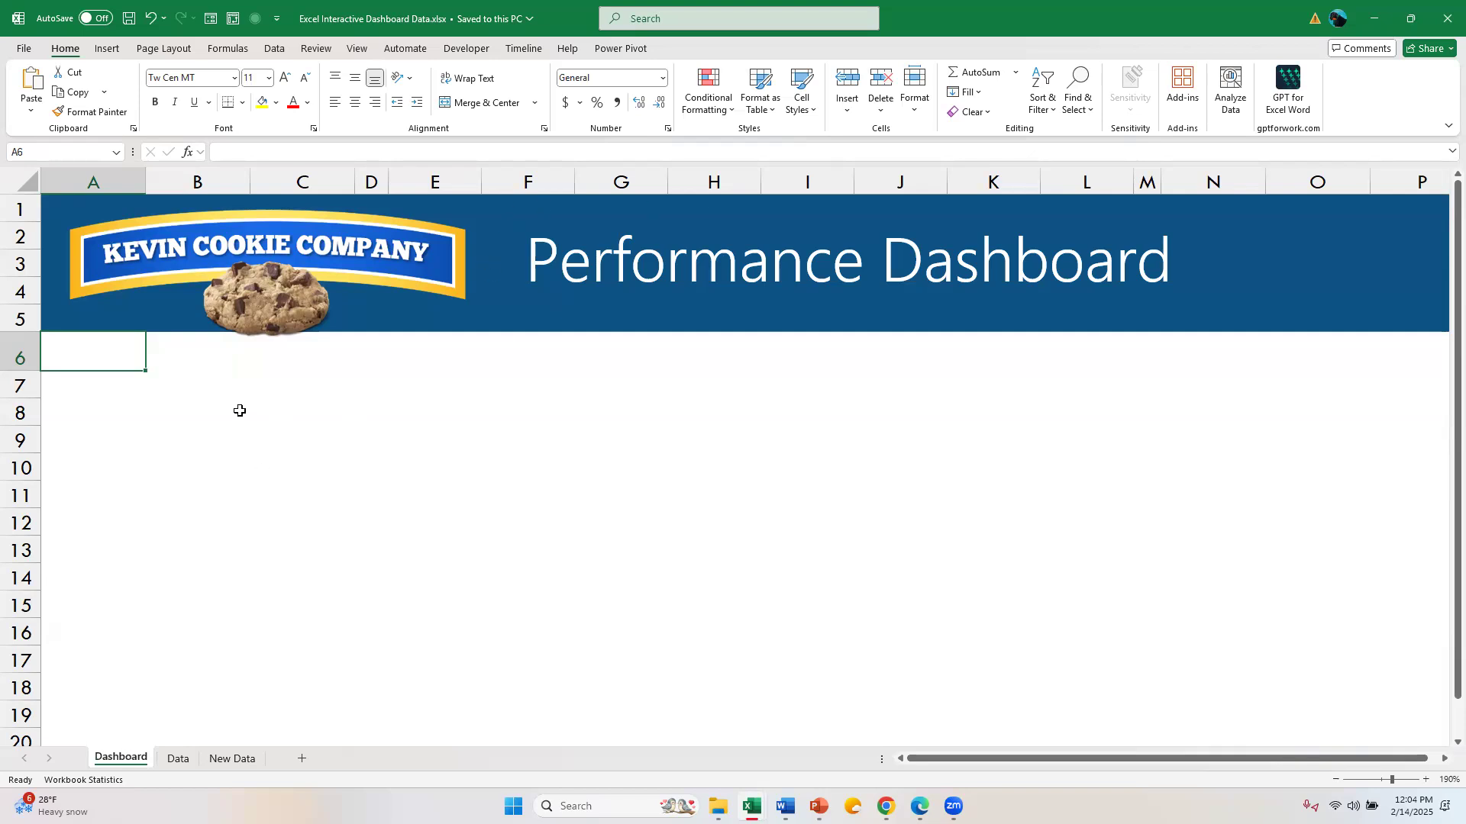
Examine the records on the Data sheet, from the header row to the last row and last column.
left_click(379, 352)
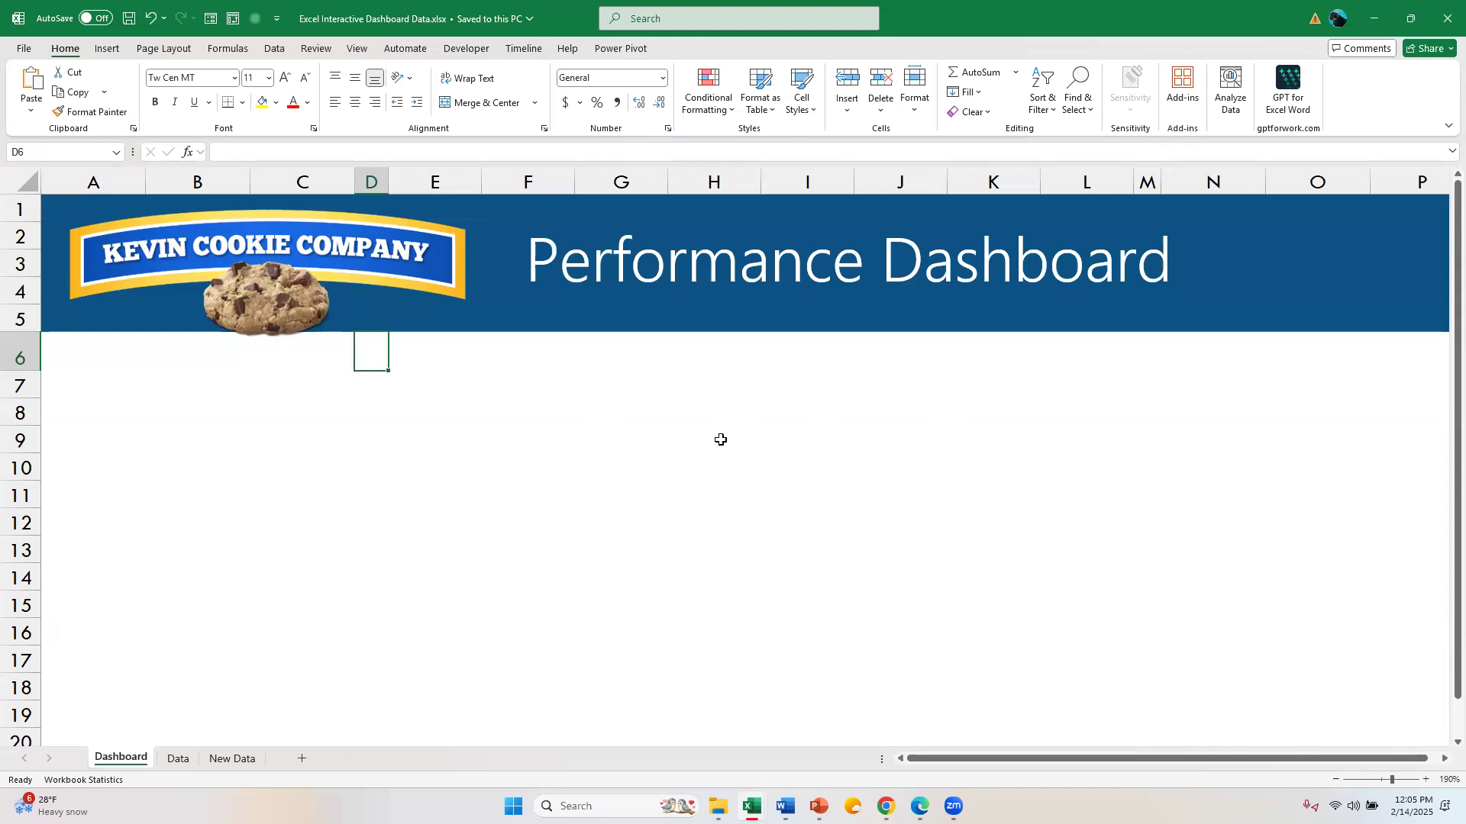
left_click(182, 760)
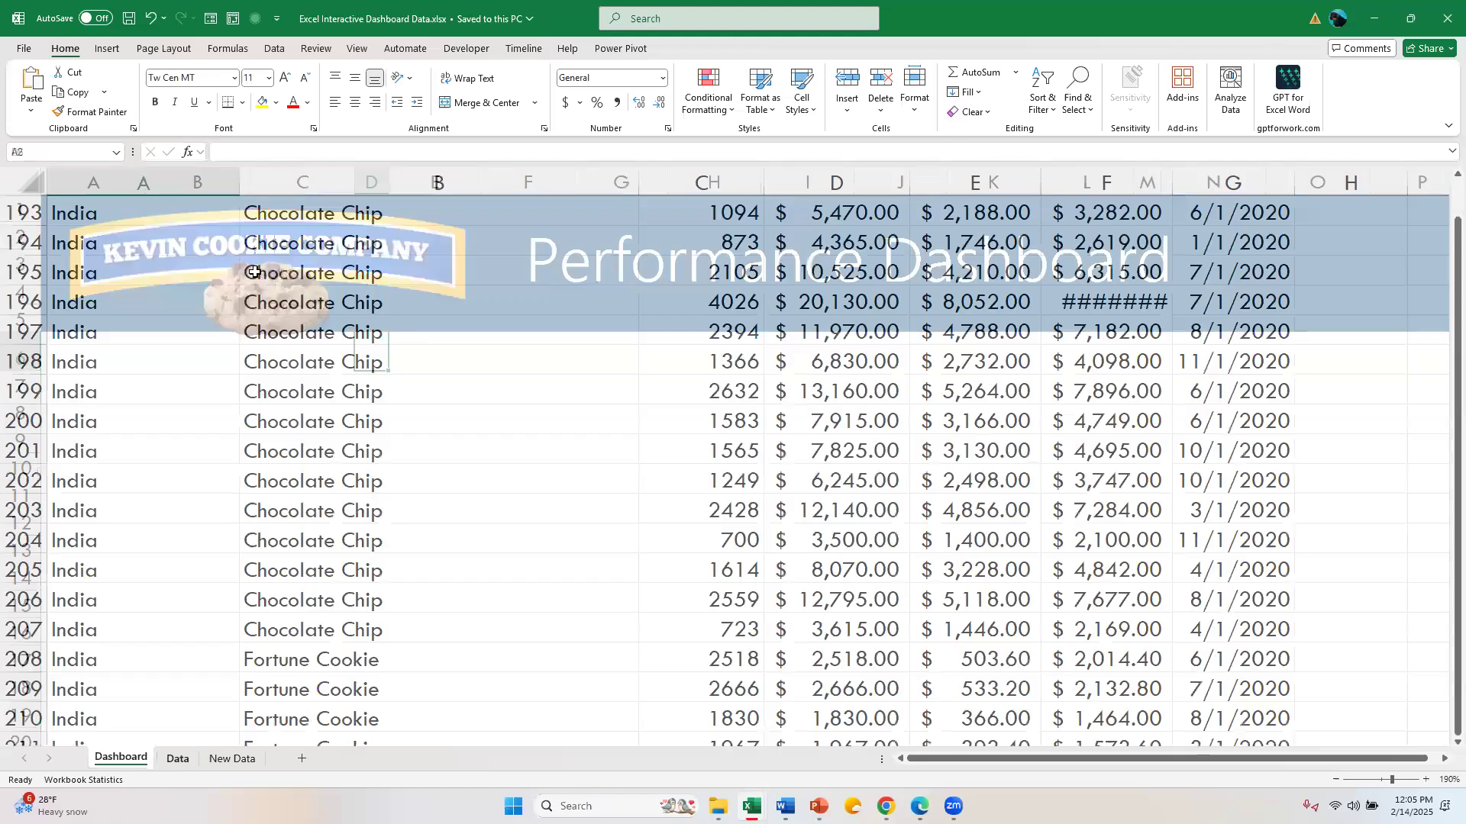
left_click(231, 330)
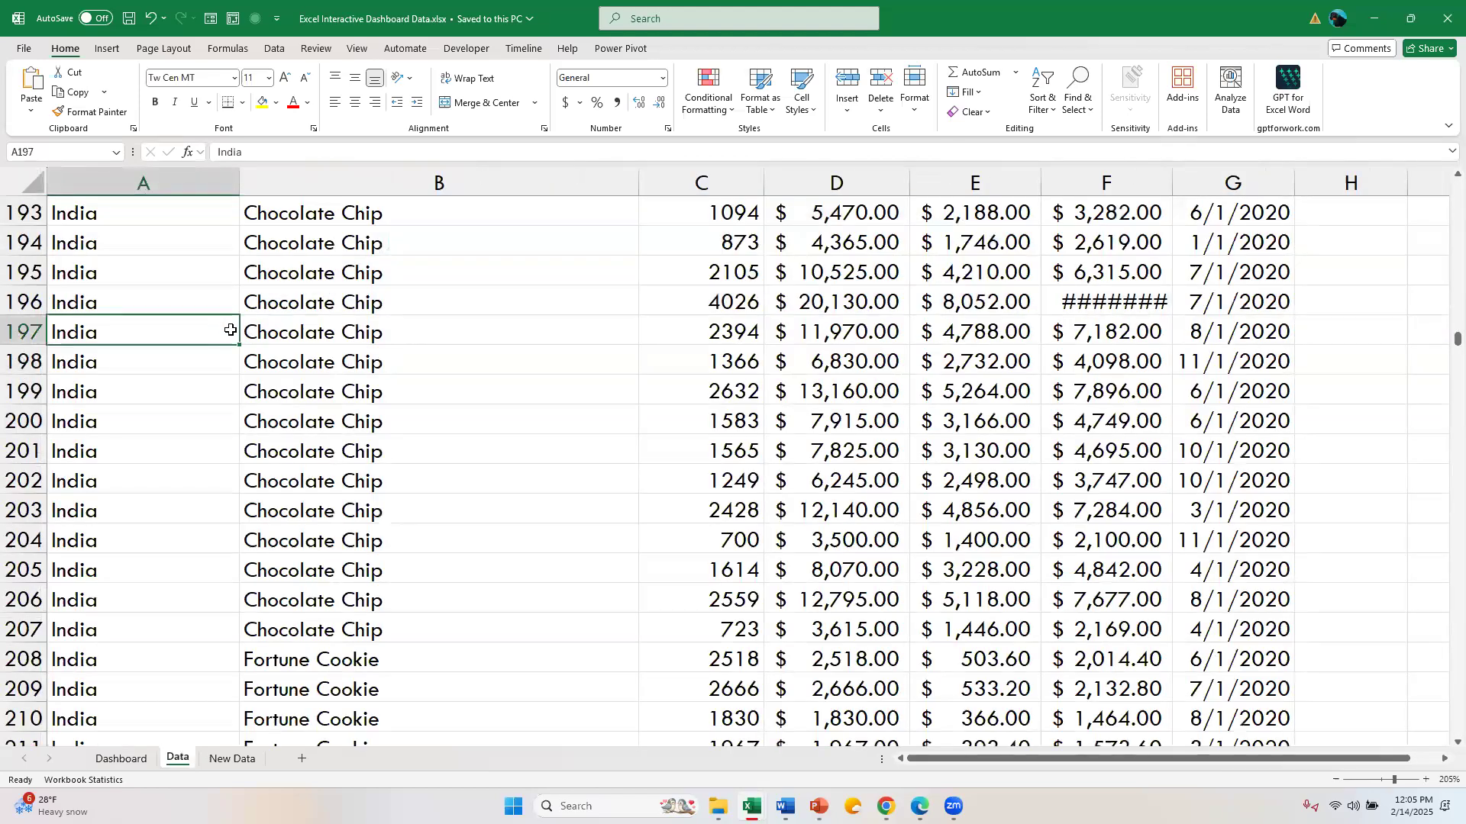
key("ctrl+shift+Up")
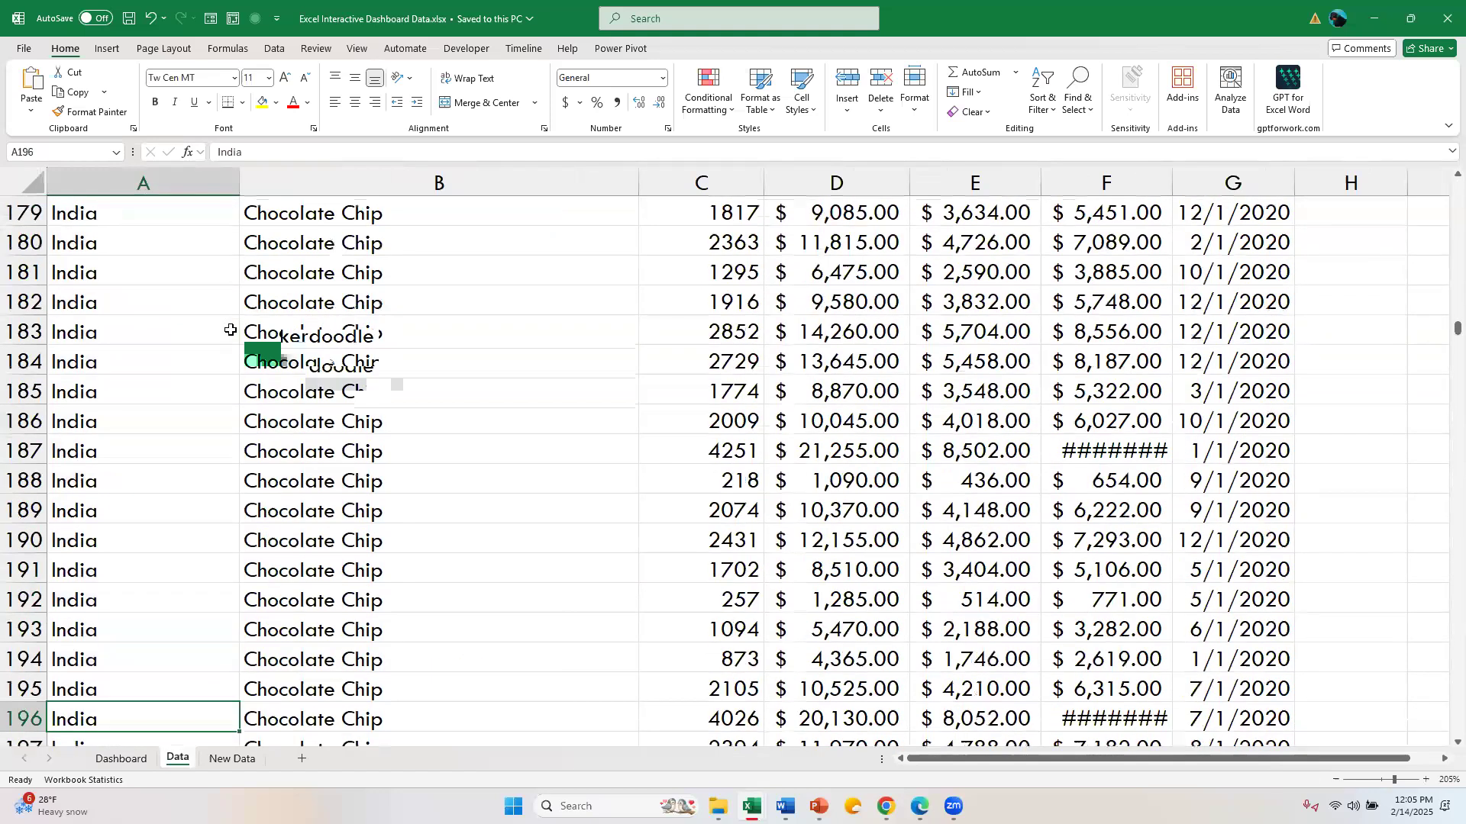
key("shift+Up")
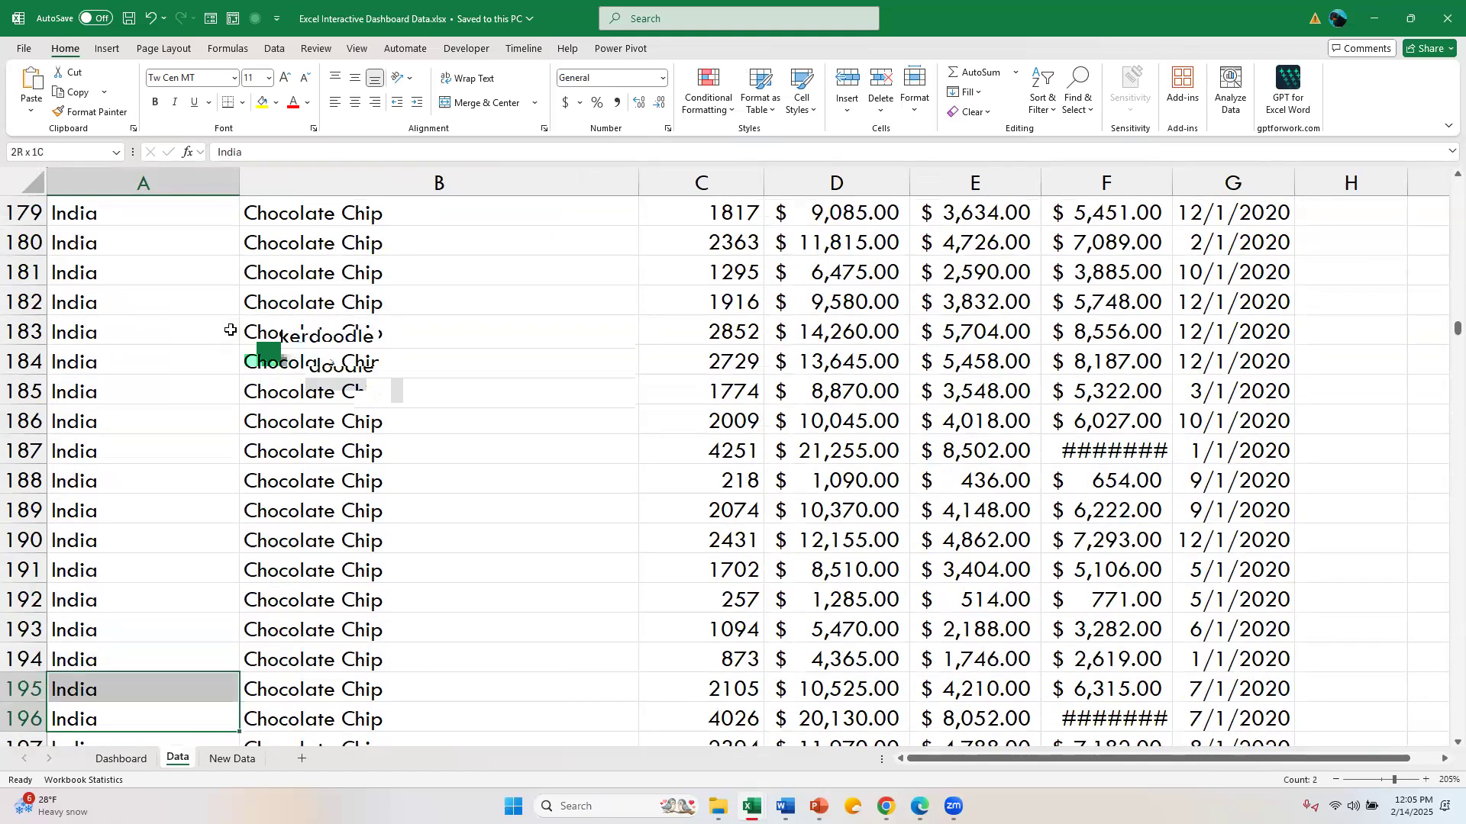
key("ctrl+Up")
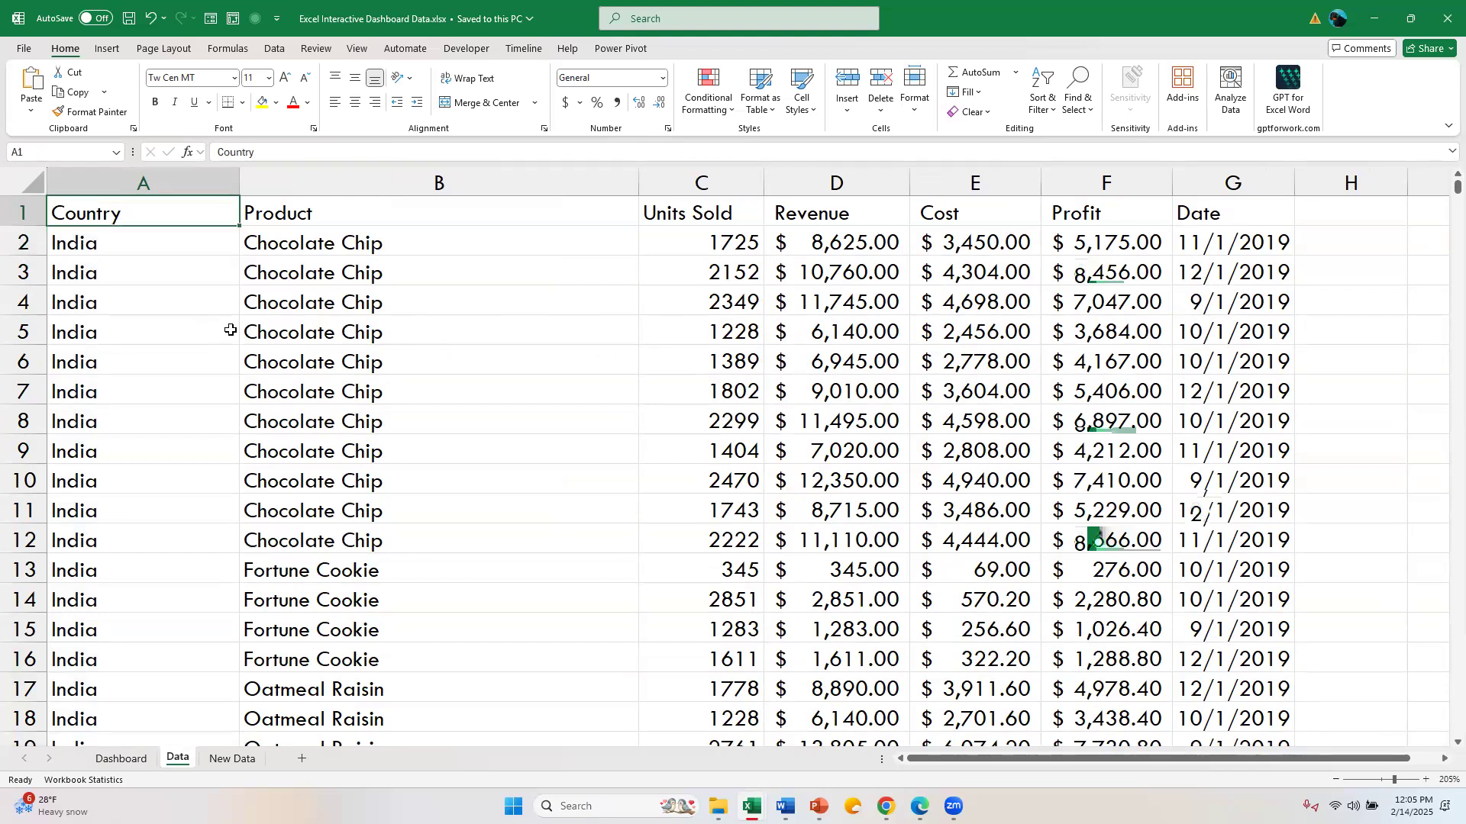
key("ctrl+Down")
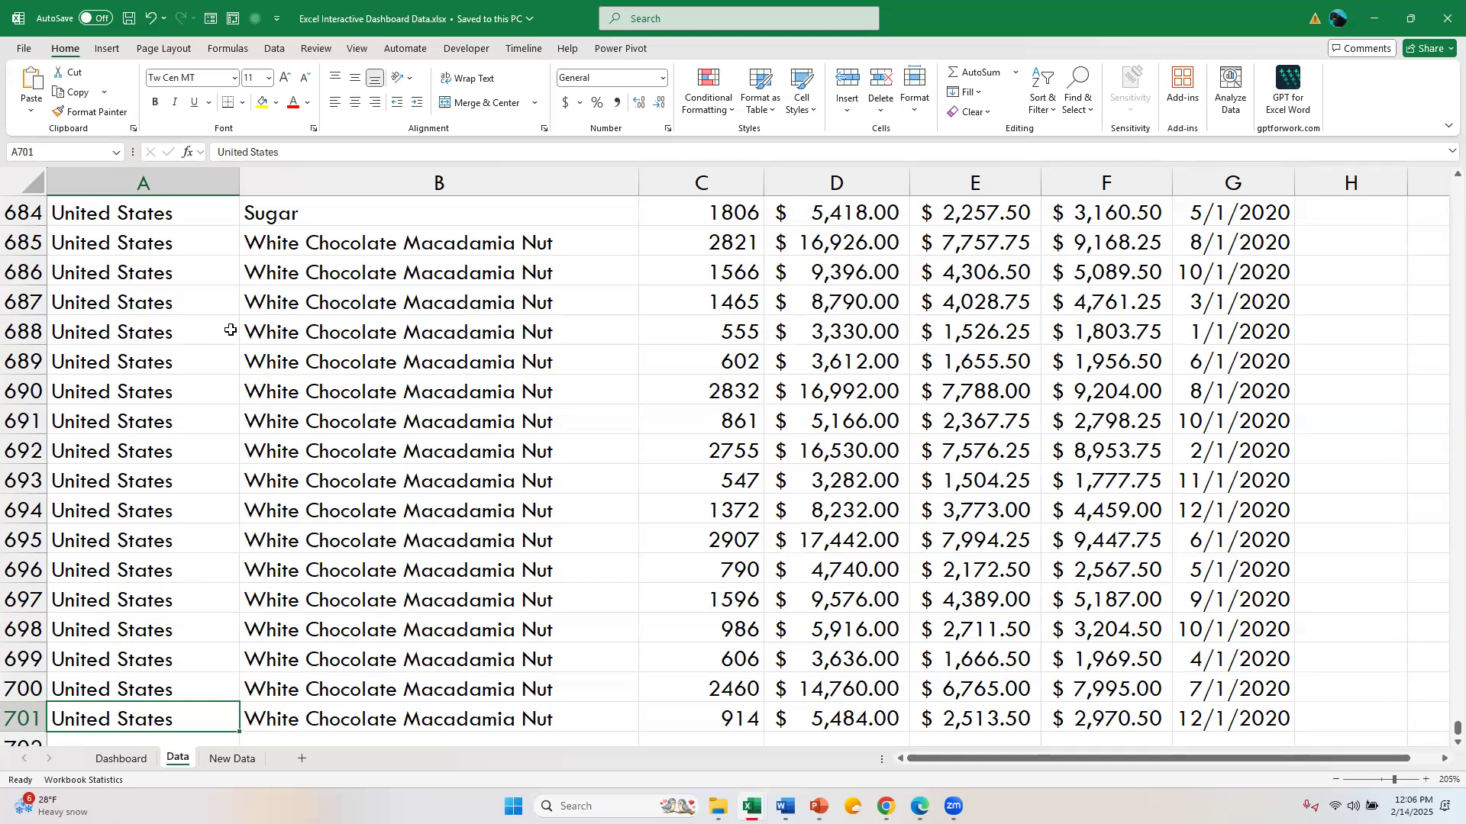
key("ctrl+Right")
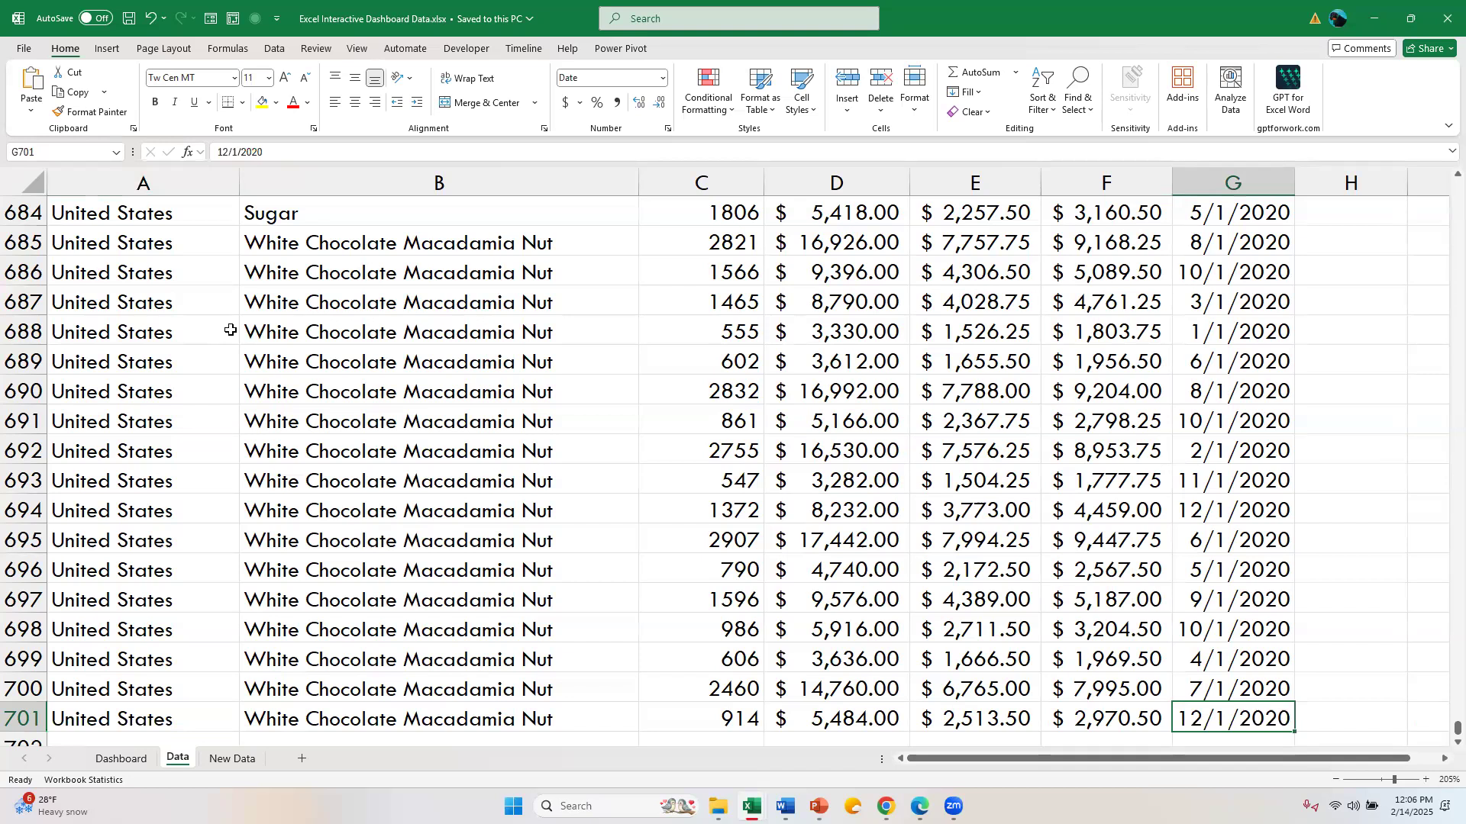
key("ctrl+Up")
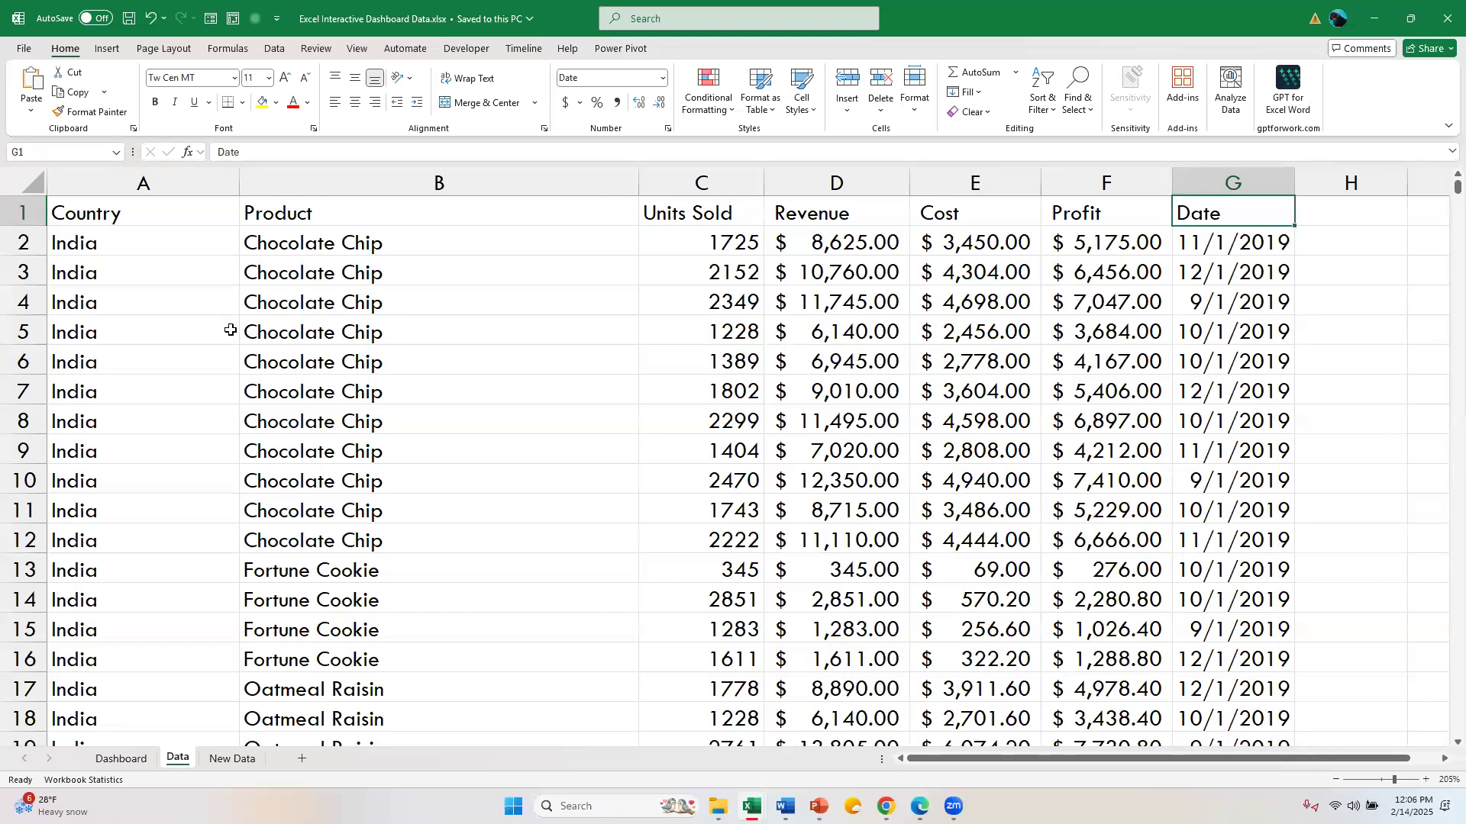
Examine the records on the New Data sheet from the header row to the last row.
left_click(234, 759)
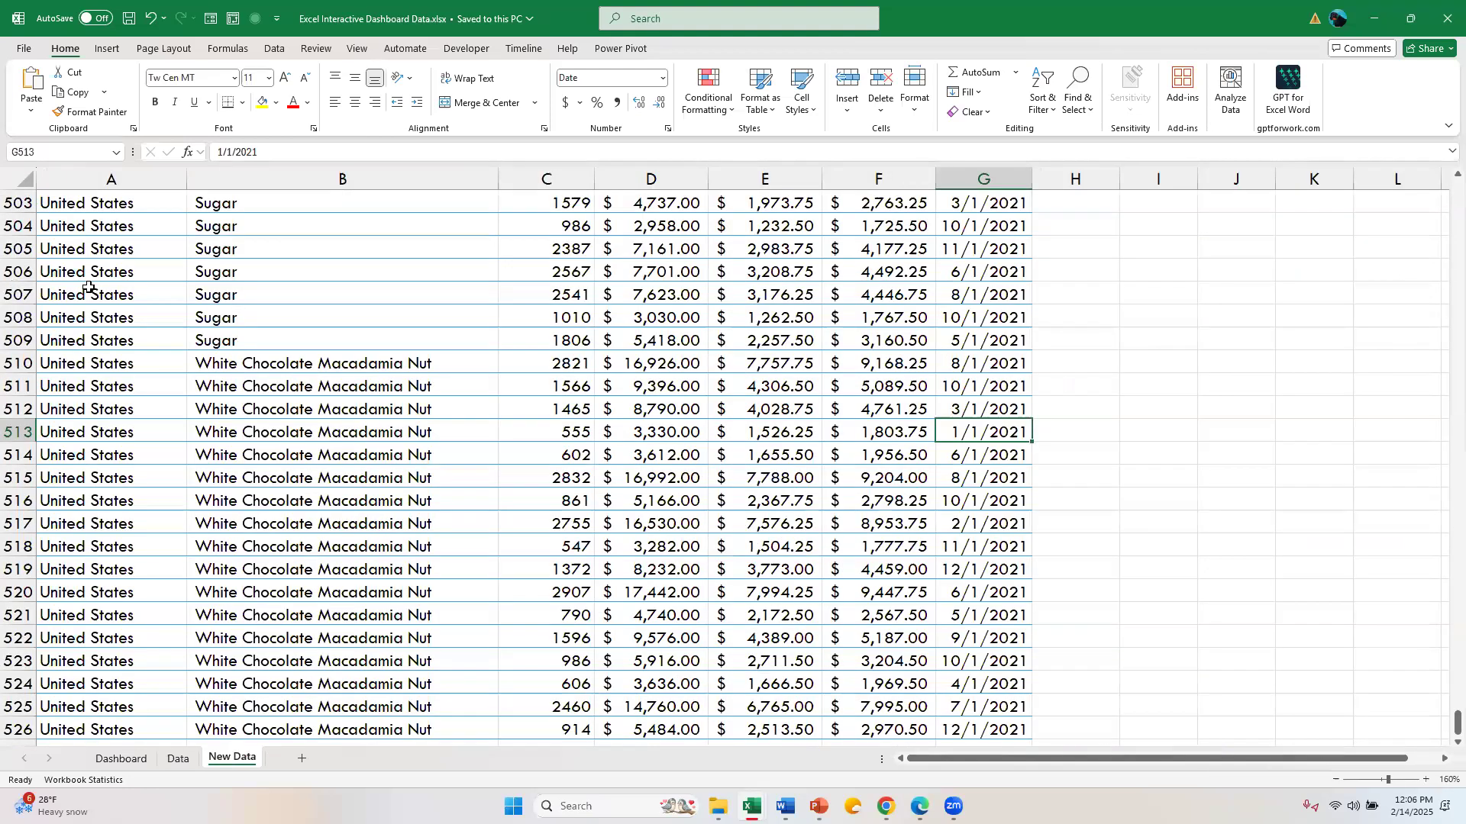
left_click(135, 295)
key("ctrl+Up")
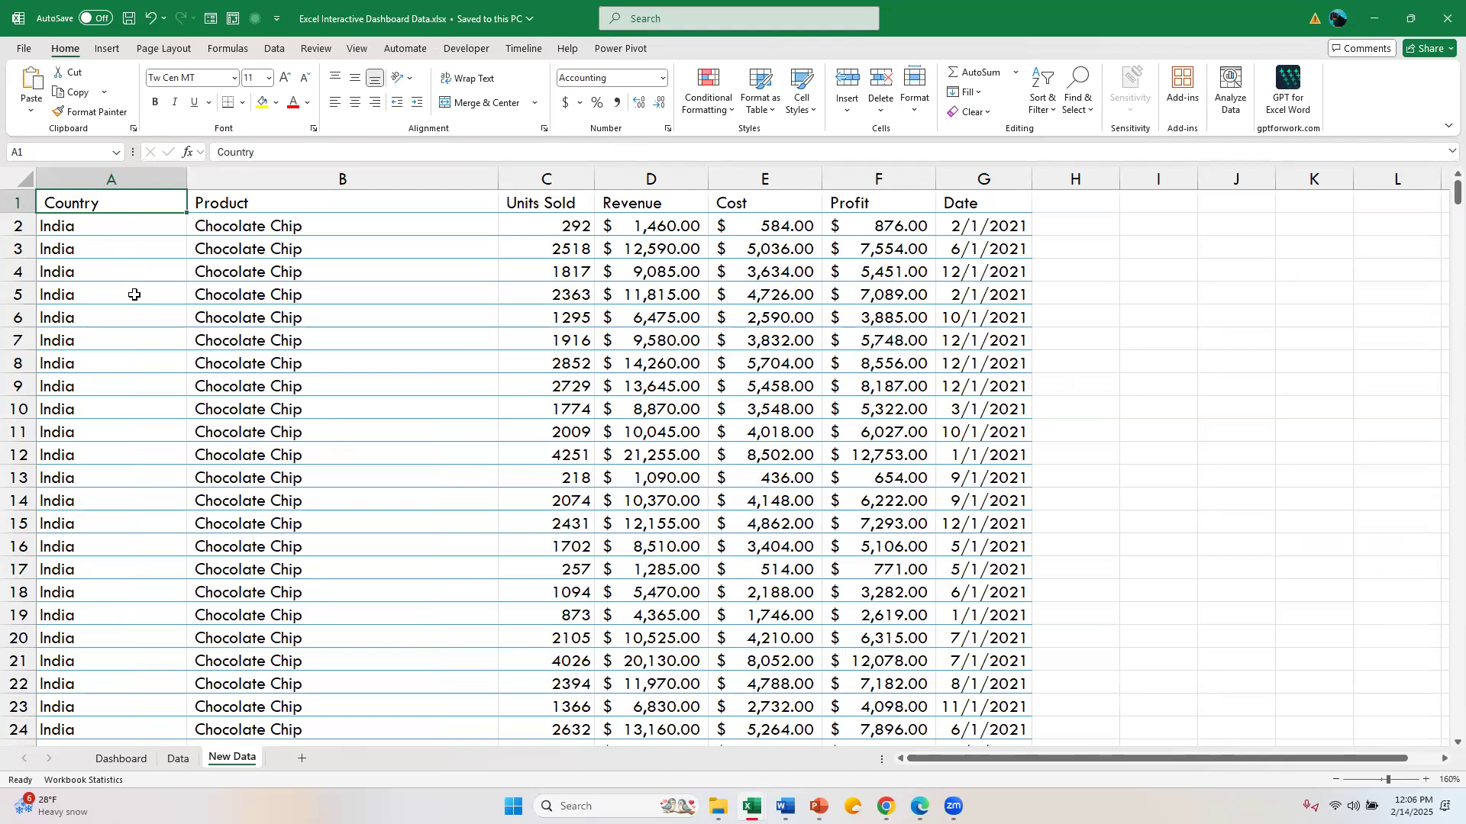
key("ctrl+Down")
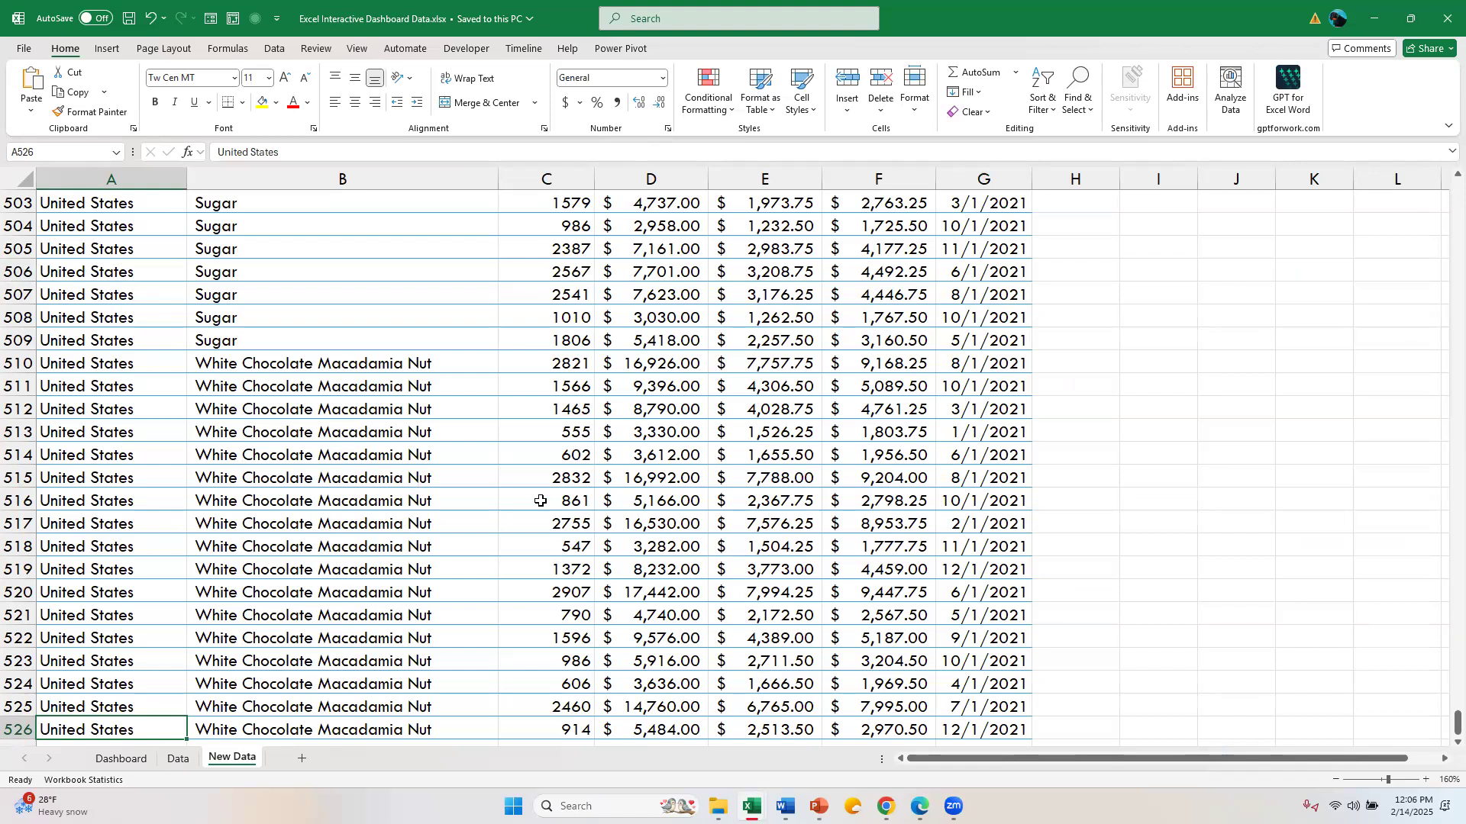
Switch to File Explorer to view the workbook files in the Interactive Dashborad folder, and minimize that window.
key("alt+Tab")
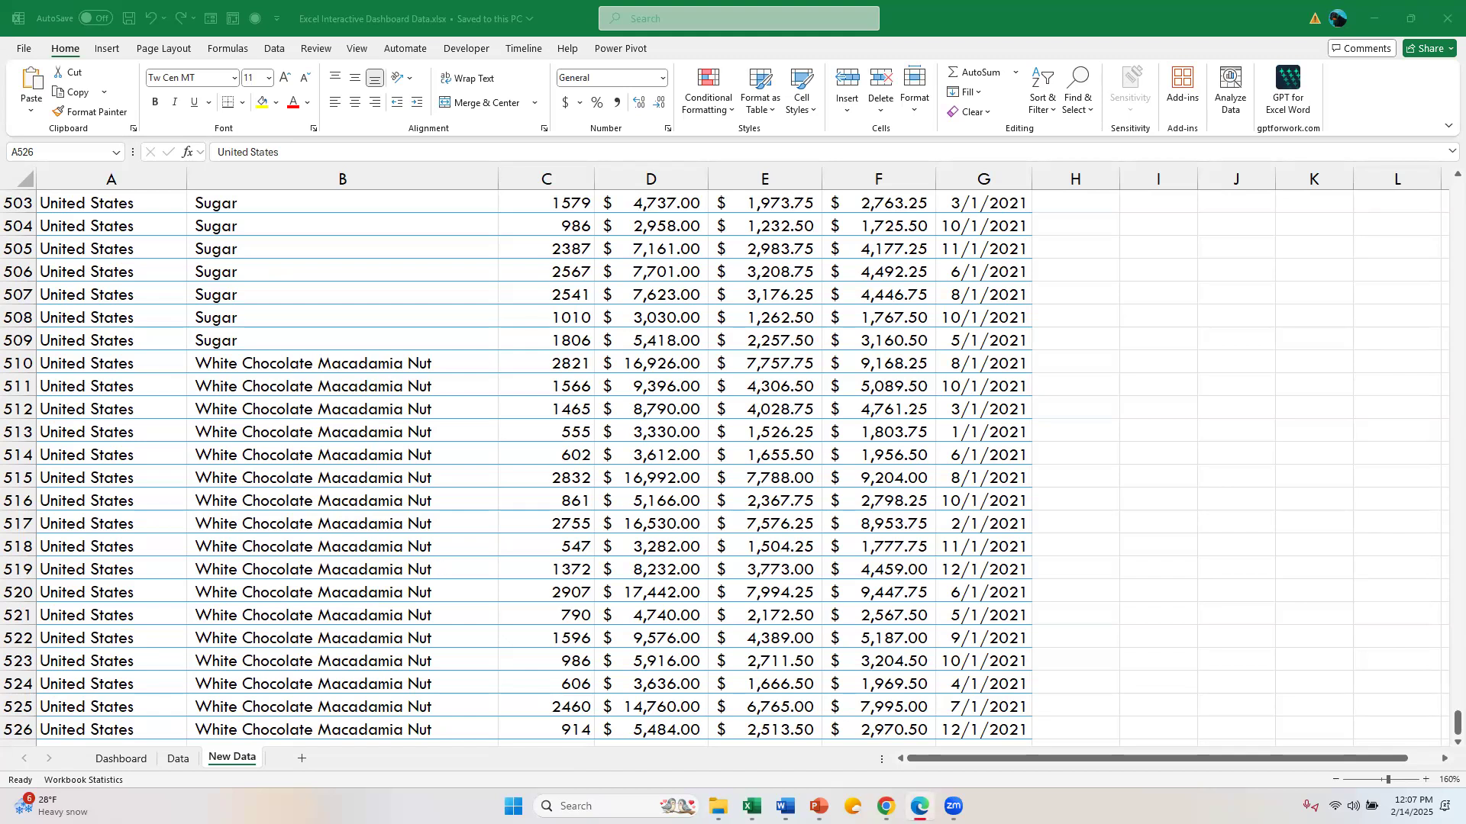
mouse_move(718, 807)
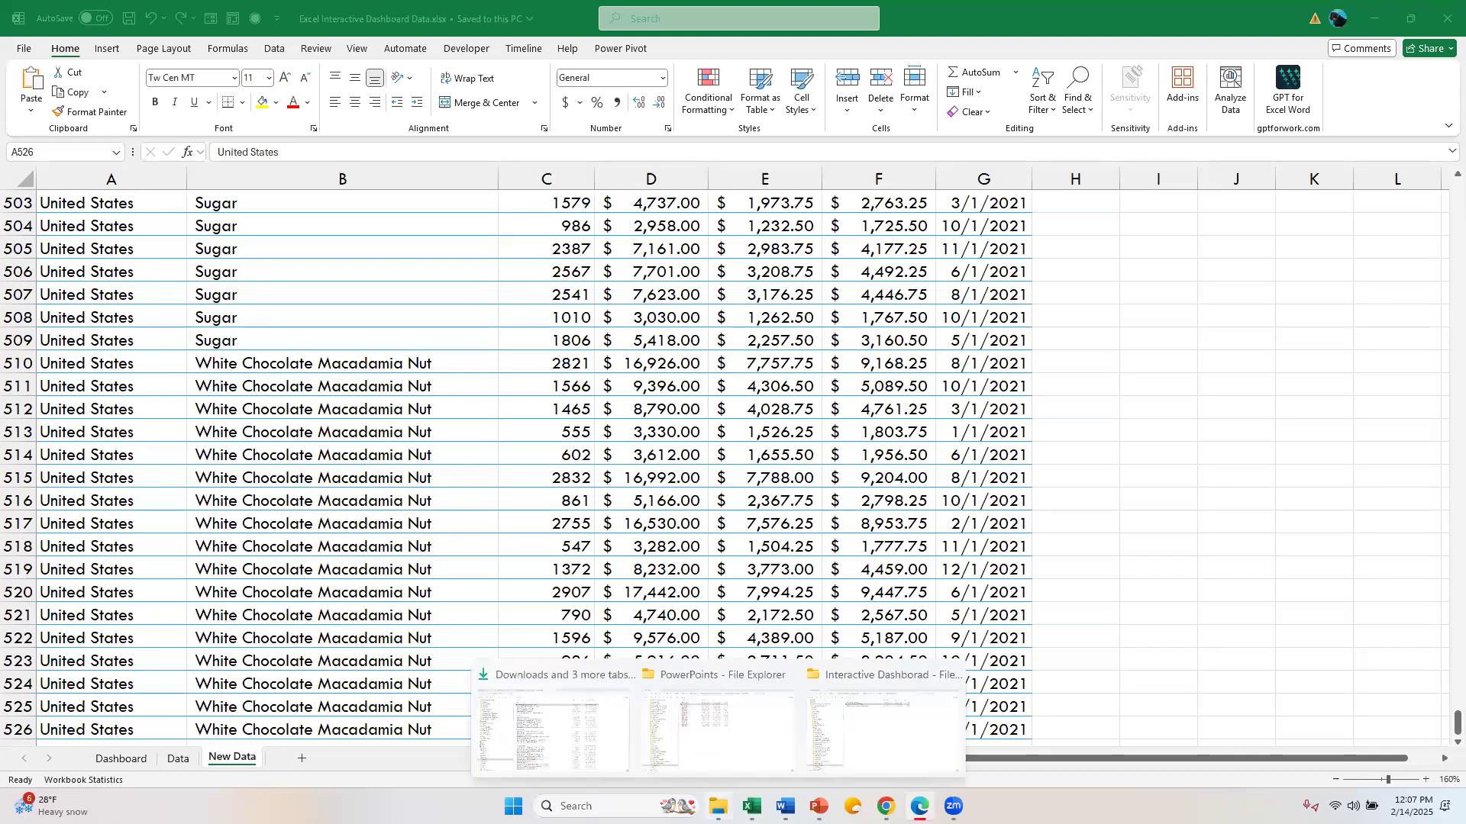
left_click(851, 734)
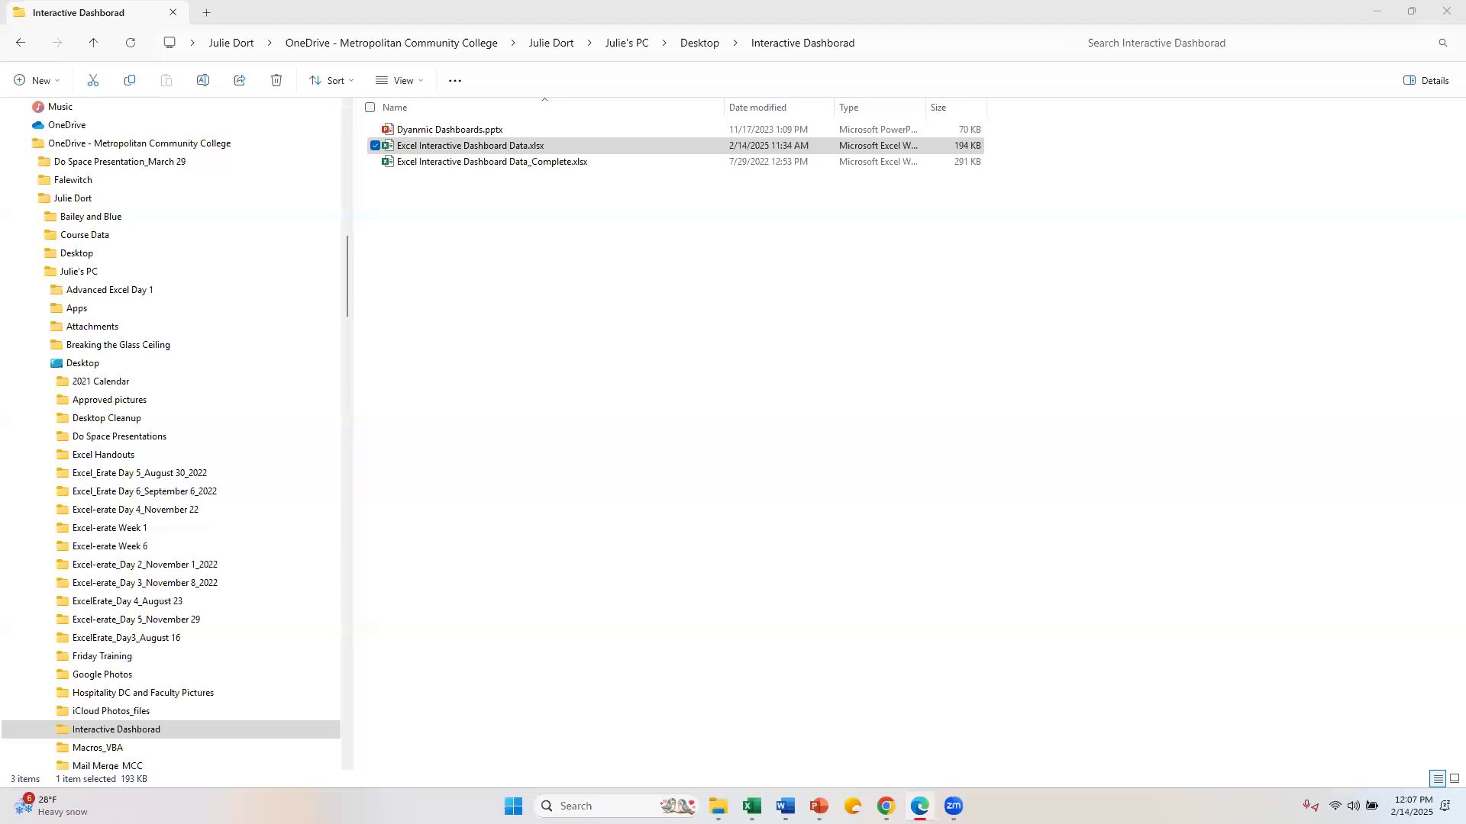
left_click(959, 23)
left_click(1378, 8)
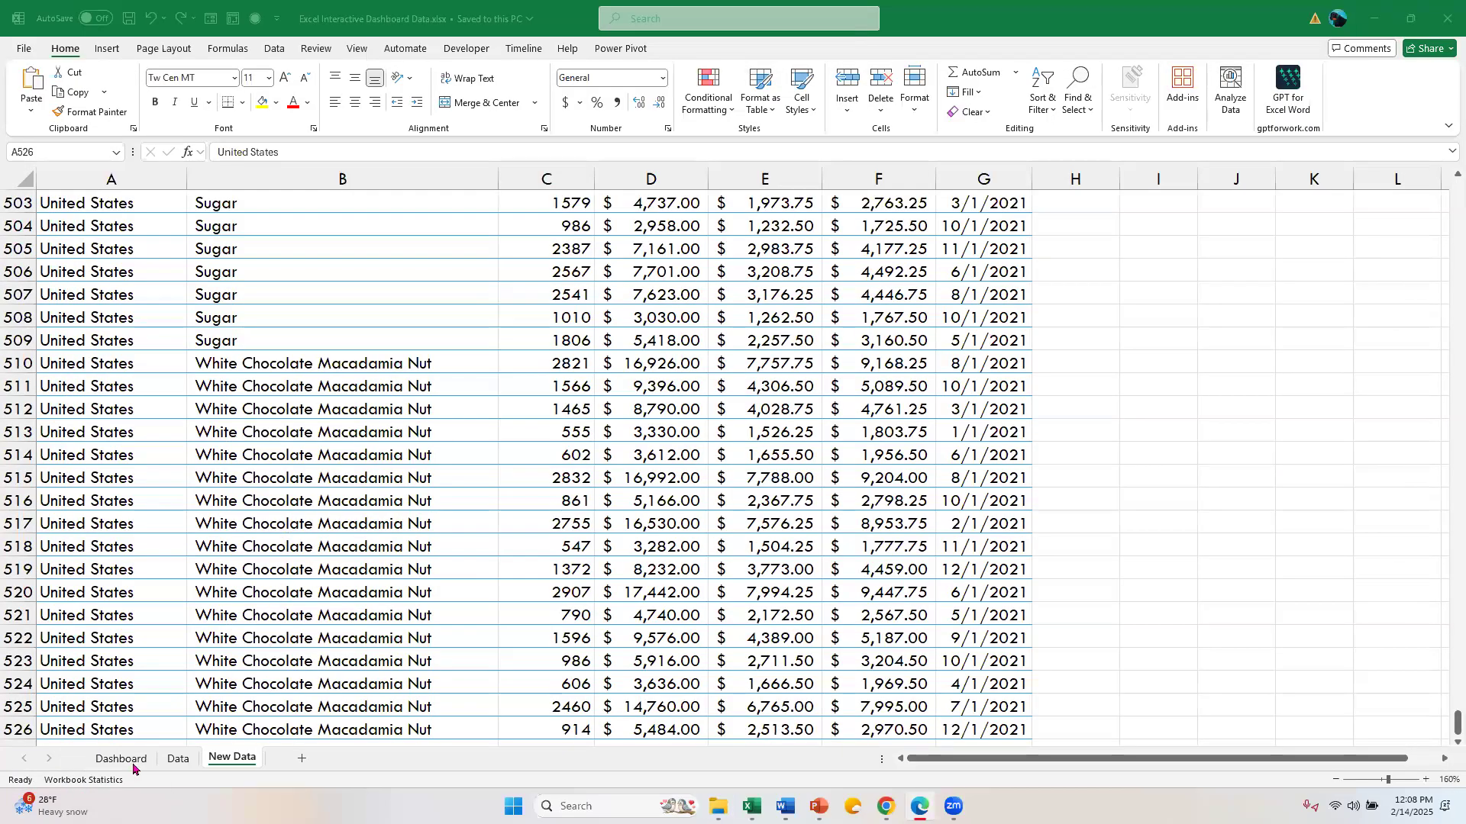
Return to the Data sheet and select a single Product cell, B4, inside the sales records.
left_click(189, 760)
left_click(167, 268)
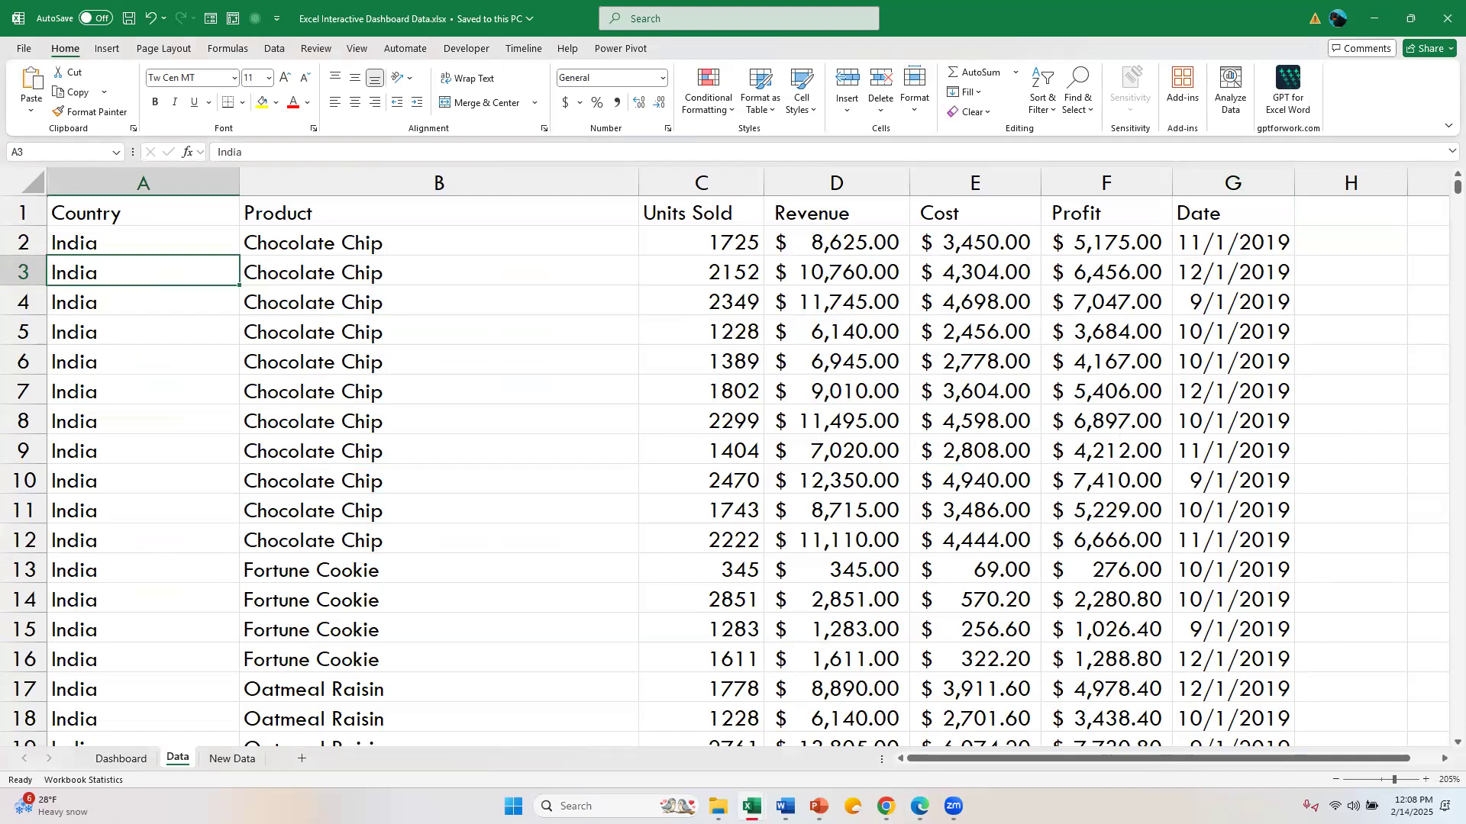
key("alt+Tab")
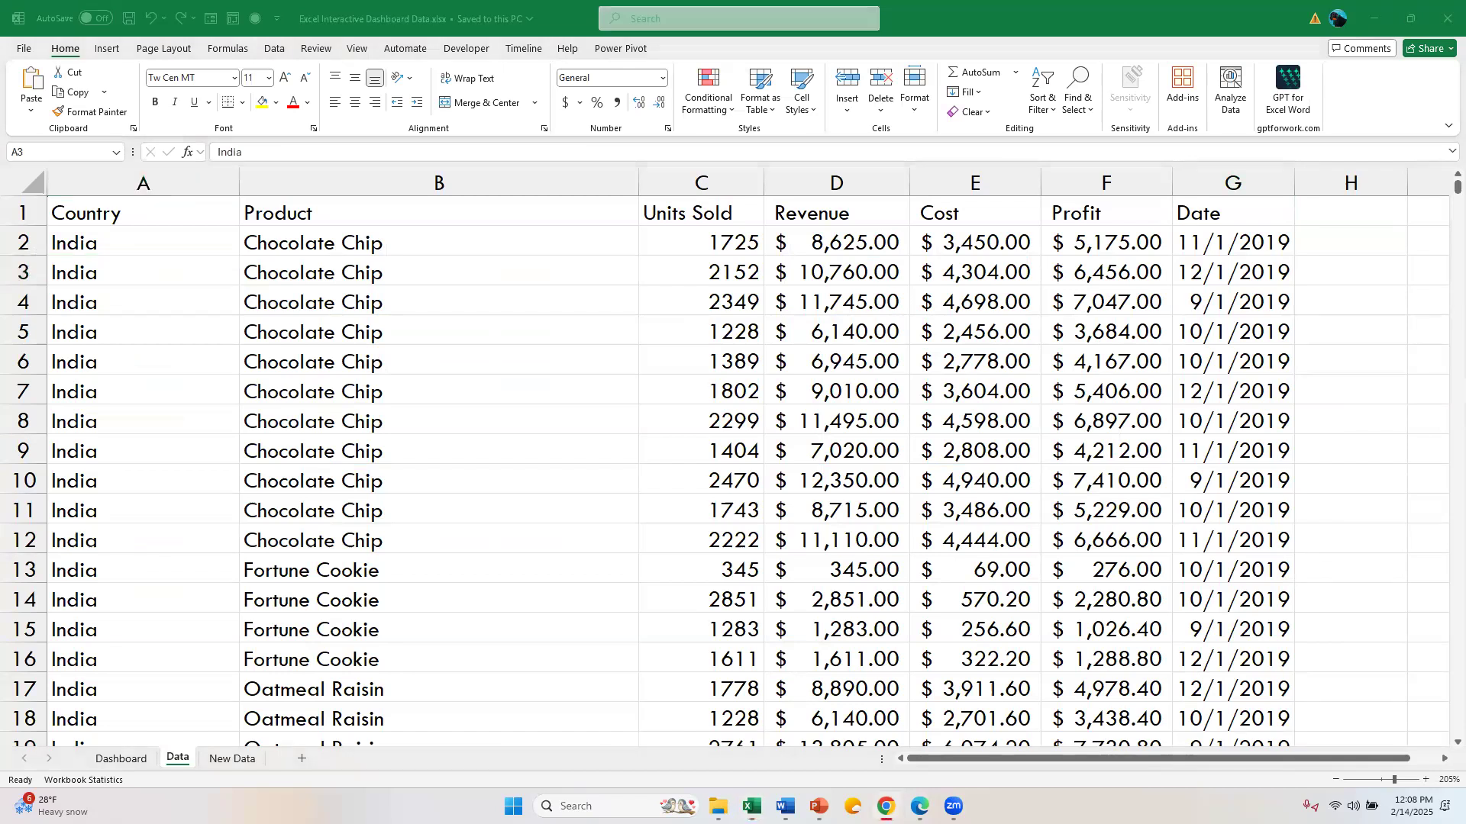
key("alt+Tab")
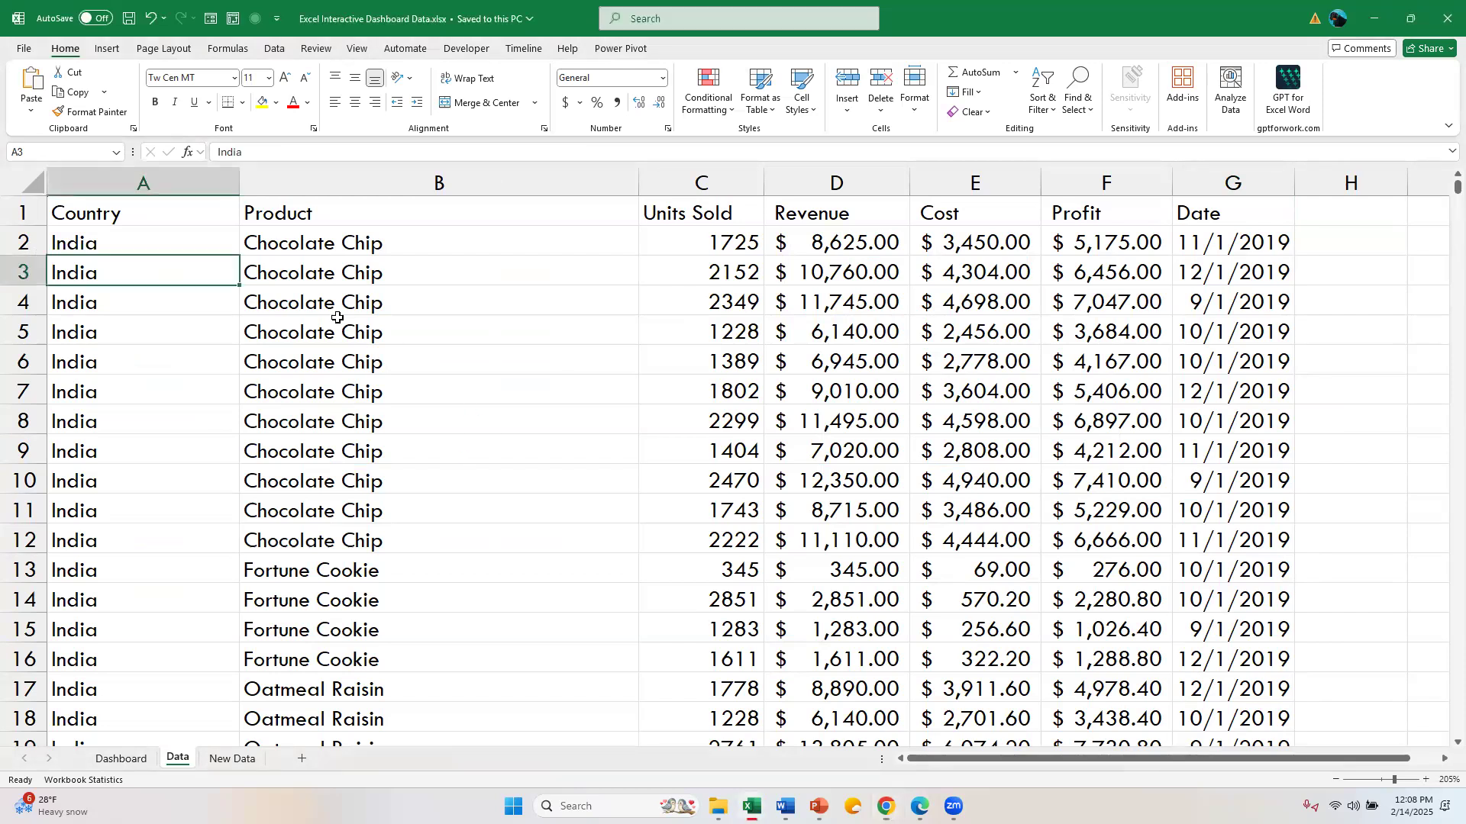
left_click(338, 319)
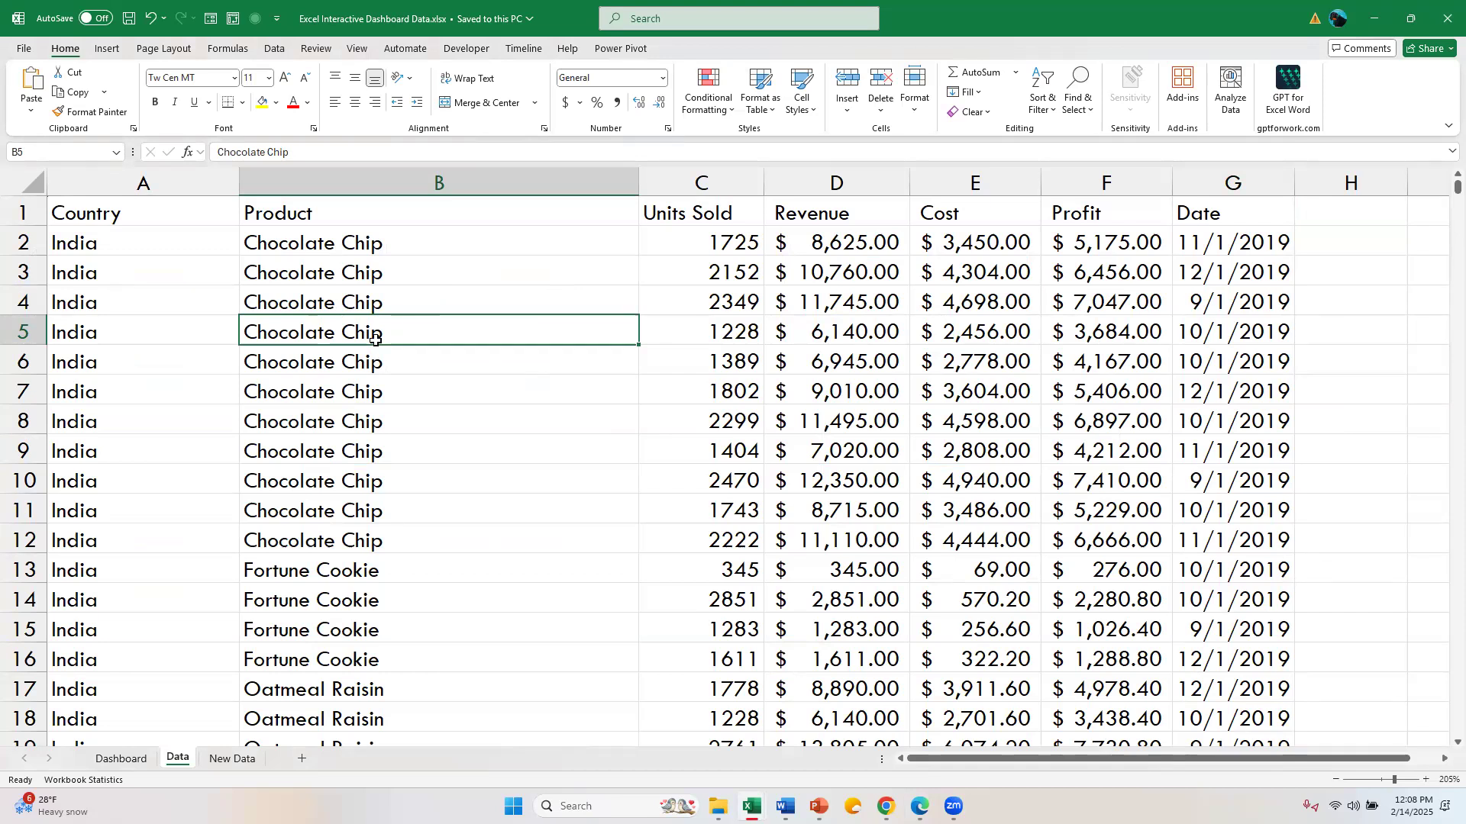
left_click(107, 49)
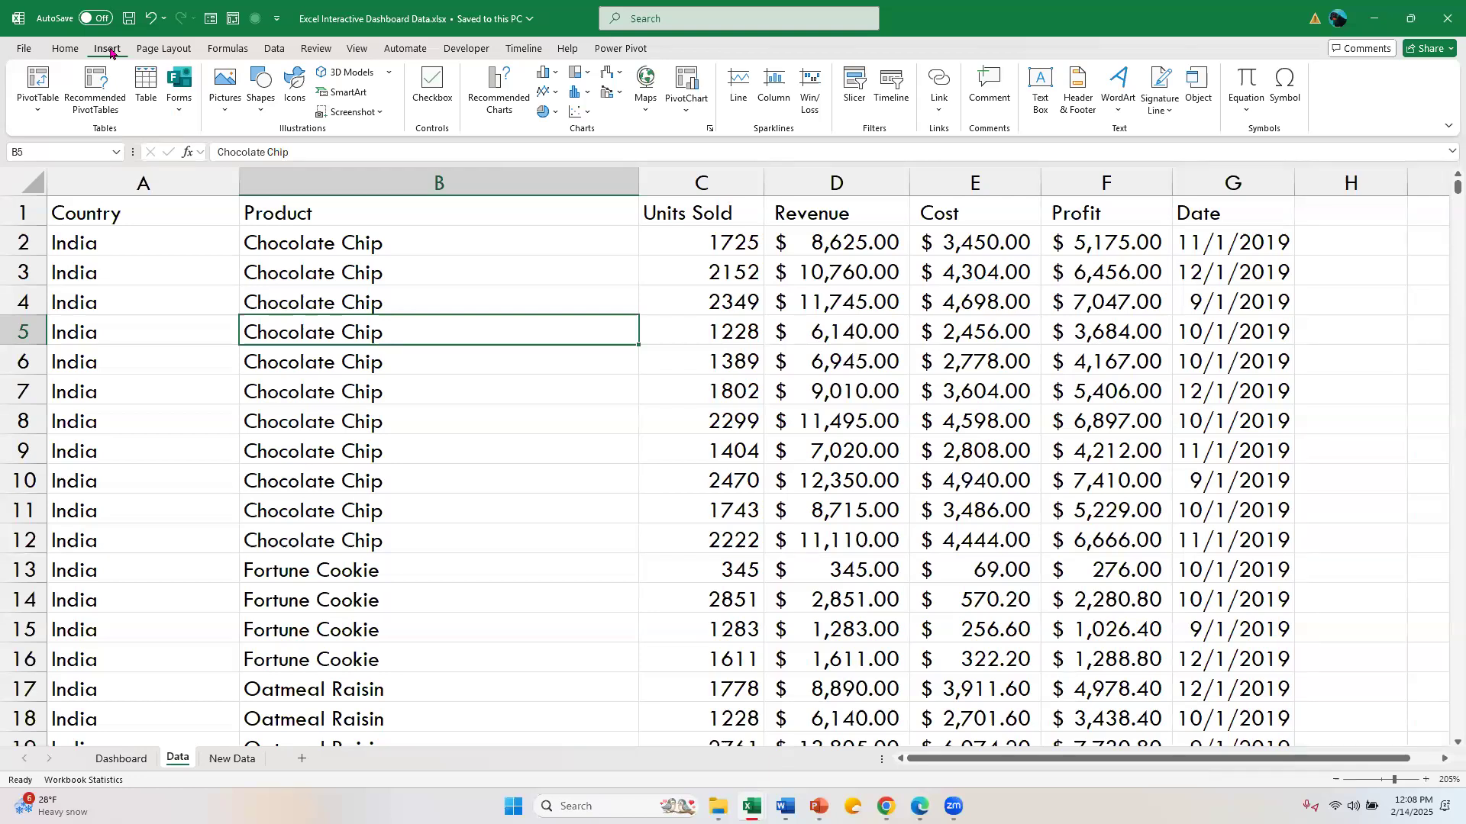
left_click(258, 306)
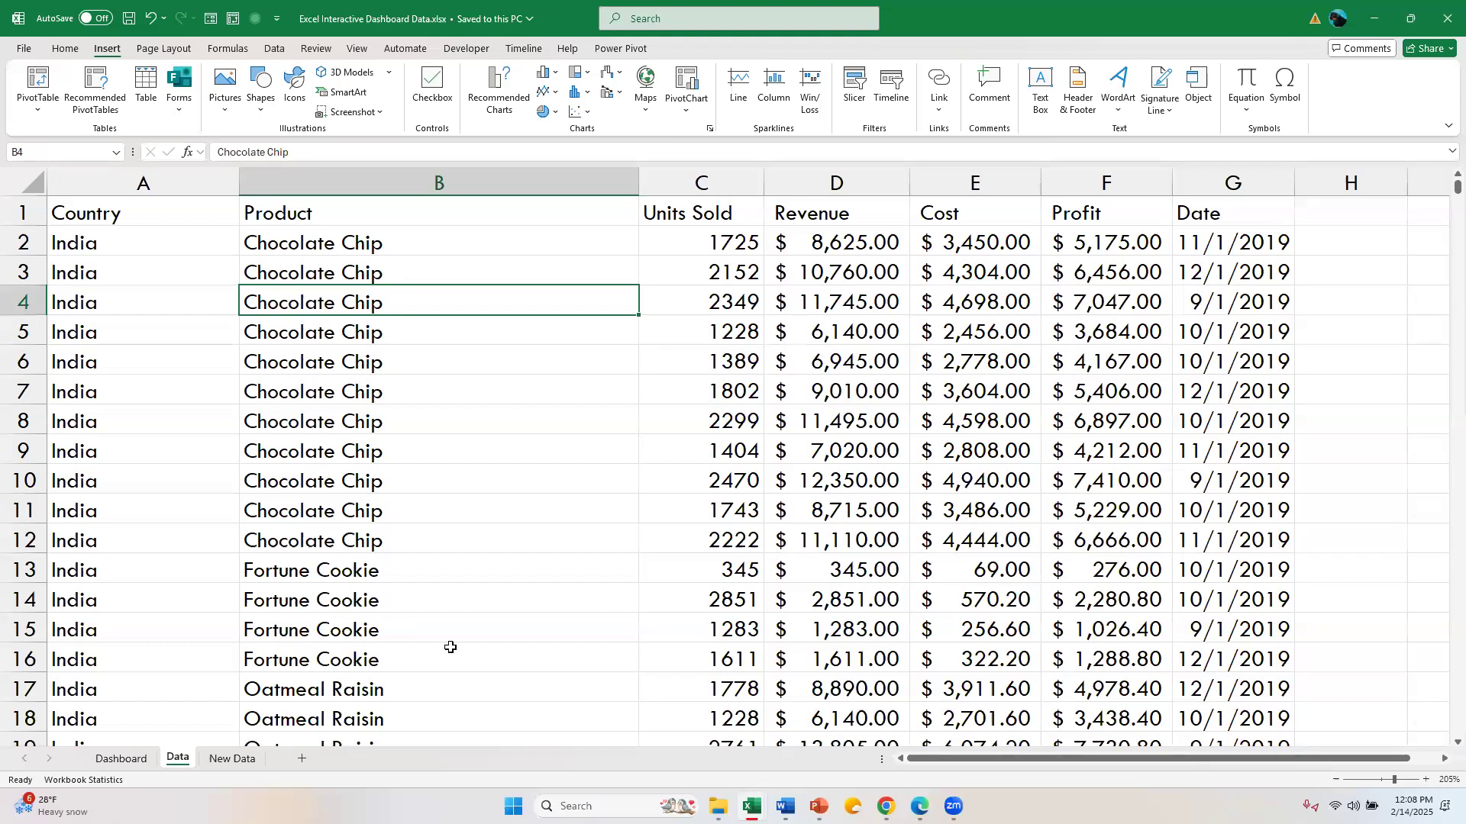
key("alt+Tab")
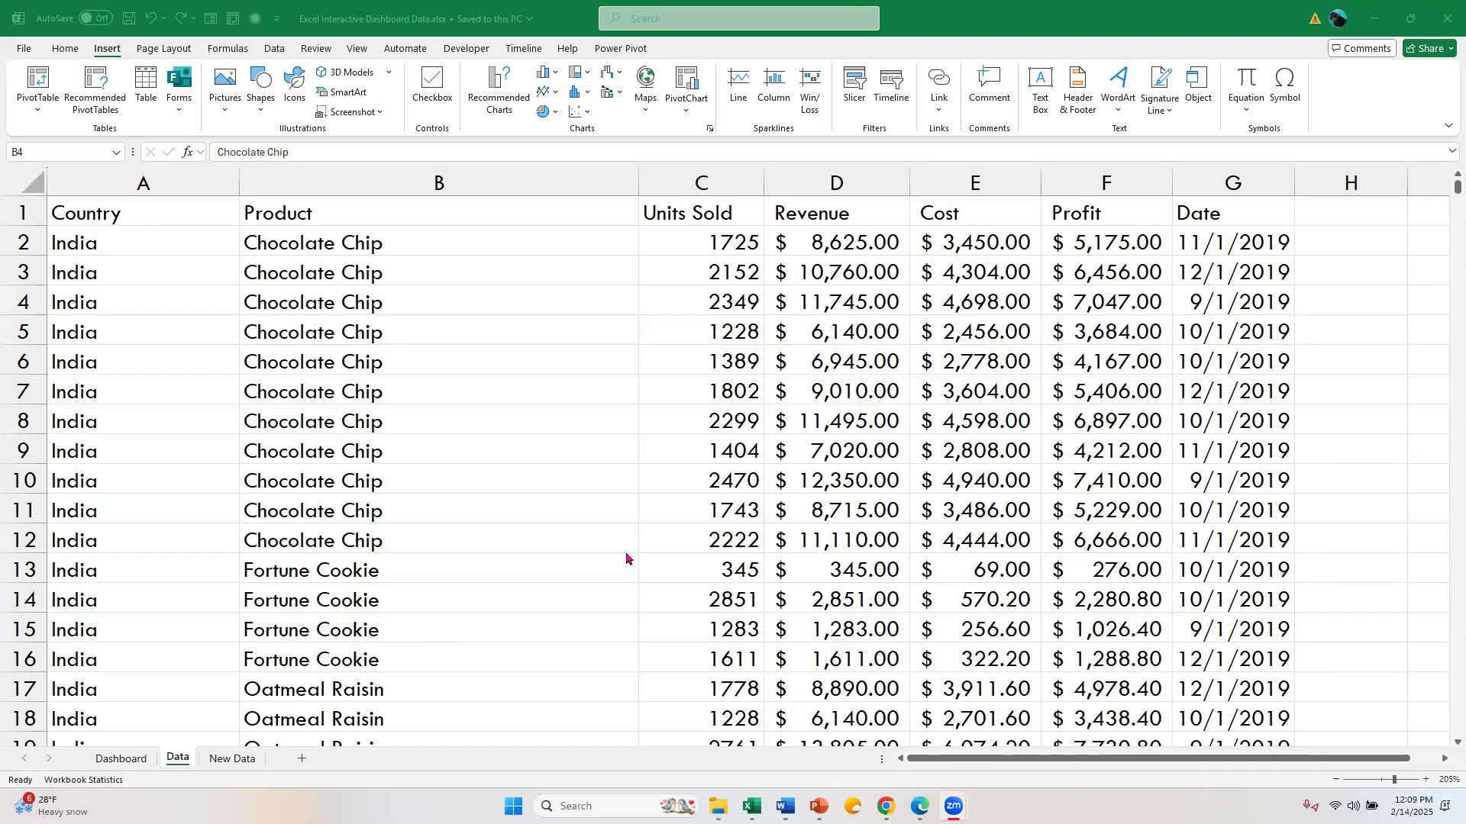
left_click(554, 446)
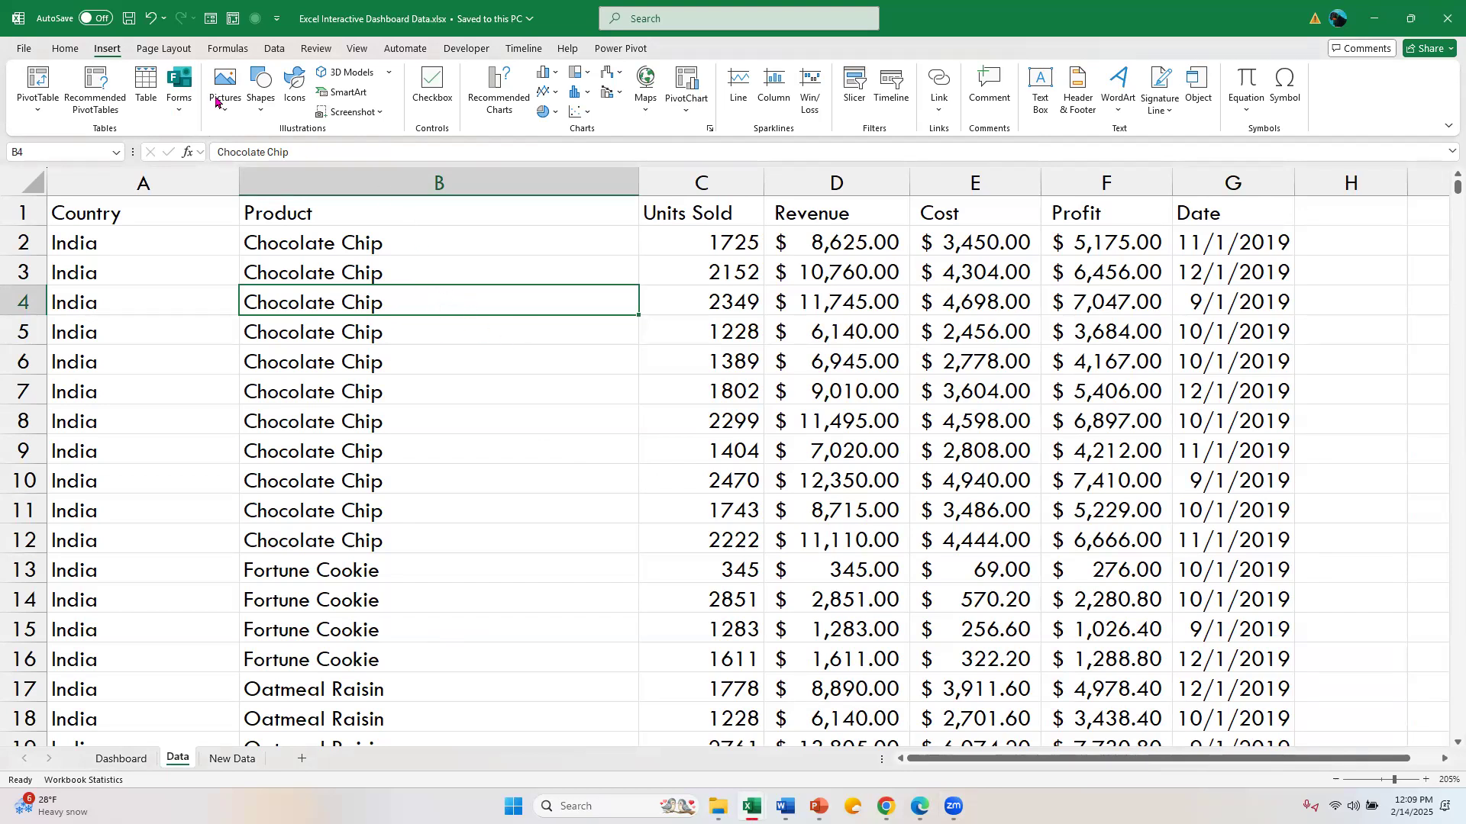
left_click(65, 48)
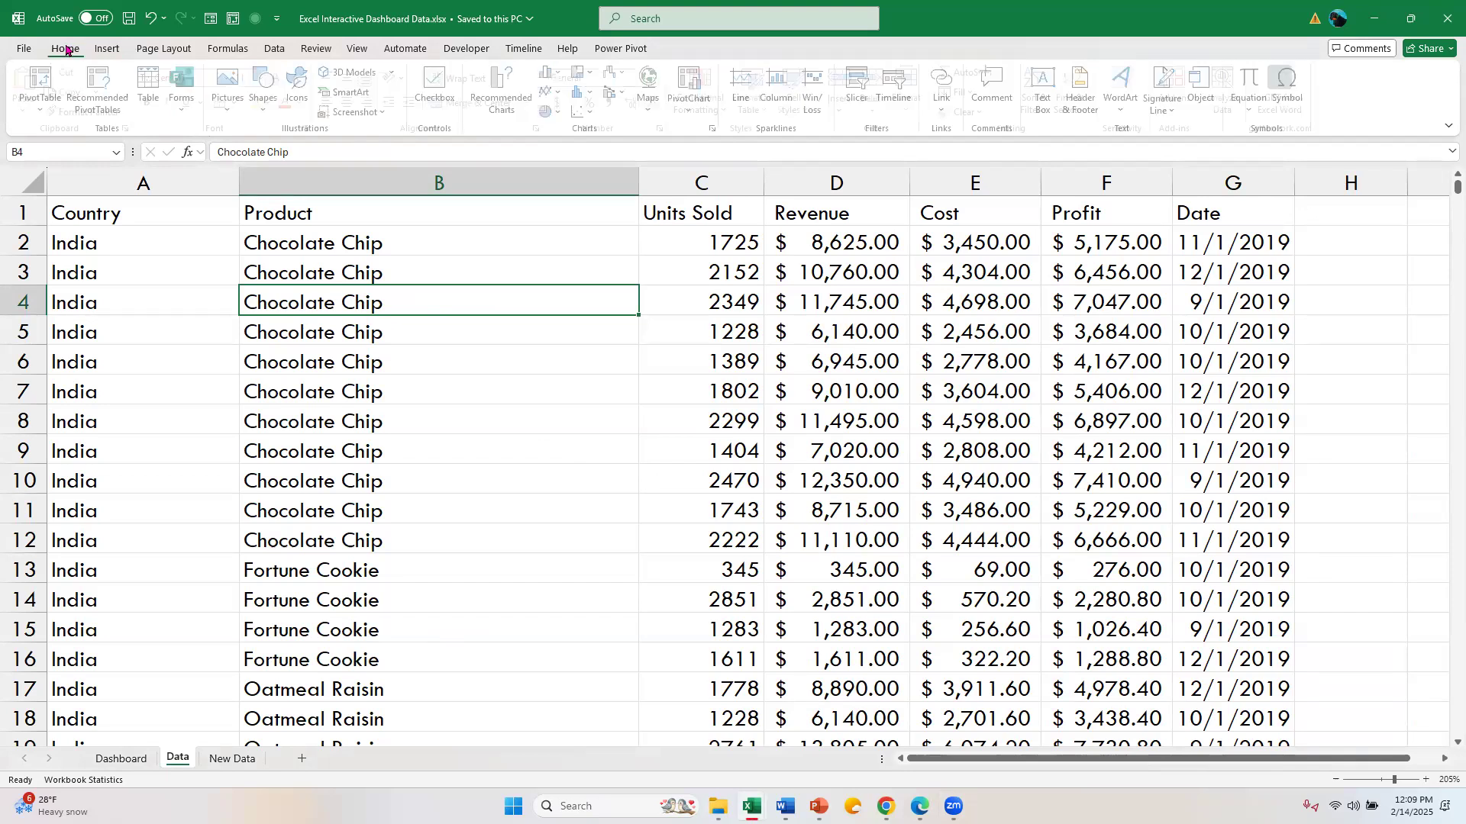
Convert the Data sheet's range A1:G701 into a table with headers.
left_click(104, 47)
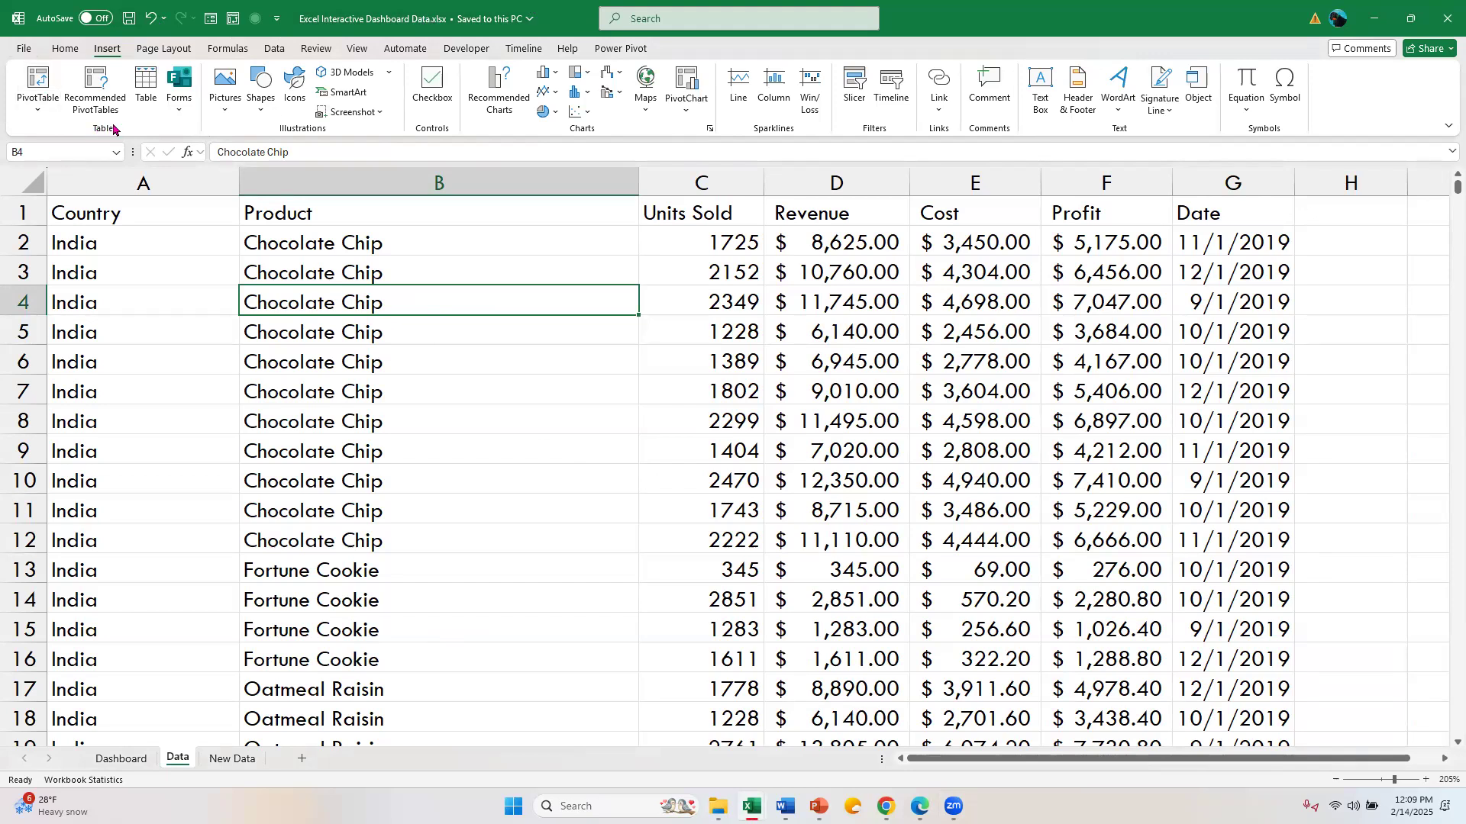
left_click(147, 84)
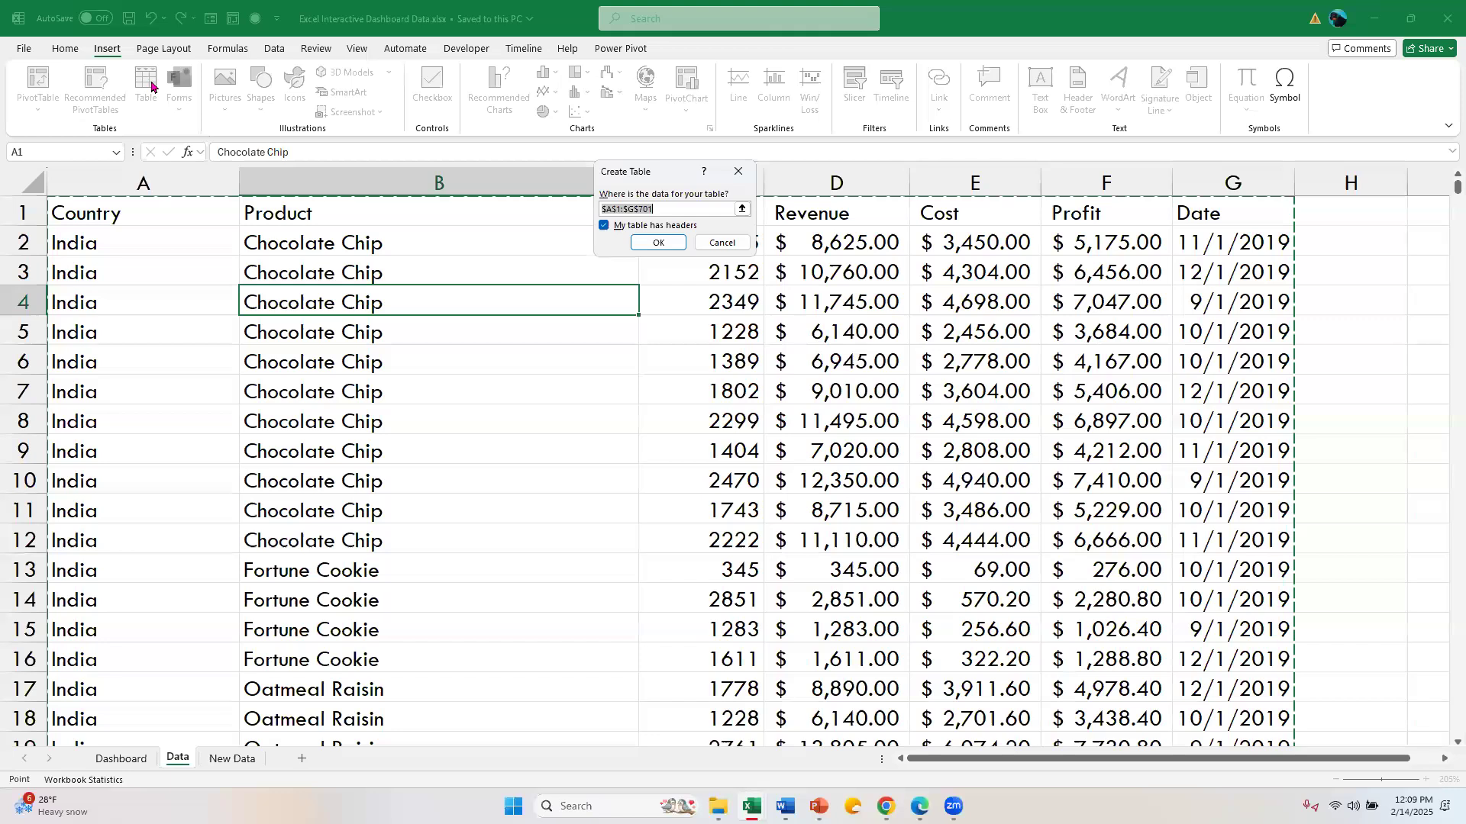
left_click_drag(665, 181, 549, 222)
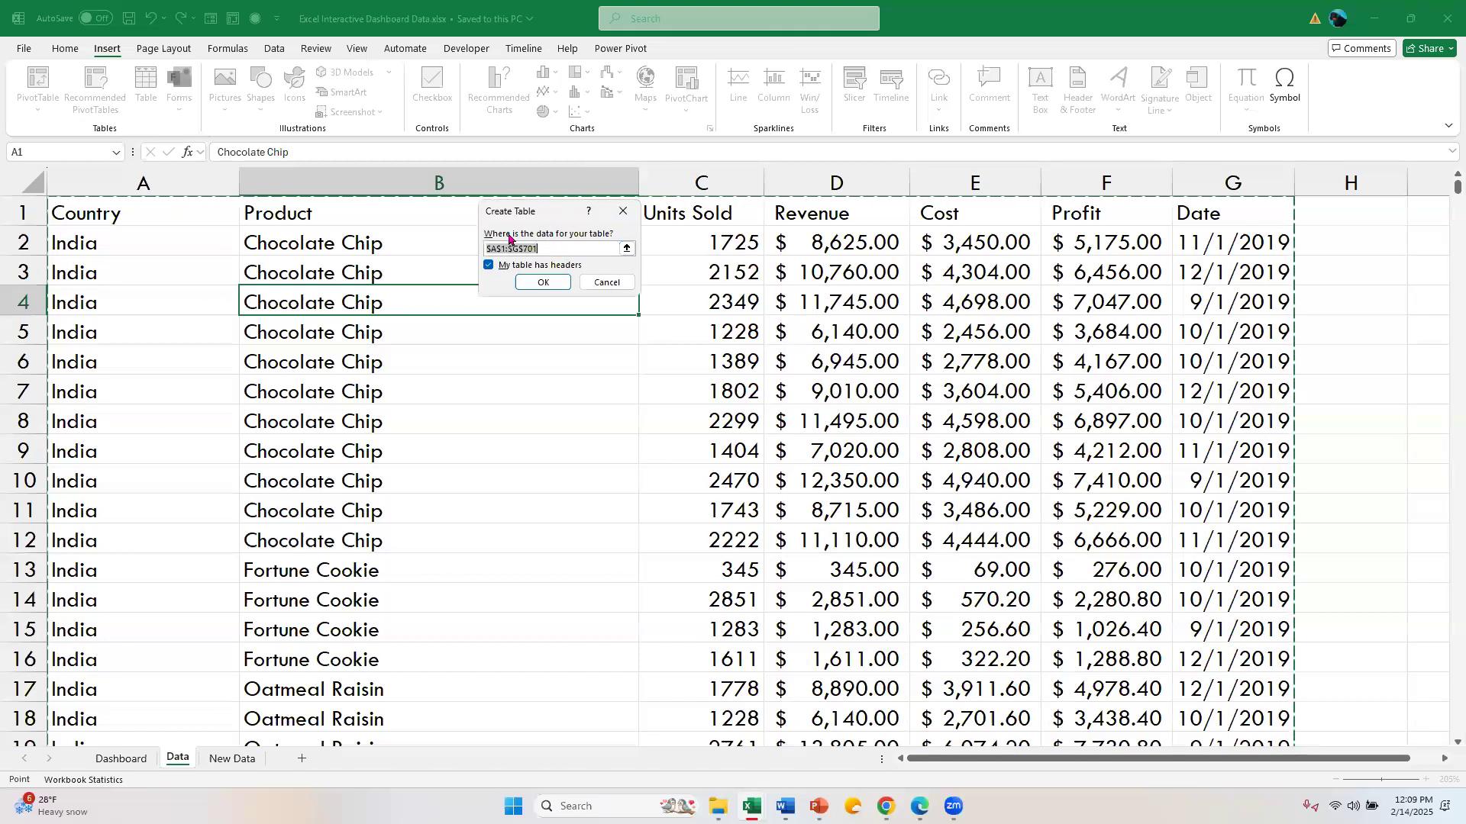
left_click(564, 254)
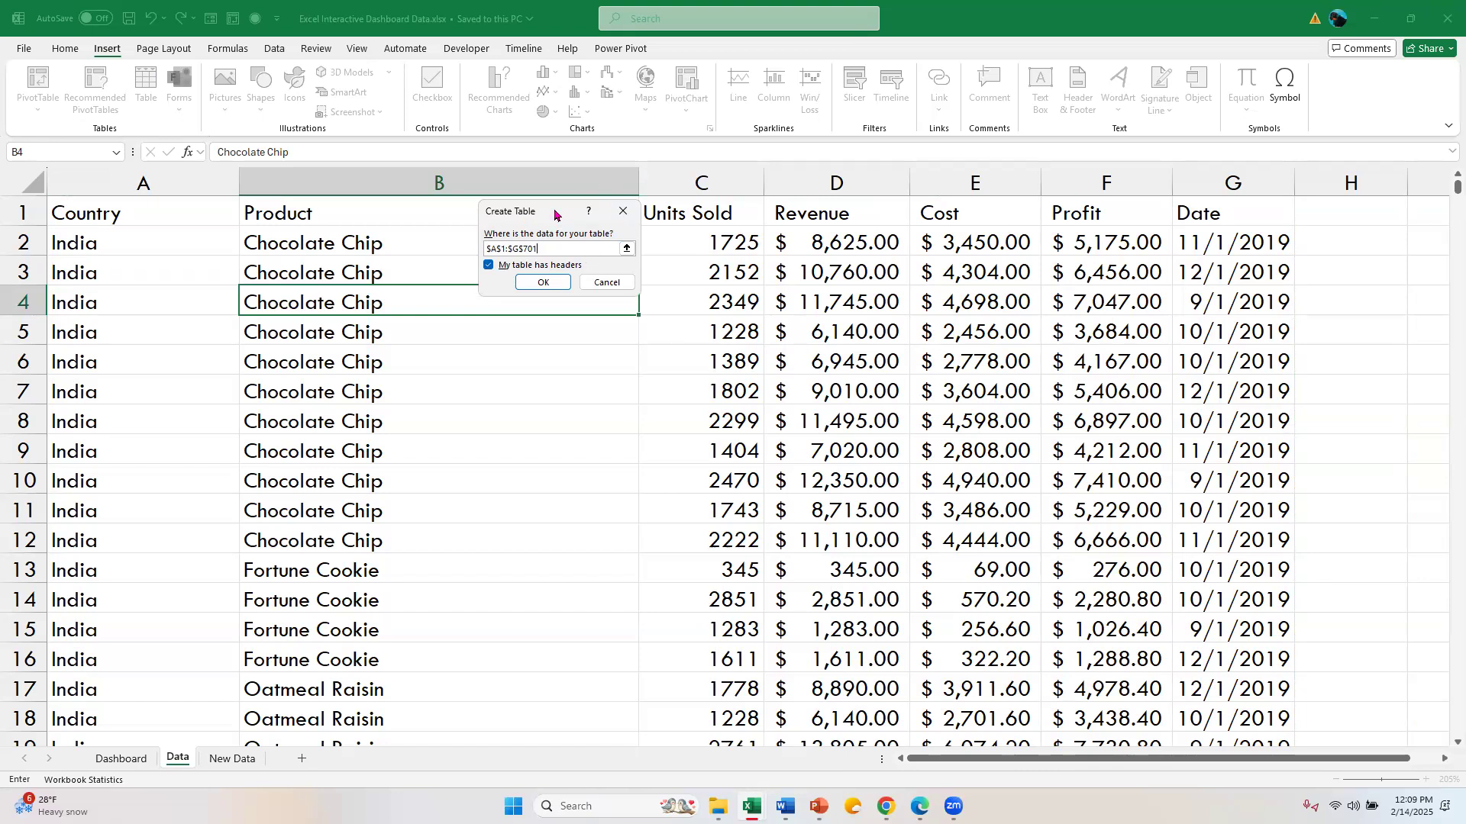
left_click_drag(556, 217, 540, 290)
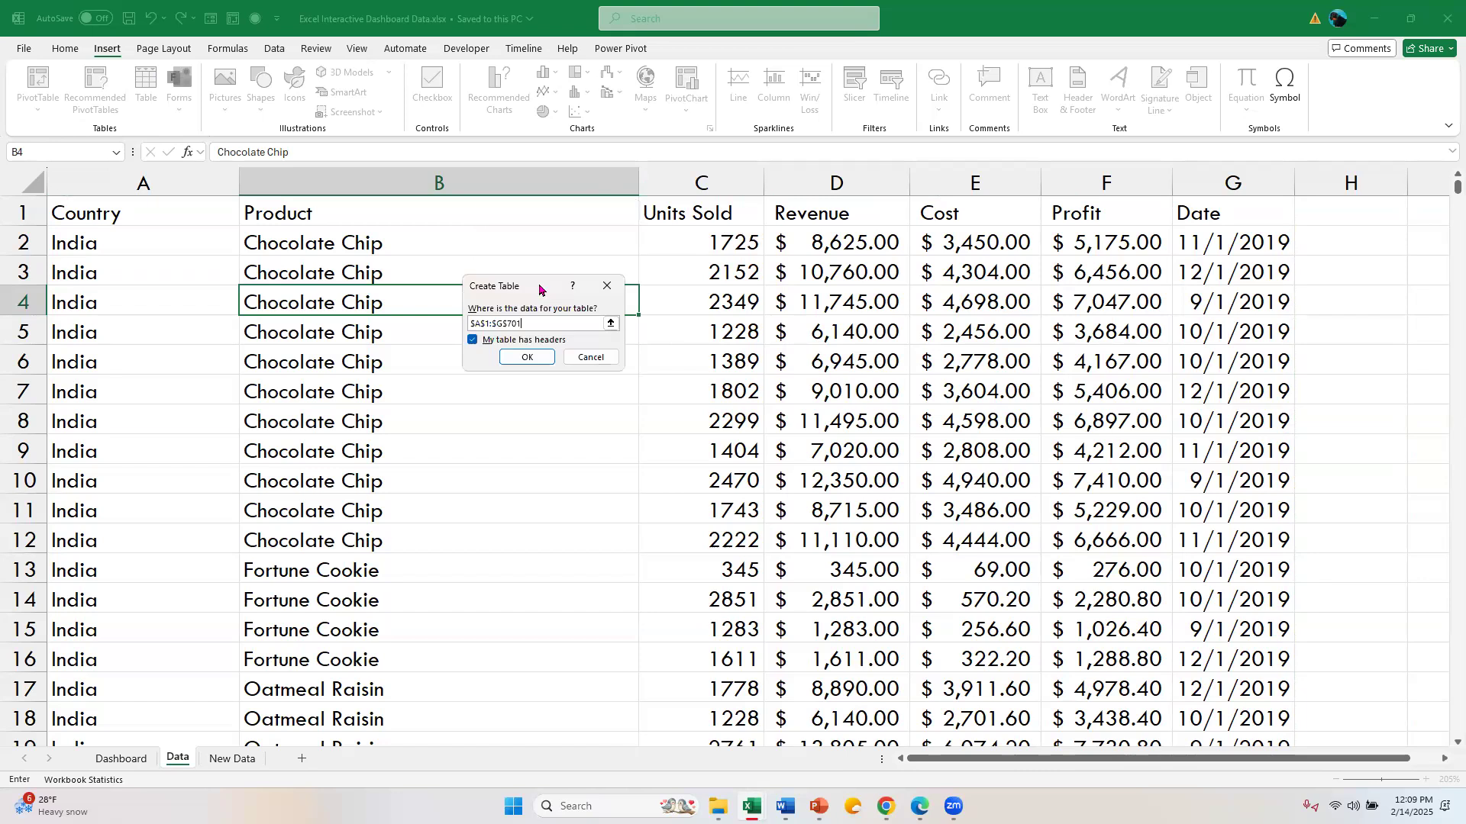
left_click_drag(540, 289, 529, 219)
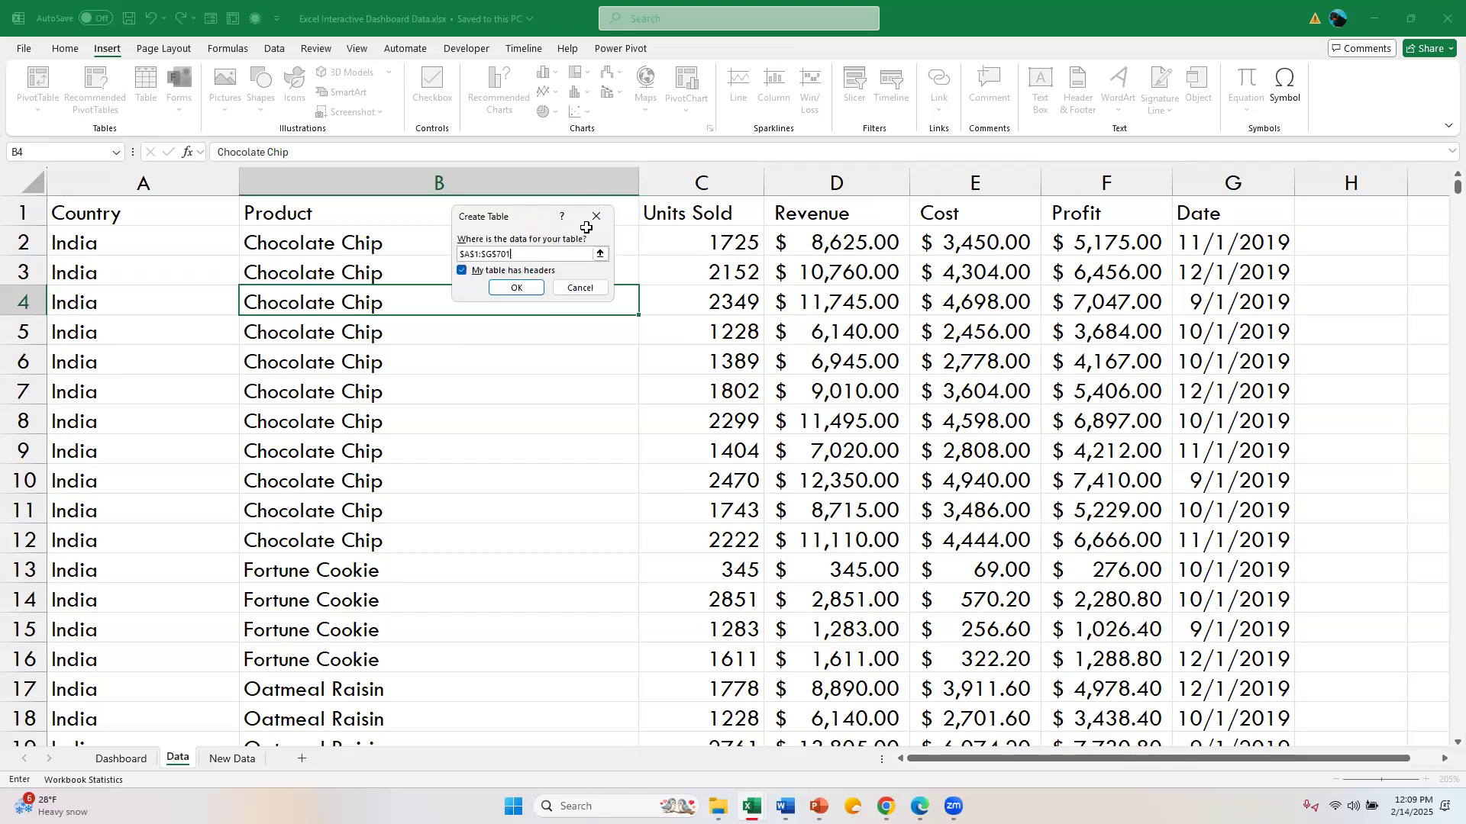
left_click(510, 290)
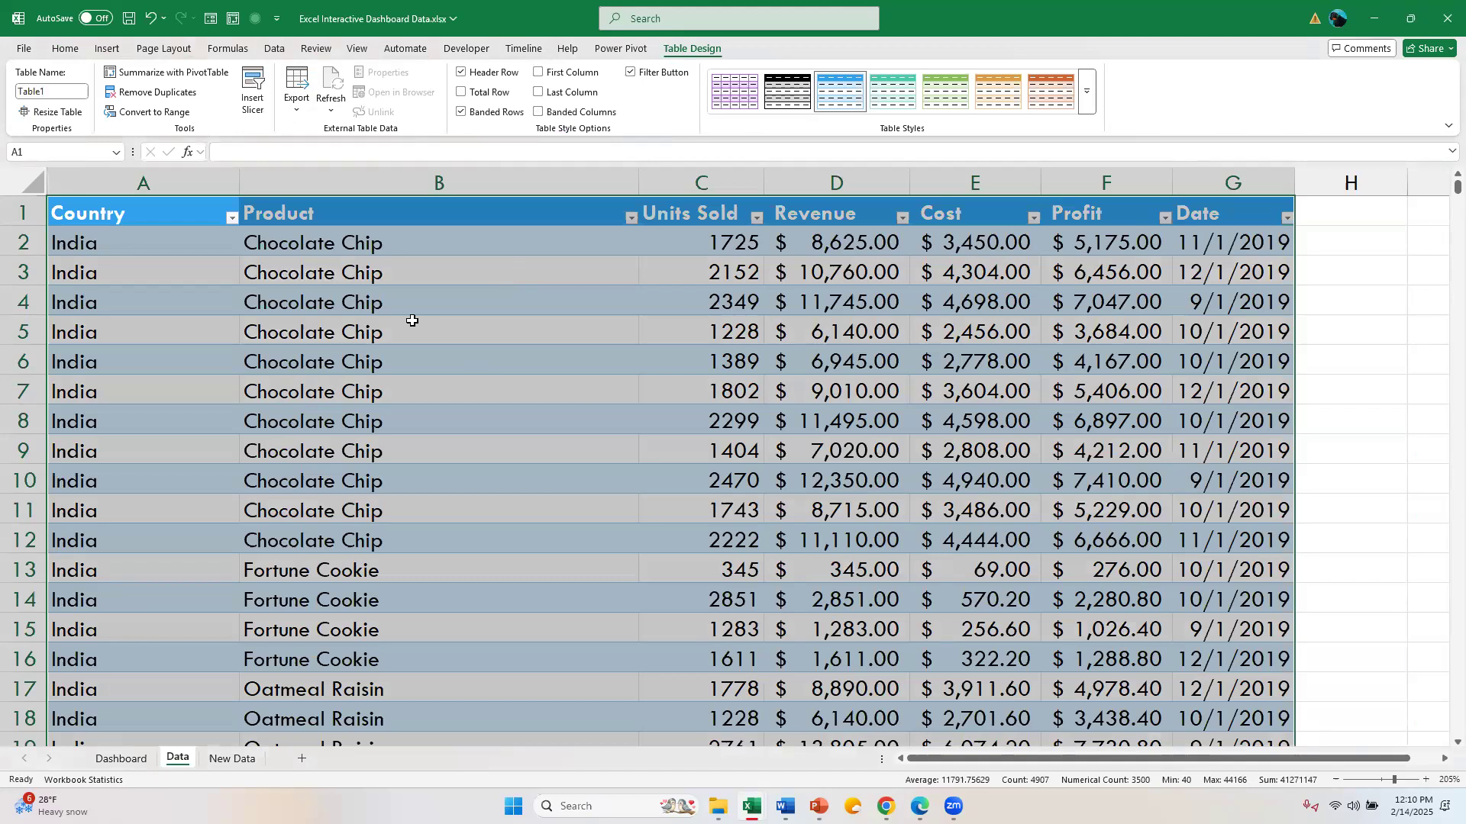
Rename the new table CookieSales and select its data range by that name.
left_click(52, 90)
type("CookieSale")
key("Return")
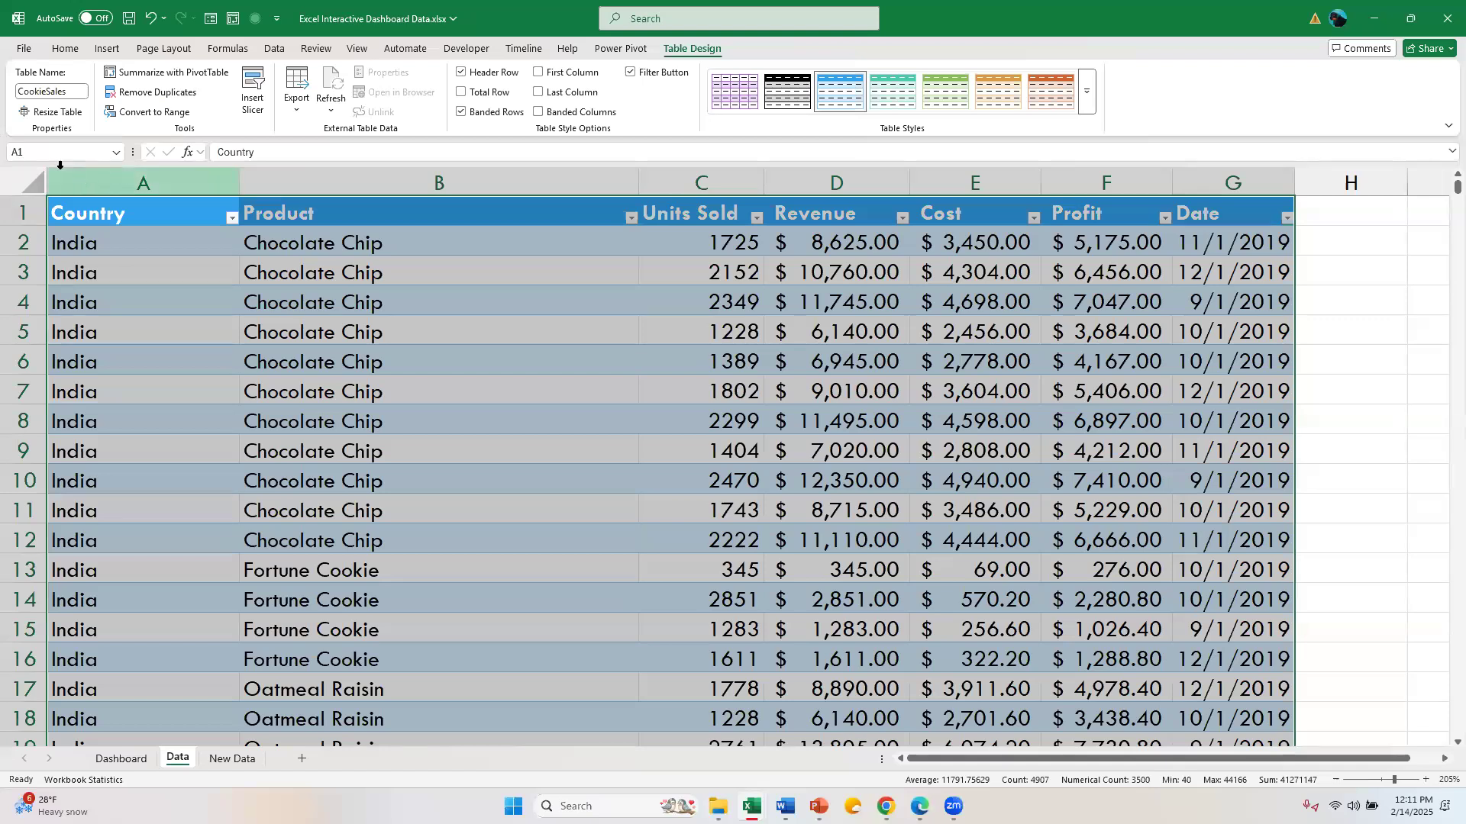
left_click(120, 158)
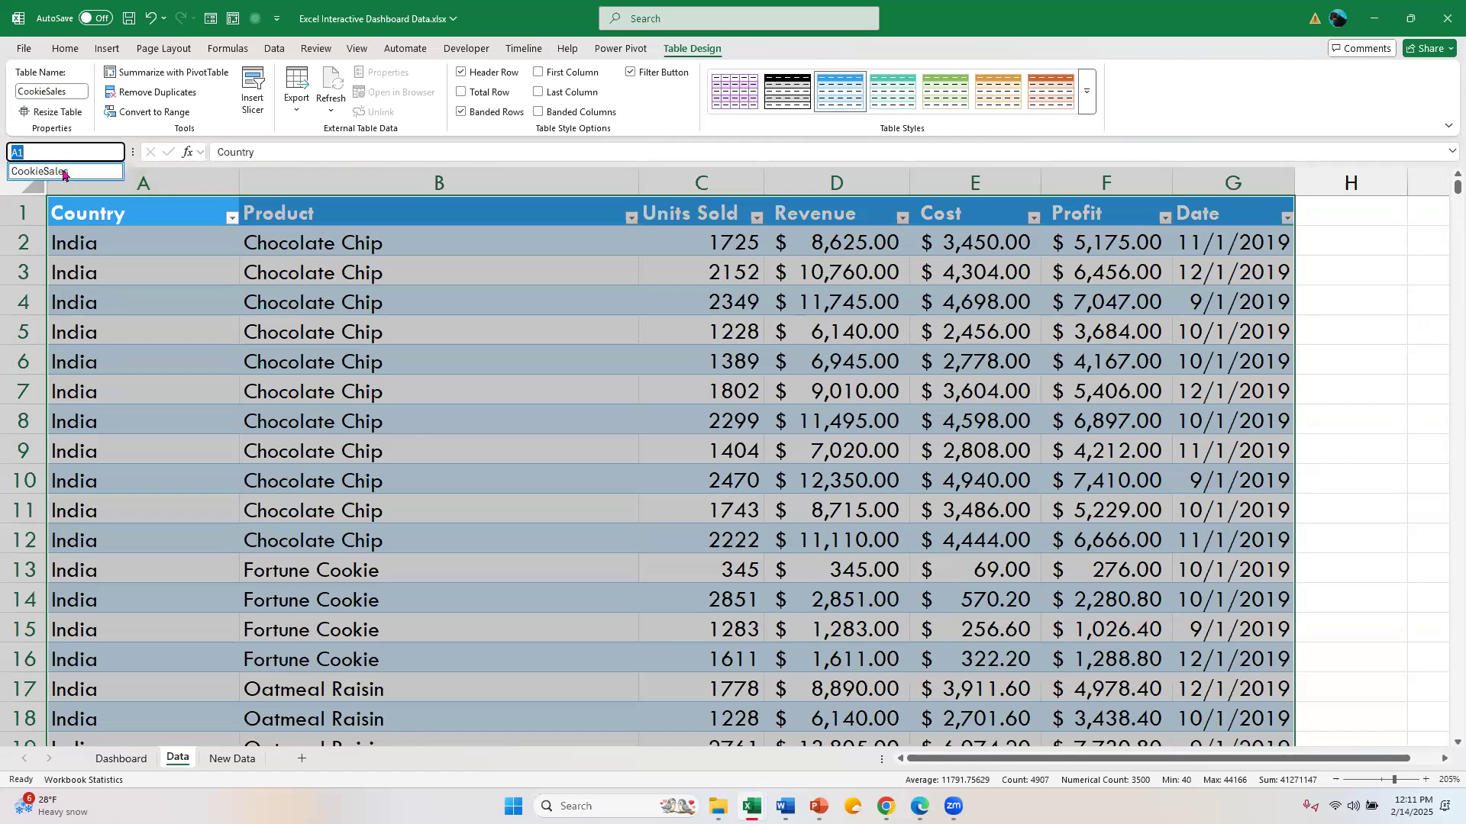
left_click(62, 172)
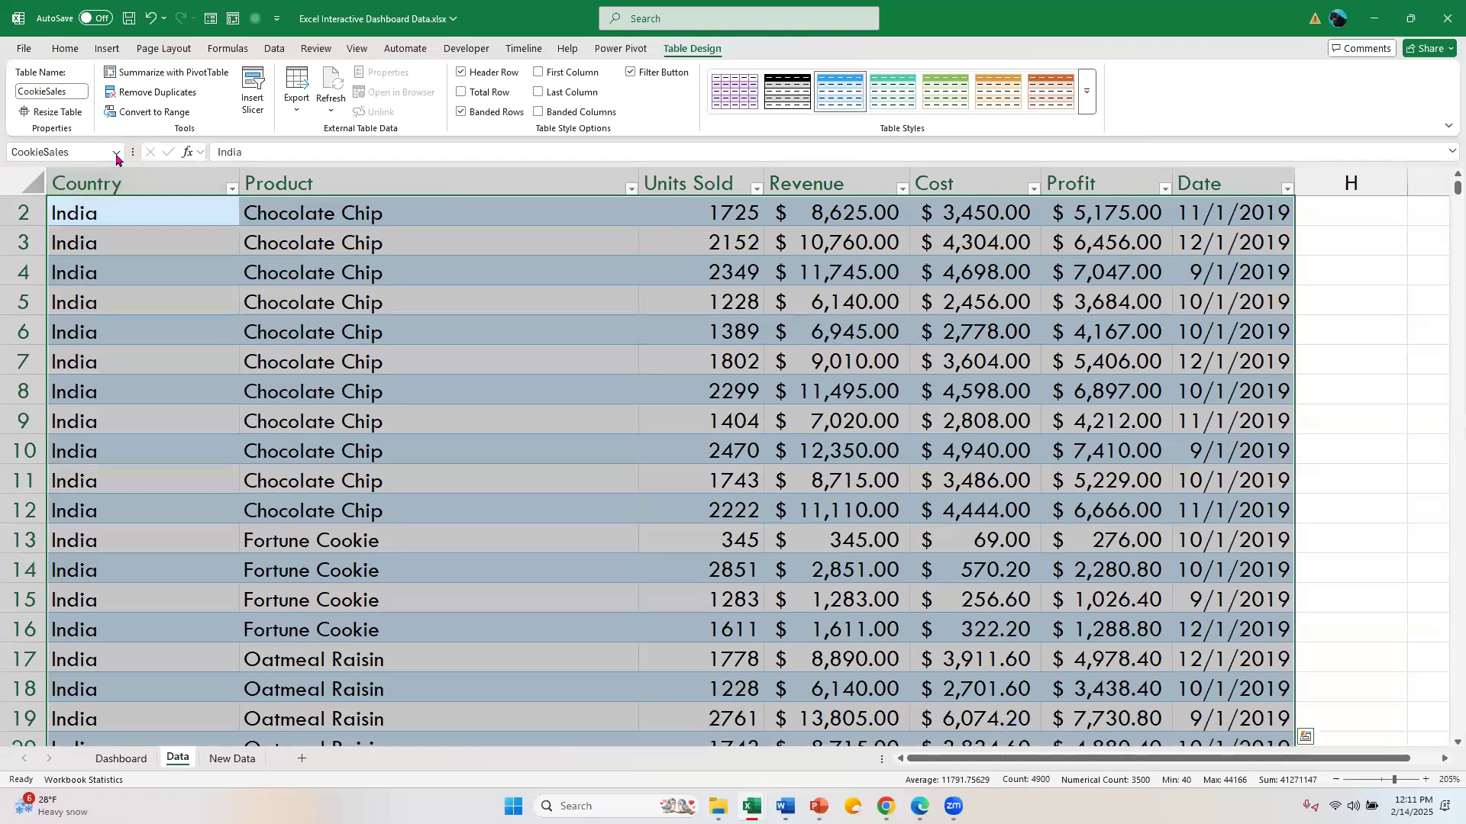
Switch to the Dashboard sheet and jump from there to the CookieSales table by its name.
left_click(115, 153)
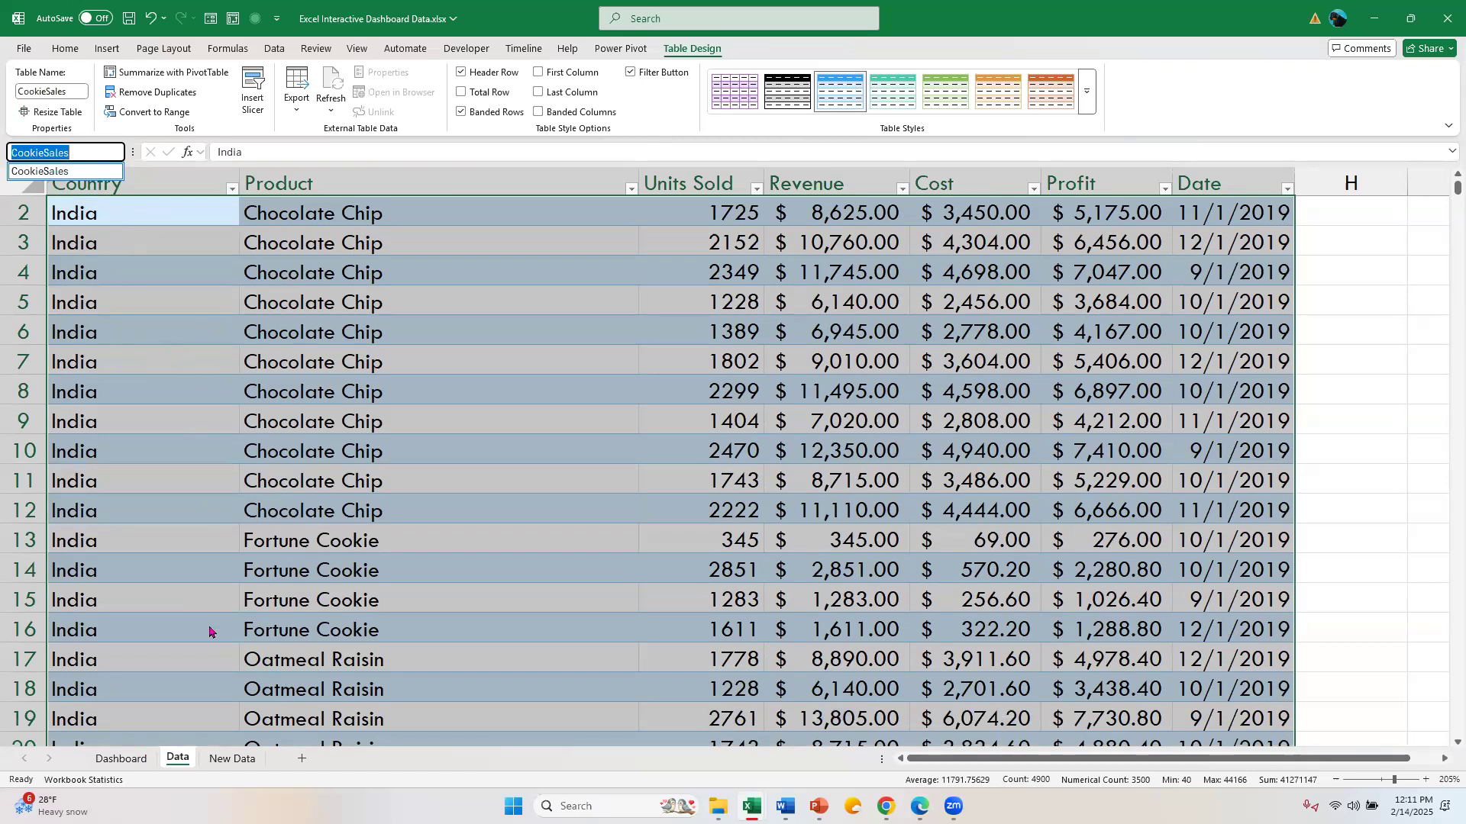
left_click(113, 760)
left_click(113, 760)
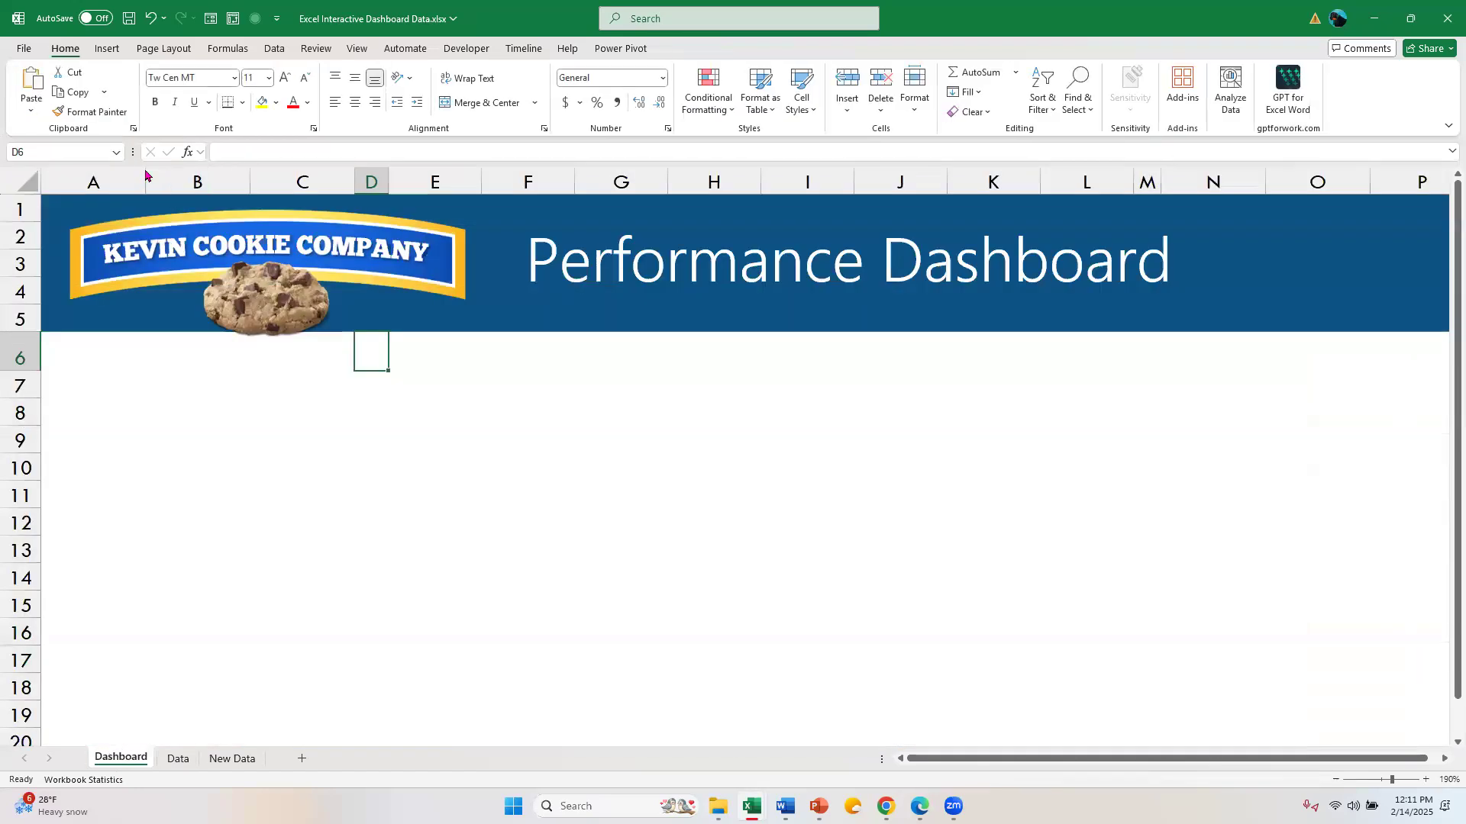
left_click(116, 152)
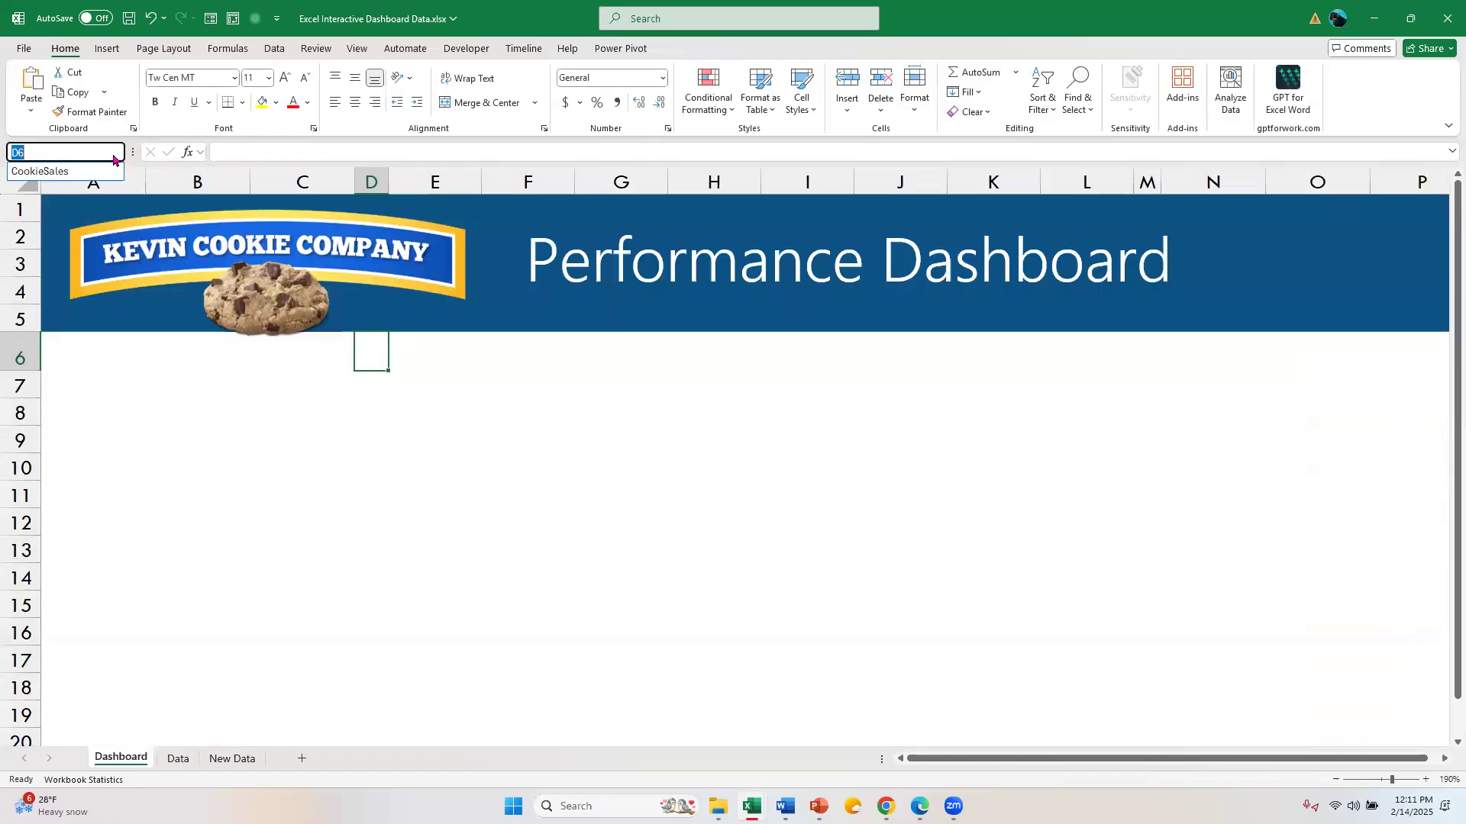
left_click(84, 171)
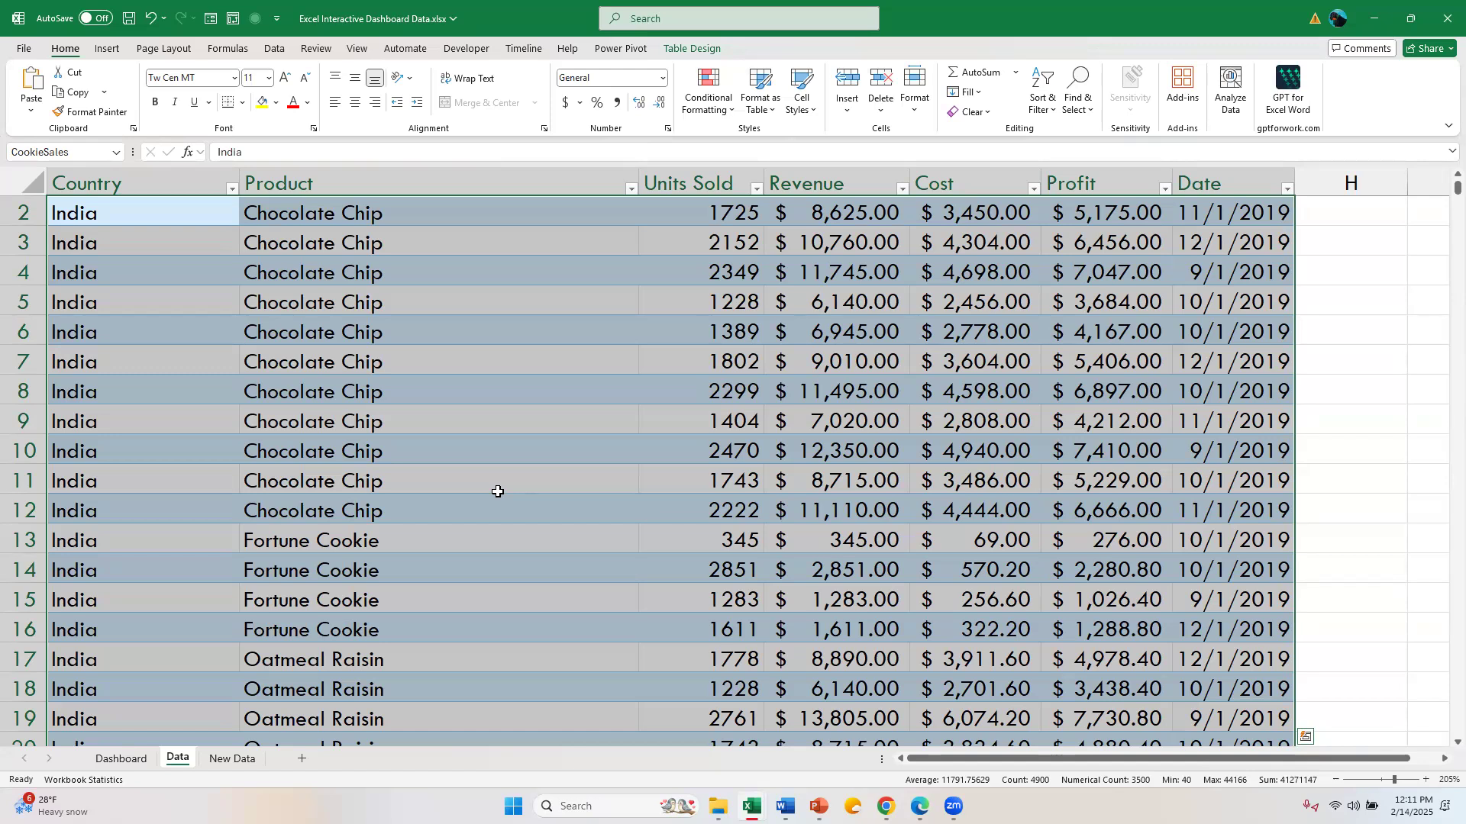
Insert a PivotTable based on the CookieSales table, placed on a new worksheet.
left_click(498, 491)
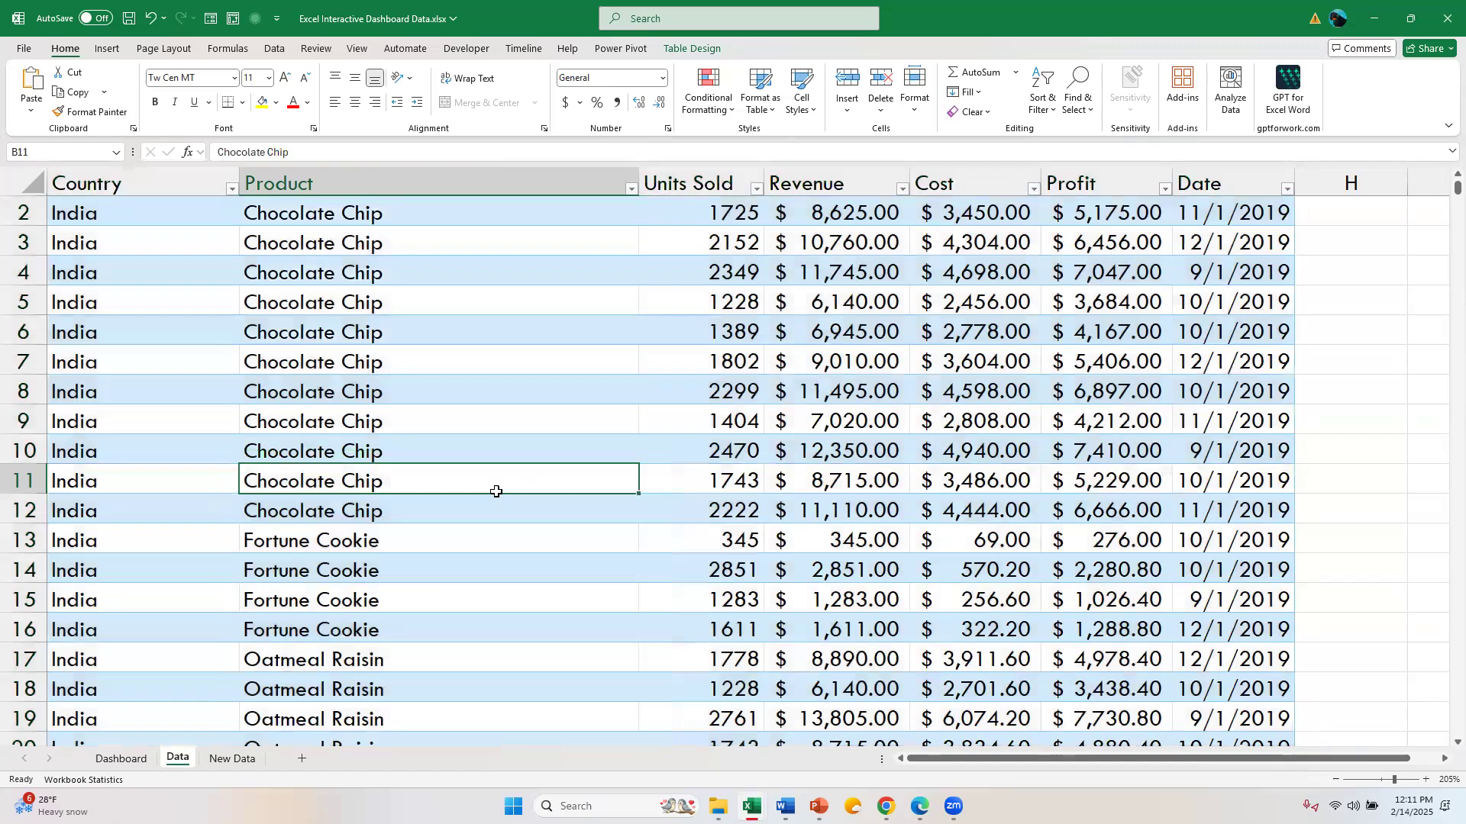
left_click(109, 50)
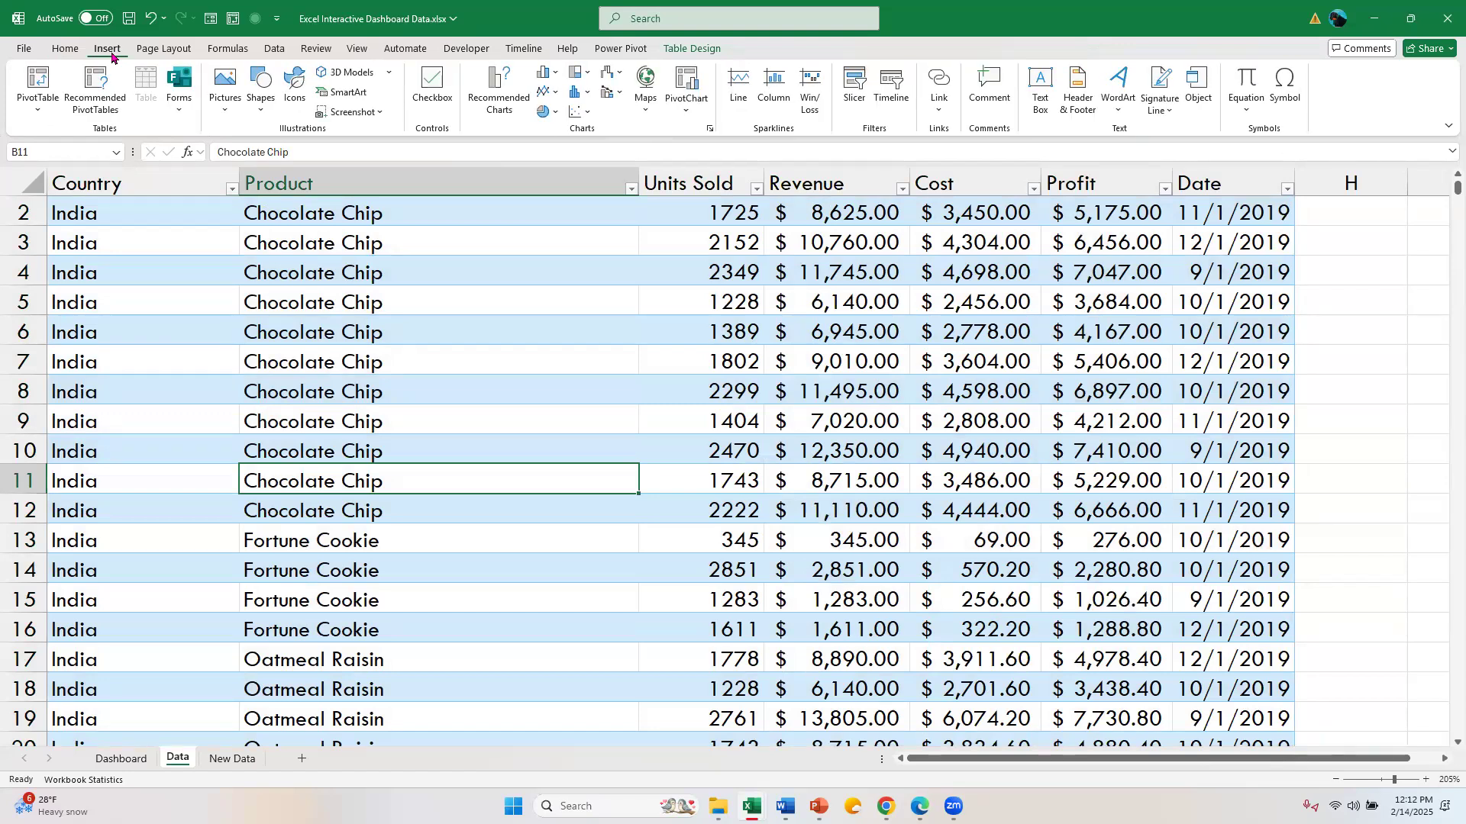
left_click(34, 80)
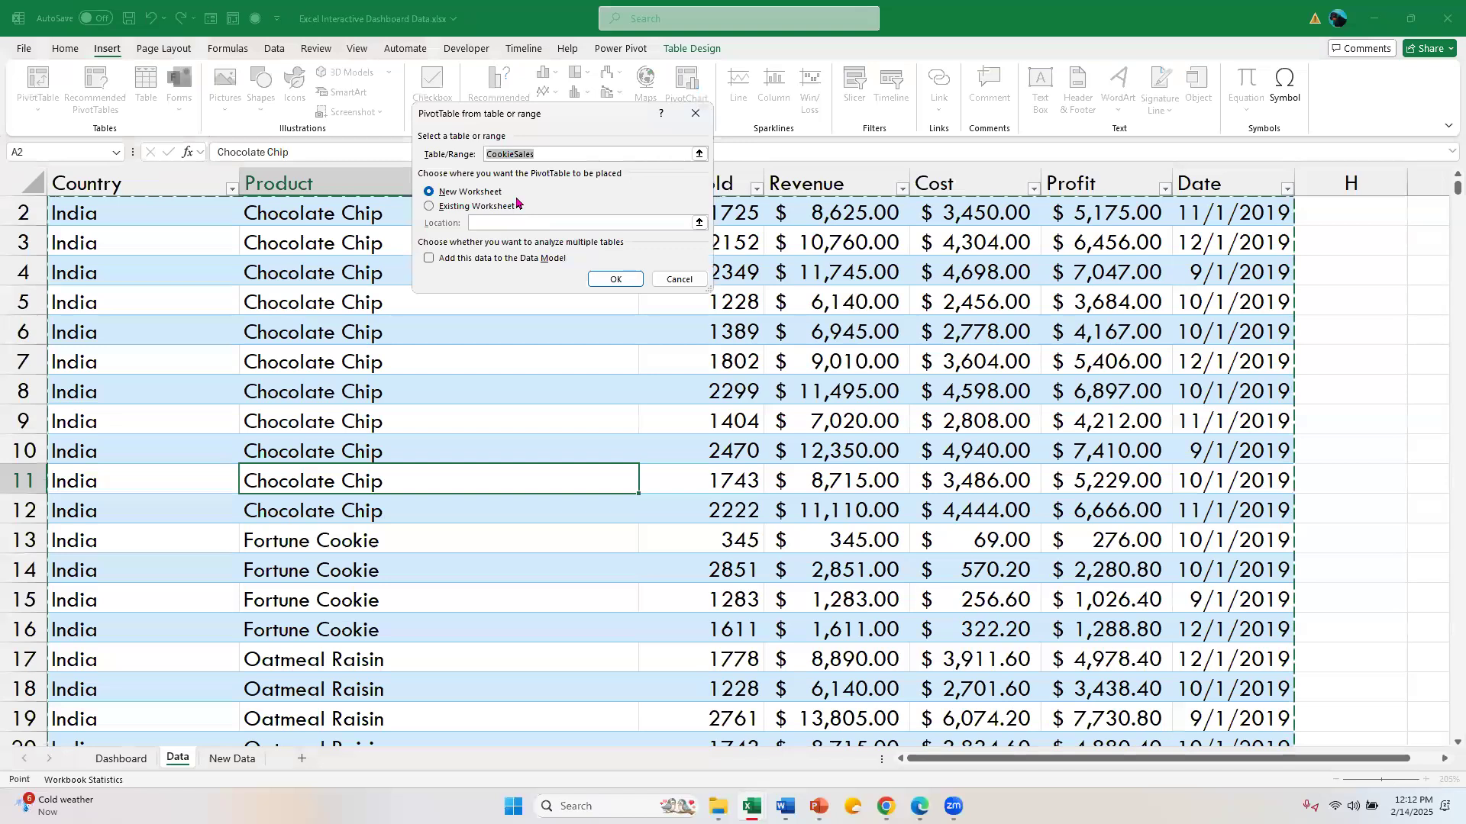
left_click(563, 154)
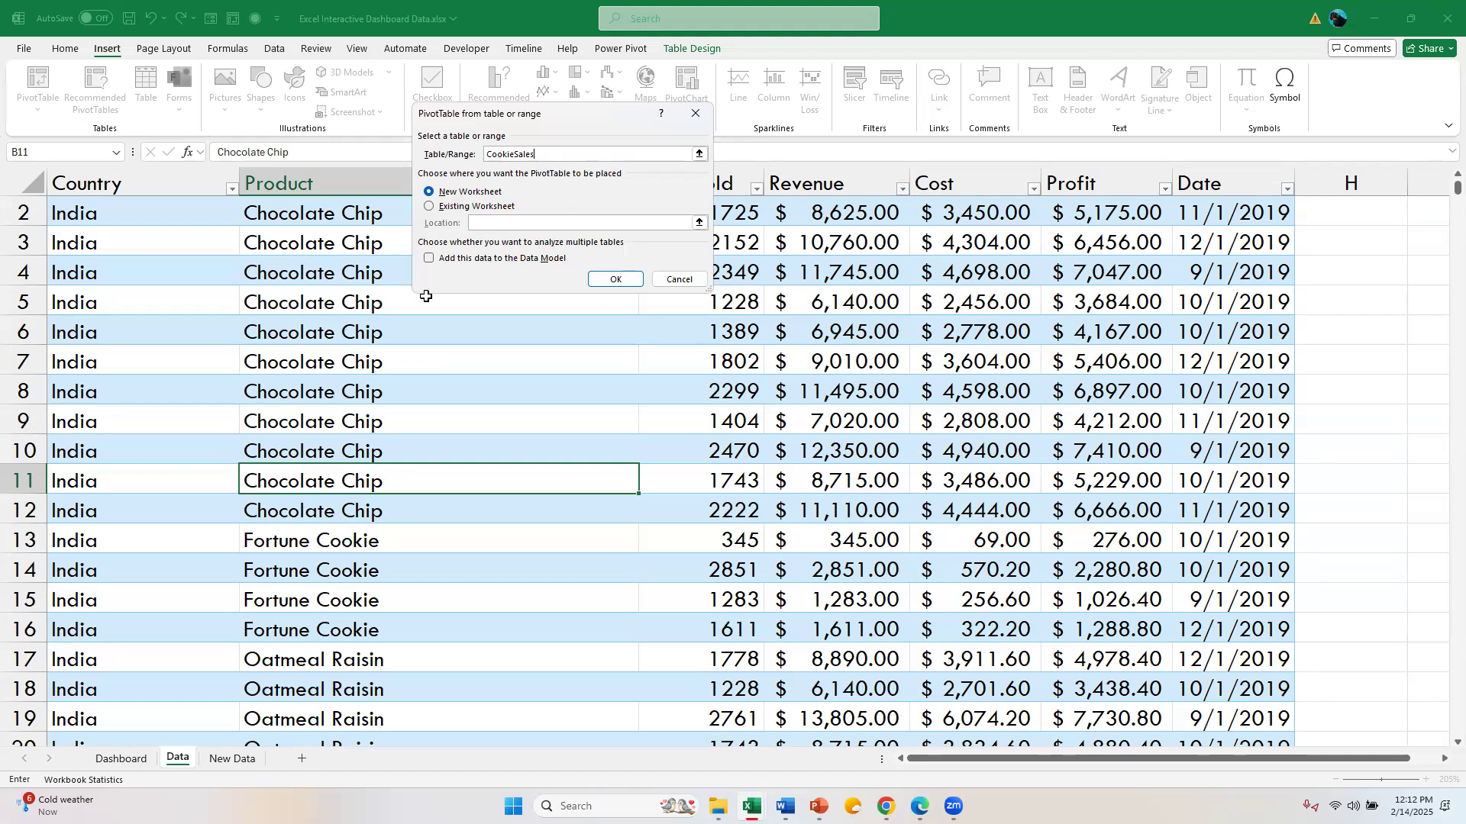
left_click(613, 280)
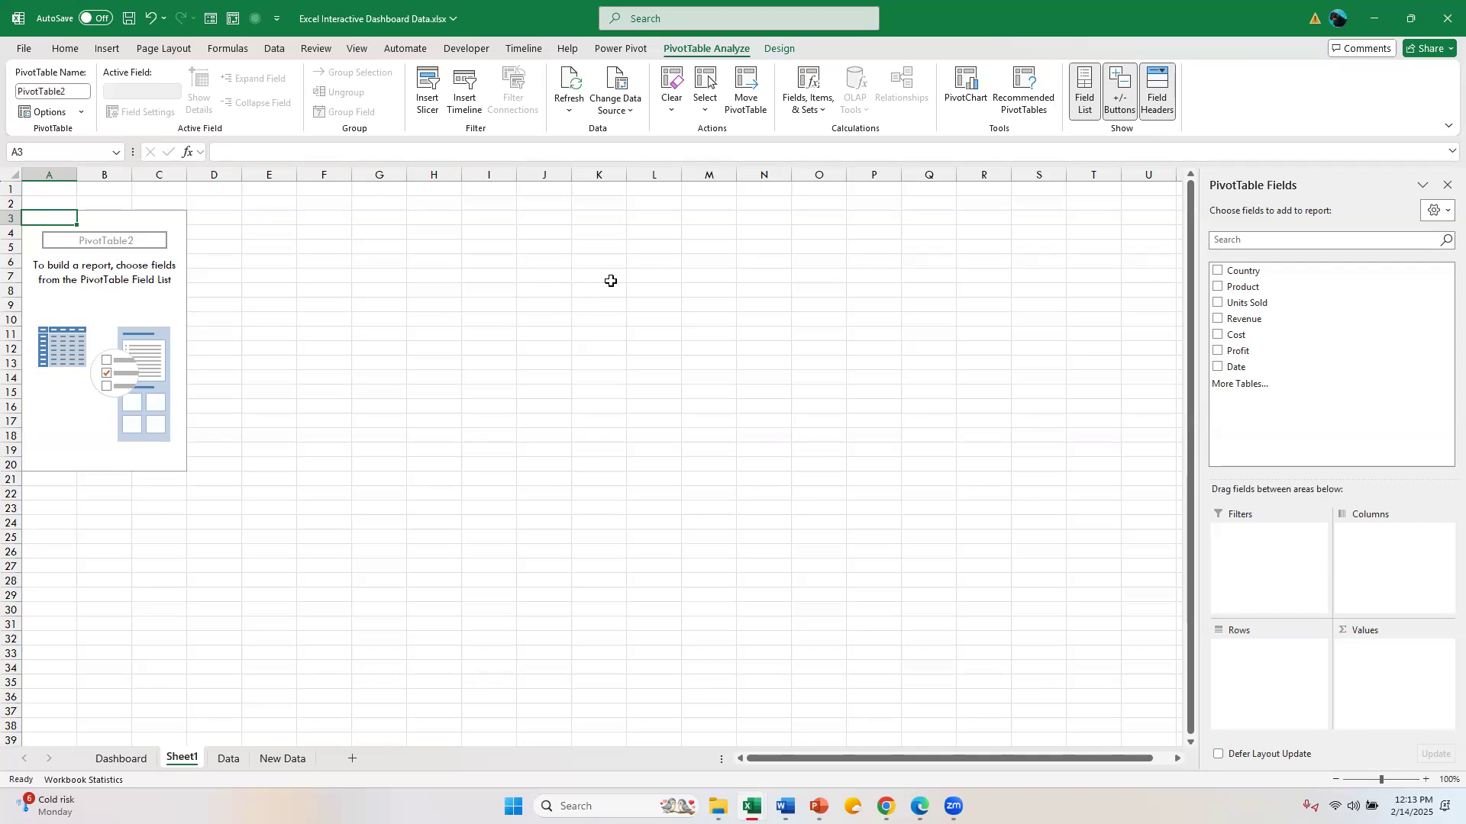
Rename the new PivotTable worksheet as PT Calcs.
double_click(184, 758)
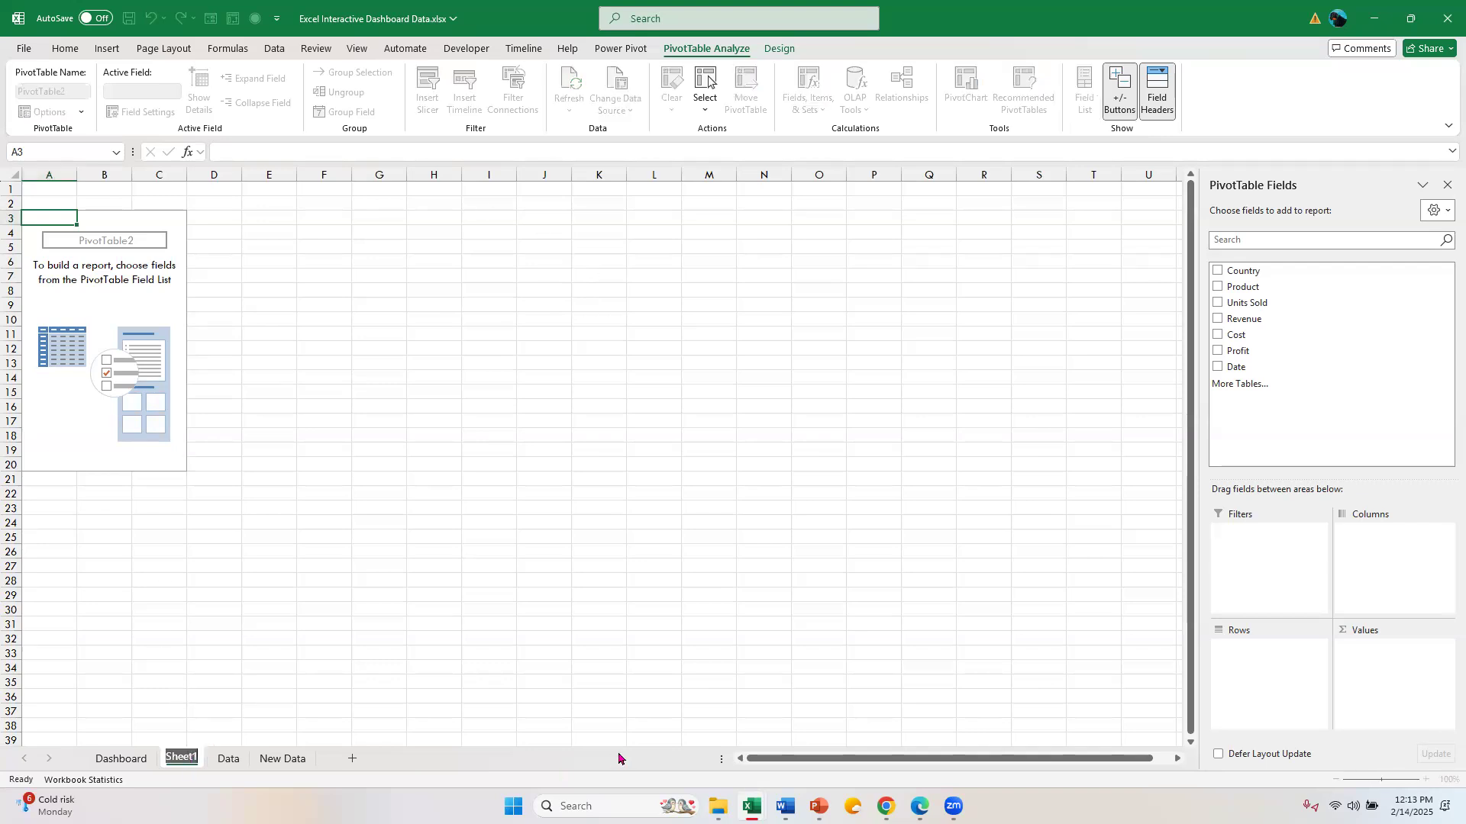
type("PT")
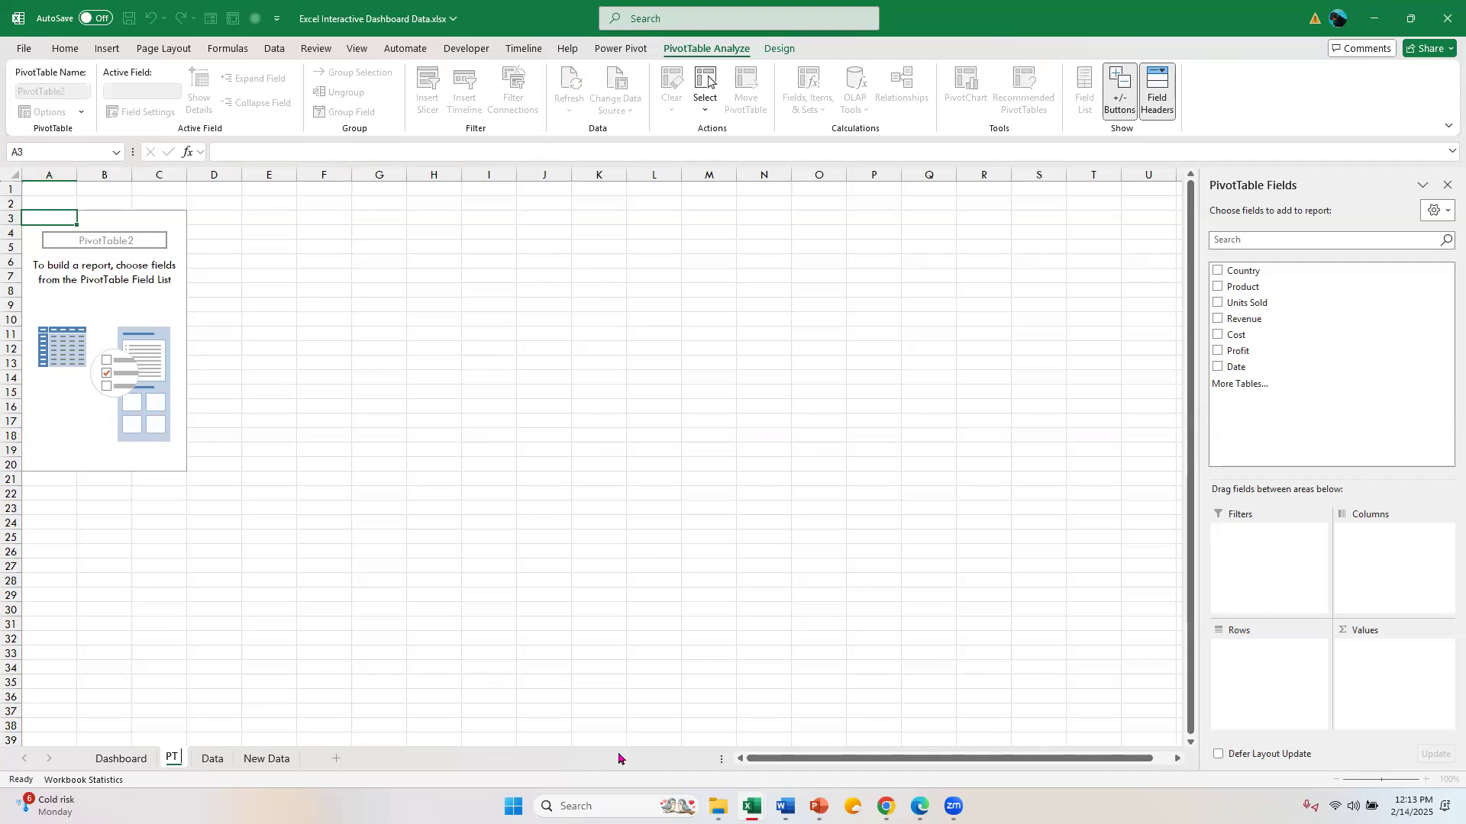
type(" Calcs")
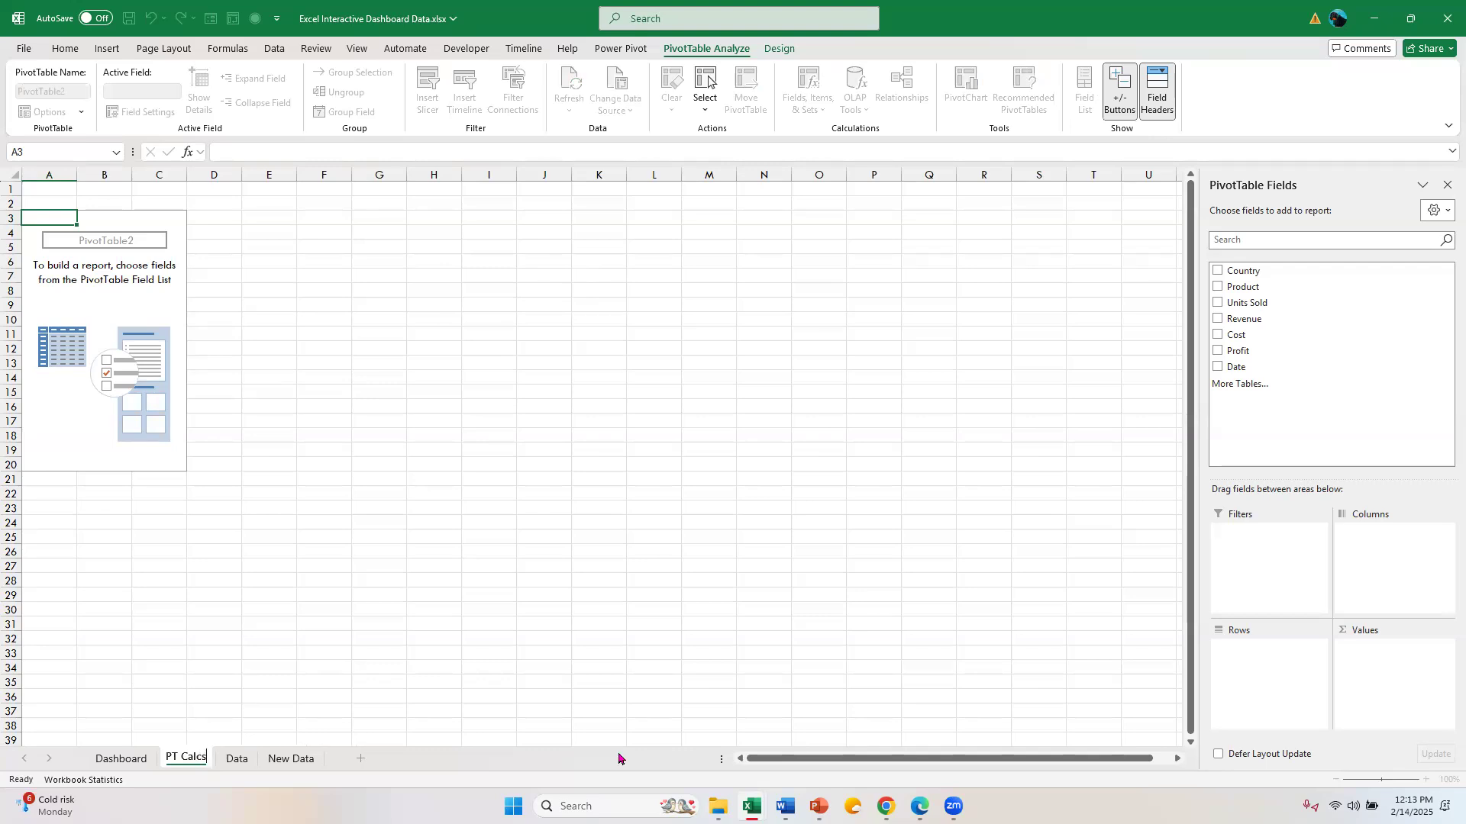
key("Return")
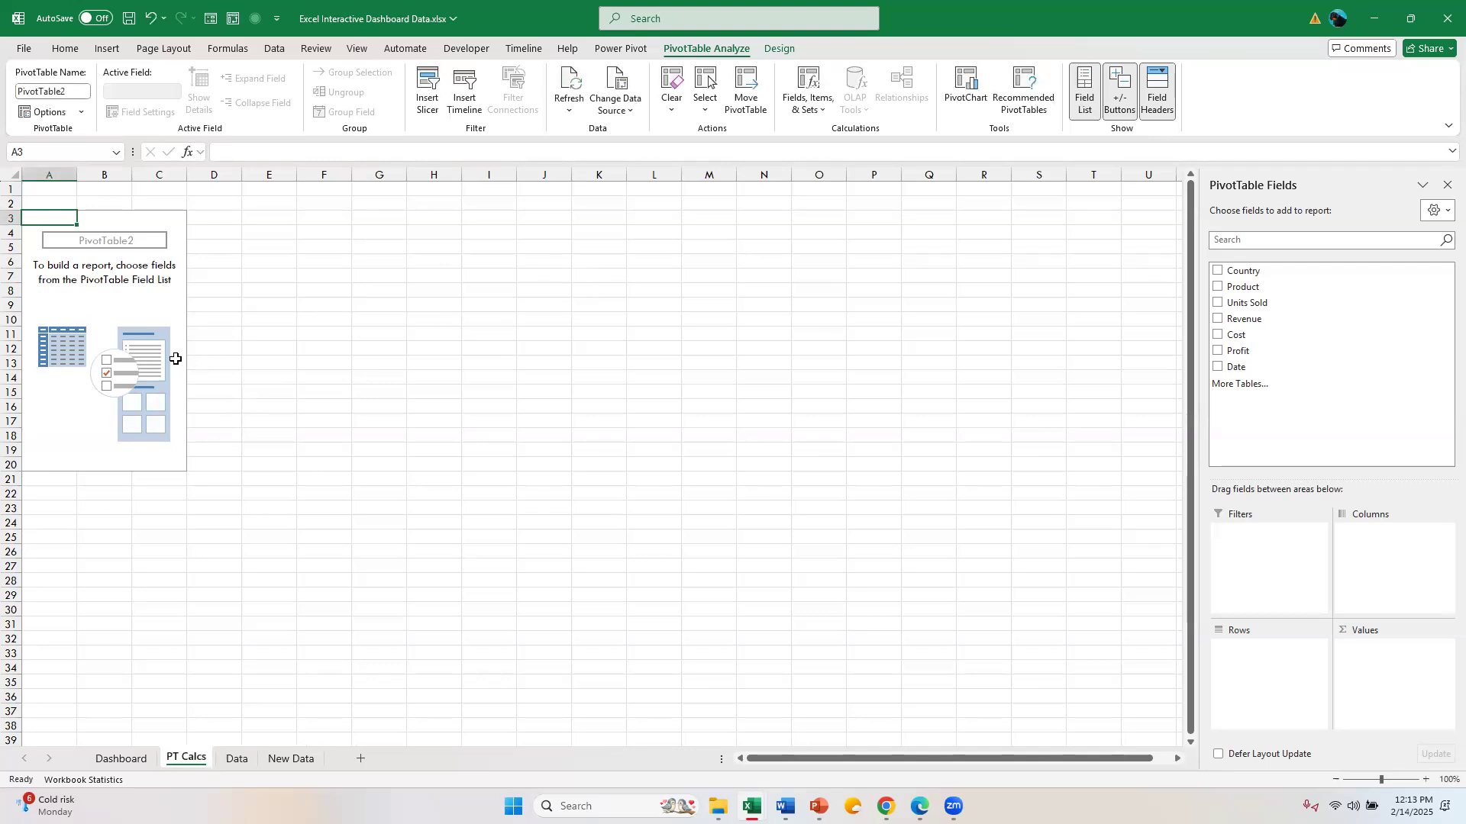
Add the Country field to the PivotTable's rows on the PT Calcs sheet.
left_click(120, 337)
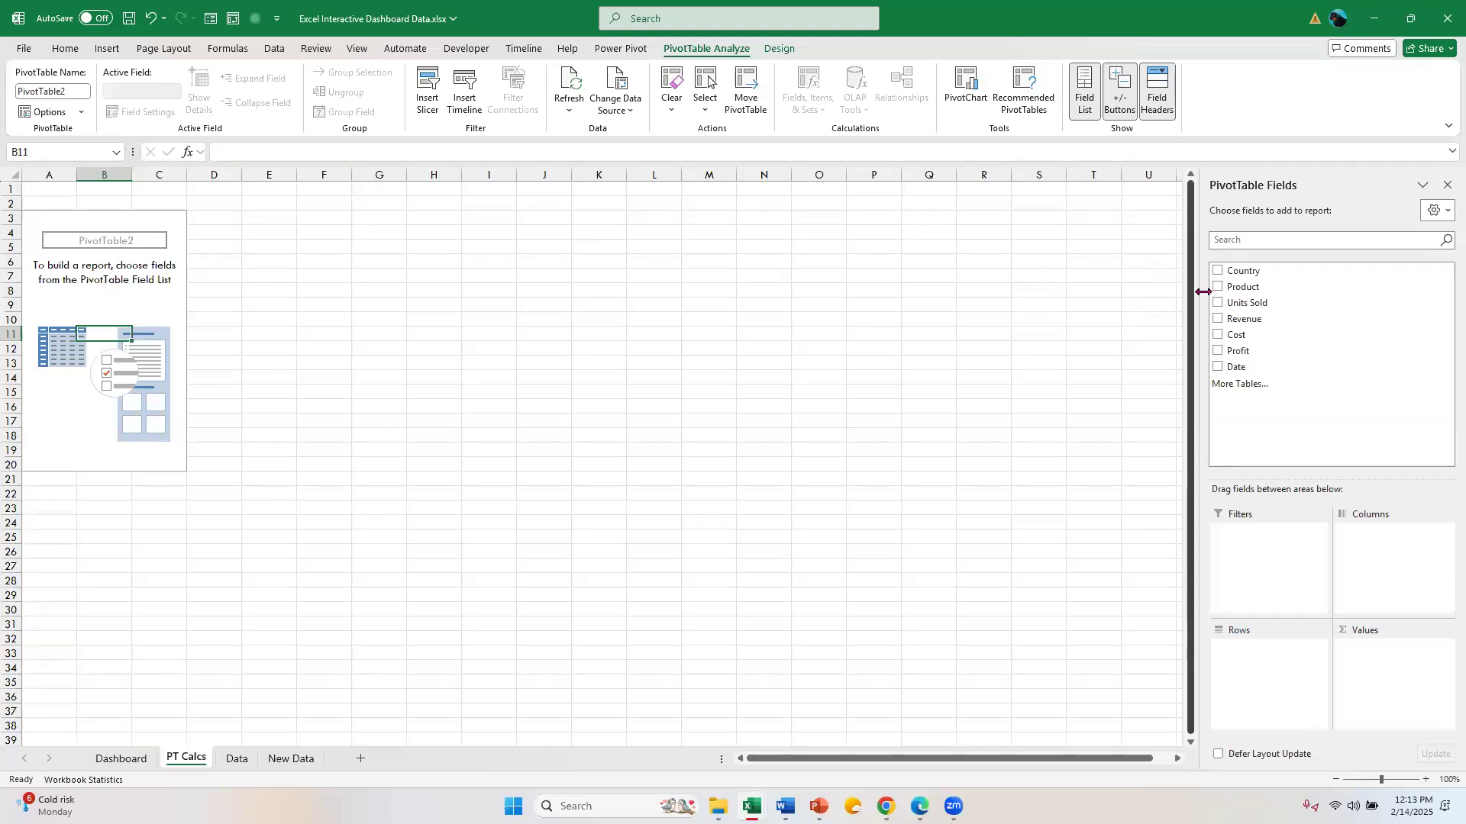
left_click(1218, 272)
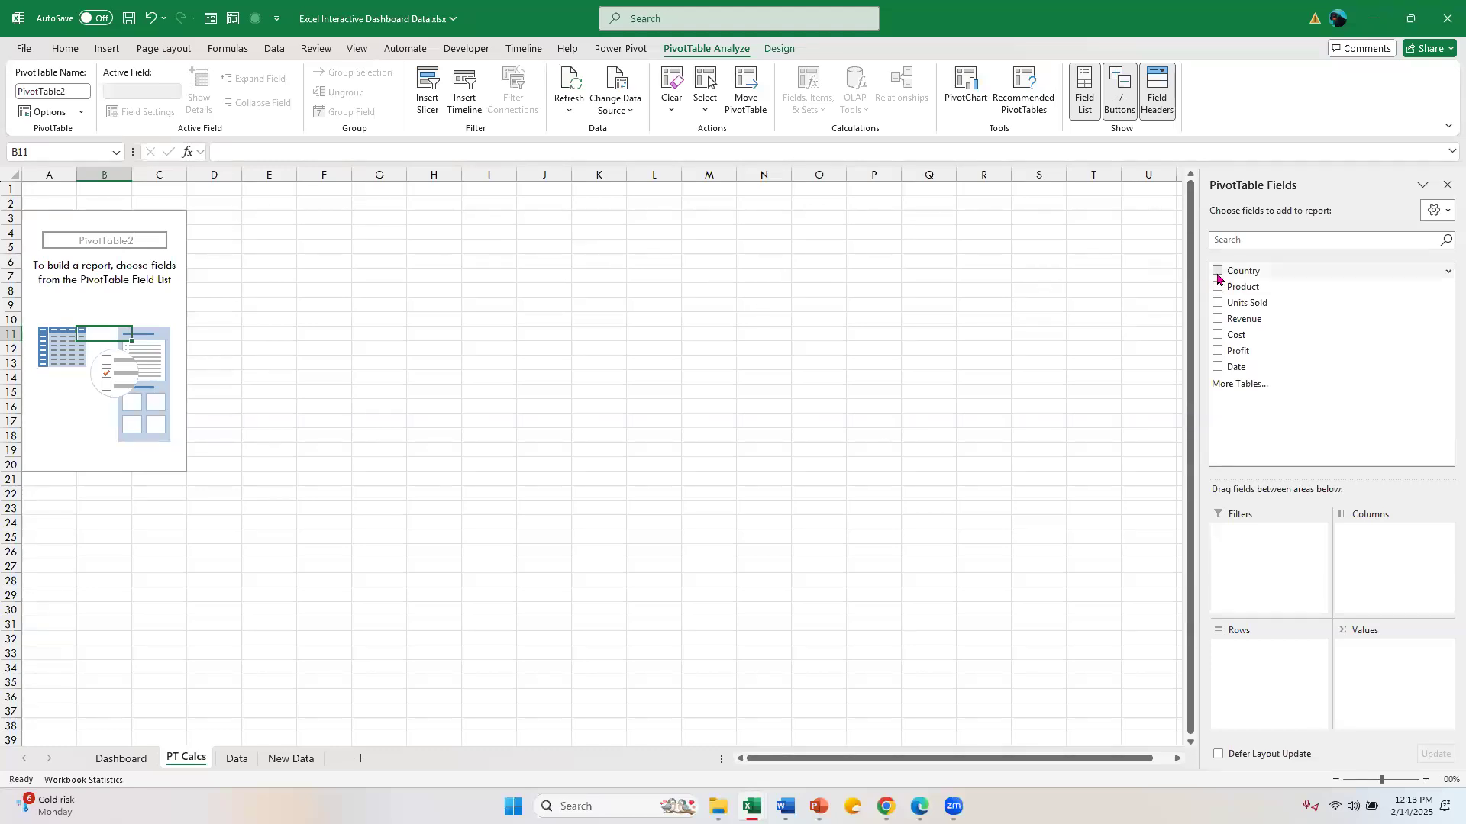
left_click(1425, 780)
left_click(1425, 780)
left_click(1425, 780)
left_click(1426, 780)
left_click(1425, 780)
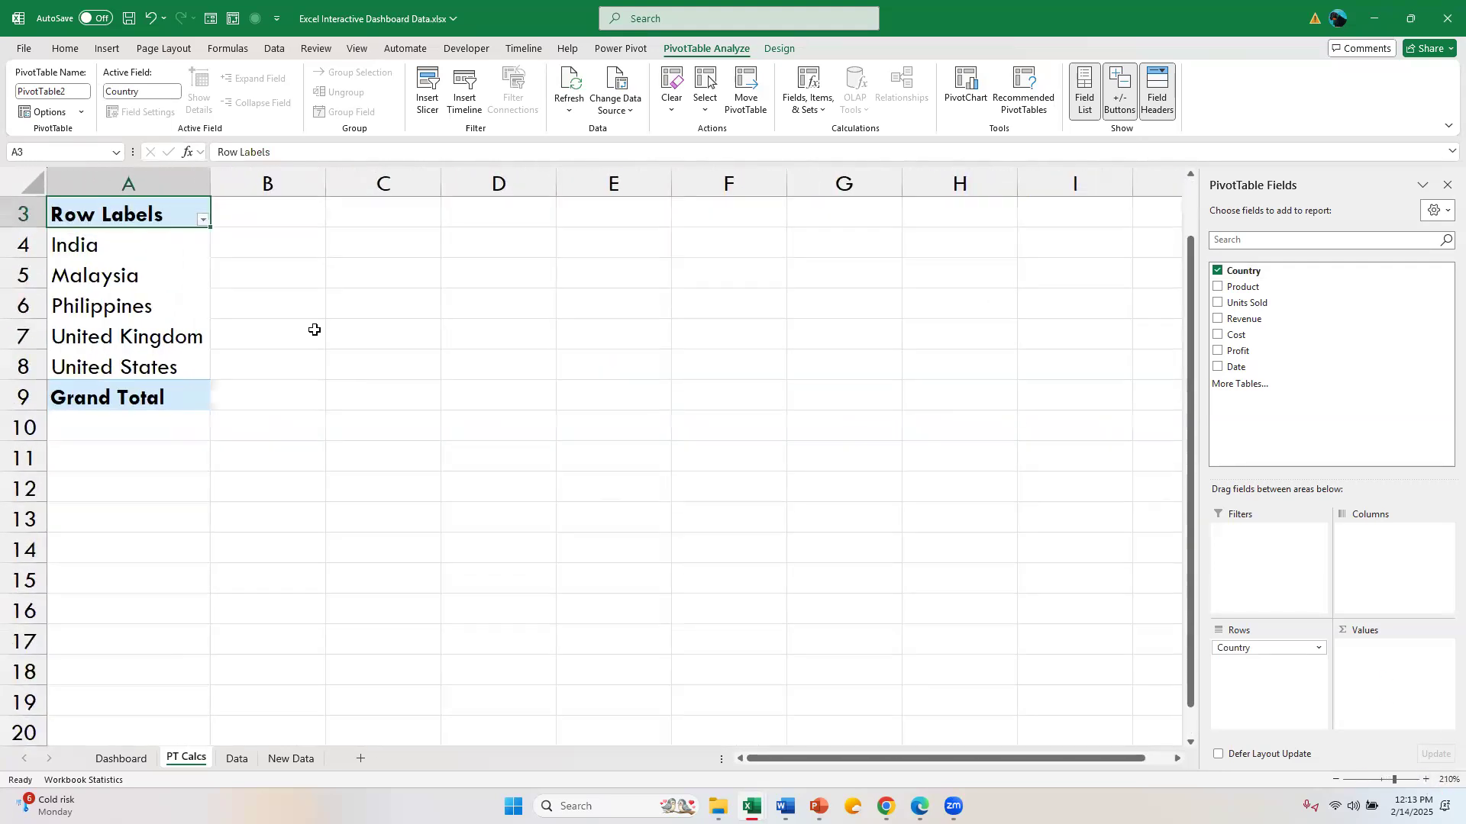
Check the listed countries and add the Profit field to the PivotTable's values.
left_click(109, 240)
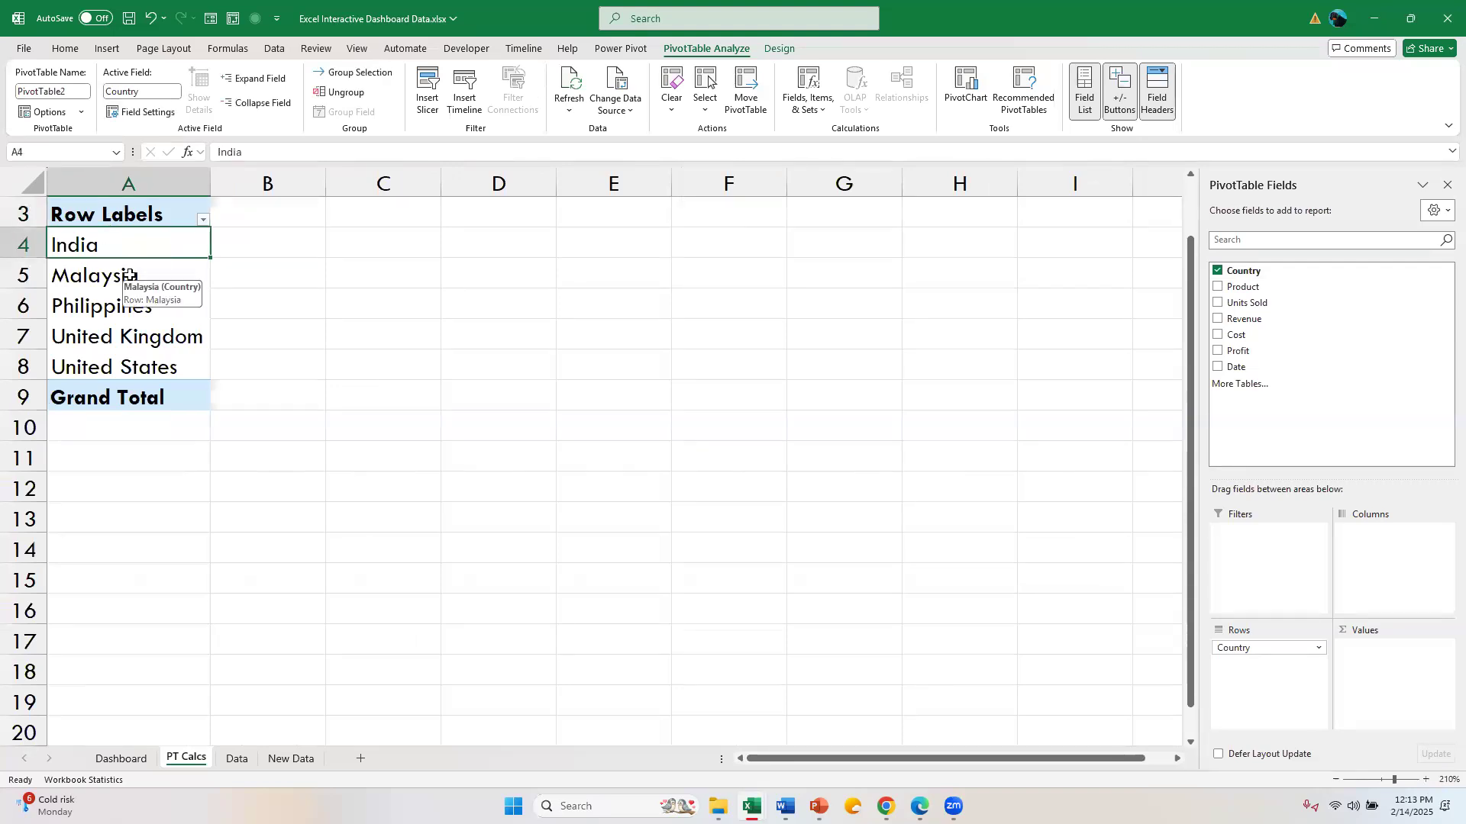
left_click(173, 284)
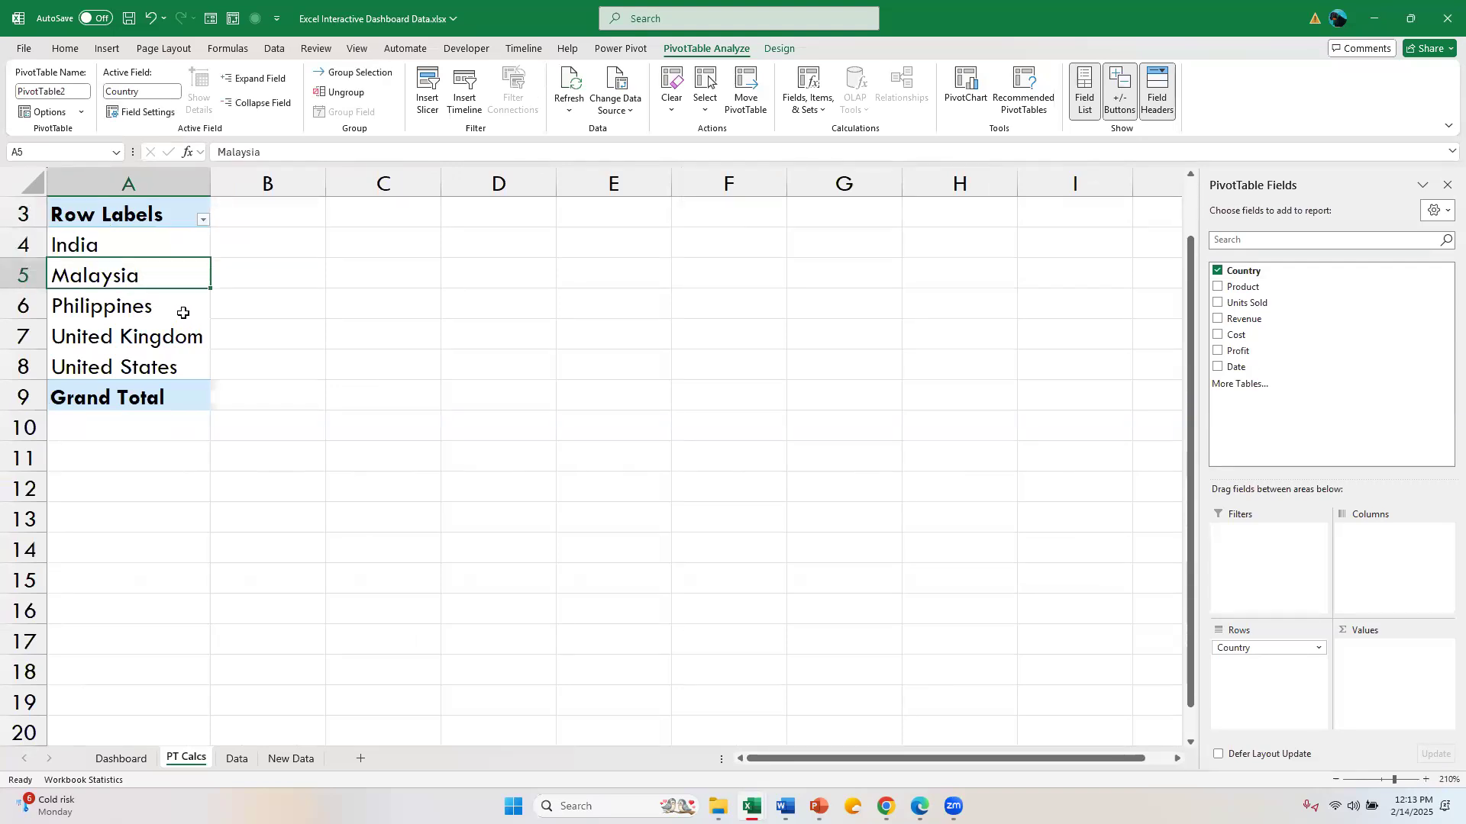
left_click(180, 311)
left_click(177, 335)
left_click(176, 371)
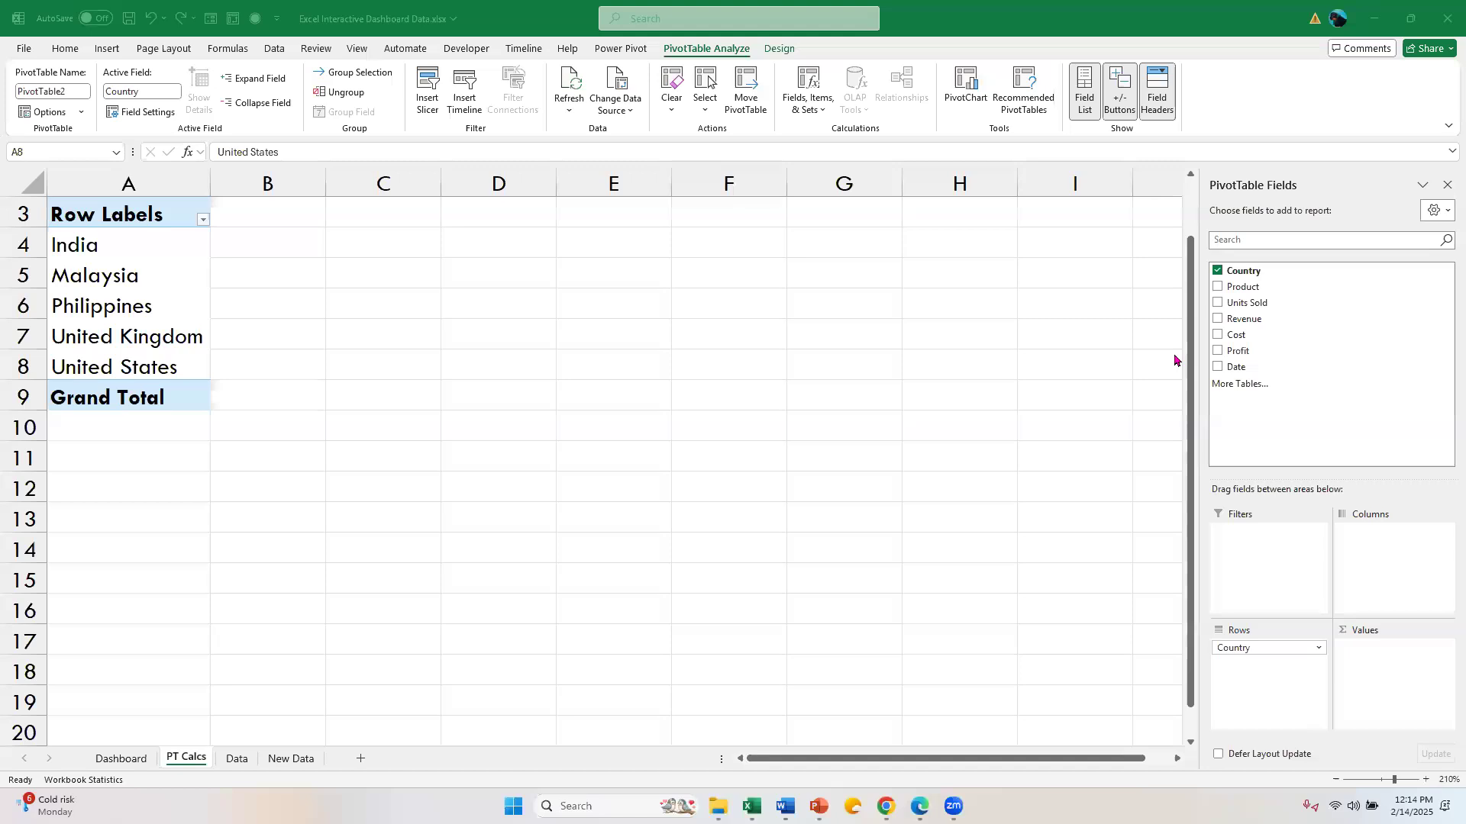
left_click(1217, 354)
left_click(1218, 352)
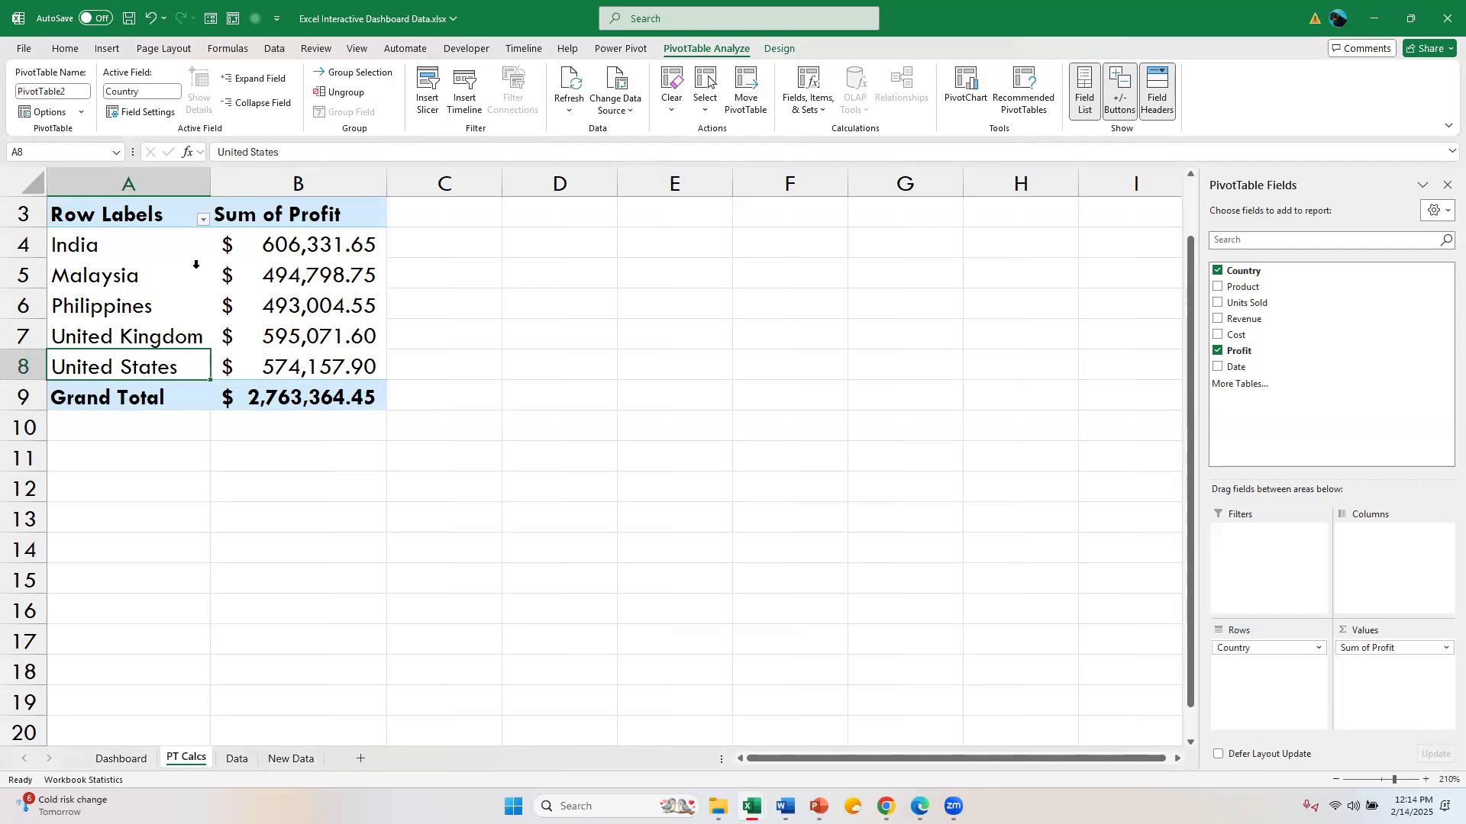
Sort the PivotTable's countries by Sum of Profit from largest to smallest.
mouse_move(282, 239)
right_click(296, 243)
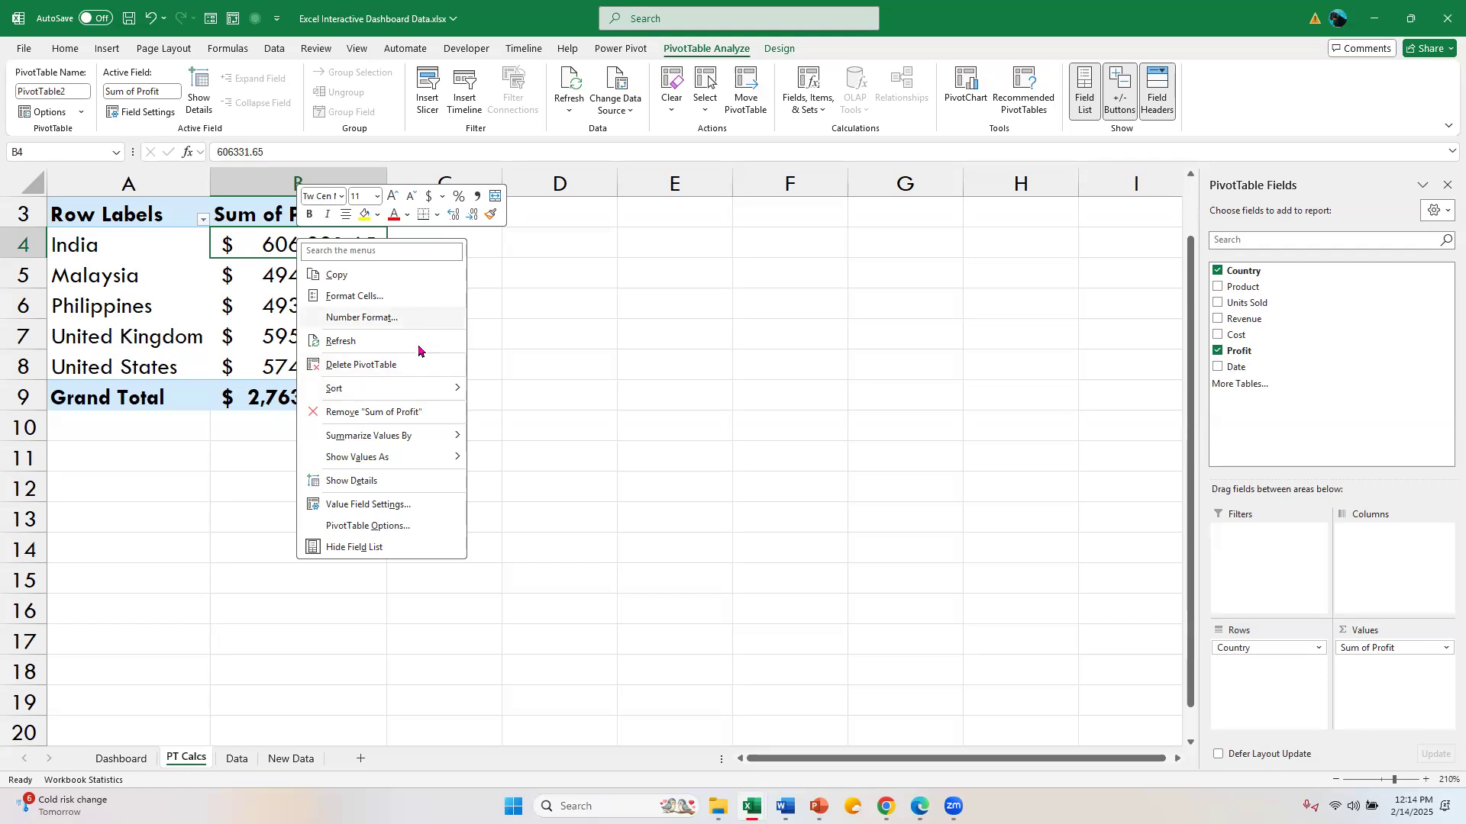
mouse_move(362, 391)
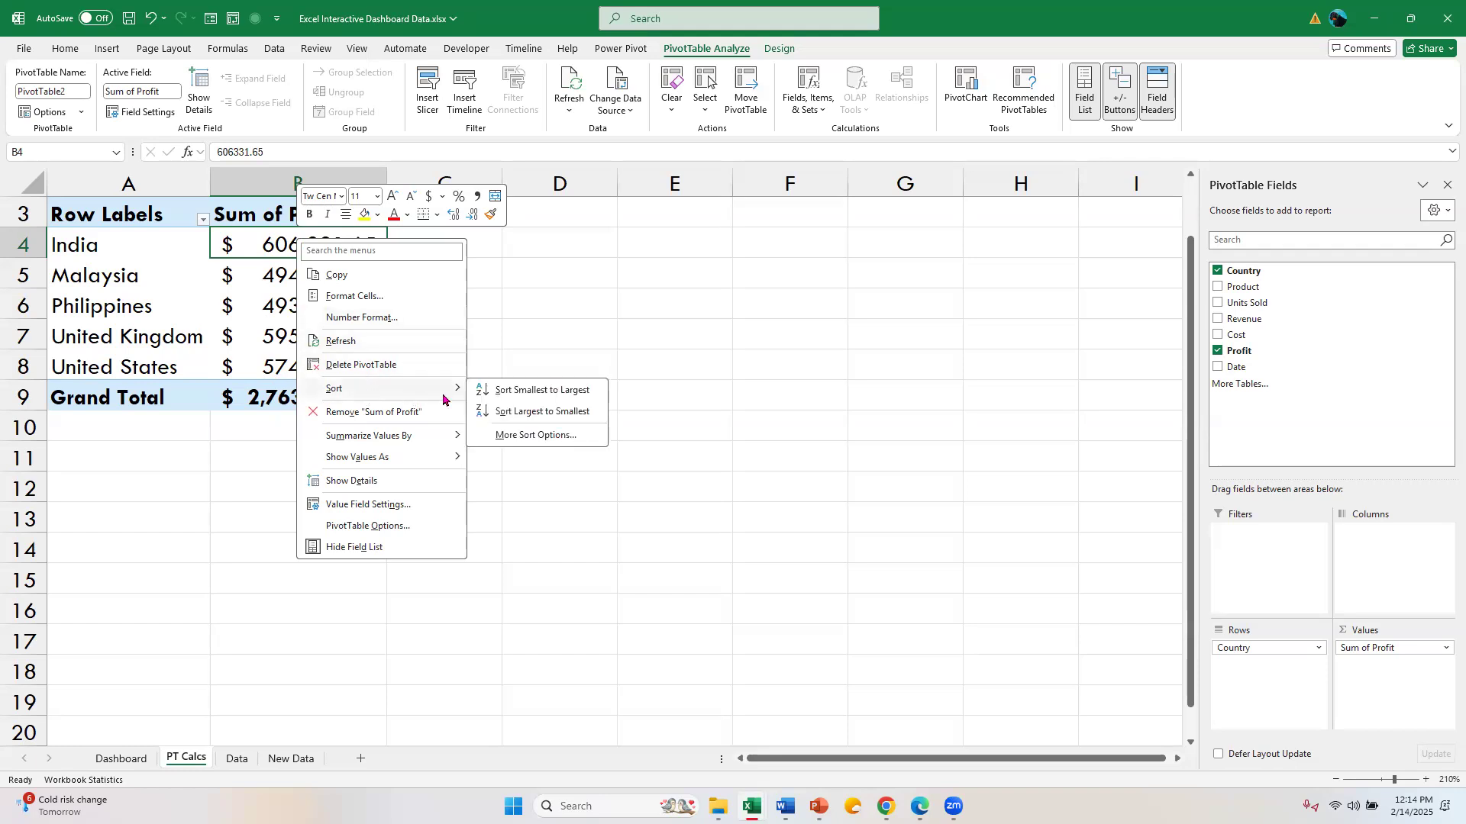
left_click(545, 414)
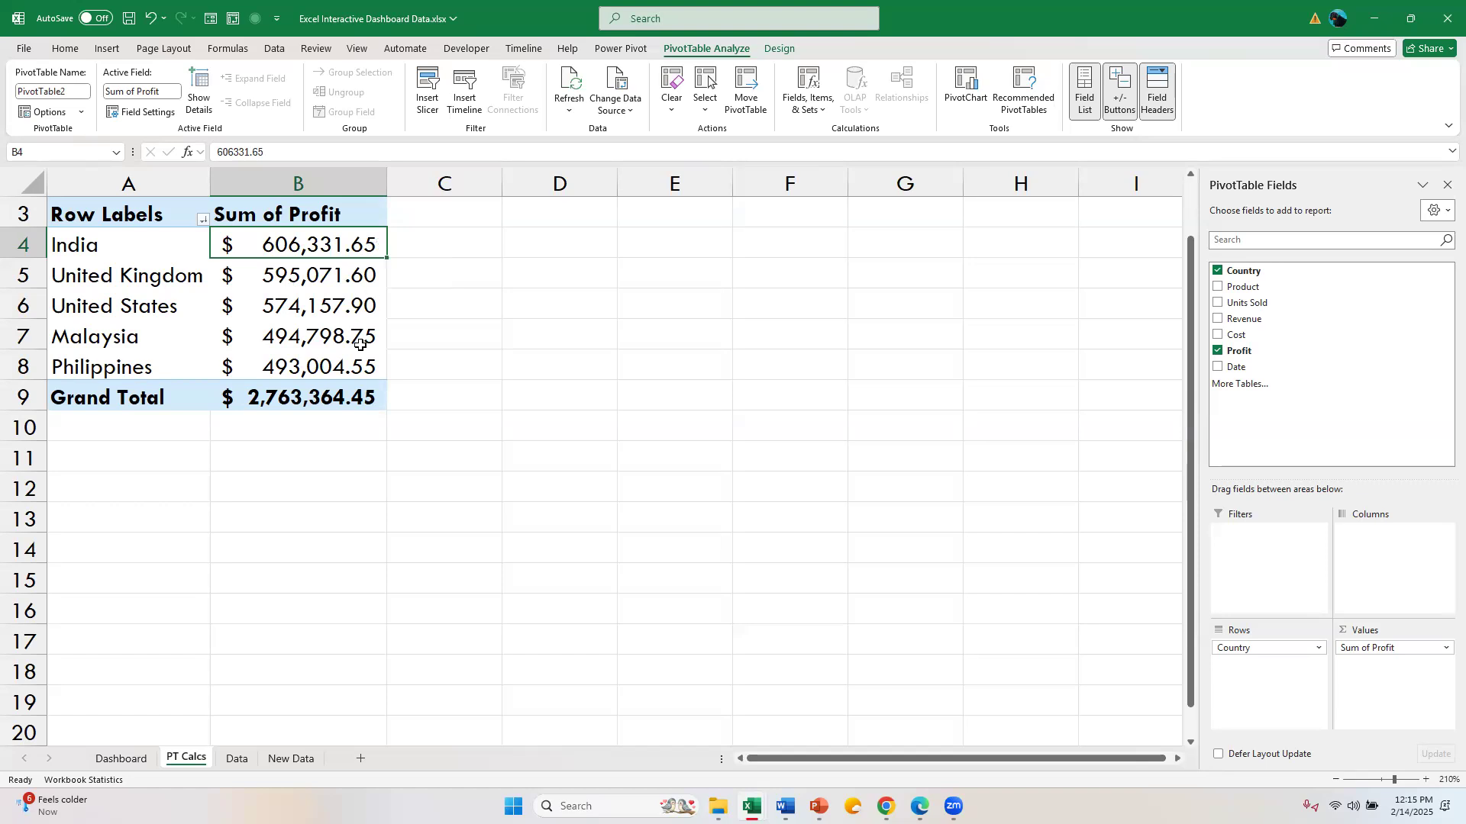
Rename the Sum of Profit column header in cell B3 to Profit 2019_2020.
left_click(339, 370)
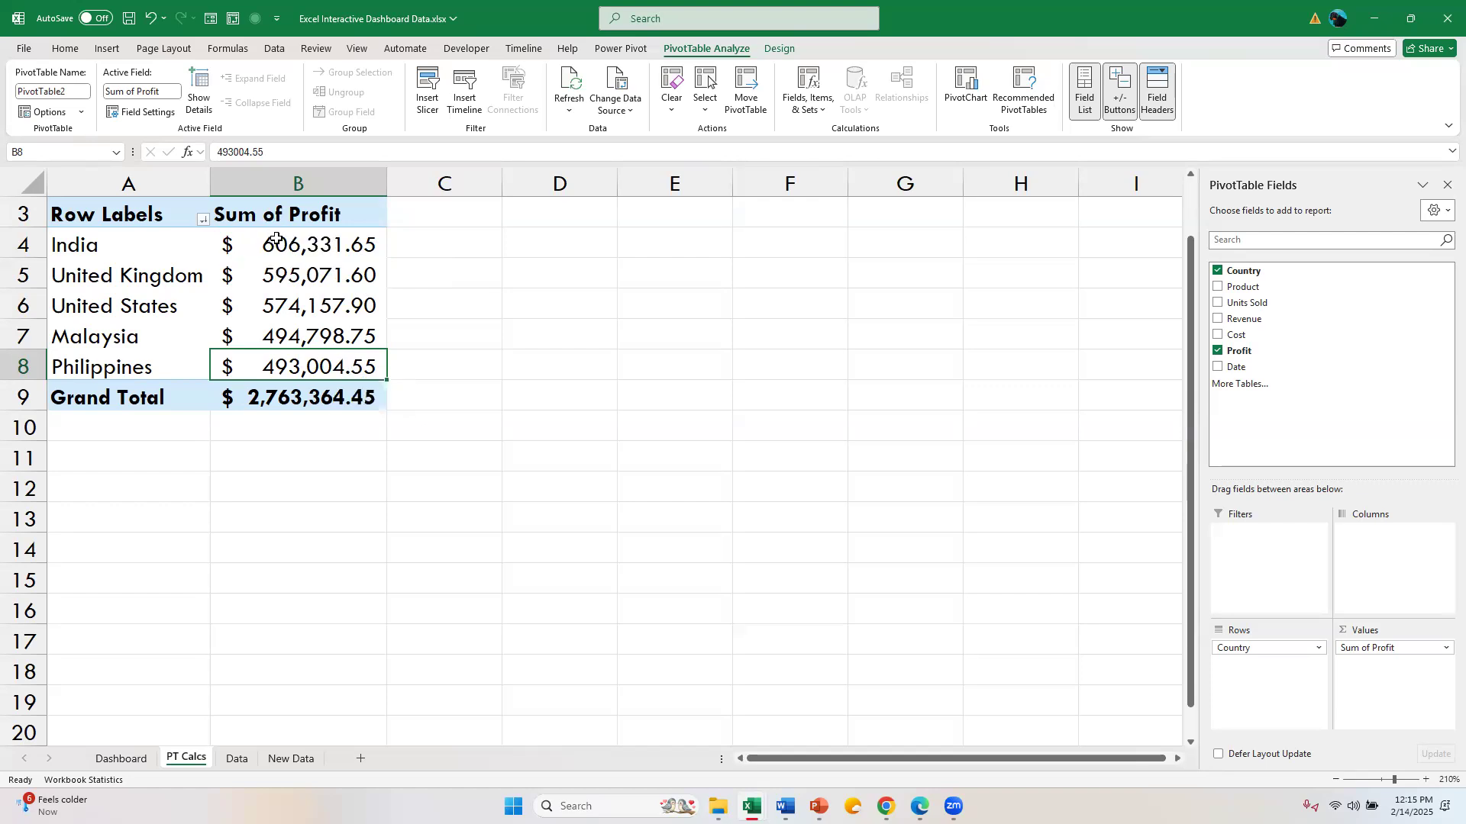
left_click(284, 213)
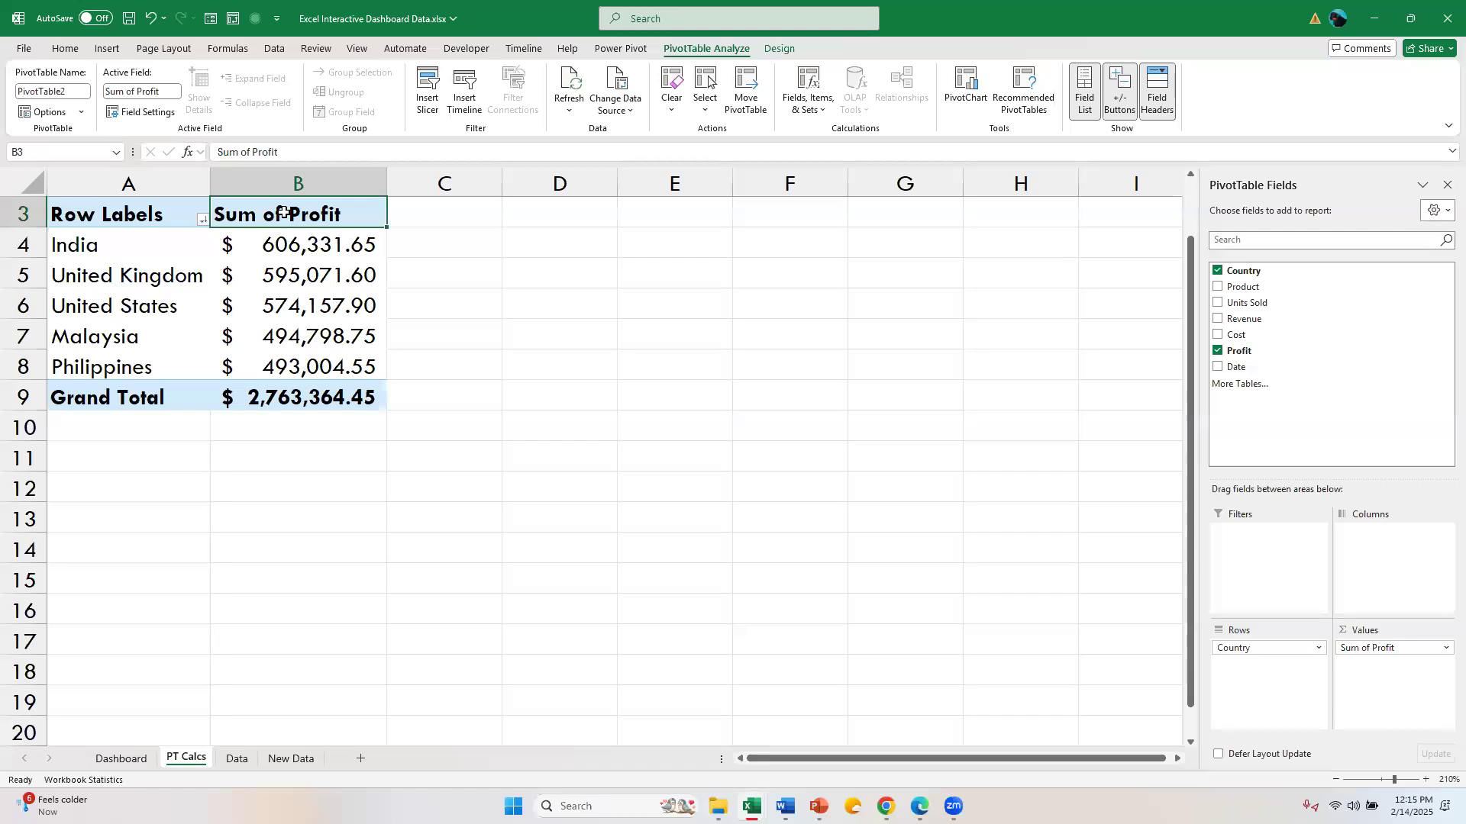
left_click(252, 152)
key("BackSpace")
key("BackSpace")
key("BackSpace")
key("BackSpace")
key("BackSpace")
key("BackSpace")
key("BackSpace")
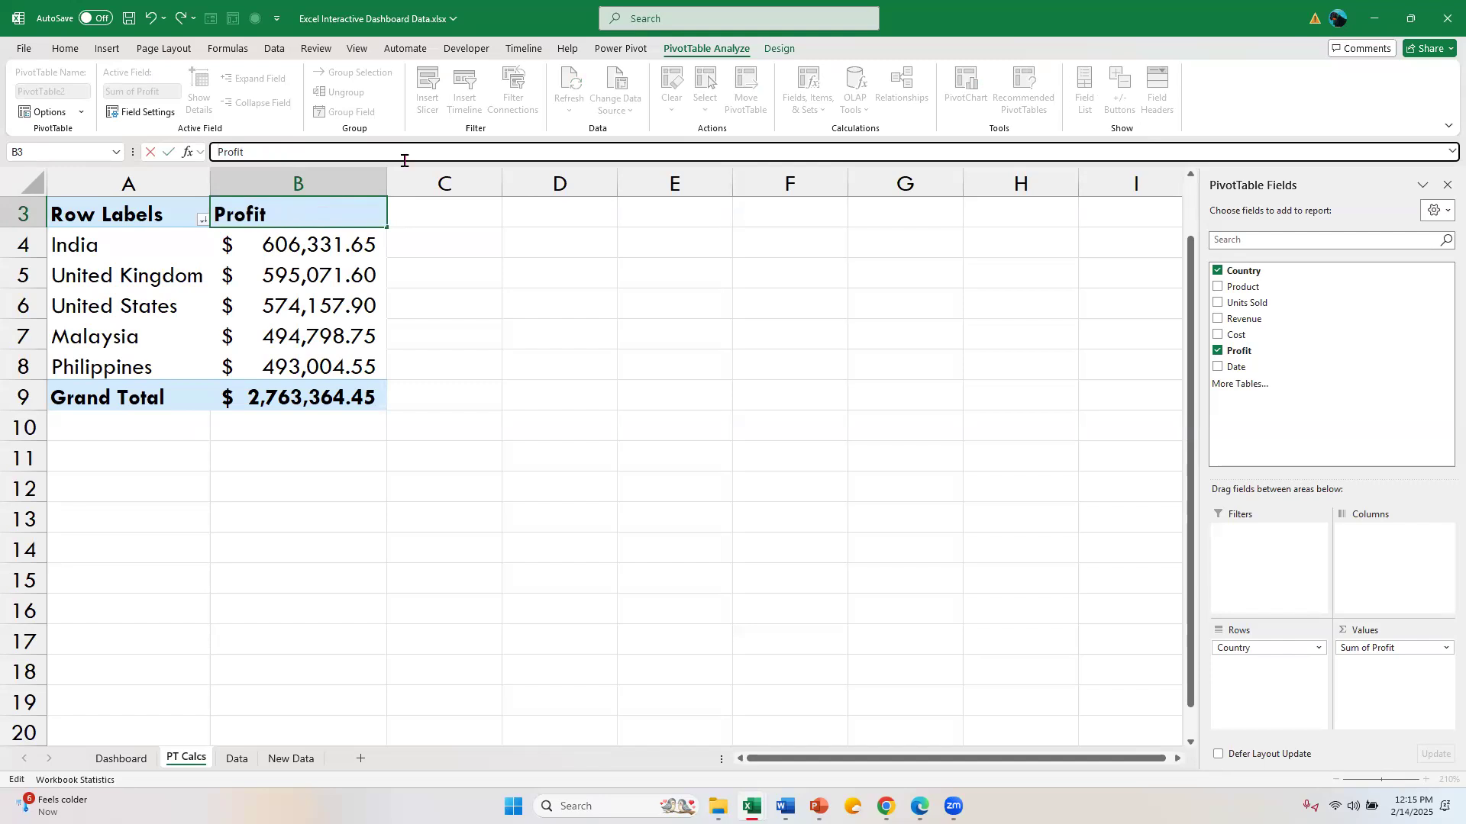
key("Right")
key("Right")
key("Right")
type("2019_2020")
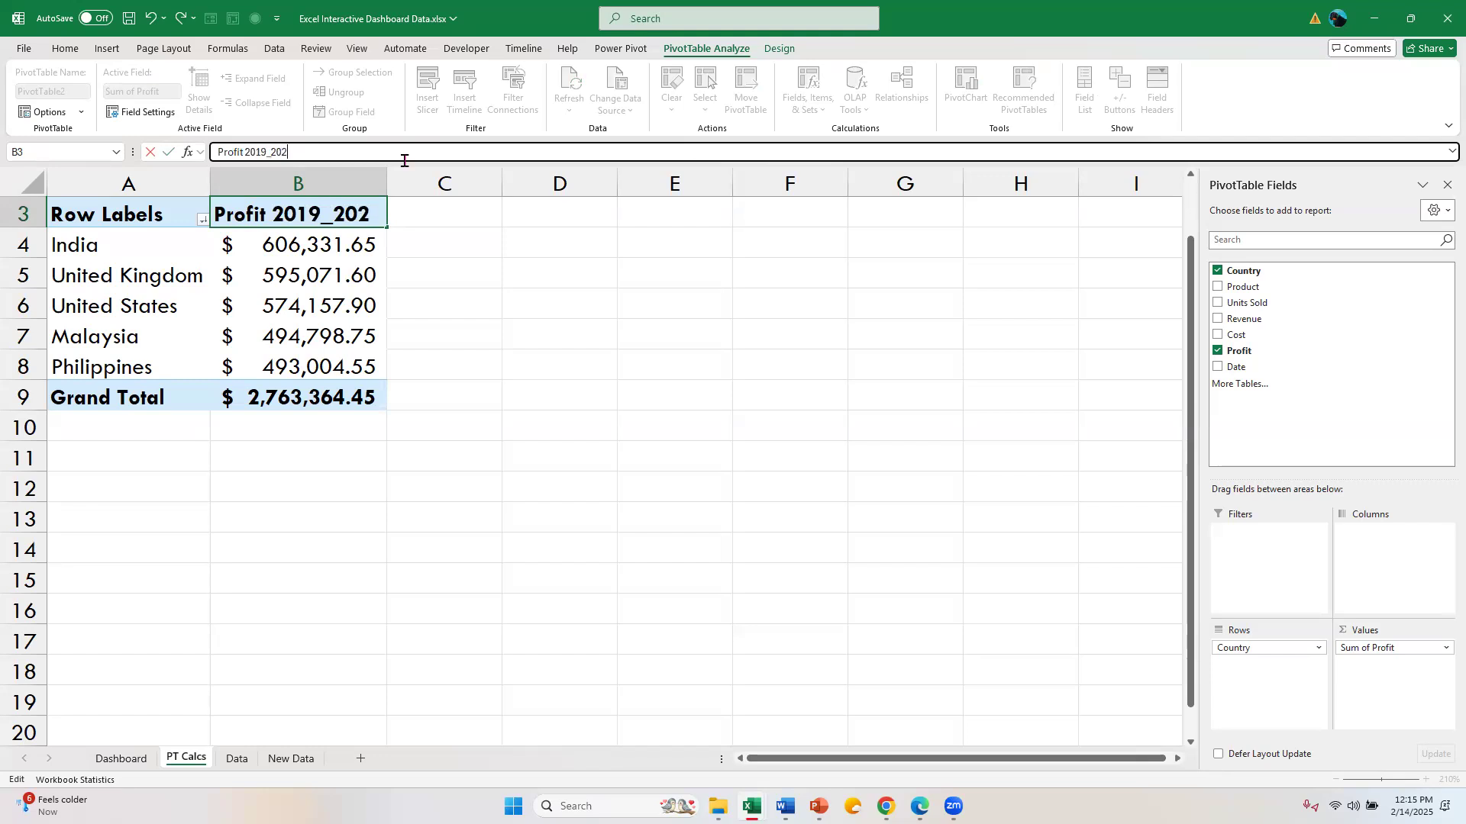
key("Return")
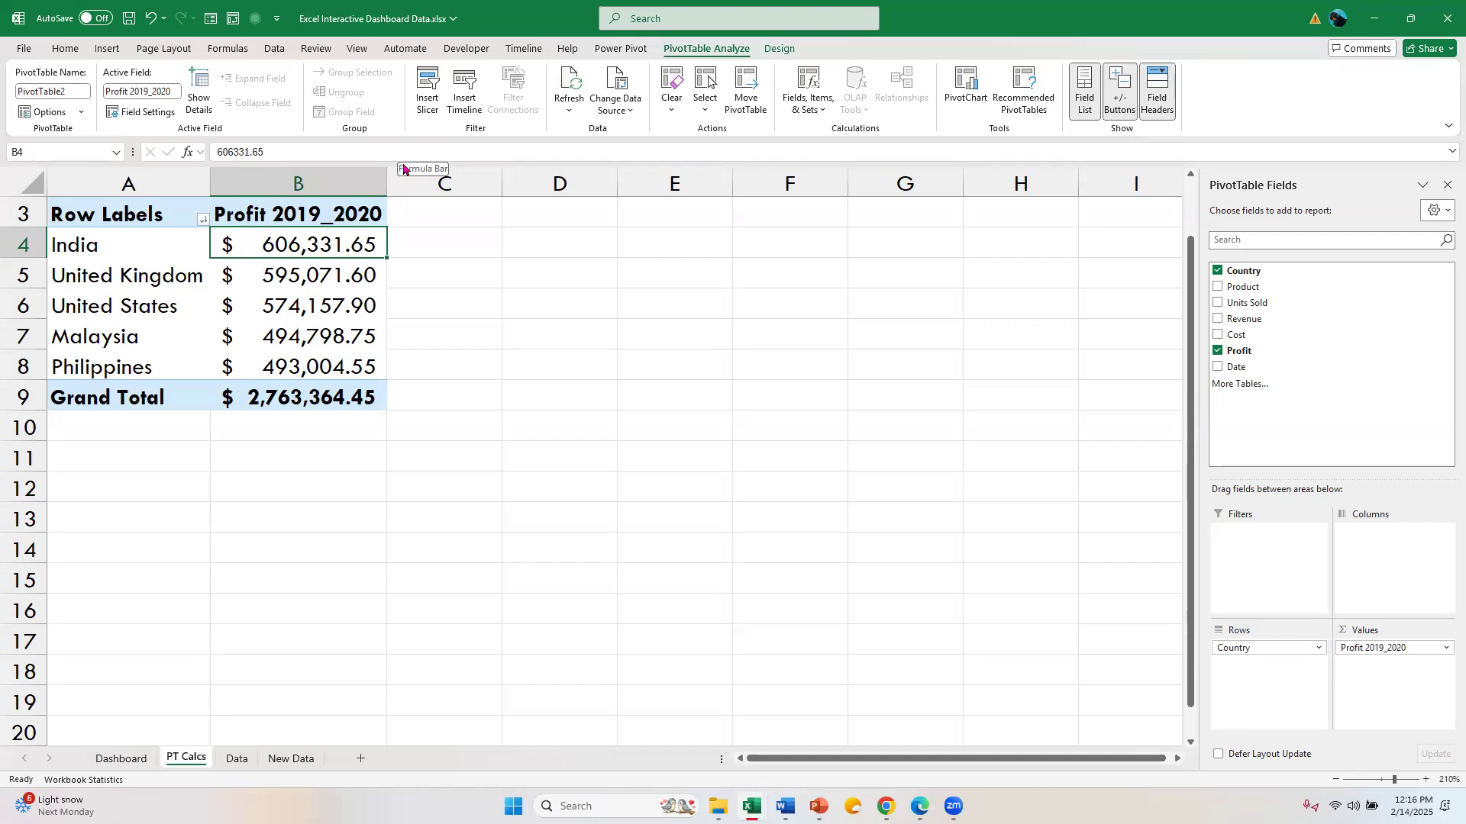
Examine the calculation types available for summarizing the Profit 2019_2020 value field, and leave its settings without changing them.
left_click(1443, 651)
left_click(1439, 632)
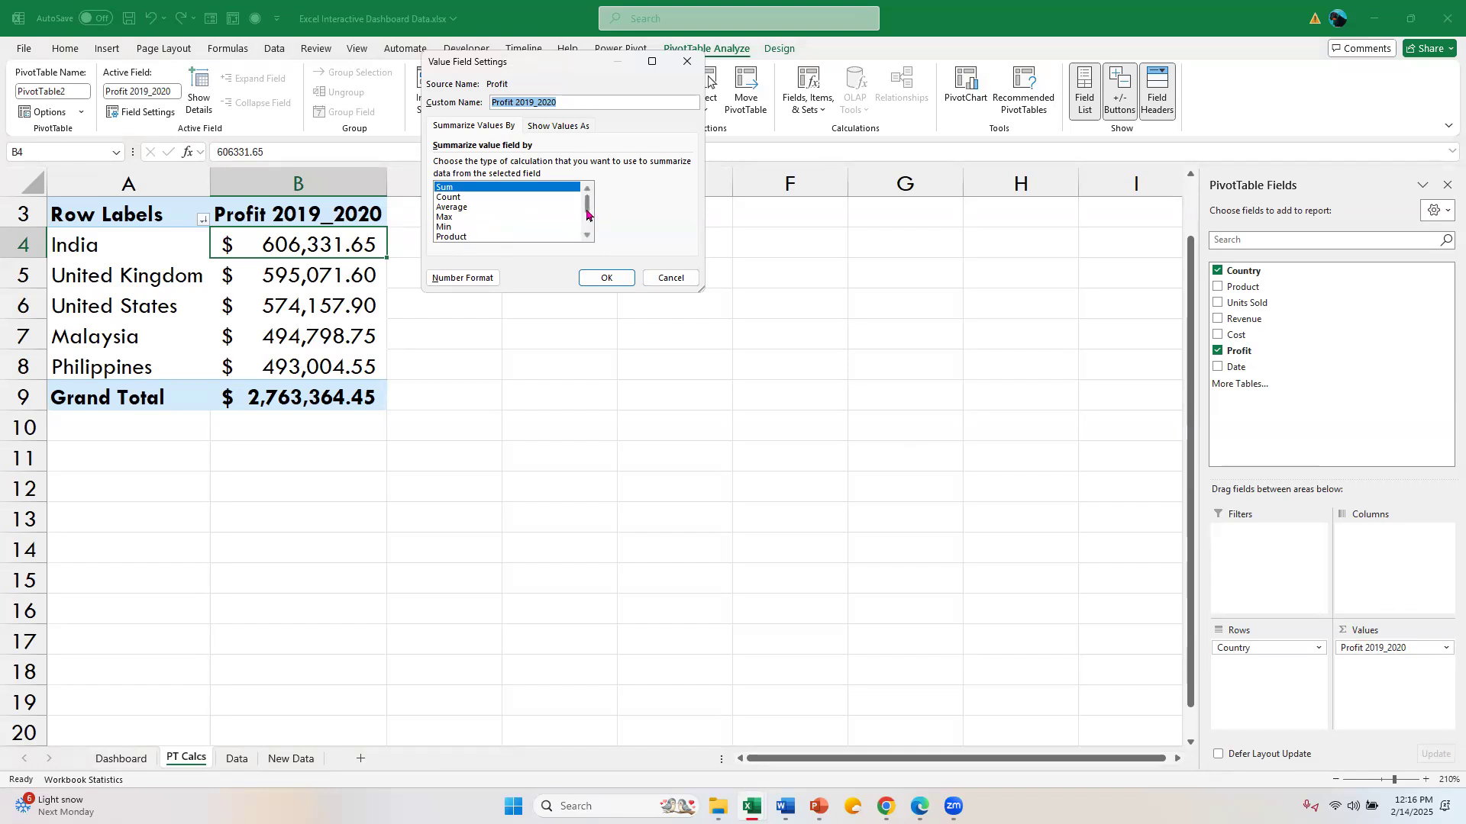
left_click_drag(587, 215, 587, 231)
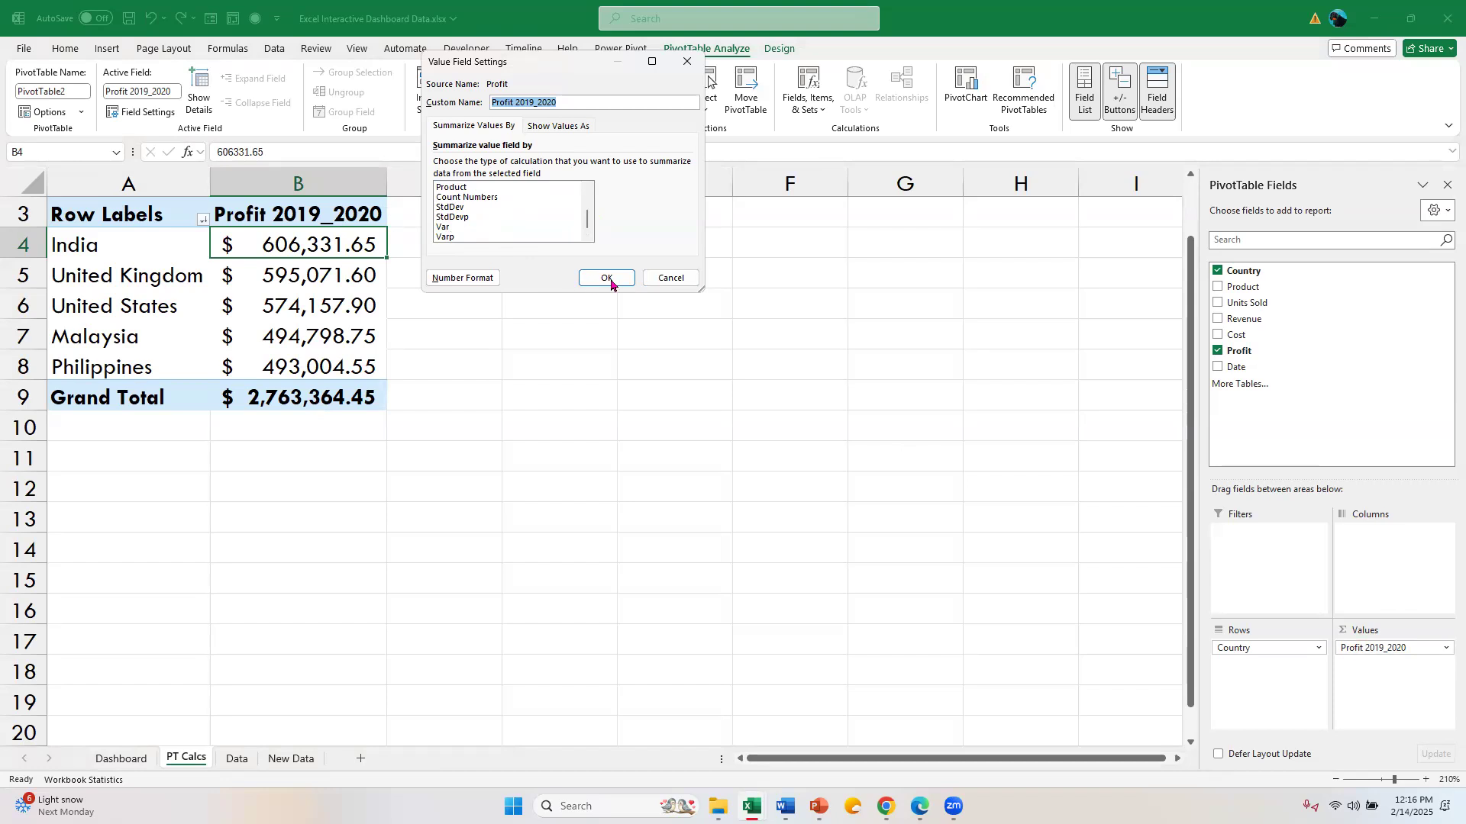
left_click(656, 280)
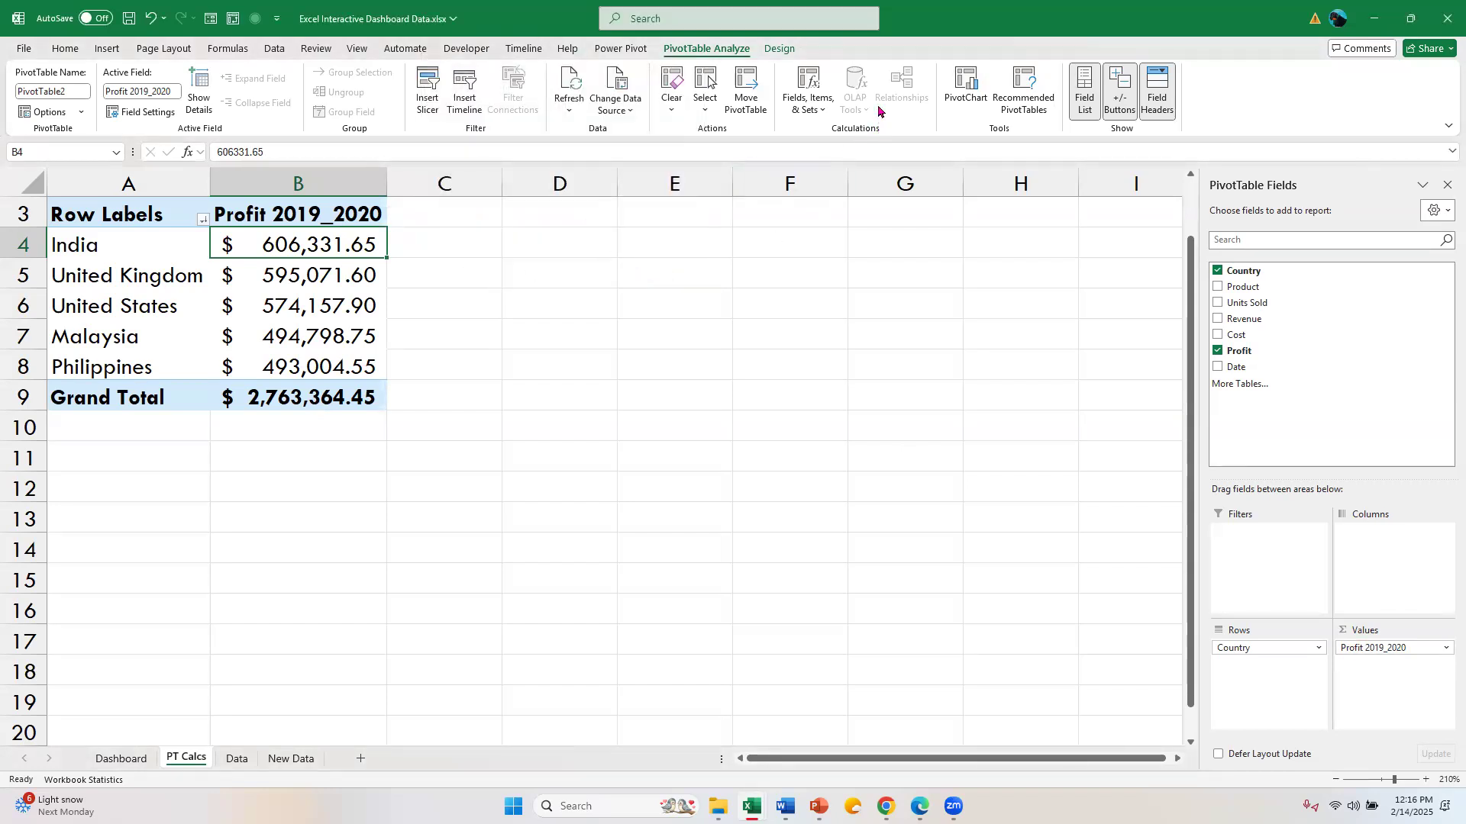
Add a calculated field named 10% Increase 2021 to the PivotTable with the formula = Profit*10%.
left_click(825, 116)
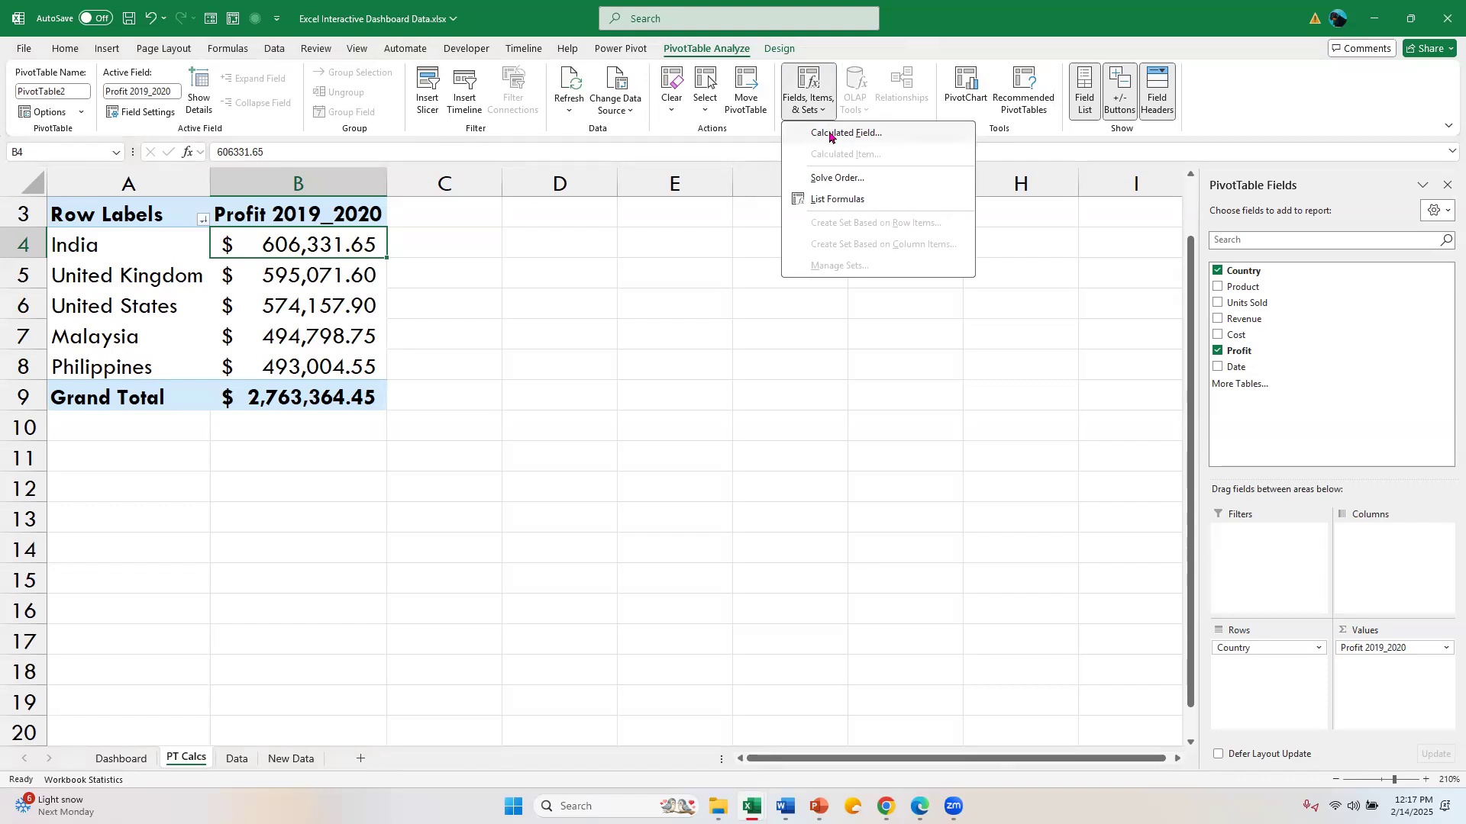
left_click(830, 135)
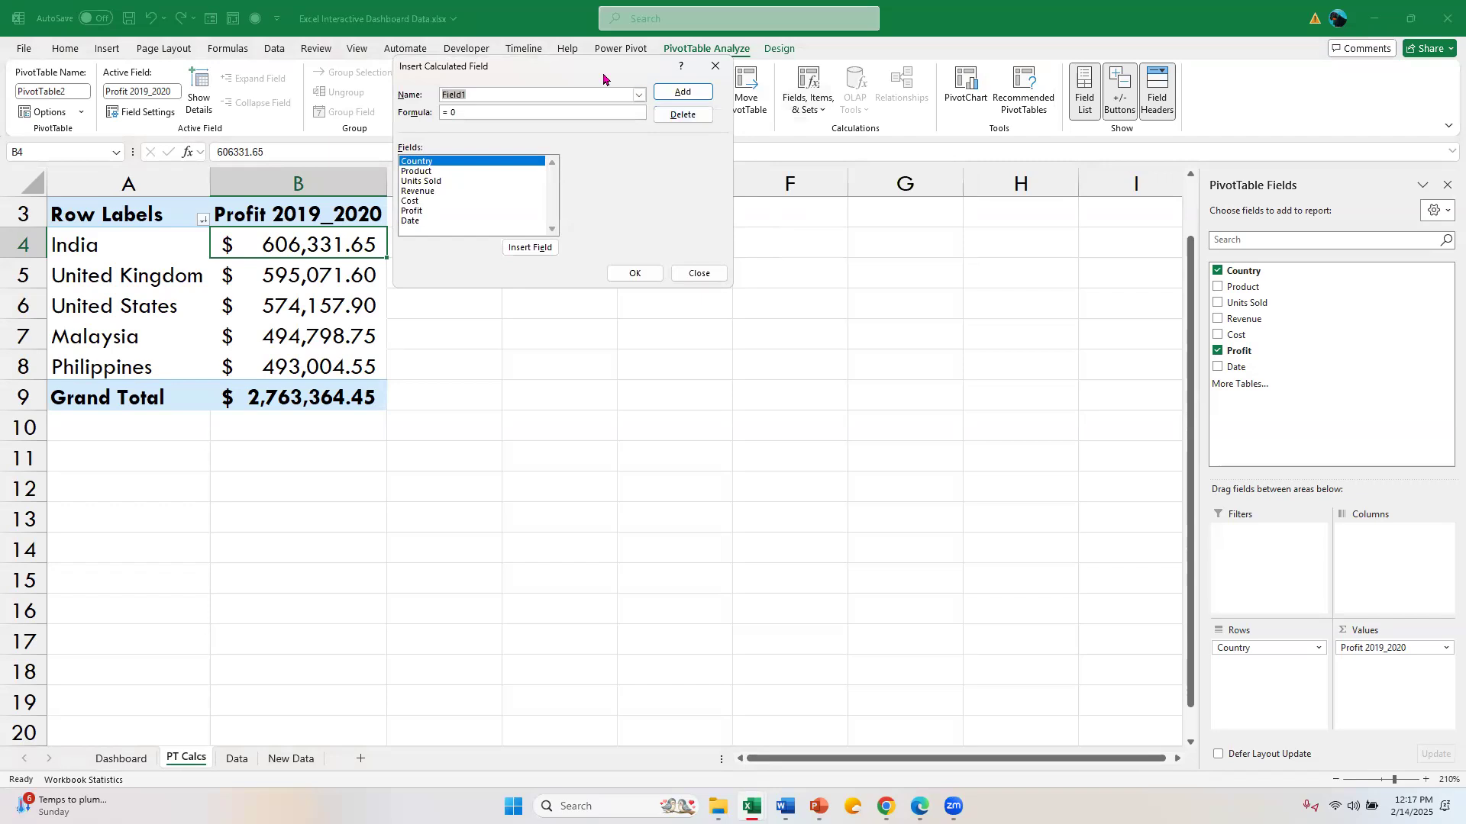
left_click_drag(593, 76, 716, 100)
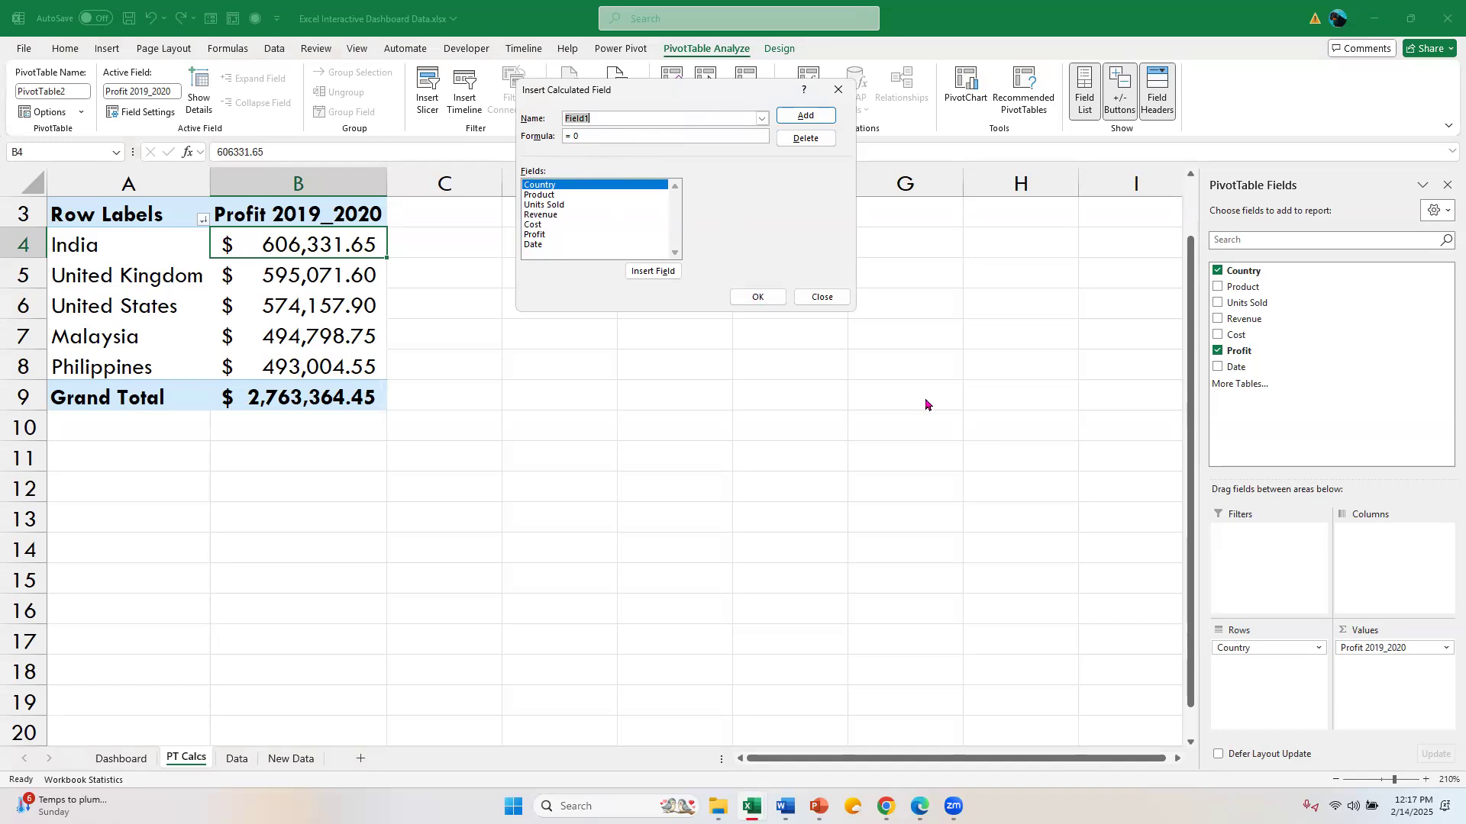
type("10")
type("% Increase 2021")
left_click(601, 132)
left_click(544, 236)
double_click(544, 236)
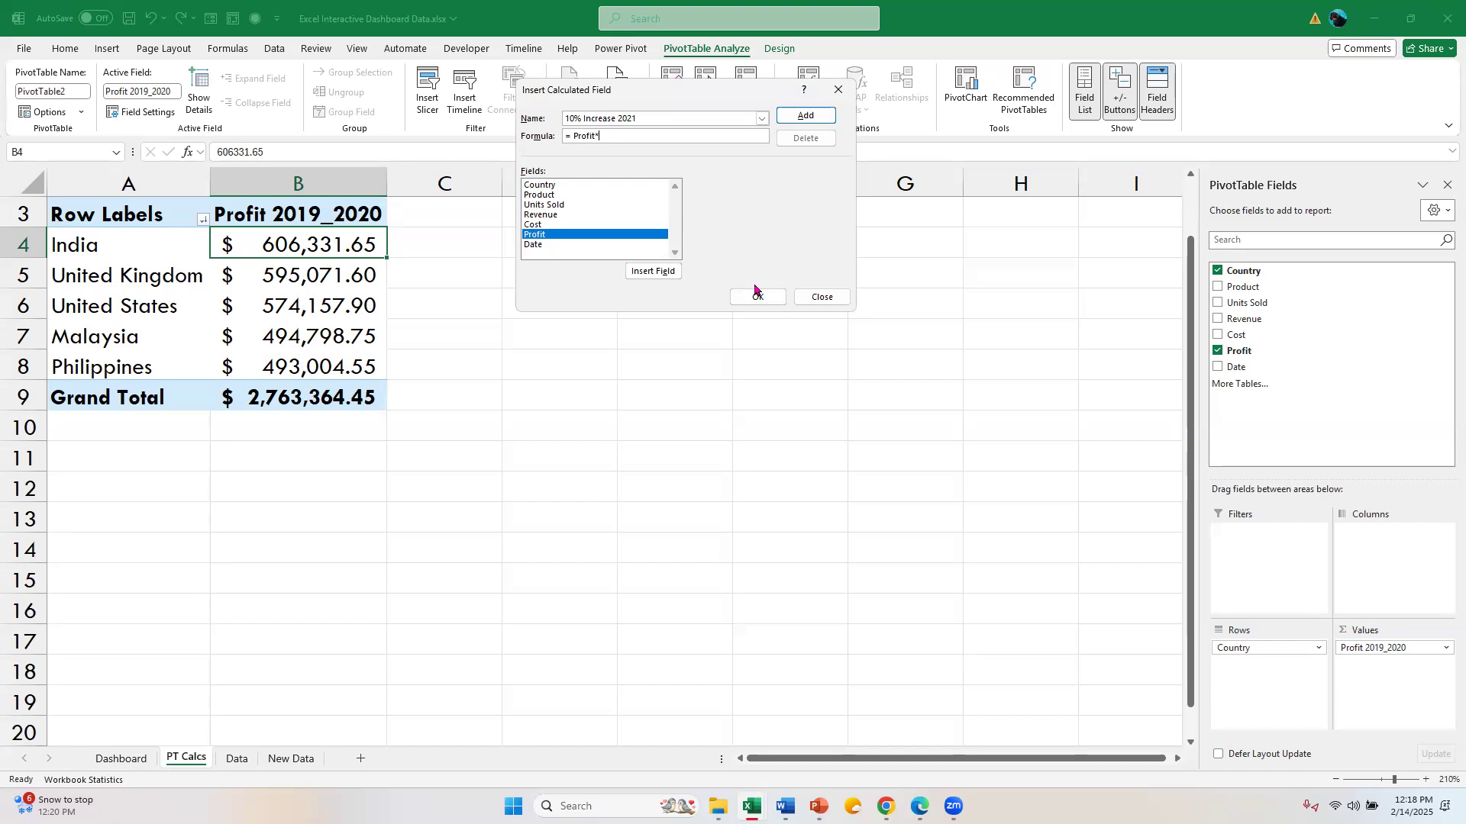
type("10%")
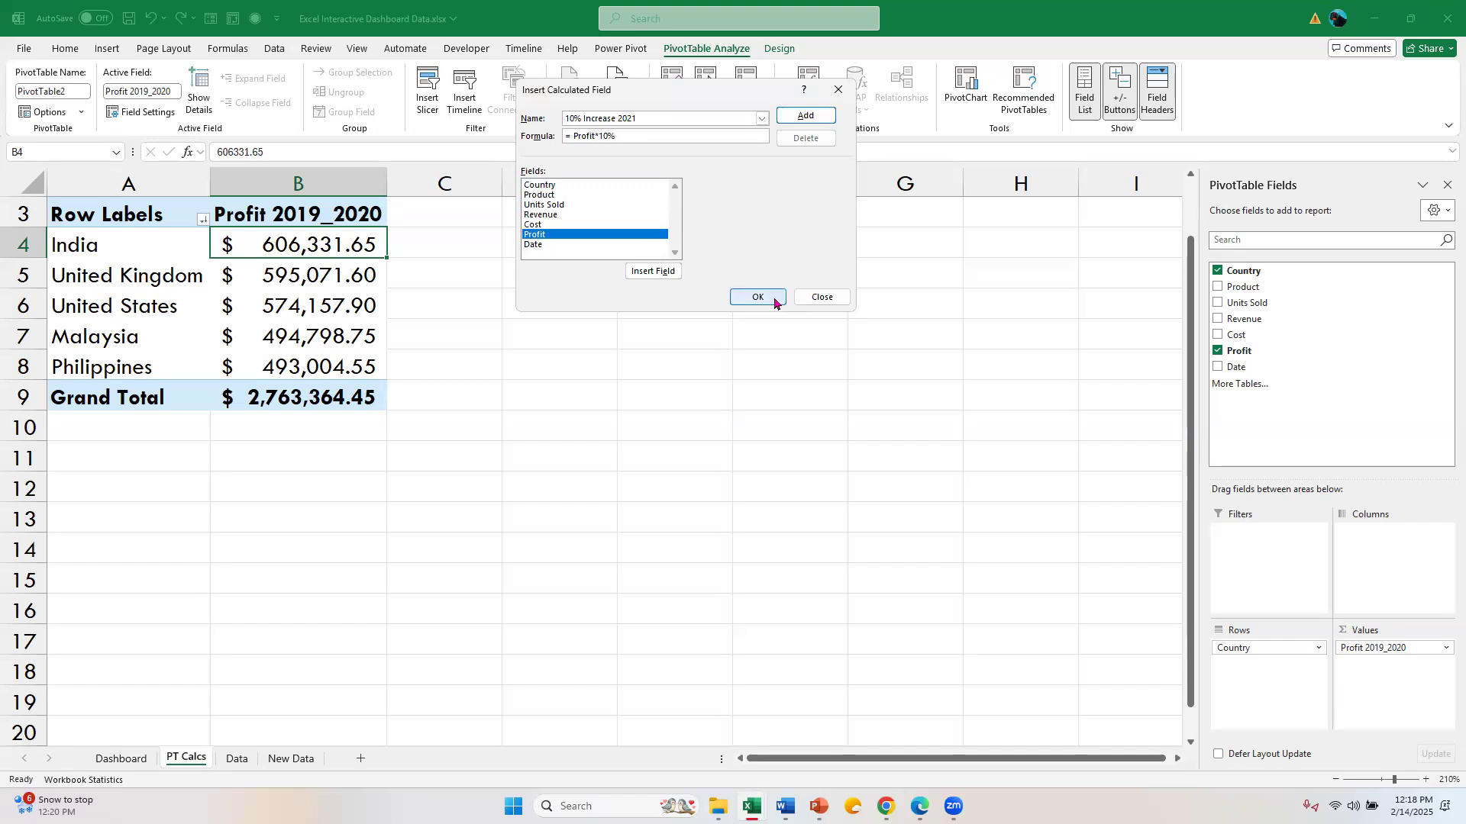
left_click(775, 304)
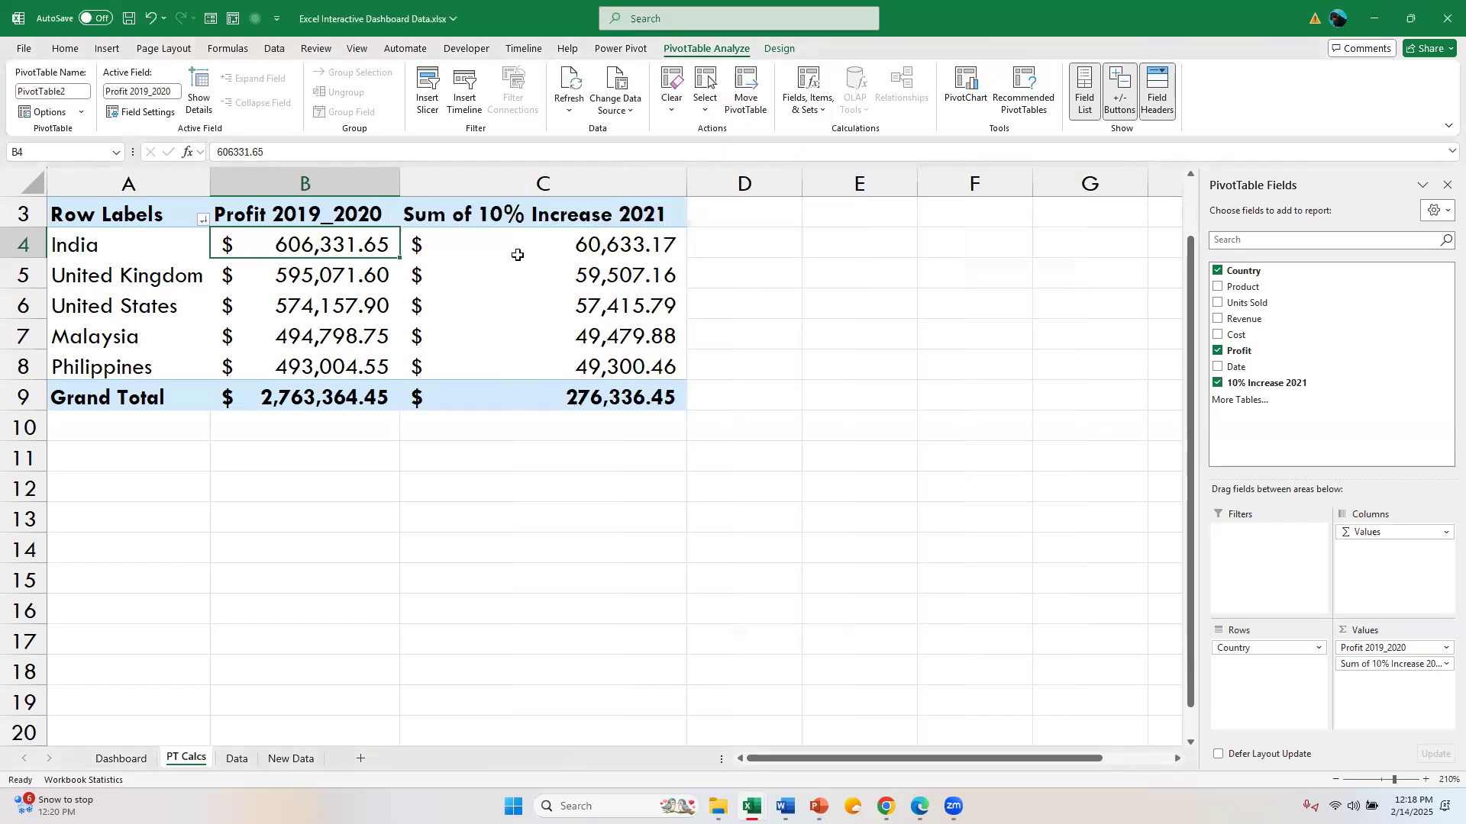
Rename the Sum of 10% Increase 2021 column header in cell C3 to Total 10% Increase 2021.
left_click(510, 214)
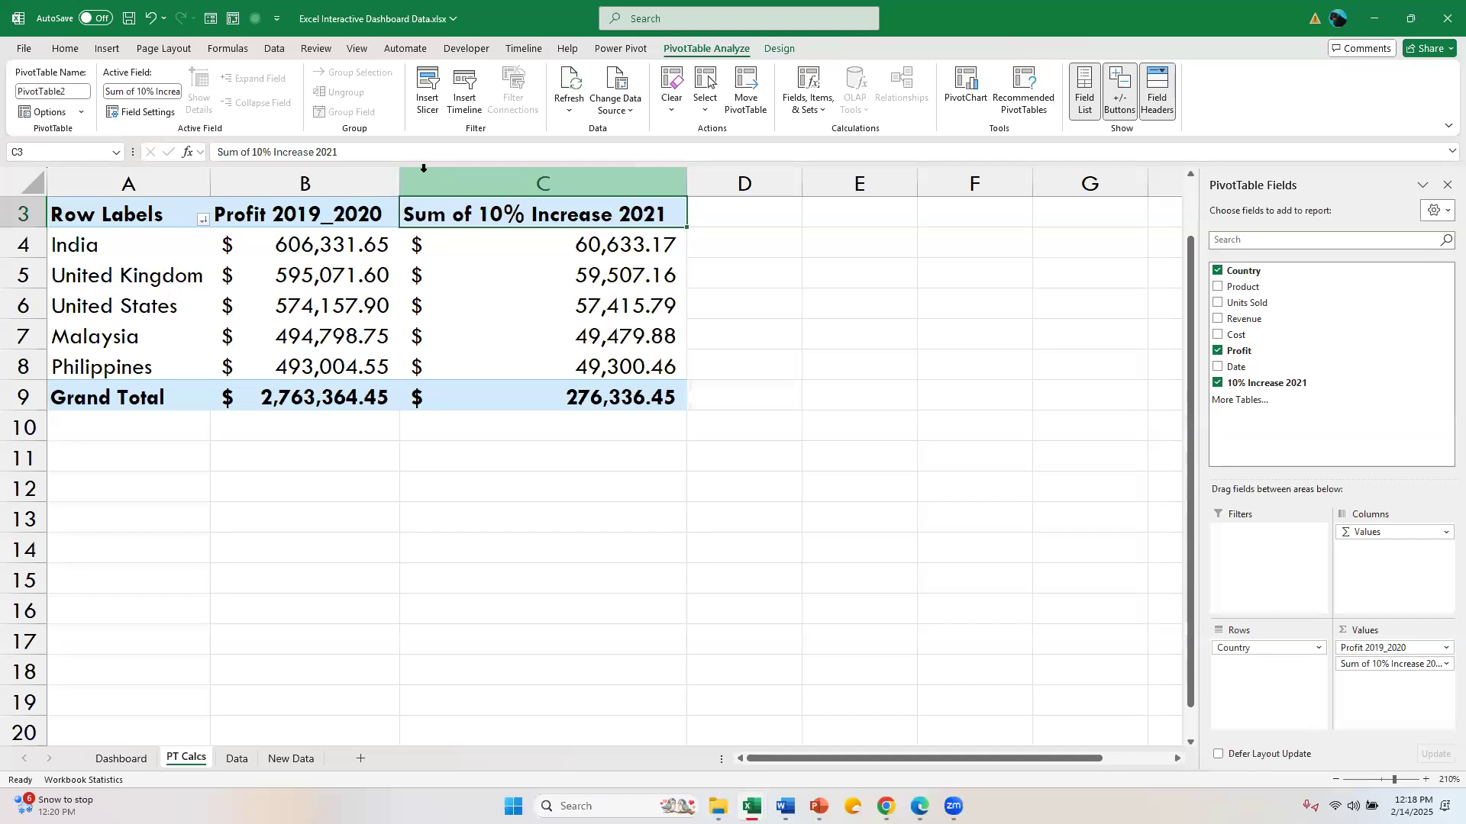
left_click(261, 151)
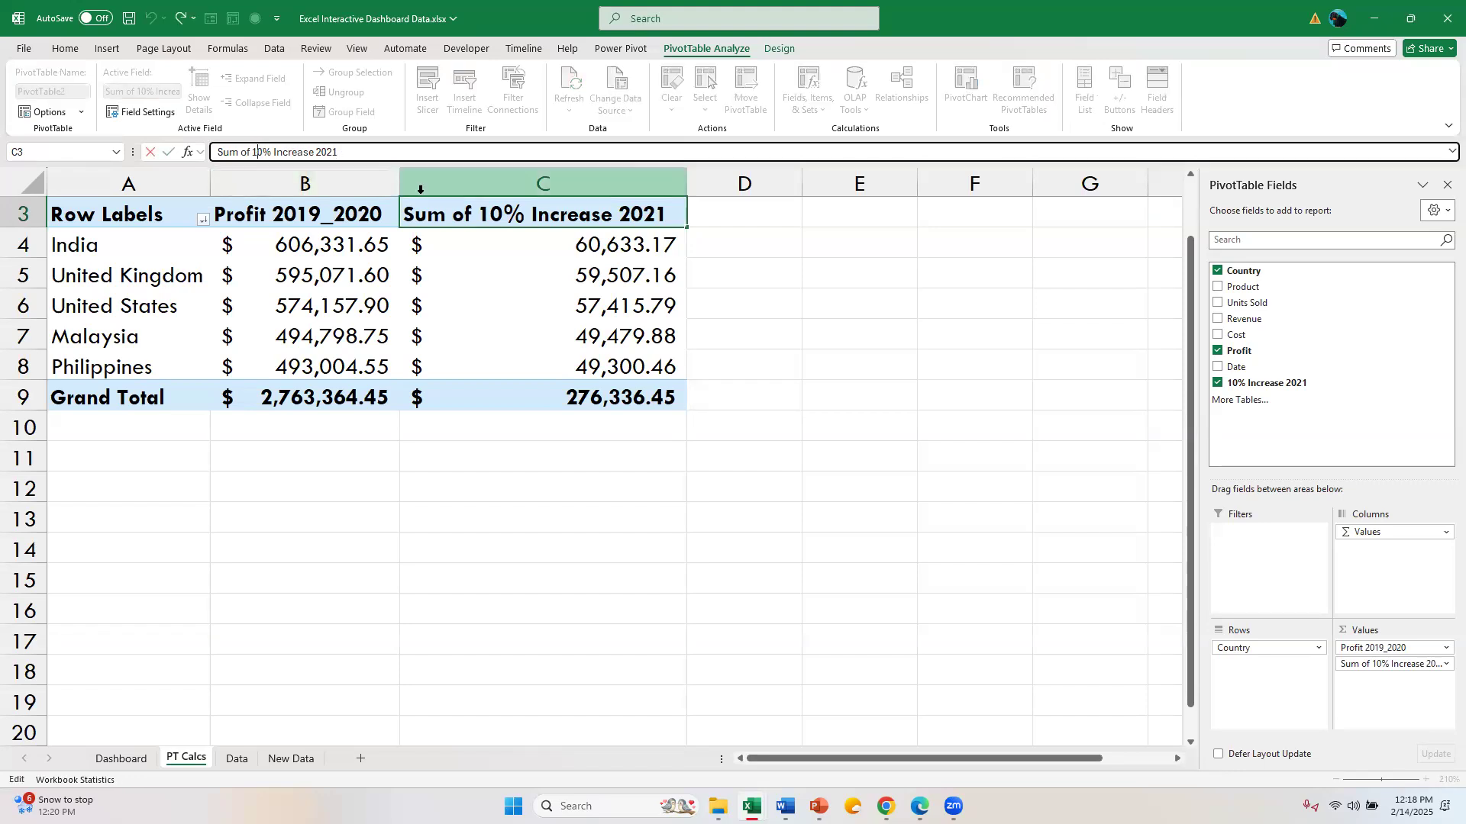
key("BackSpace")
key("BackSpace")
key("BackSpace")
key("BackSpace")
key("BackSpace")
key("BackSpace")
key("BackSpace")
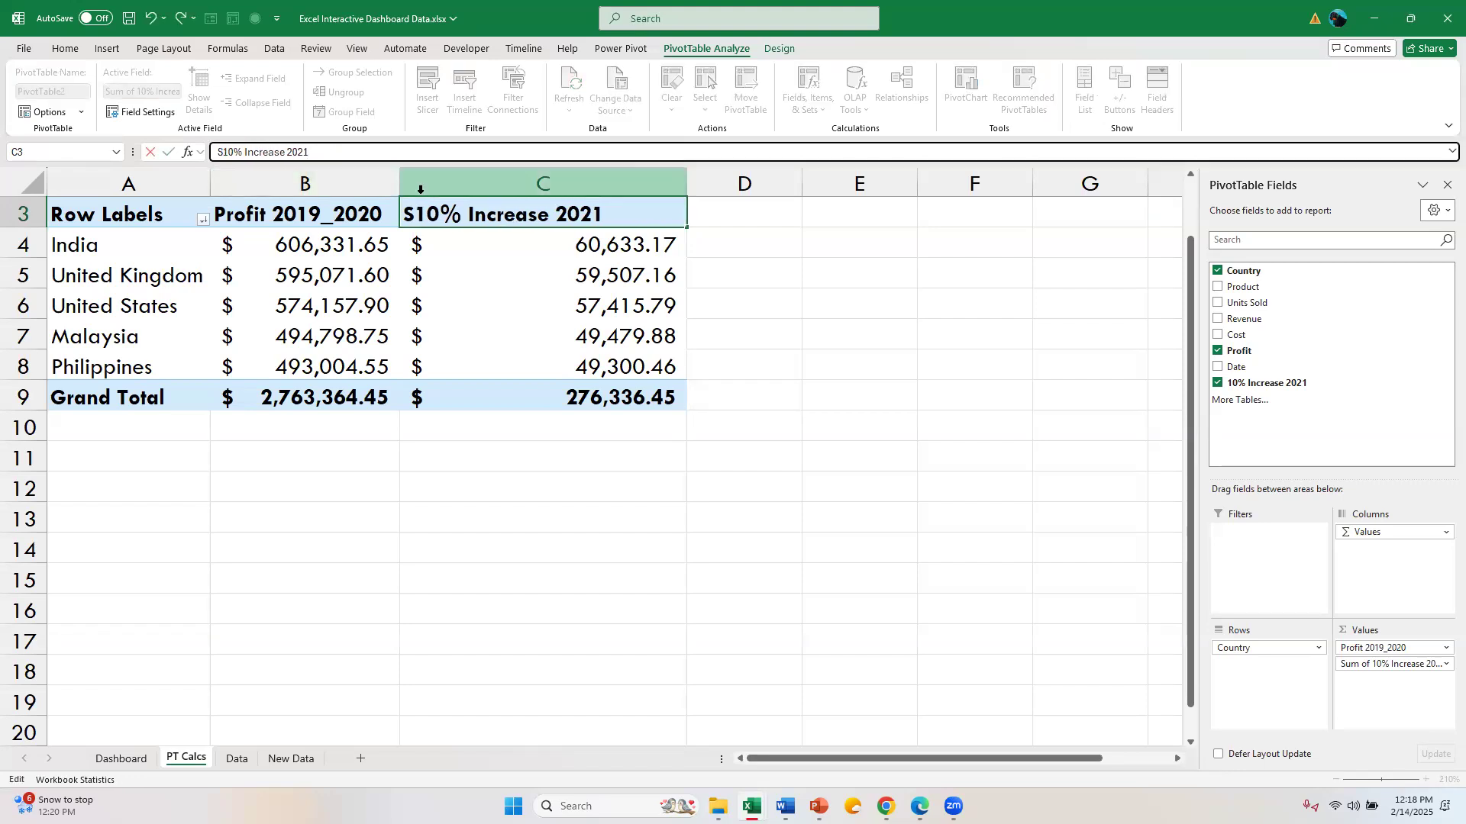
key("Return")
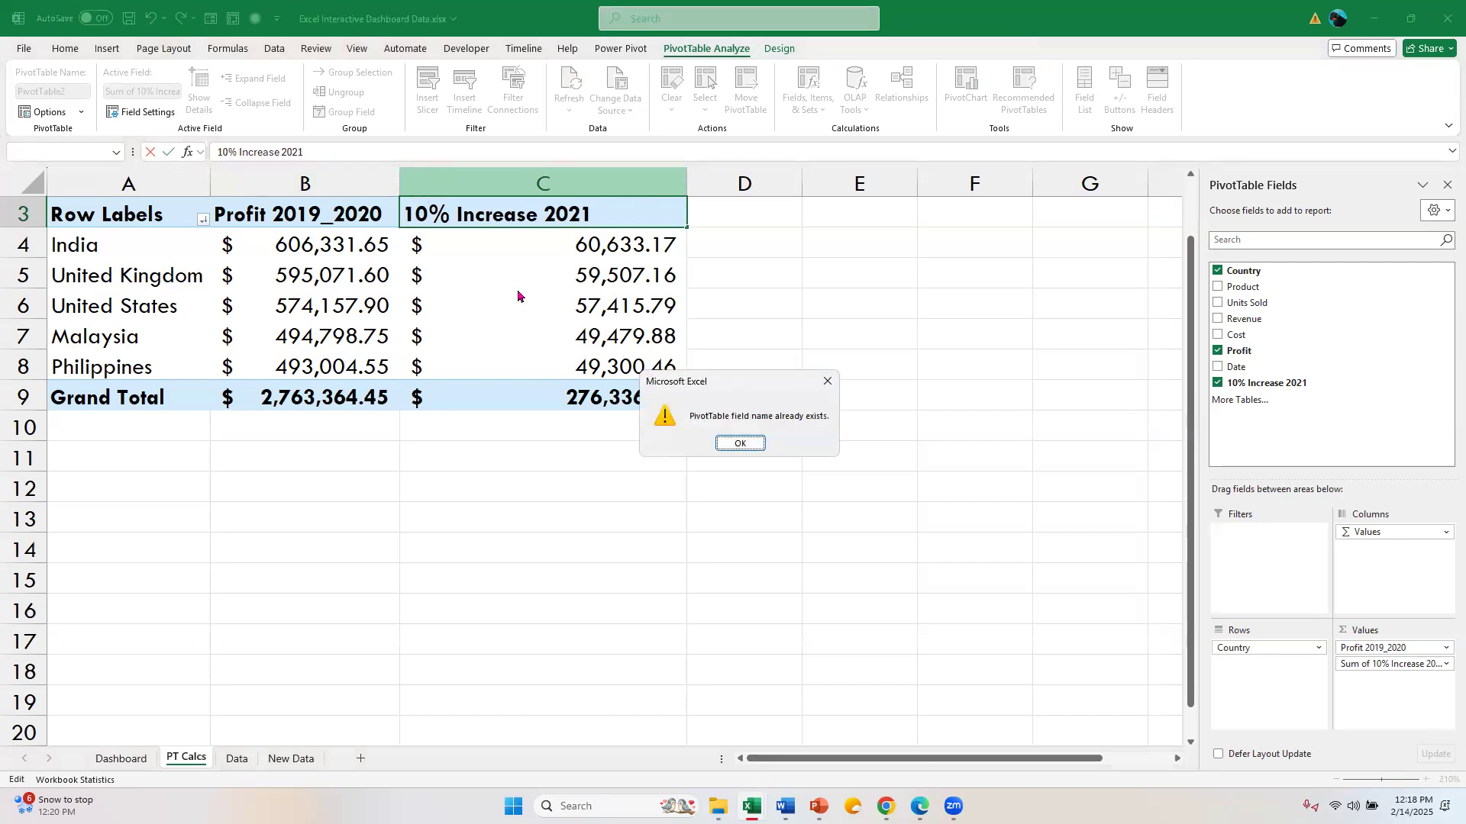
left_click(741, 445)
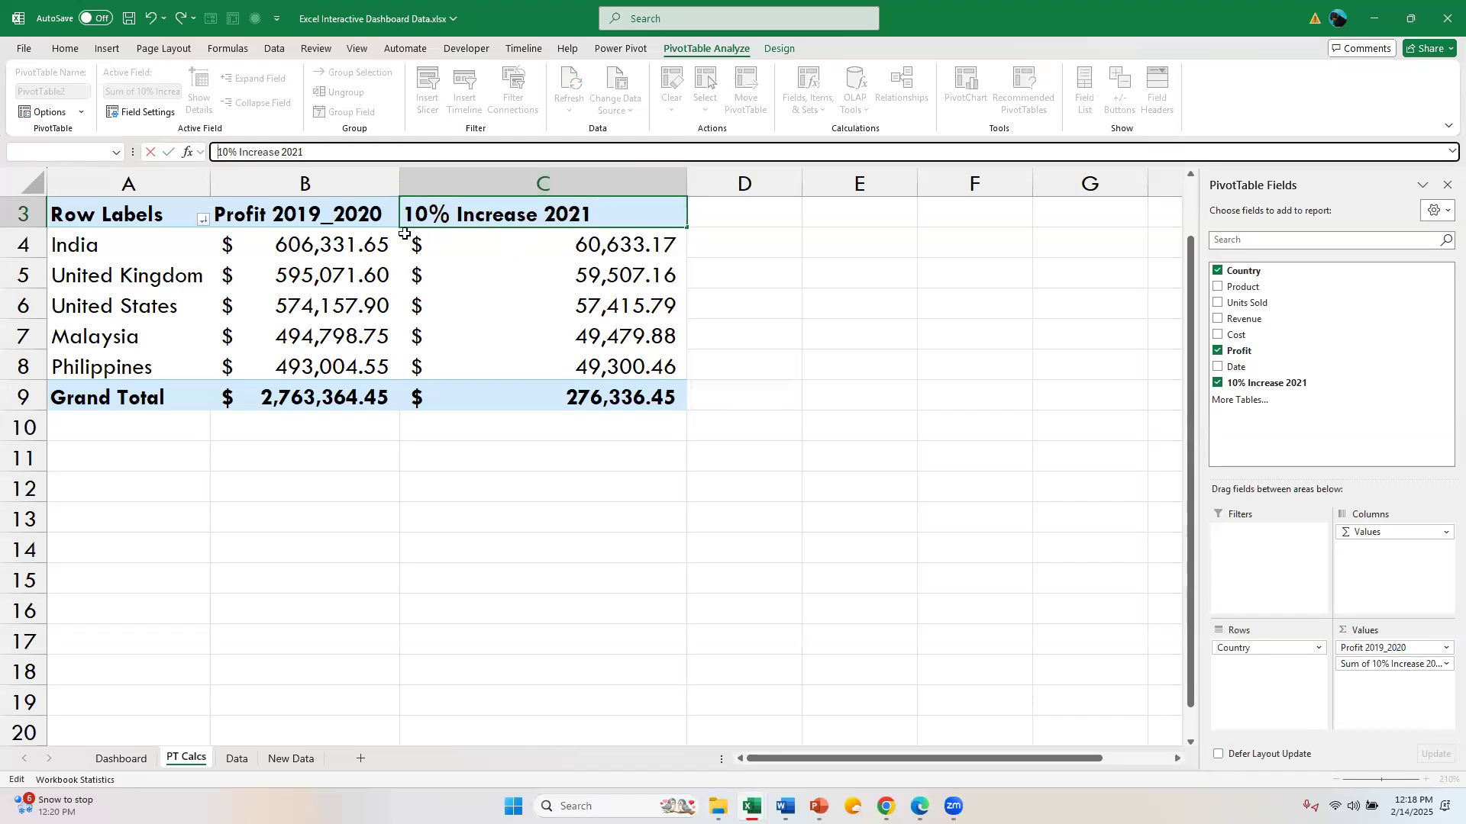
key("Escape")
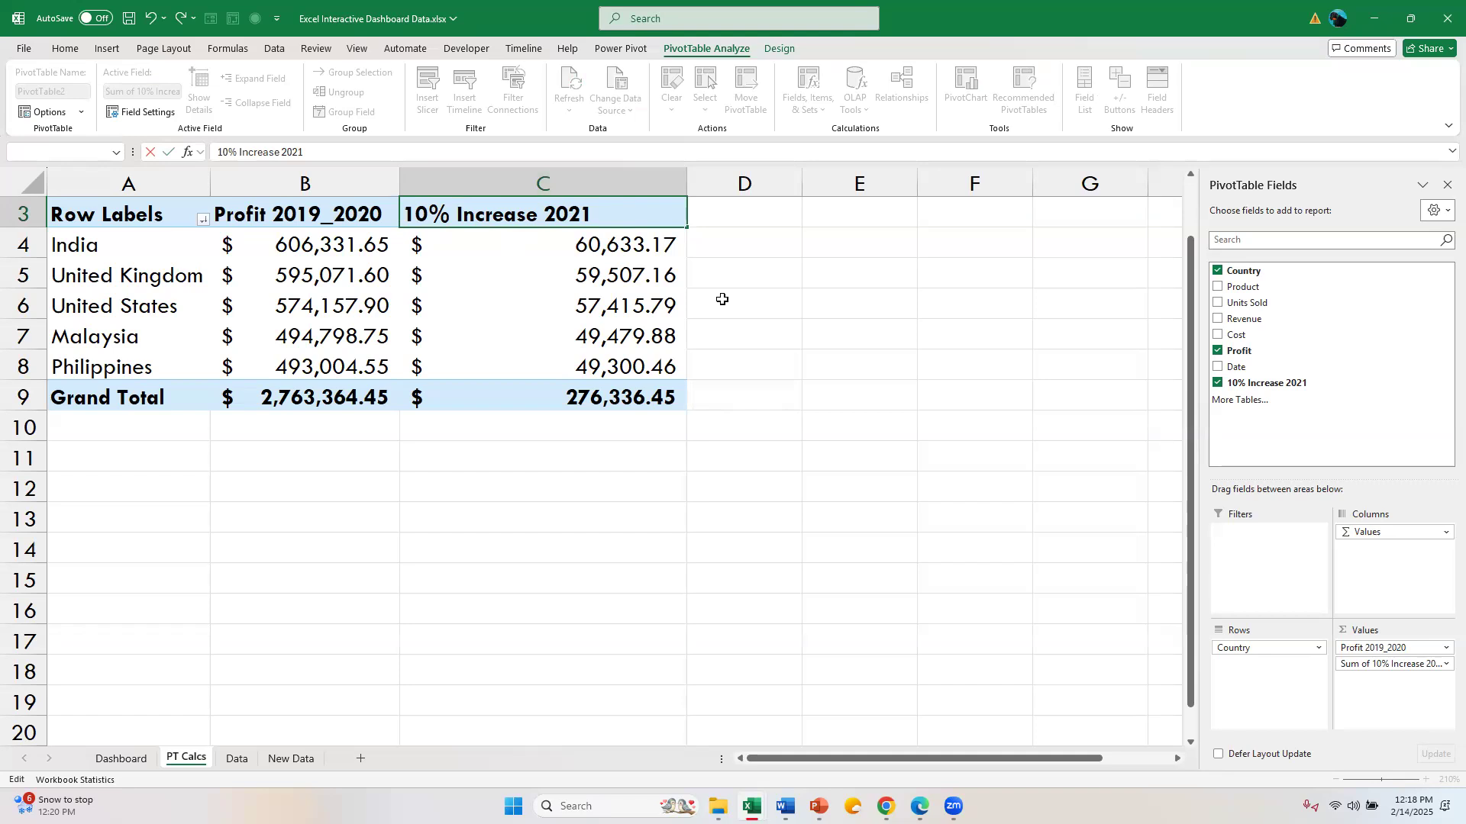
type("Total")
key("Return")
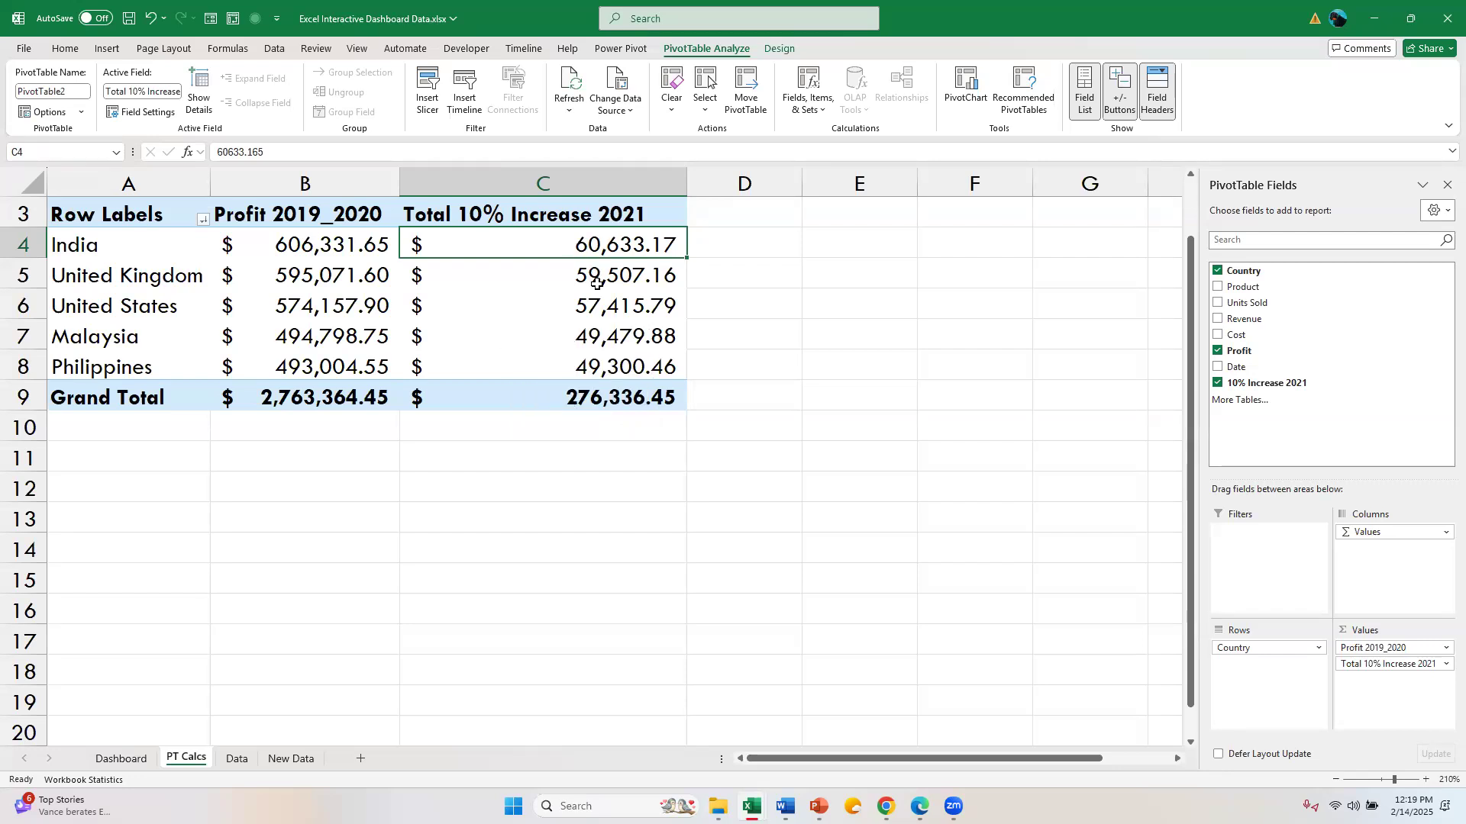
Create a calculated field named 15% Increase 2021 with the formula =Profit*15%, using the 10% Increase 2021 field as the starting definition.
mouse_move(597, 283)
left_click(823, 113)
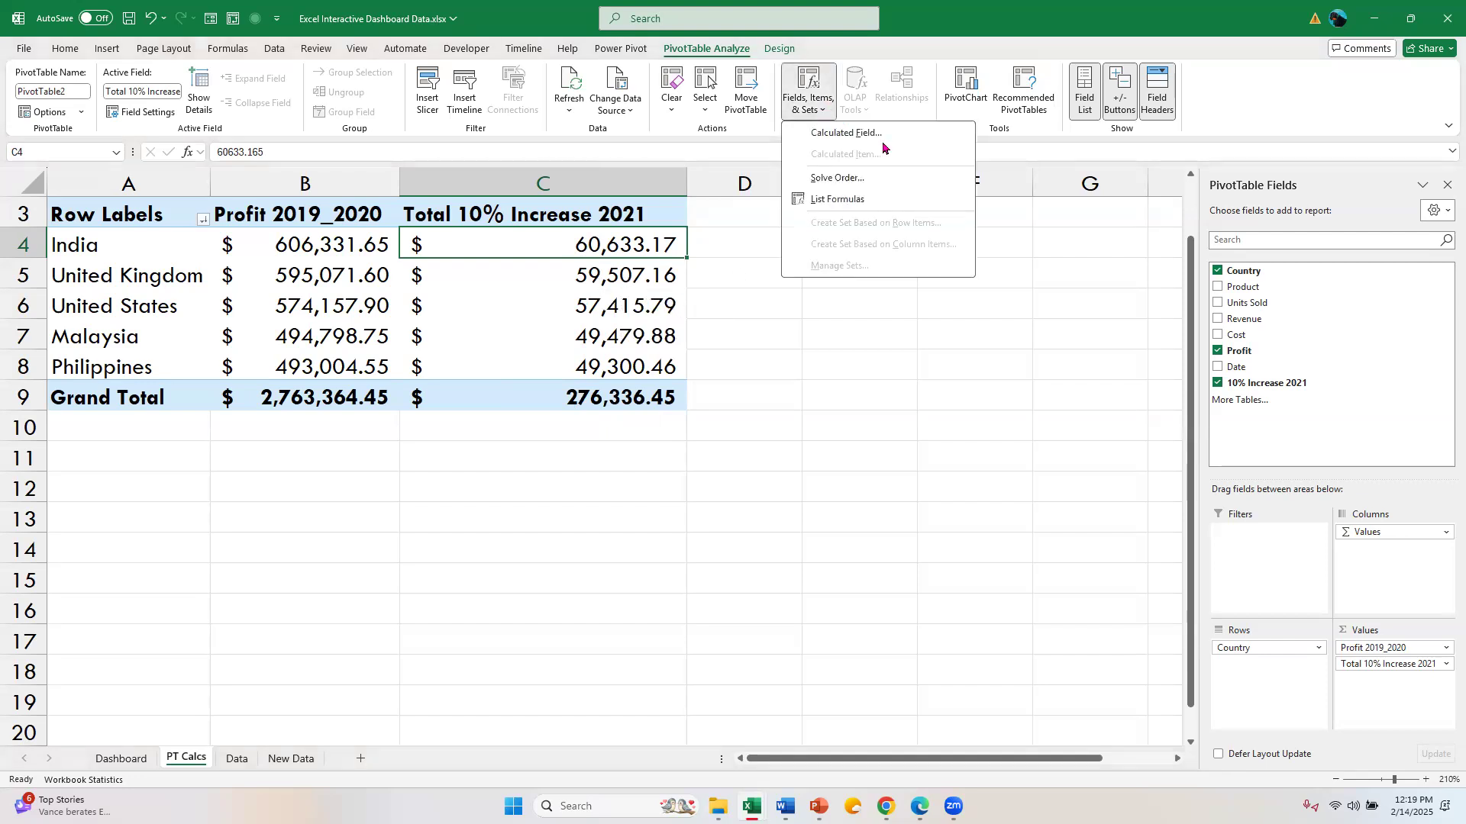
left_click(882, 135)
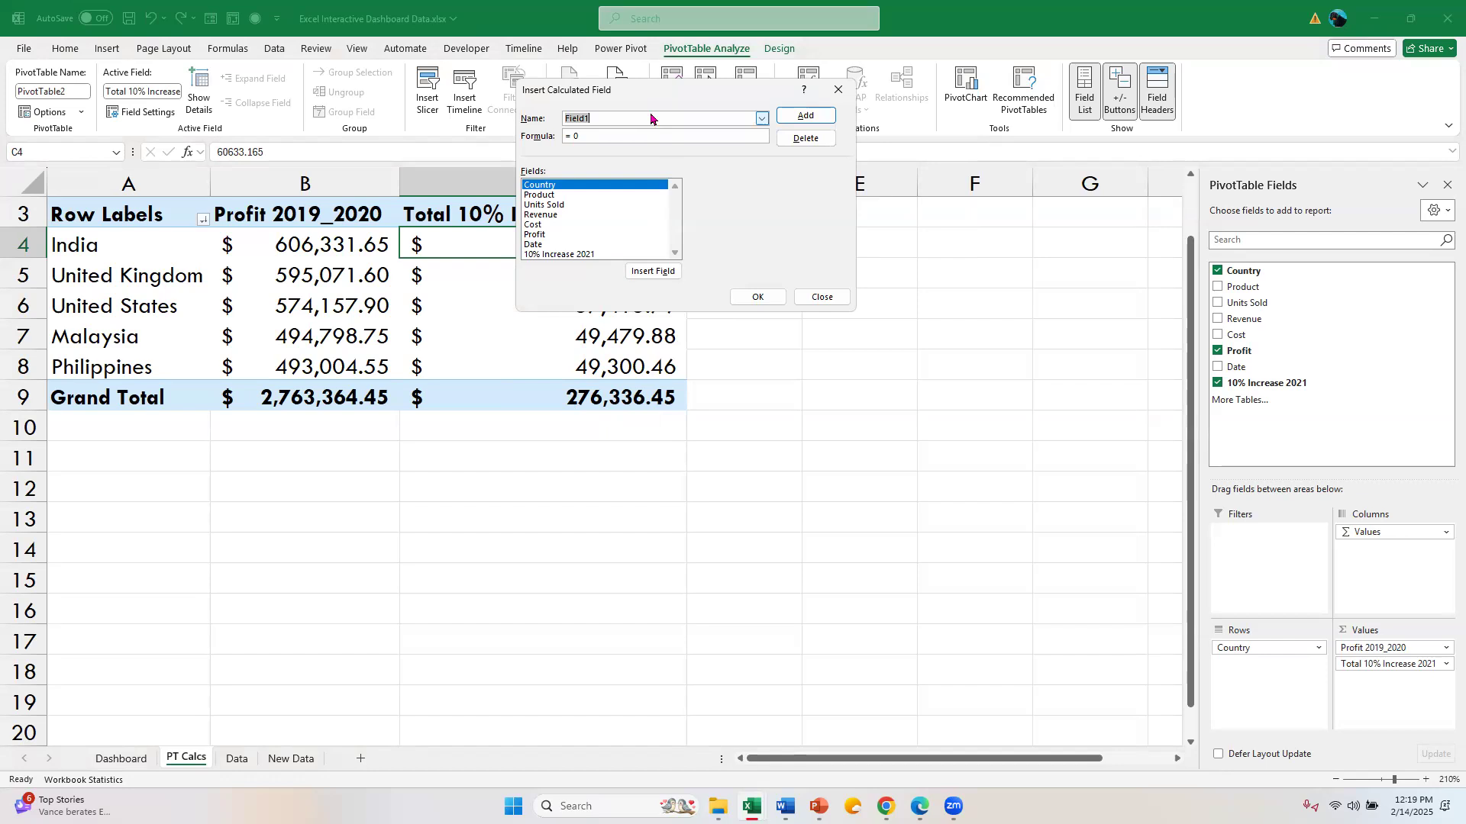
left_click(624, 254)
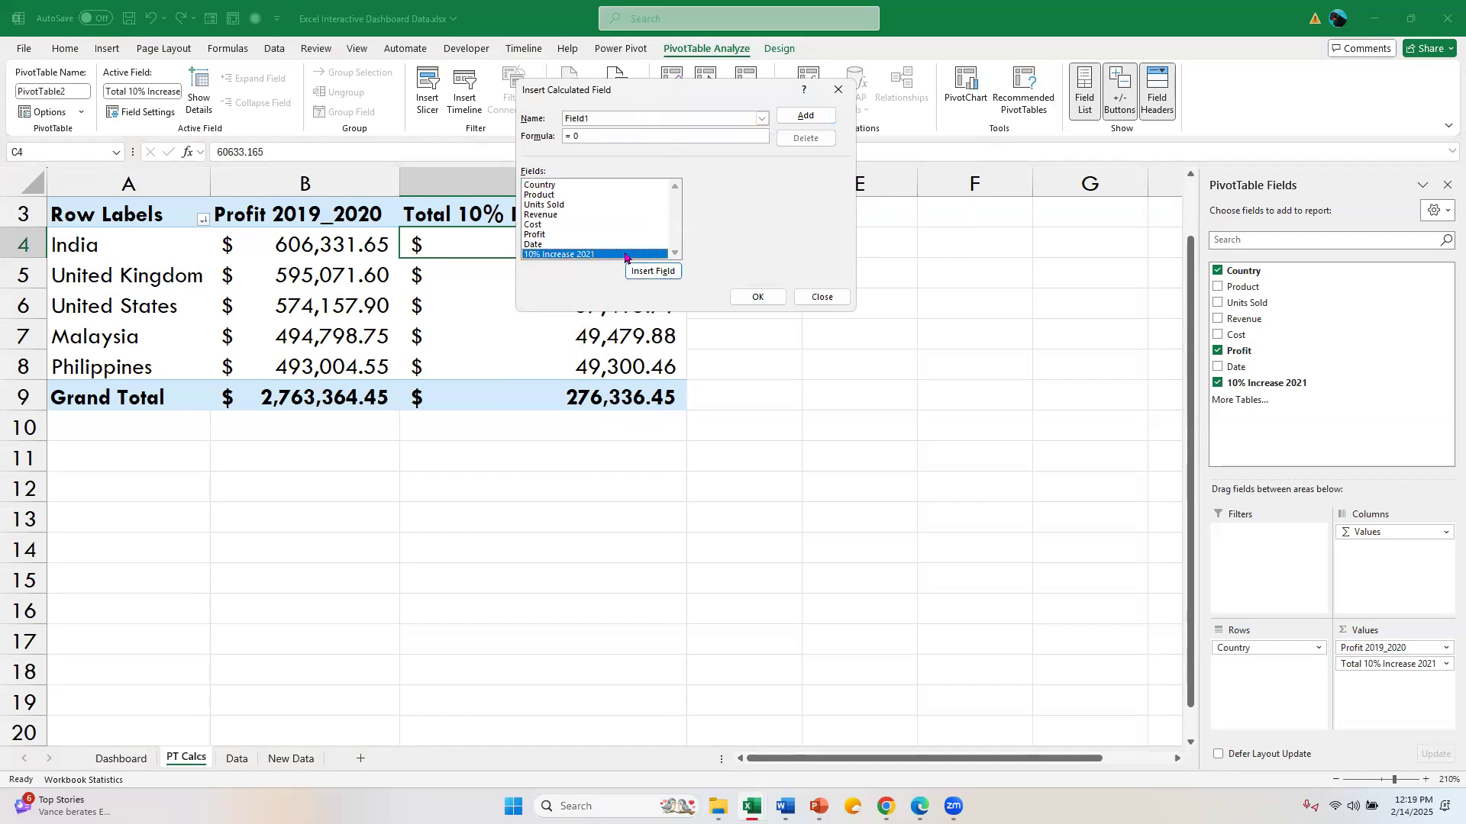
left_click(762, 118)
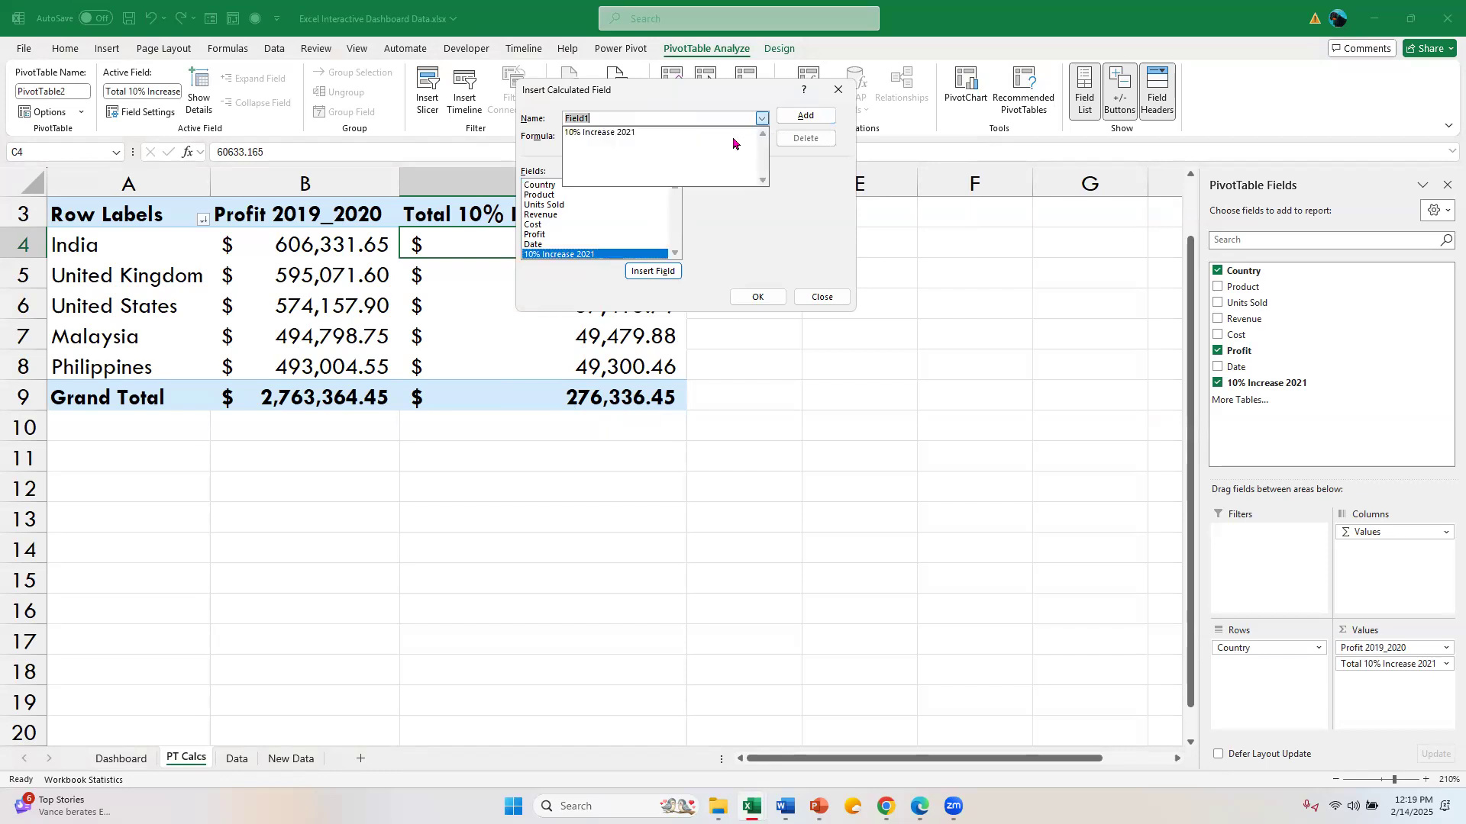
left_click(732, 133)
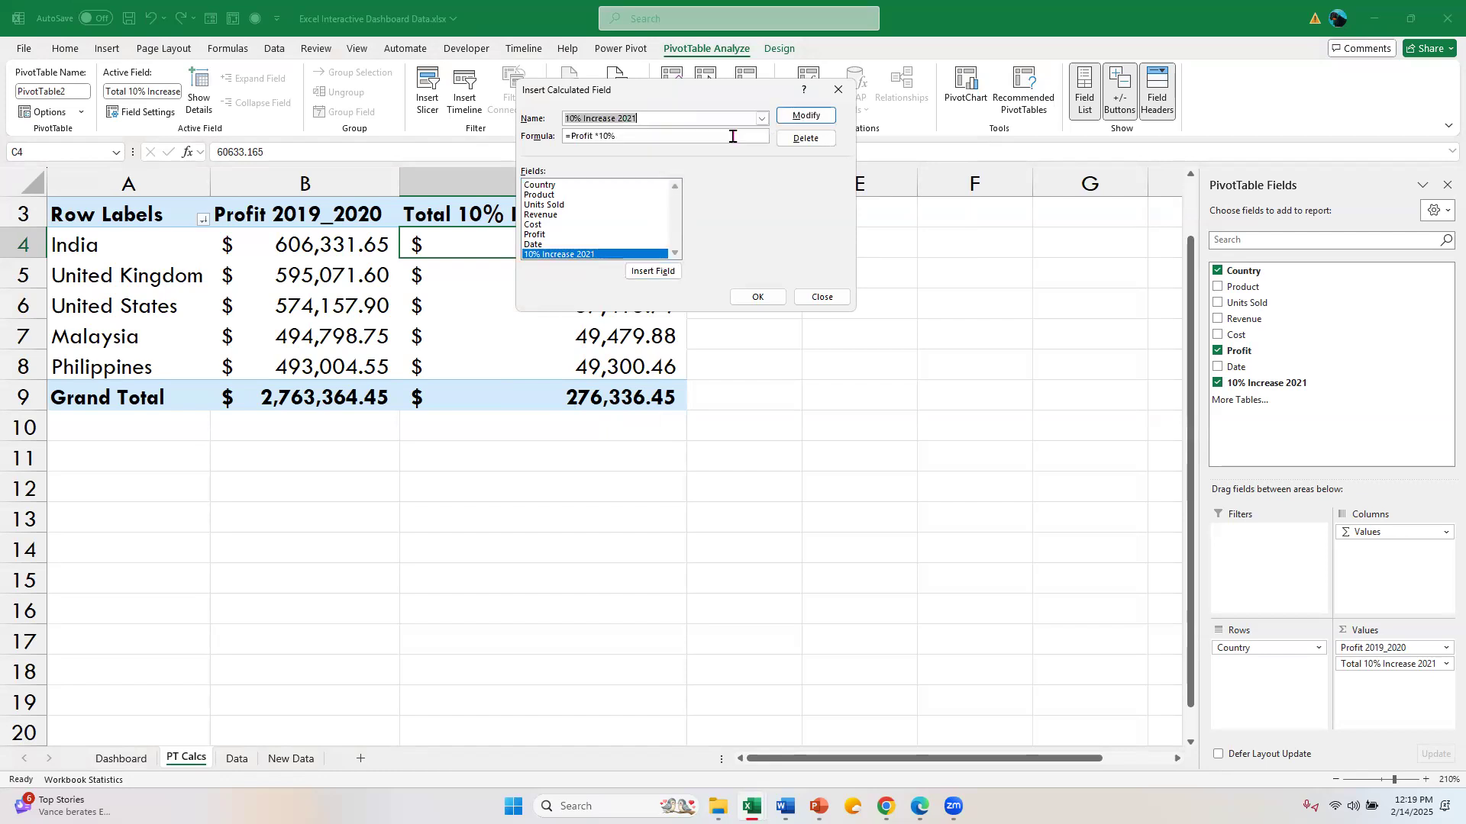
left_click(819, 118)
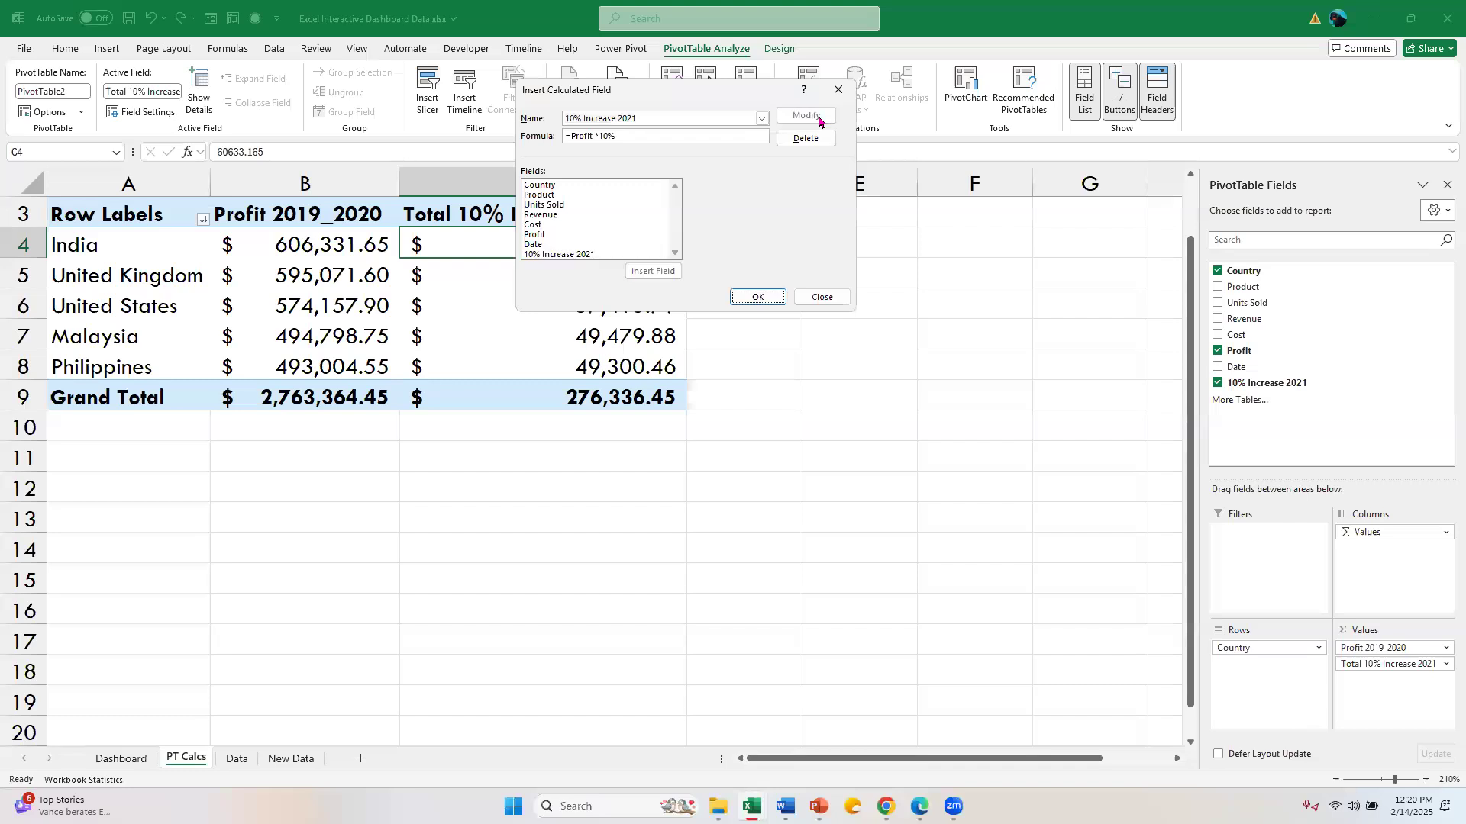
left_click(576, 115)
key("BackSpace")
type("5")
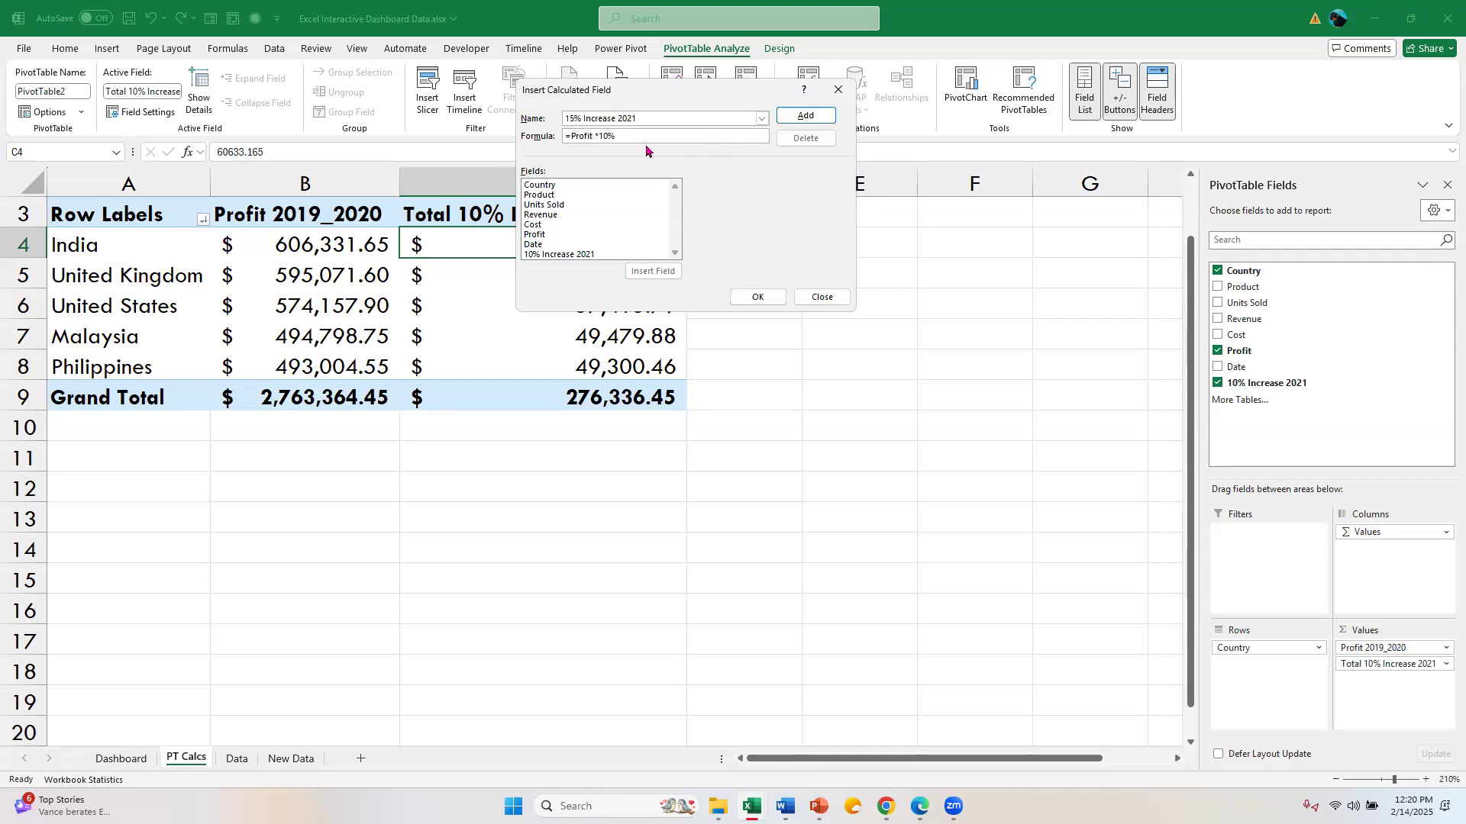
left_click(610, 139)
key("BackSpace")
type("5")
left_click(756, 298)
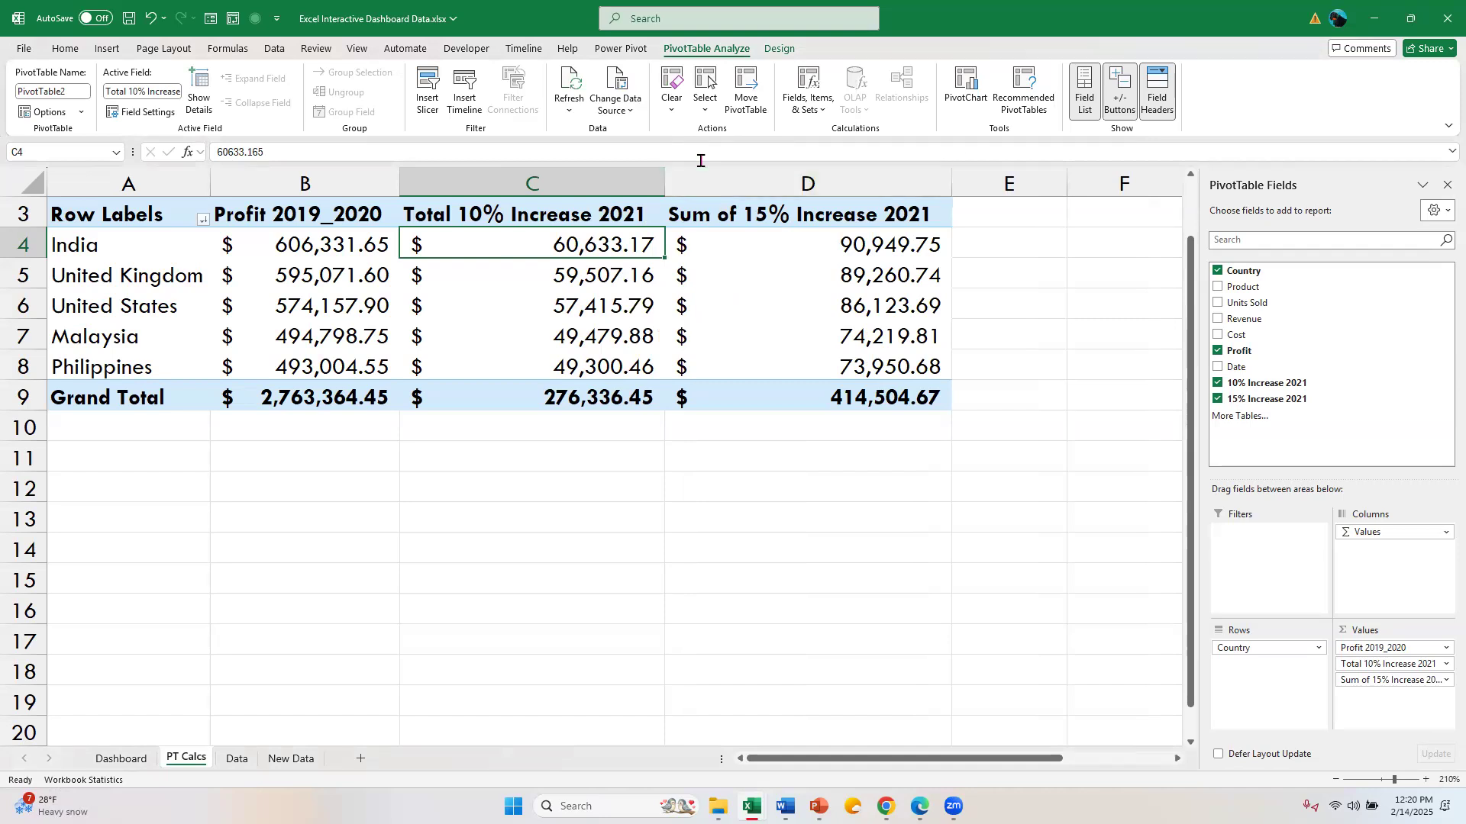
Delete the 10% Increase 2021 calculated field from the PivotTable.
left_click(800, 113)
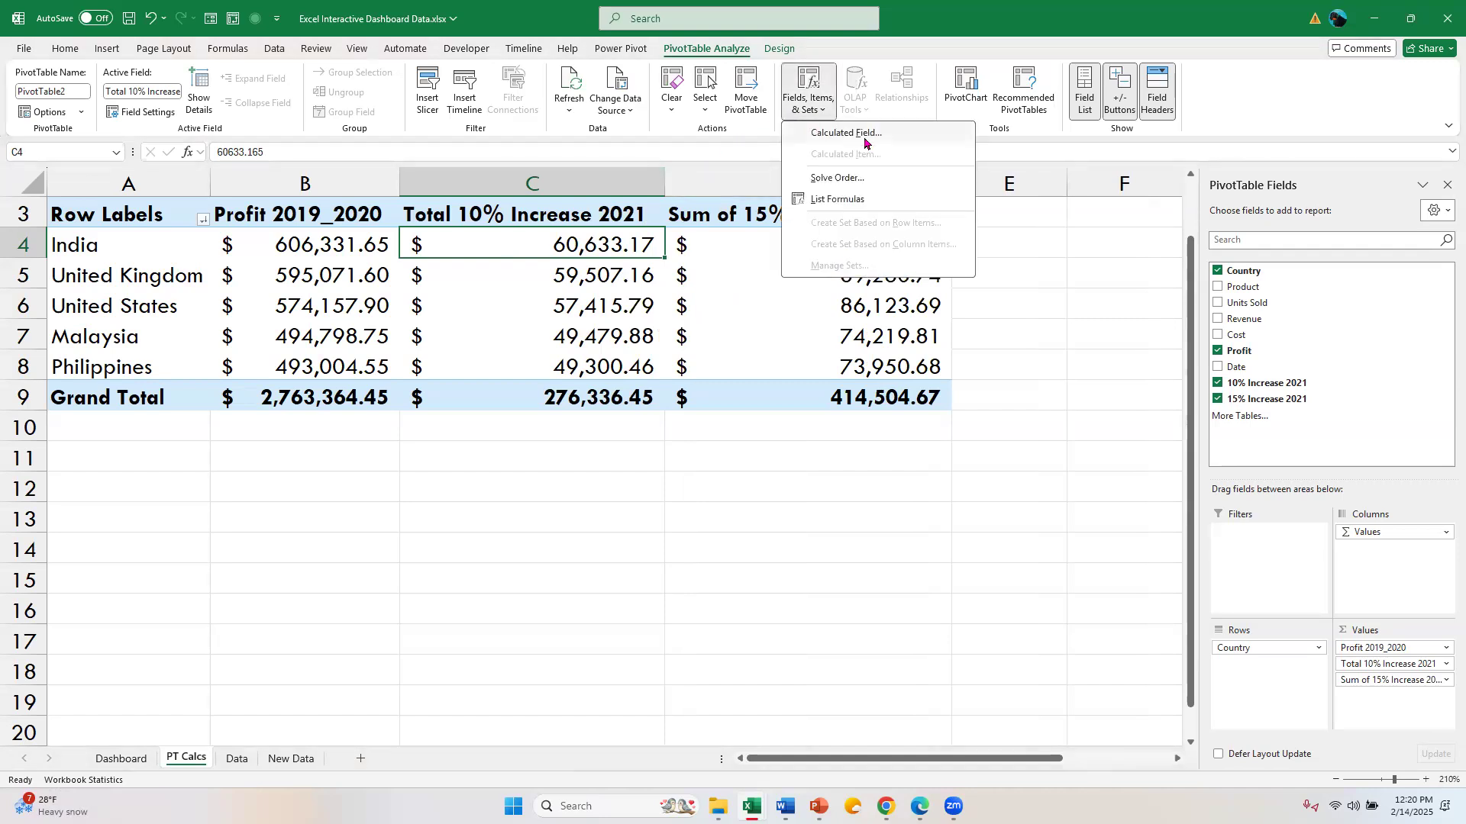
left_click(865, 136)
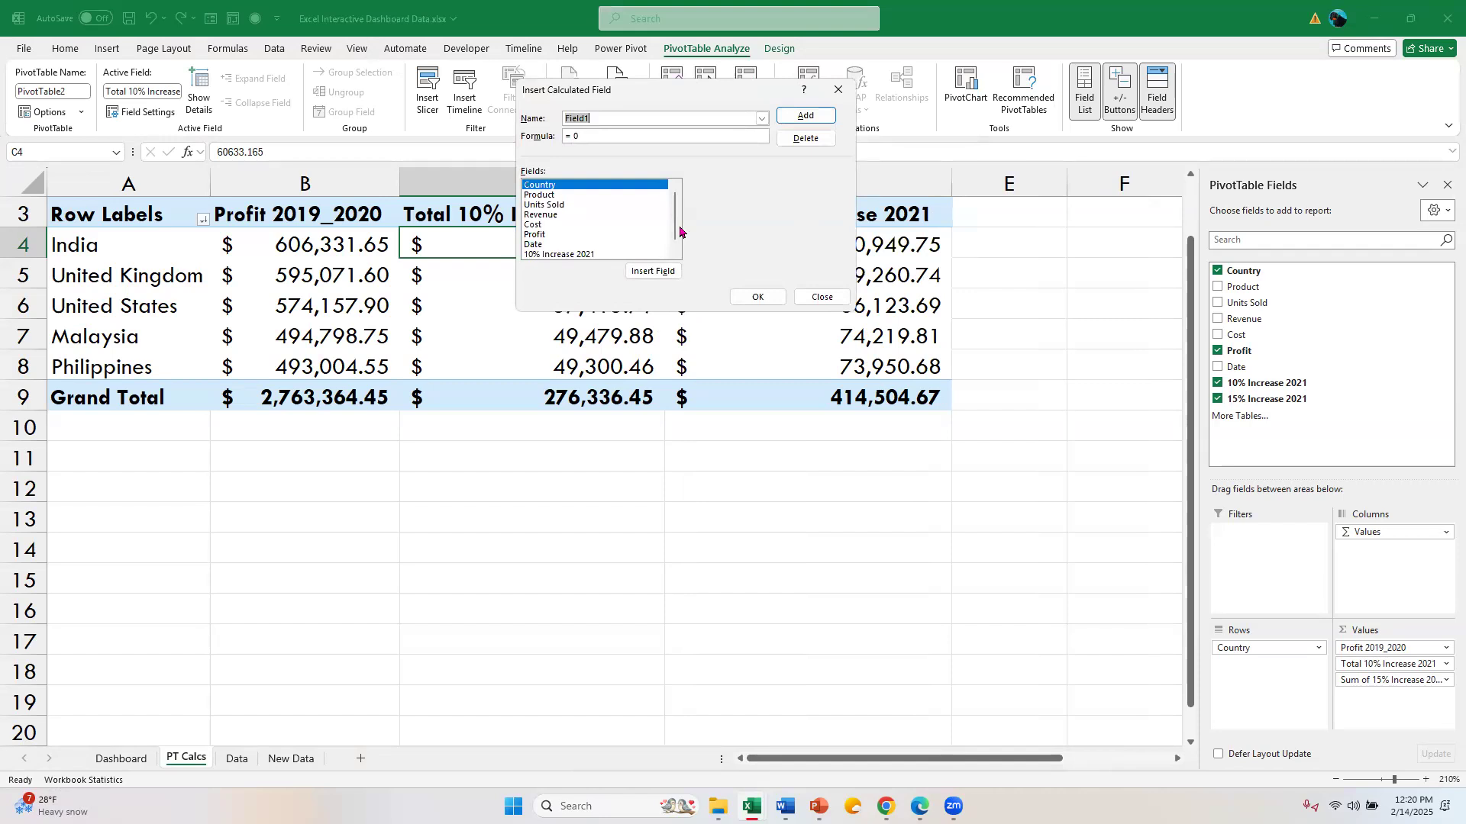
left_click(676, 252)
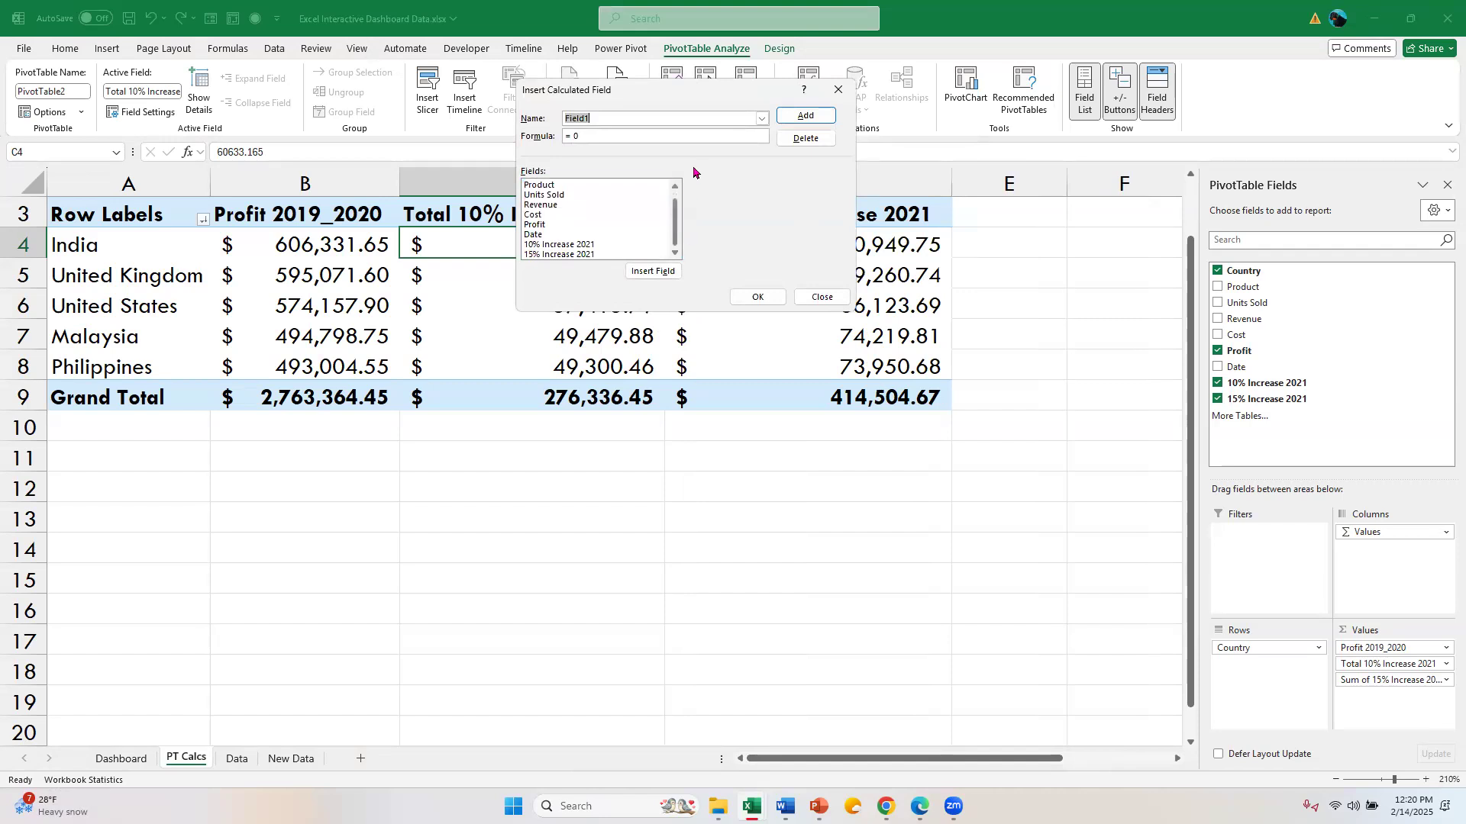
left_click(675, 185)
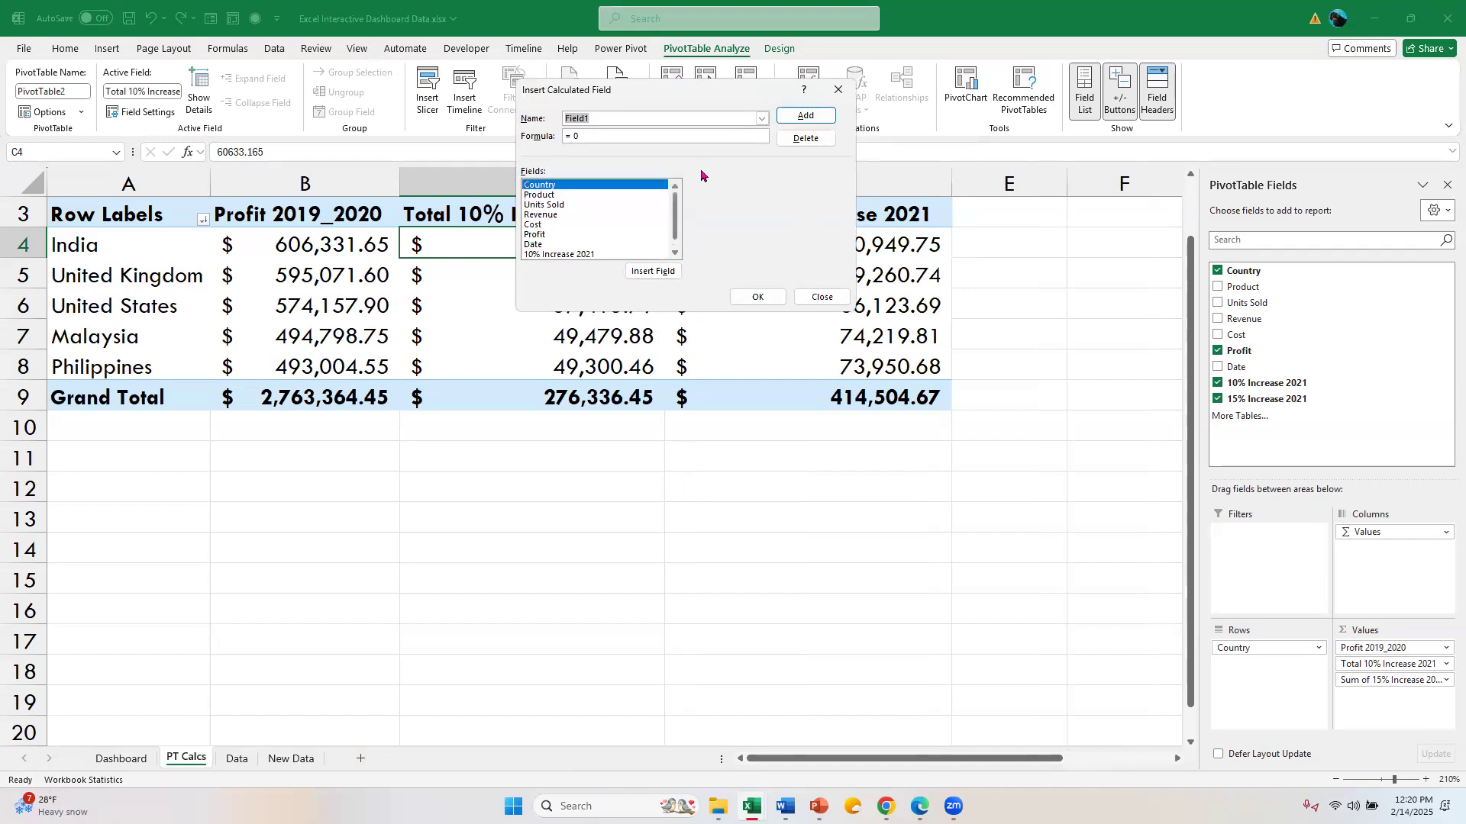
left_click(561, 249)
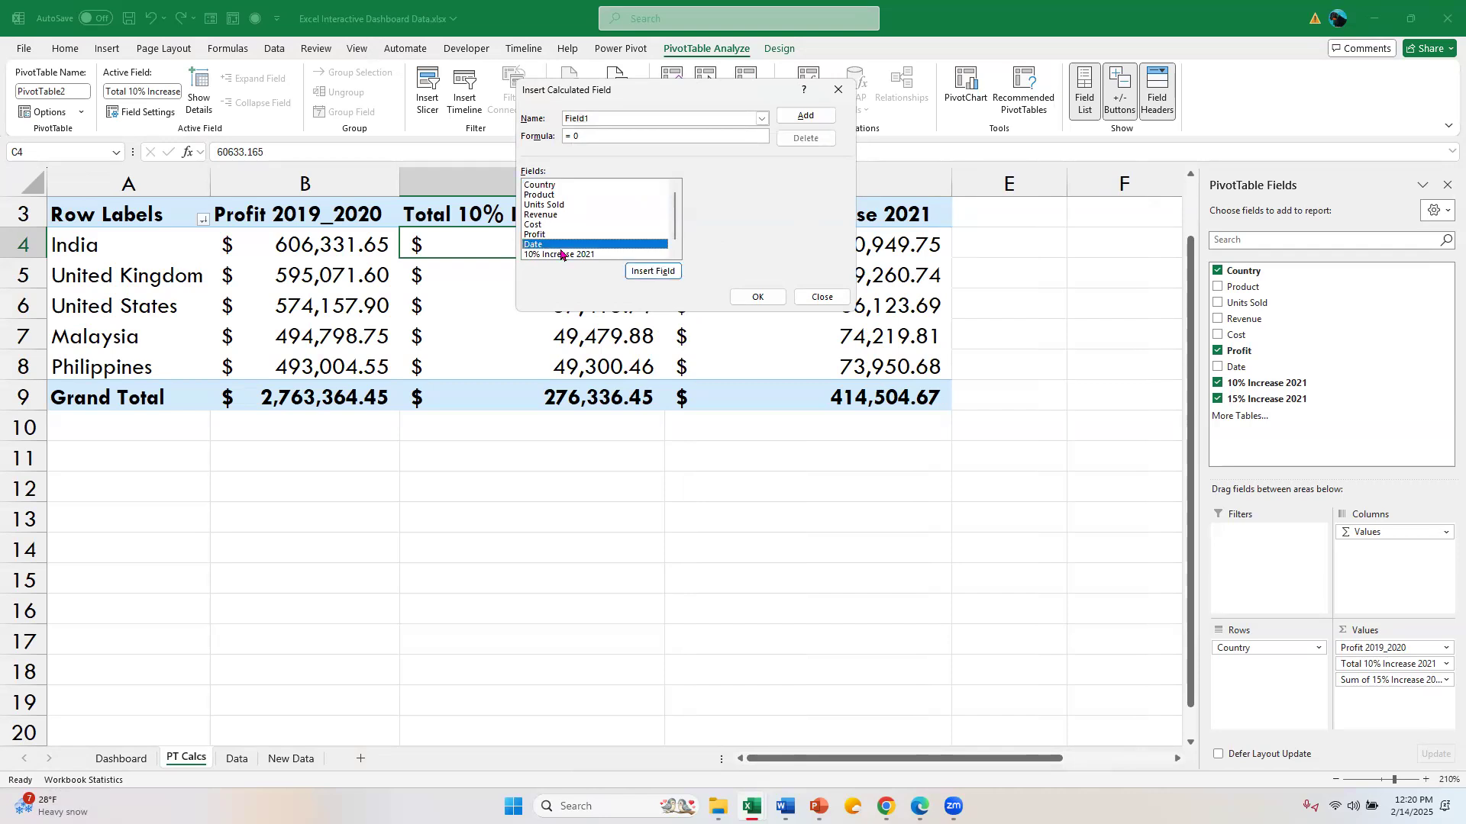
left_click(555, 258)
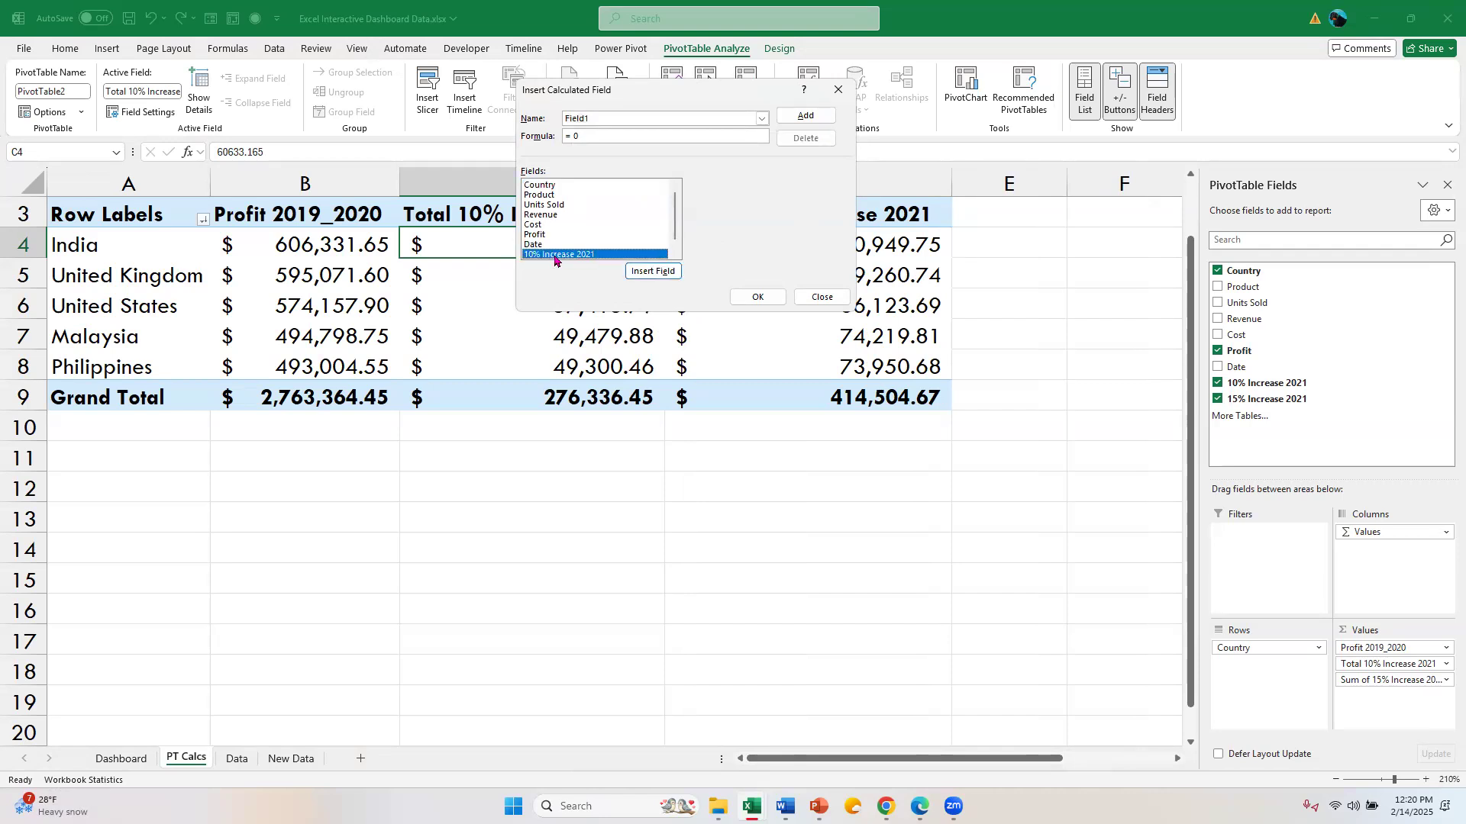
left_click(761, 118)
left_click(742, 133)
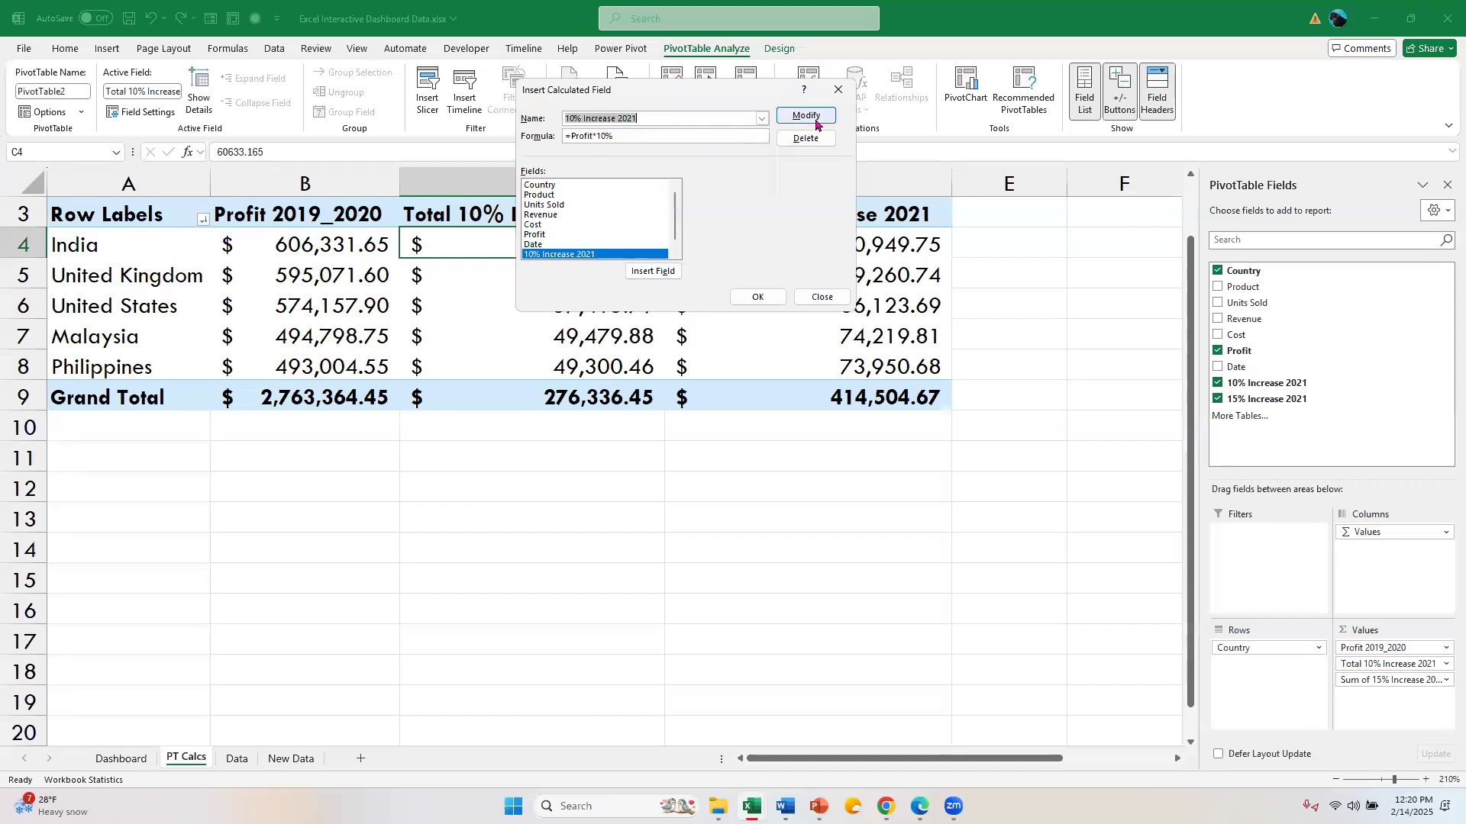
left_click(807, 144)
left_click(750, 297)
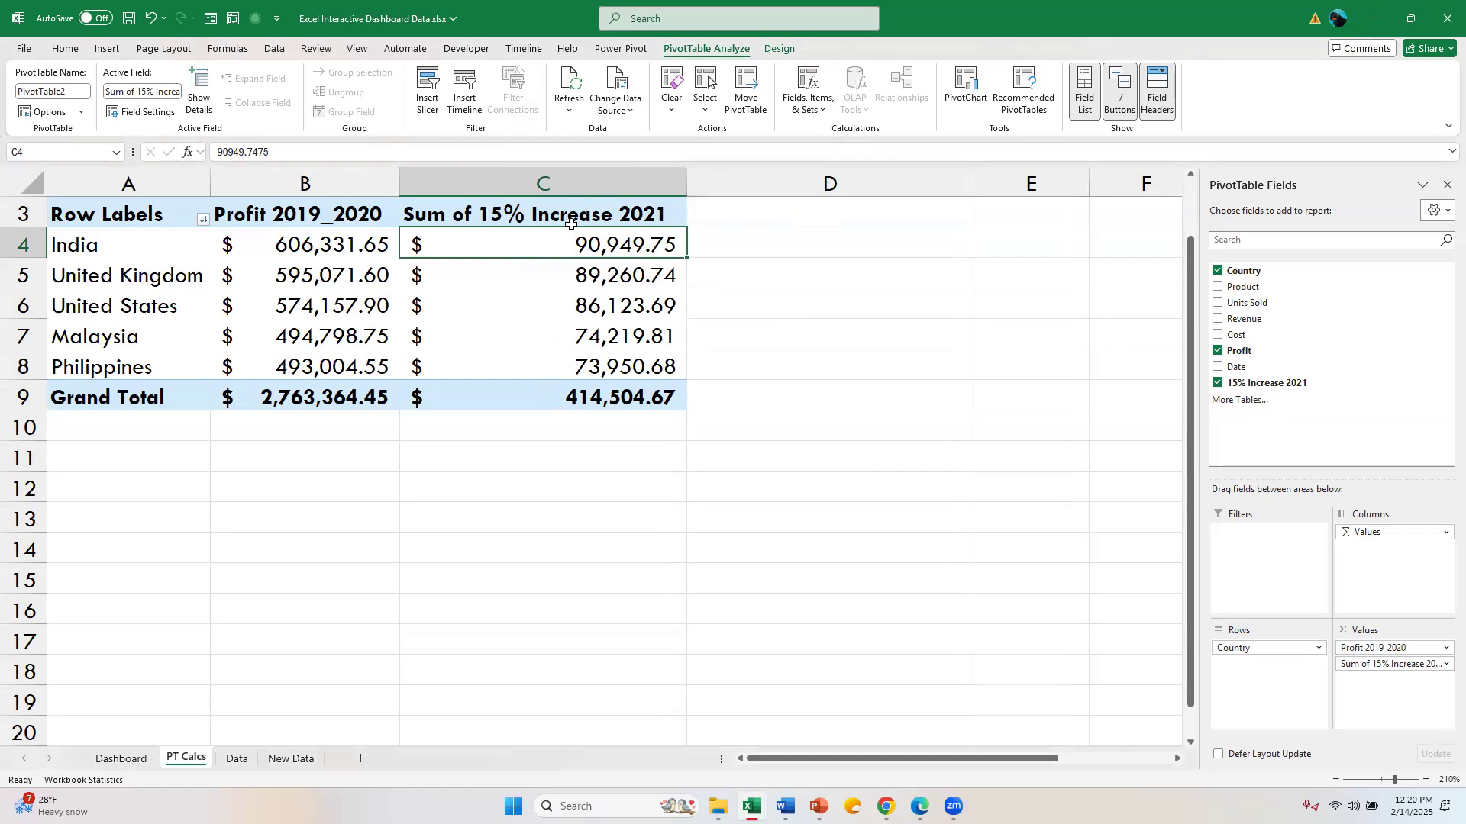
Begin a new calculated field in the PivotTable and name it 15% Increase plus 19-20 Profit.
left_click(571, 224)
left_click(574, 219)
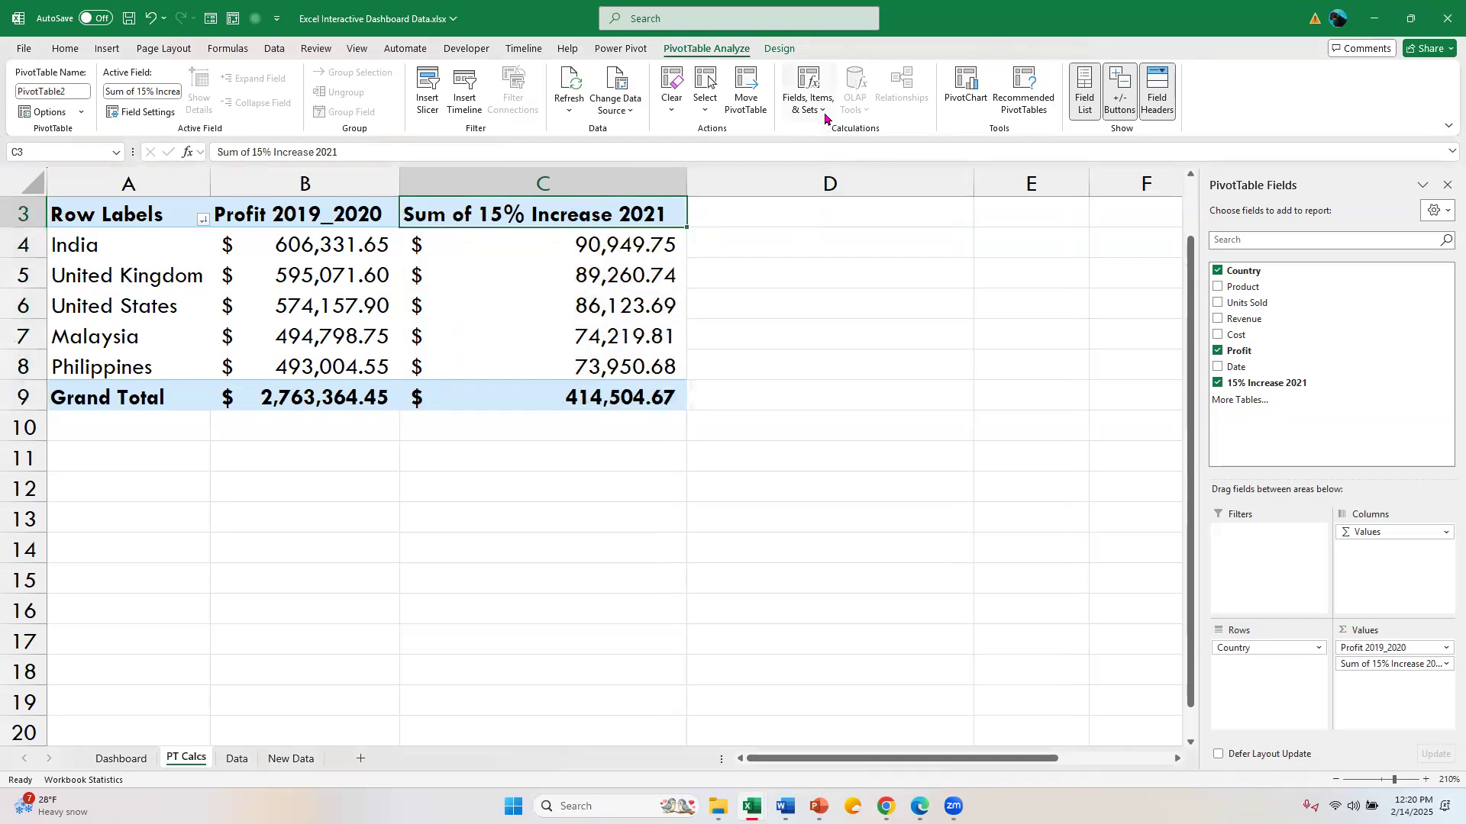
left_click(821, 107)
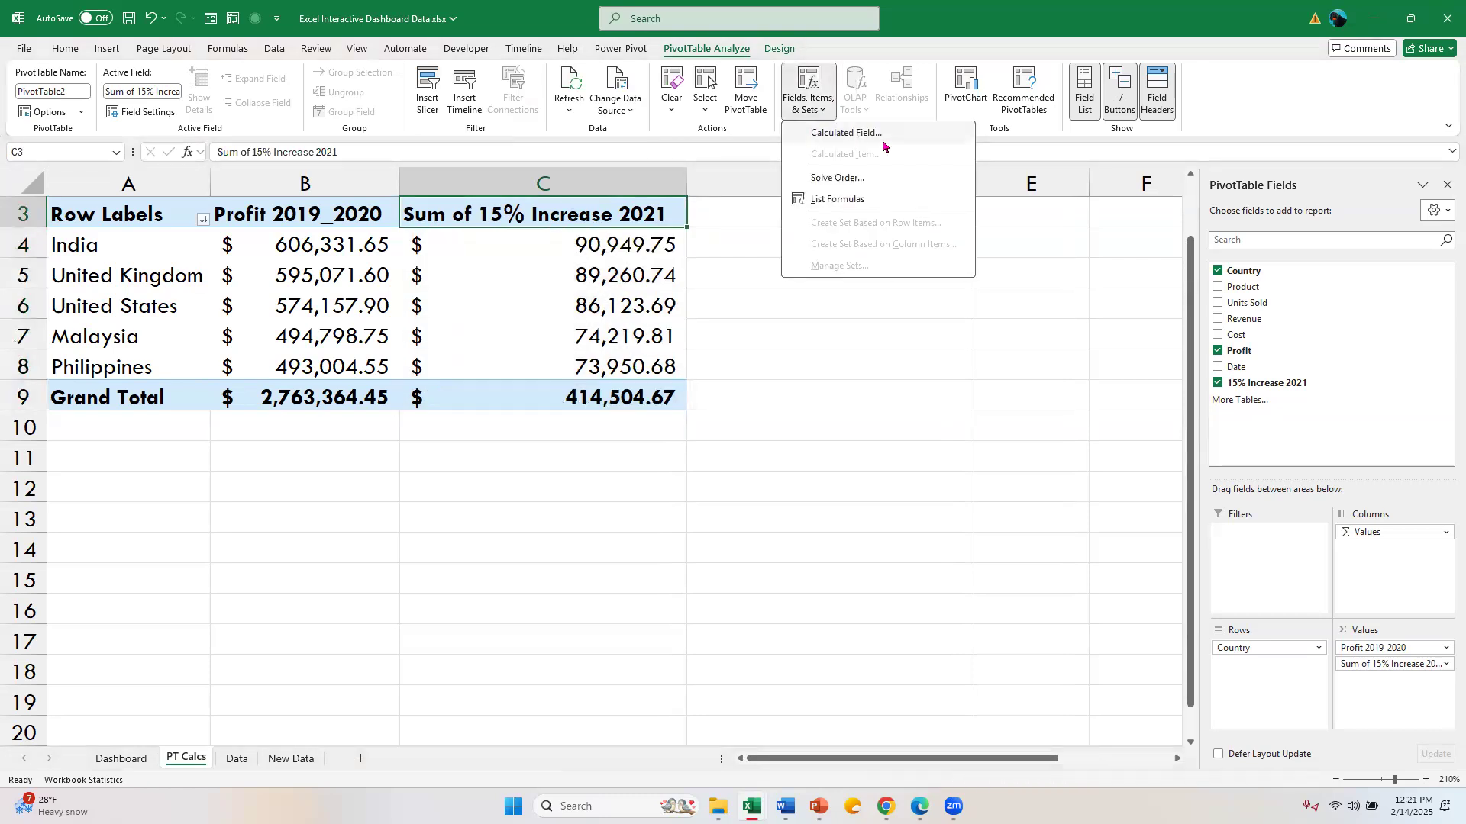
left_click(882, 142)
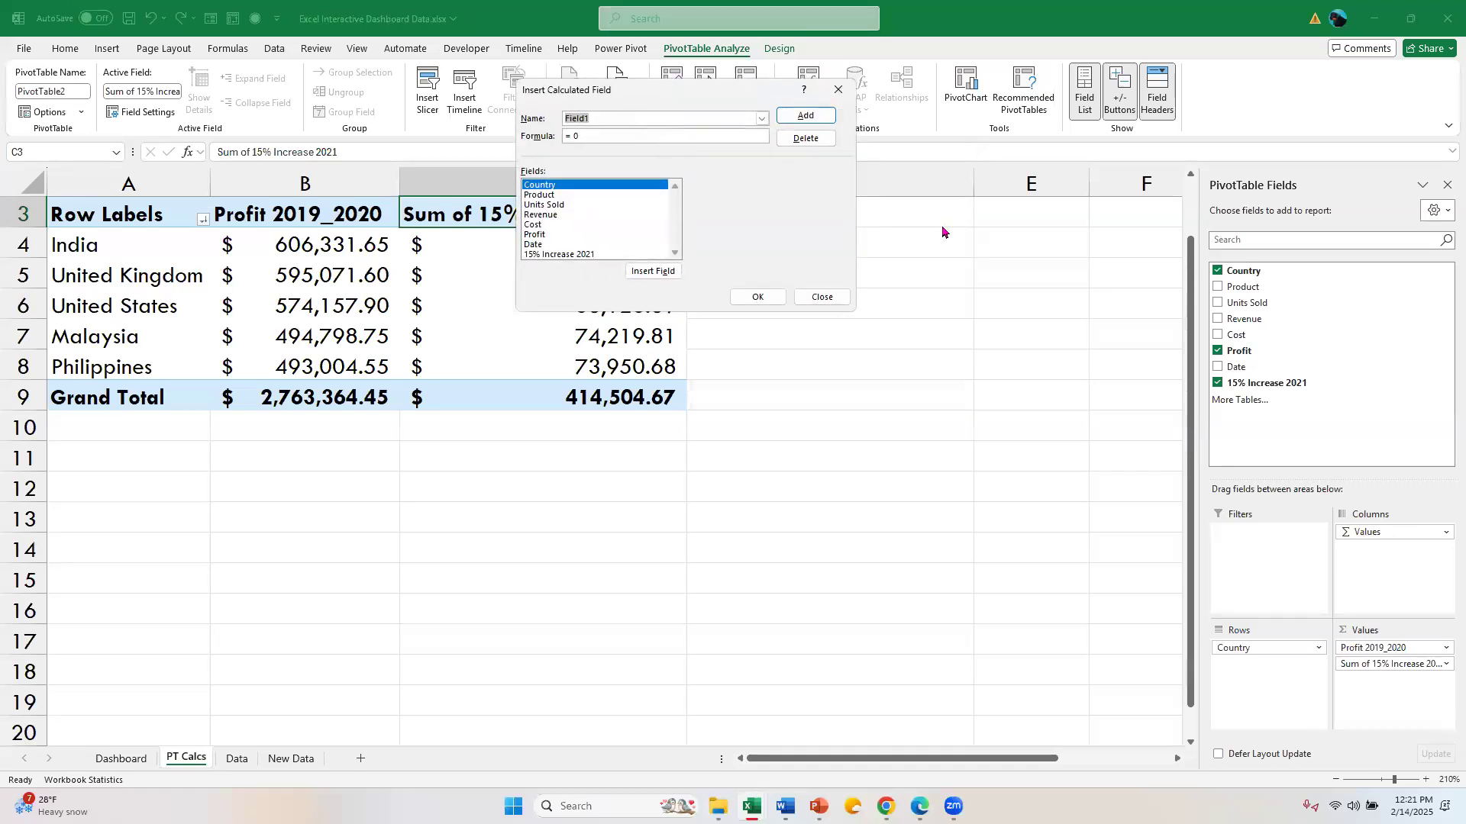
type("Toa")
key("BackSpace")
key("BackSpace")
key("BackSpace")
key("BackSpace")
key("BackSpace")
type("15% Increase p")
key("BackSpace")
key("BackSpace")
key("BackSpace")
type("us 19-20 Pro")
Set the calculated field's formula to Profit plus the 15% Increase 2021 field and insert it into the PivotTable.
left_click(615, 140)
key("BackSpace")
key("BackSpace")
double_click(558, 235)
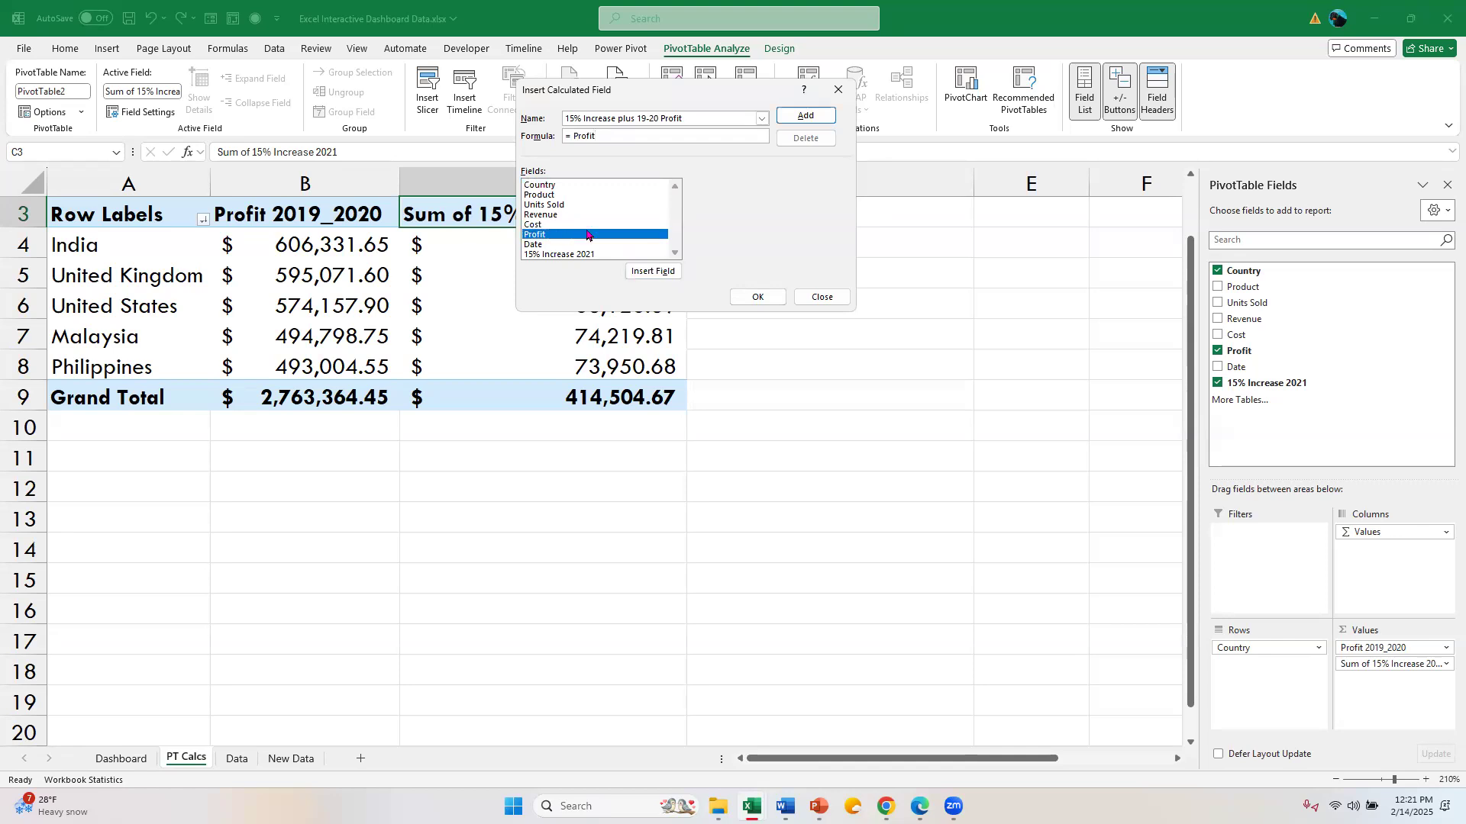
type("+")
double_click(541, 255)
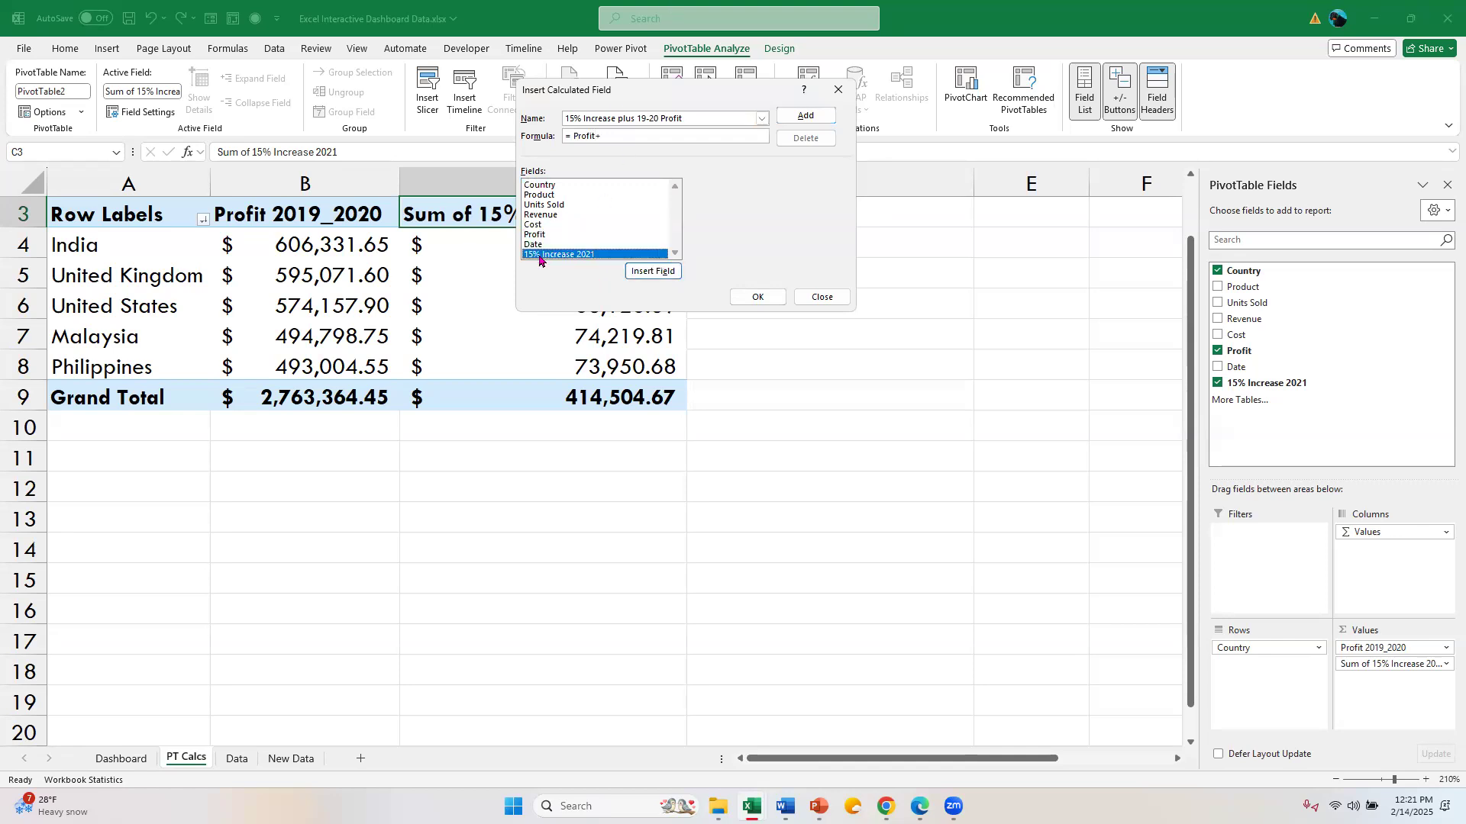
left_click(763, 298)
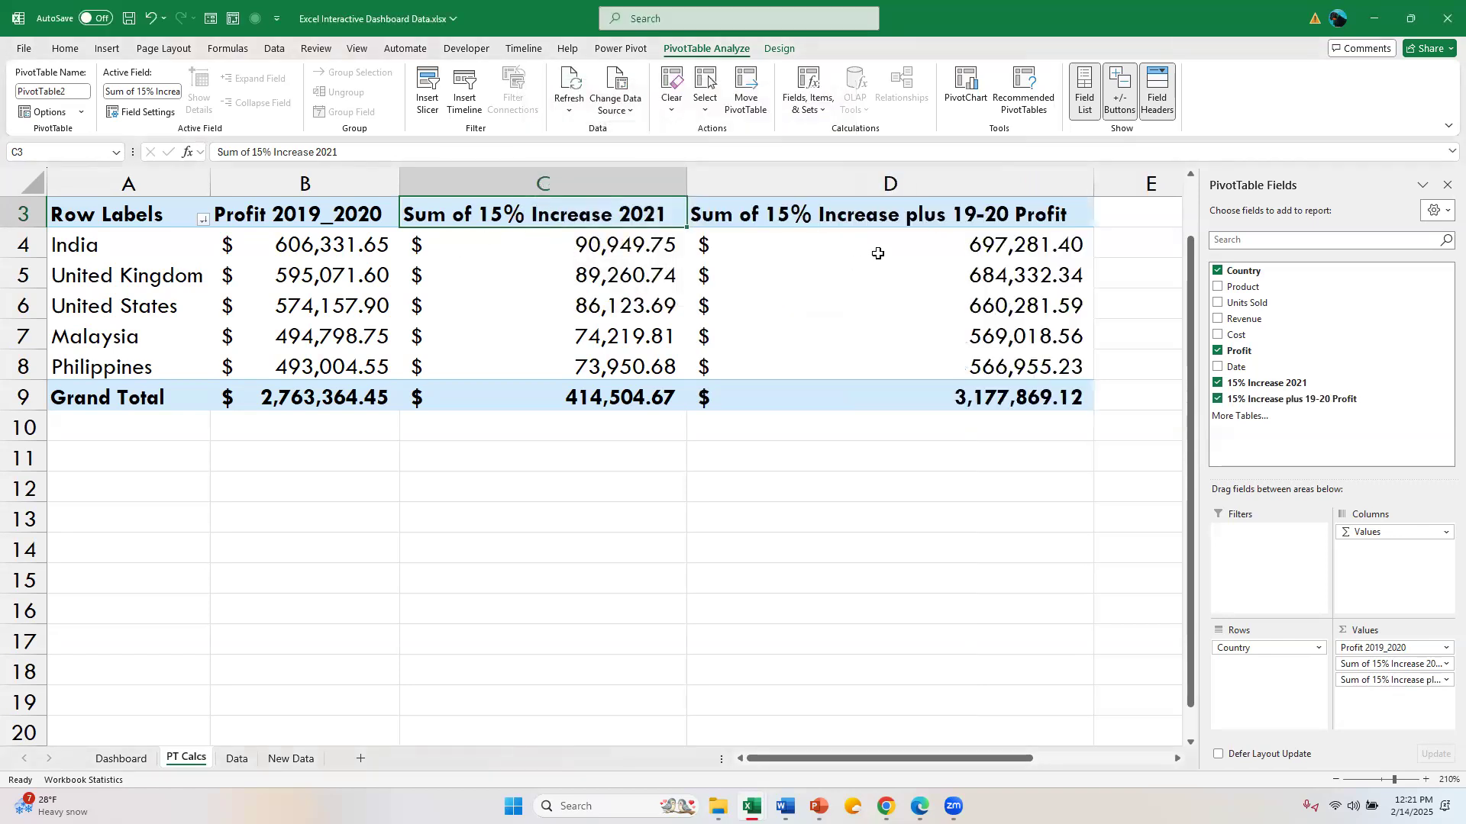
Rename the combined profit column heading in D3 as 15% Increase plus 19-20 Profit*.
left_click(756, 220)
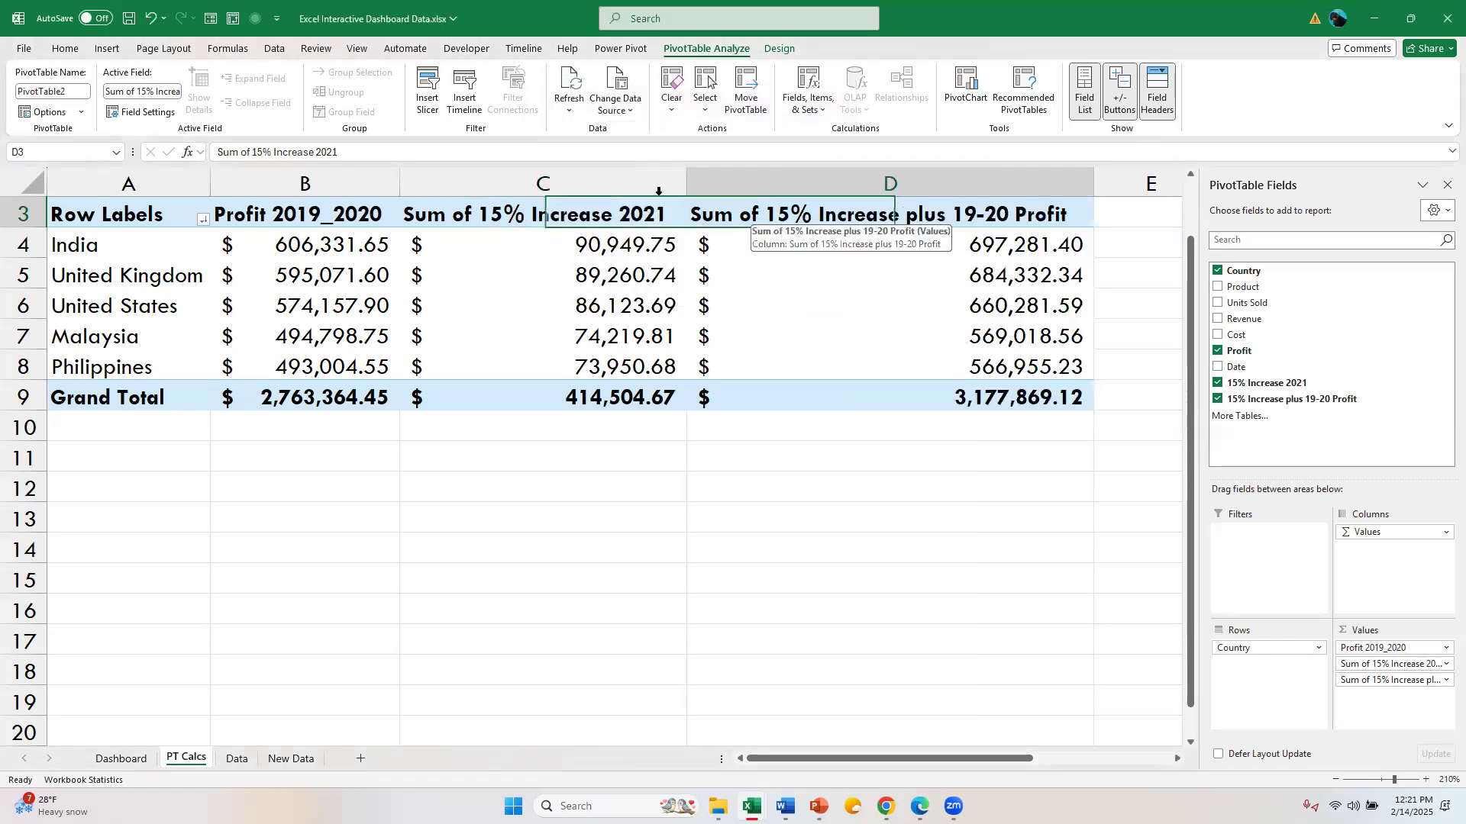
left_click(253, 152)
key("BackSpace")
key("BackSpace")
key("BackSpace")
key("BackSpace")
key("BackSpace")
key("BackSpace")
key("BackSpace")
key("Return")
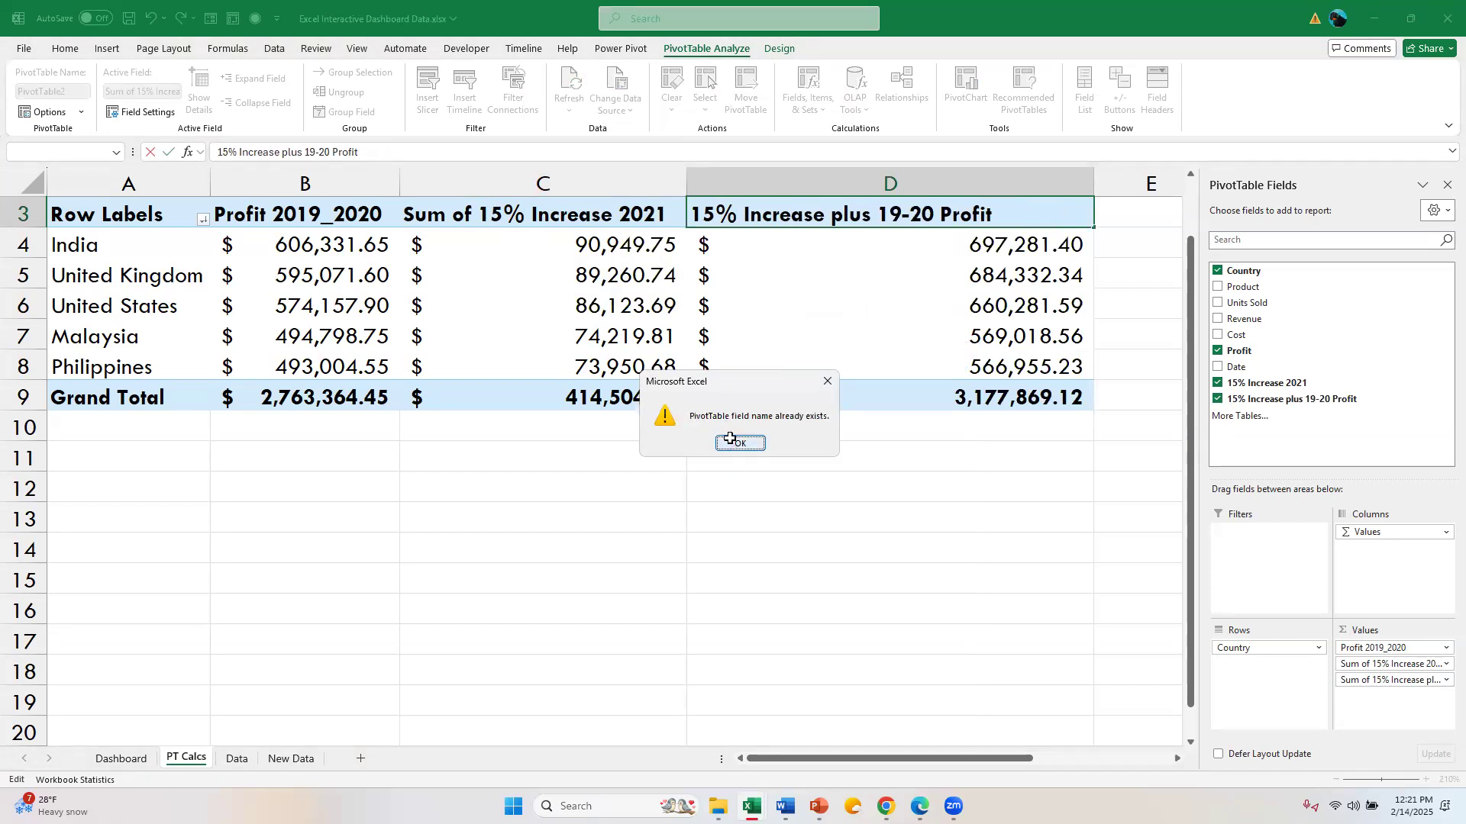
left_click(734, 444)
left_click(1022, 219)
type("*")
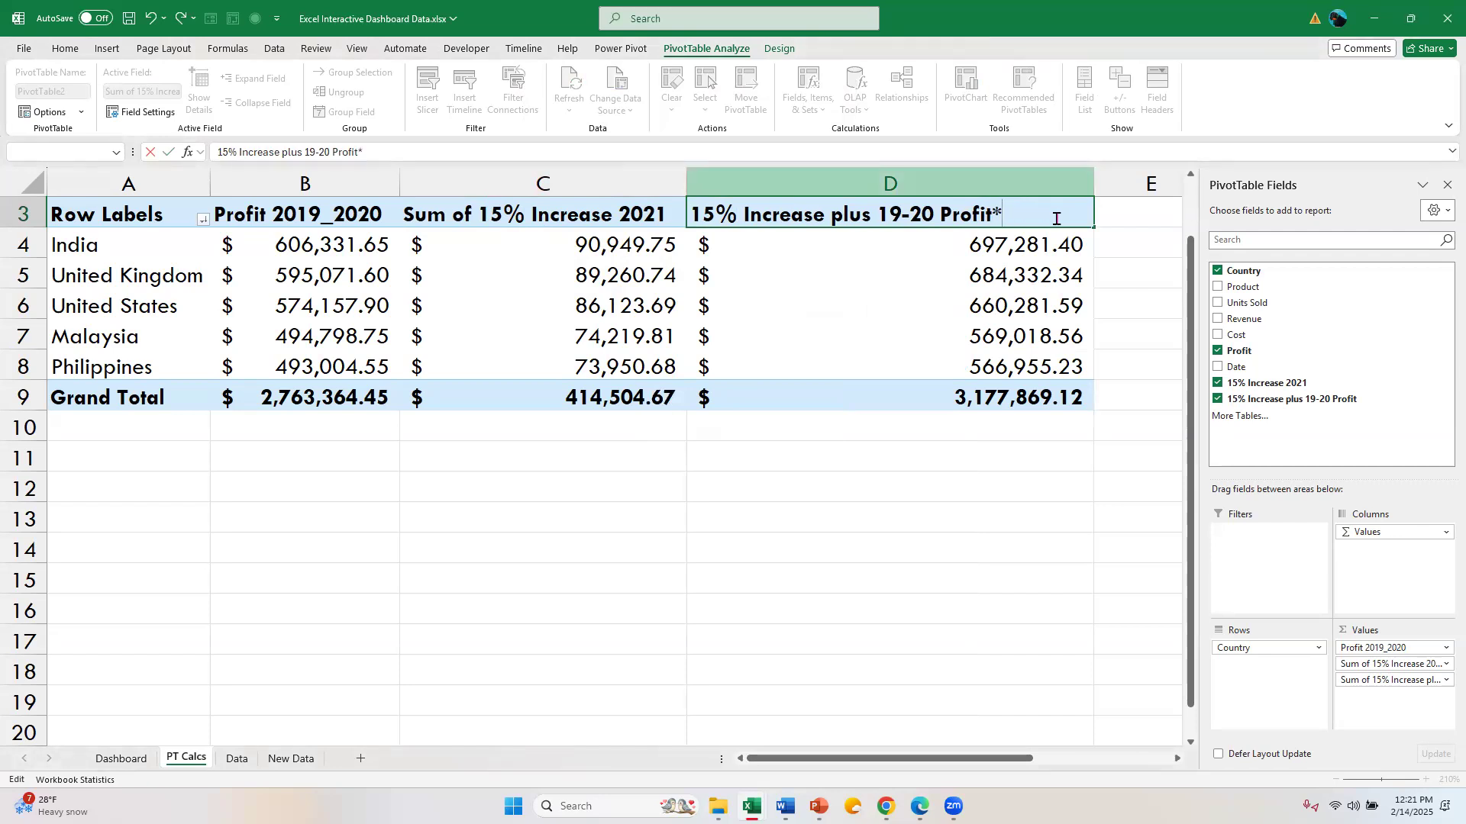
key("Return")
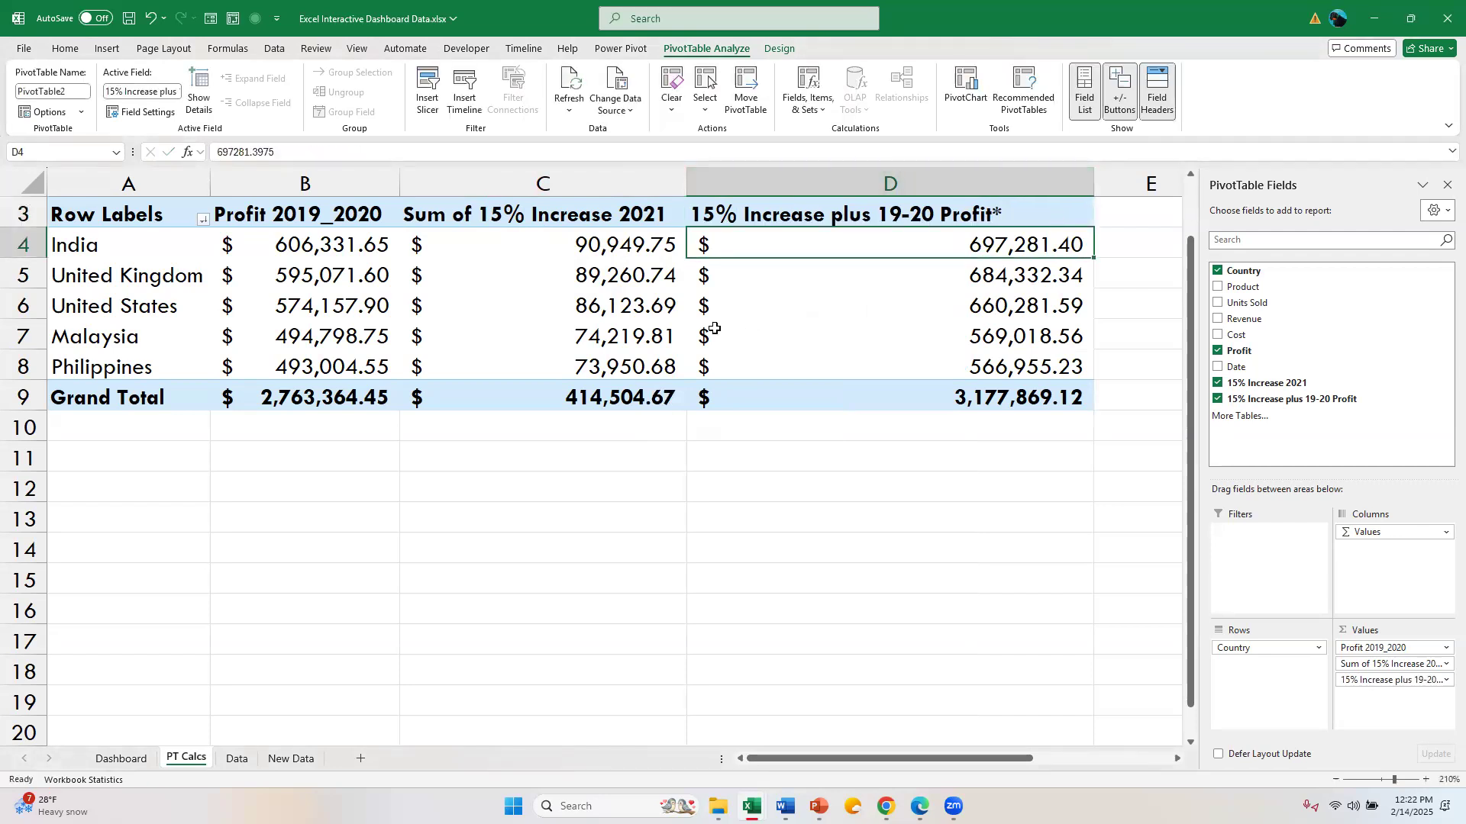
Delete the 15% Increase 2021 calculated field from the PivotTable.
left_click(569, 221)
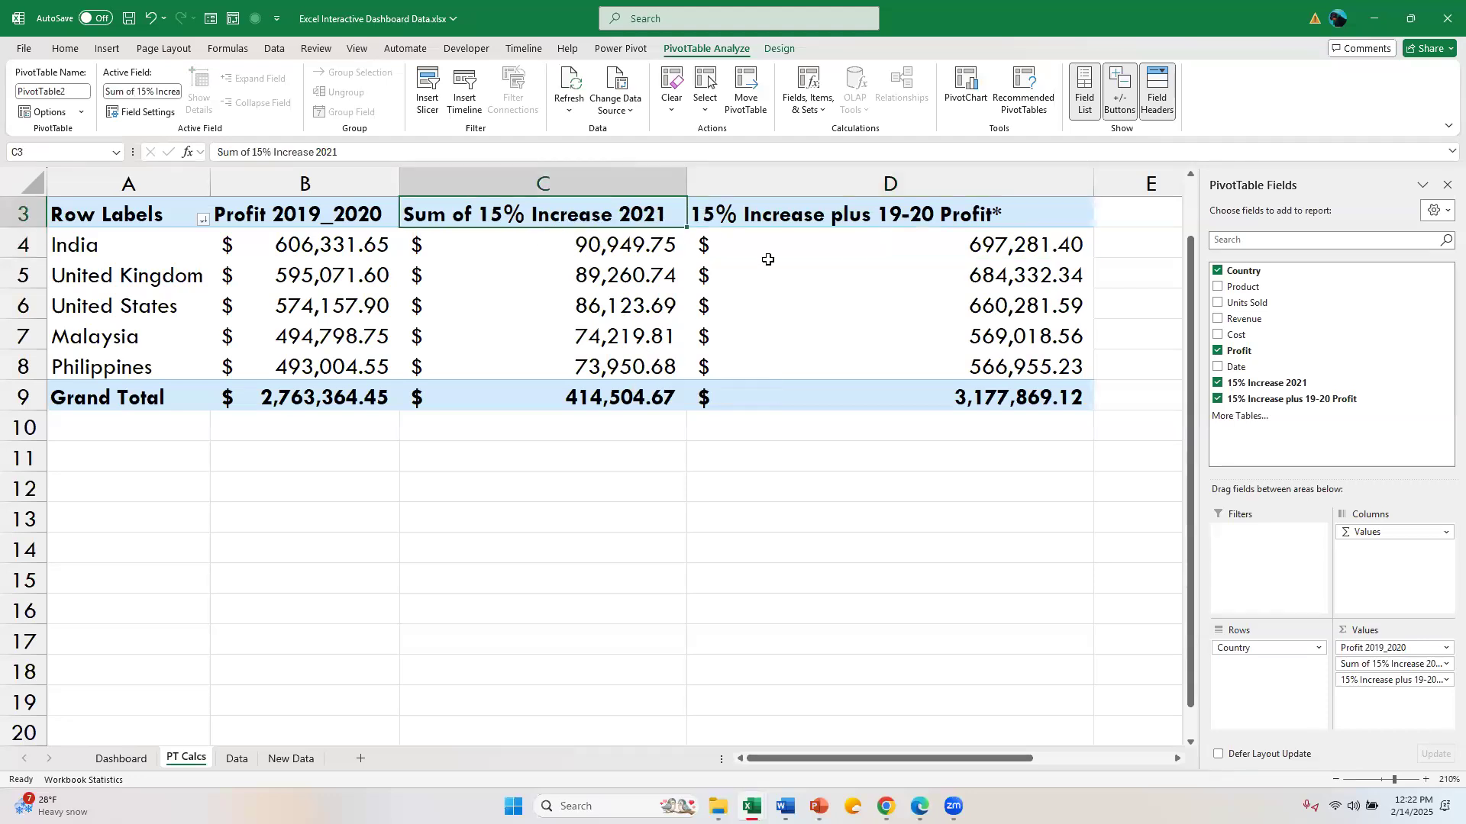
left_click(815, 111)
left_click(839, 134)
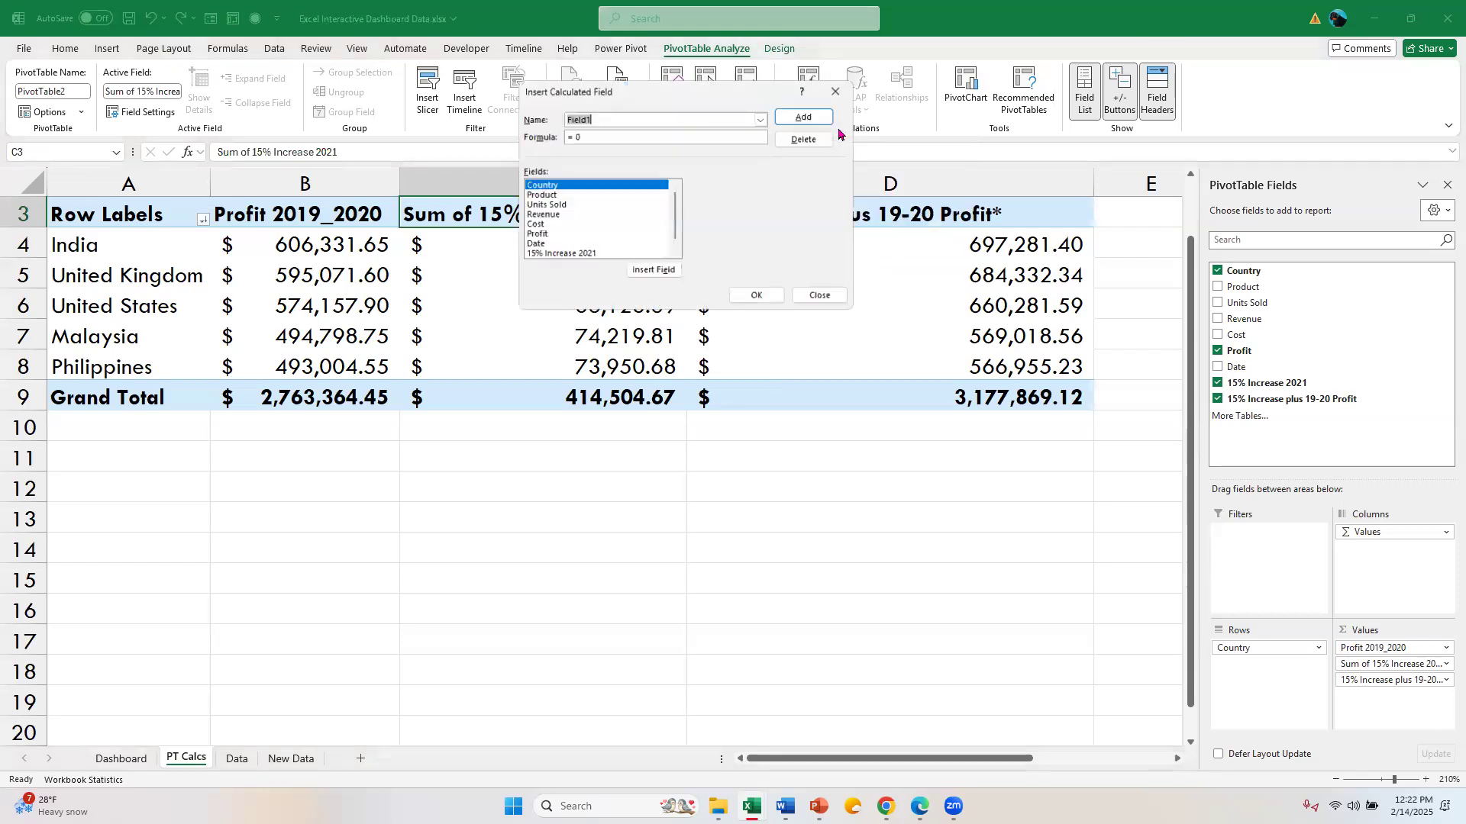
left_click(761, 120)
left_click(708, 129)
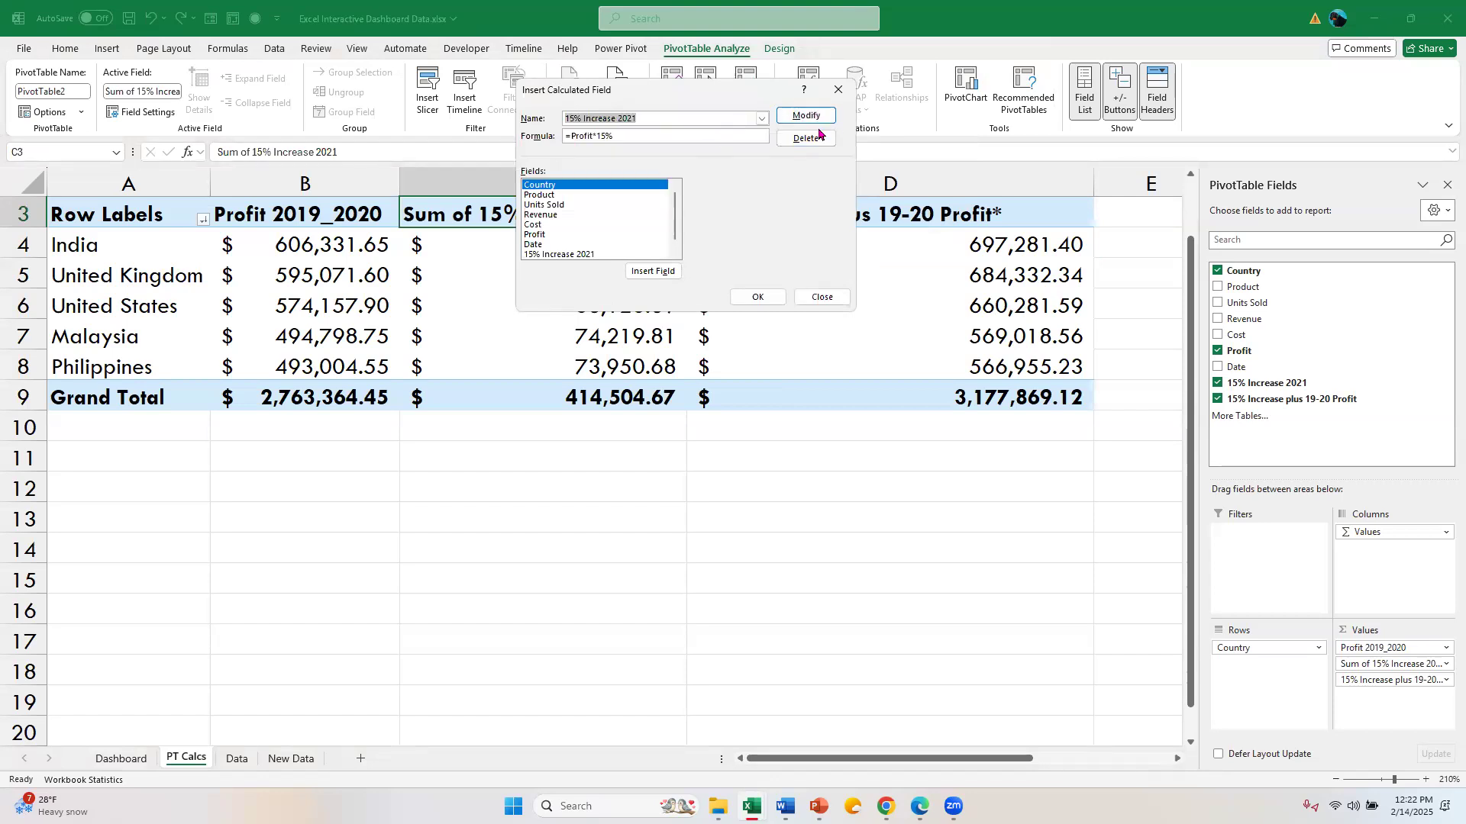
left_click(817, 141)
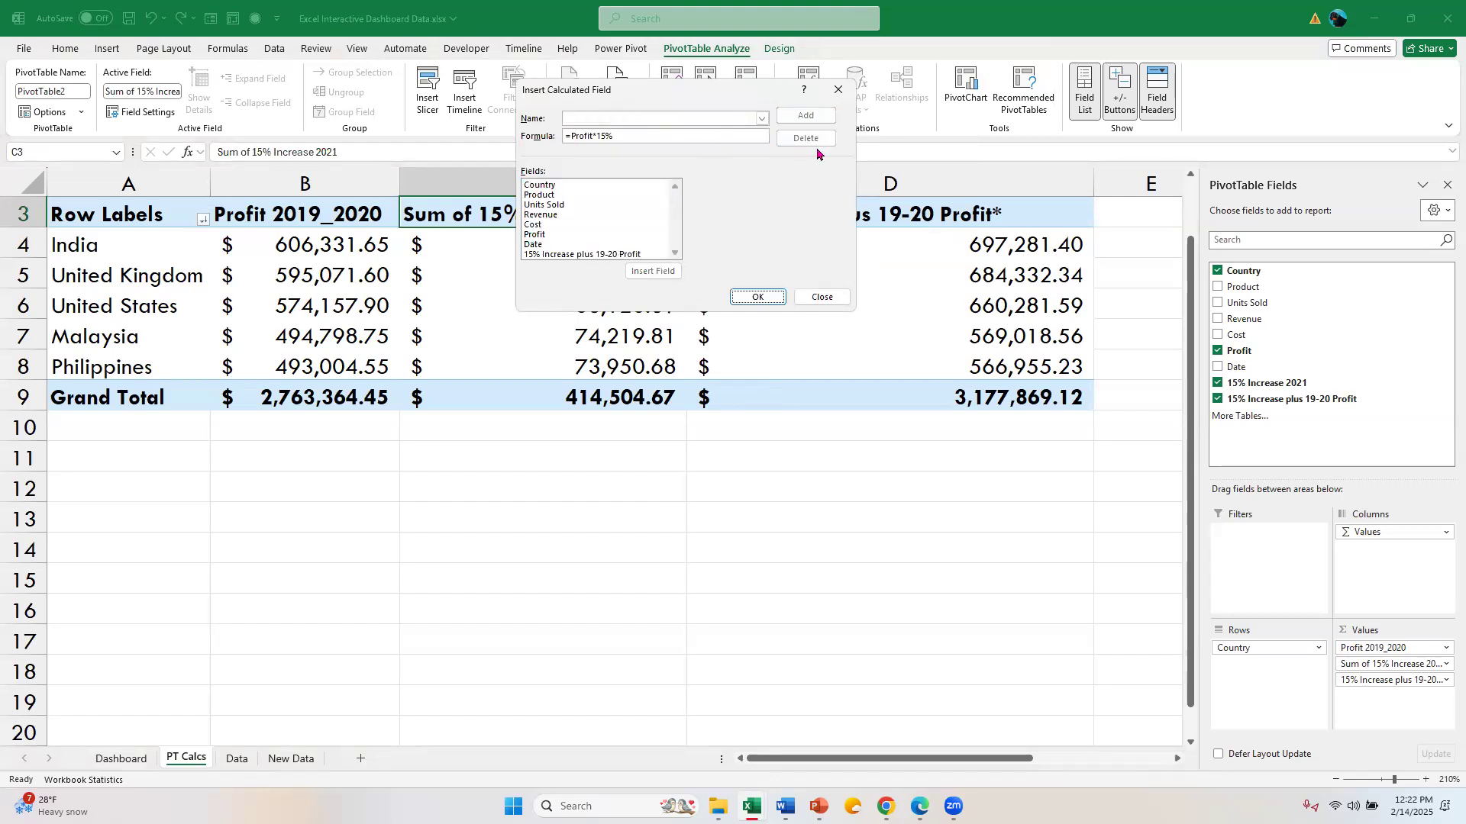
Delete the 15% Increase plus 19-20 Profit calculated field and apply the deletions to the PivotTable.
left_click(762, 118)
left_click(734, 135)
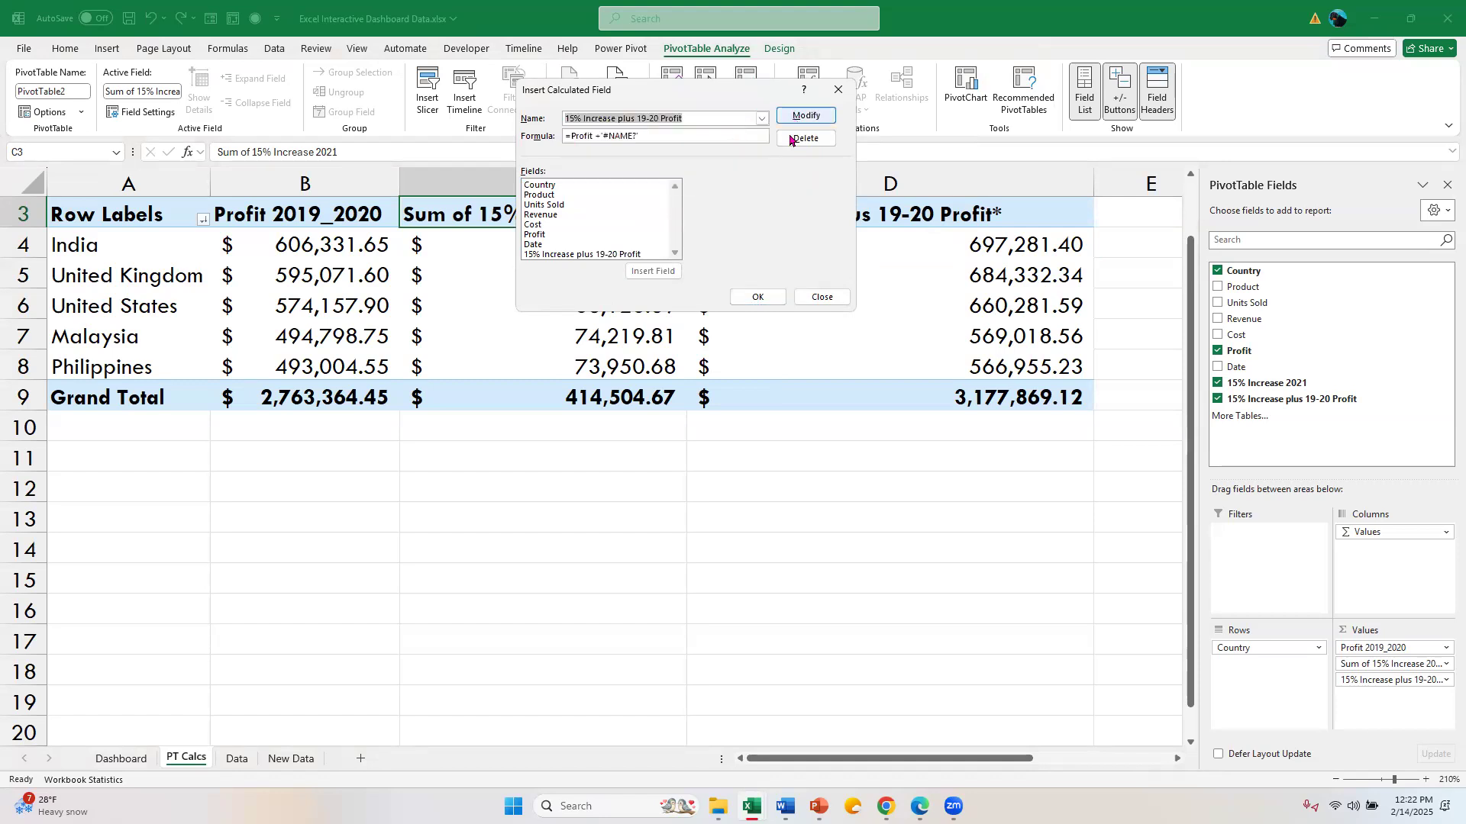
left_click(794, 139)
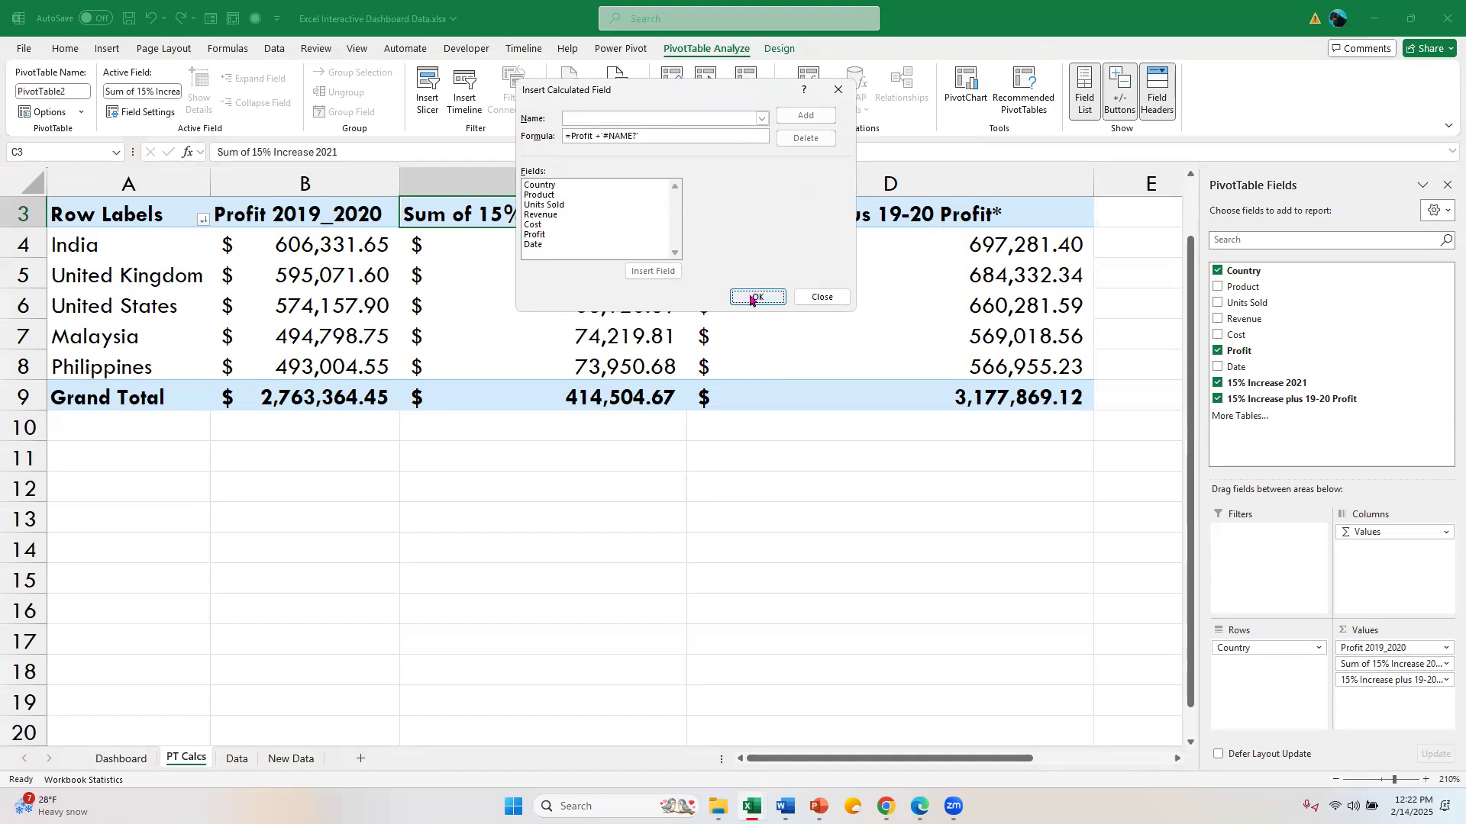
left_click(755, 297)
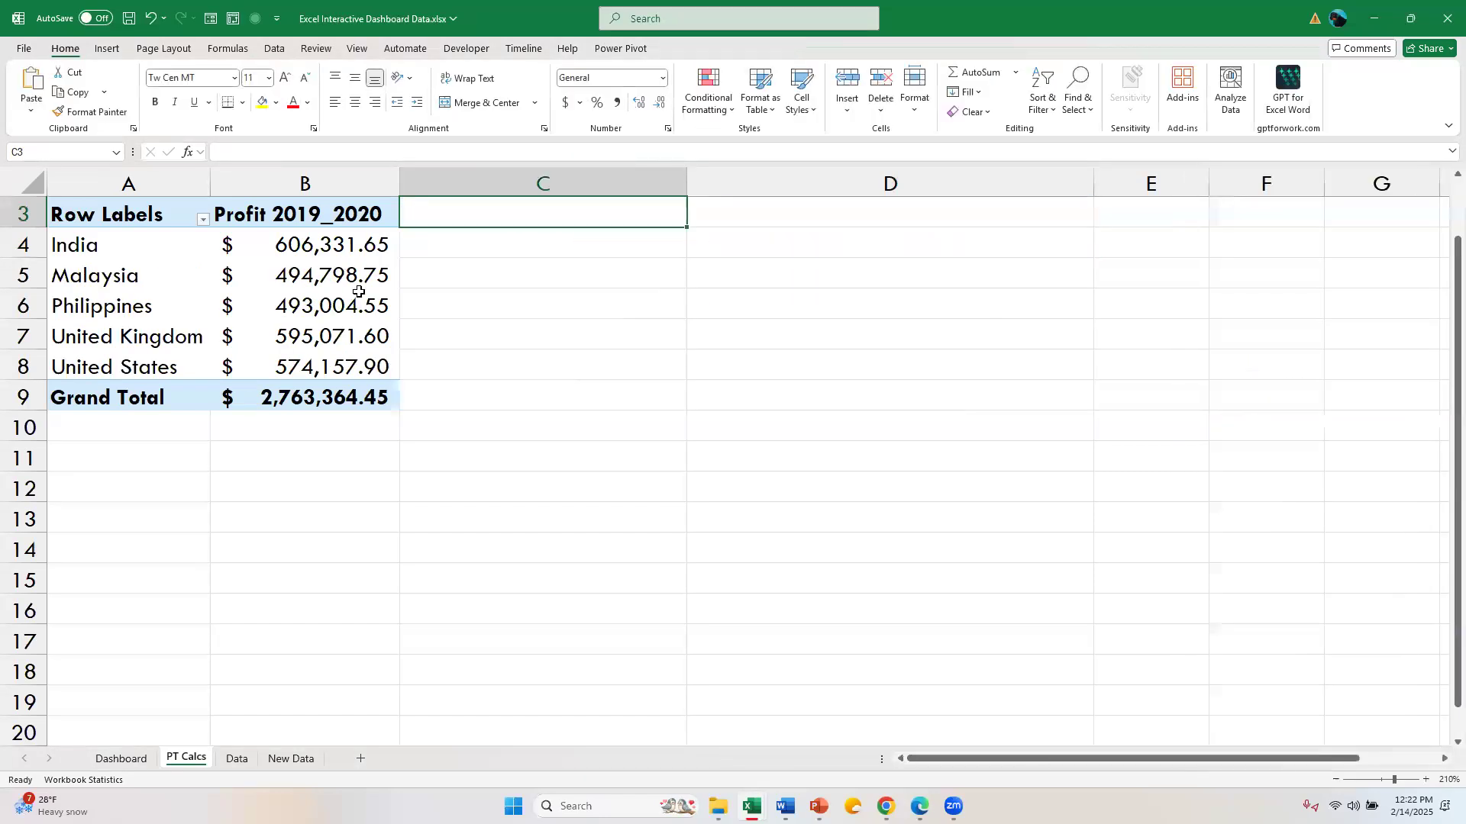
Create a calculated field named 10% Increase in the PivotTable with the formula =Profit*(1+10%).
left_click(304, 238)
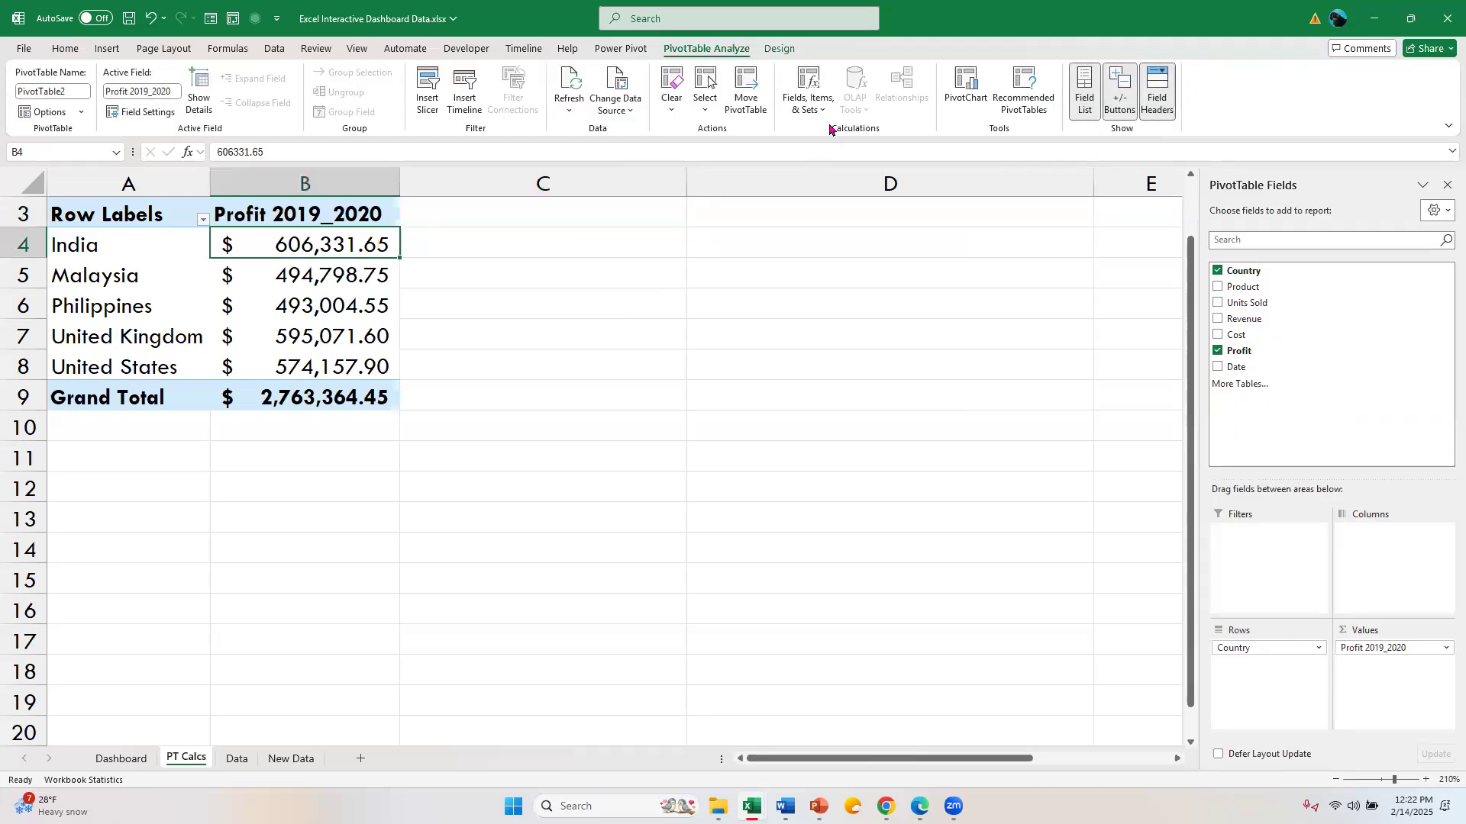
left_click(807, 103)
left_click(854, 142)
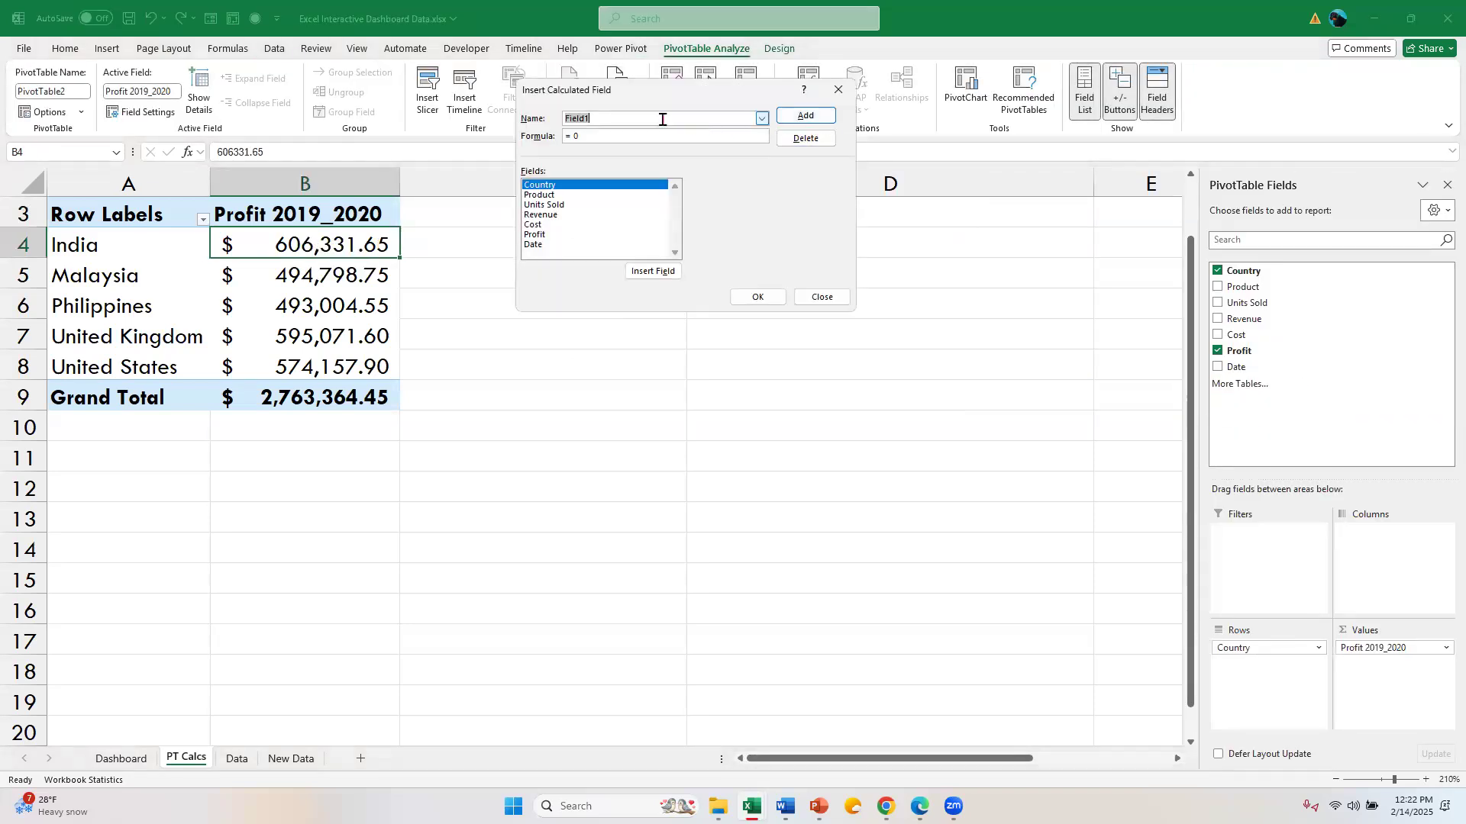
type("10% Increa")
key("BackSpace")
double_click(531, 238)
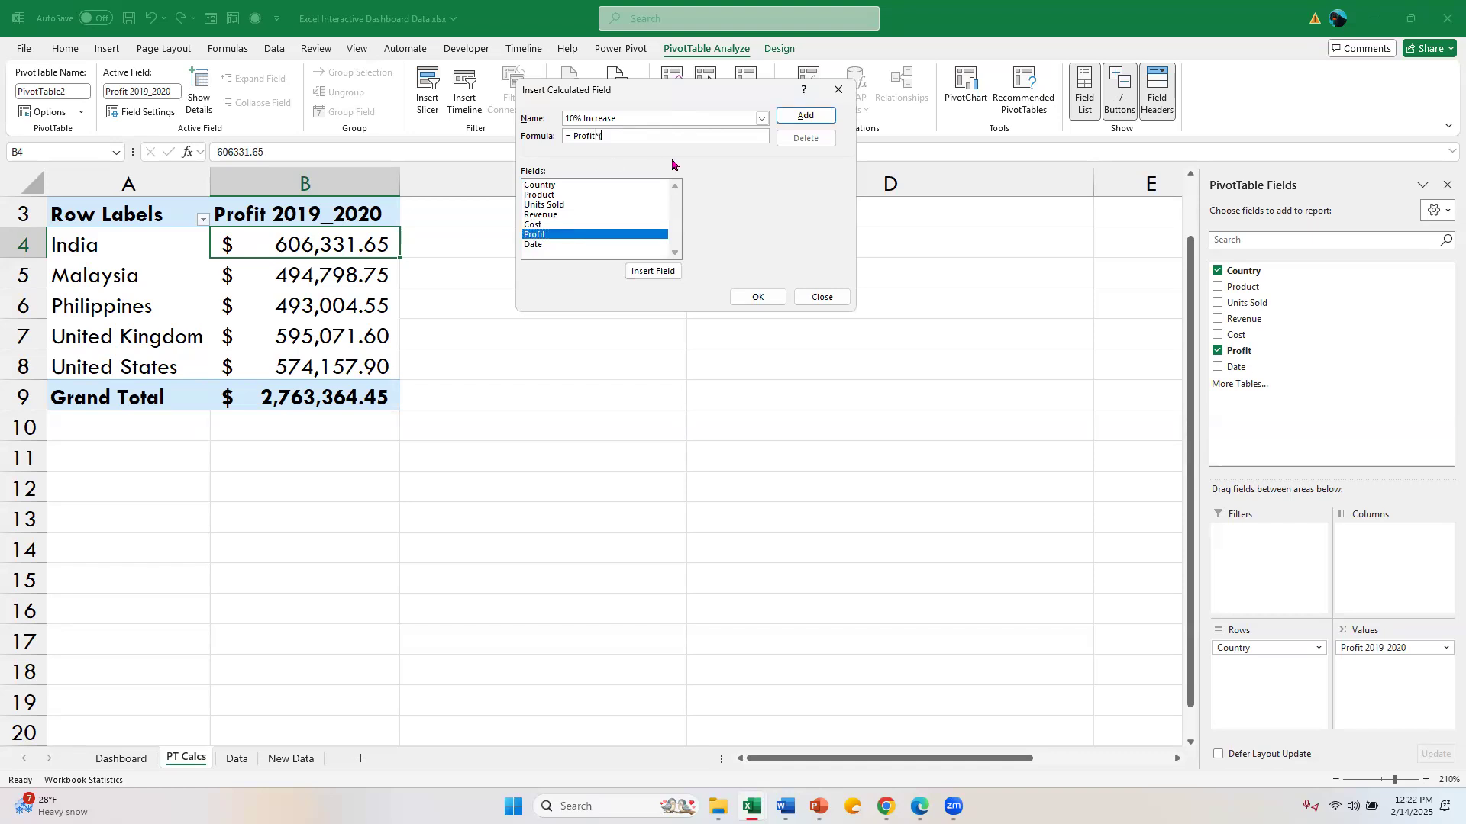
type("*(1+10%")
left_click(758, 297)
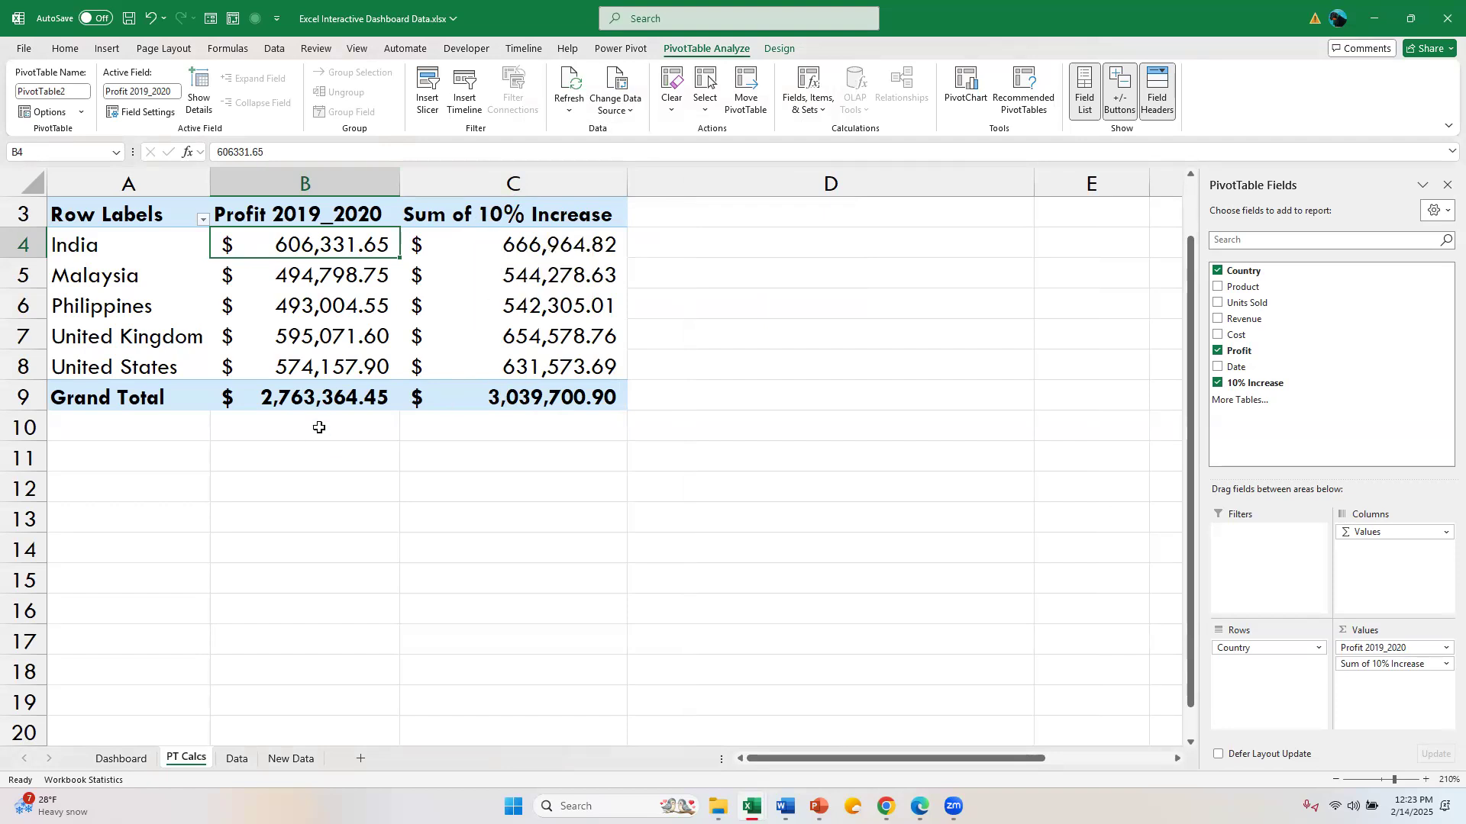
Create a calculated field named 20% Increase in the PivotTable with the formula =Profit*(1+20%).
mouse_move(317, 396)
mouse_move(548, 398)
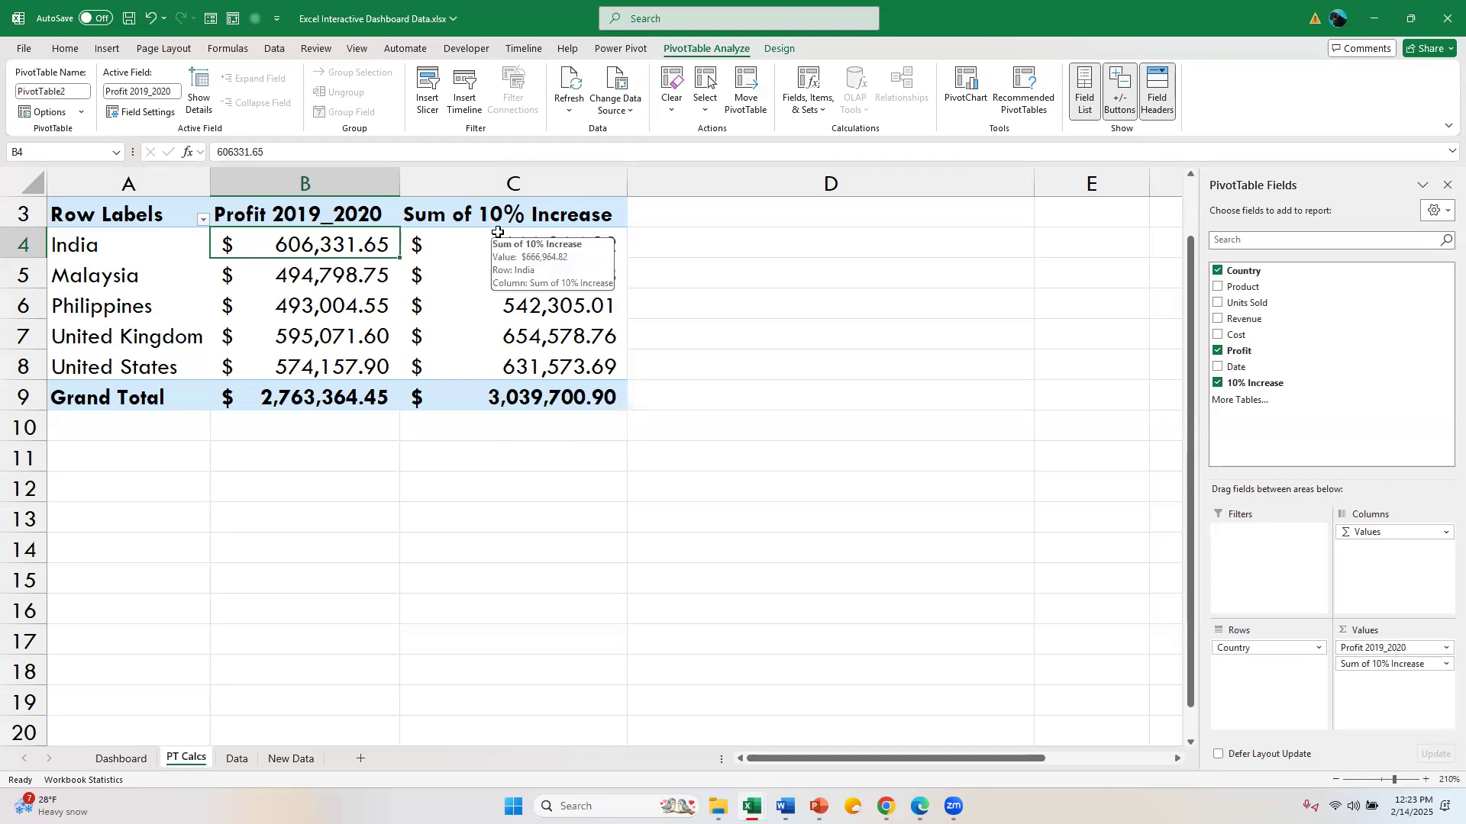
left_click(820, 113)
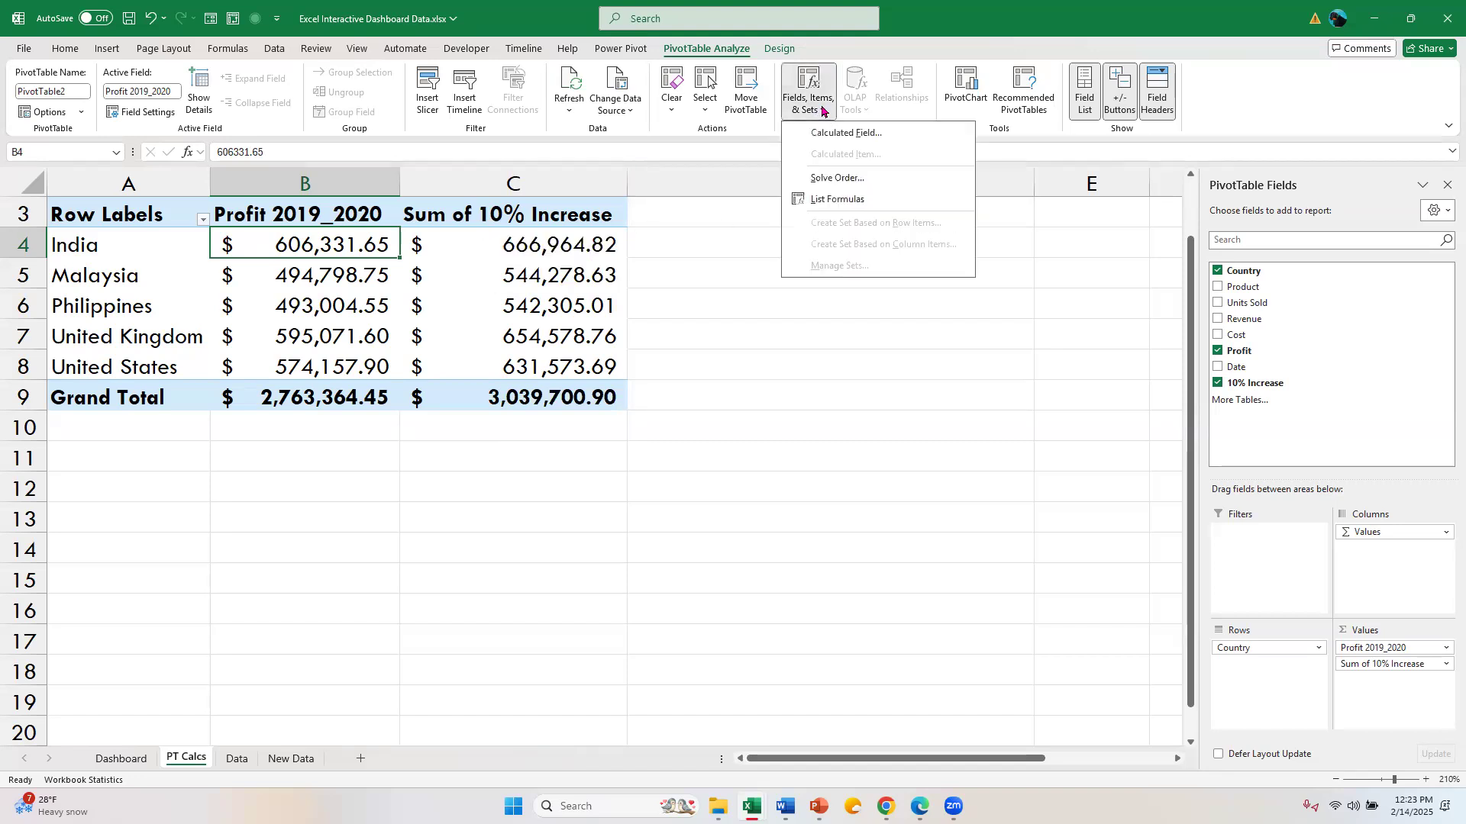
left_click(867, 136)
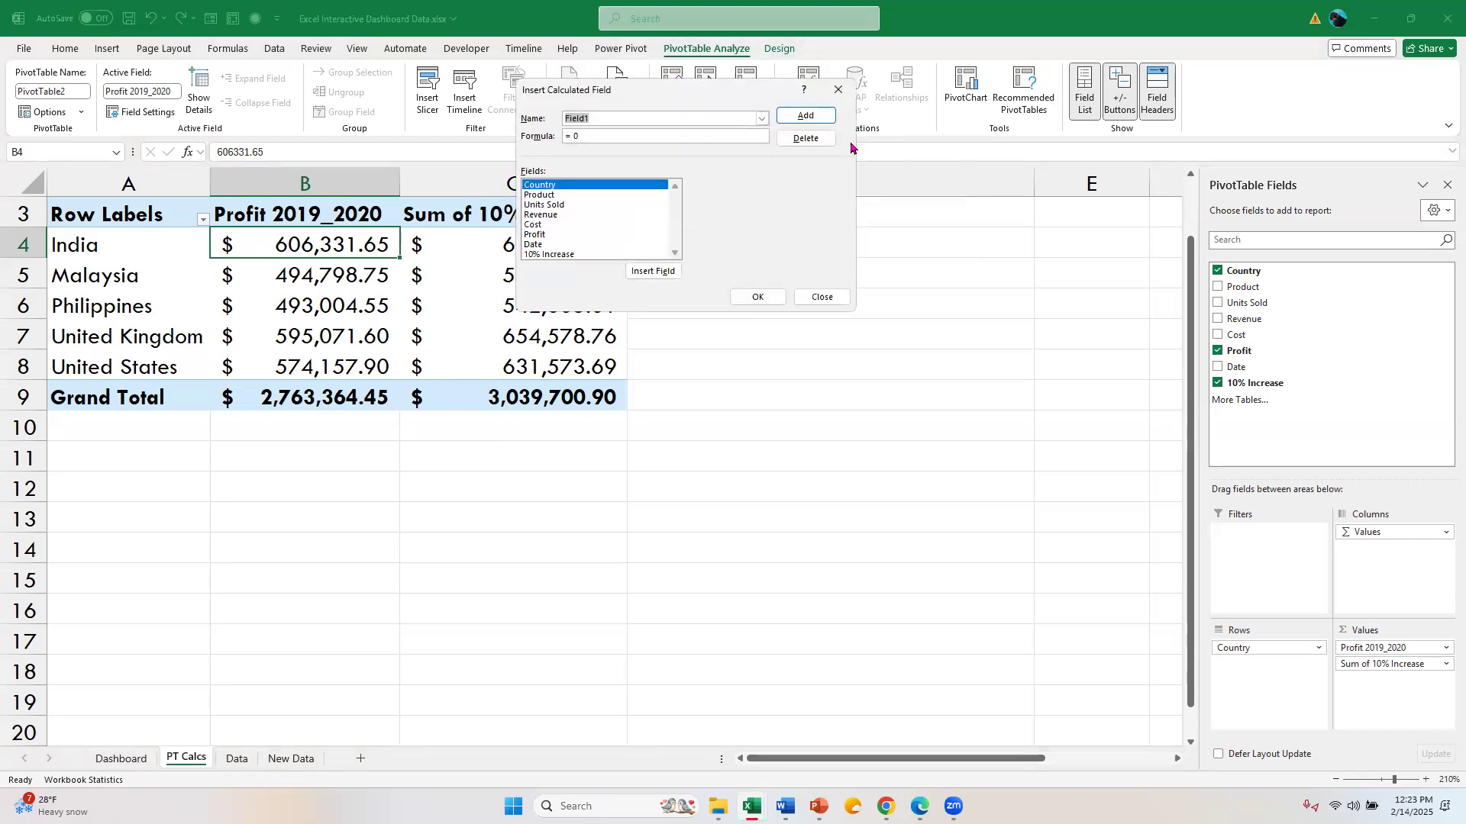
type("20% Incras")
key("BackSpace")
key("BackSpace")
type("ease")
left_click(633, 139)
double_click(534, 234)
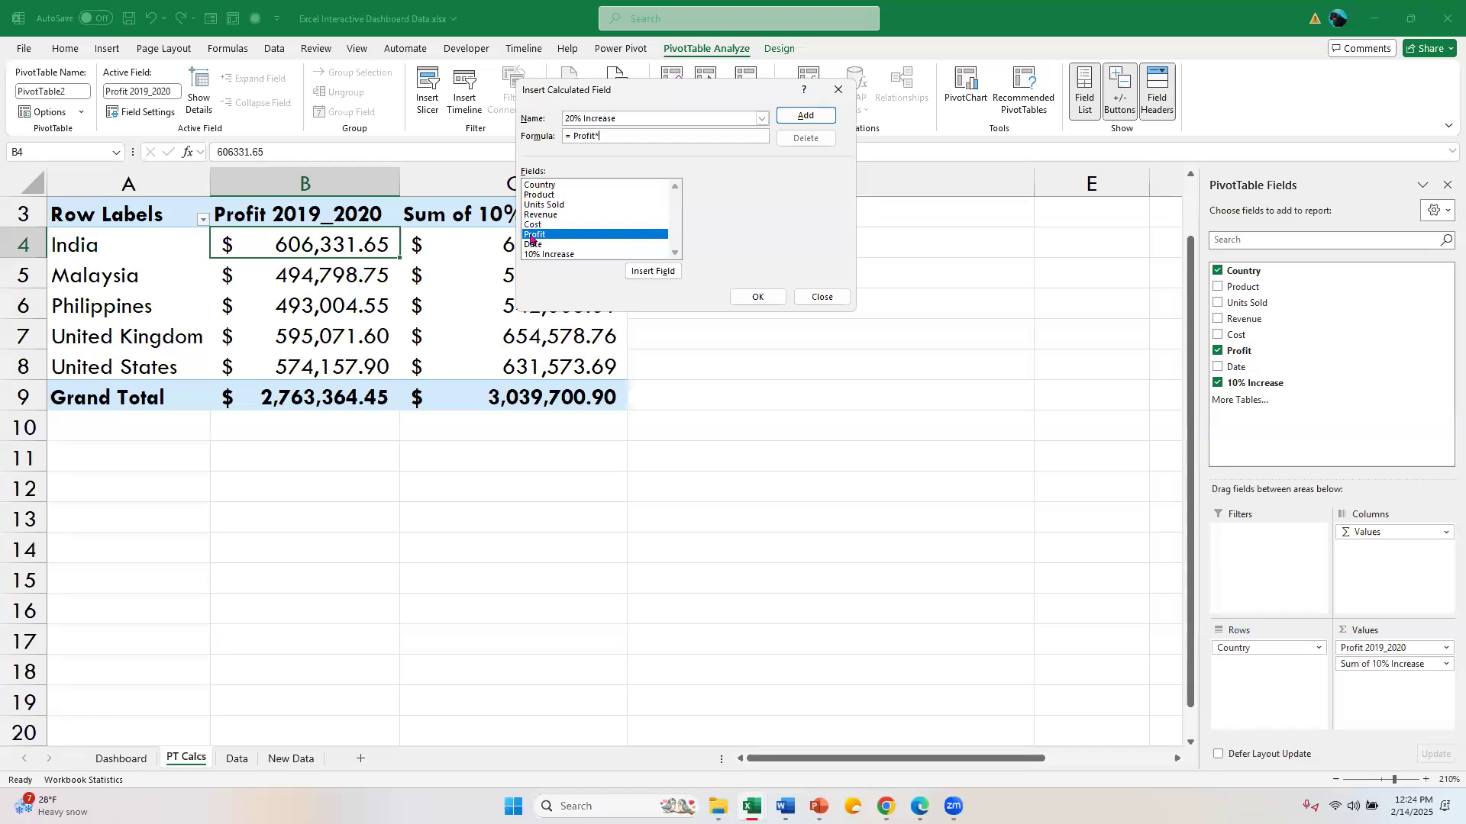
type("*(1+")
type("20%")
left_click(760, 299)
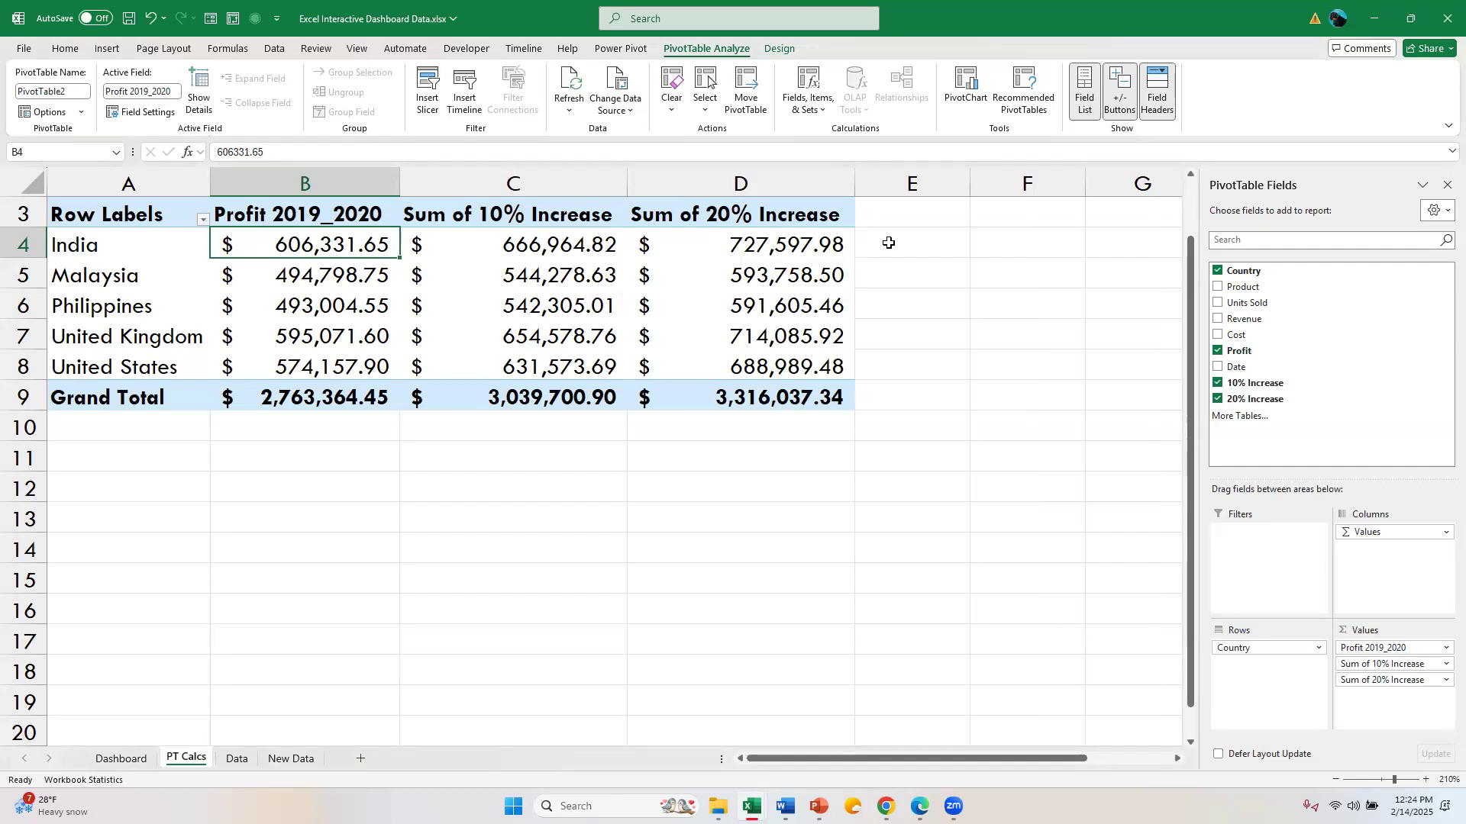
Begin a new calculated field from the 10% Increase definition and name it 15% Increase.
left_click(811, 112)
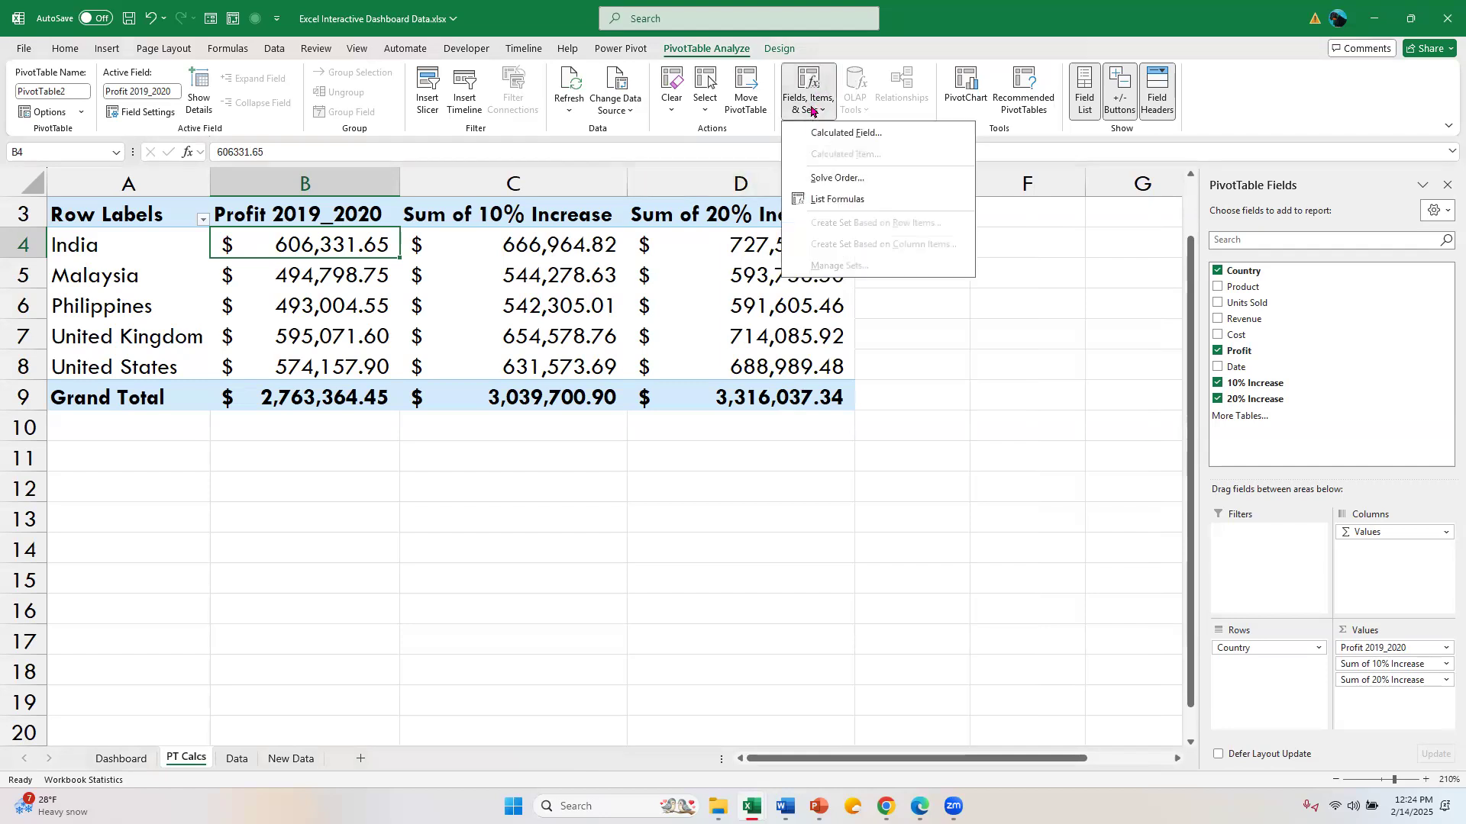
left_click(845, 135)
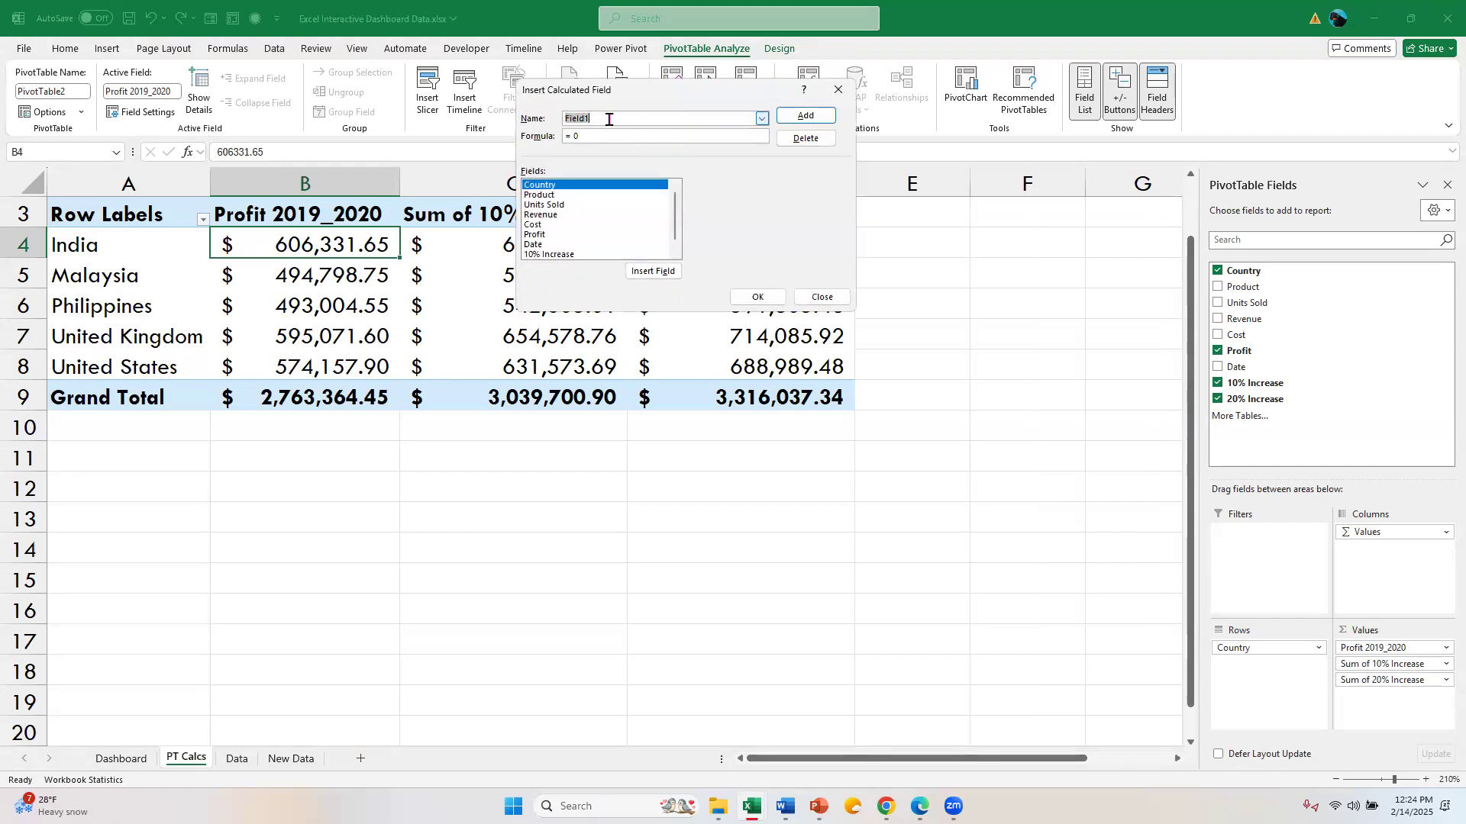
left_click(593, 136)
left_click(548, 245)
left_click(548, 255)
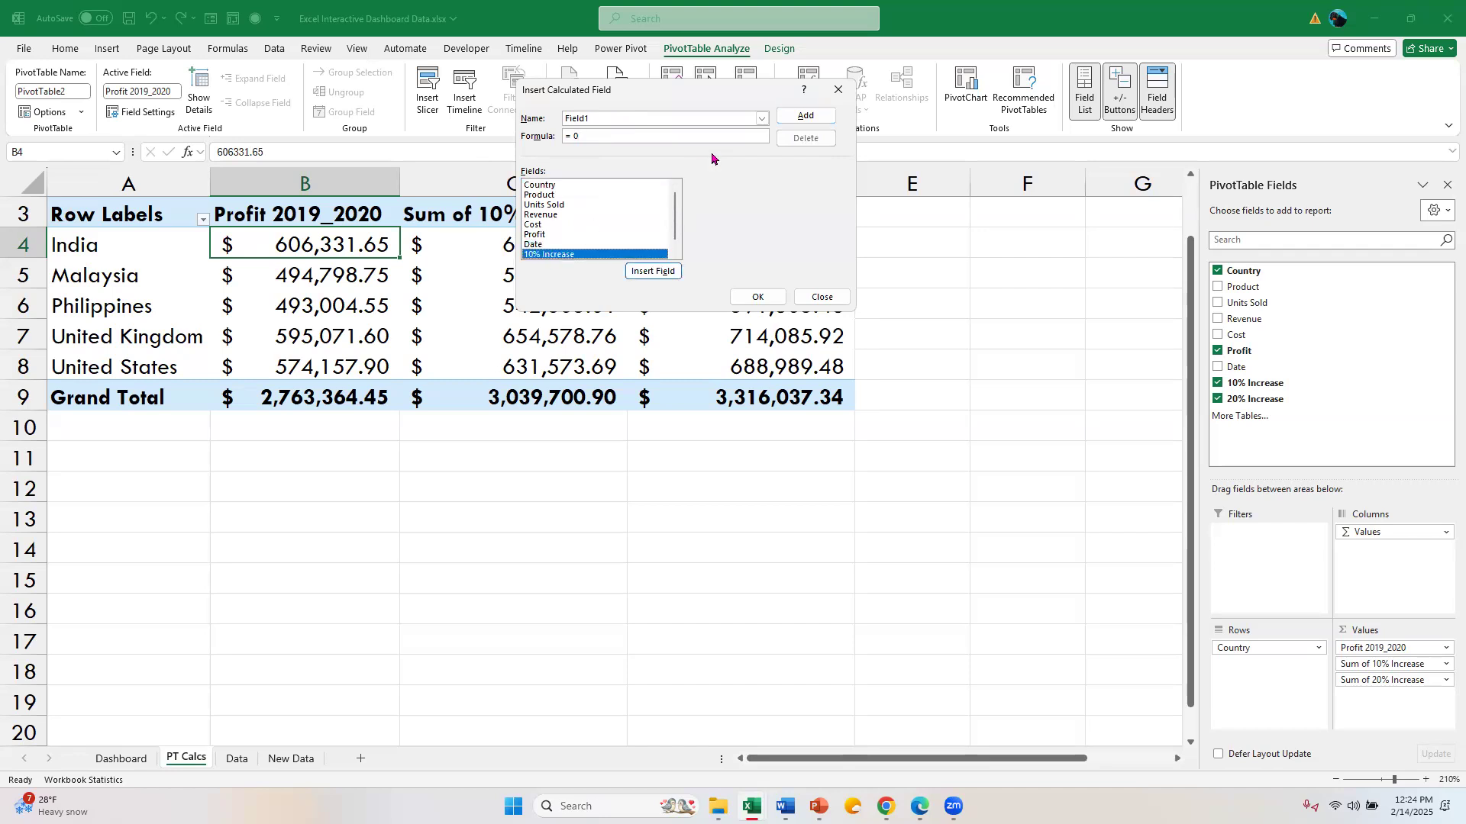
left_click(761, 118)
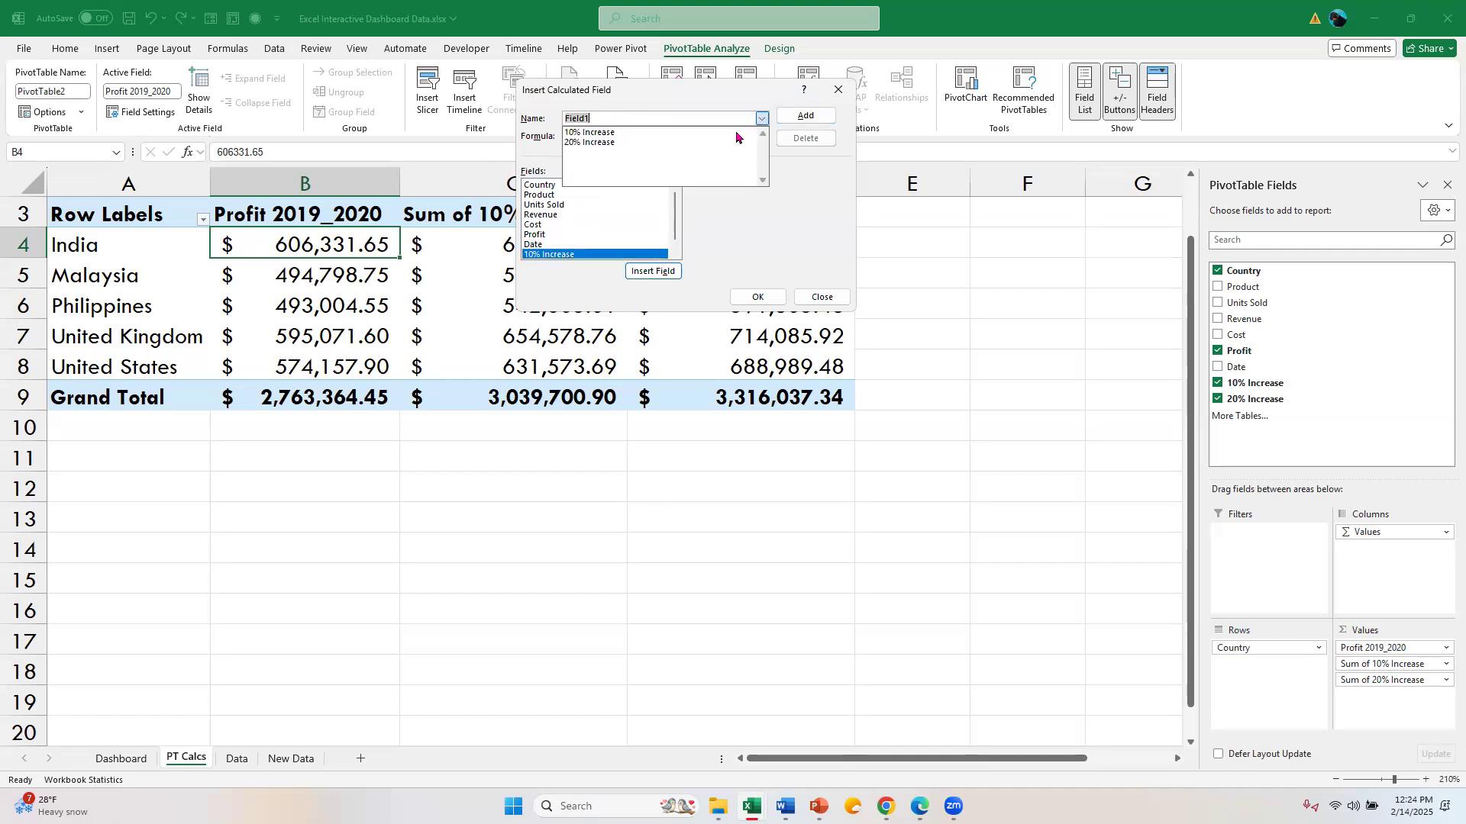
left_click(736, 130)
left_click(796, 118)
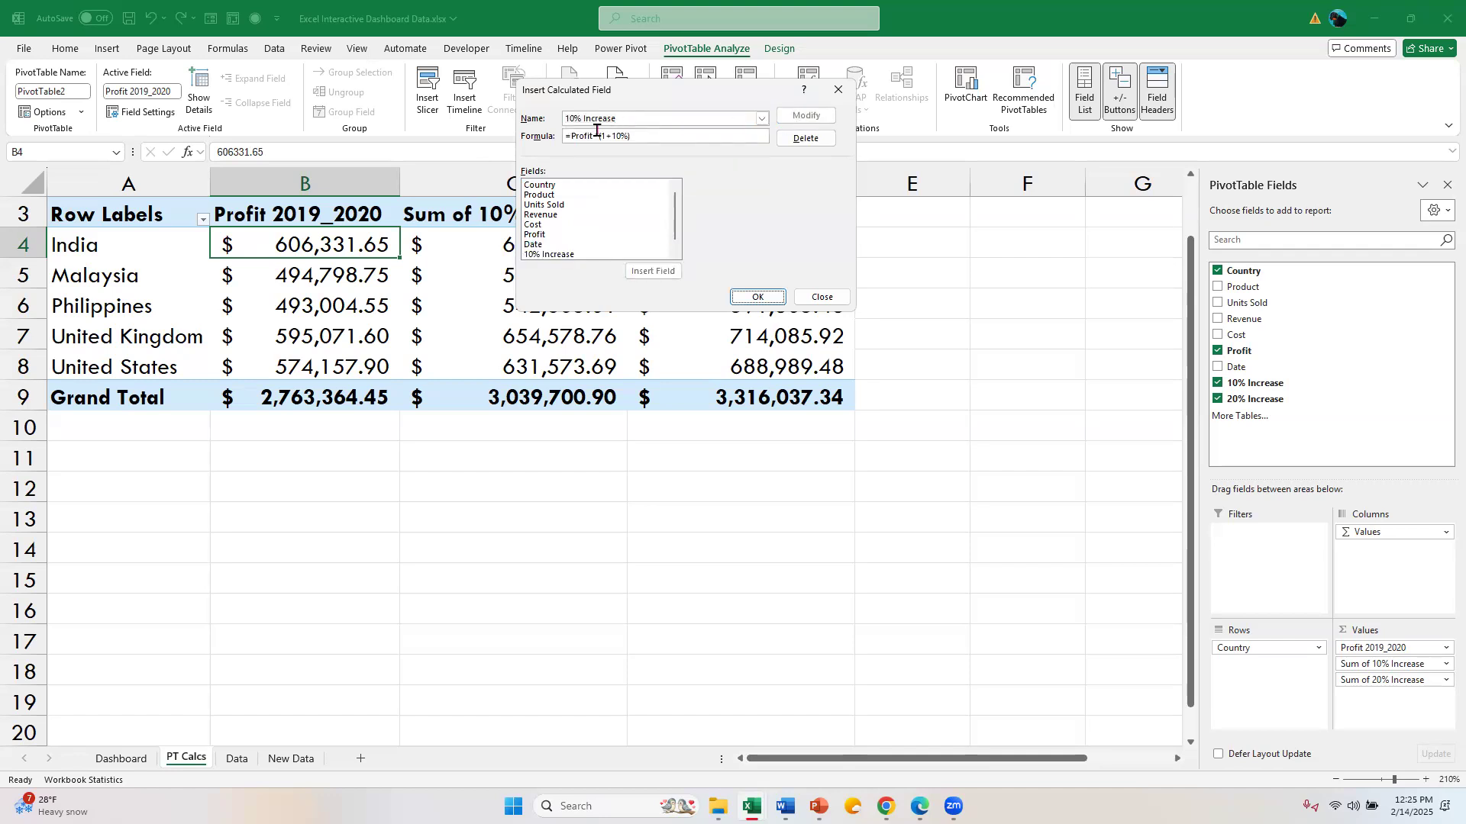
double_click(574, 119)
left_click(575, 119)
key("BackSpace")
type("5")
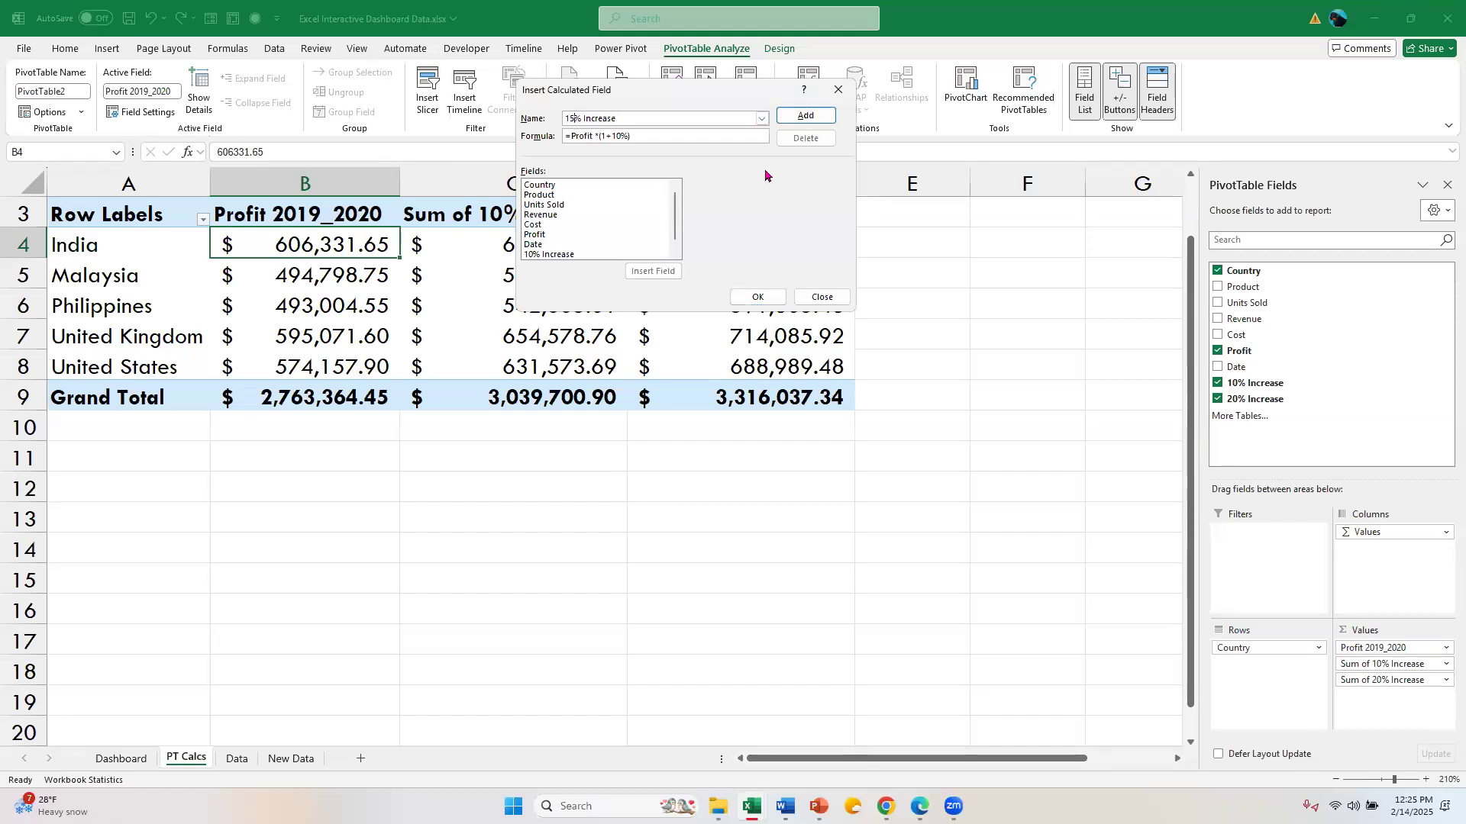
Set the 15% Increase field's formula to =Profit*(1+15%) and add the field to the PivotTable.
left_click(619, 136)
key("BackSpace")
type("5")
left_click(802, 118)
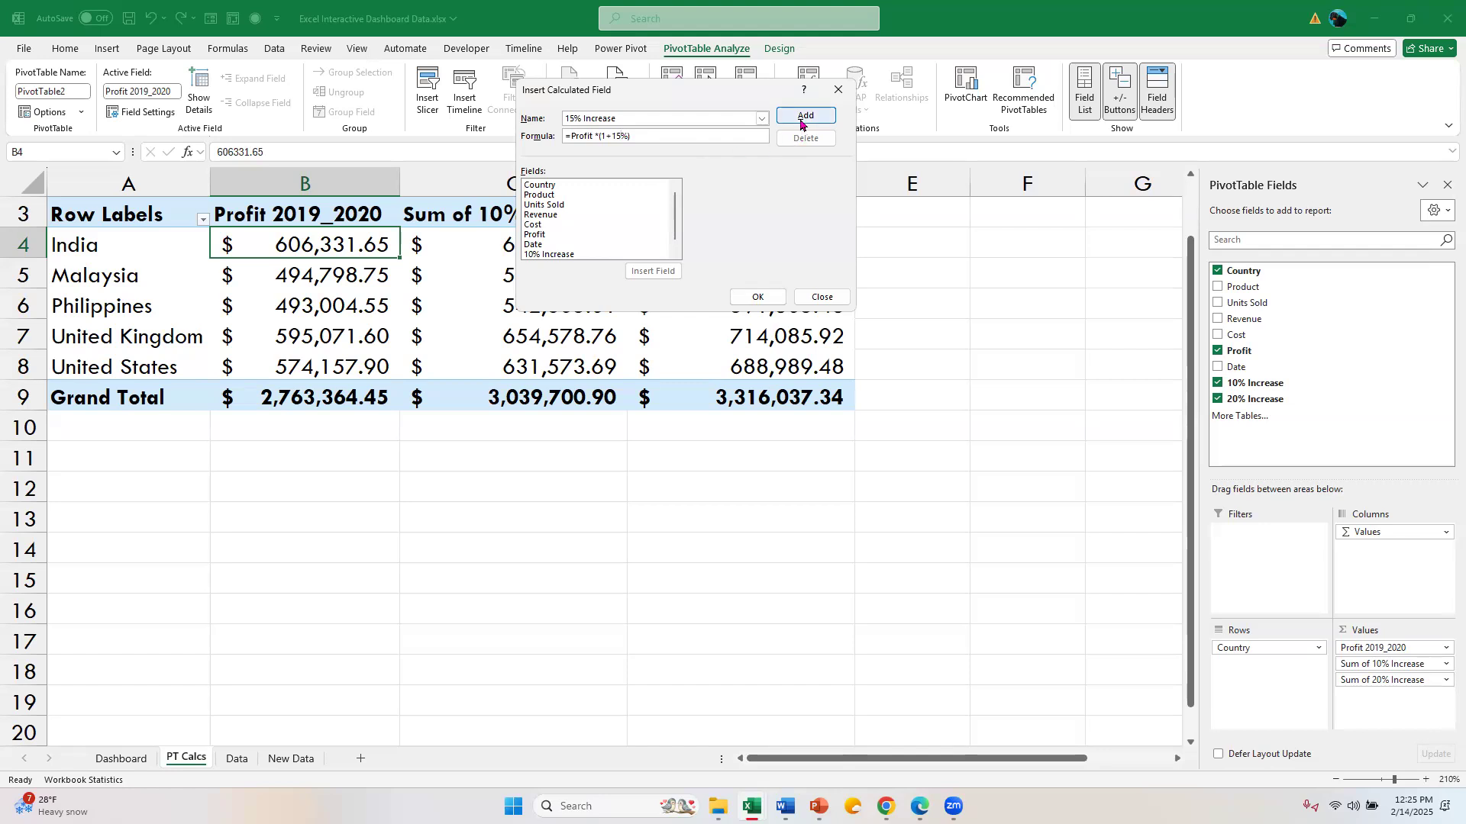
left_click(757, 297)
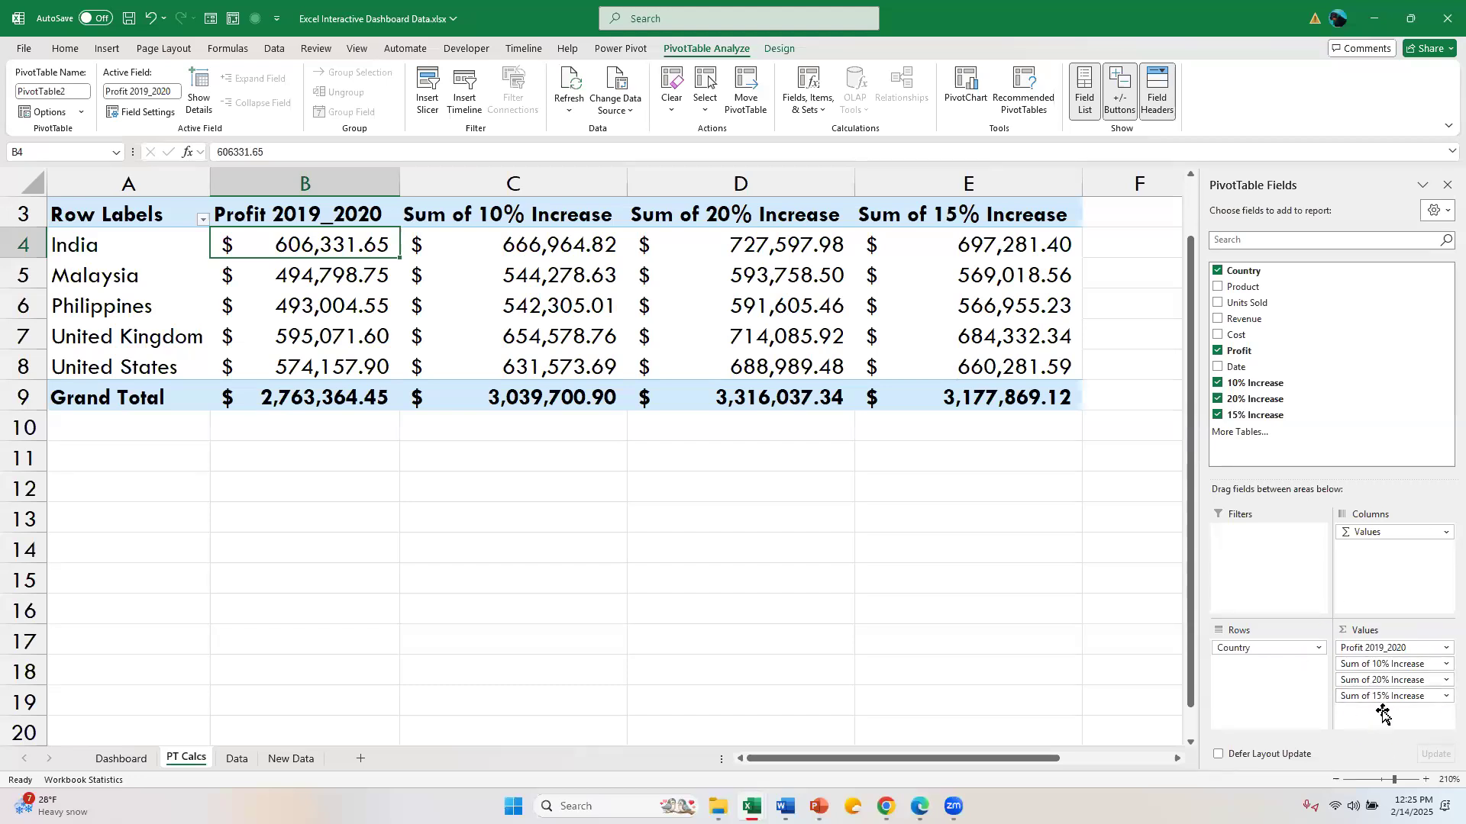
Reorder the PivotTable values so Sum of 15% Increase sits between Sum of 10% Increase and Sum of 20% Increase.
left_click_drag(1391, 697, 1391, 680)
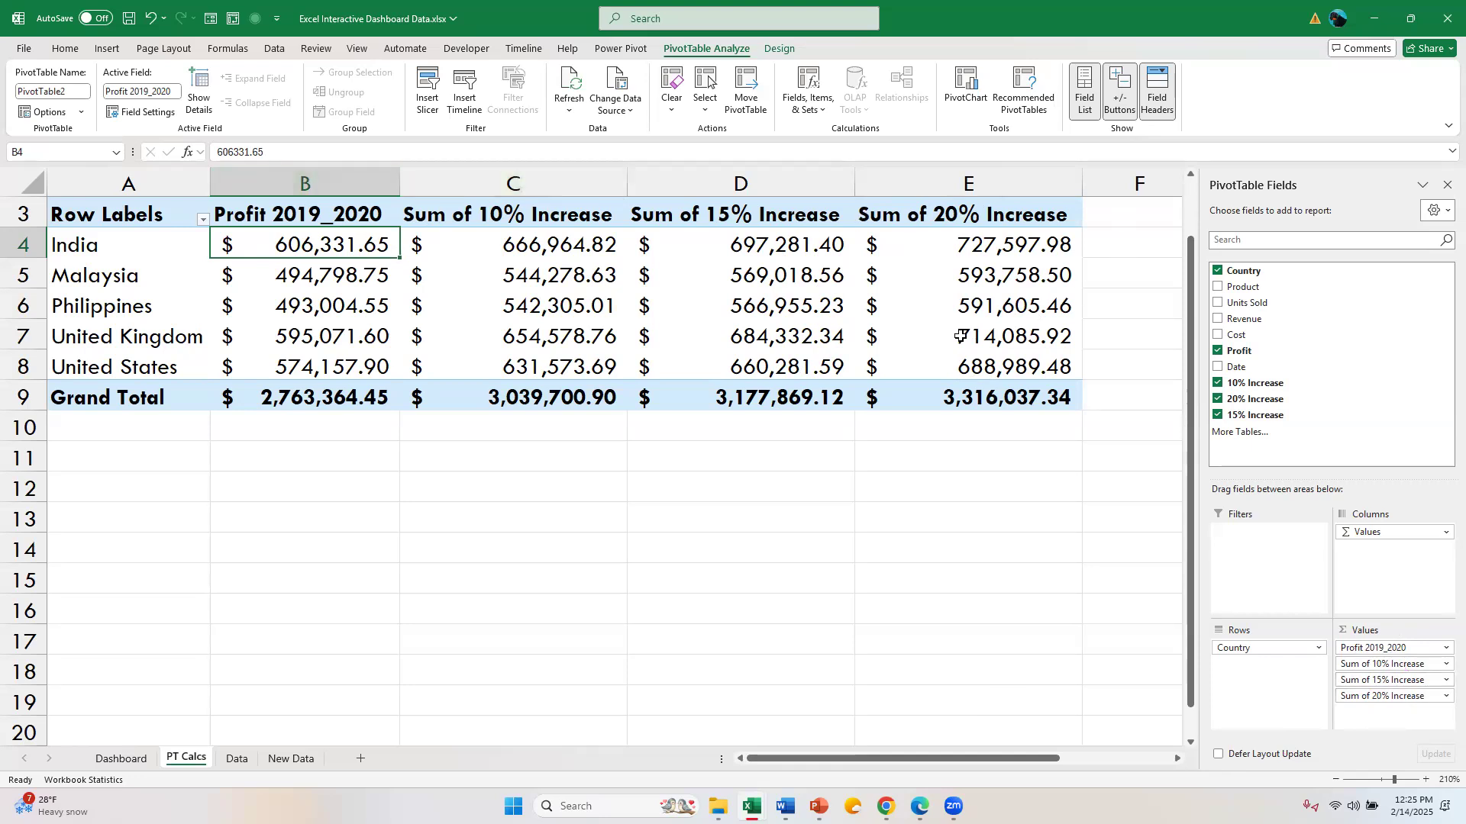
mouse_move(661, 327)
mouse_move(330, 241)
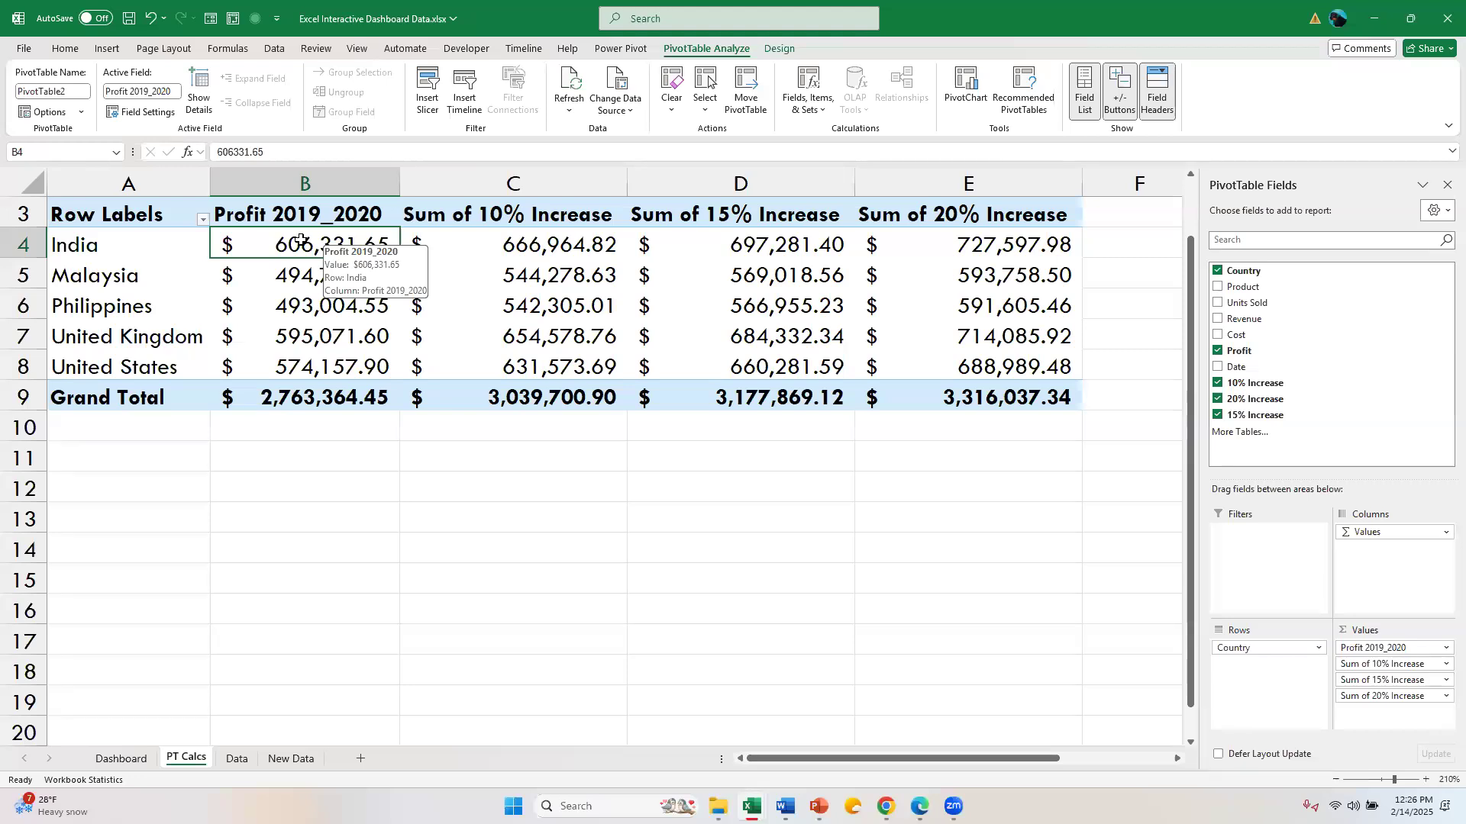
Hide the PT Calcs worksheet and select cell A7 on the Data sheet.
right_click(181, 765)
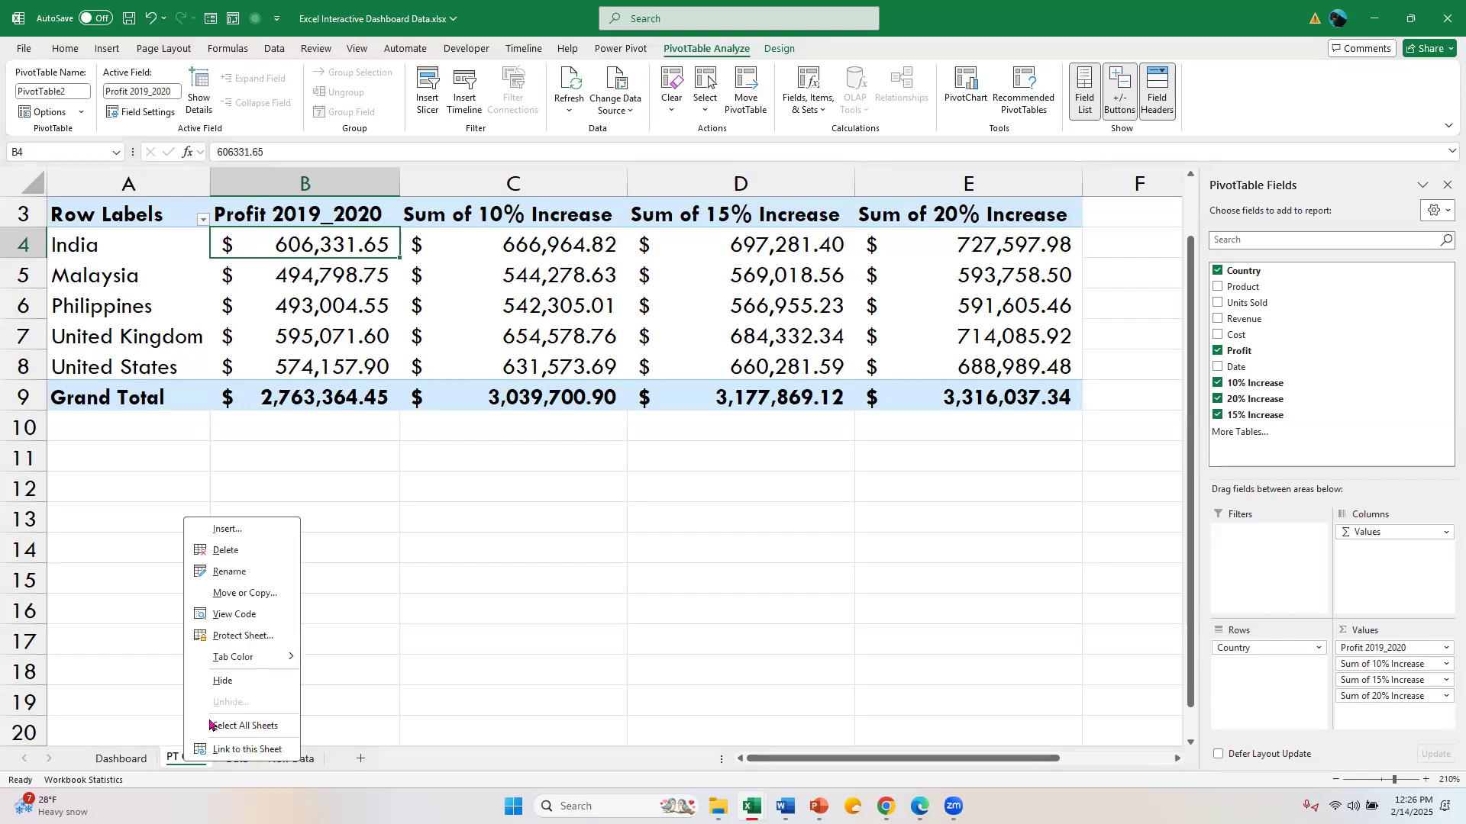
left_click(218, 681)
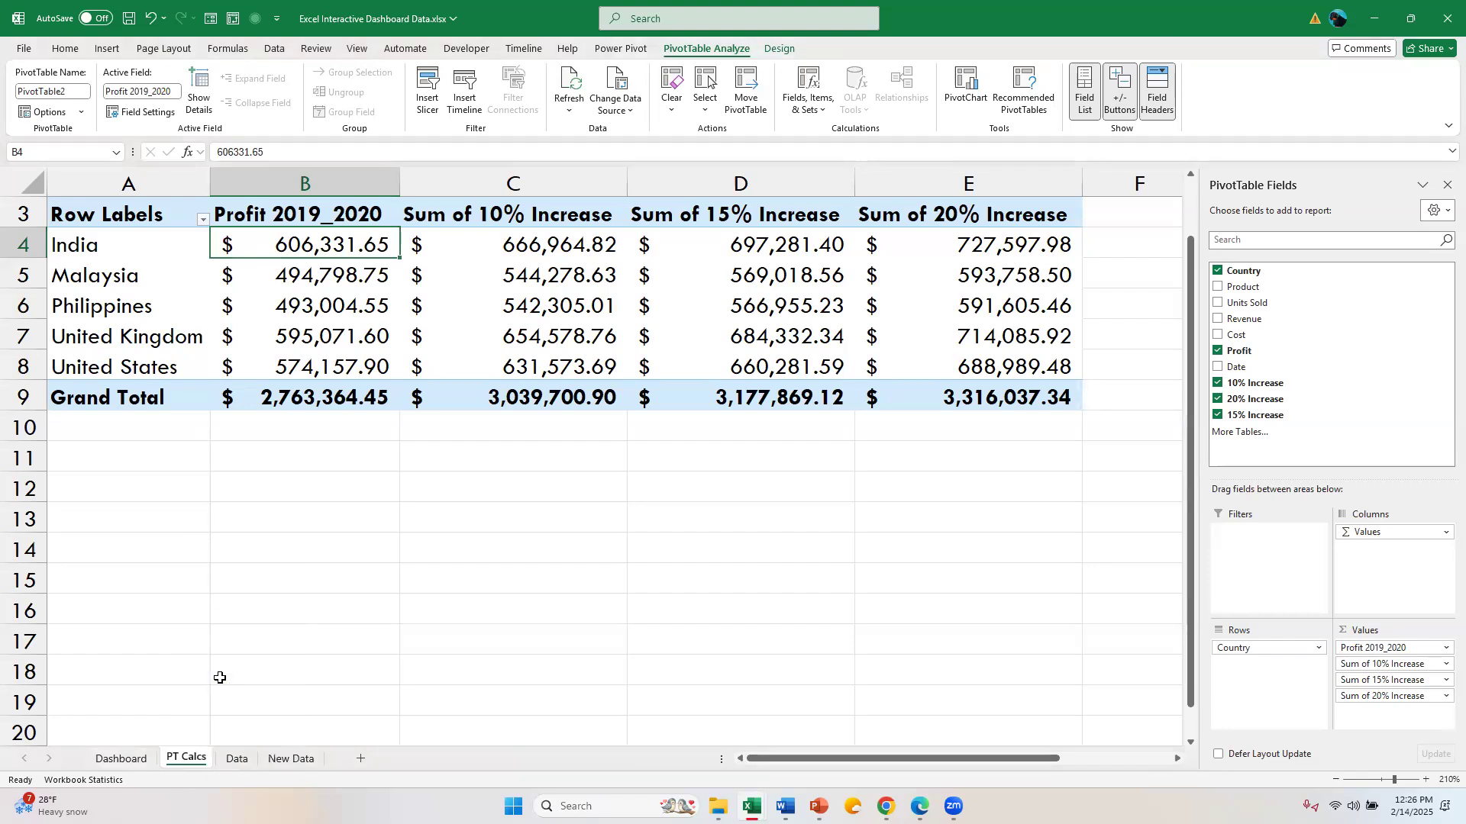
left_click(191, 363)
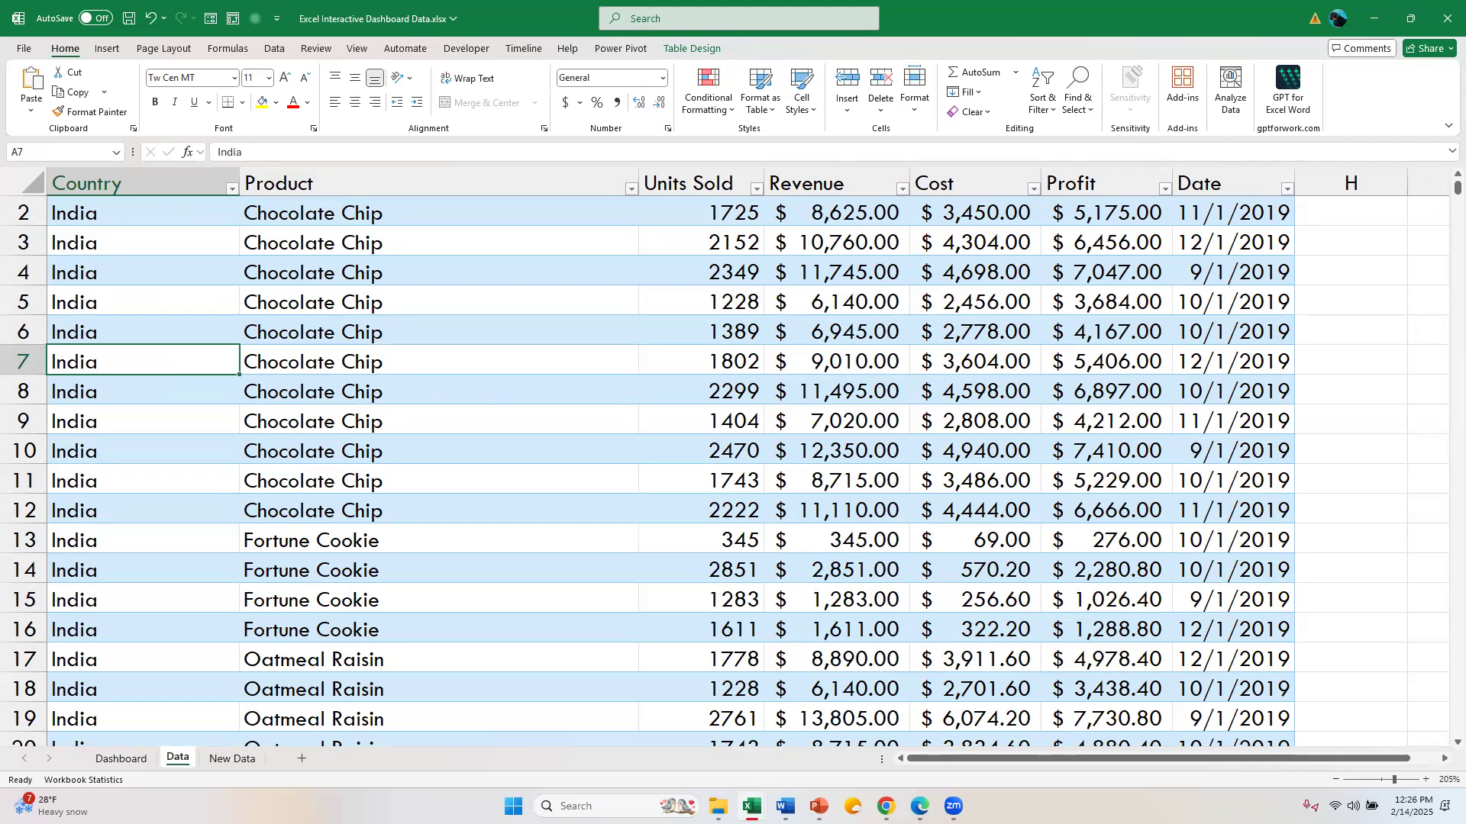
Switch to PowerPoint and bring up the Dyanmic Dashboards.pptx presentation.
key("alt+Tab")
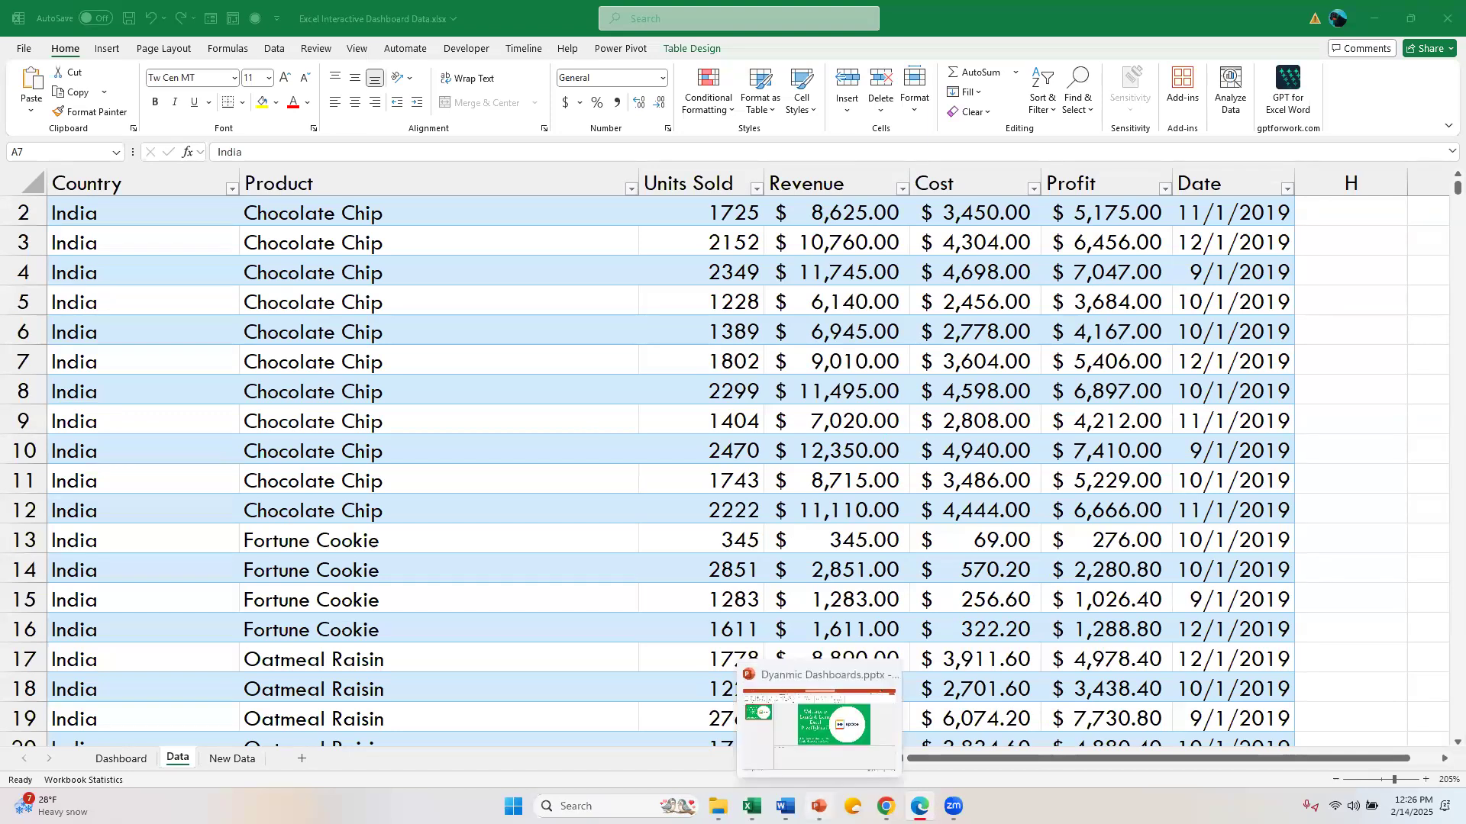
left_click(819, 806)
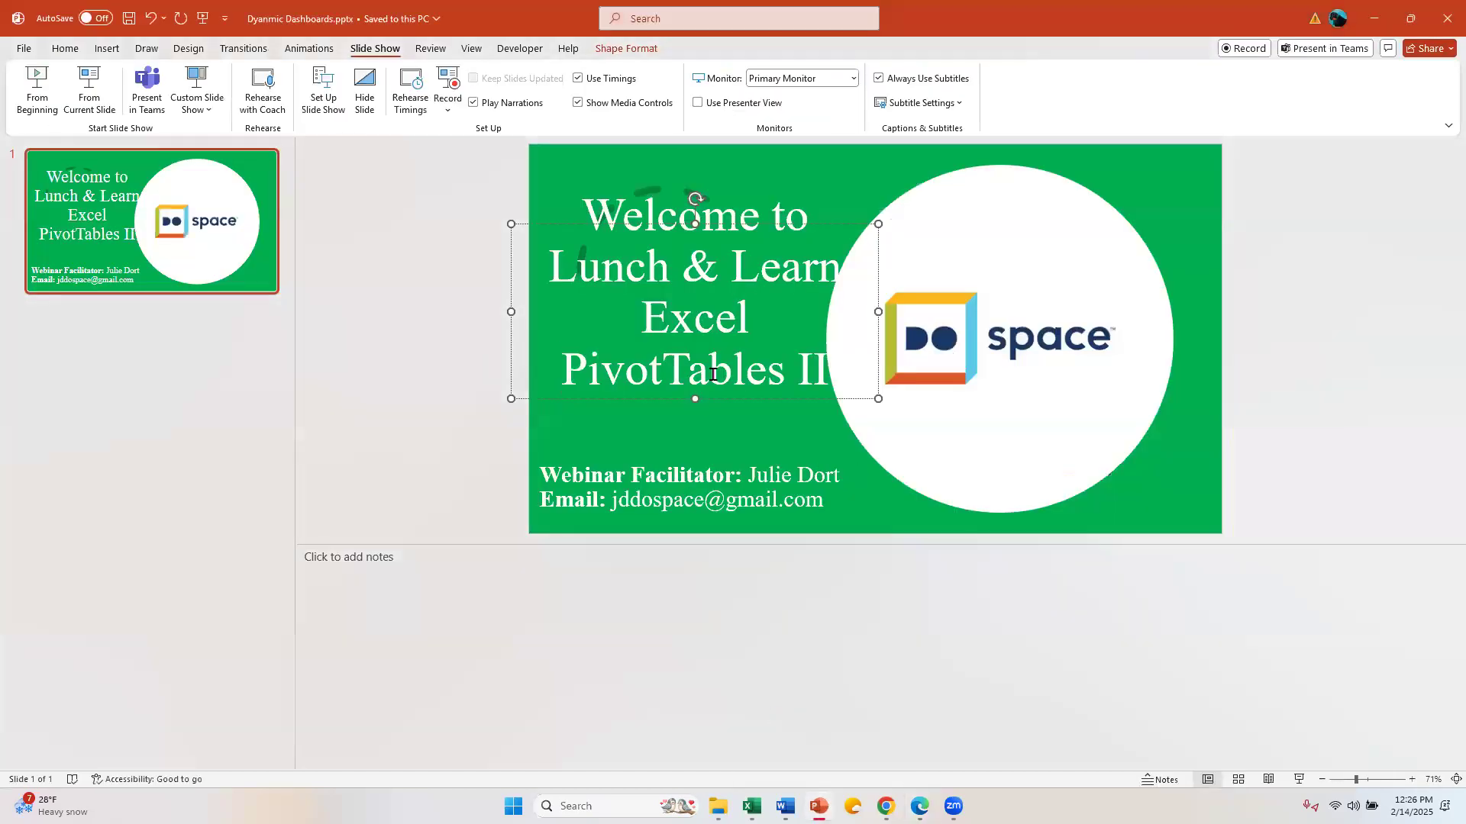
Leave the presentation and switch to the Word document holding the contact's name and e-mail address.
left_click(1374, 17)
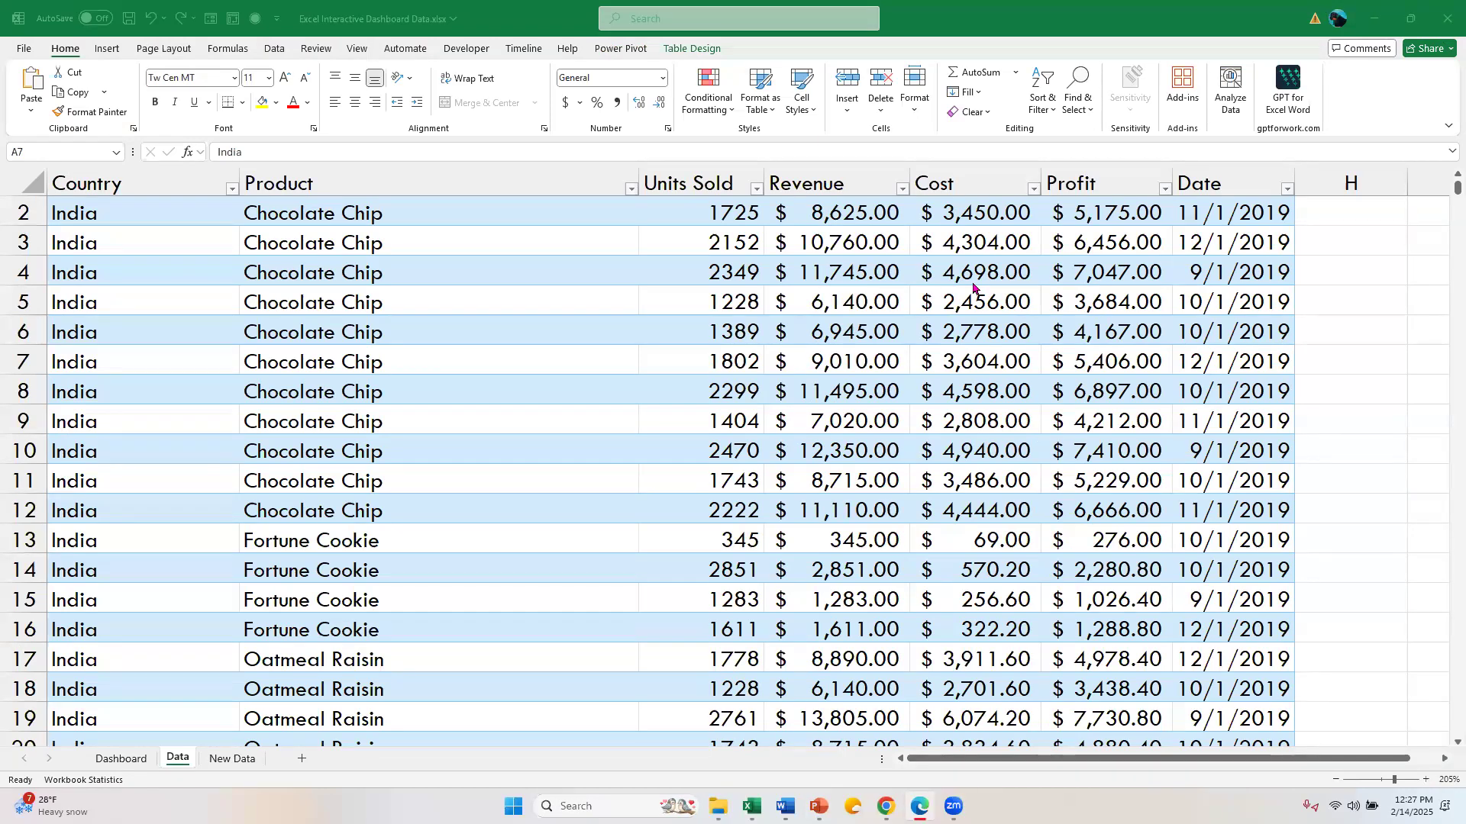
mouse_move(786, 807)
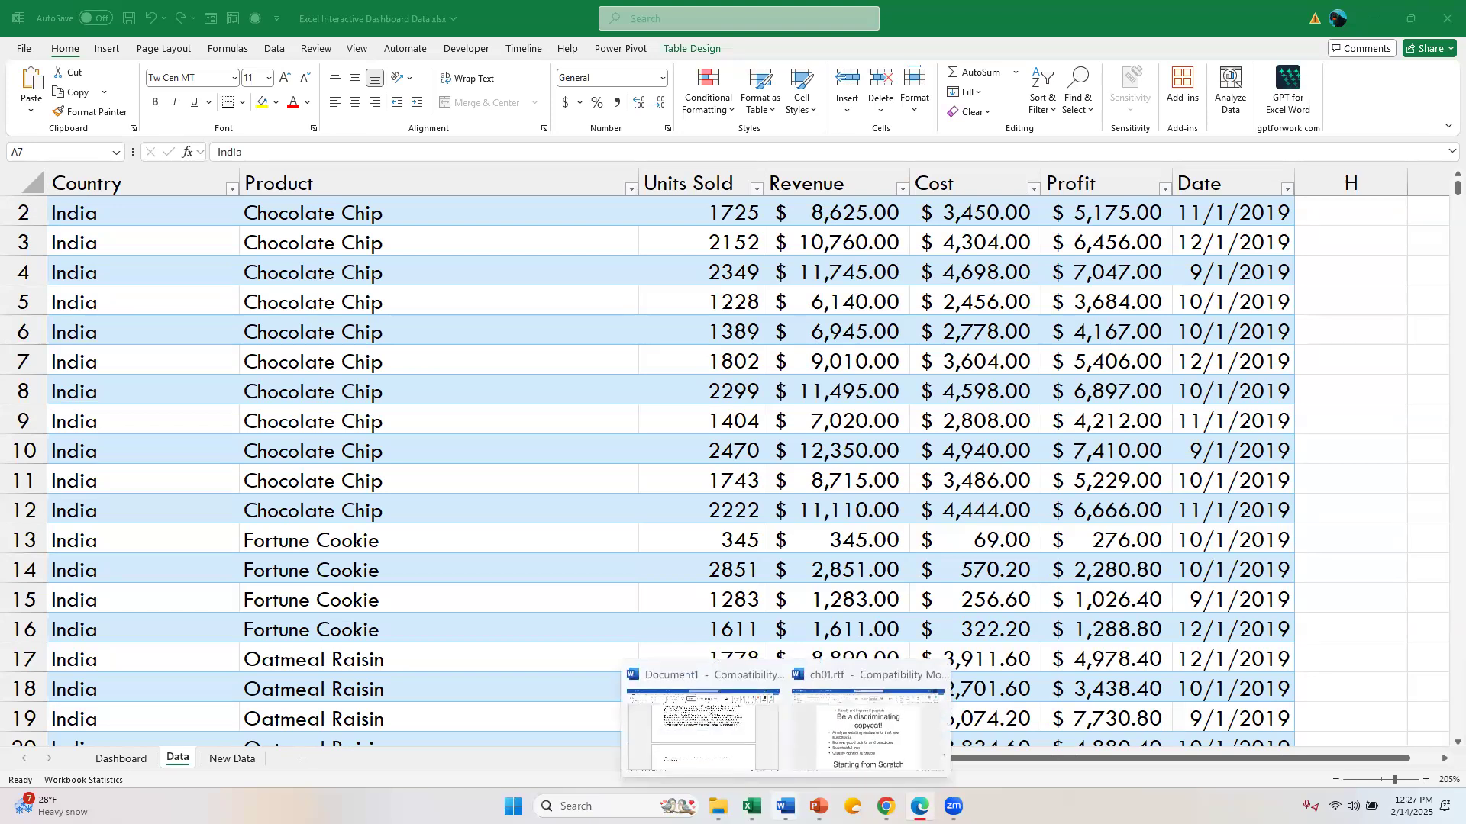
left_click(858, 740)
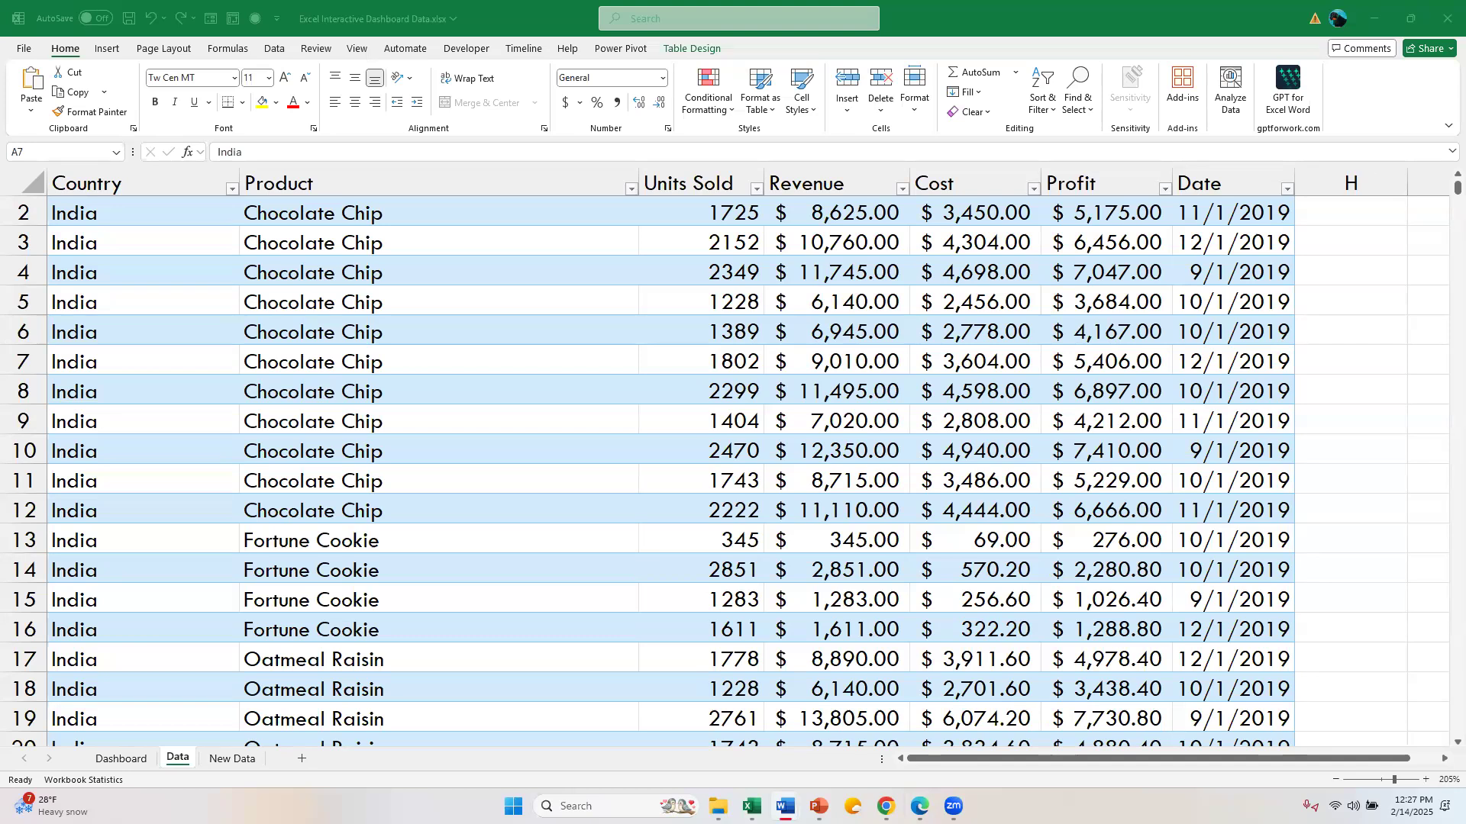
key("alt+Tab")
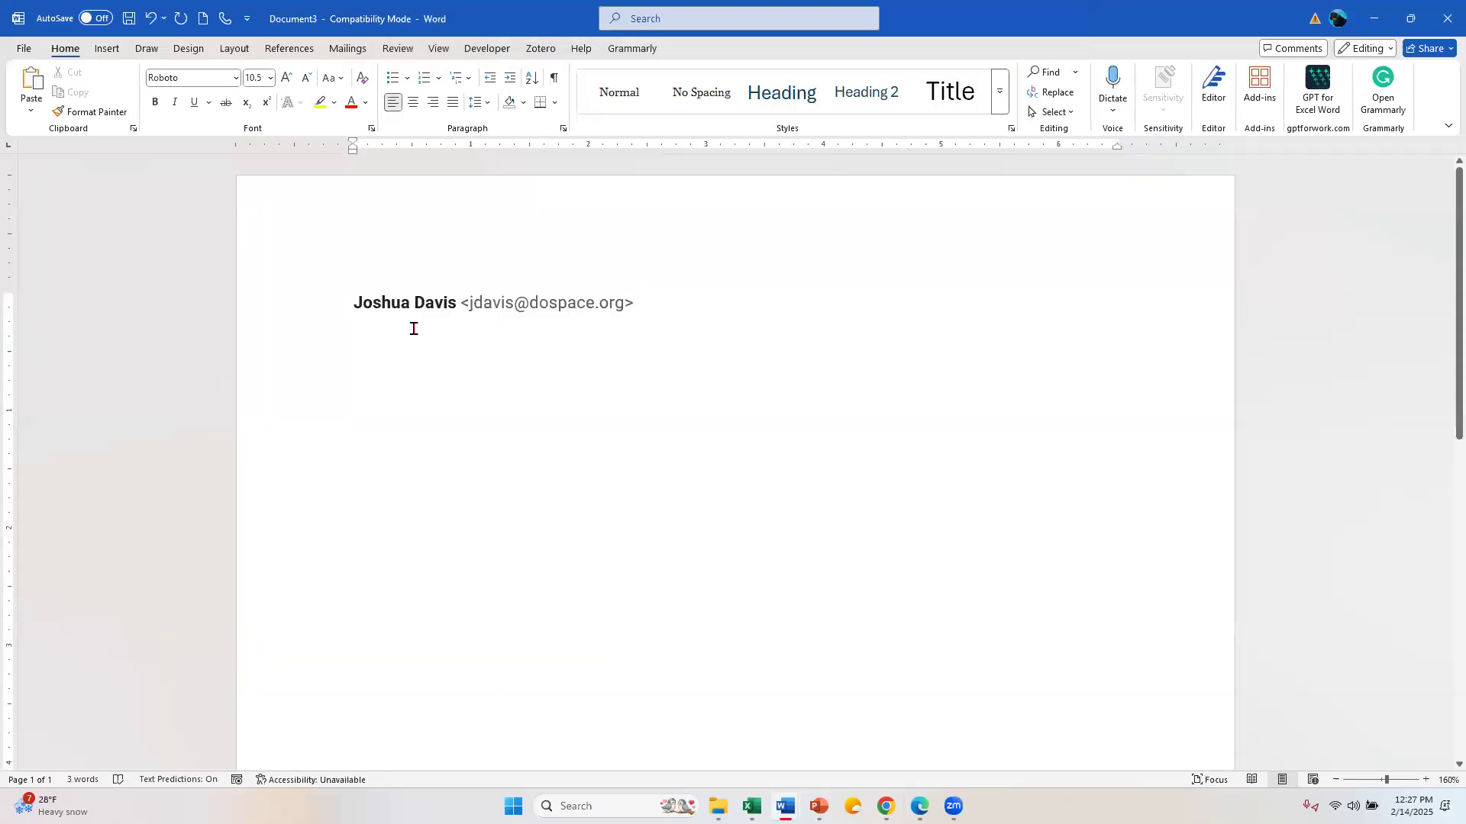
Shorten the contact's first name in the contact line of the document.
left_click(414, 303)
key("BackSpace")
key("BackSpace")
key("BackSpace")
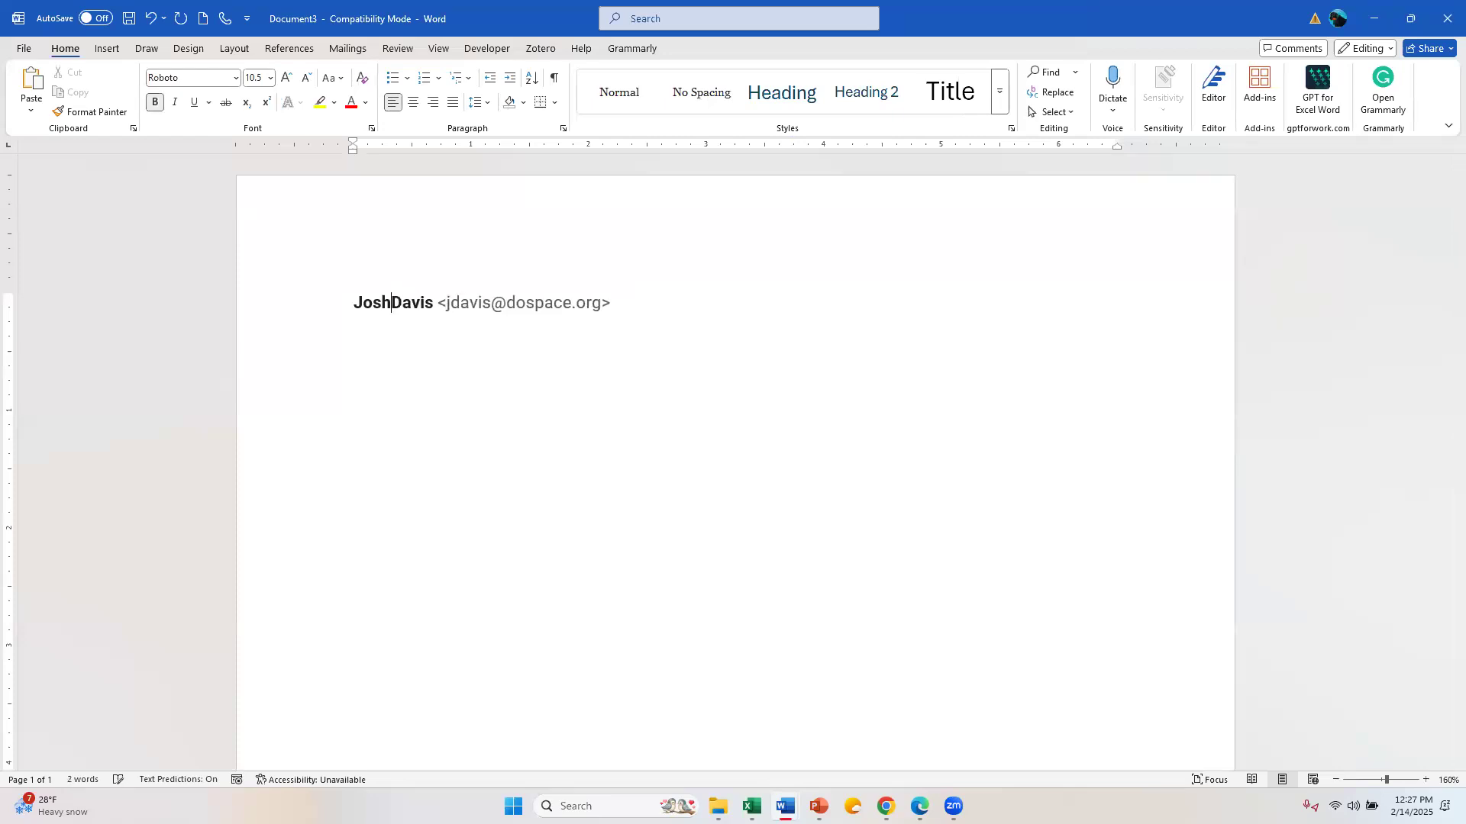
key("End")
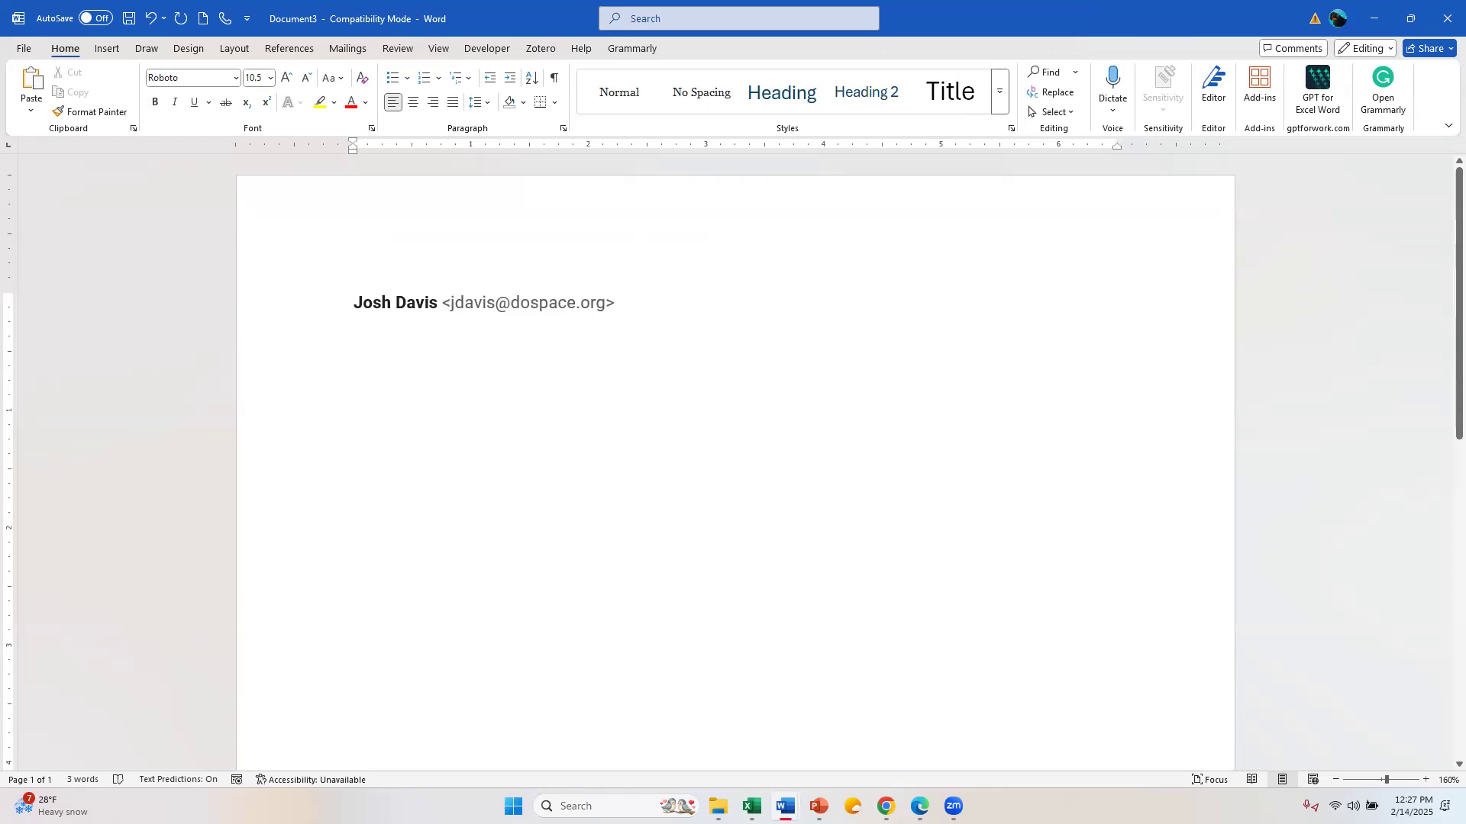
Increase the font size of the whole contact line to 20.
left_click(295, 314)
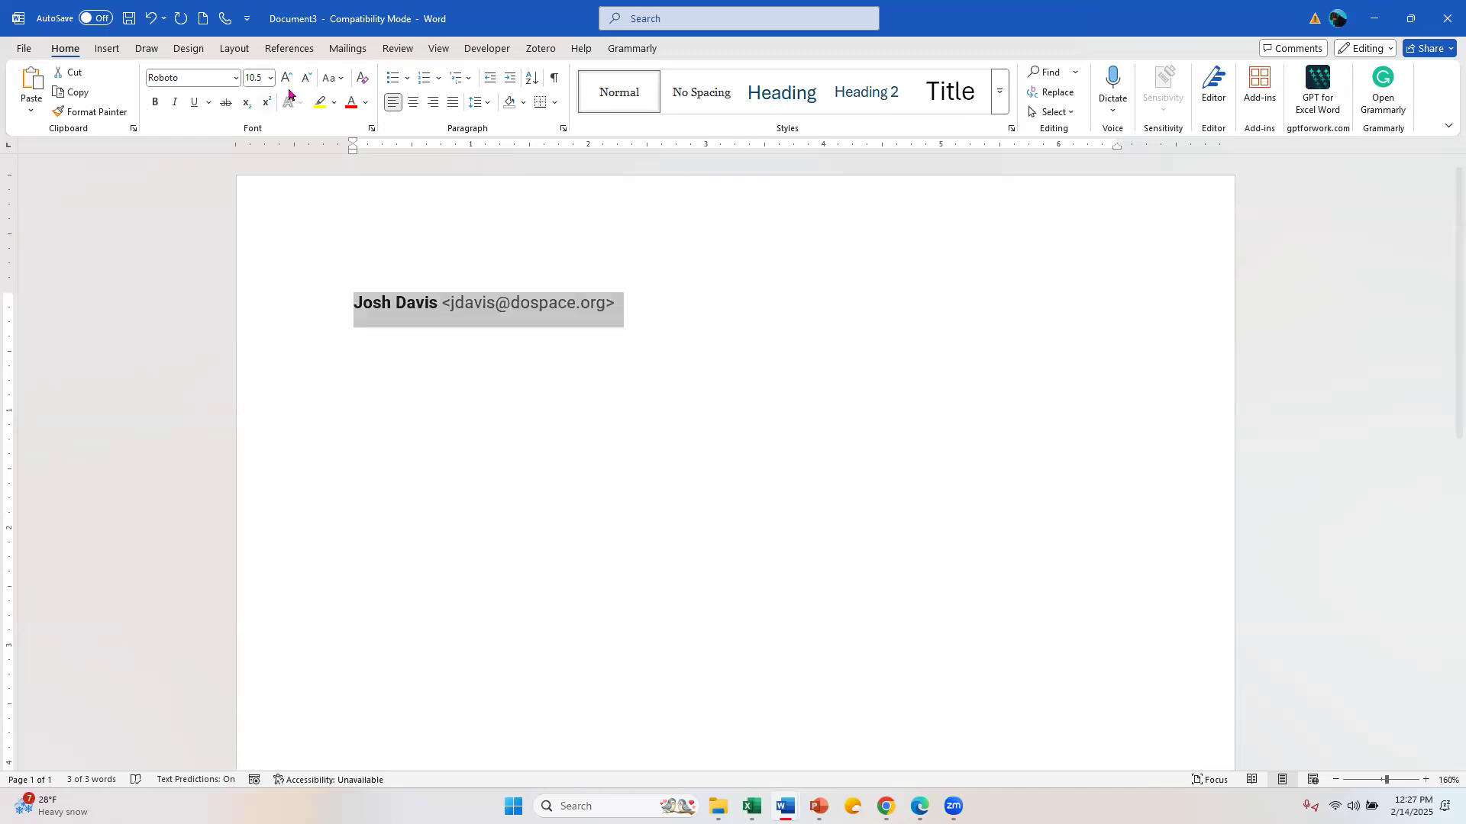
left_click(288, 83)
left_click(288, 82)
left_click(288, 83)
left_click(289, 83)
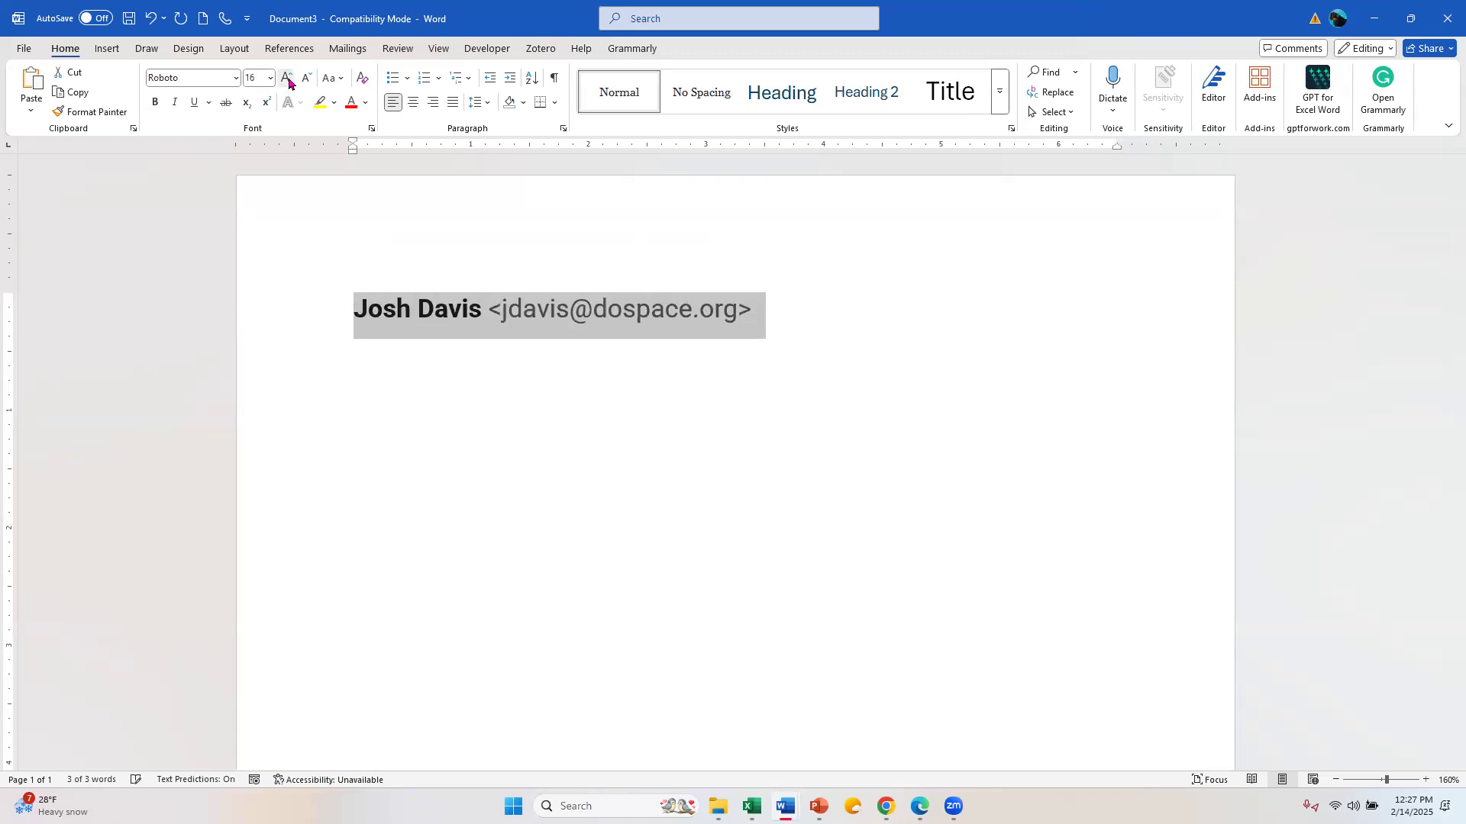
left_click(289, 82)
left_click(288, 82)
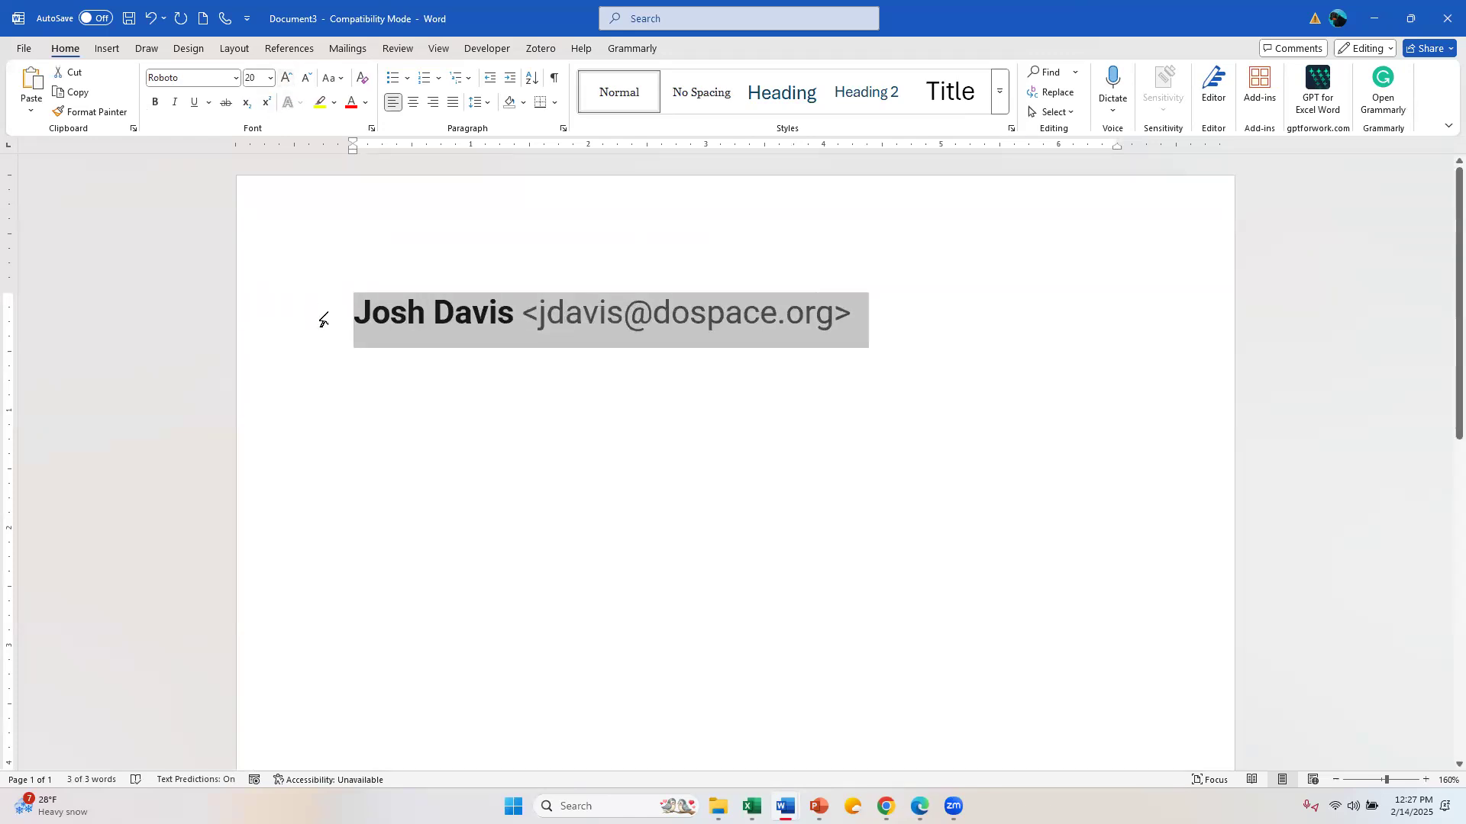
left_click(356, 325)
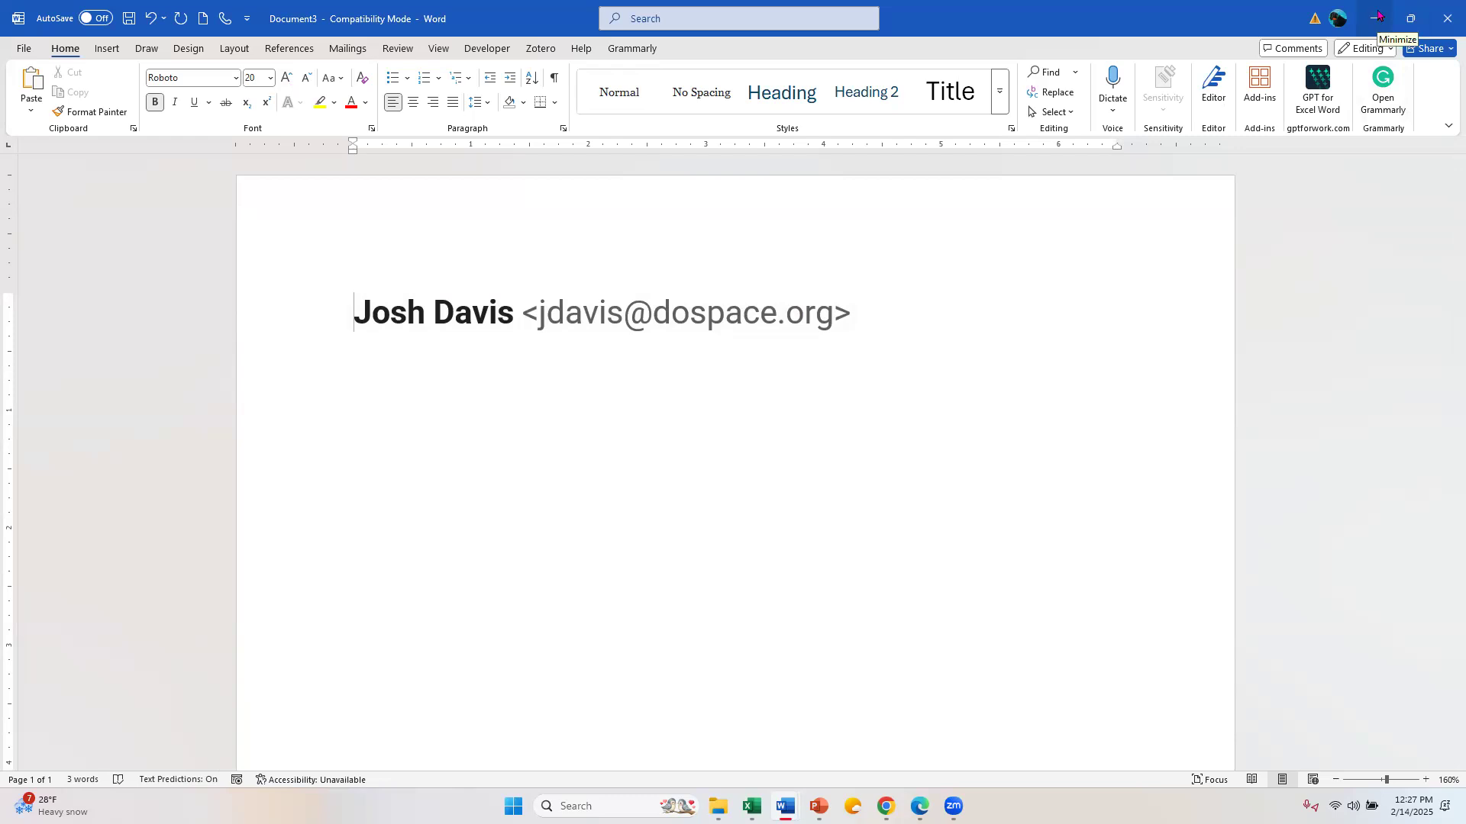
Return to the Excel workbook and create a PivotTable from the CookieSales table on a new worksheet.
left_click(1378, 15)
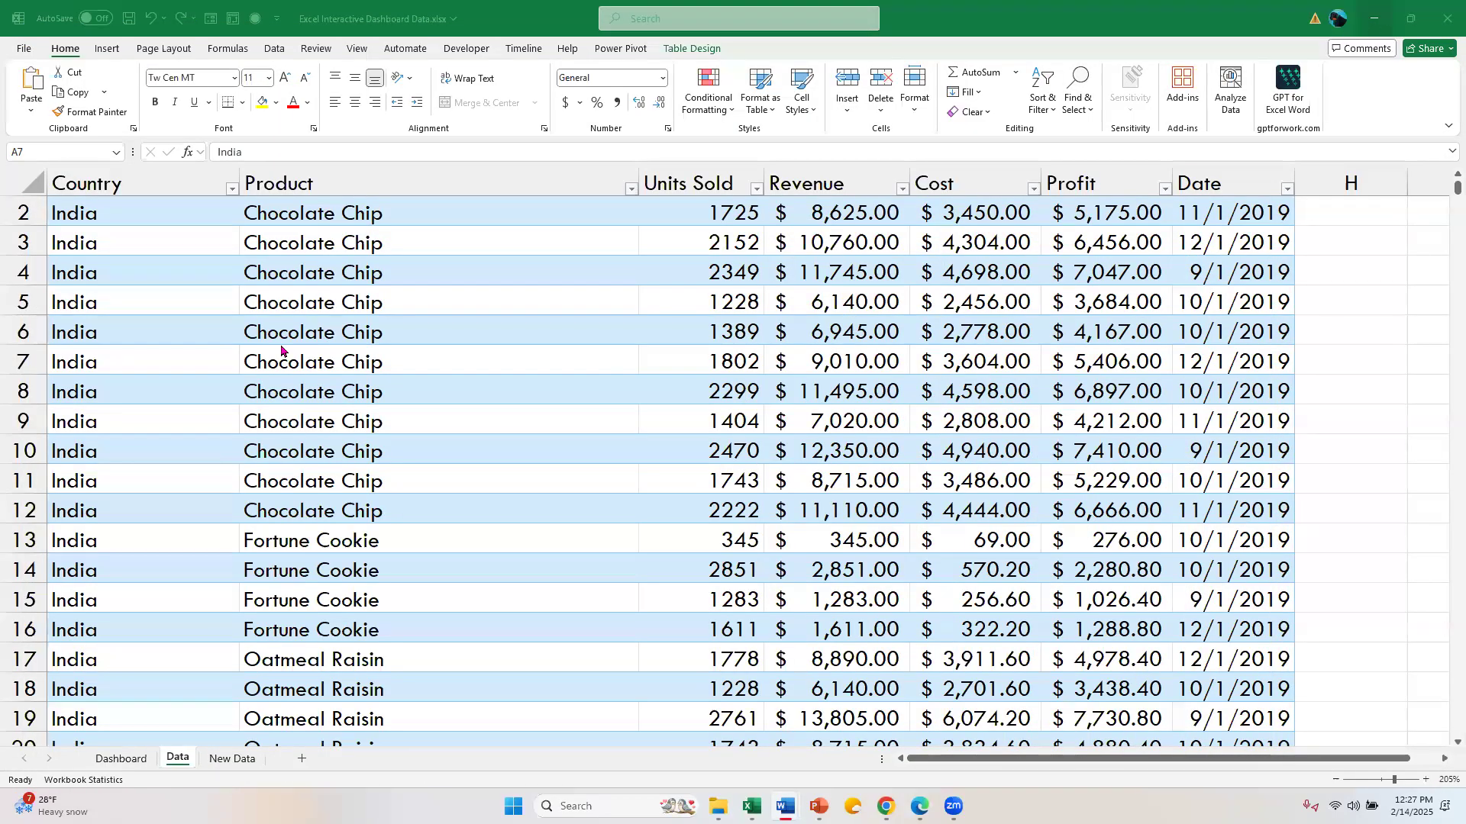
left_click(427, 336)
left_click(406, 278)
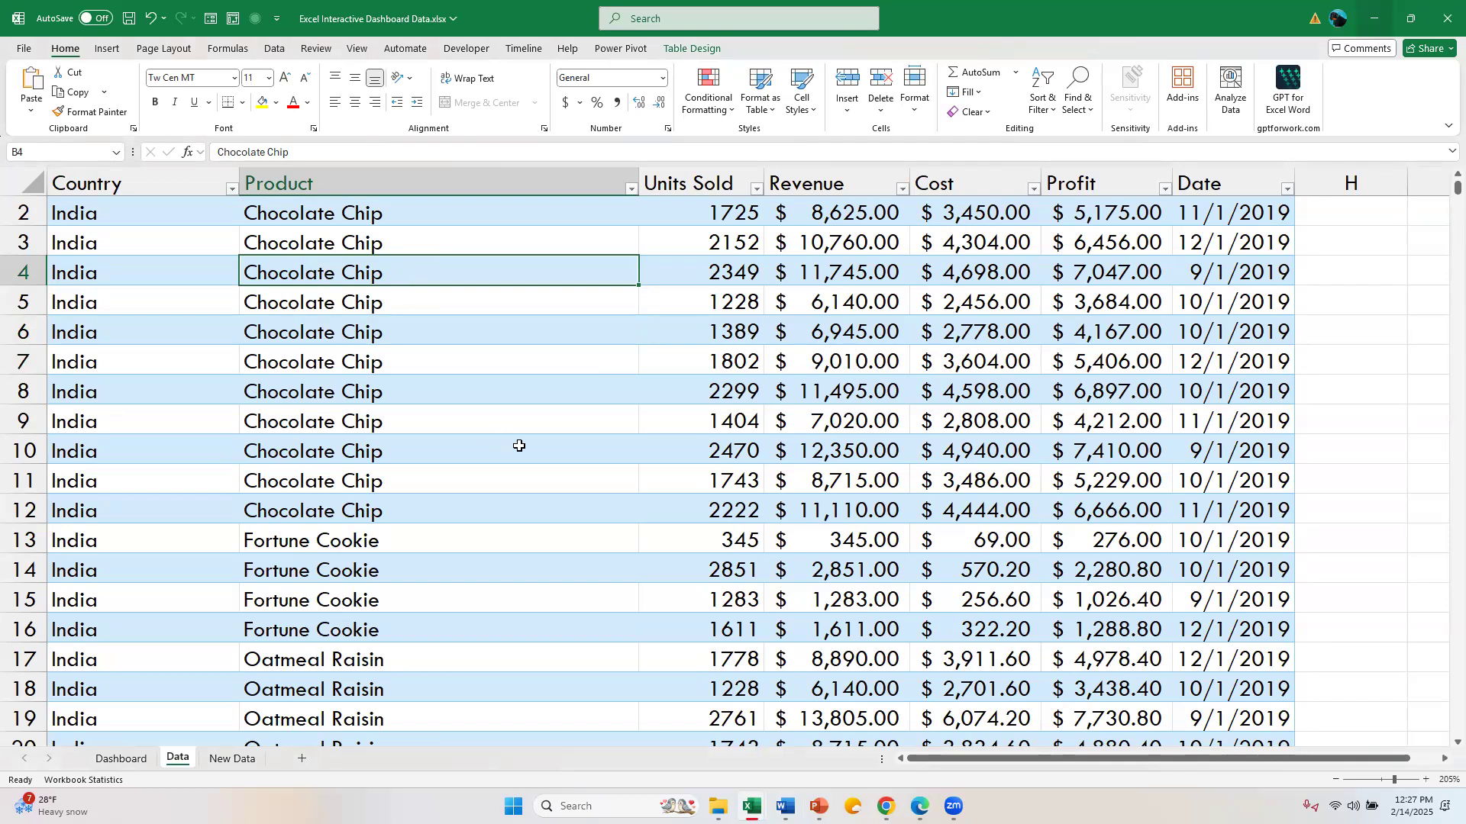
left_click(108, 49)
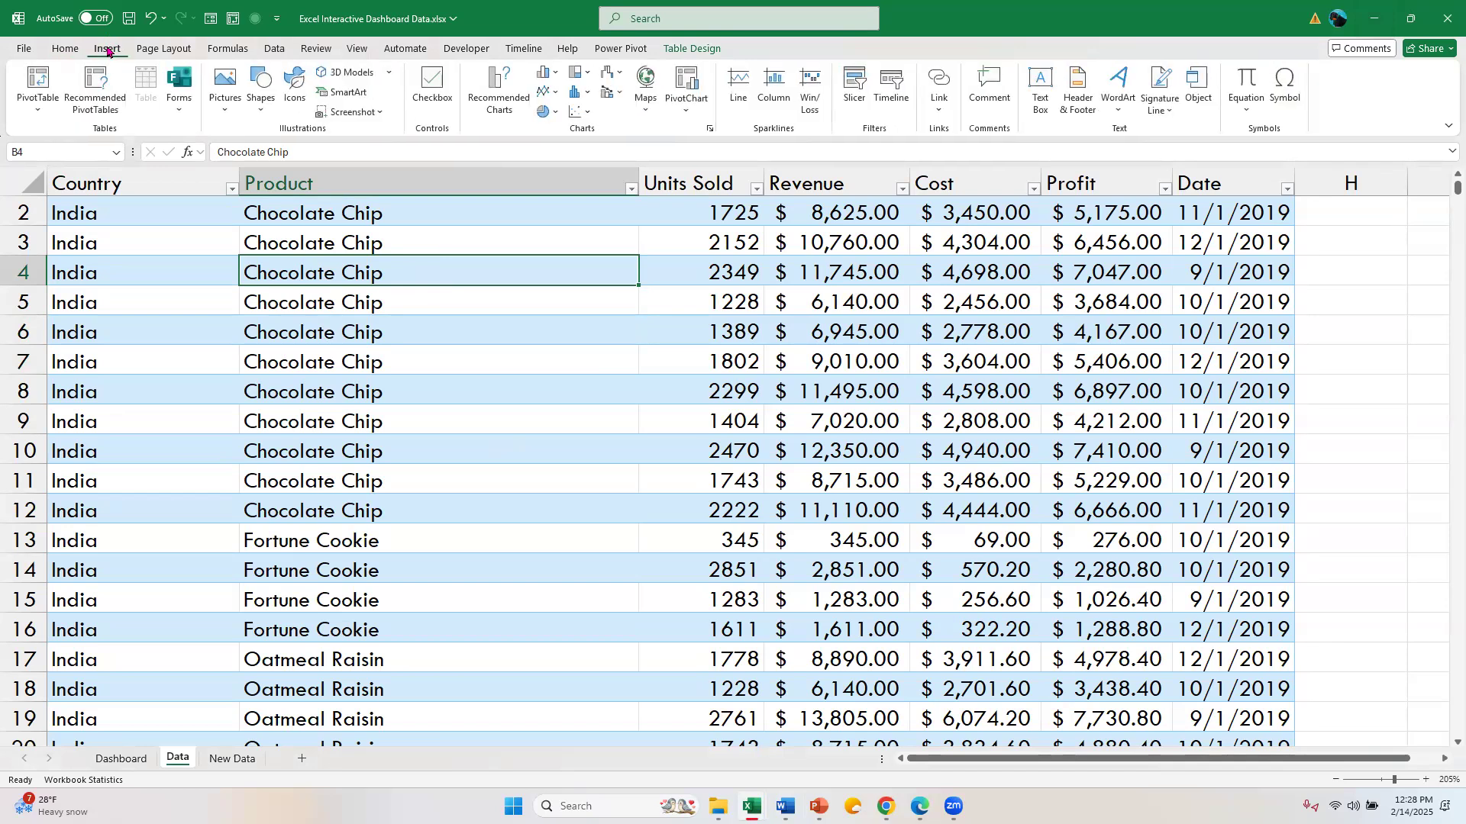
left_click(32, 82)
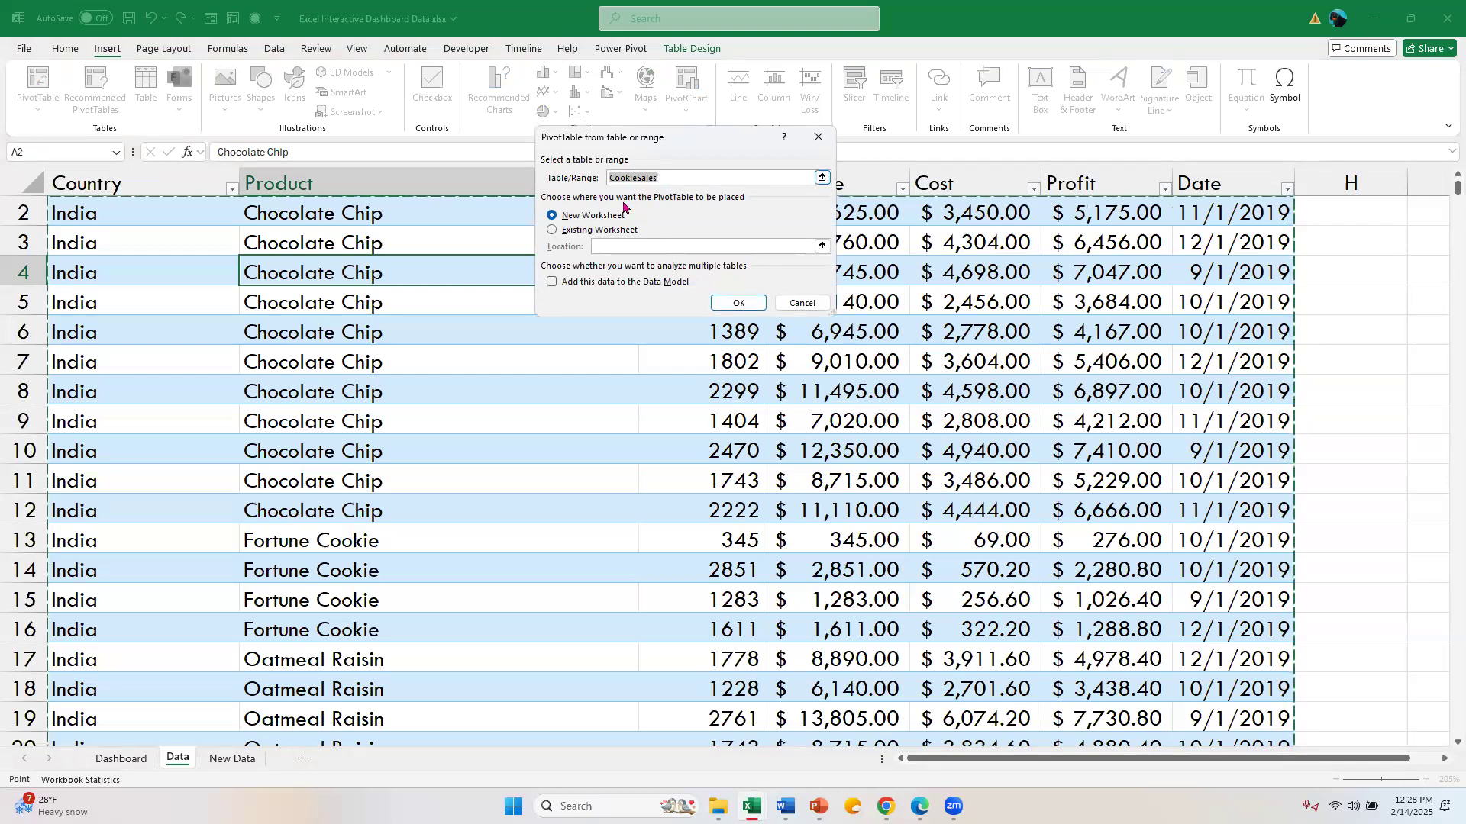
left_click(739, 304)
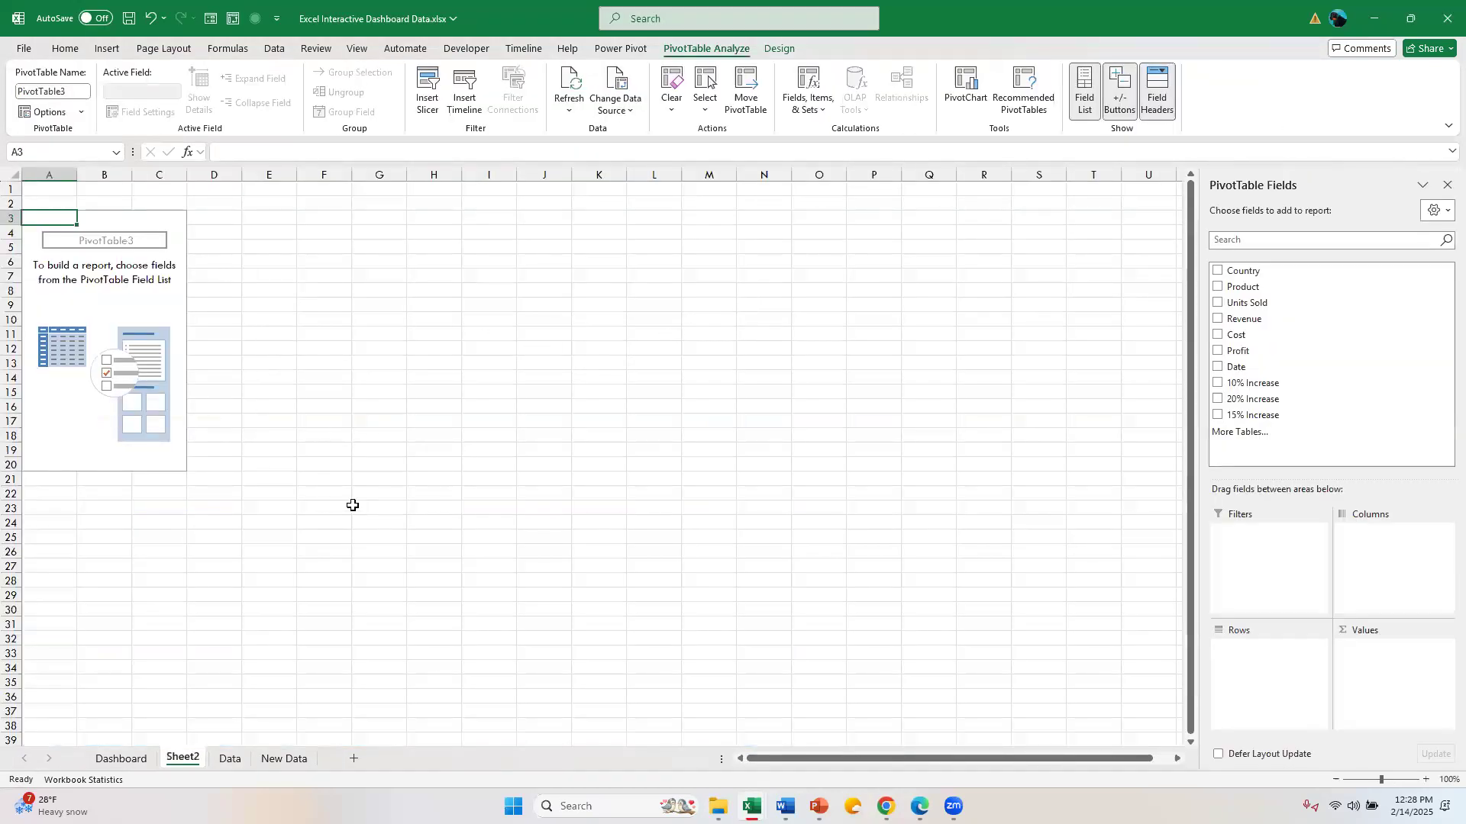
Duplicate the new PivotTable worksheet twice, placing the copies between Sheet2 and the Data sheet.
left_click(1425, 779)
left_click(1426, 779)
left_click(1426, 780)
left_click(1426, 780)
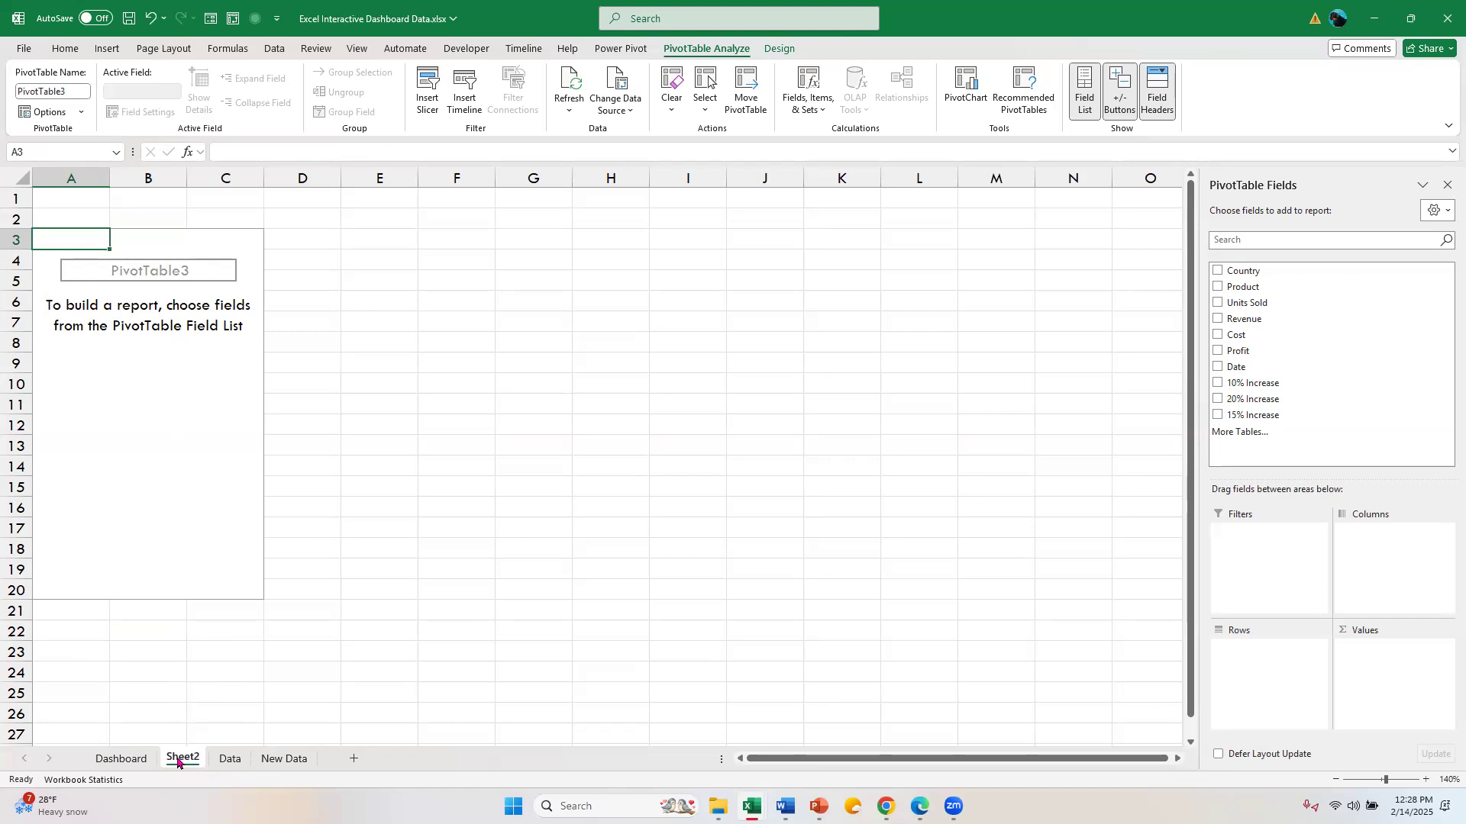
left_click_drag(177, 762, 234, 754)
left_click_drag(235, 754, 234, 755)
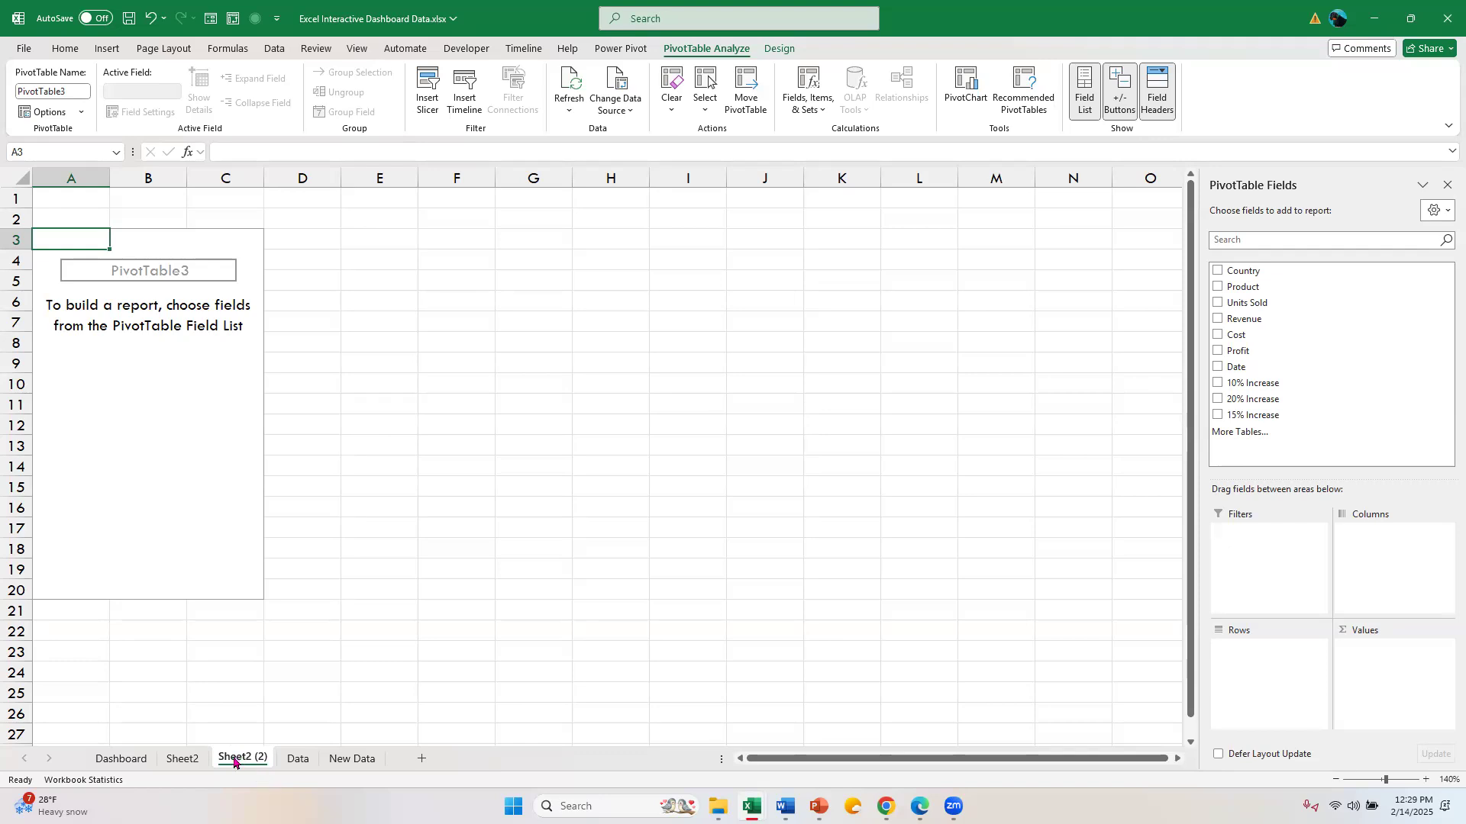
mouse_move(234, 761)
left_mouse_down()
mouse_move(324, 762)
mouse_move(306, 760)
left_mouse_up()
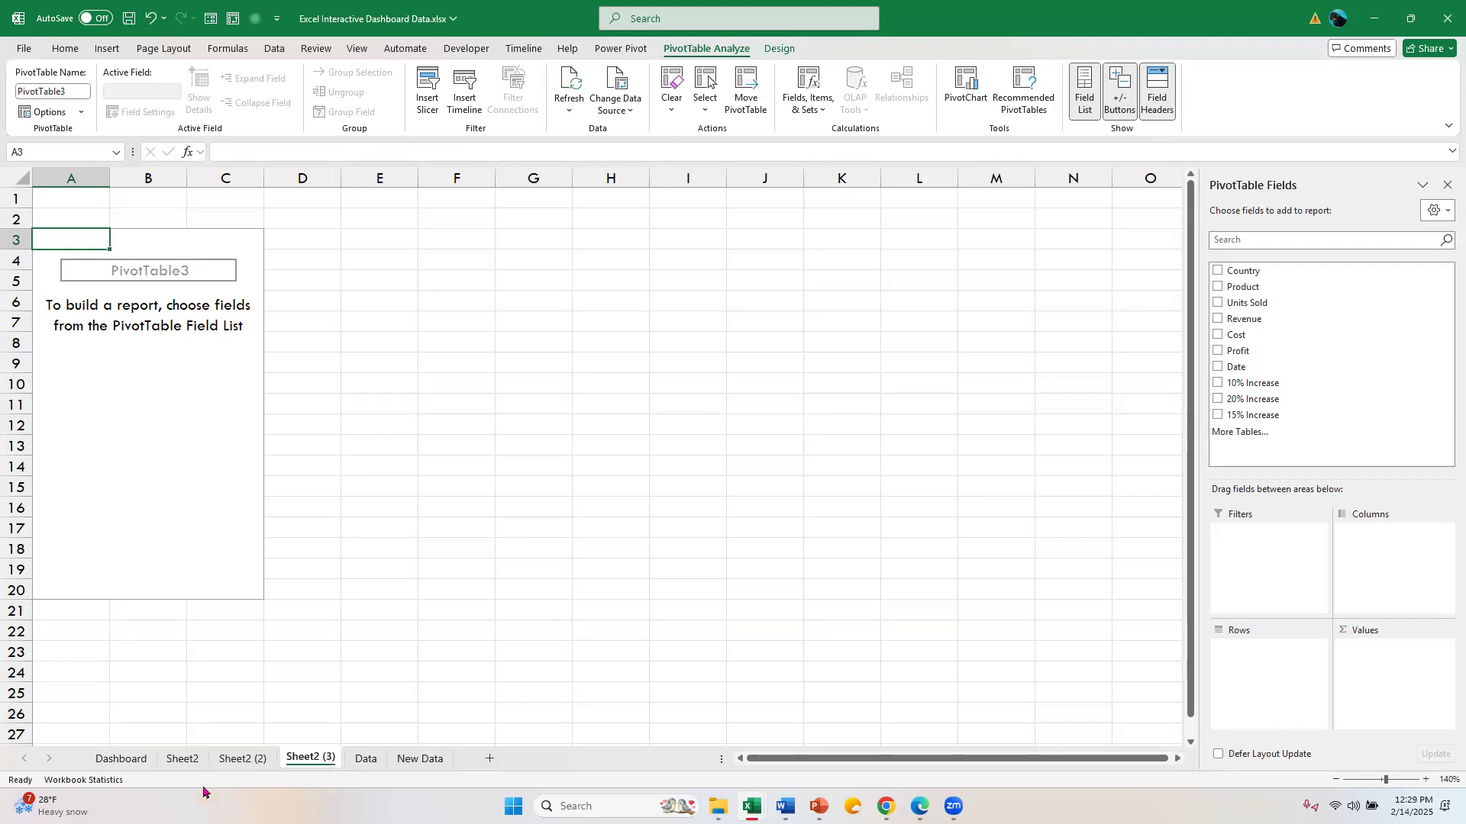
Rename the Sheet2 worksheet as Profit by Quarter.
left_click(183, 759)
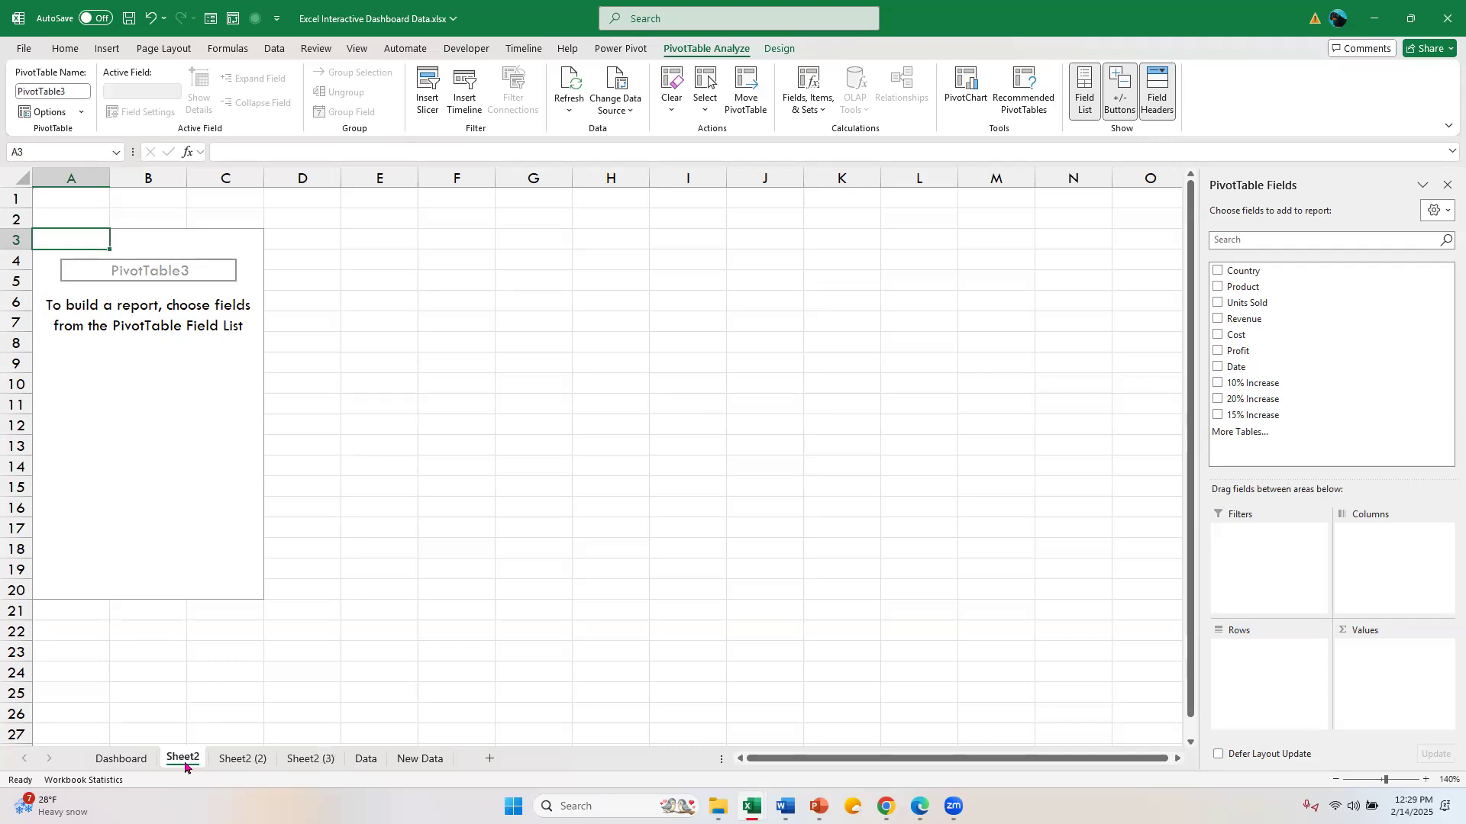
double_click(183, 760)
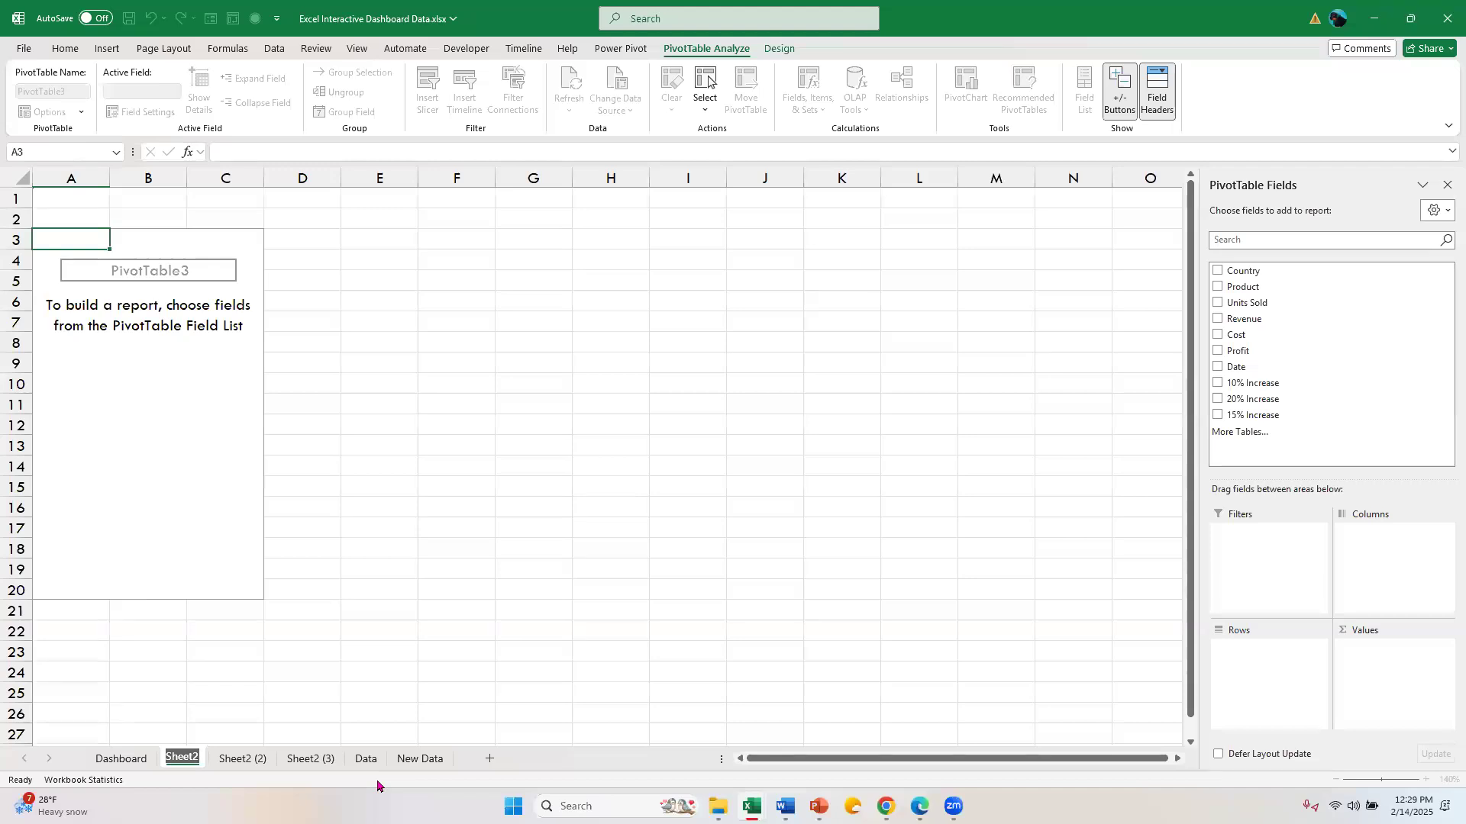
type("Pro")
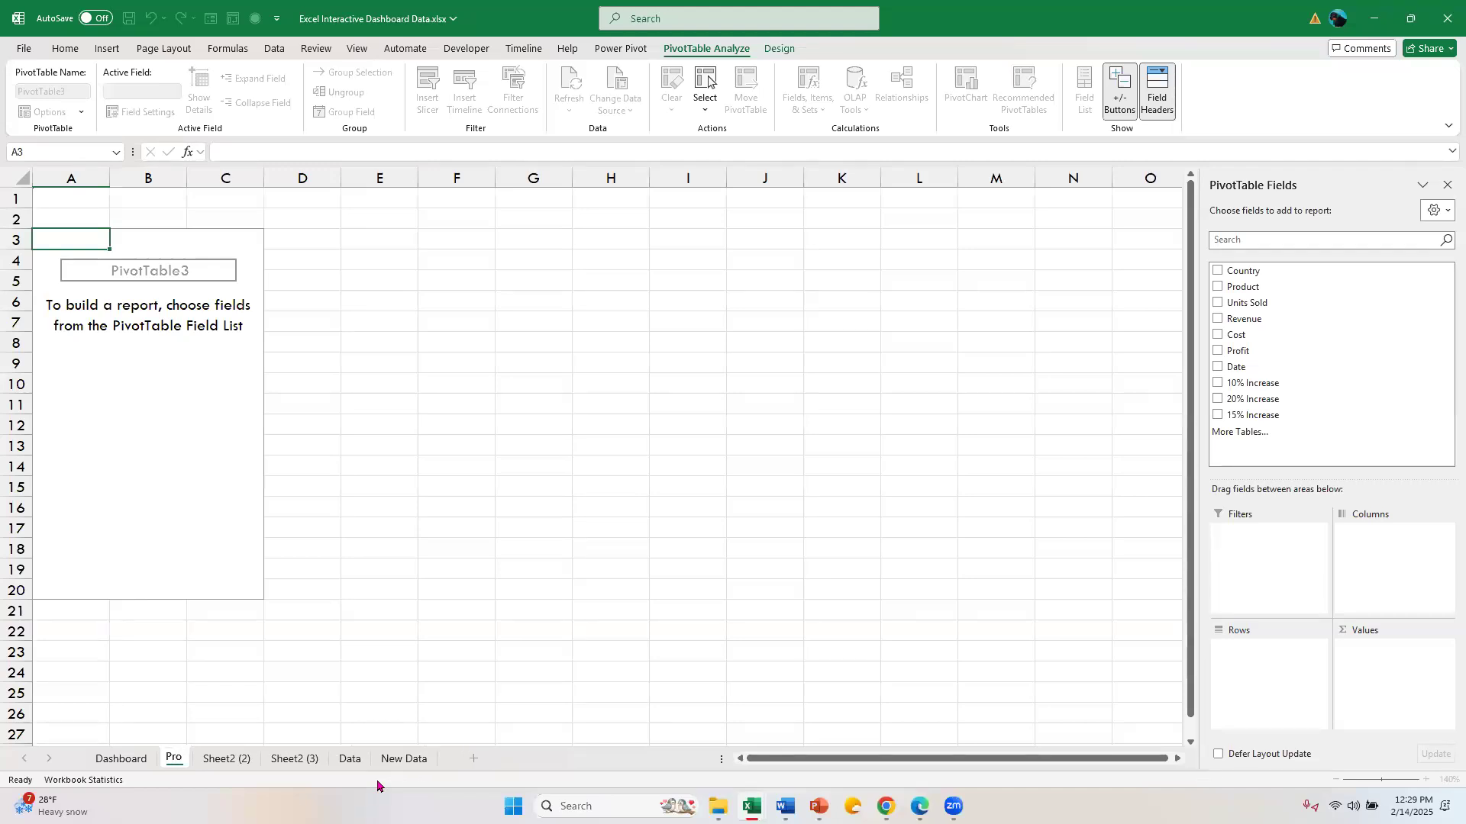
type("fit by")
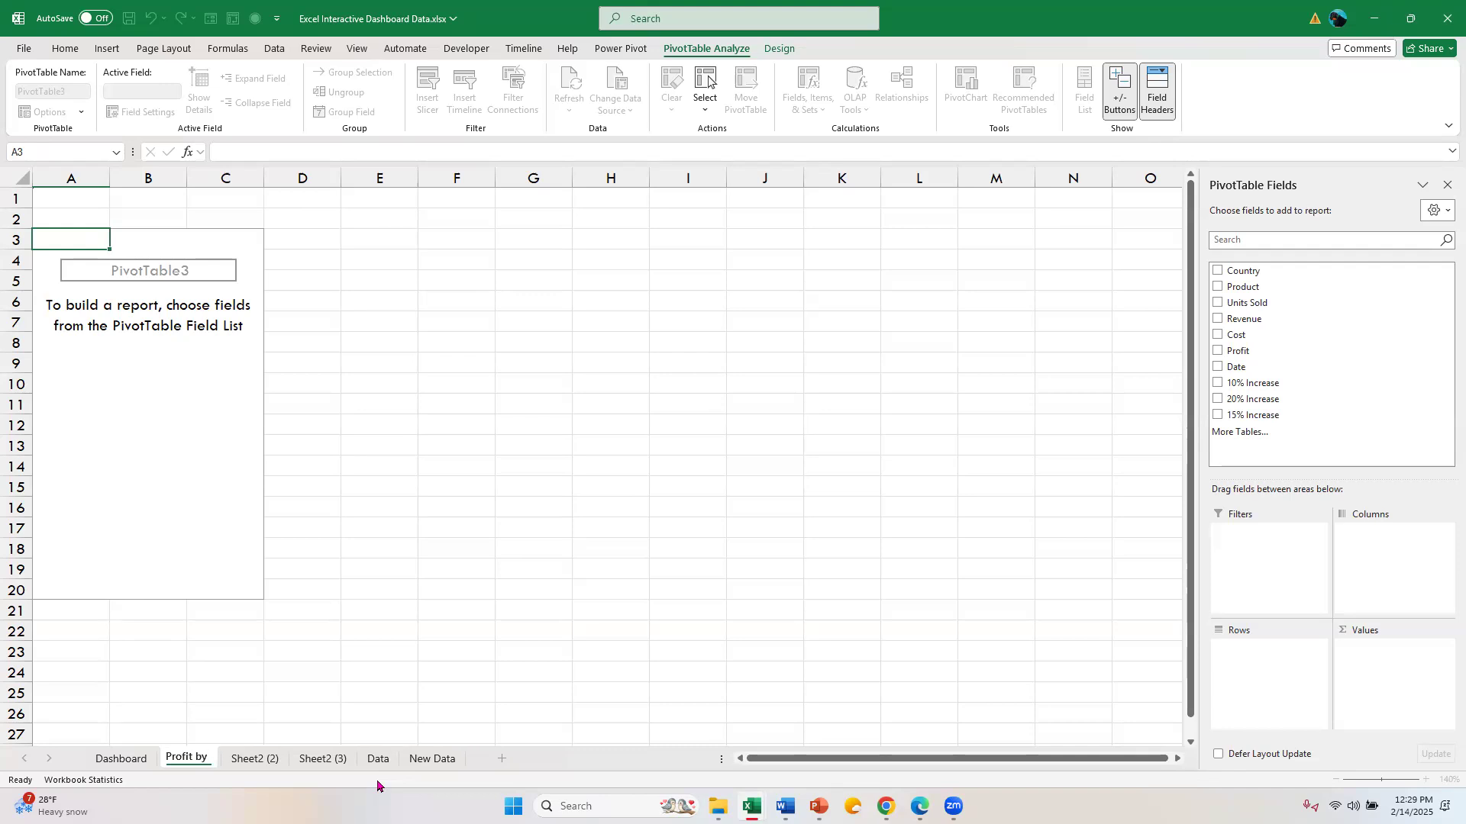
type(" Quater")
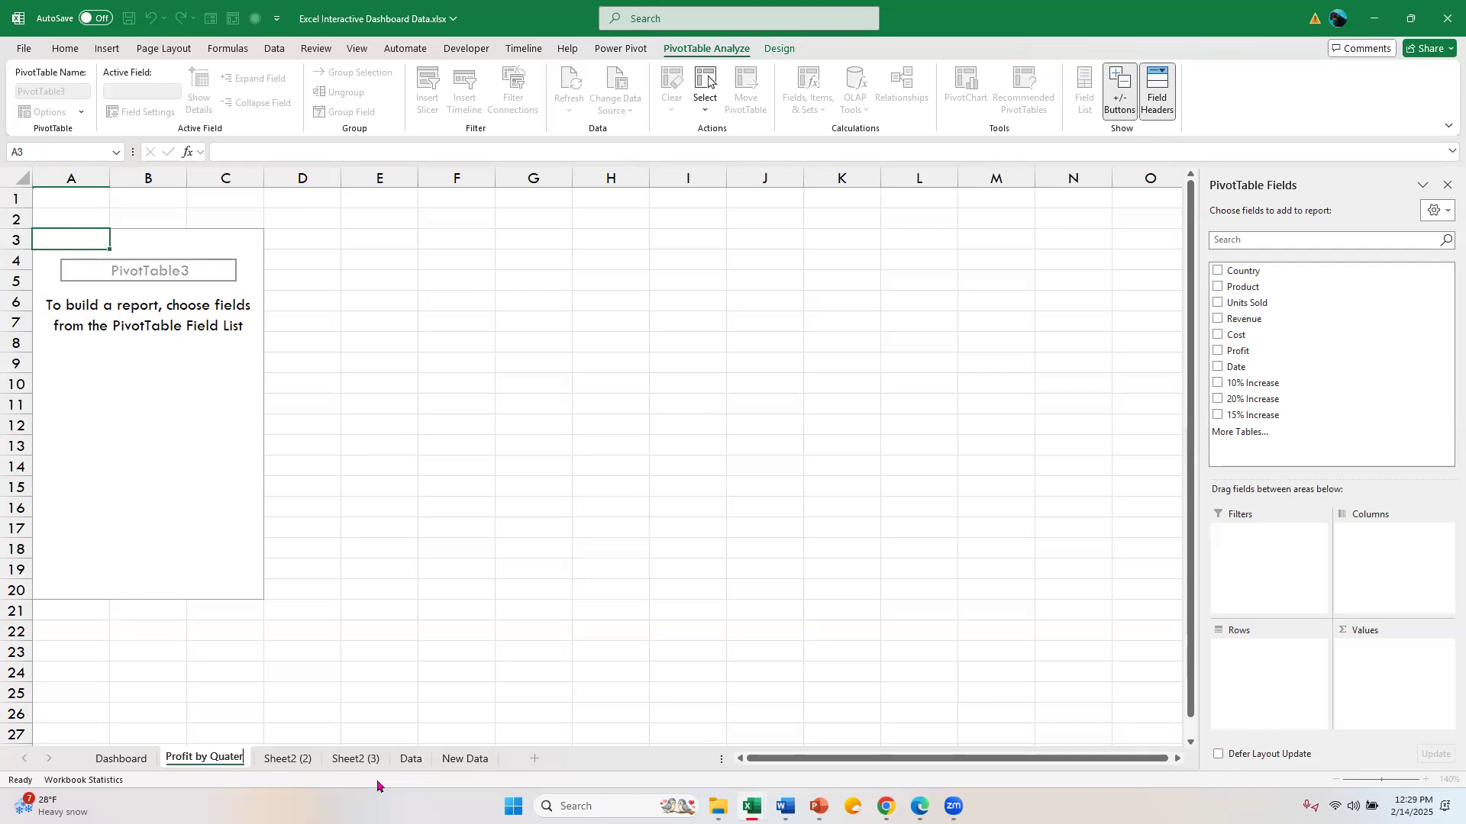
key("BackSpace")
key("BackSpace")
key("BackSpace")
type("rter")
key("Return")
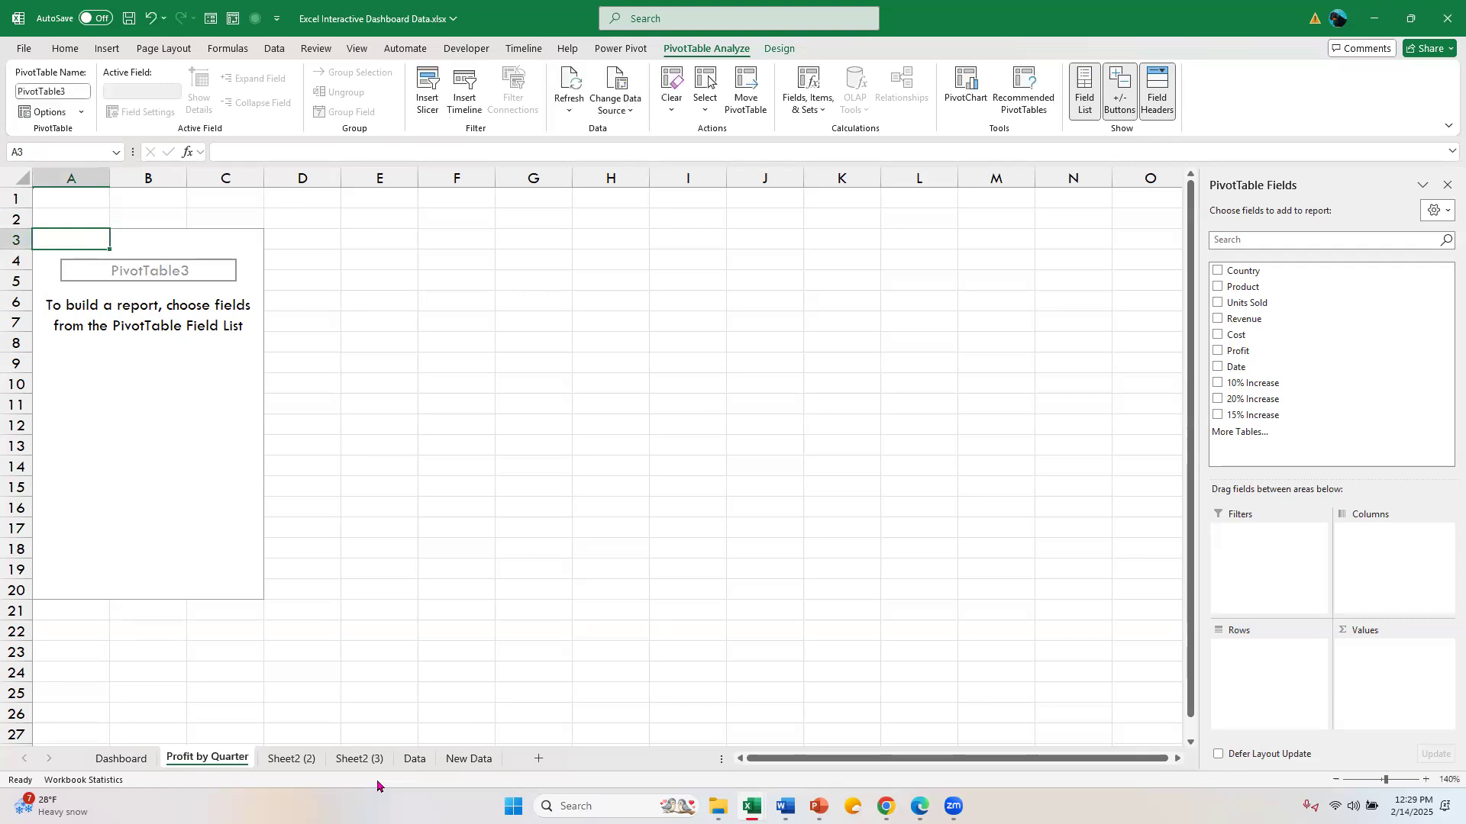
double_click(231, 757)
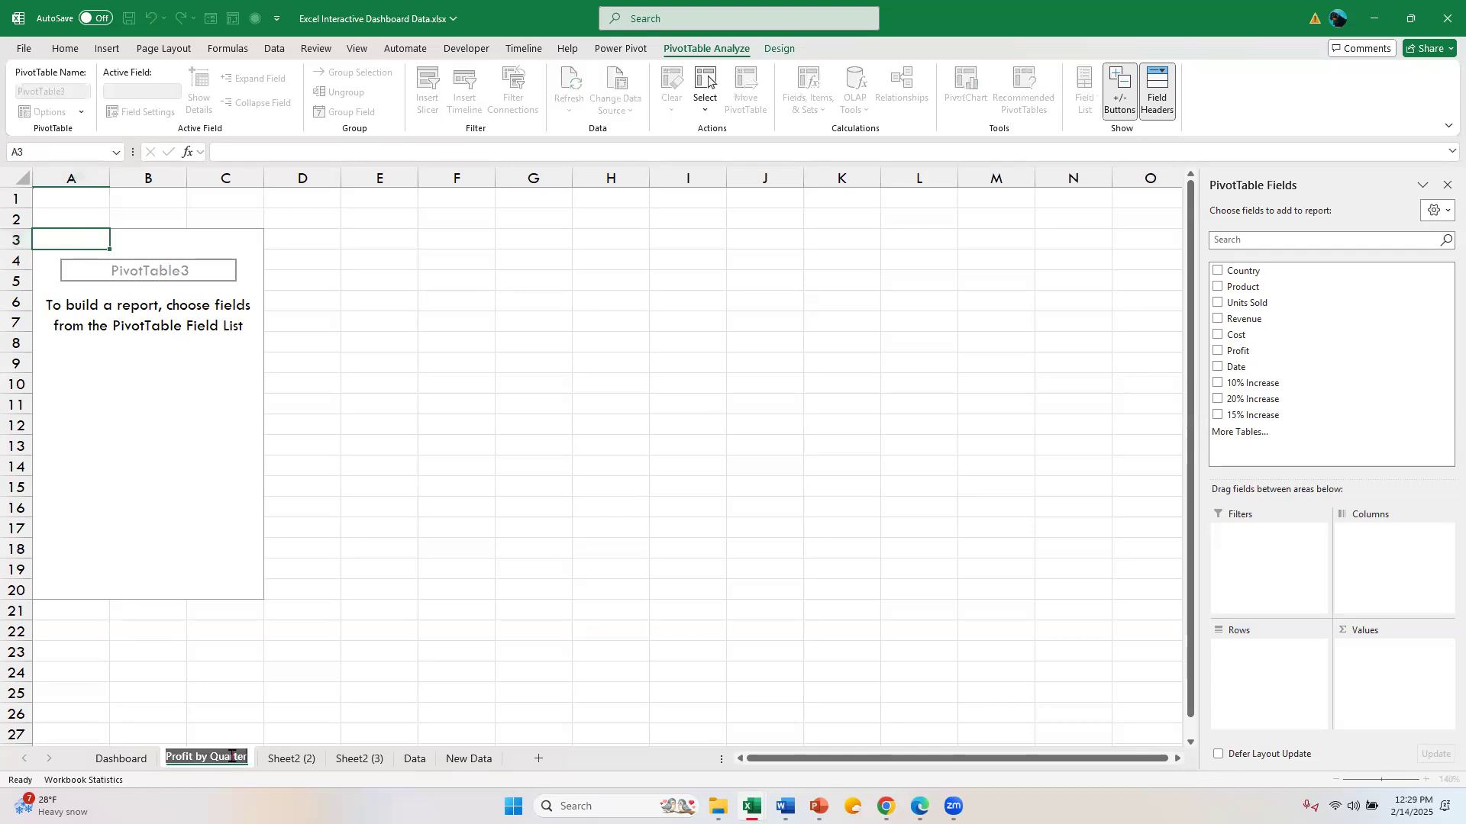
left_click(197, 357)
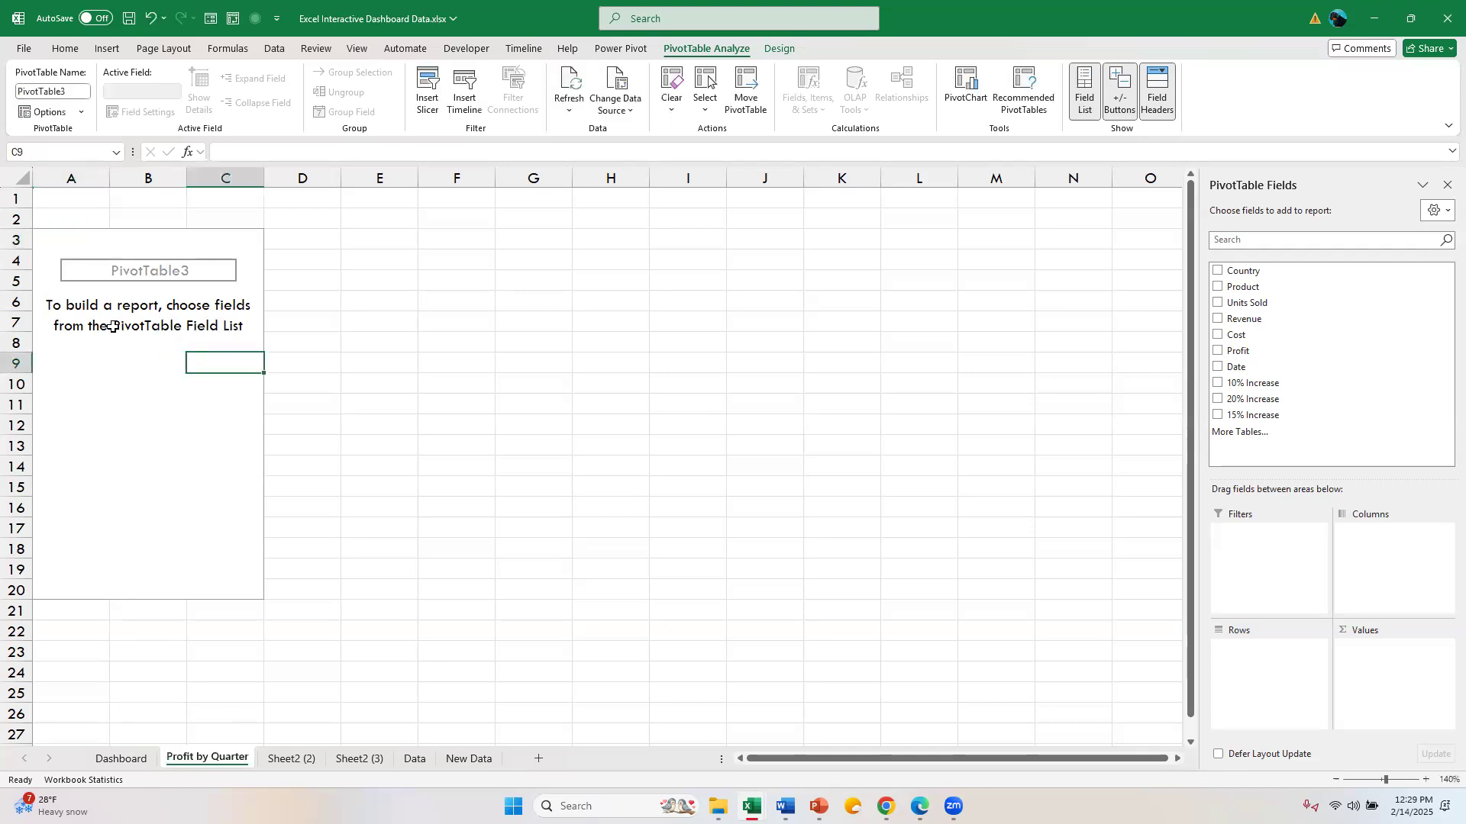
left_click(90, 352)
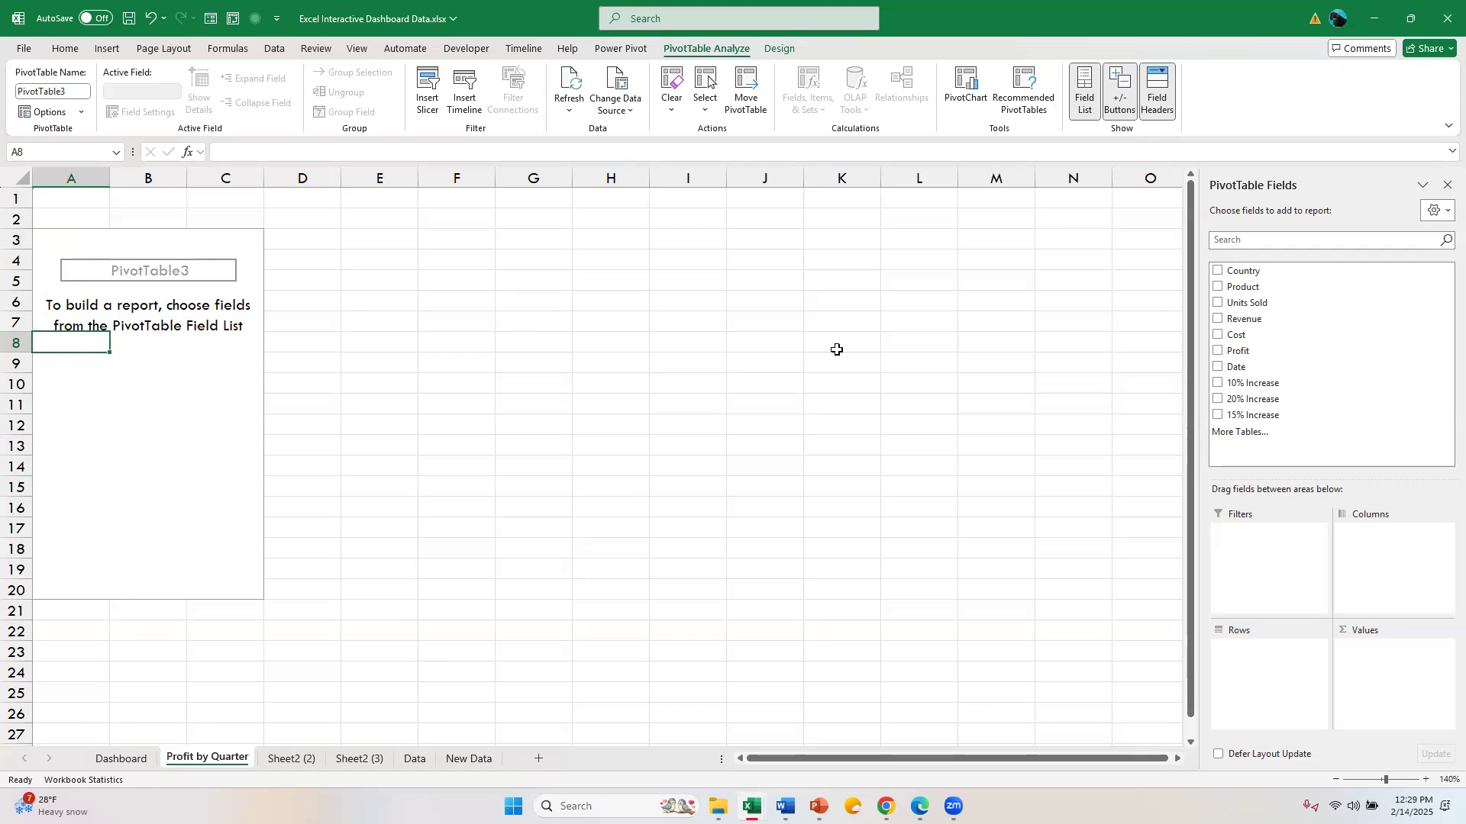
left_click(968, 96)
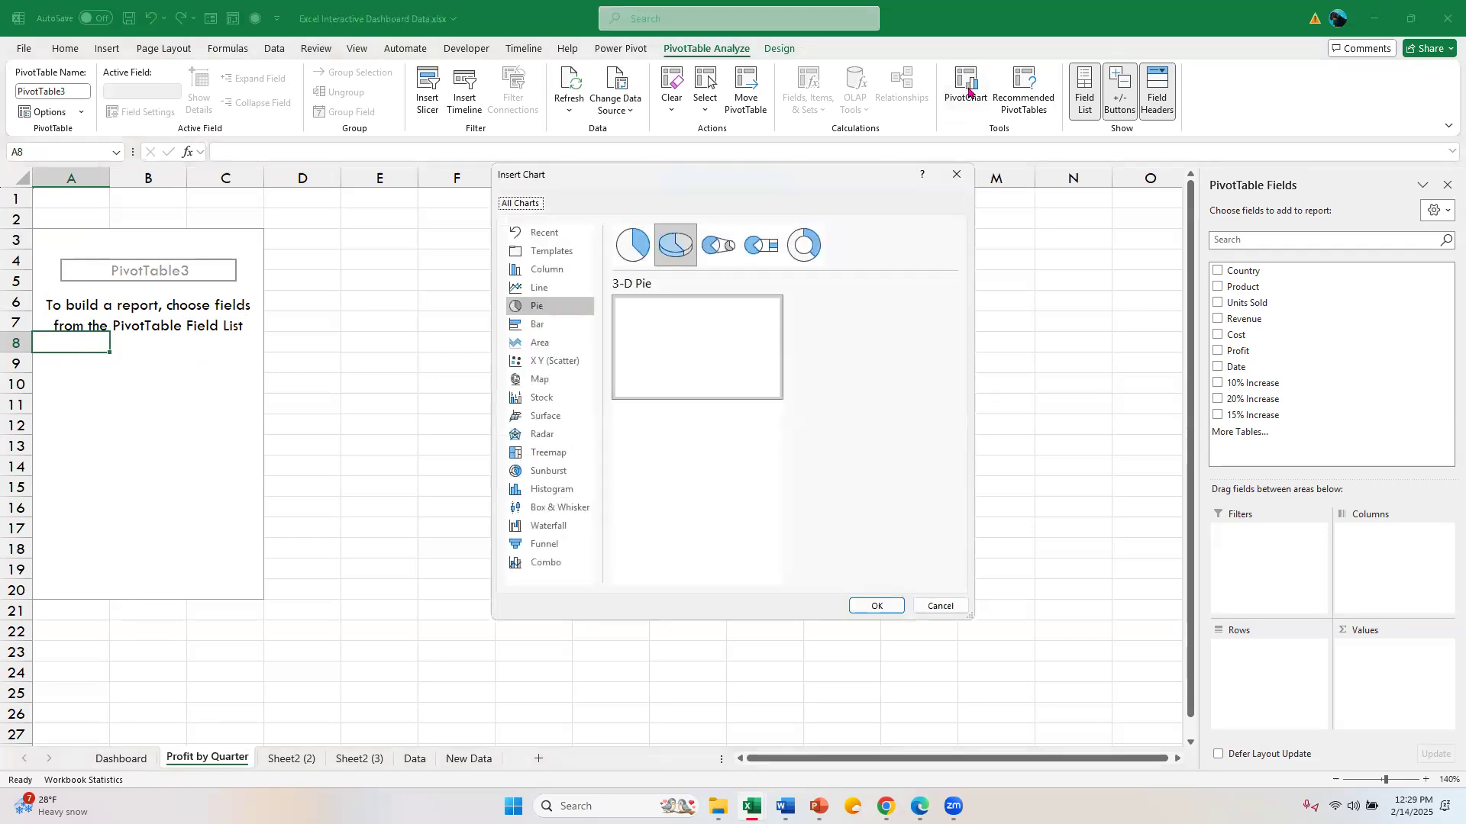
left_click(562, 294)
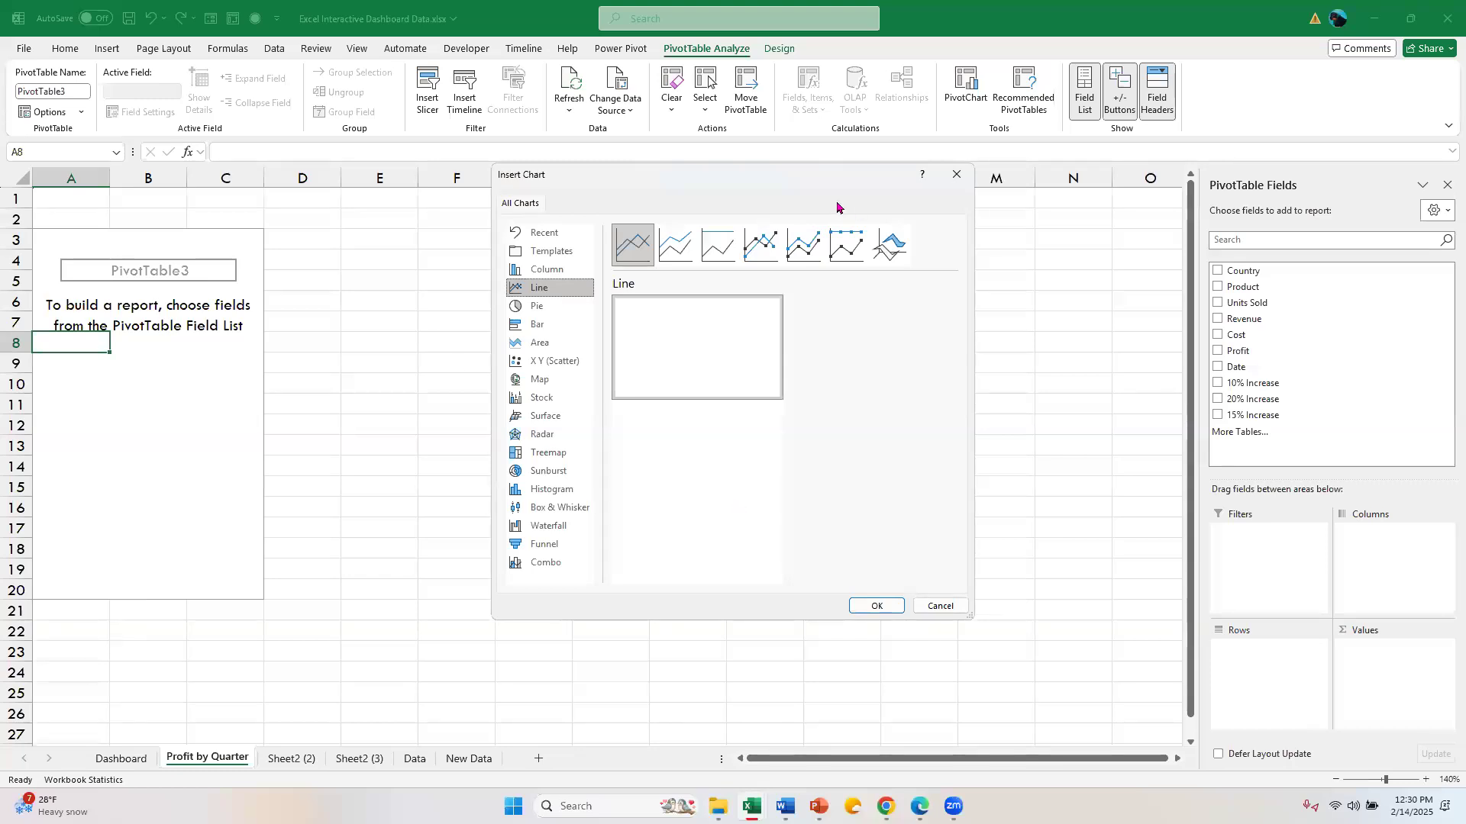
left_click_drag(833, 166, 827, 81)
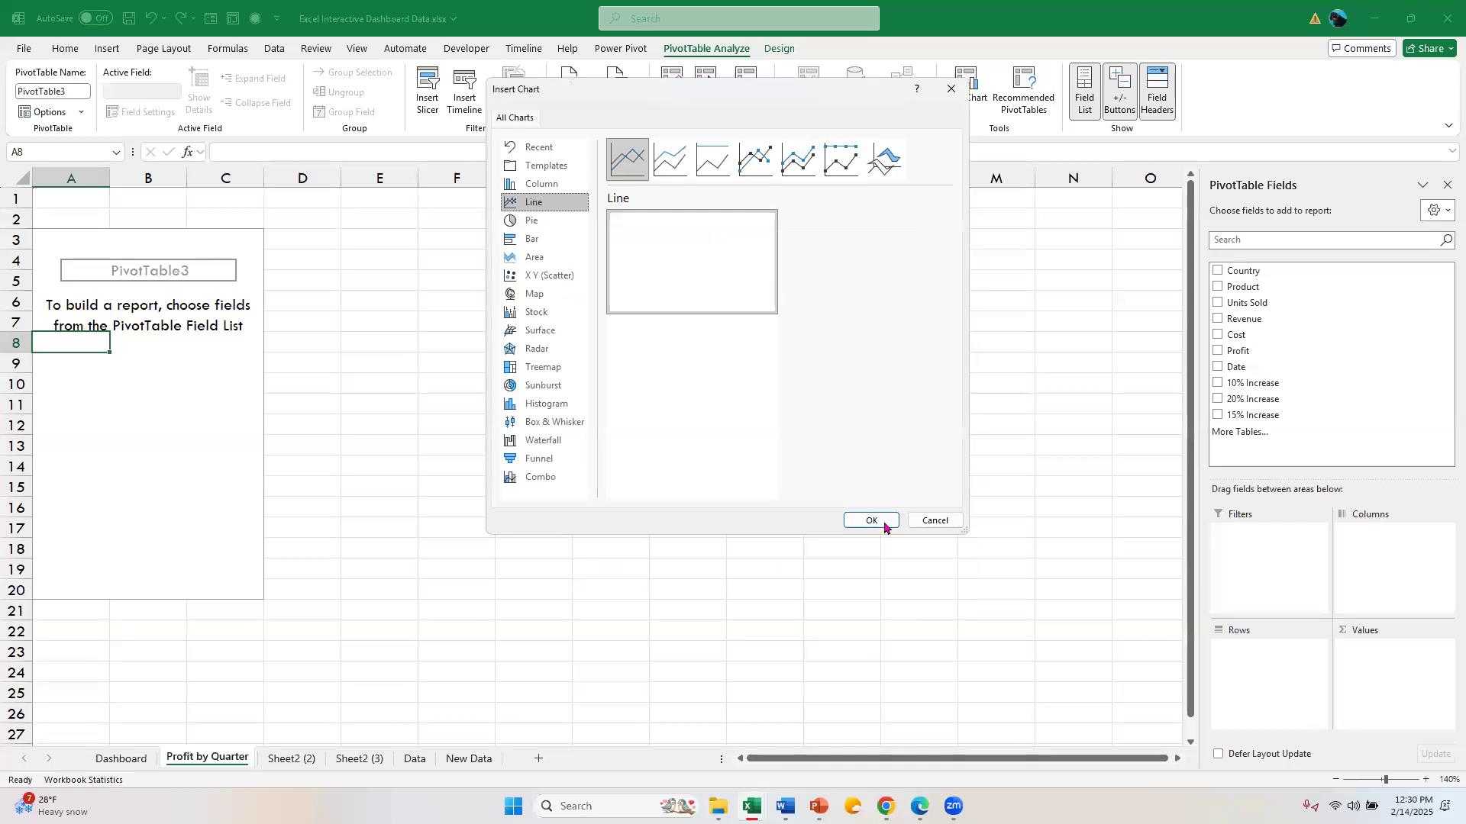
left_click(935, 519)
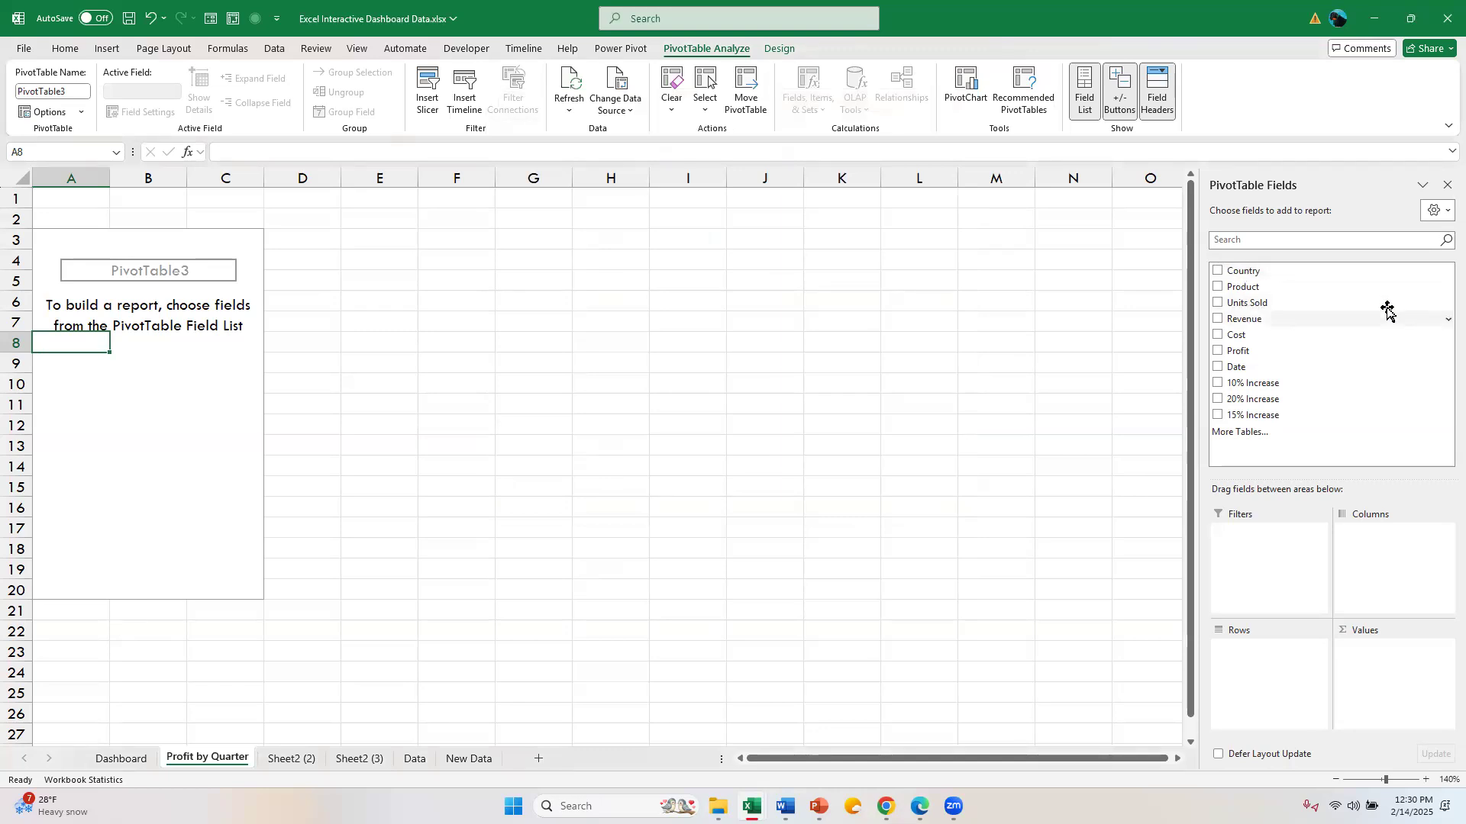
Add Profit as the value field and Product as the row field of the PivotTable on the Profit by Quarter sheet.
left_click(1218, 351)
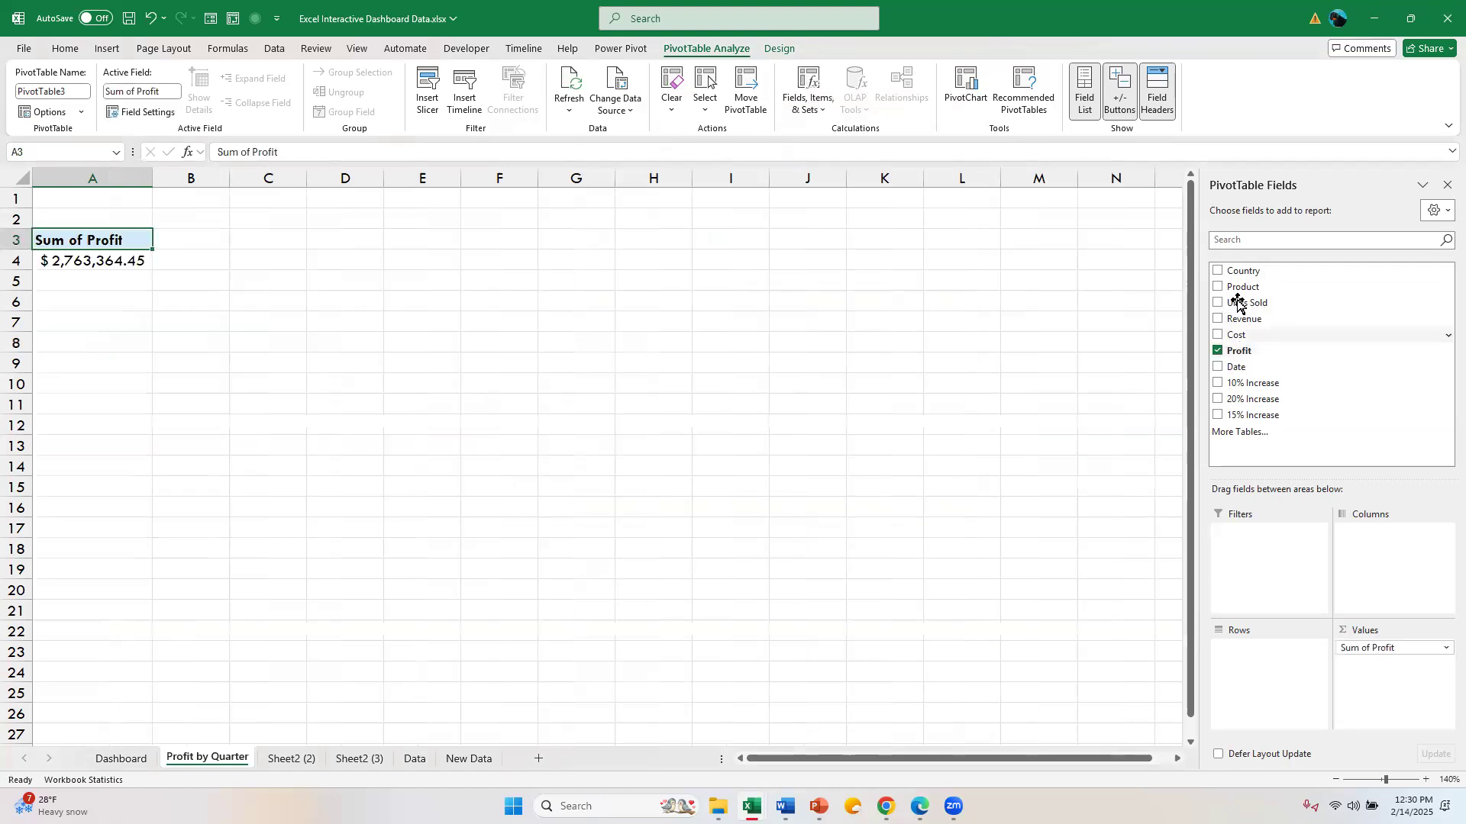
left_click(1218, 287)
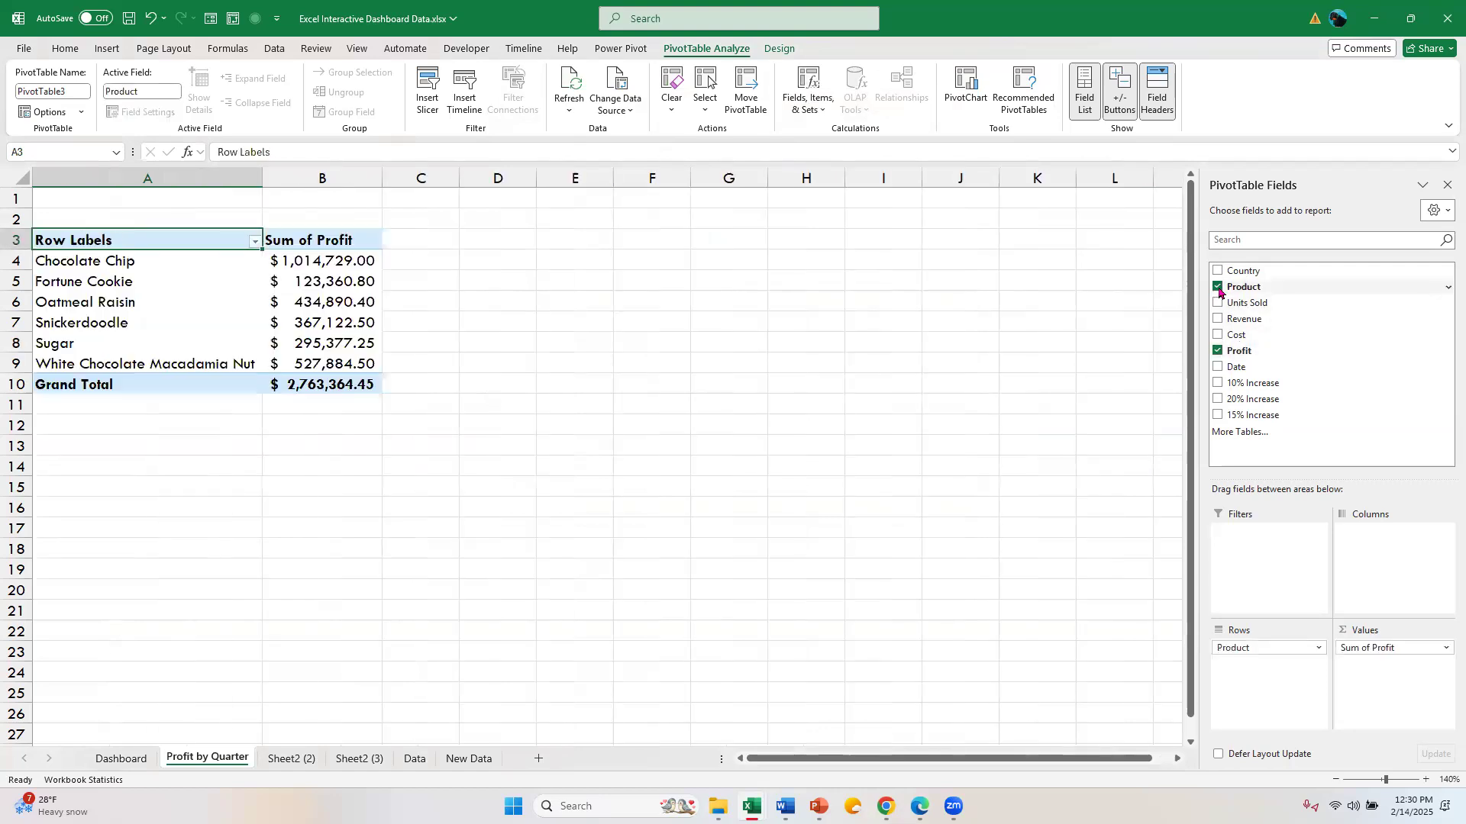
left_click(1426, 779)
left_click(1426, 780)
left_click(1426, 779)
left_click(1426, 779)
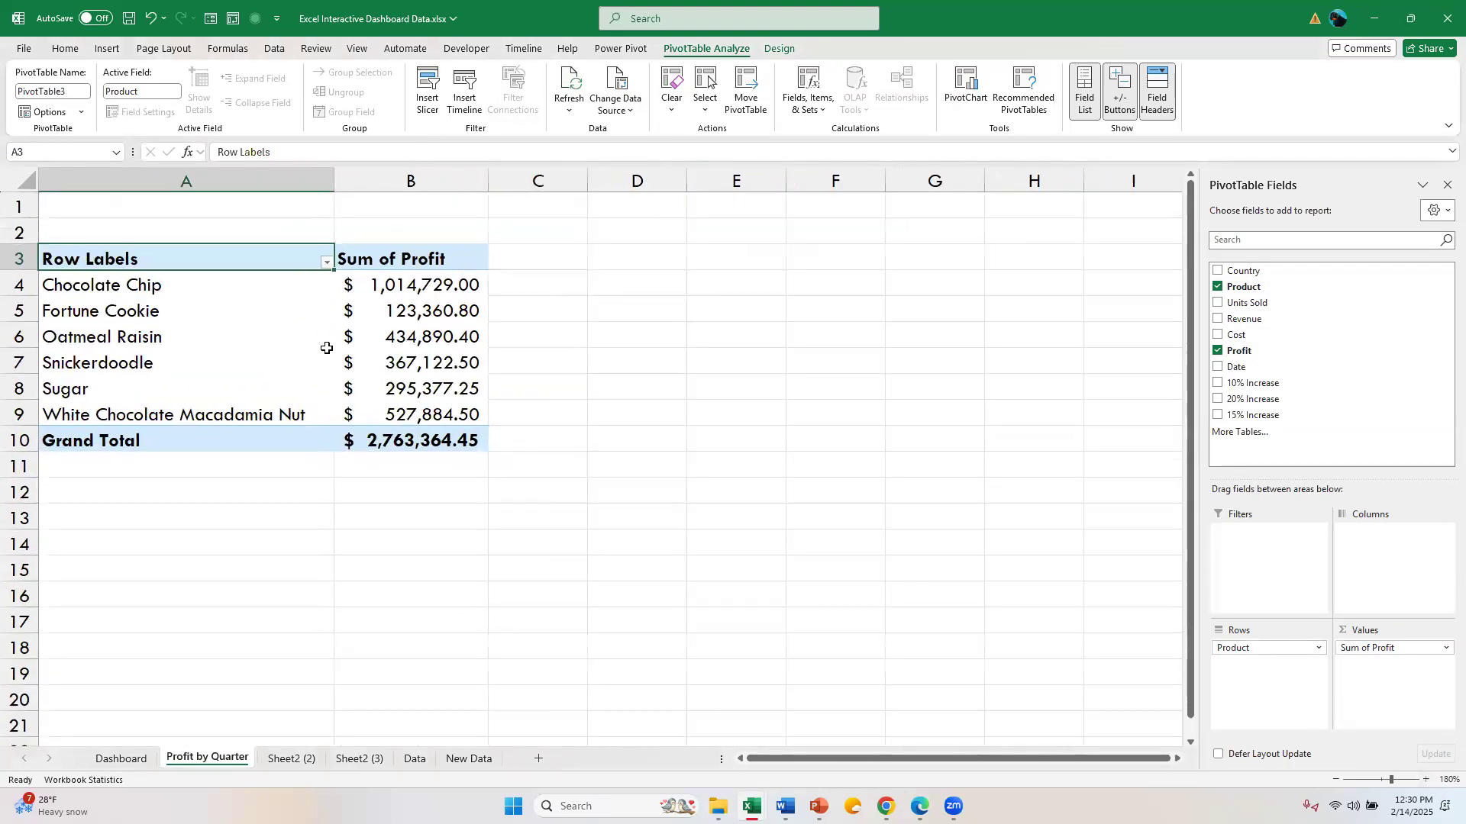
left_click(131, 308)
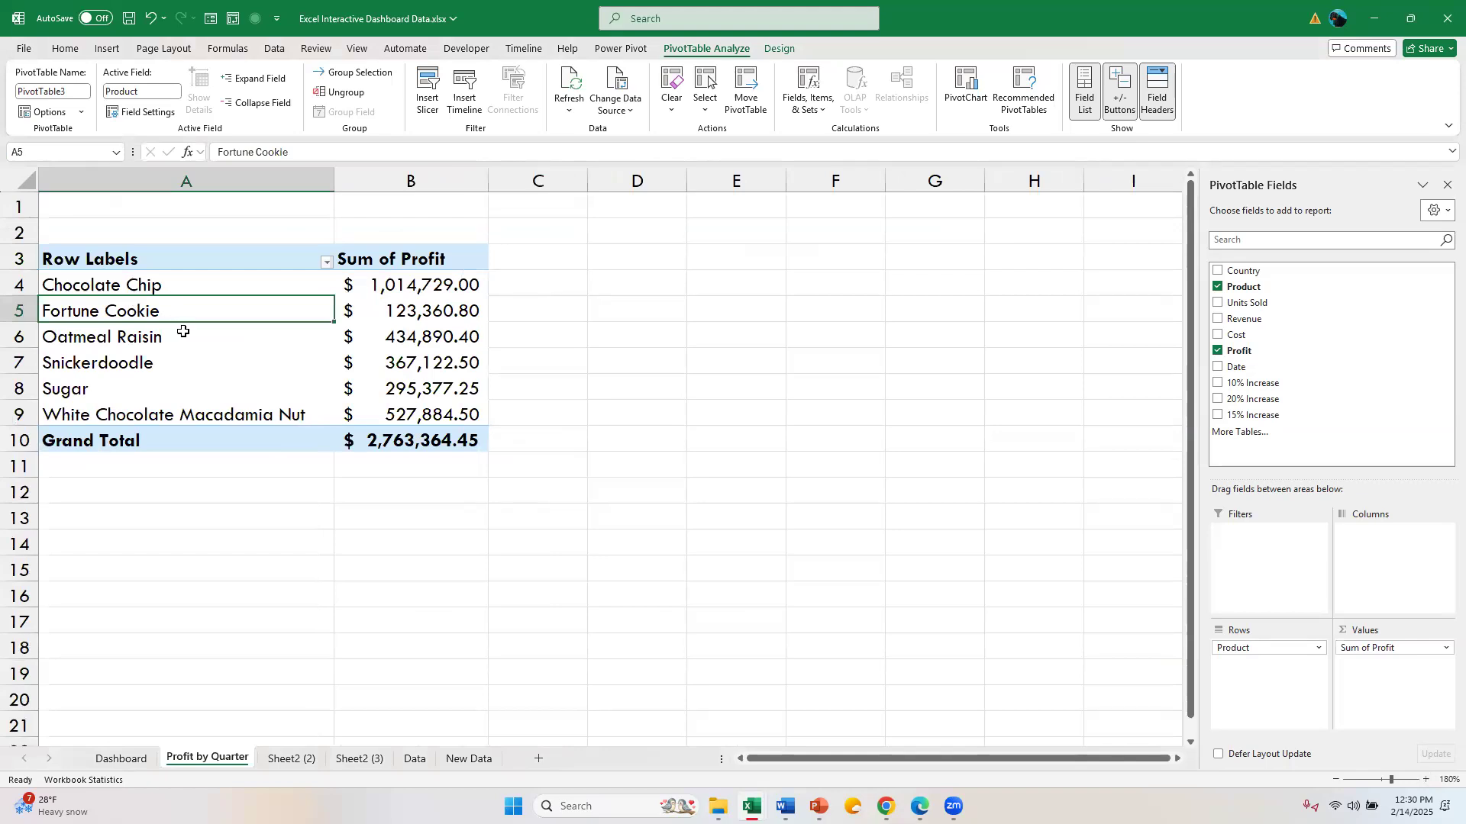
Insert a Line PivotChart from the PivotTable on the Profit by Quarter sheet.
left_click(967, 84)
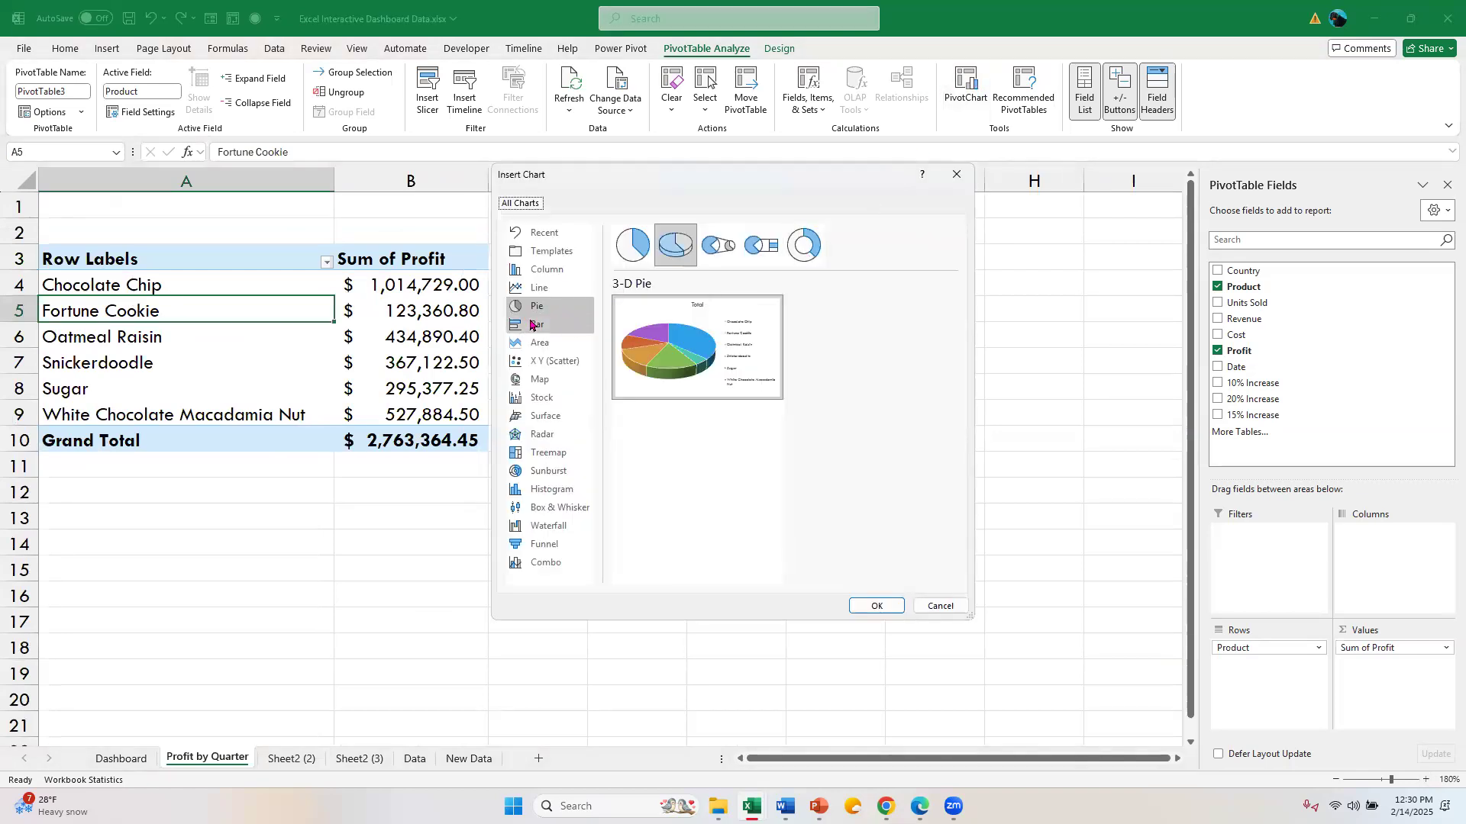
left_click(534, 296)
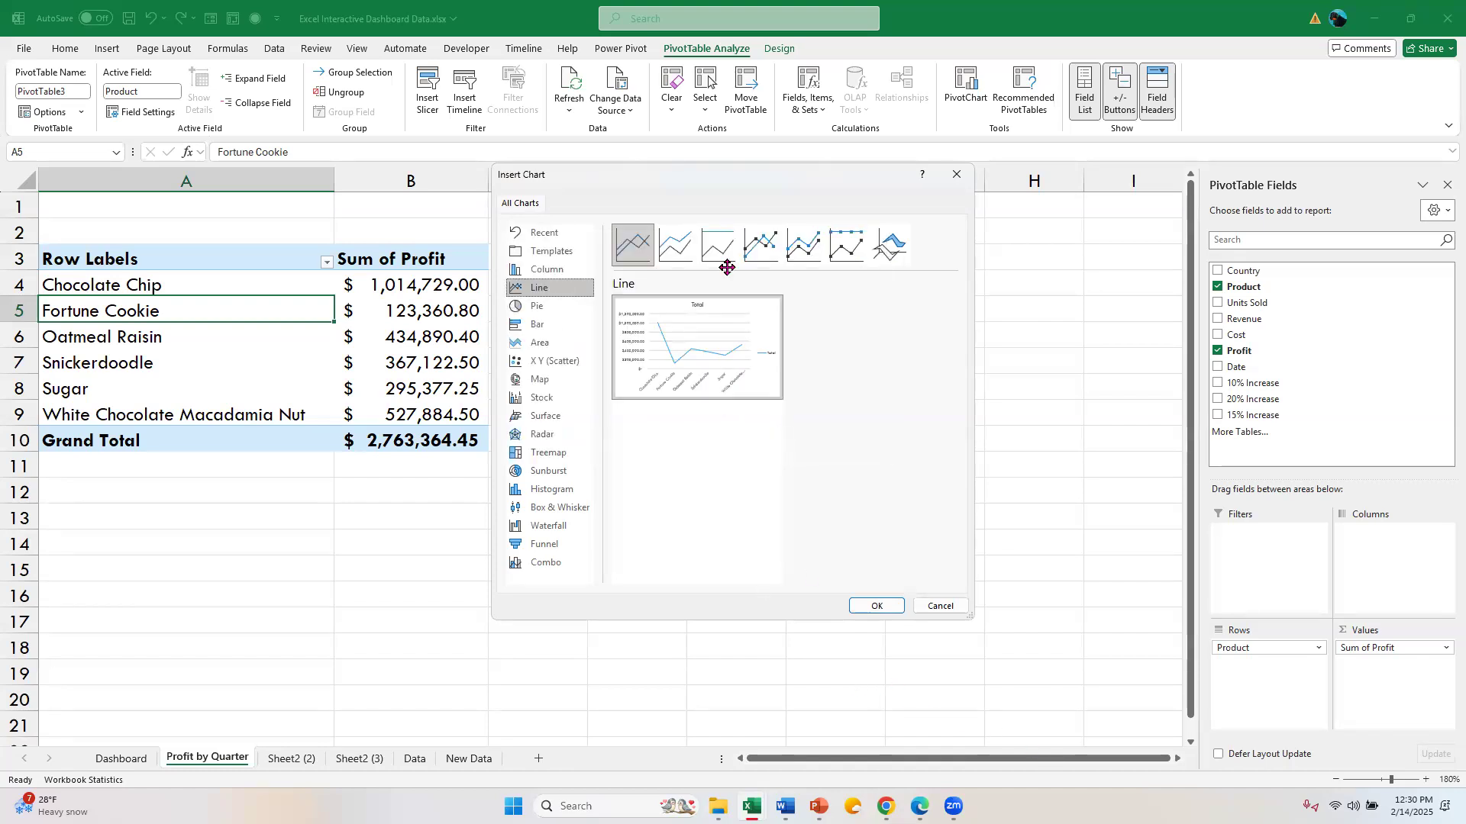
left_click(876, 606)
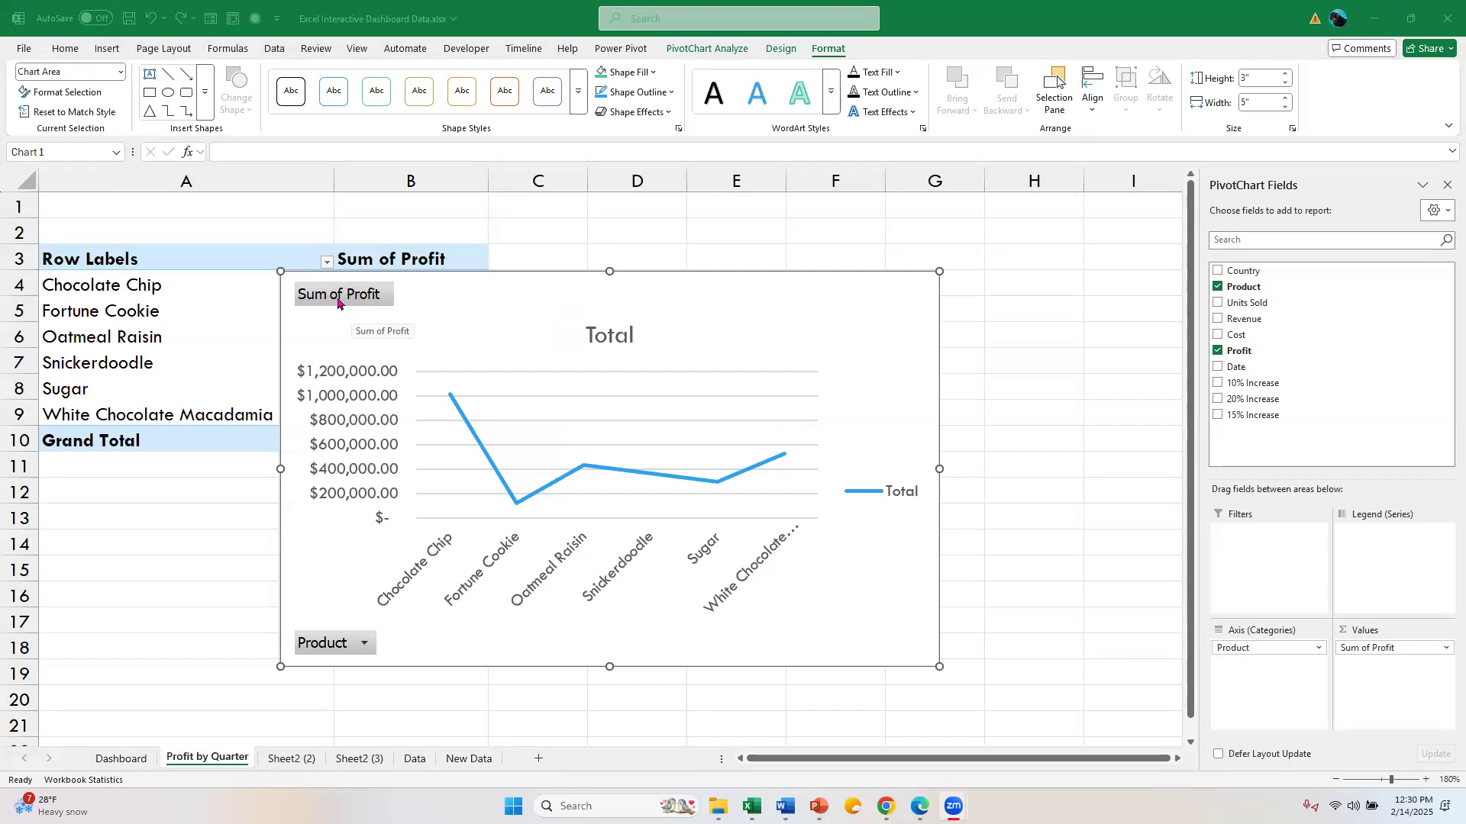
Hide all field buttons on the PivotChart and delete its legend.
left_click(338, 303)
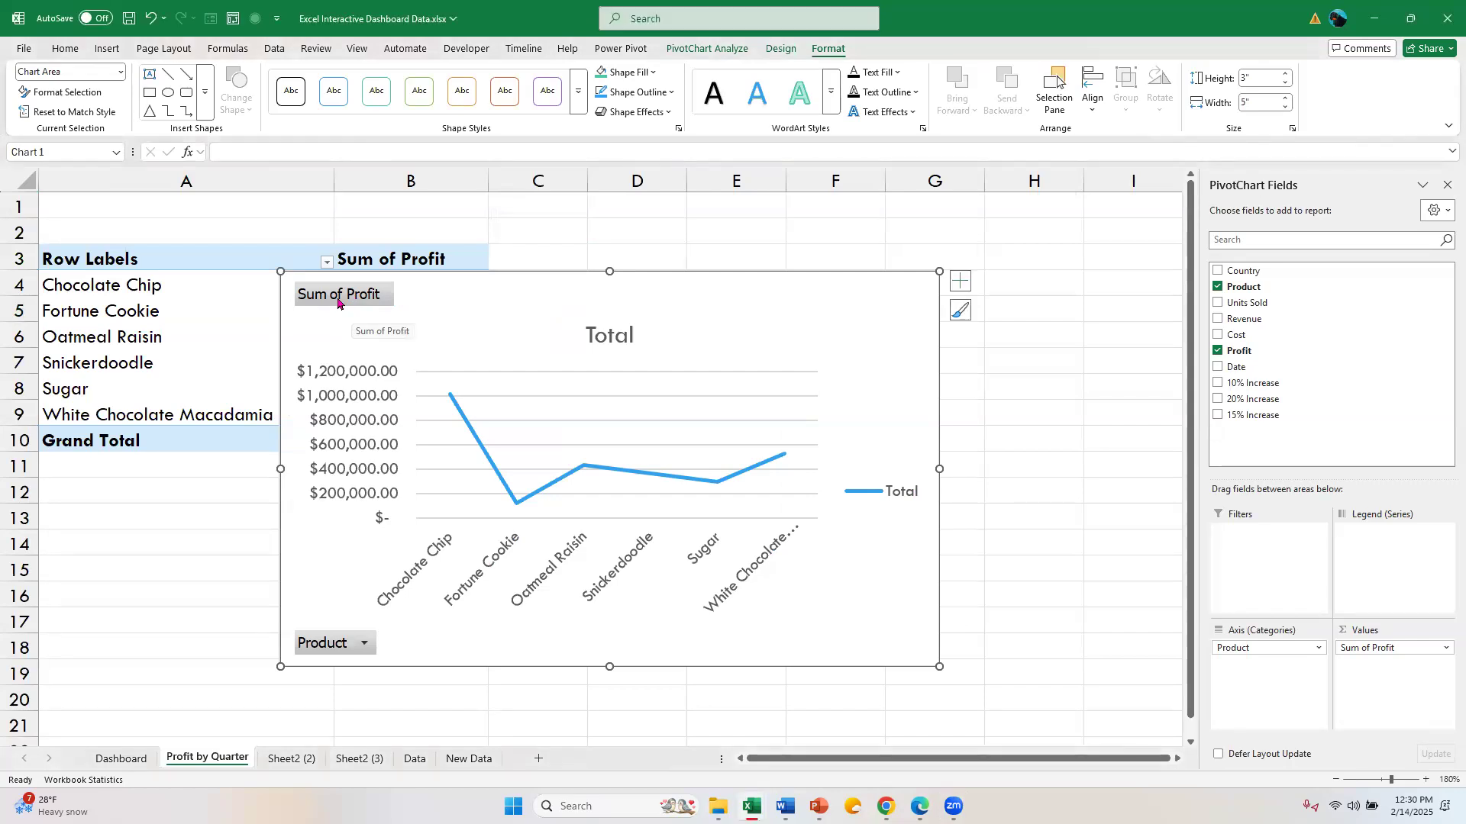
right_click(337, 303)
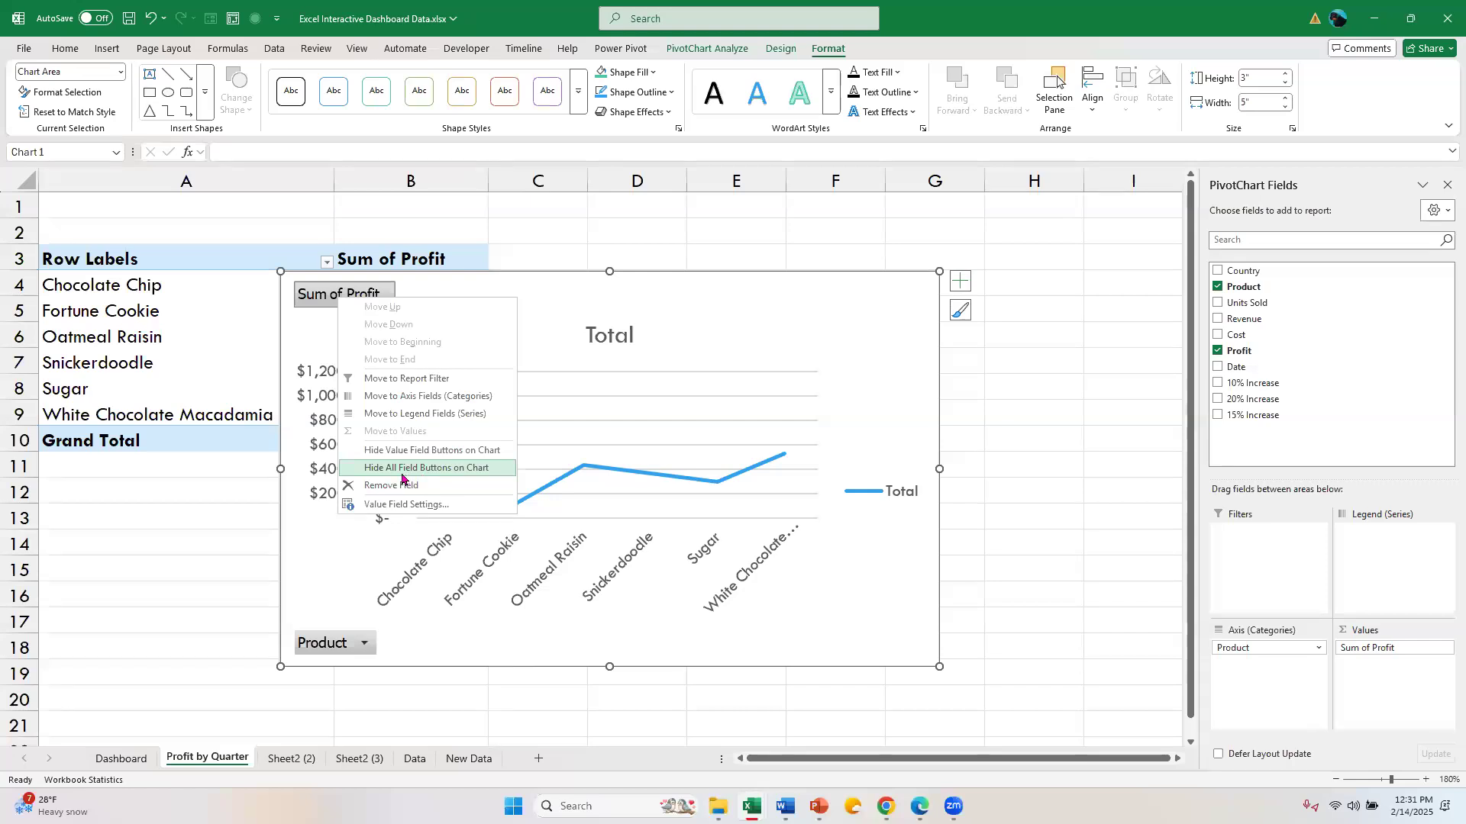
left_click(441, 469)
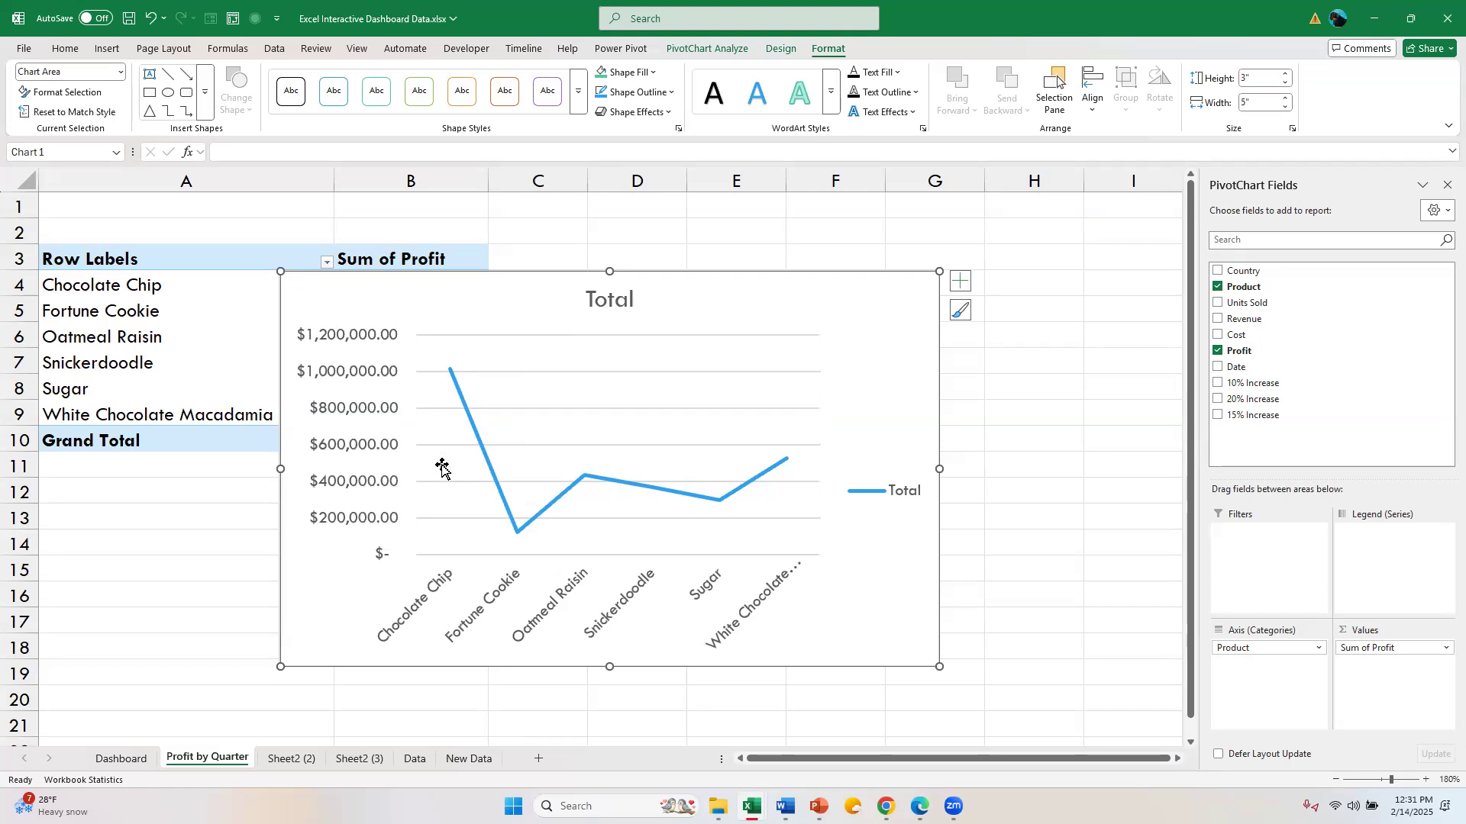
left_click(887, 495)
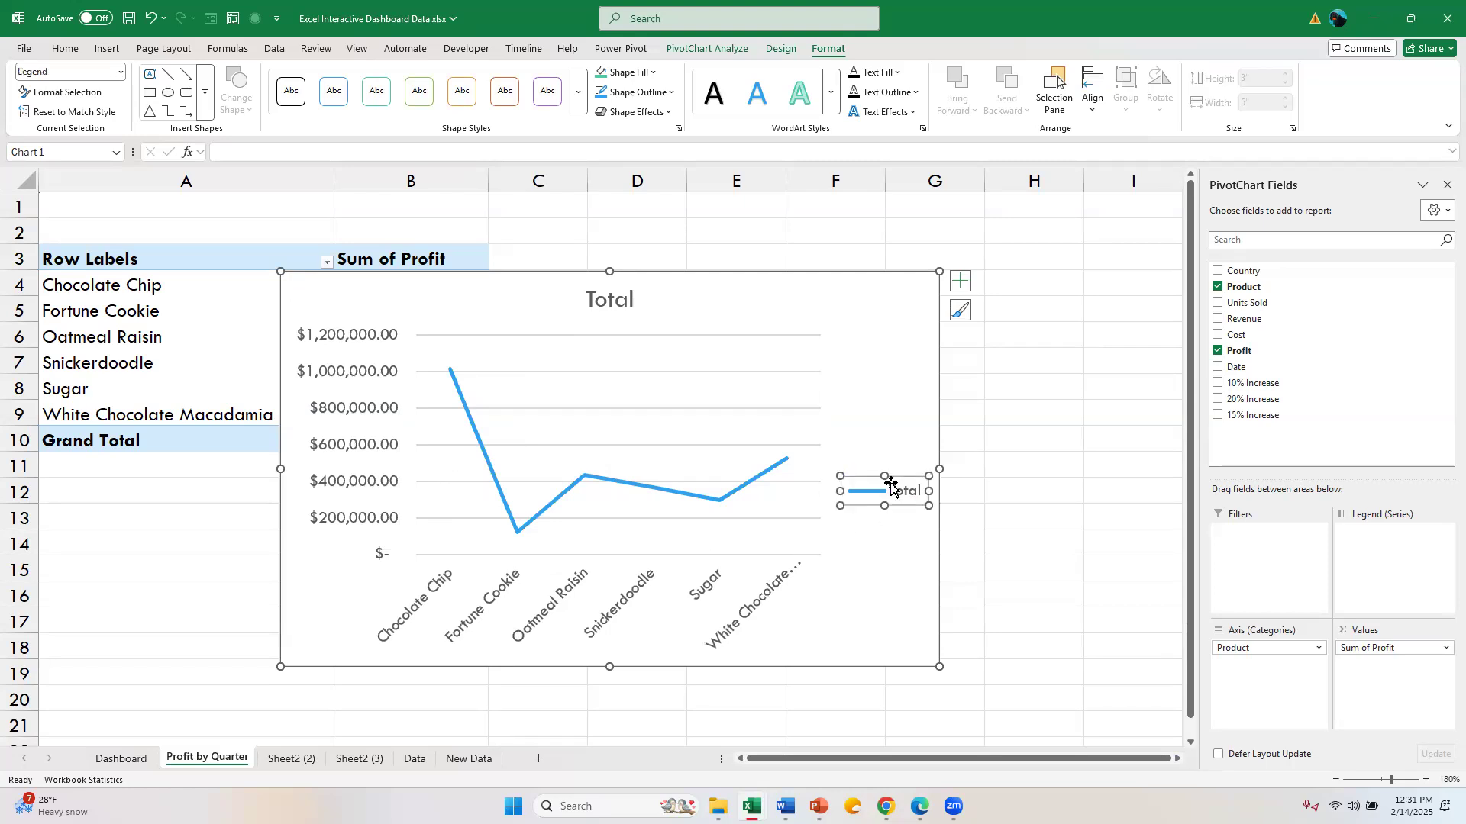
key("Delete")
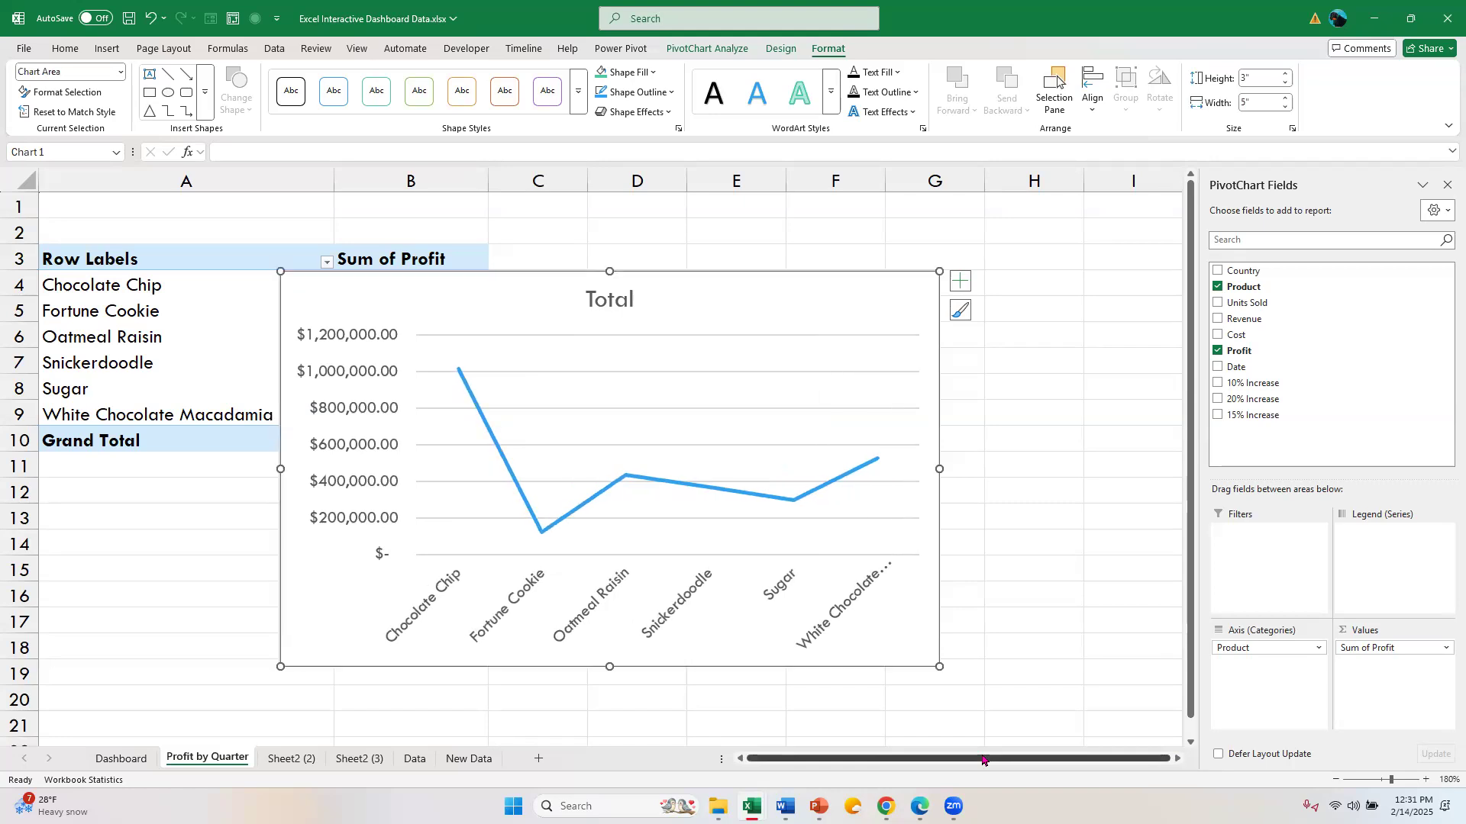
Change the chart title to Profit by Quarter and apply the dark grey chart style with round markers.
double_click(608, 300)
double_click(610, 303)
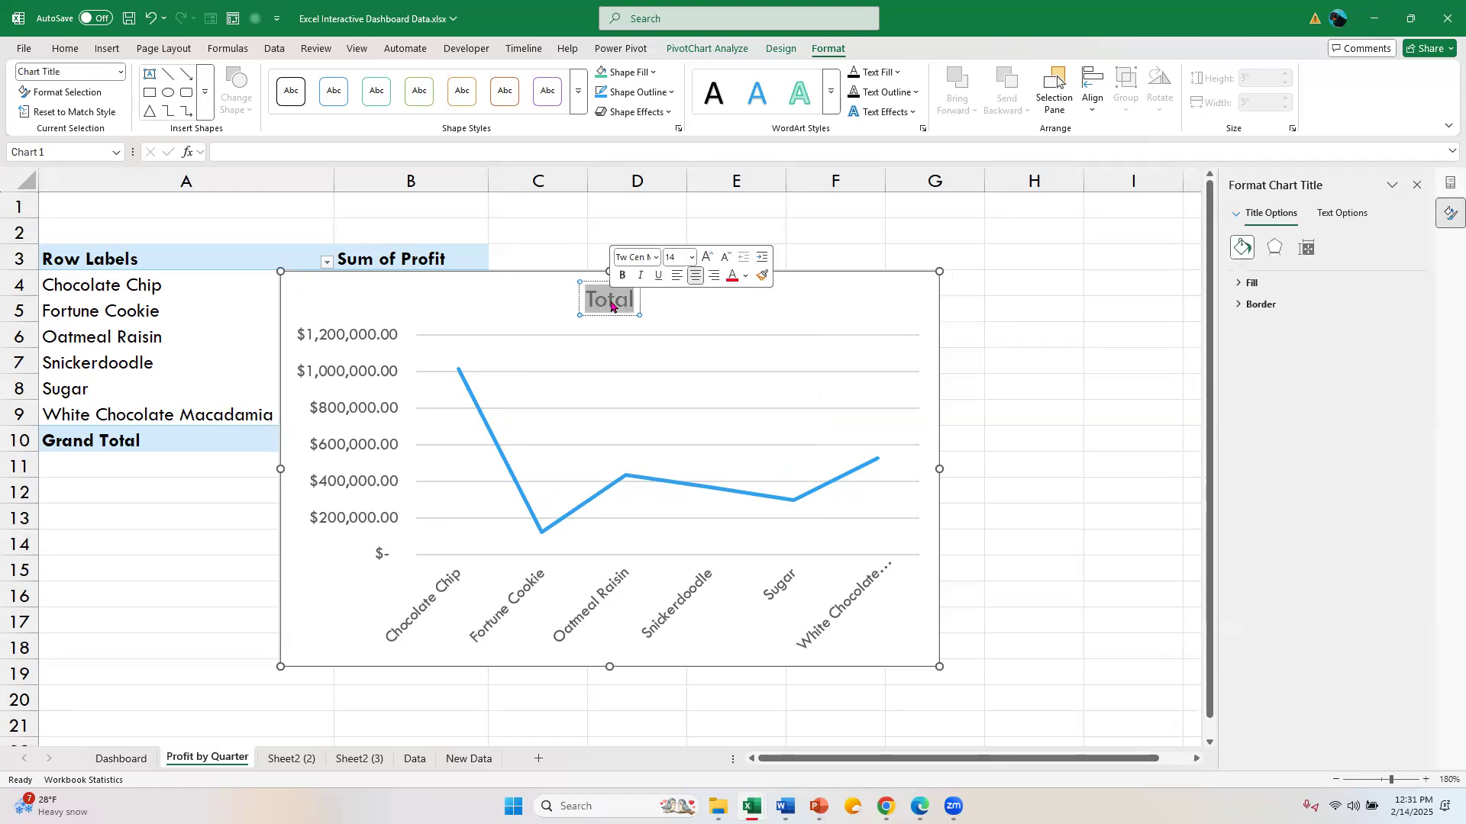
type("Profit by Quarter")
left_click(635, 457)
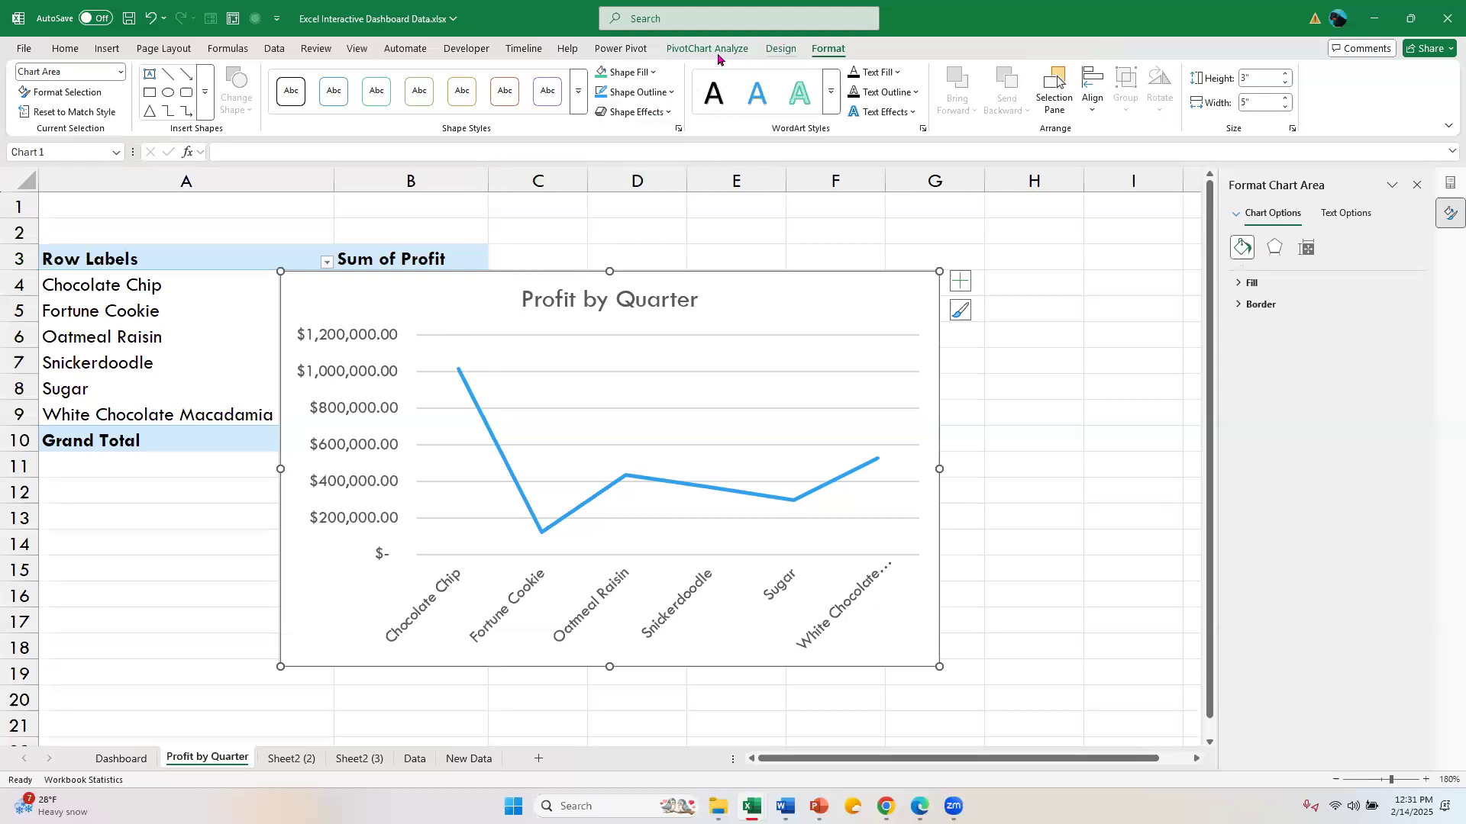
left_click(781, 49)
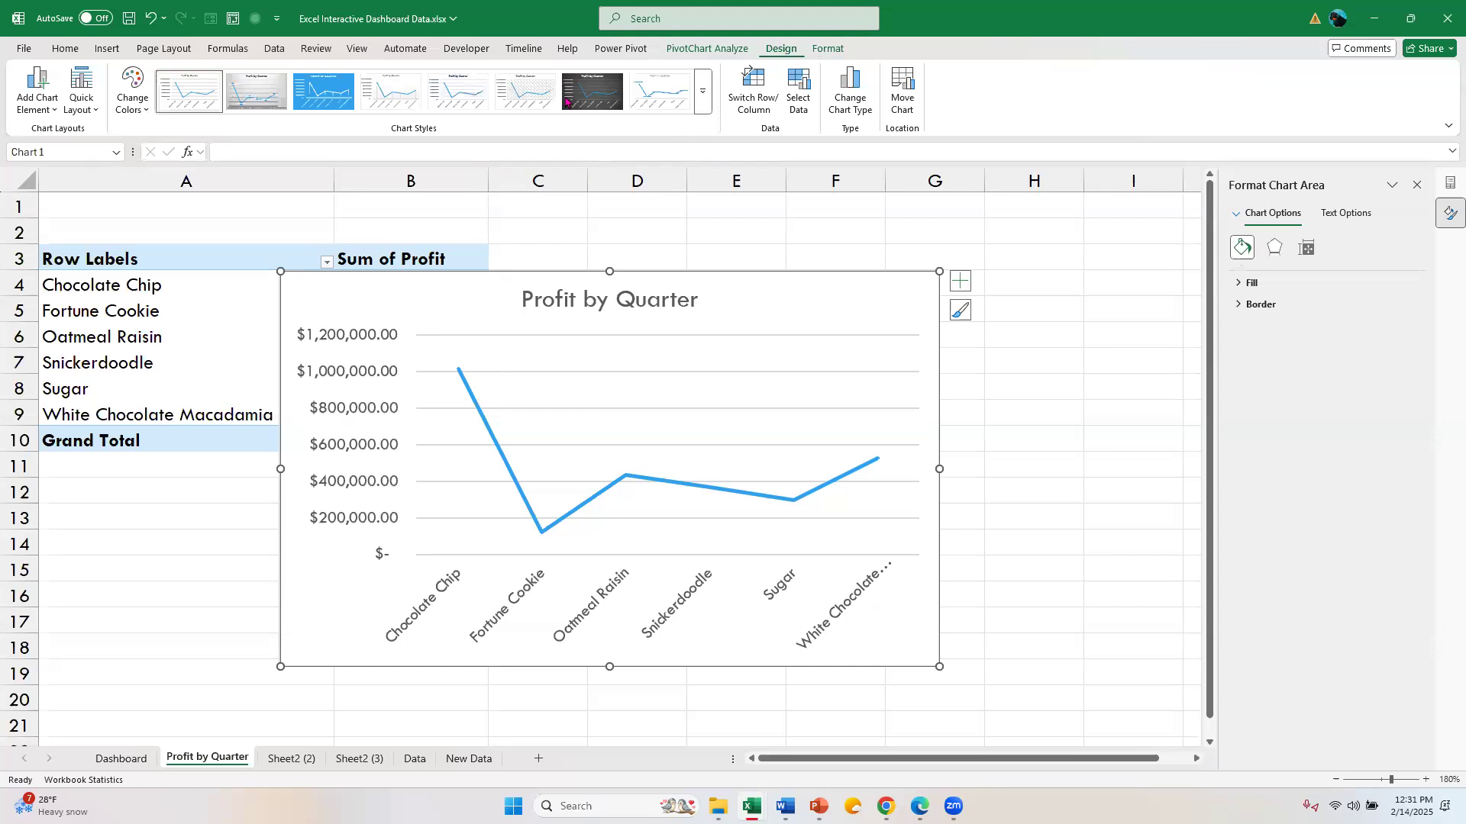
left_click(590, 94)
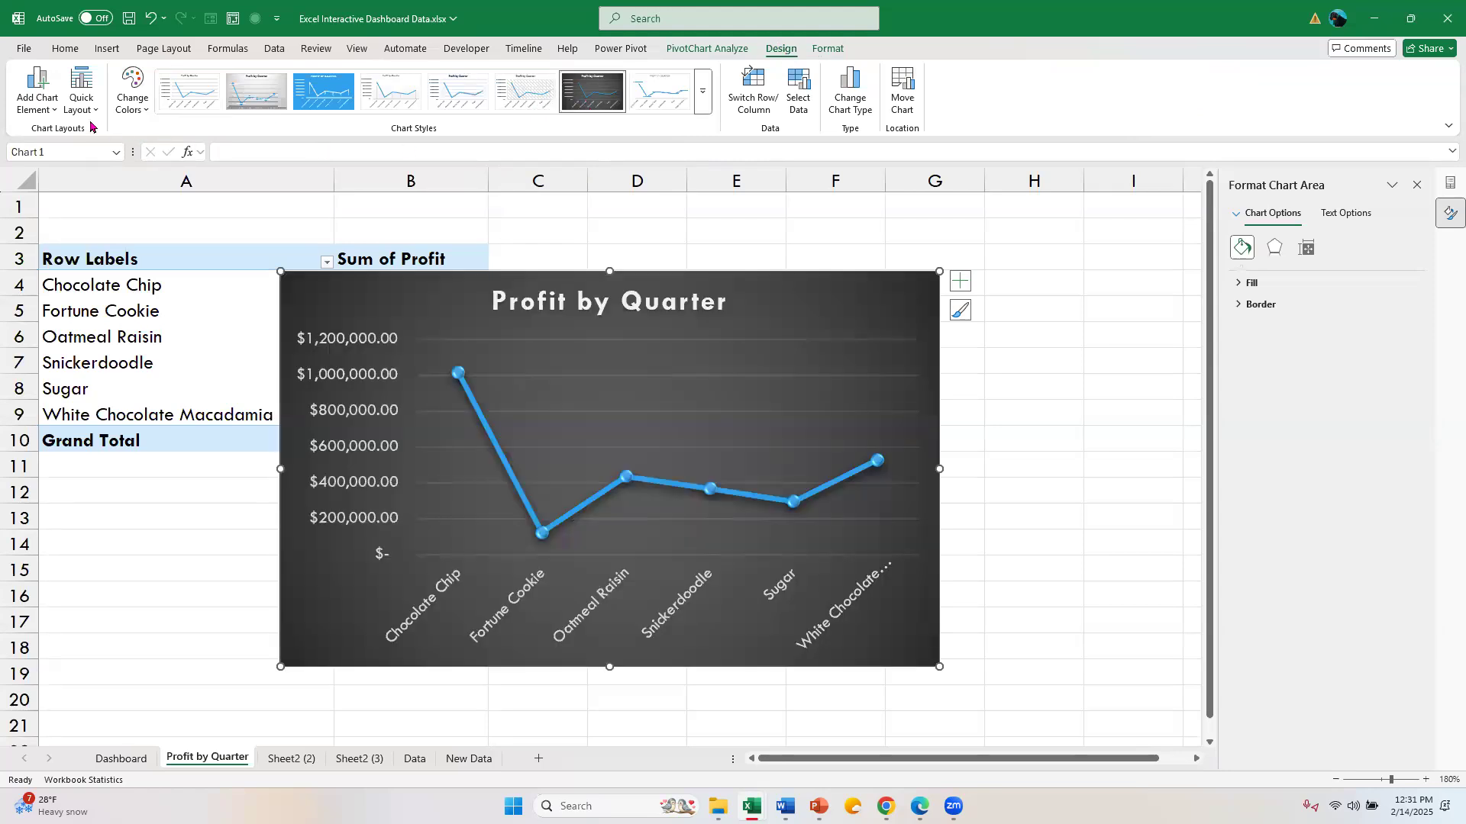
Add data labels above the line's points and delete the vertical value axis.
left_click(58, 112)
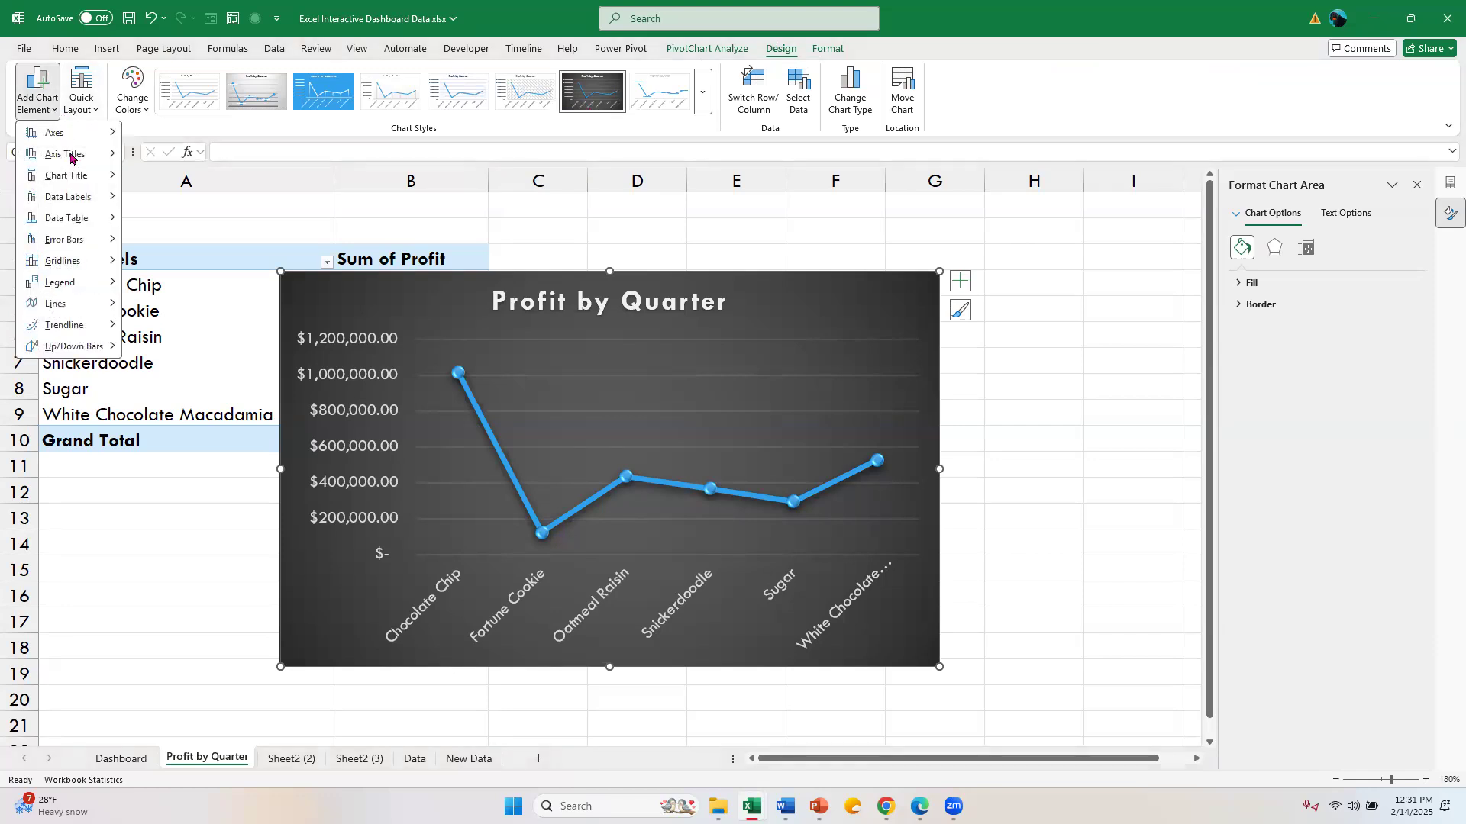
mouse_move(73, 197)
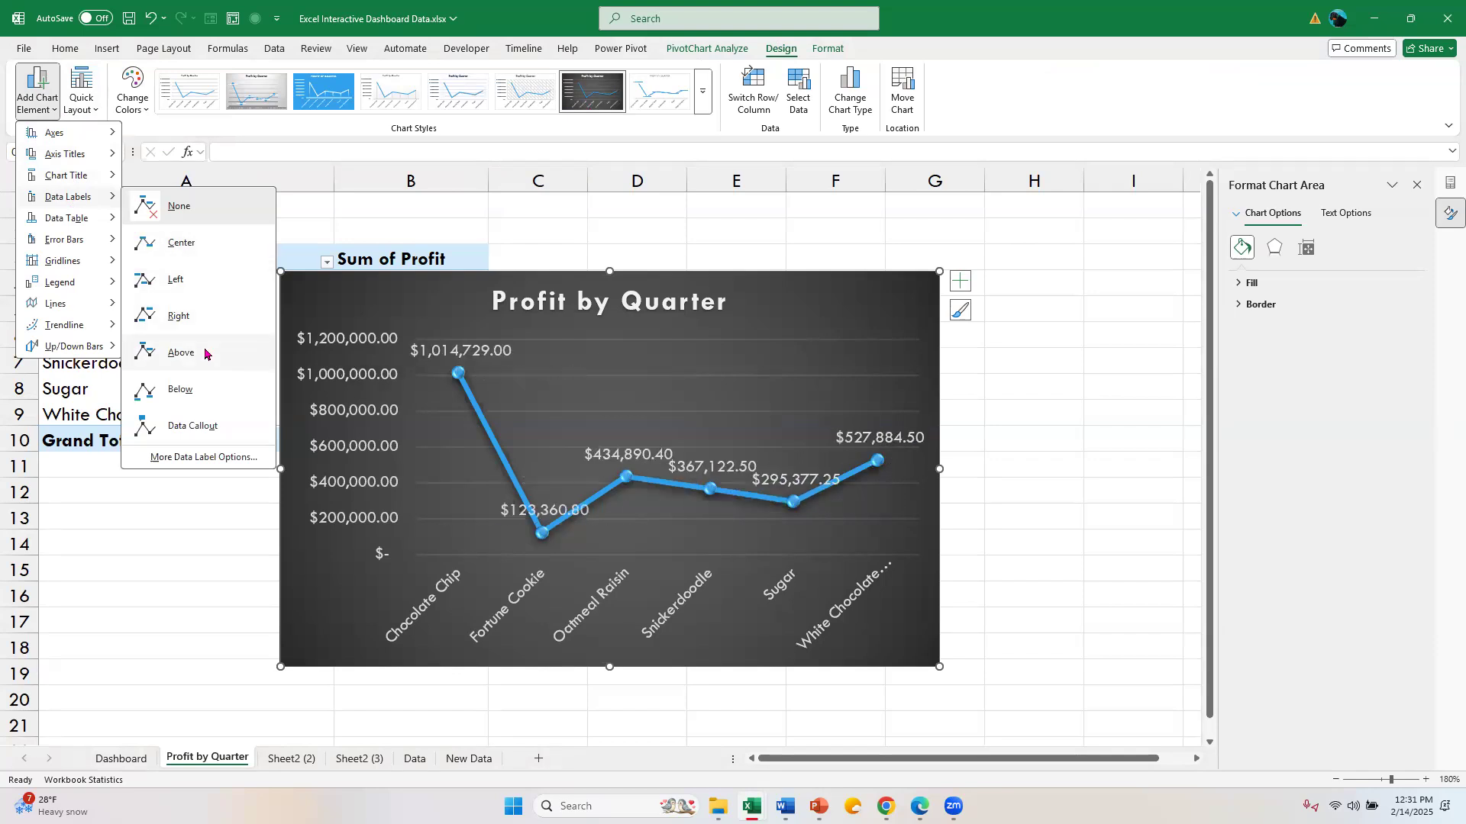
left_click(204, 352)
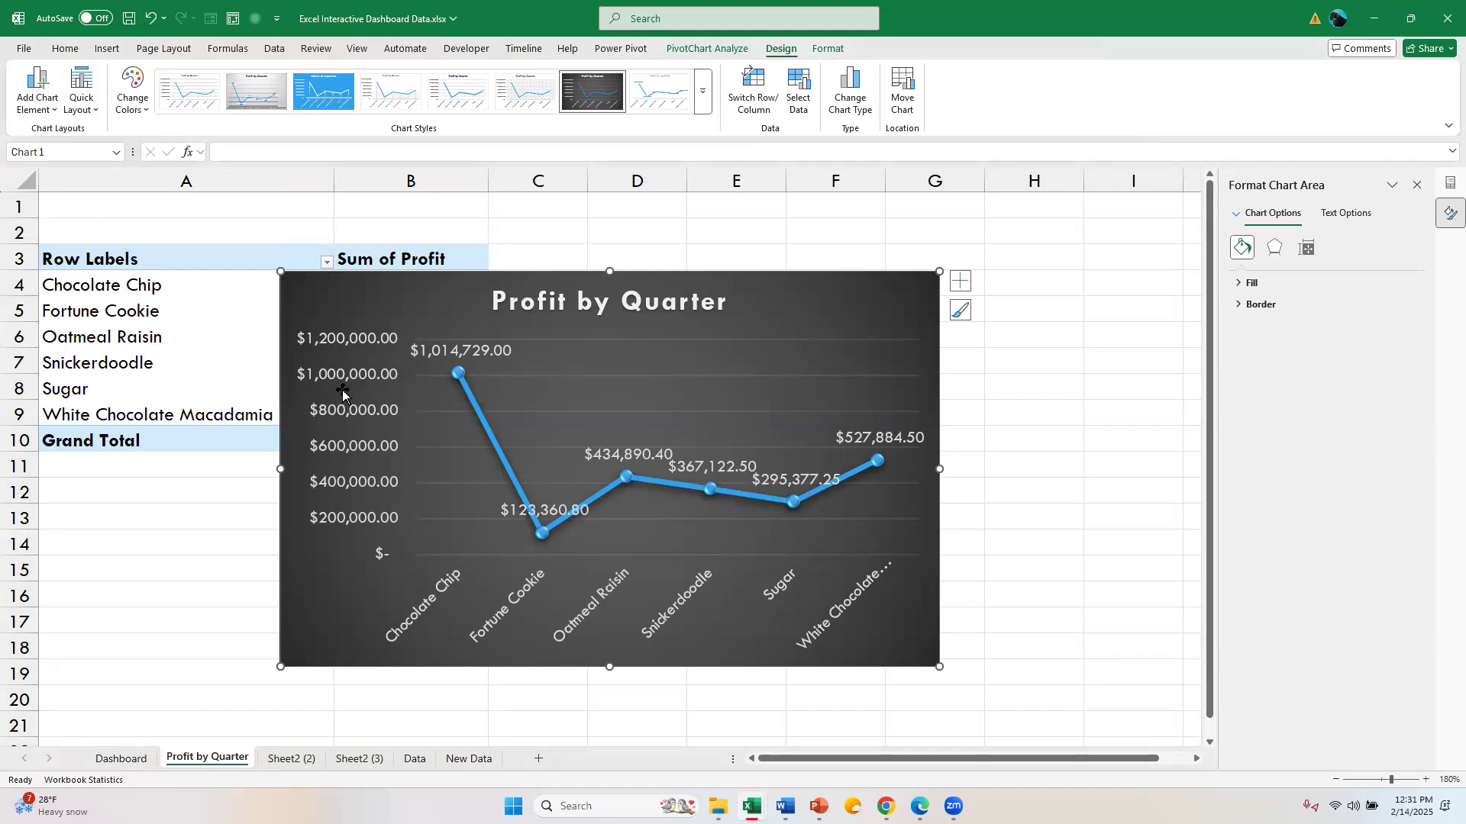
left_click(328, 355)
key("Delete")
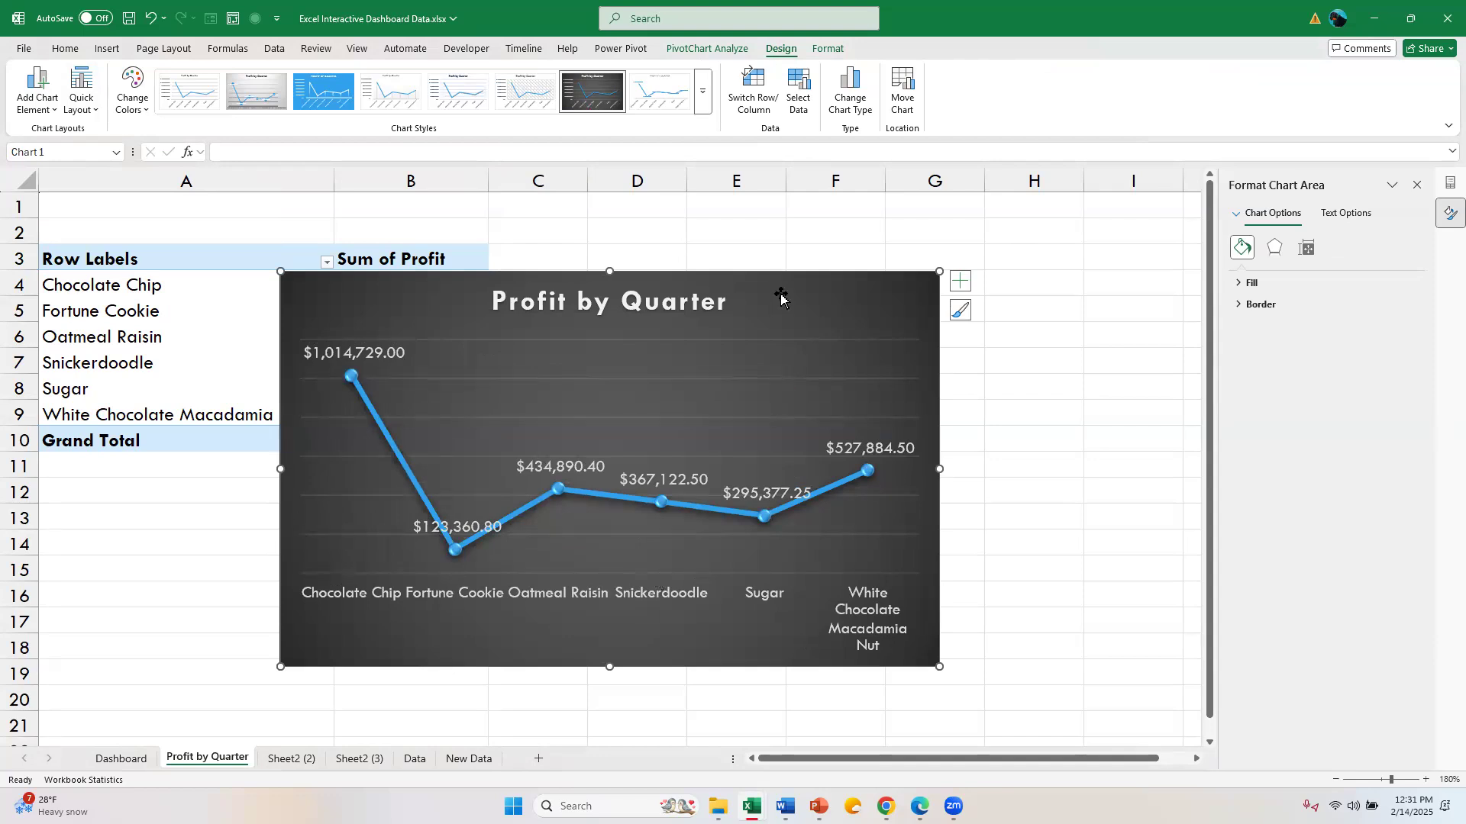
Set all the chart's text to bold Georgia.
left_click(64, 48)
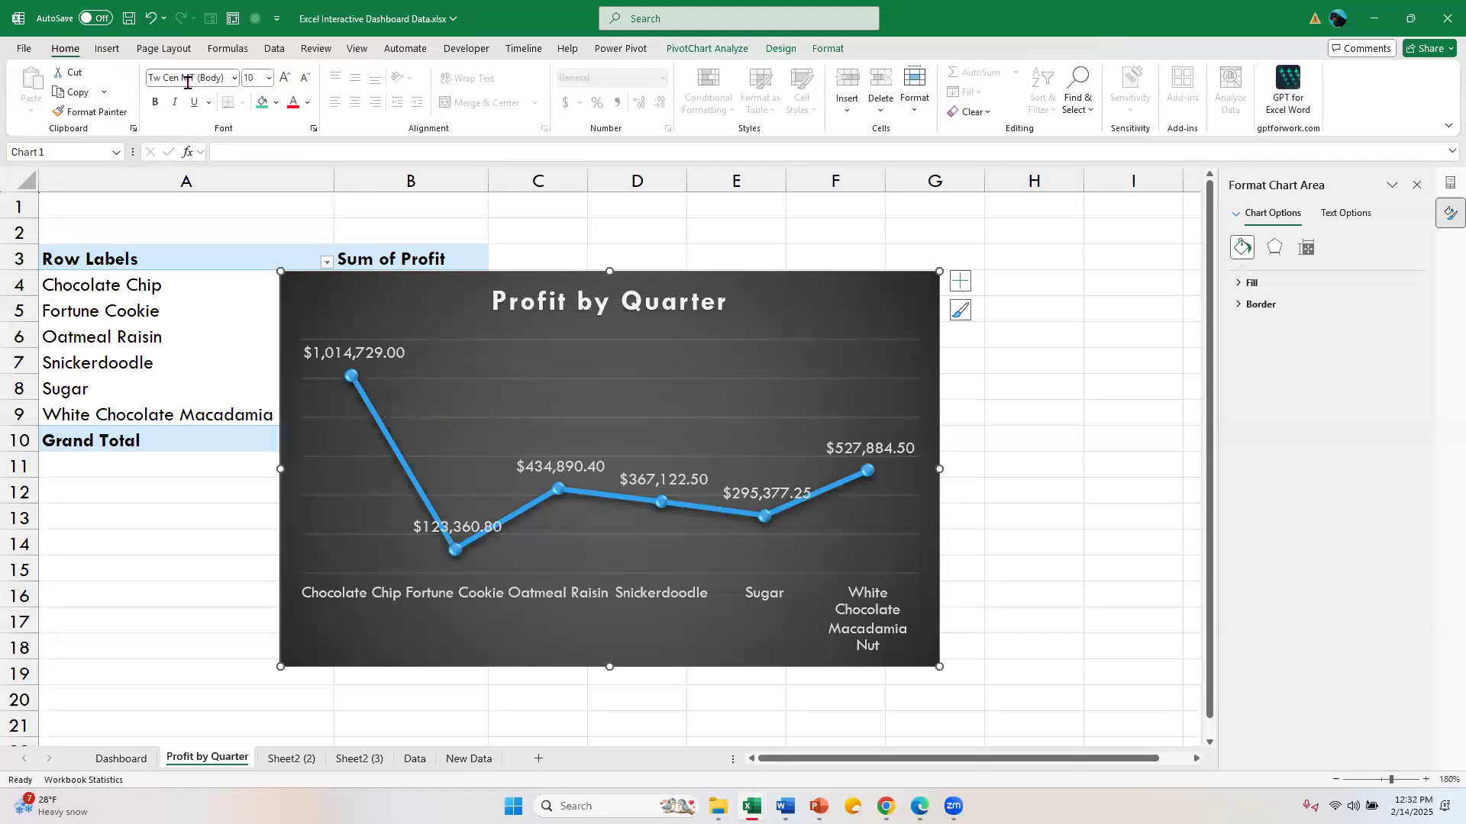
left_click(184, 78)
type("Georgia")
key("Return")
left_click(155, 103)
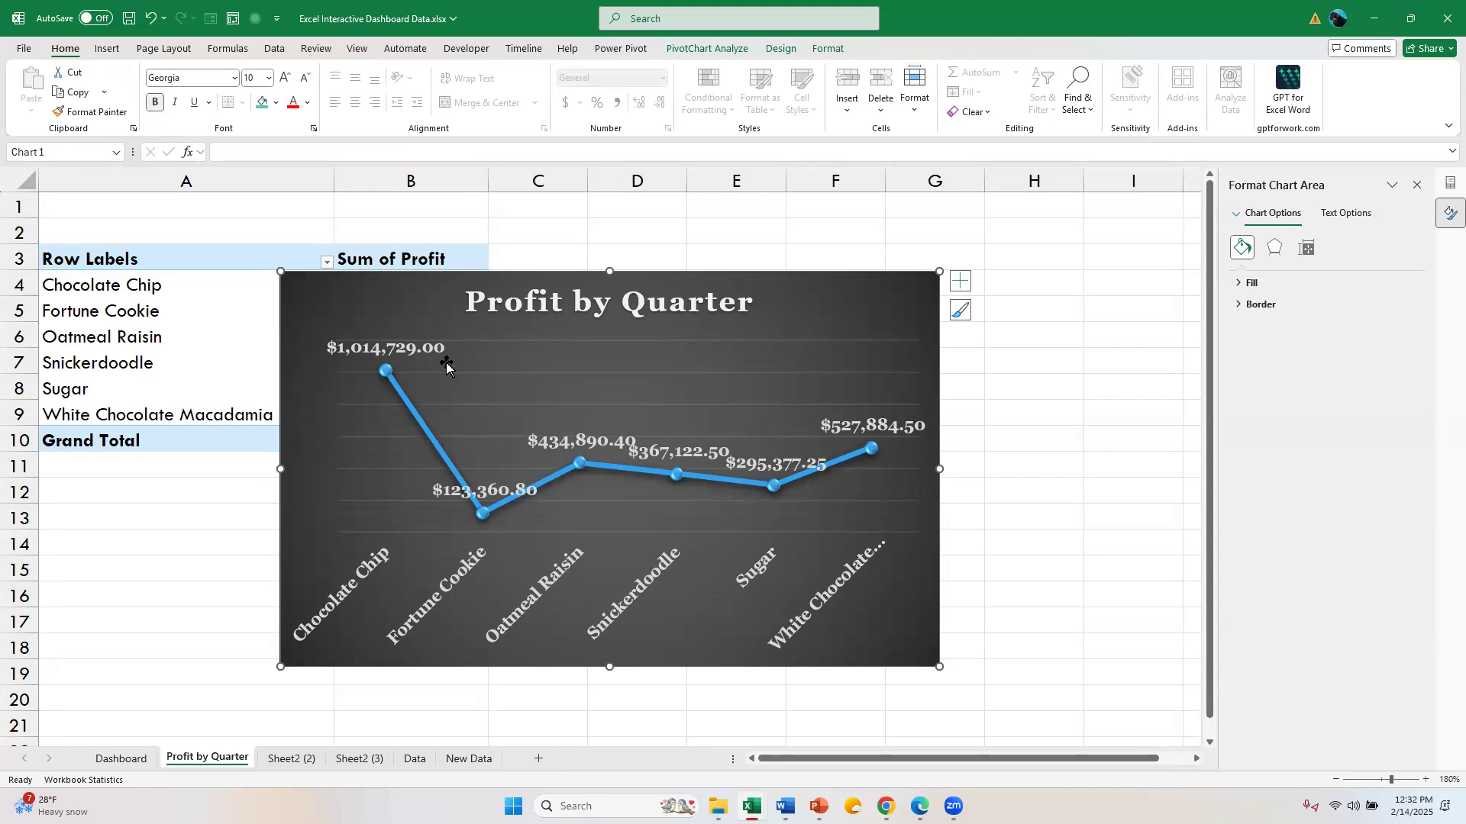
Move the Oatmeal Raisin data label higher above the line and the Sugar and Fortune Cookie labels below their points.
left_click(573, 429)
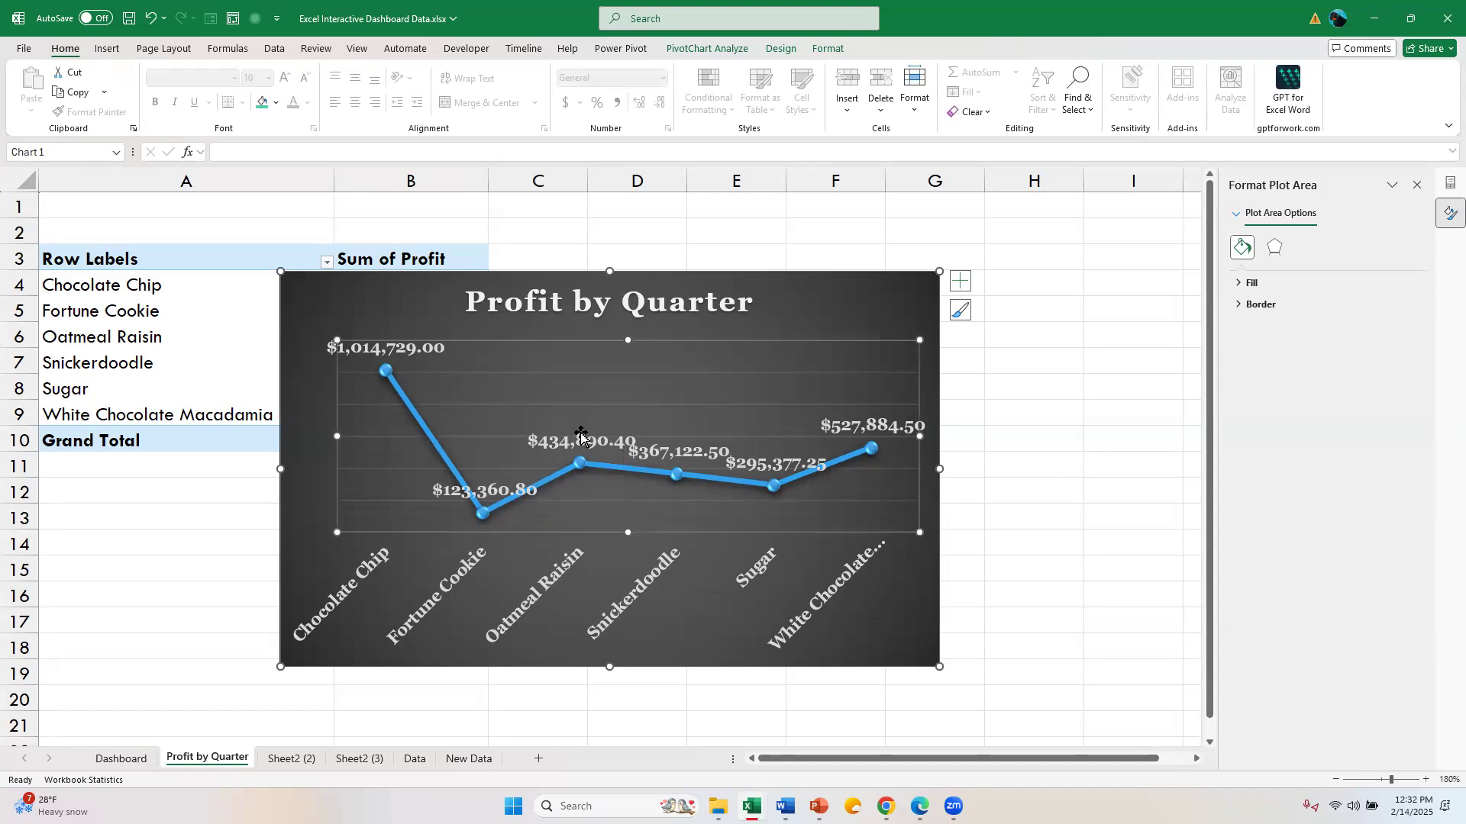
left_click(571, 427)
left_click(572, 426)
left_click_drag(573, 426, 574, 399)
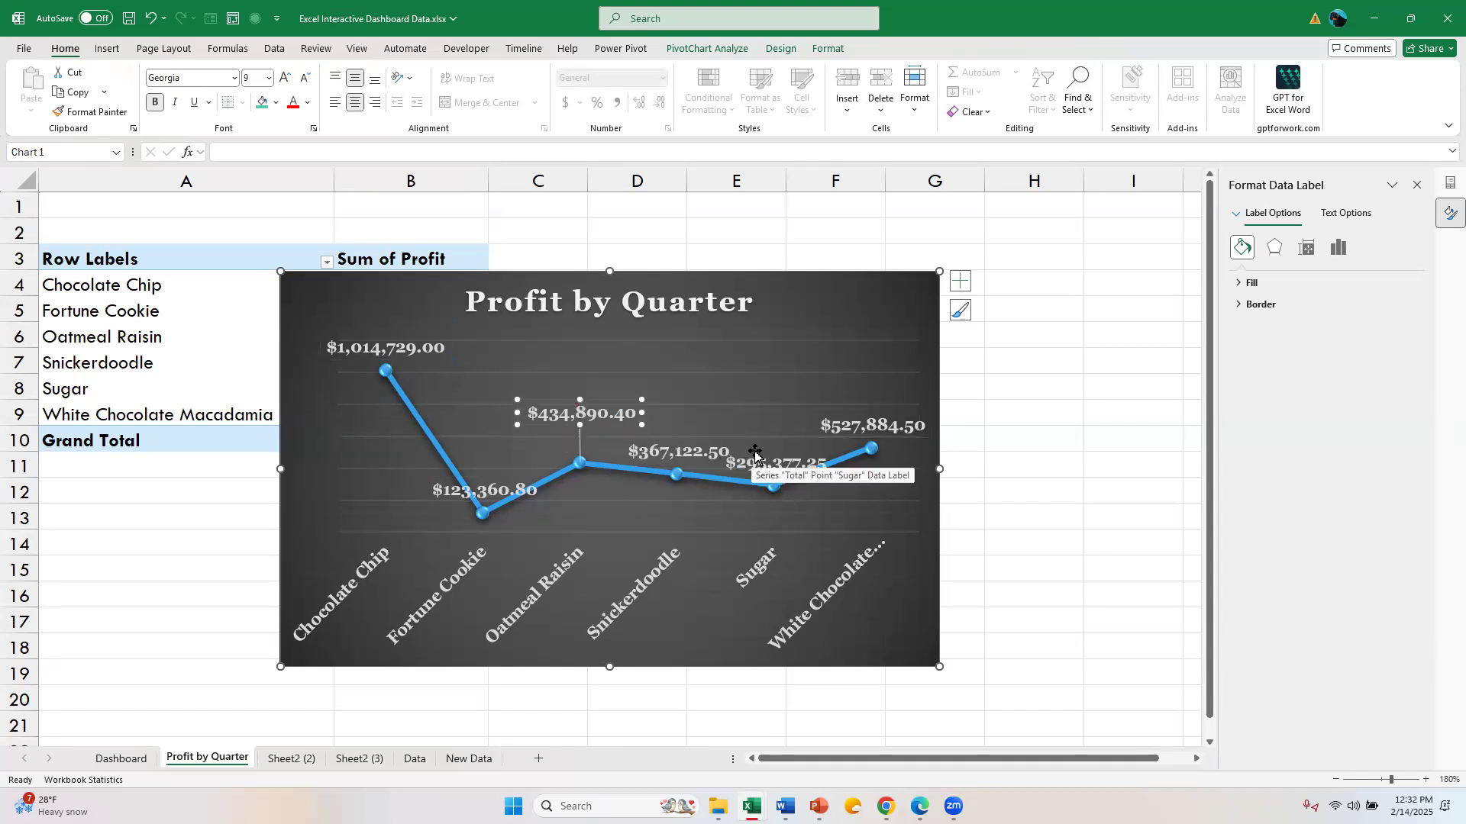
left_click_drag(787, 458, 788, 503)
left_click_drag(506, 498, 514, 536)
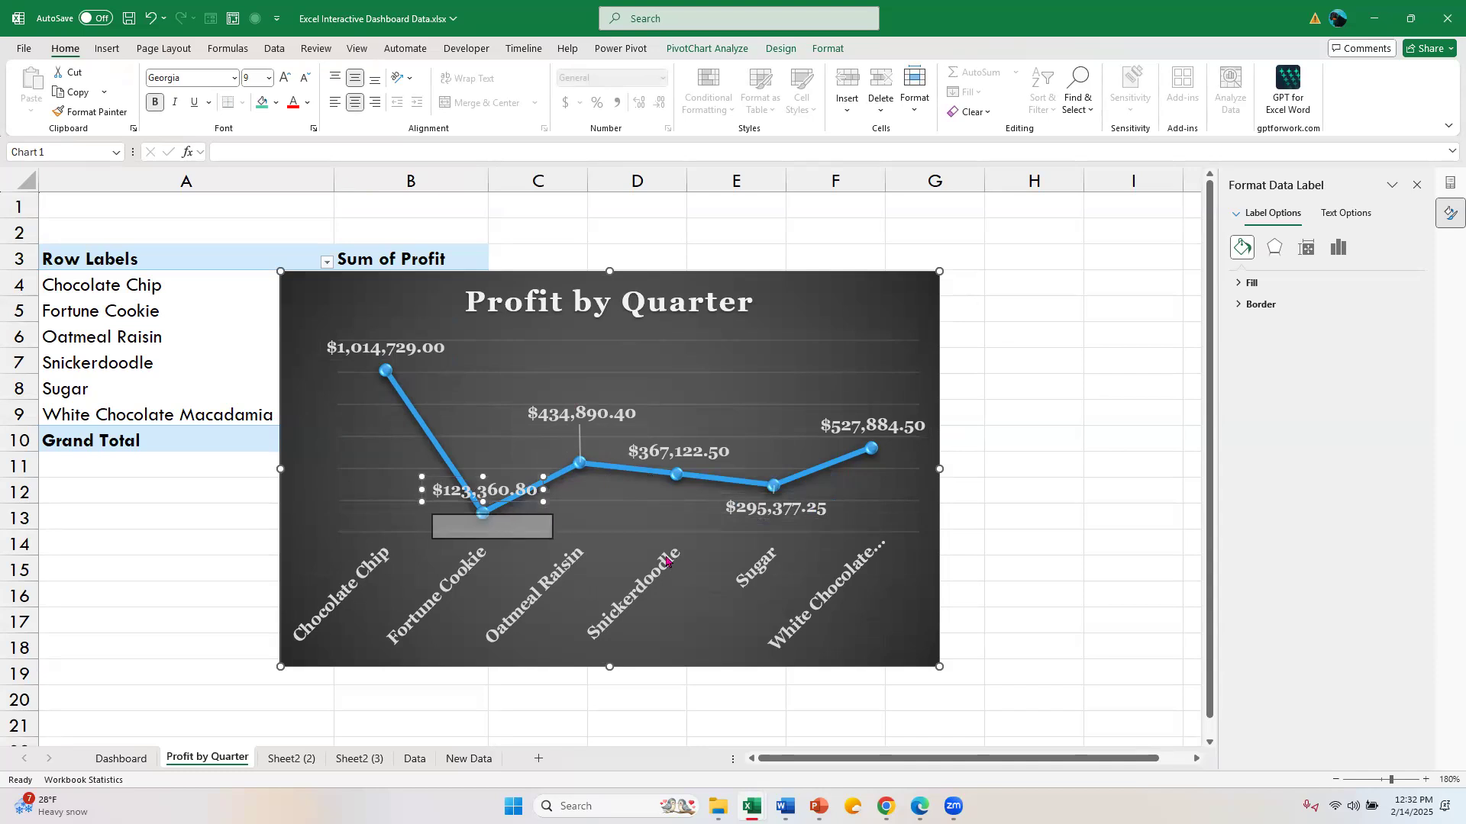
left_click_drag(668, 561, 668, 561)
Copy the whole Profit by Quarter chart and paste it on the Dashboard sheet at cell C6.
left_click(570, 343)
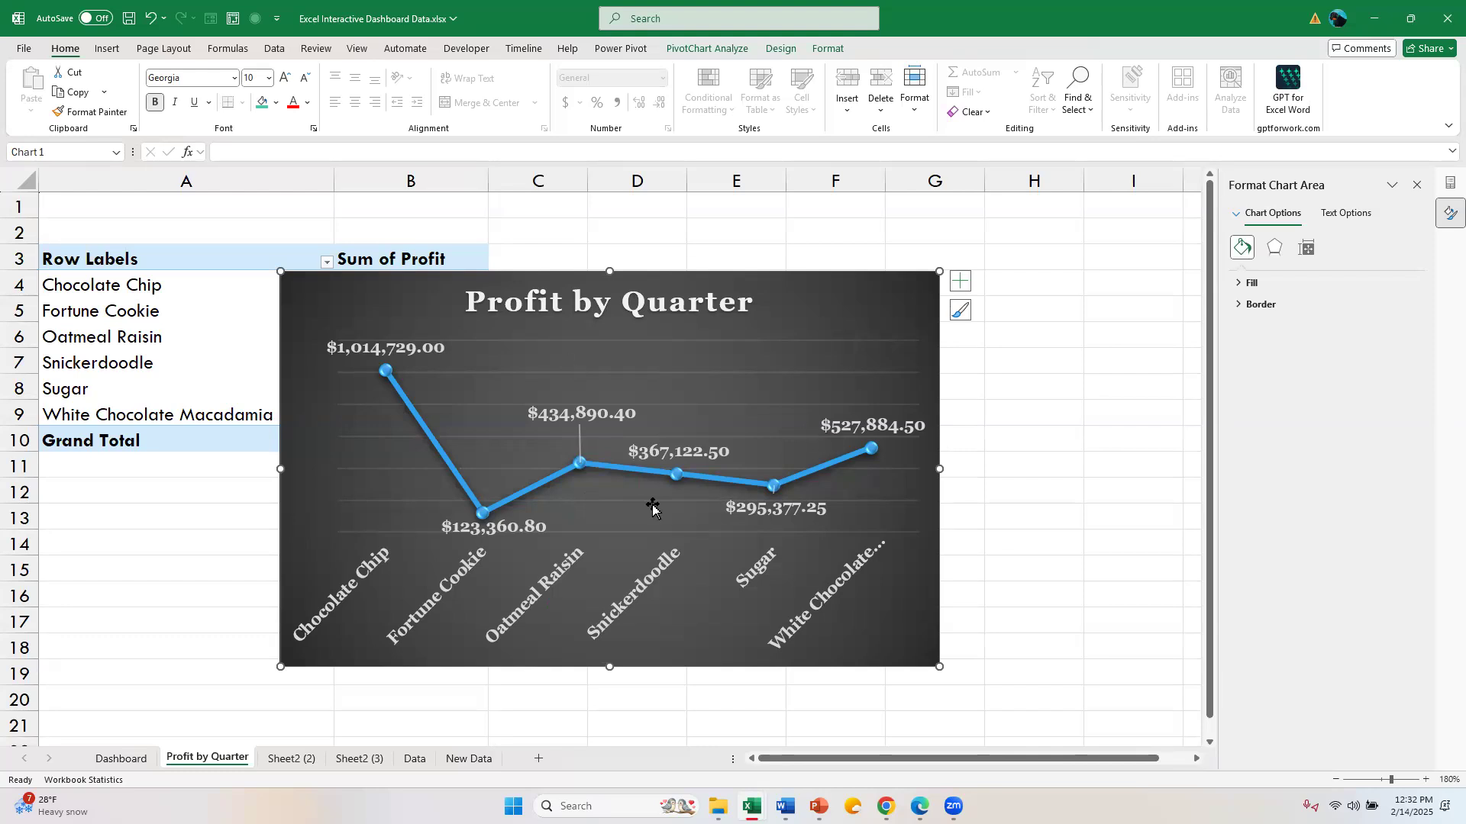
left_click(123, 761)
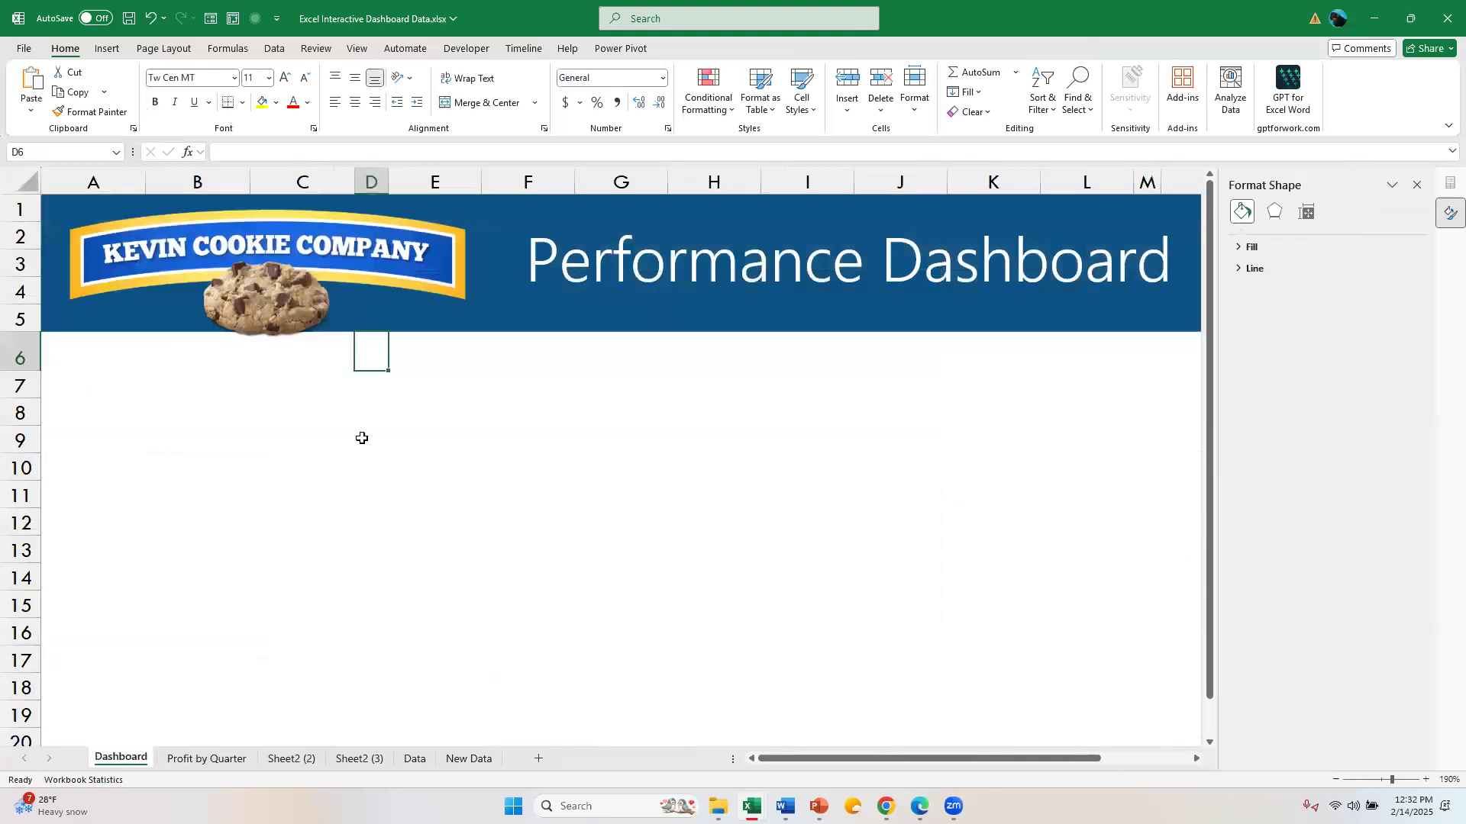
left_click(342, 364)
key("ctrl+v")
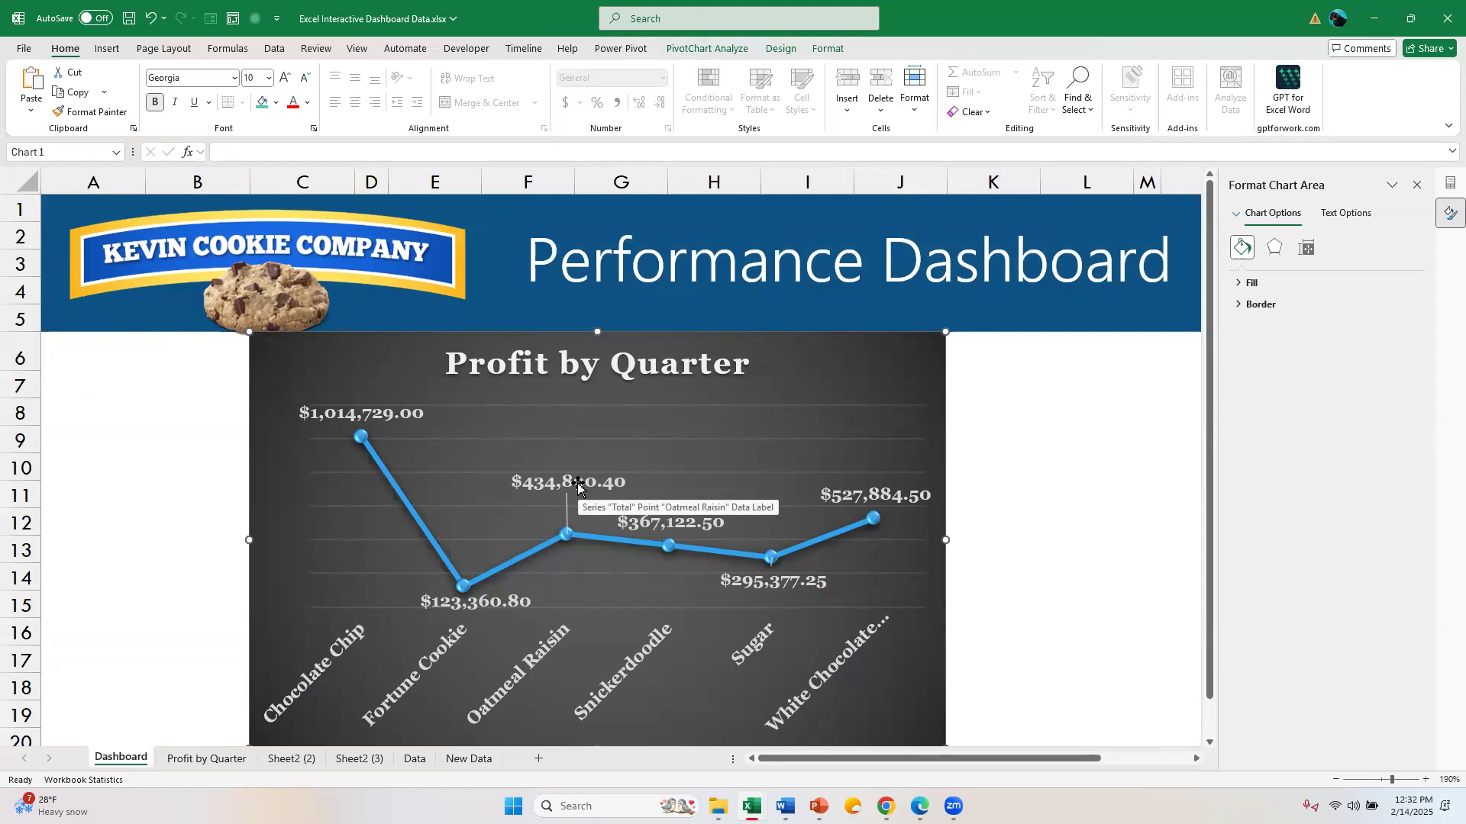
left_click(303, 765)
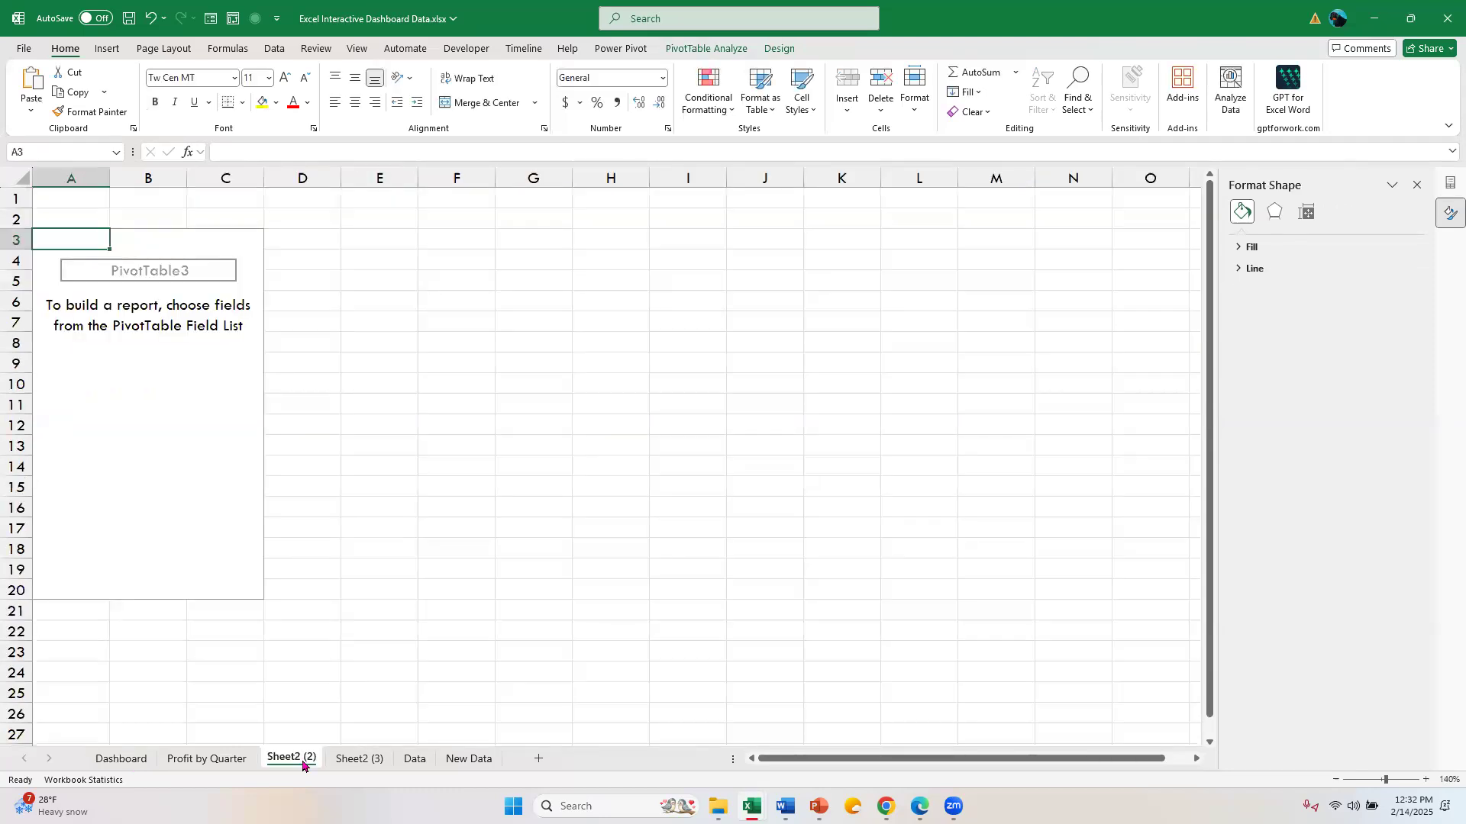
double_click(303, 763)
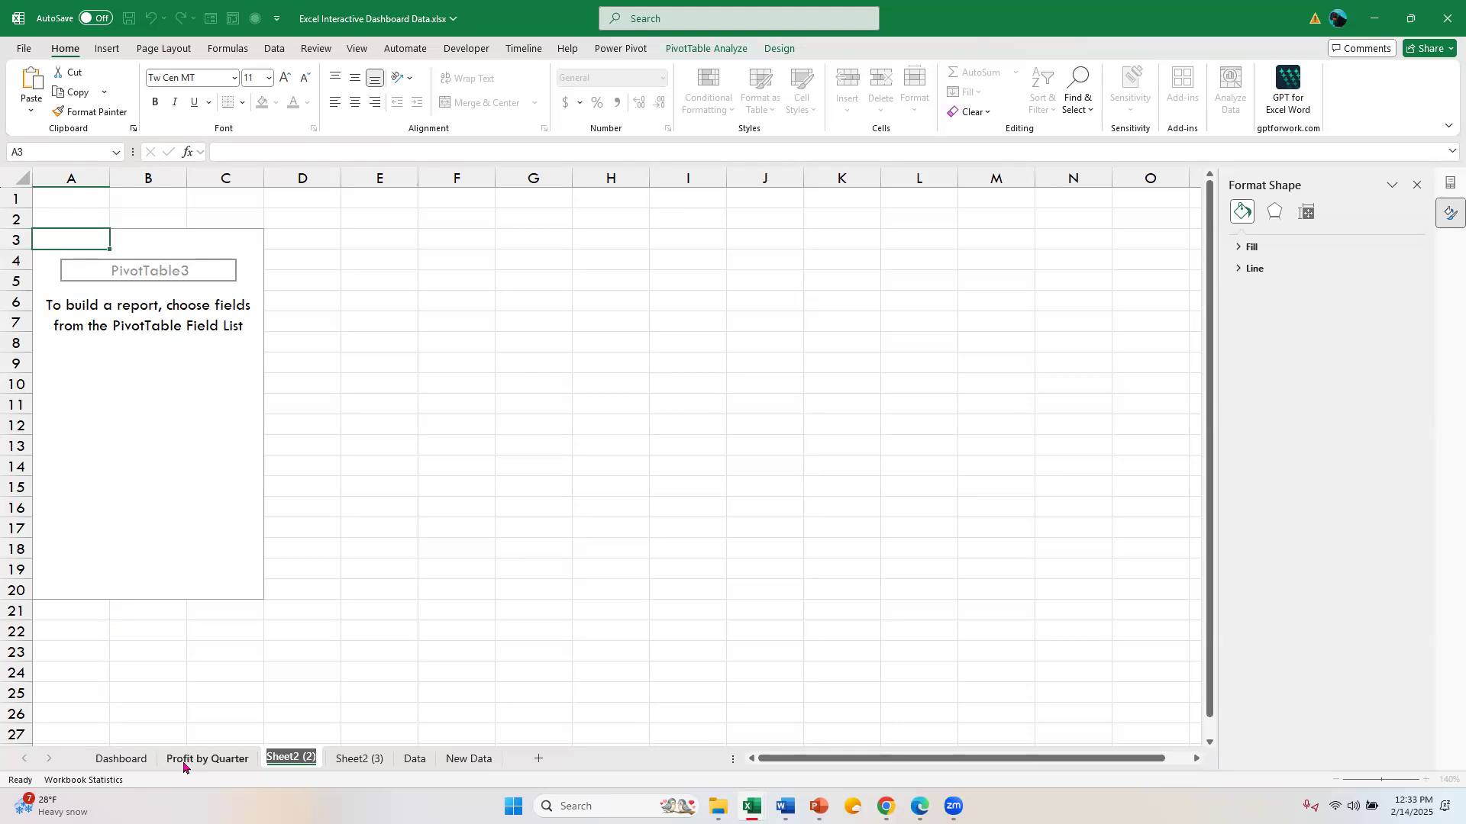
left_click(121, 758)
left_click(120, 759)
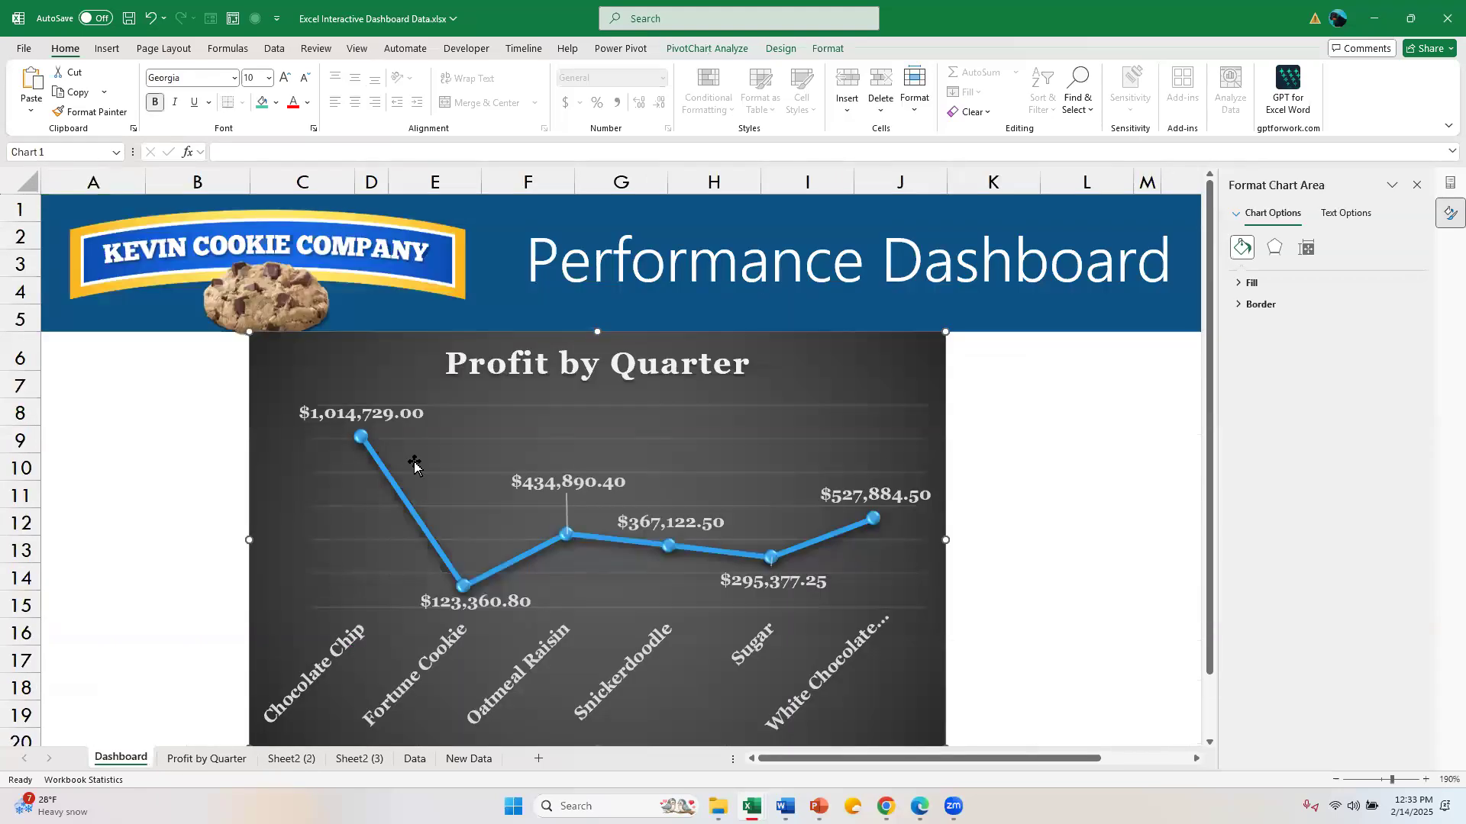
Rename the Sheet2 (2) worksheet as Units Sold per Q.
left_click(292, 758)
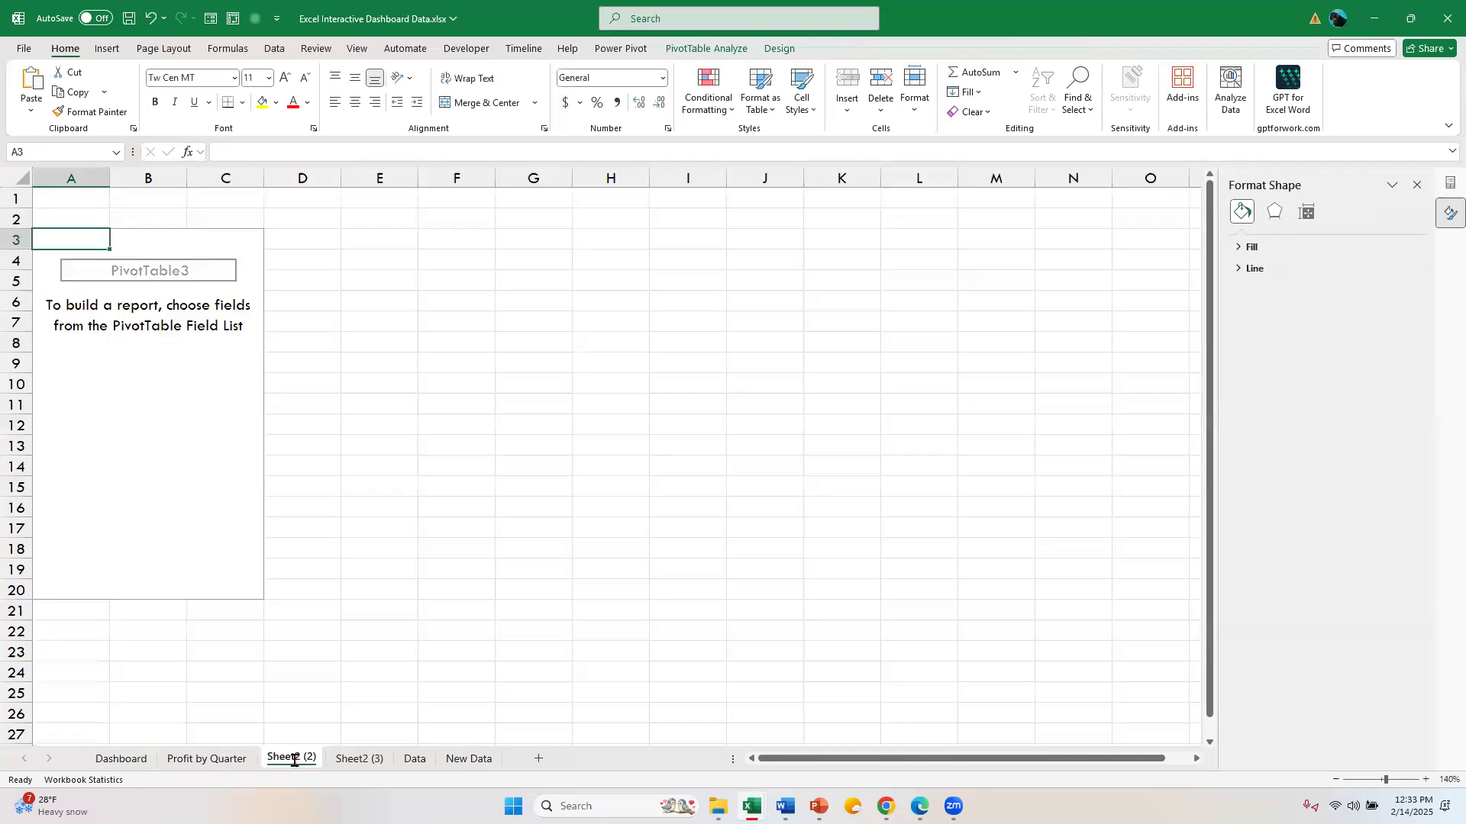
double_click(294, 759)
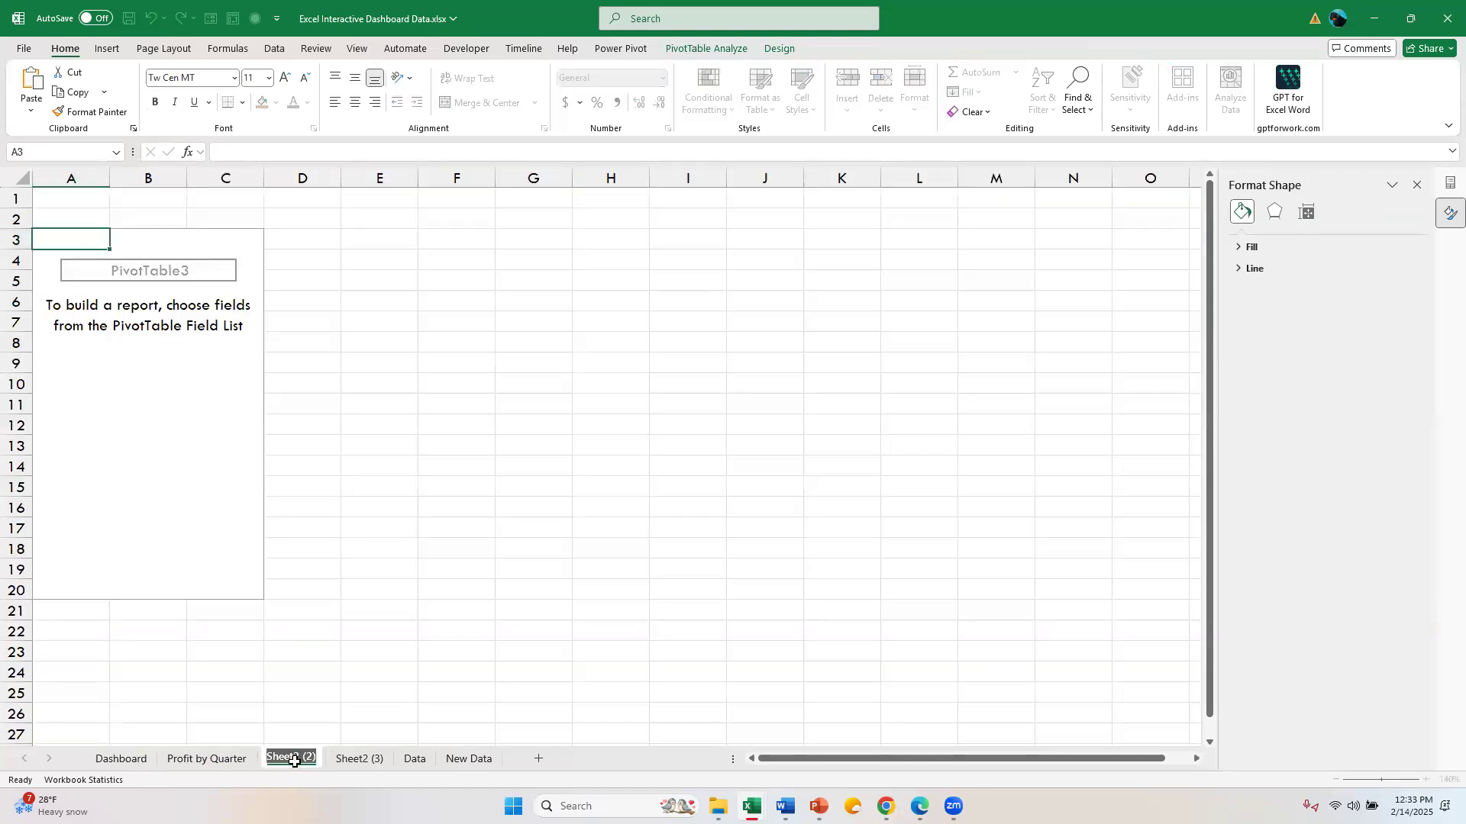
type("Units")
key("Return")
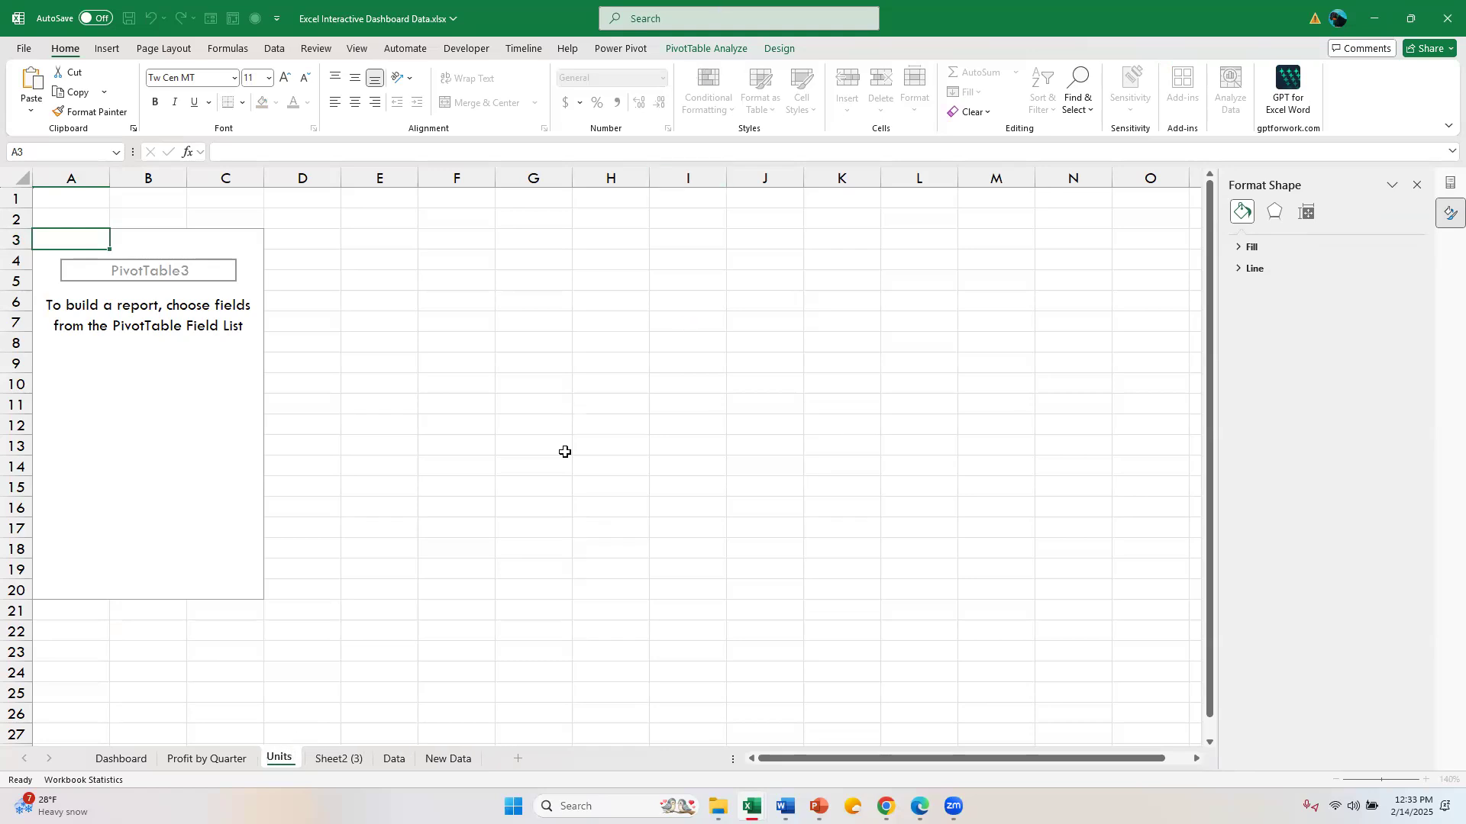
type("Sold Ea")
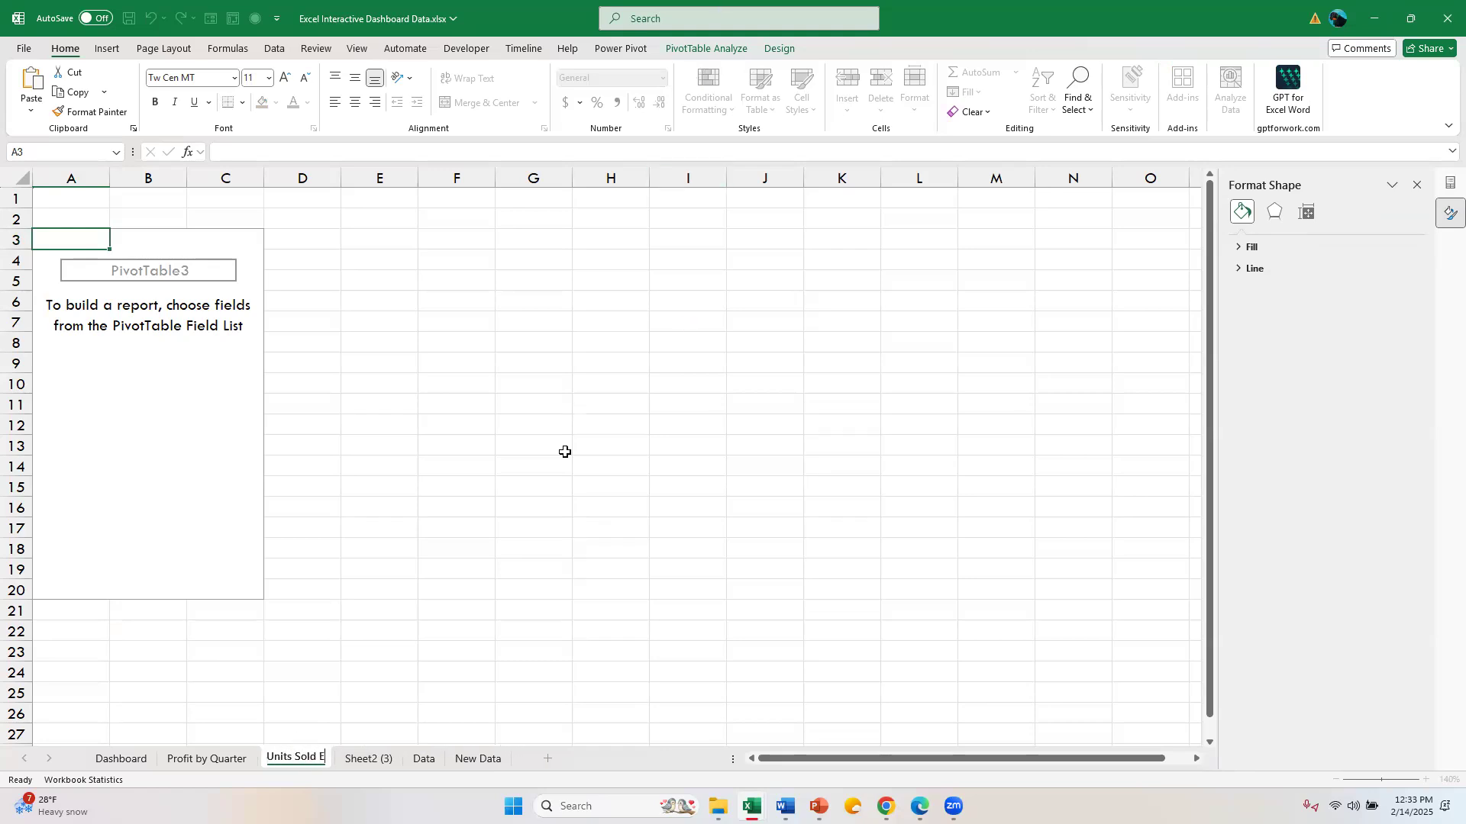
key("BackSpace")
key("BackSpace")
key("BackSpace")
key("Return")
type("per Q")
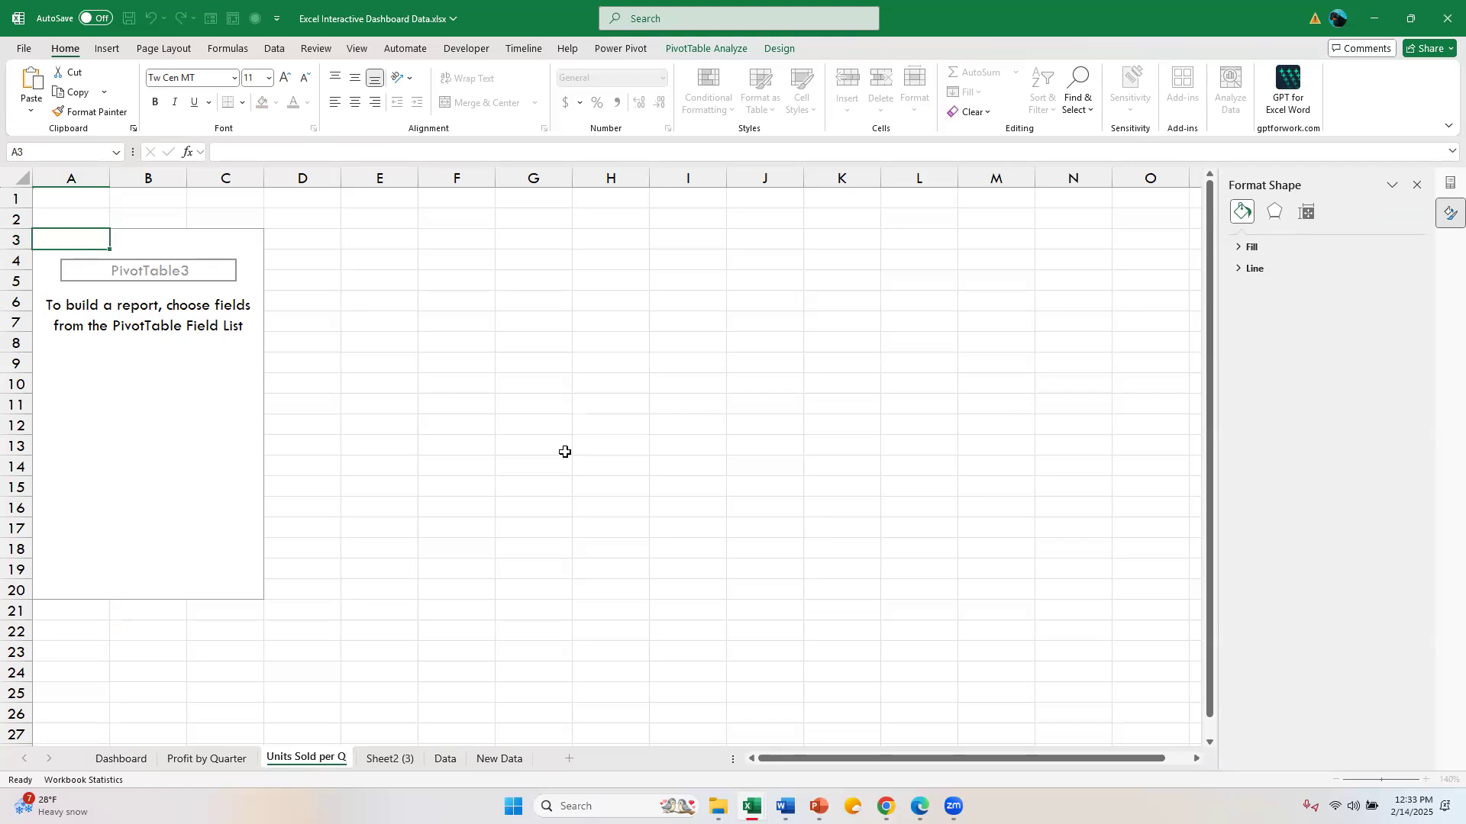
Bring up the PivotTable fields for the Profit by Quarter sheet and add the Date field to the rows.
left_click(191, 766)
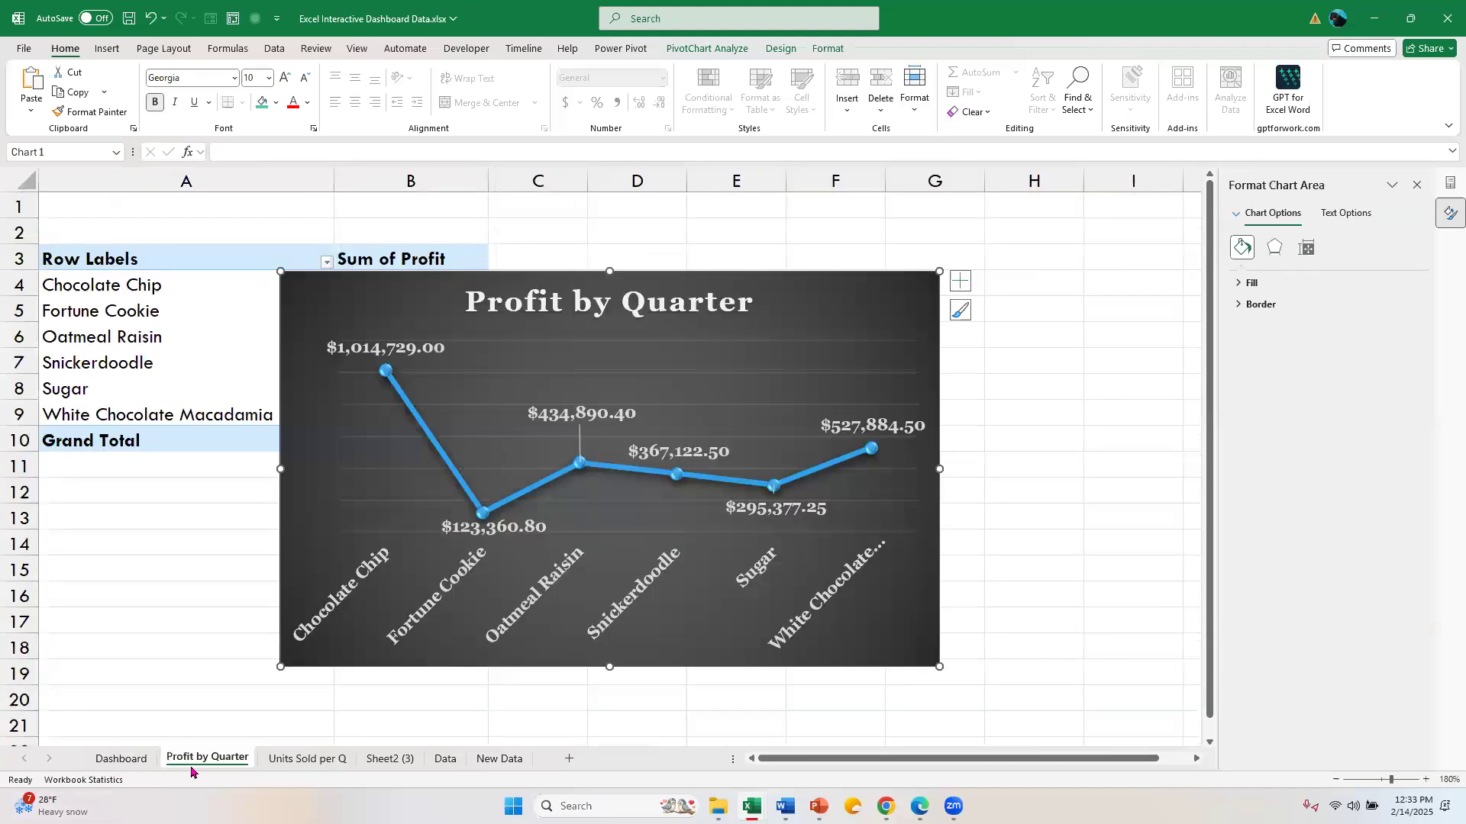
left_click(162, 362)
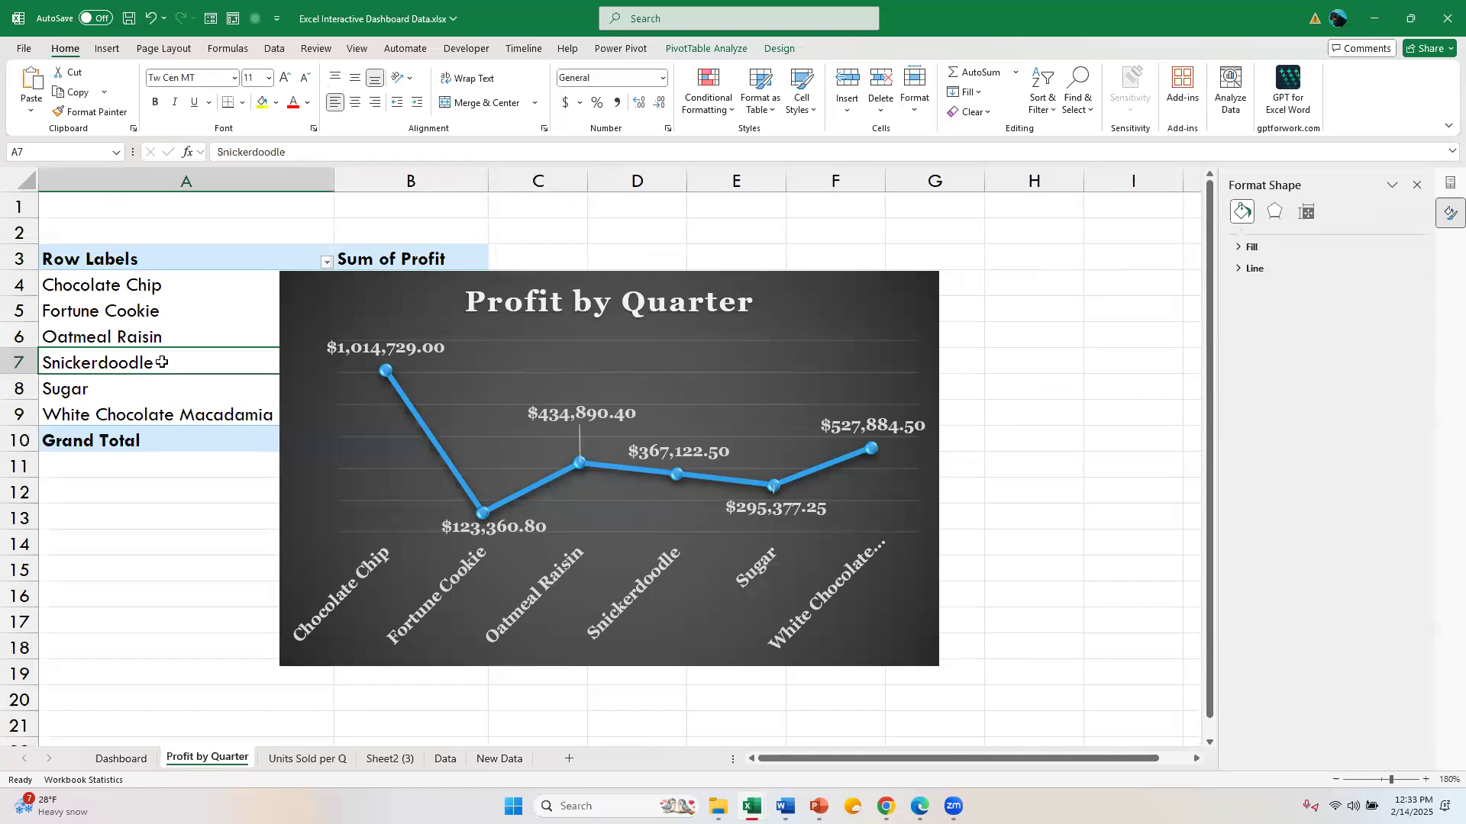
left_click(216, 275)
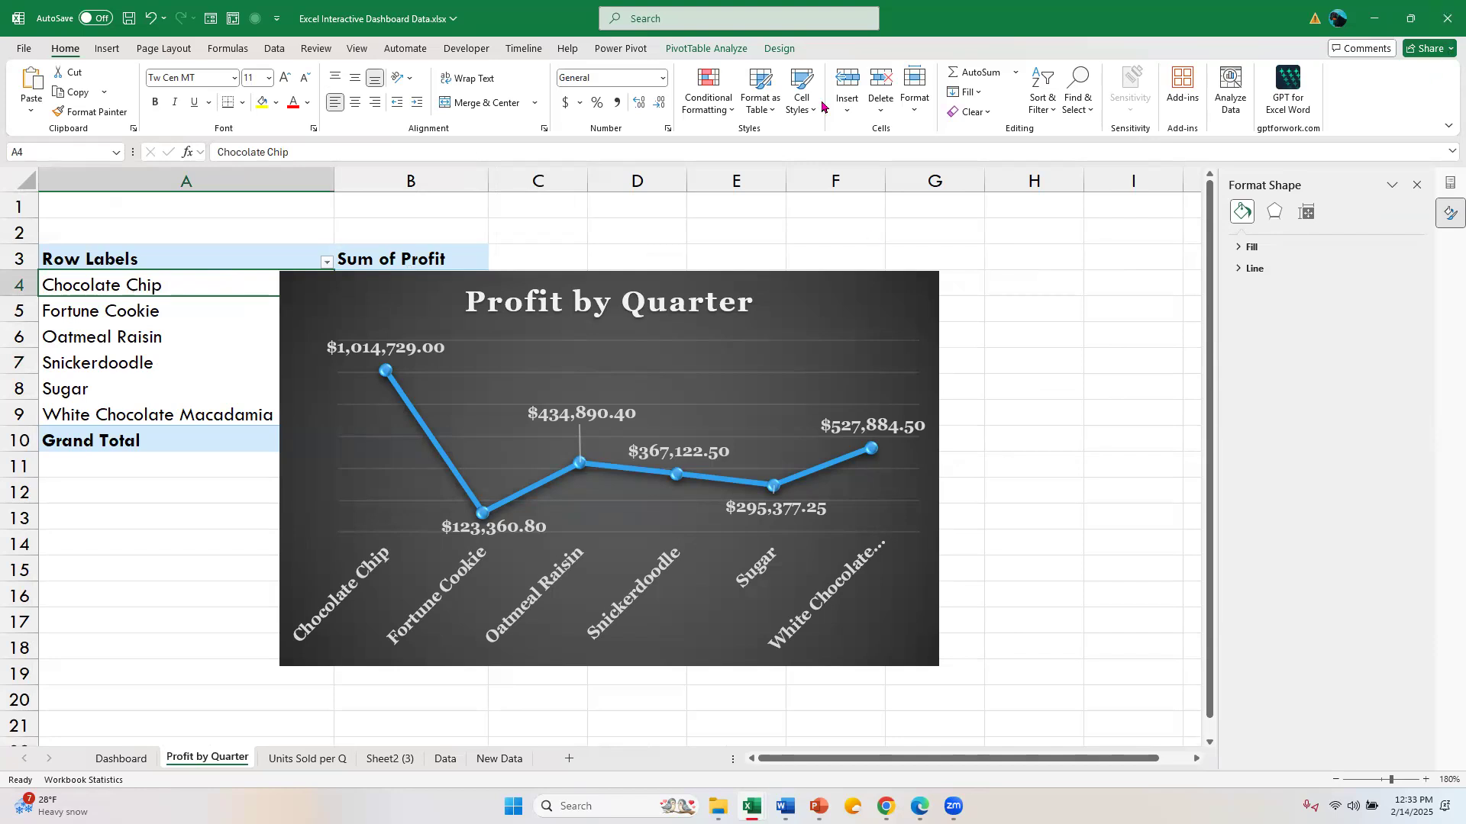
left_click(754, 55)
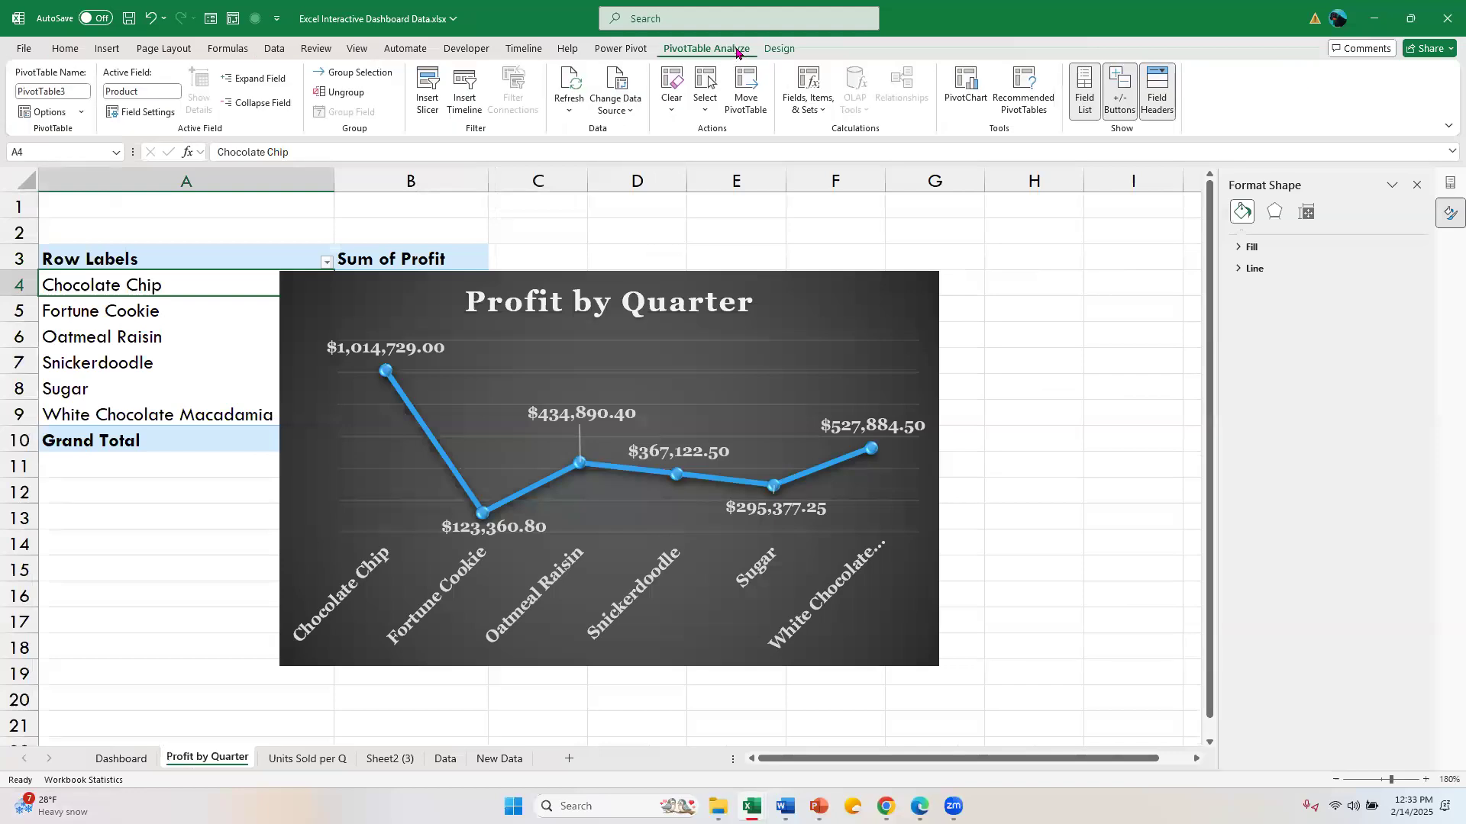
left_click(86, 315)
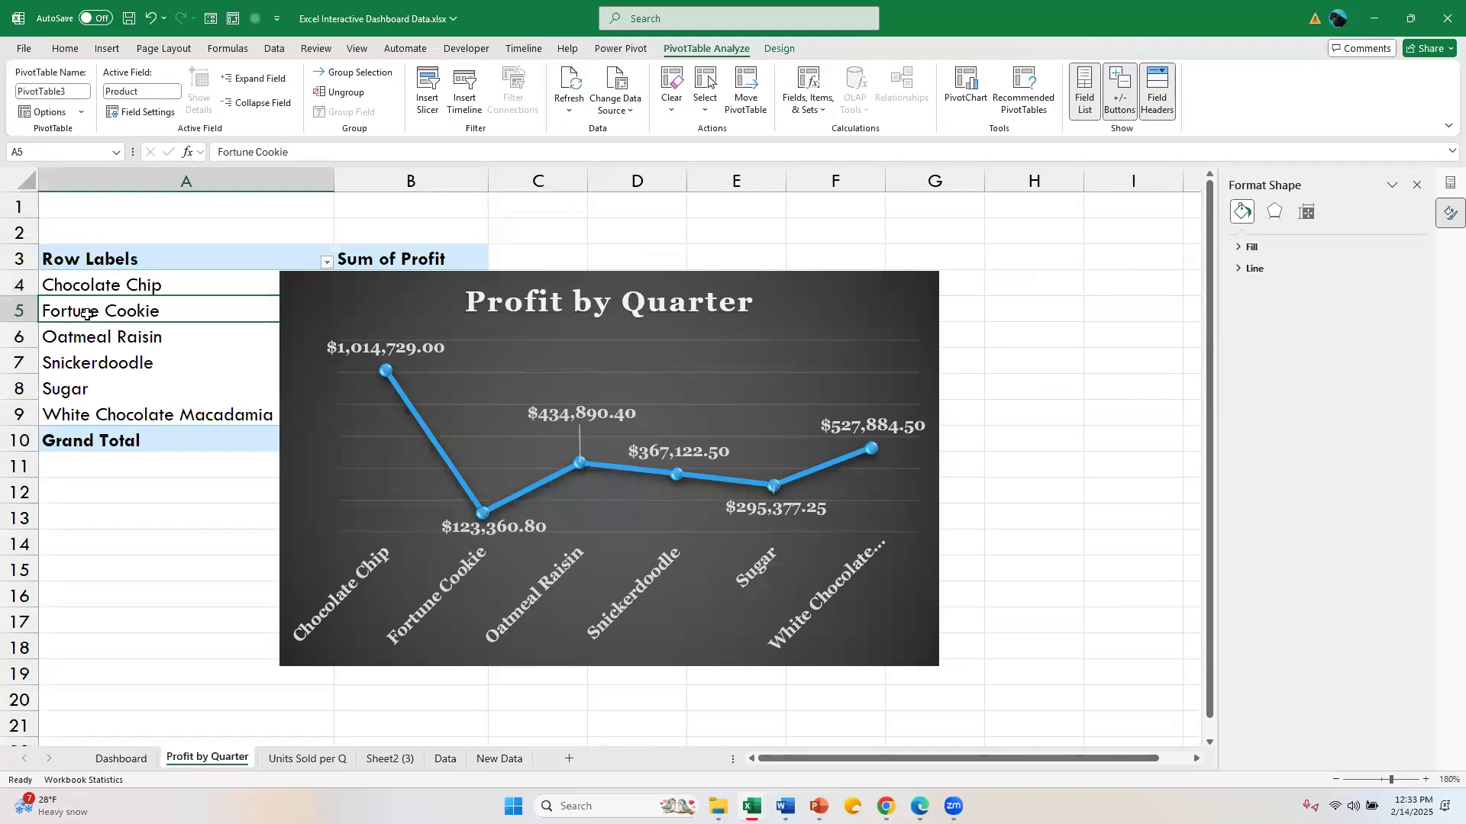
left_click(1418, 187)
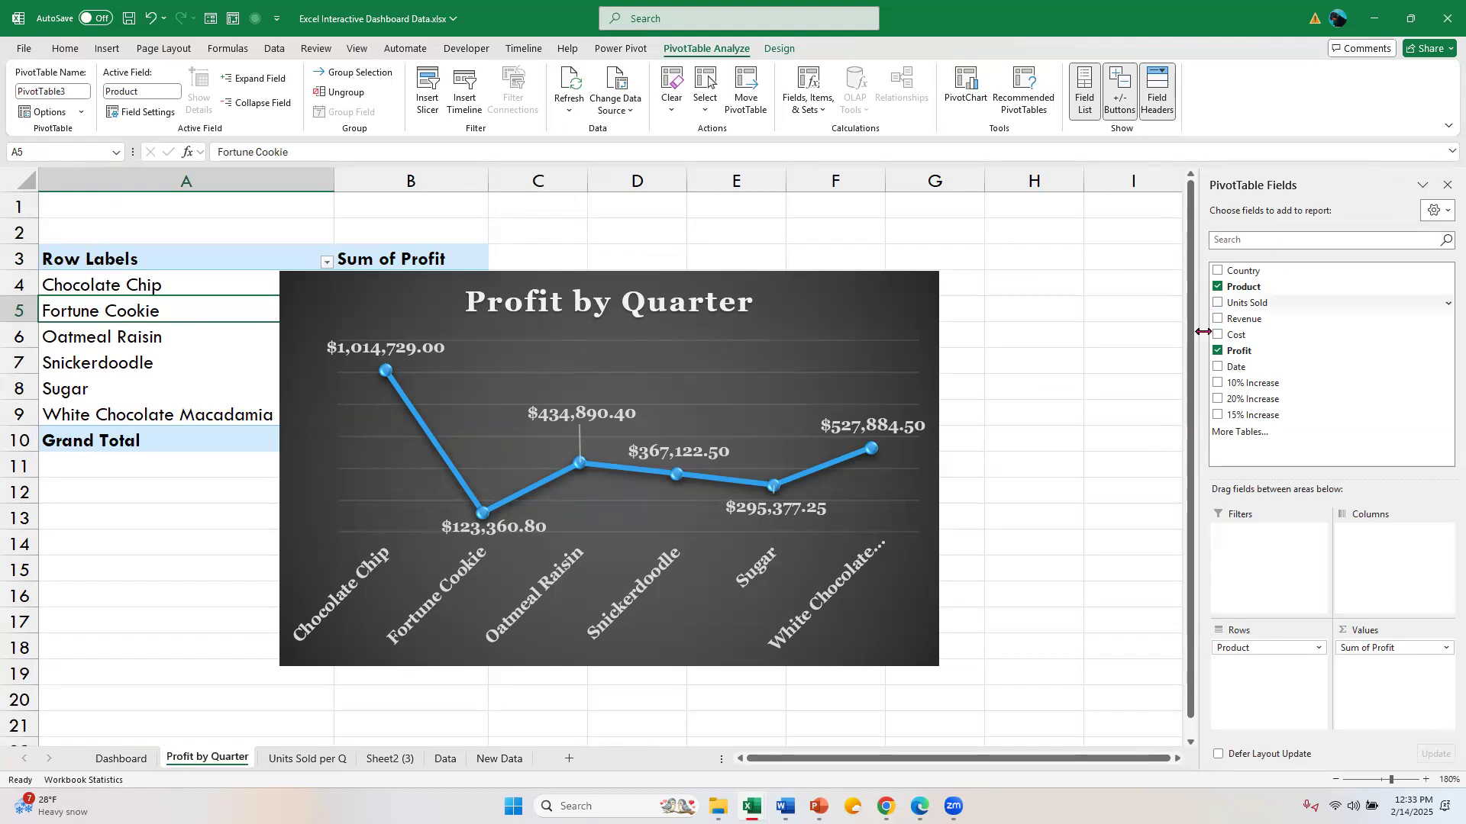
left_click(1218, 368)
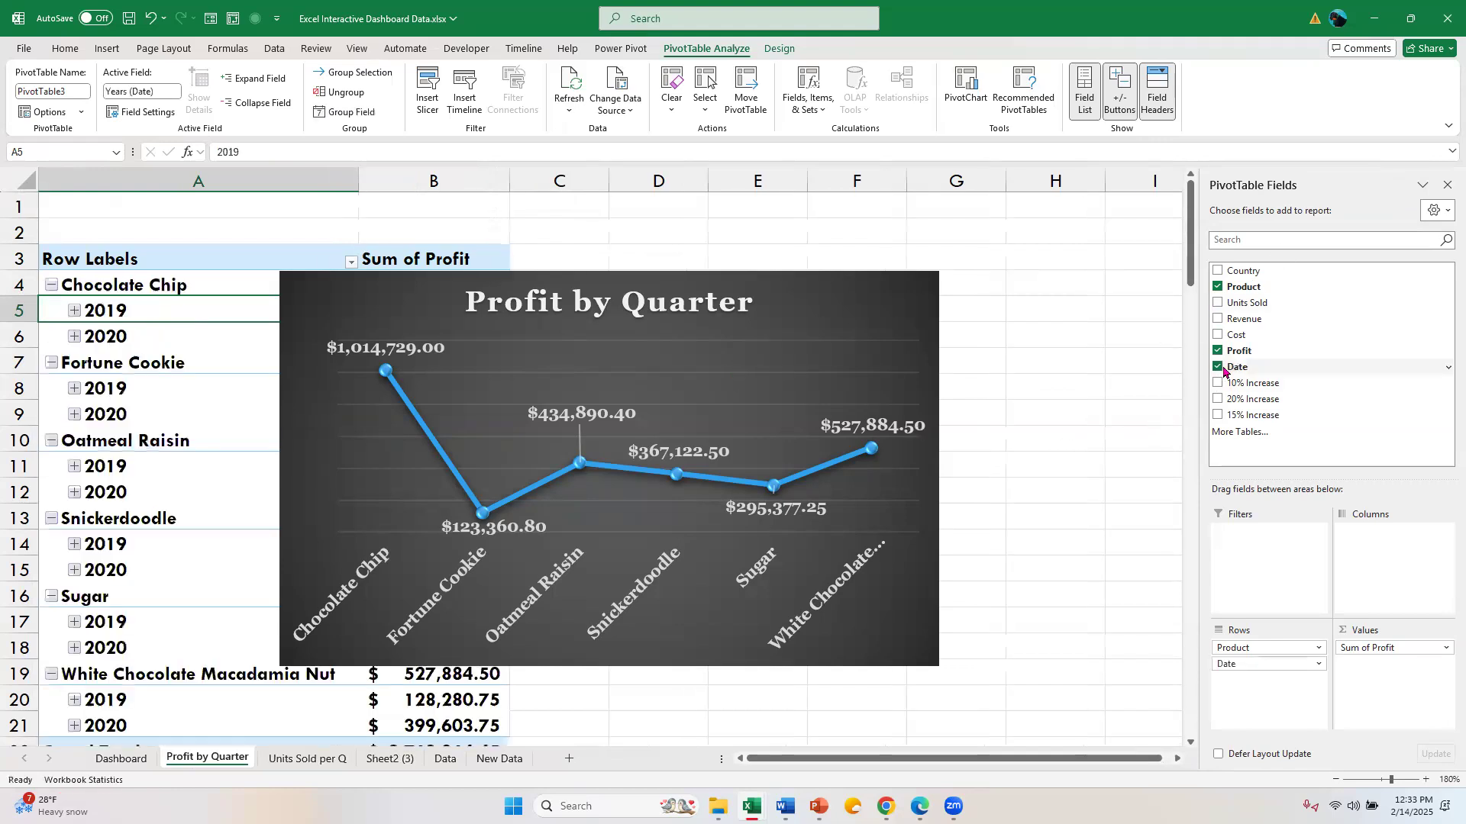
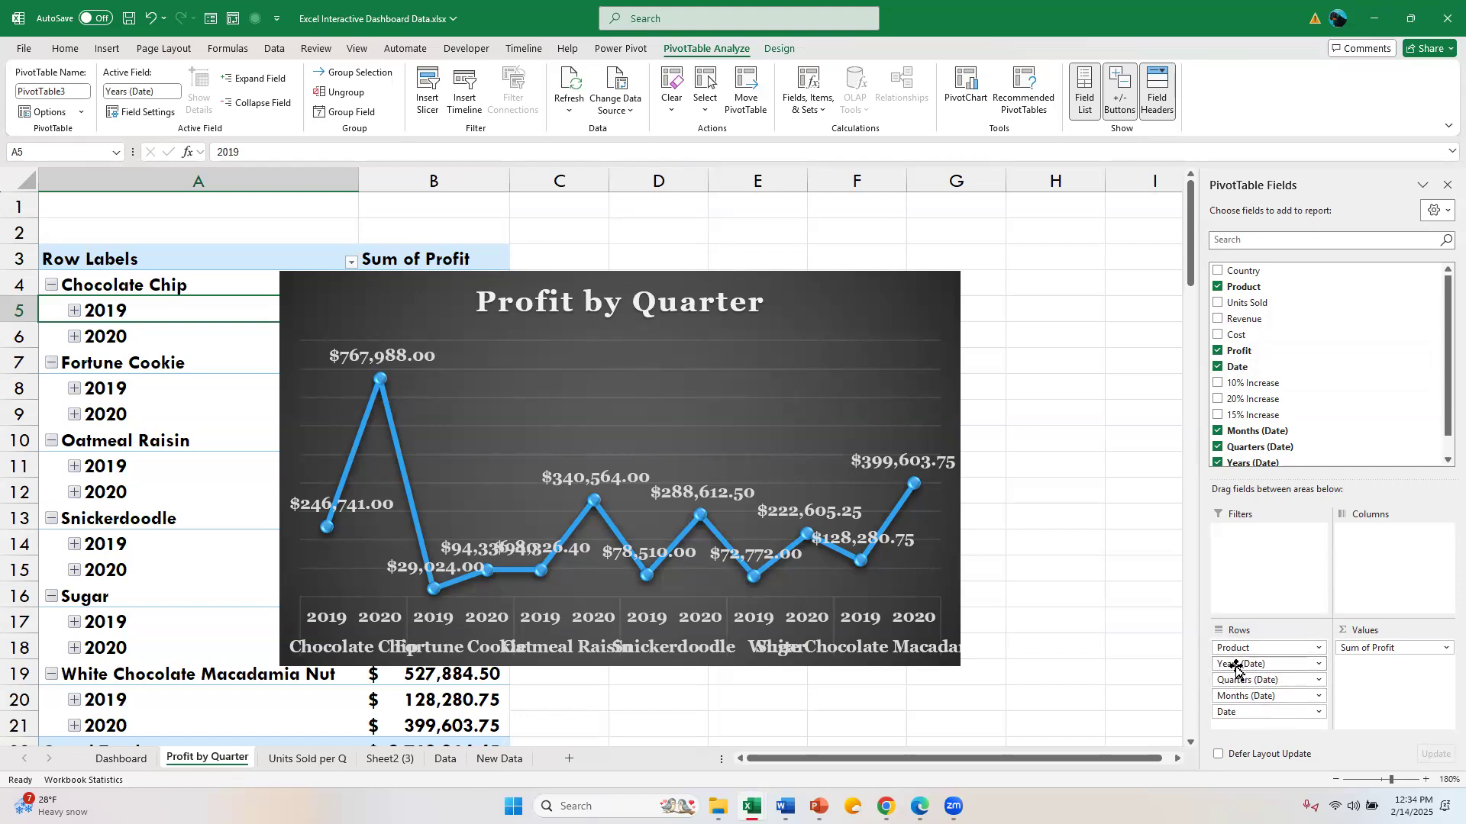
left_click(1319, 668)
left_click(1268, 647)
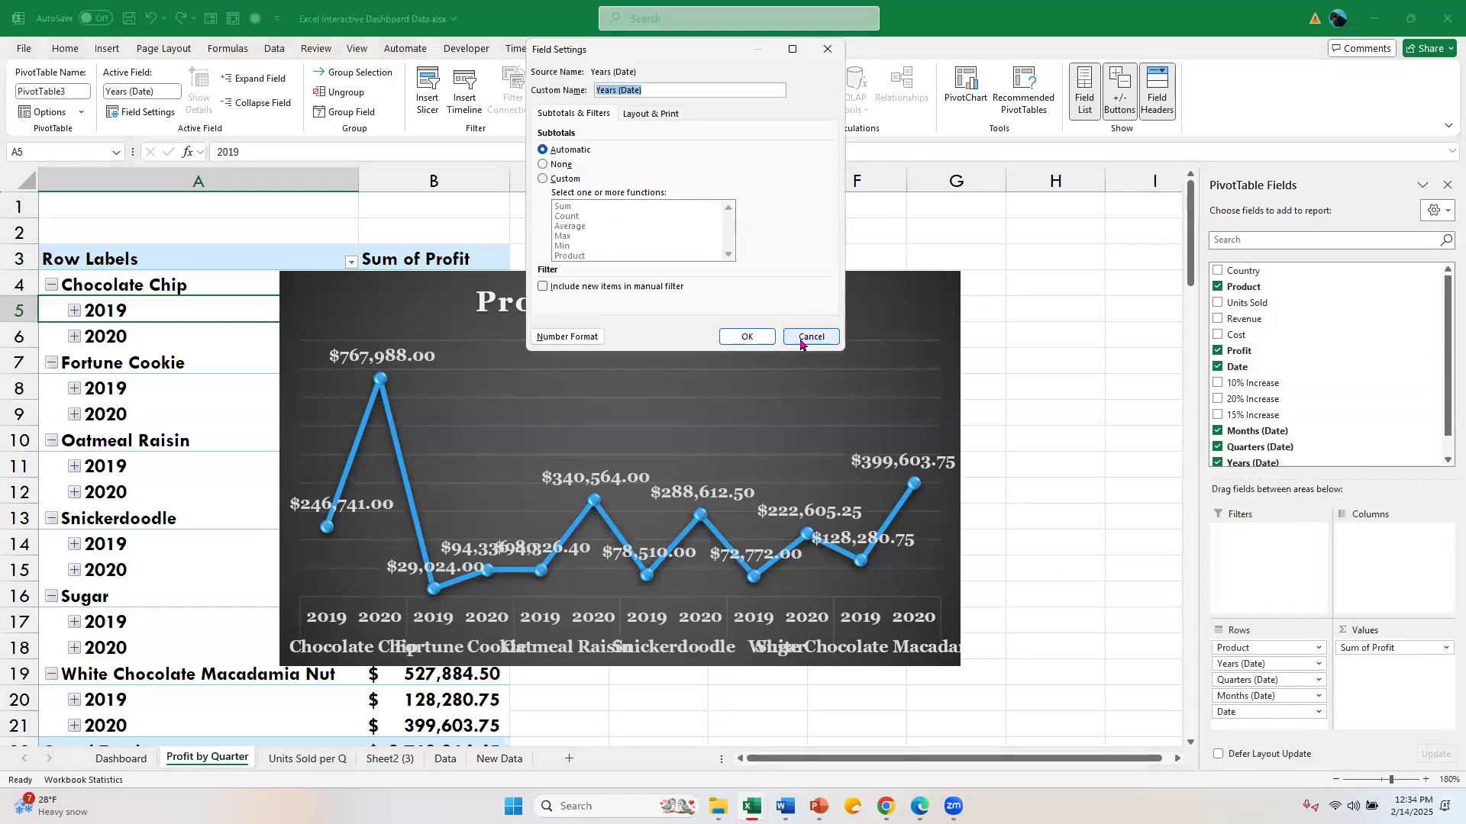
left_click(811, 337)
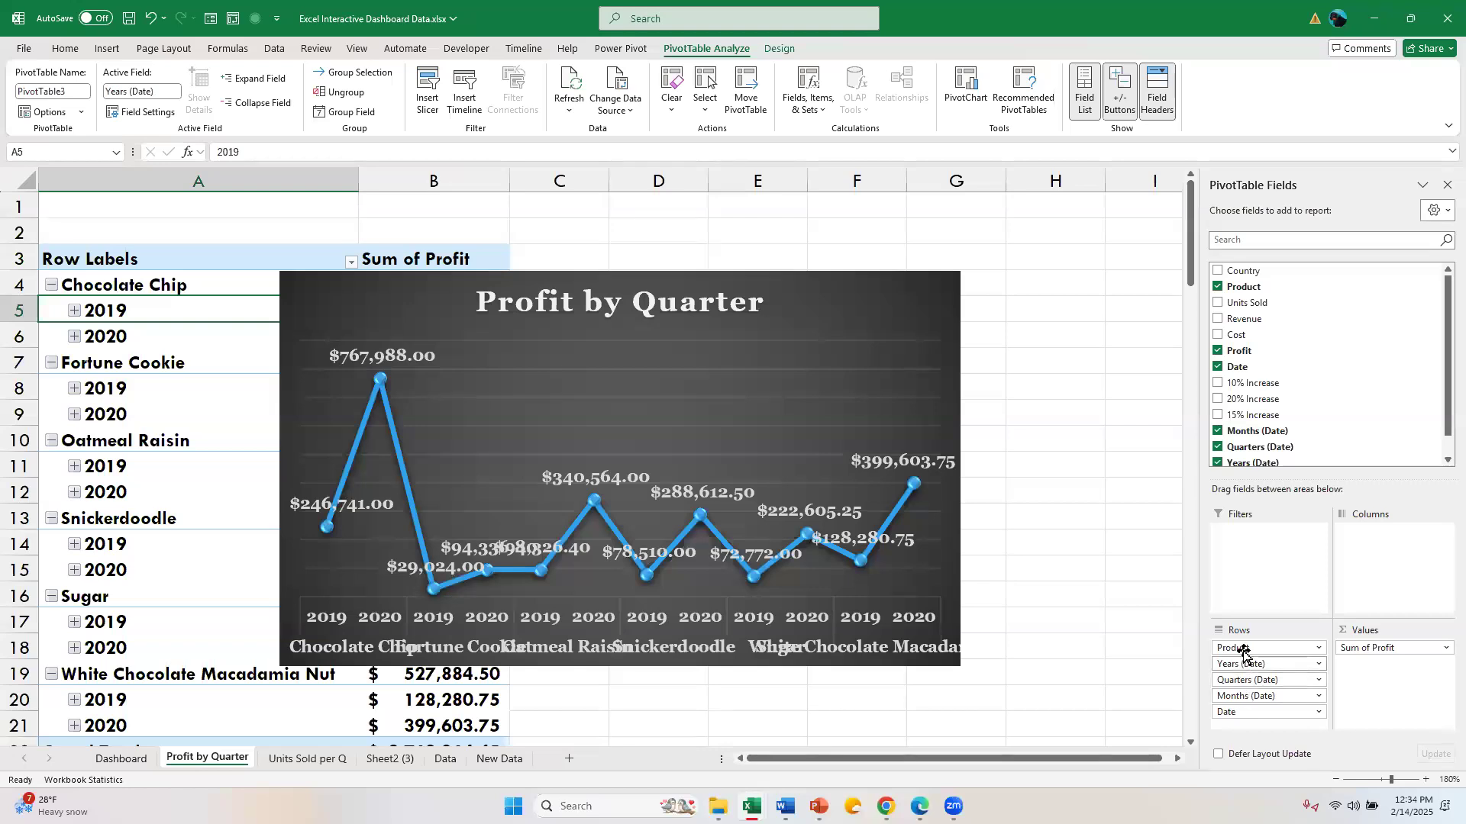
Remove Years, Months, Date and Product from the PivotTable rows, keeping only Quarters (Date).
left_click_drag(1240, 668, 1008, 594)
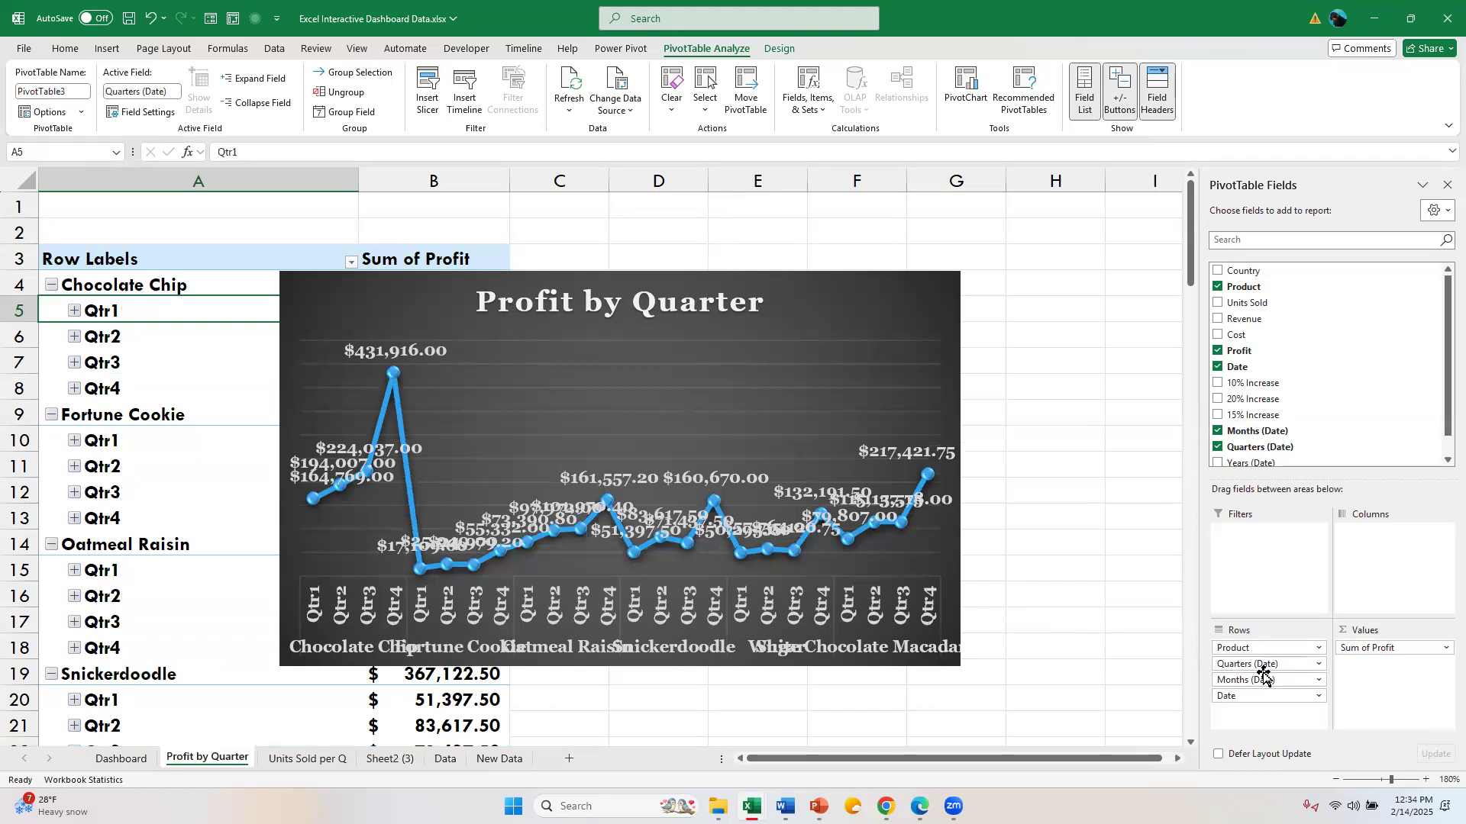
left_click_drag(1264, 675, 1087, 648)
left_click_drag(1268, 679, 1107, 665)
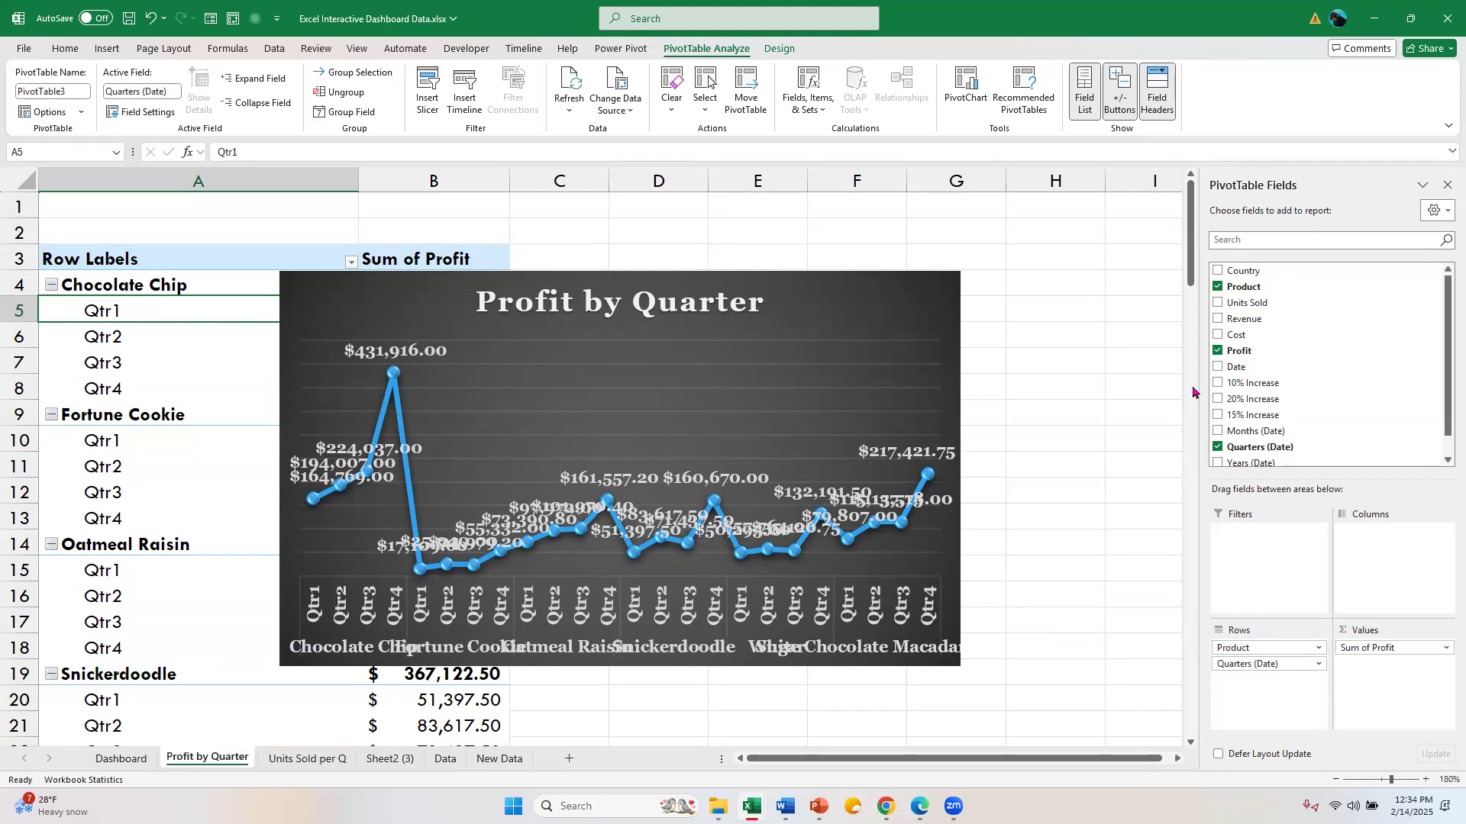
left_click(1218, 287)
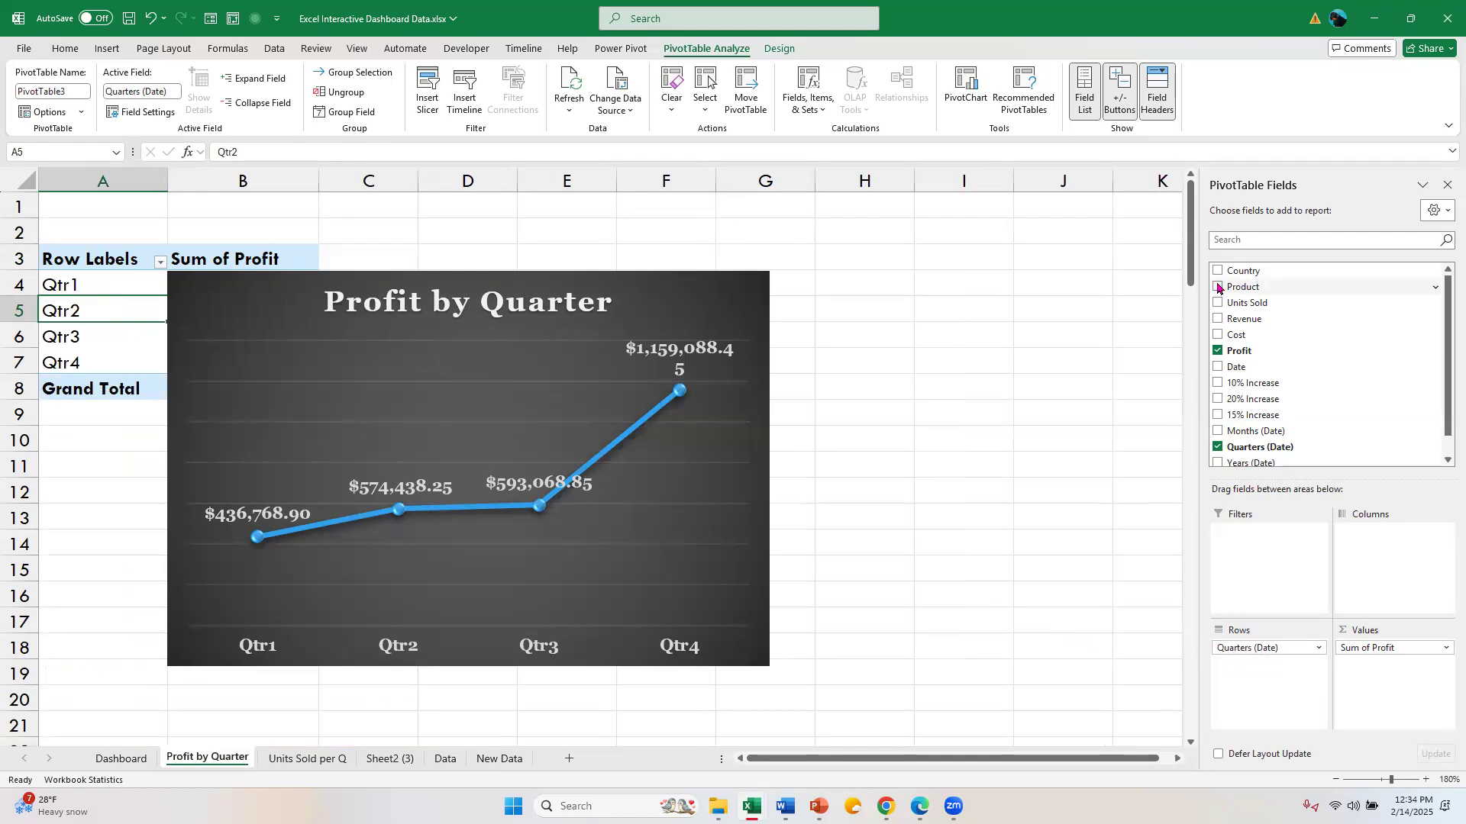
Undo the chart title move and move the whole chart off the PivotTable so it starts around column E.
left_click(608, 299)
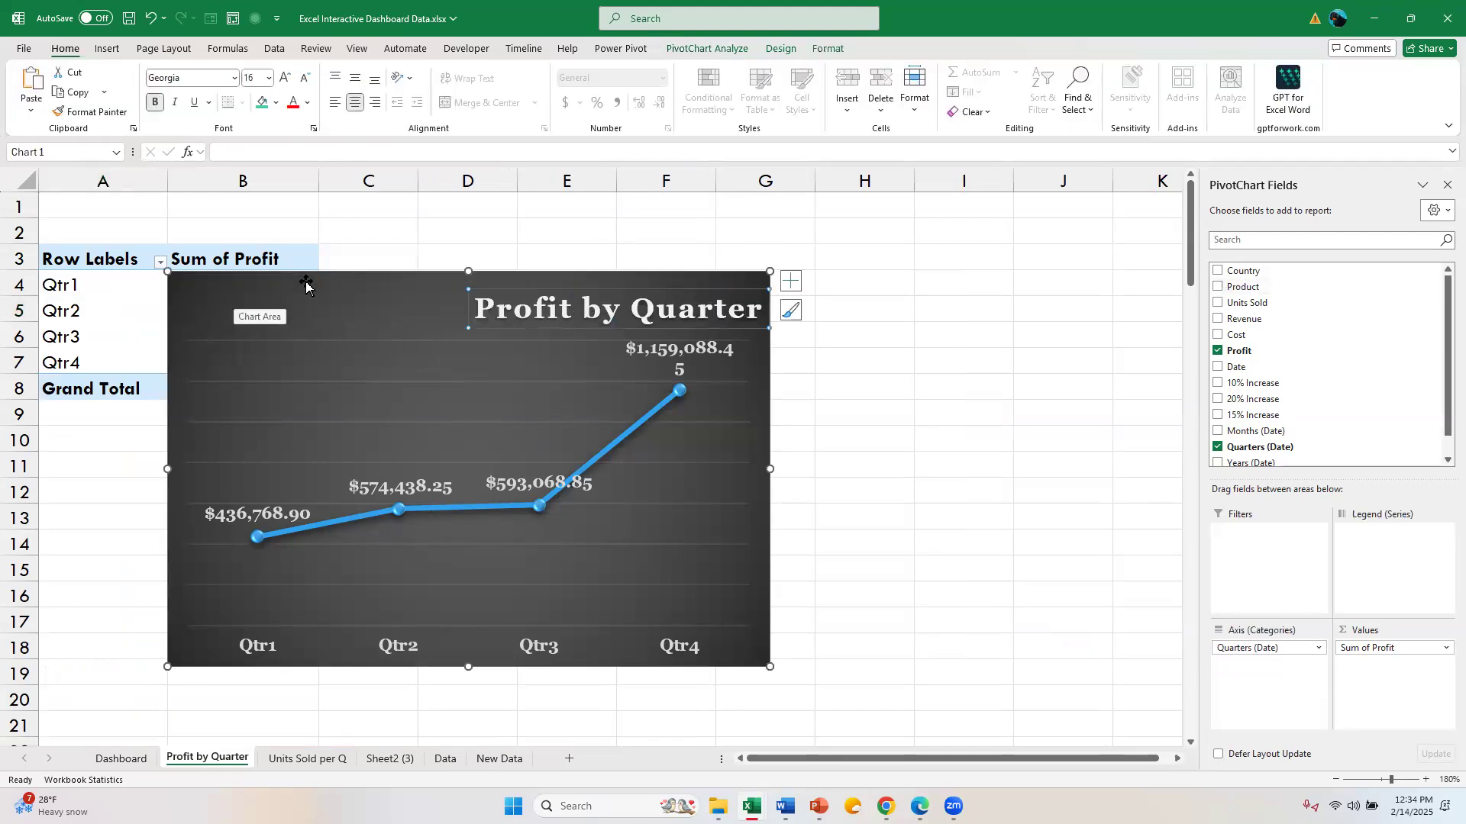
key("ctrl+z")
left_click_drag(227, 293, 547, 304)
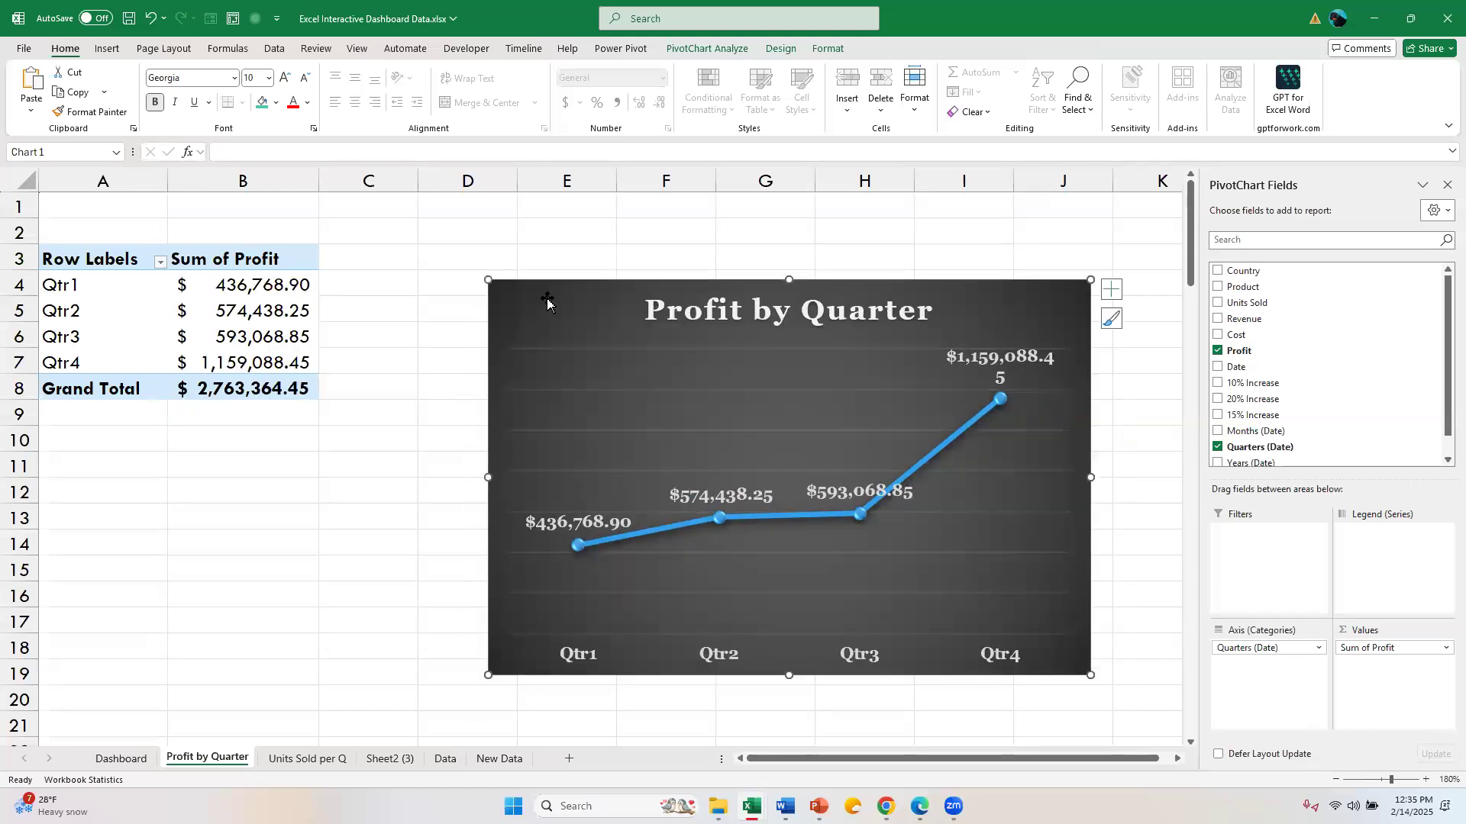
Replace the Profit by Quarter chart on the Dashboard sheet with a fresh copy at cell C6.
left_click(114, 758)
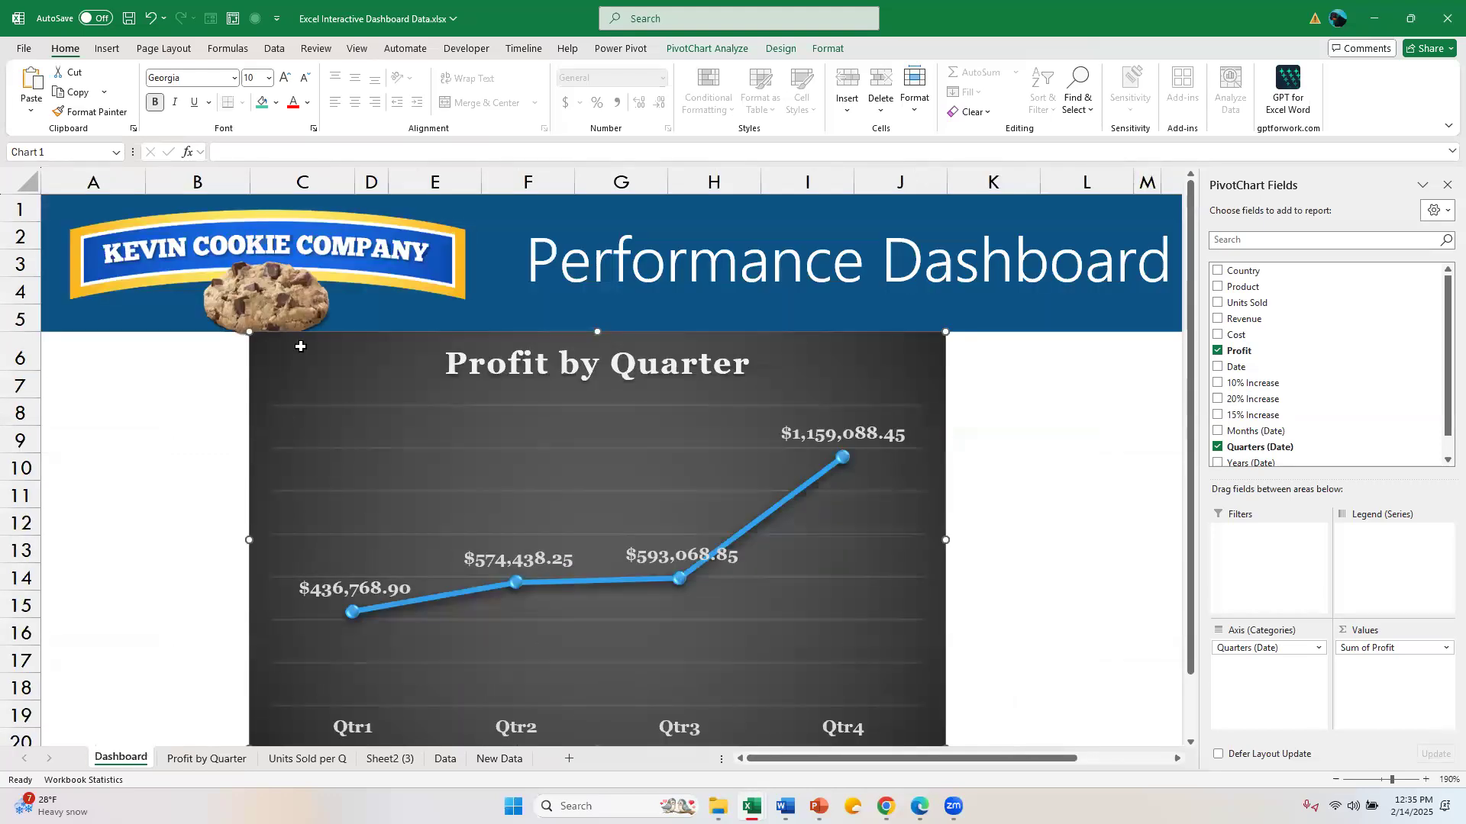
key("Delete")
key("ctrl+v")
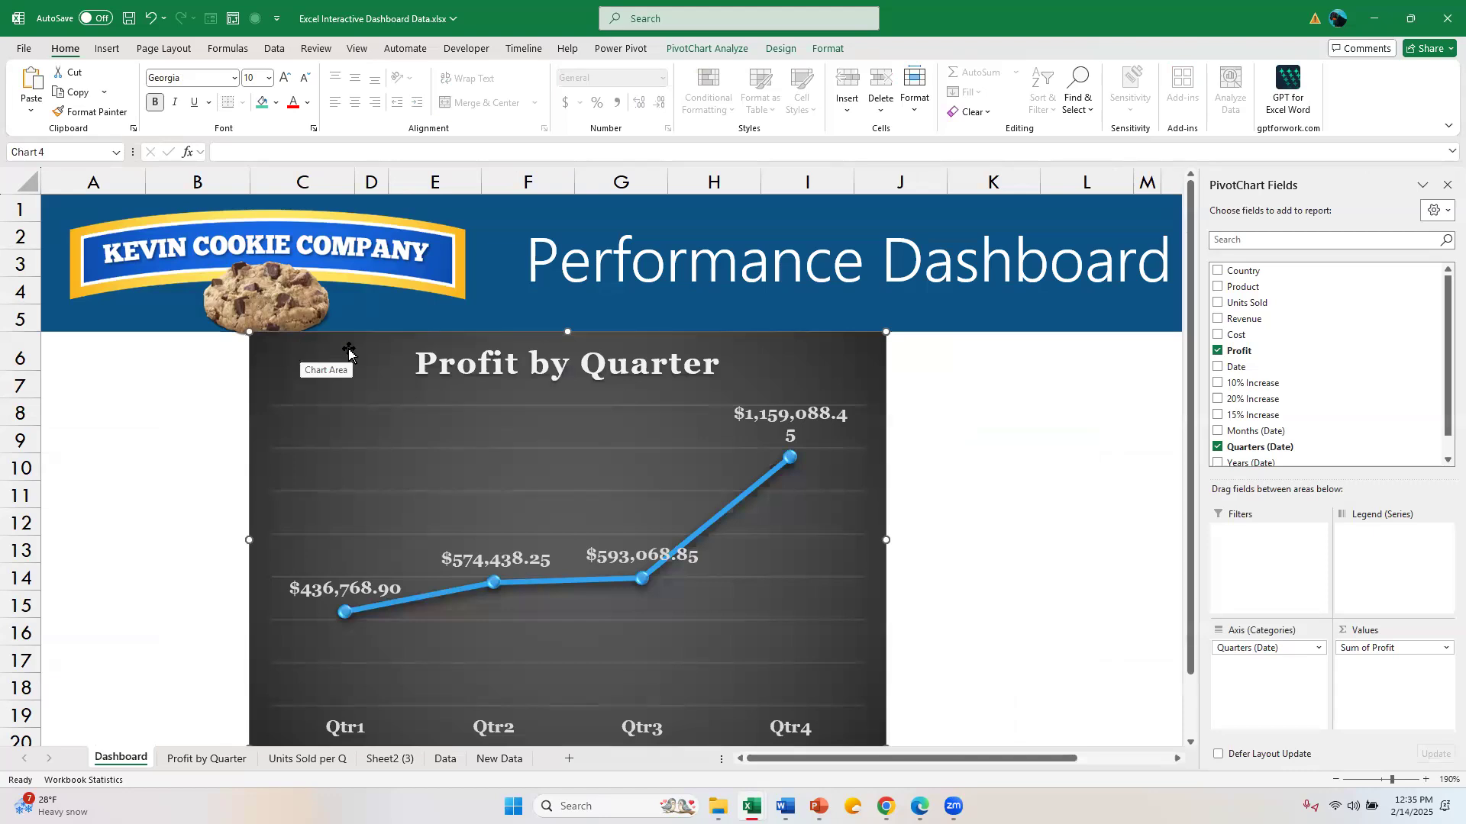
Format the Qtr4 data label of the dashboard chart as Currency with 0 decimal places.
left_click(794, 434)
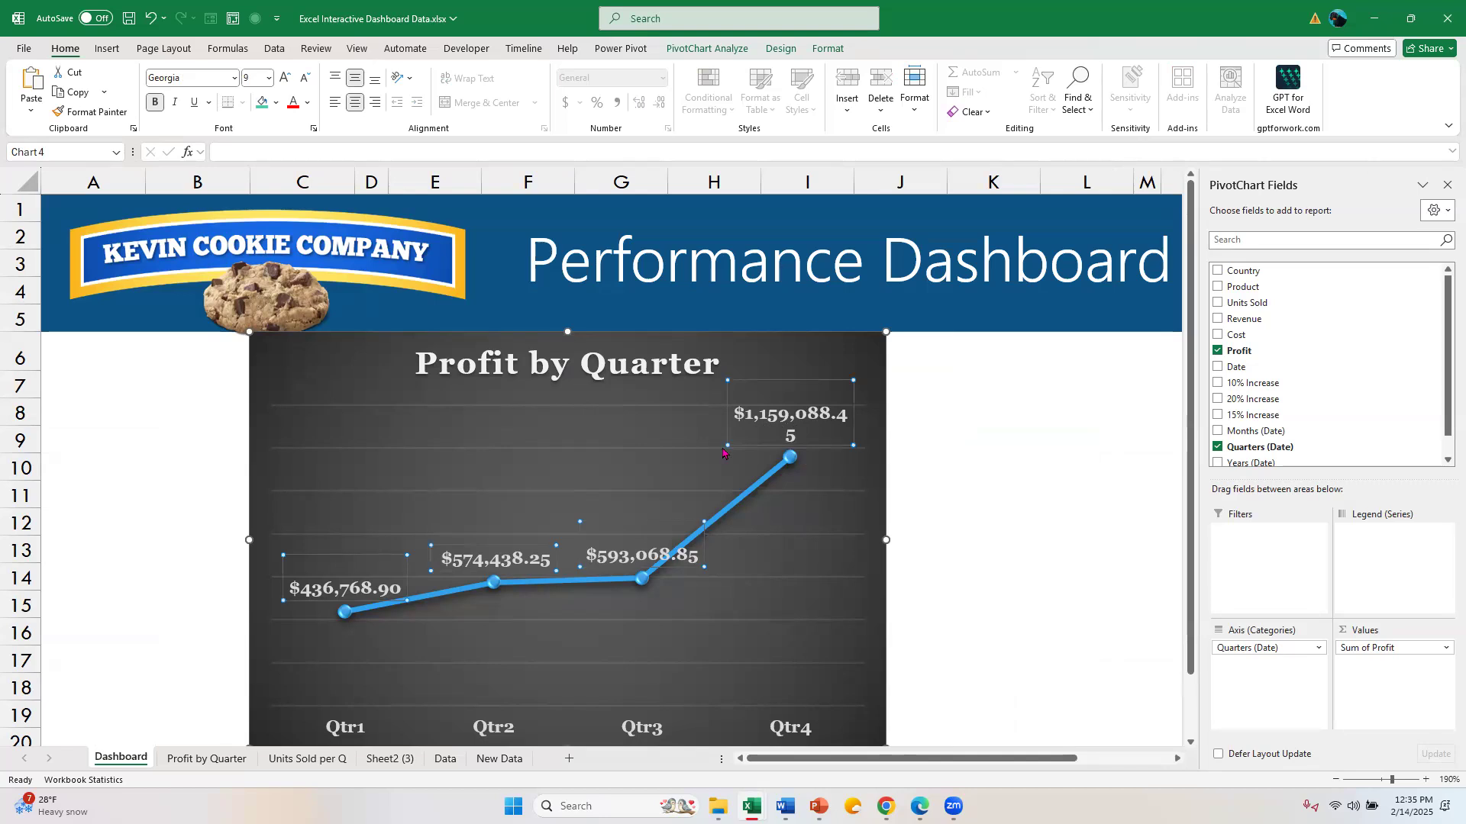
double_click(770, 411)
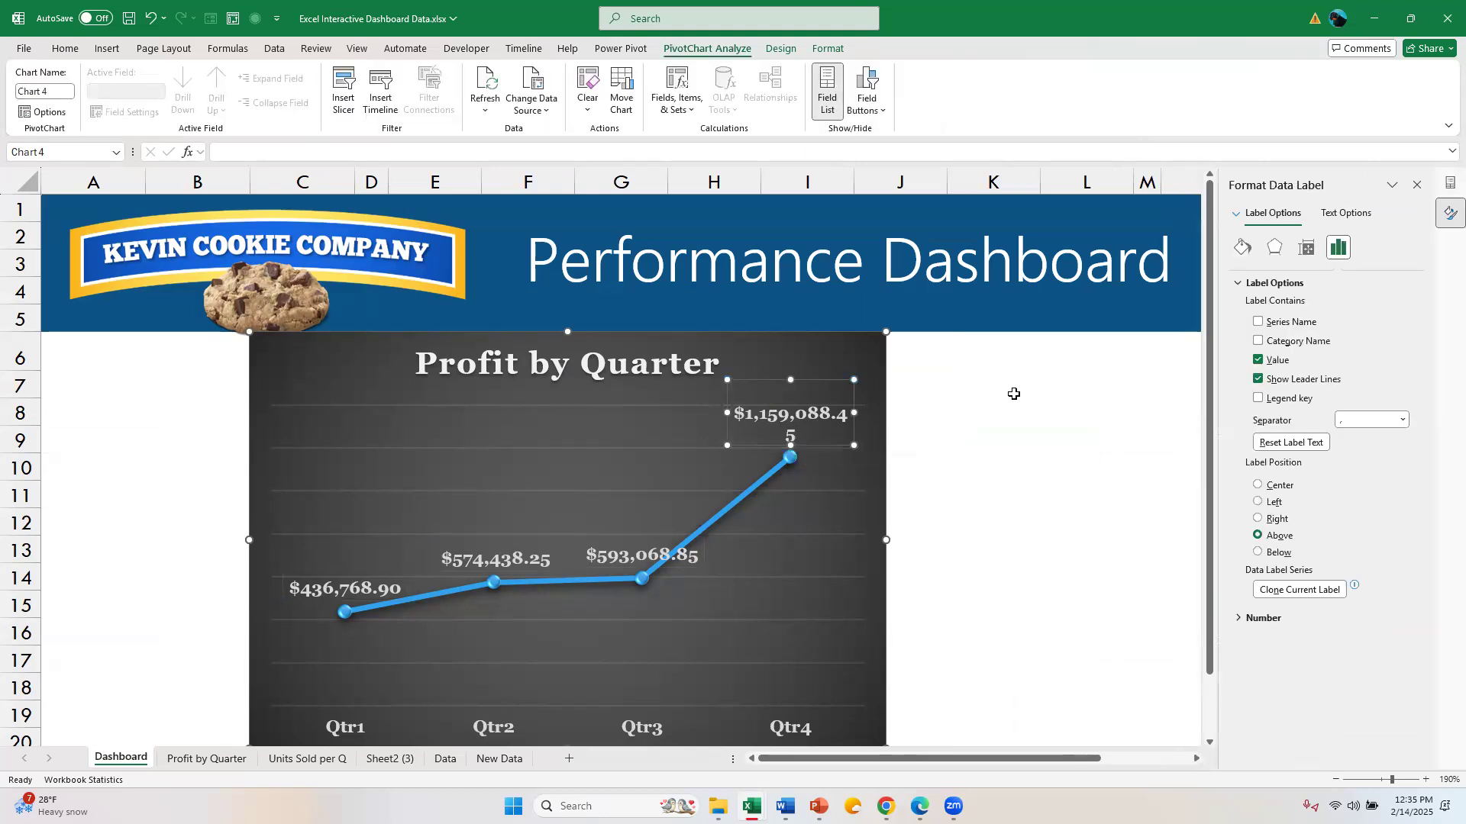
left_click(1261, 618)
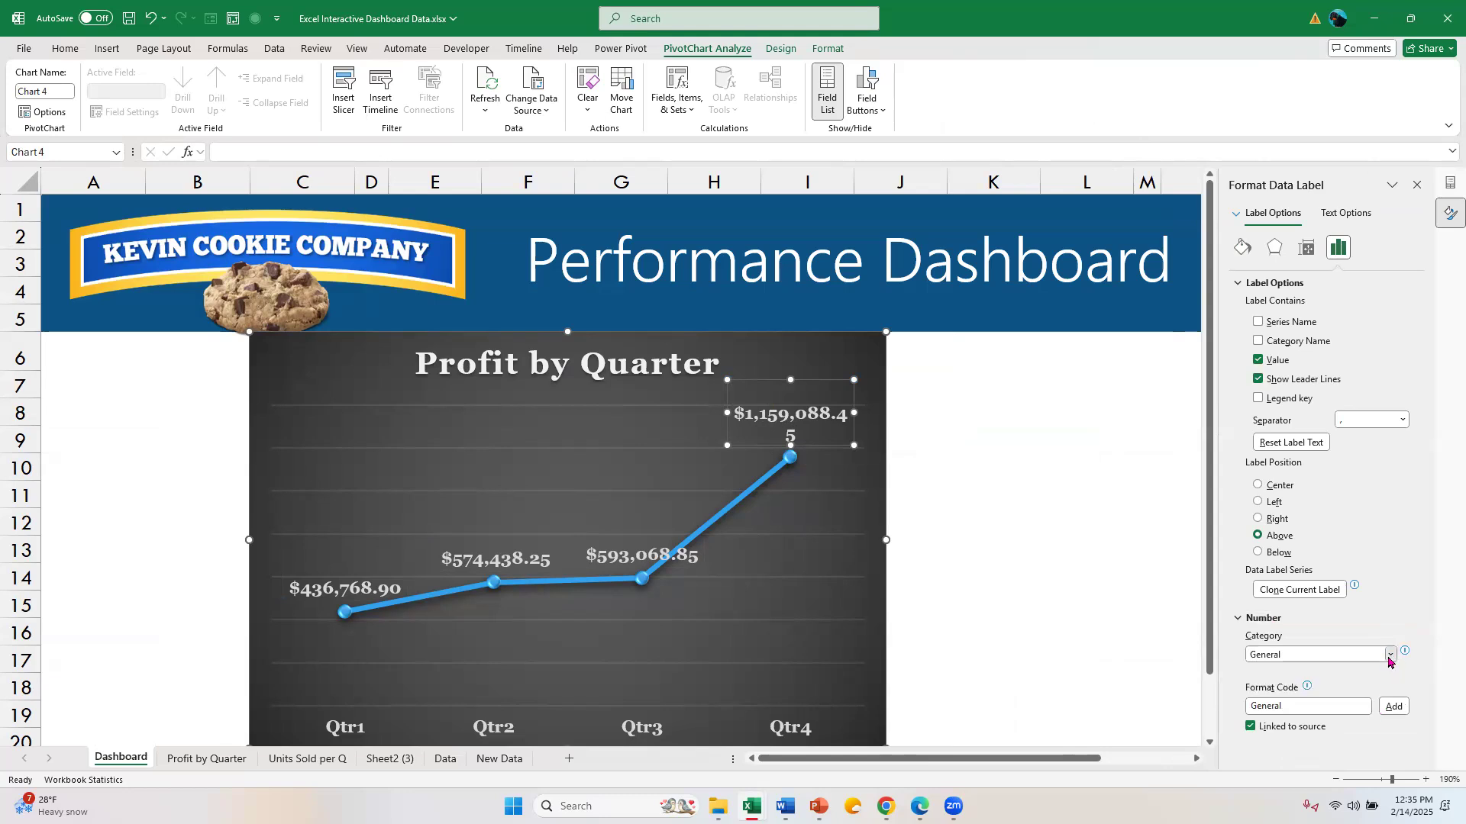
left_click(1390, 658)
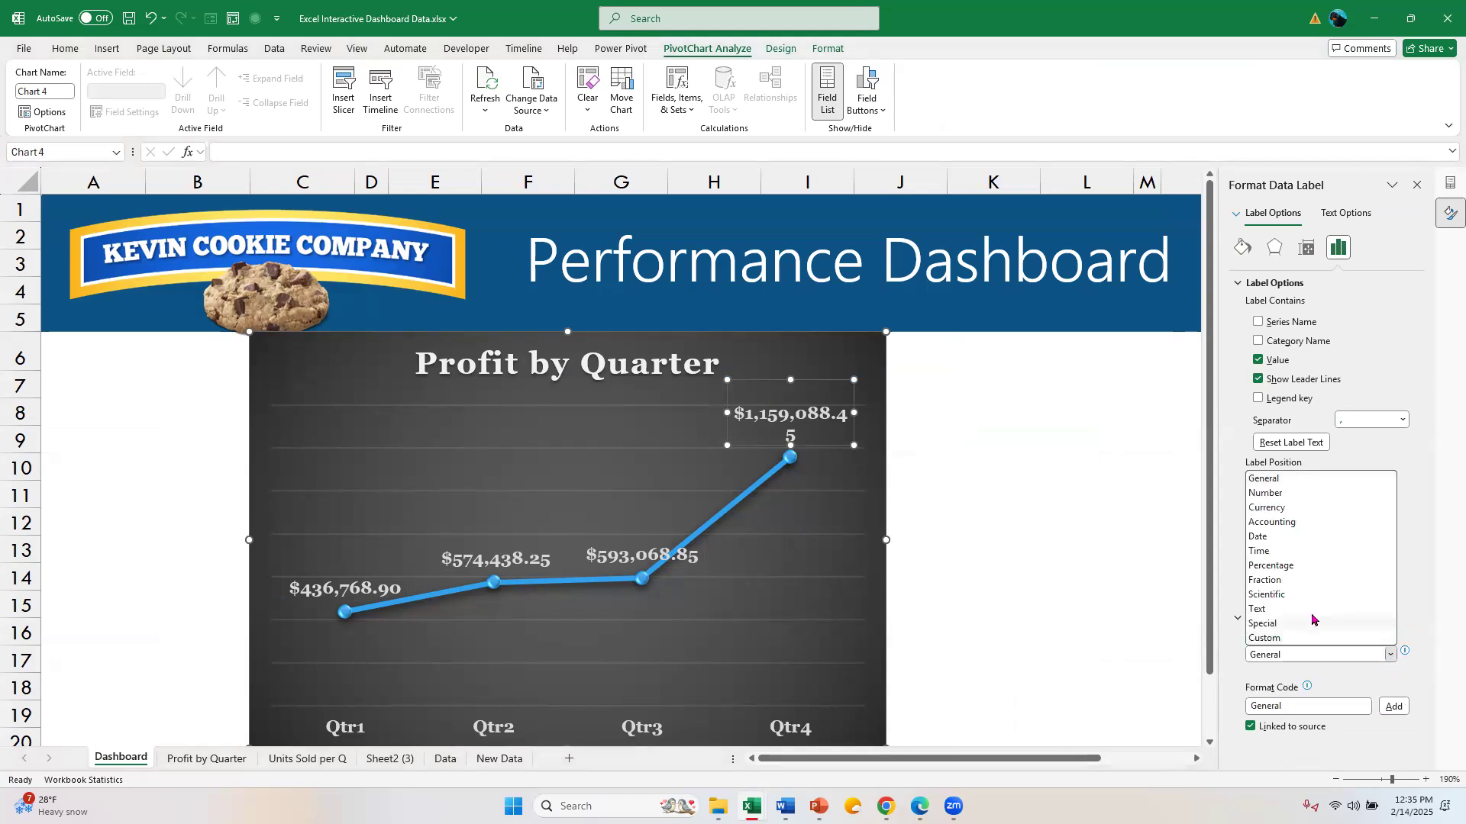
left_click(1295, 509)
left_click(1347, 672)
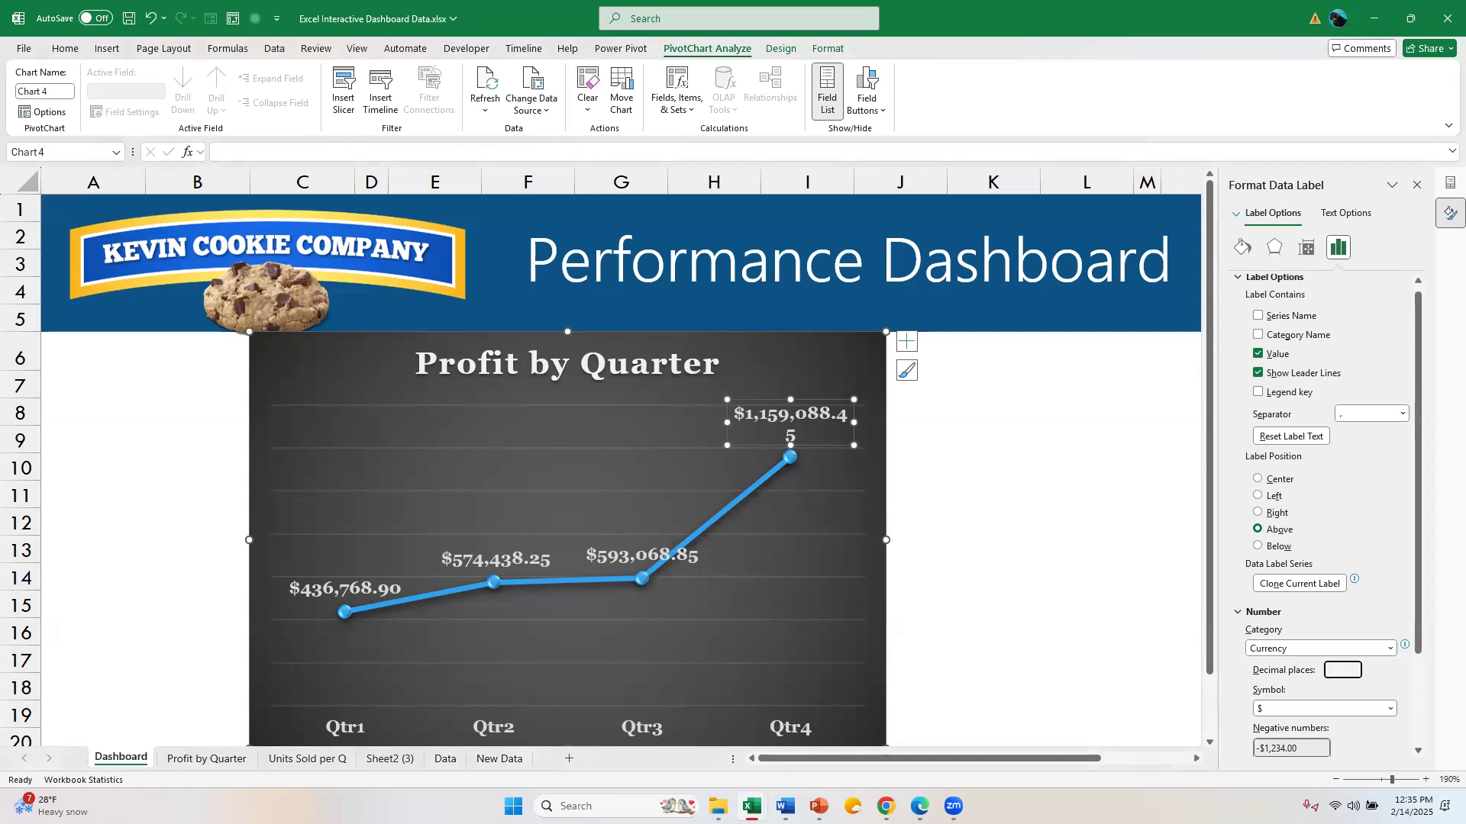
type("0")
key("Return")
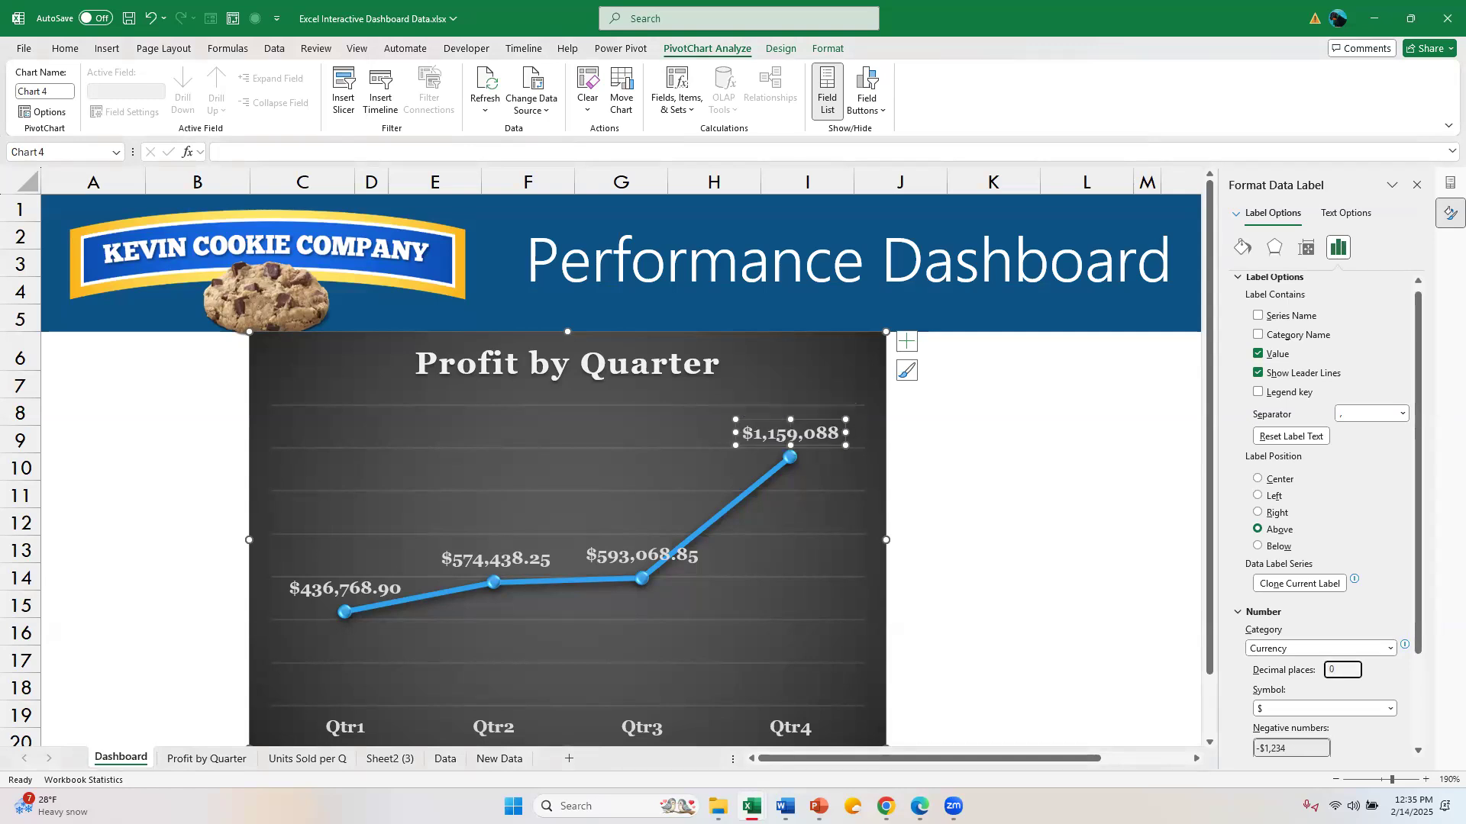
Try to adjust the dashboard chart's remaining data labels and move the Qtr3 label off the line.
left_click(540, 563)
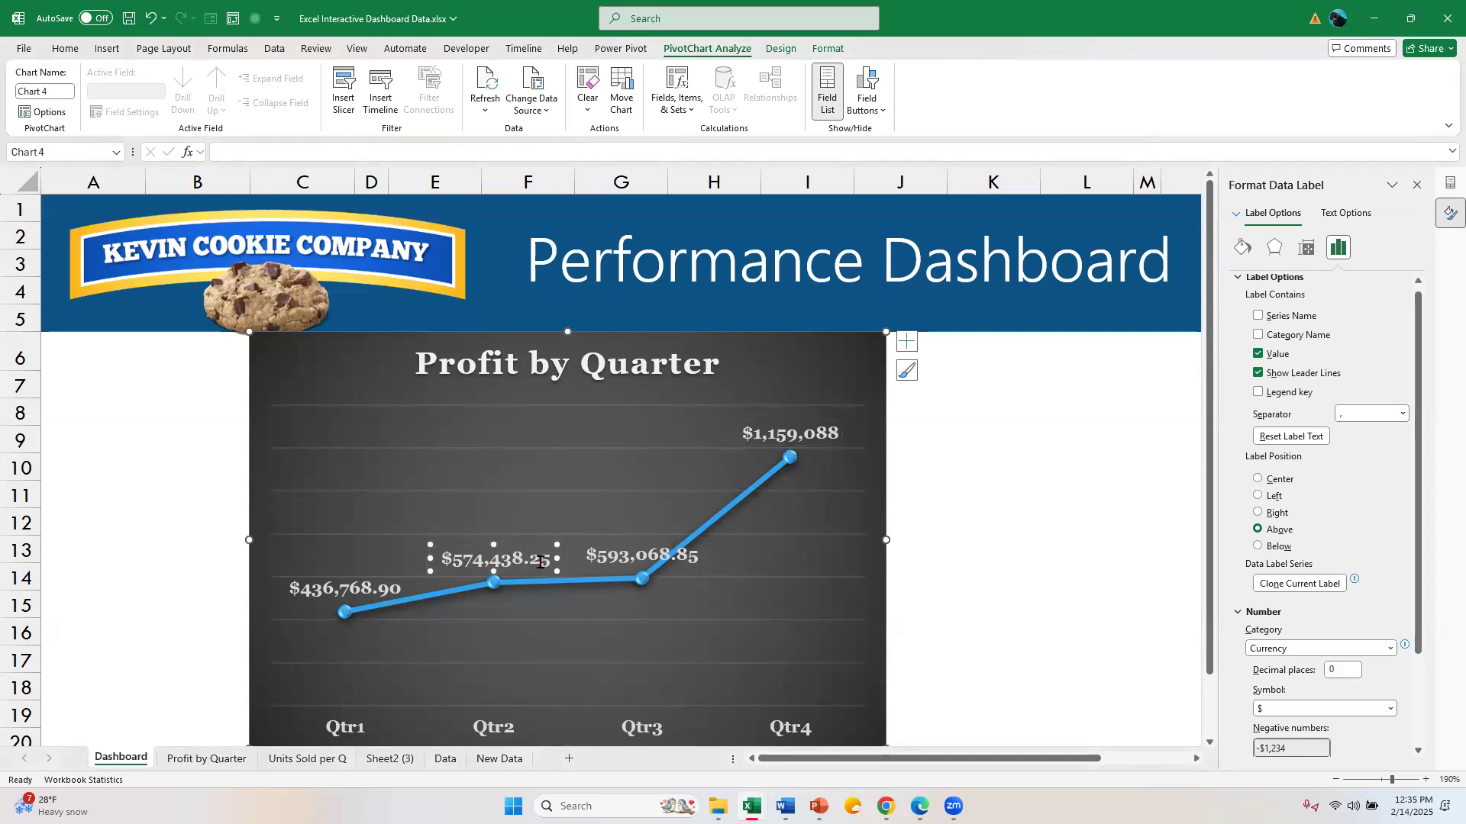
key("Escape")
left_click(371, 591)
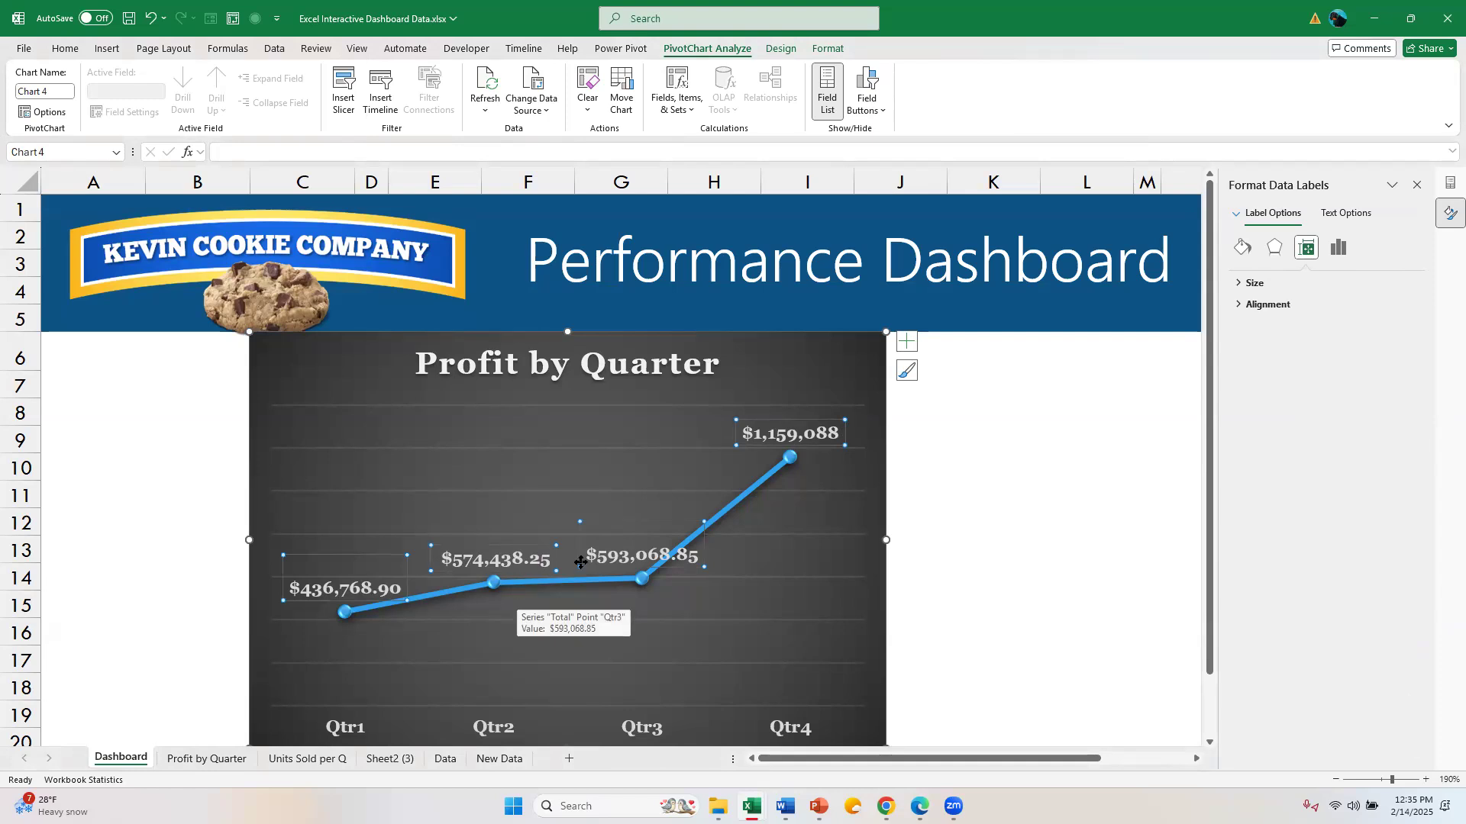
right_click(620, 552)
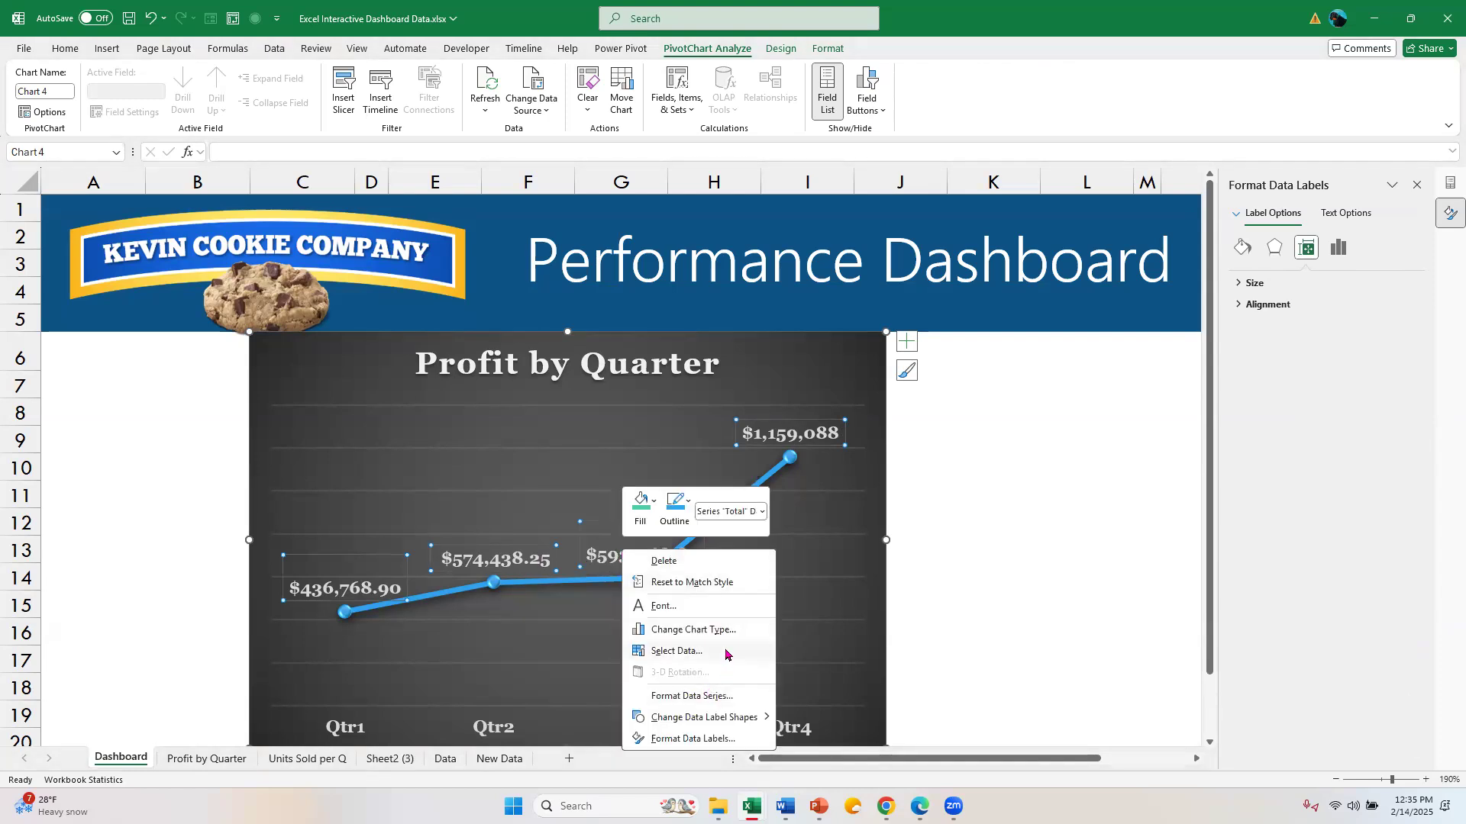
left_click(76, 55)
left_click(76, 55)
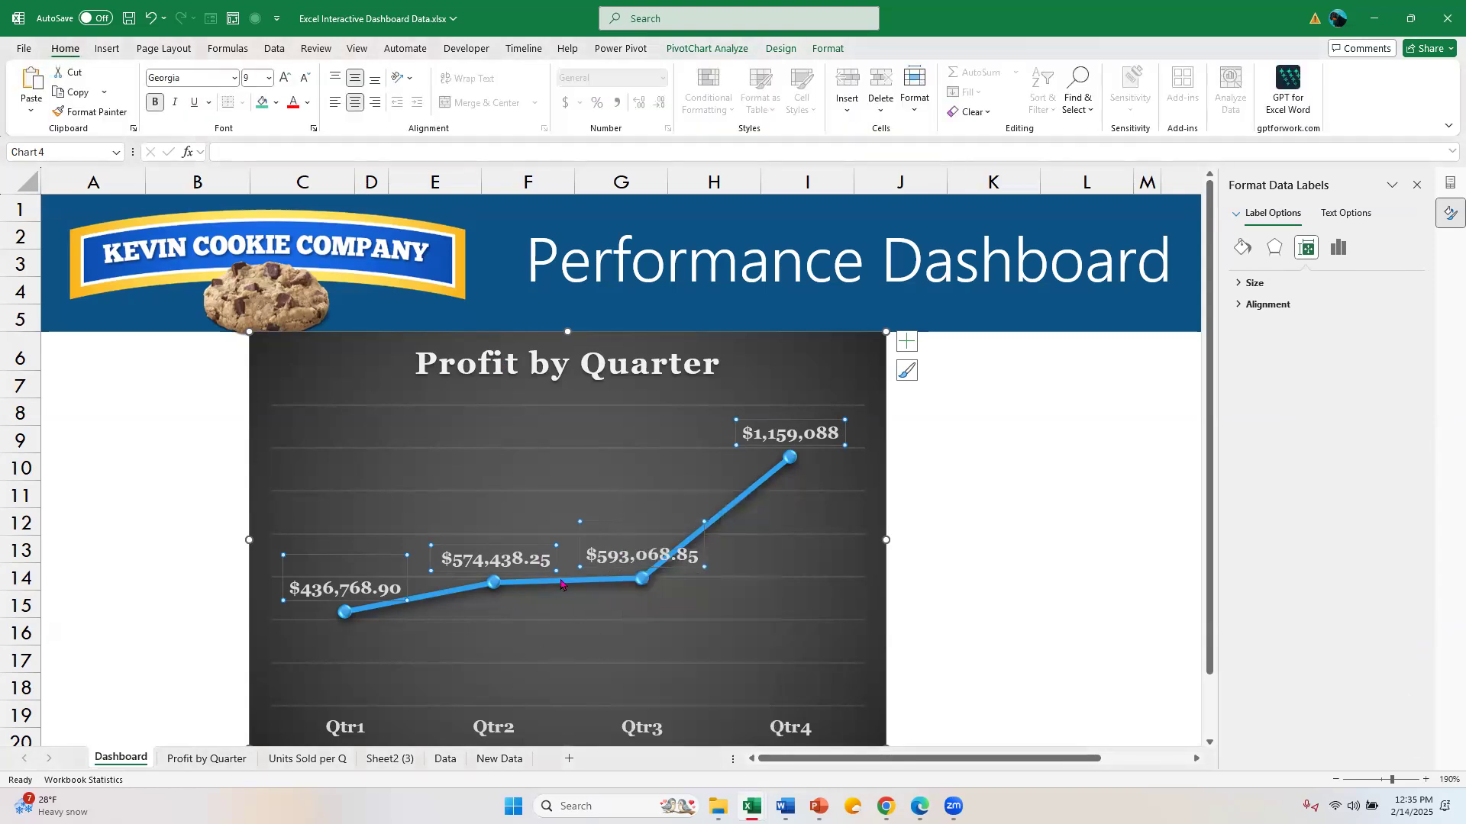
left_click(641, 559)
double_click(689, 549)
left_click_drag(689, 548, 753, 589)
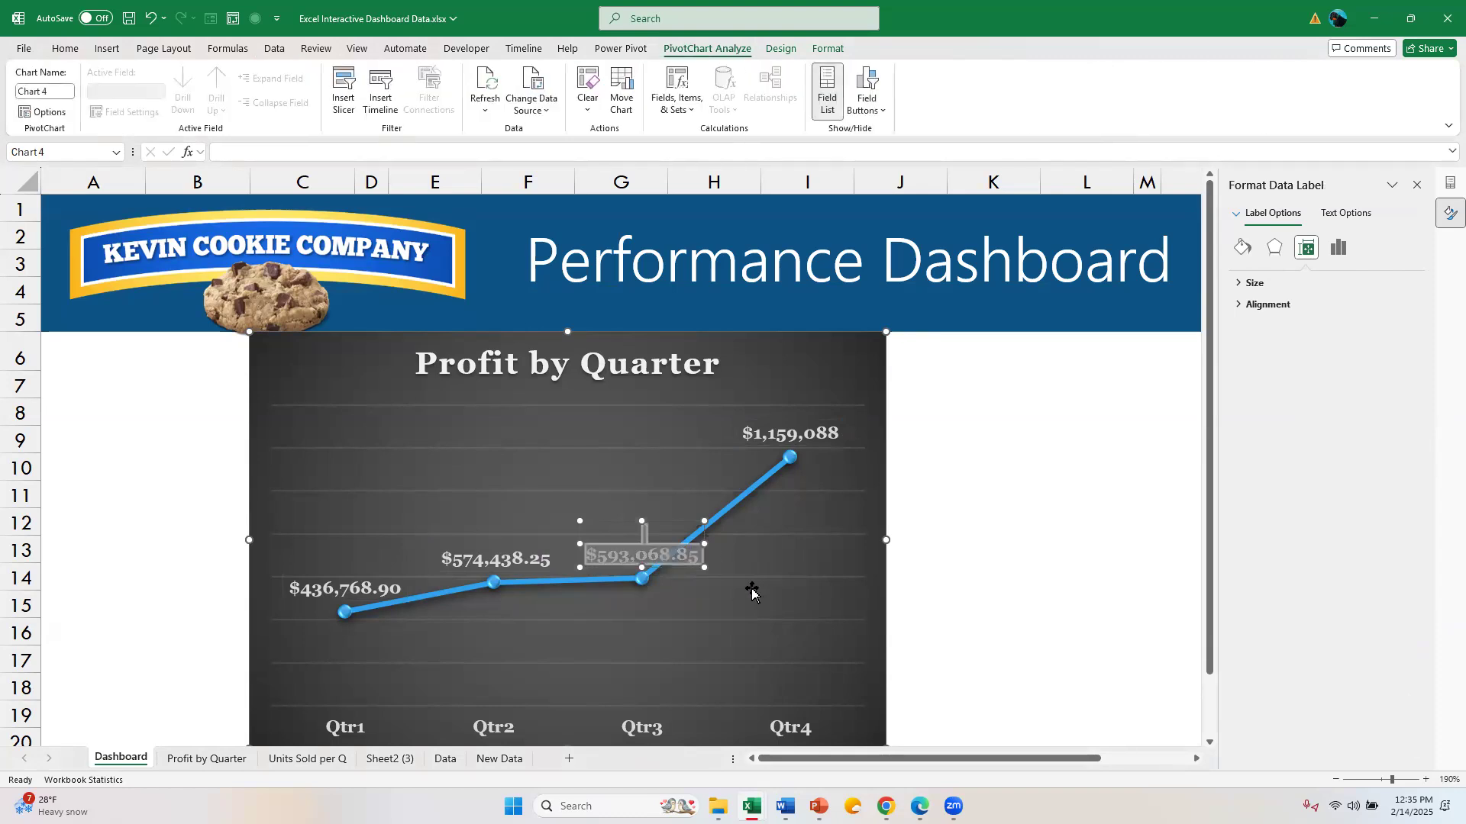
left_click(665, 559)
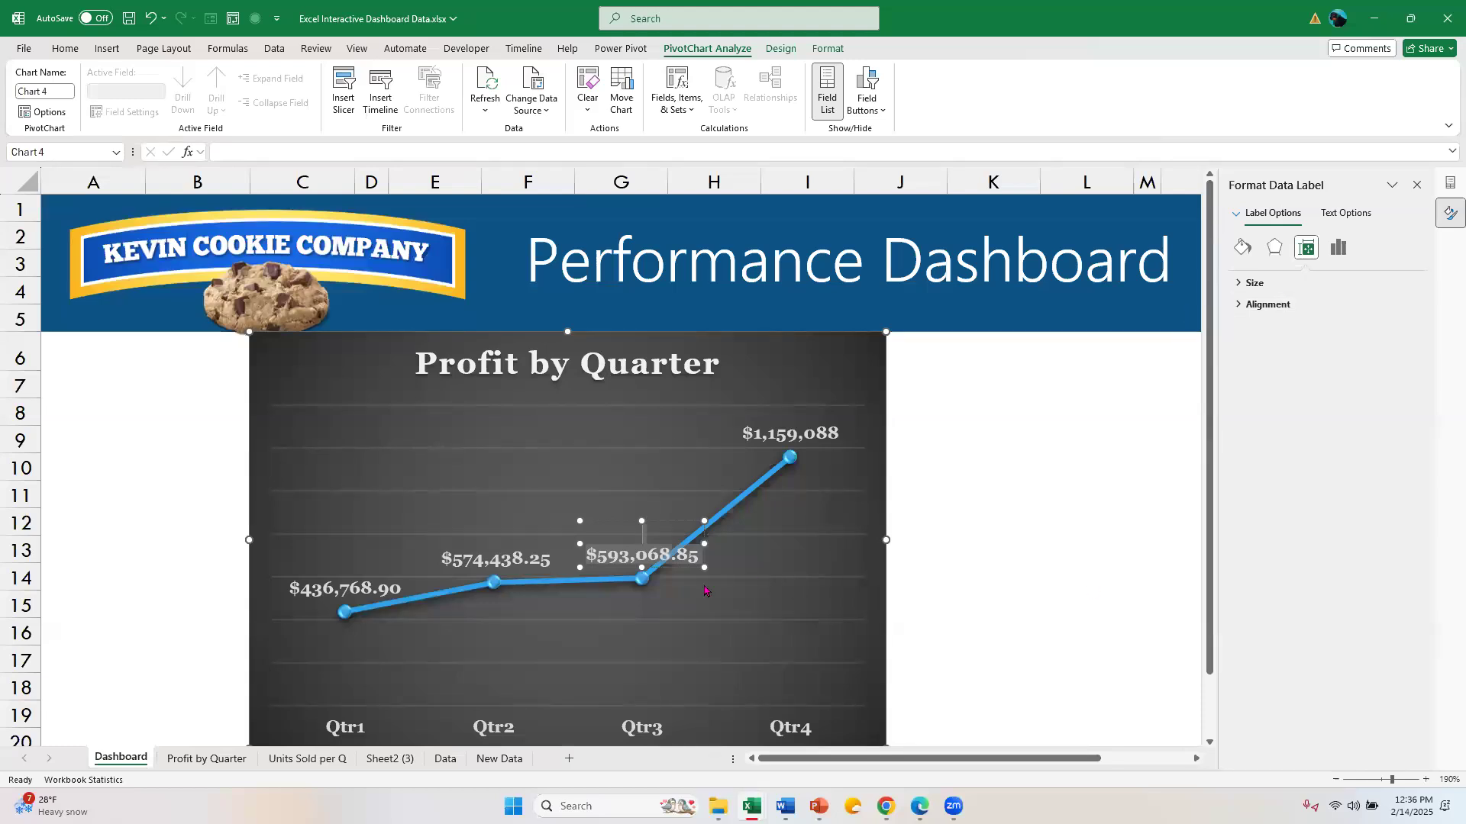
Delete the Profit by Quarter chart from the Dashboard sheet.
left_click(330, 371)
key("Delete")
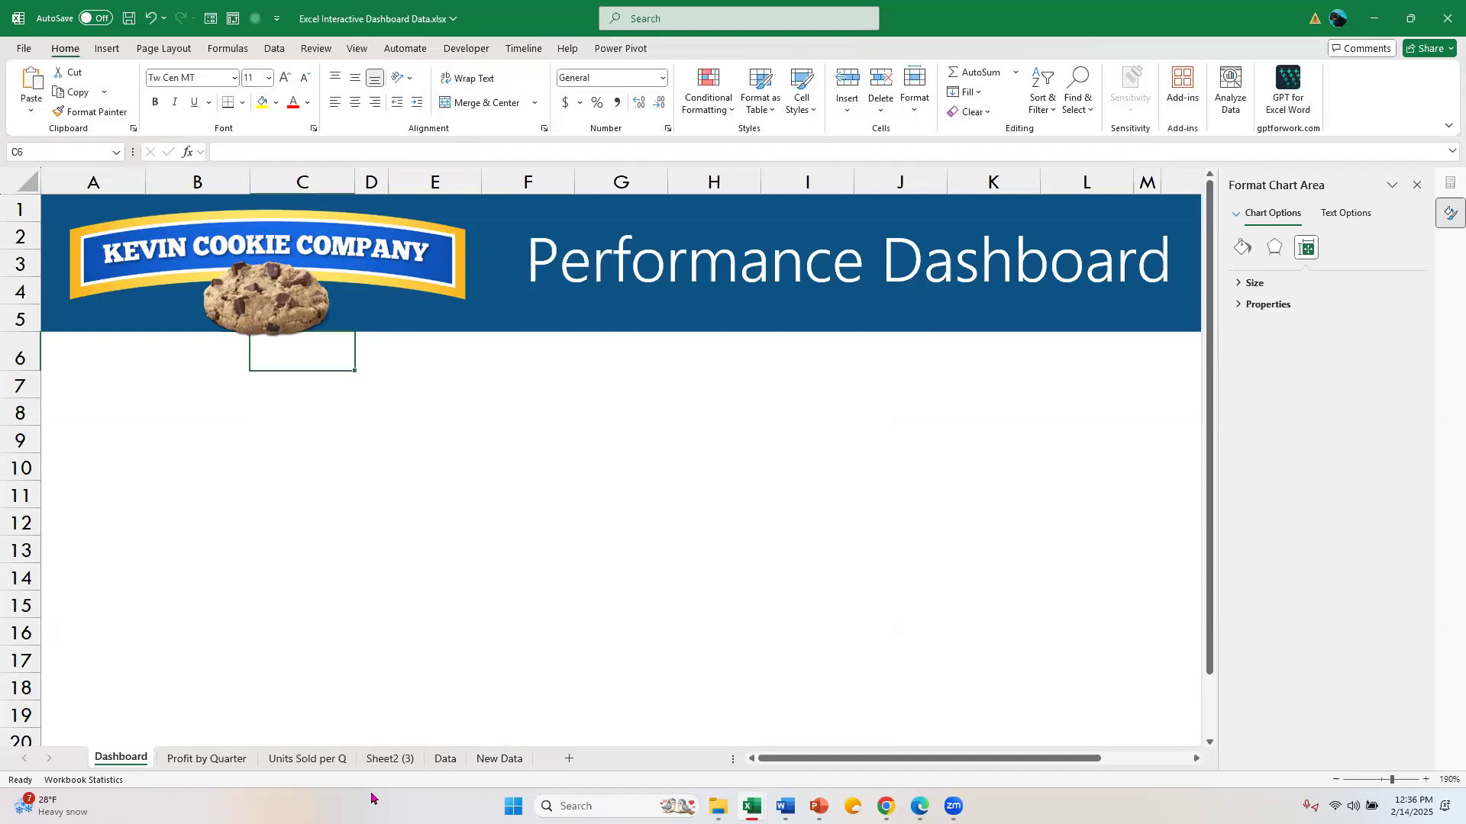
Remove both decimal places from the Sum of Profit values in B4:B8 on the Profit by Quarter sheet.
left_click(191, 756)
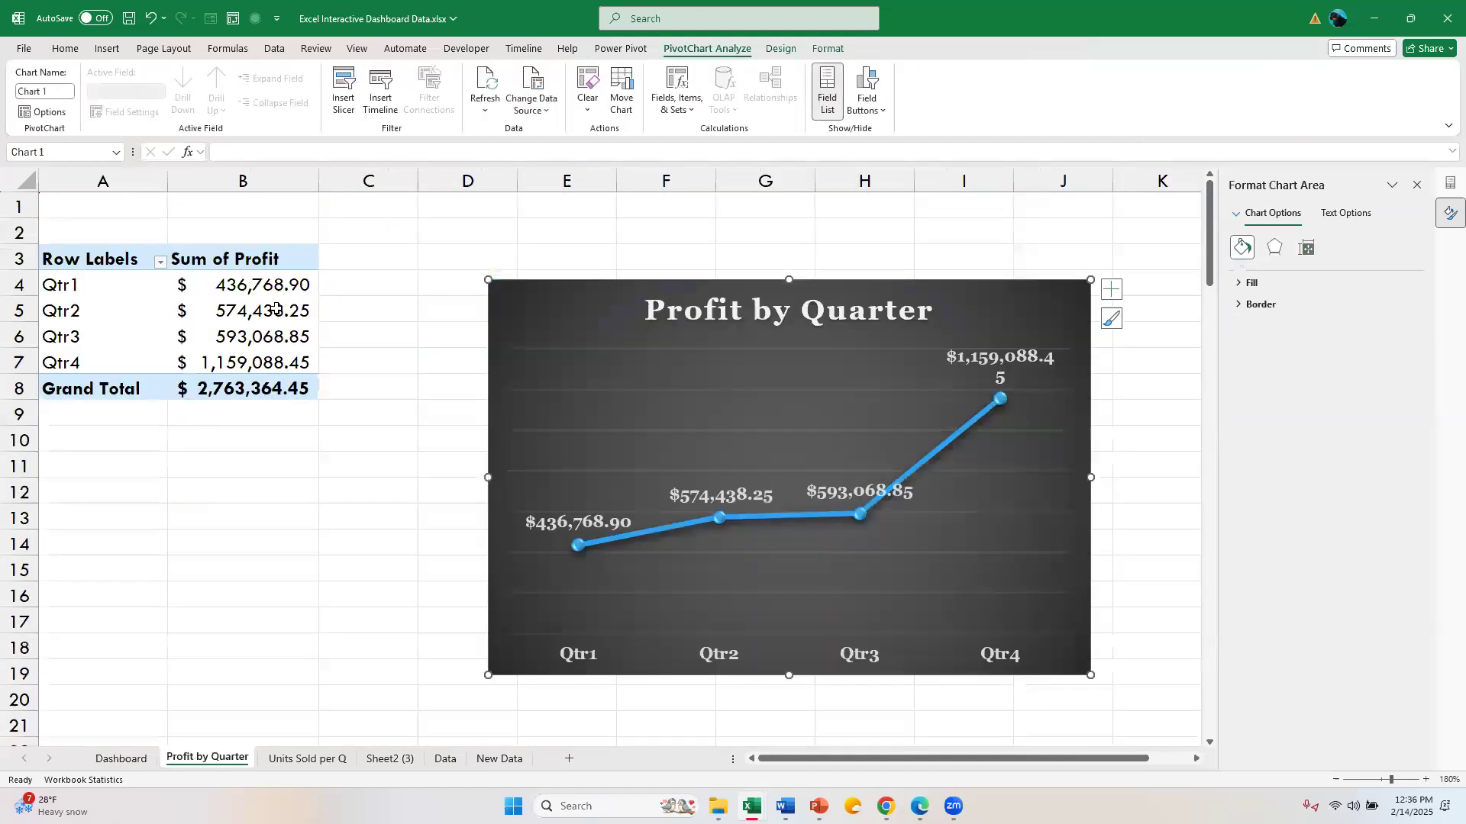
left_click_drag(271, 286, 239, 384)
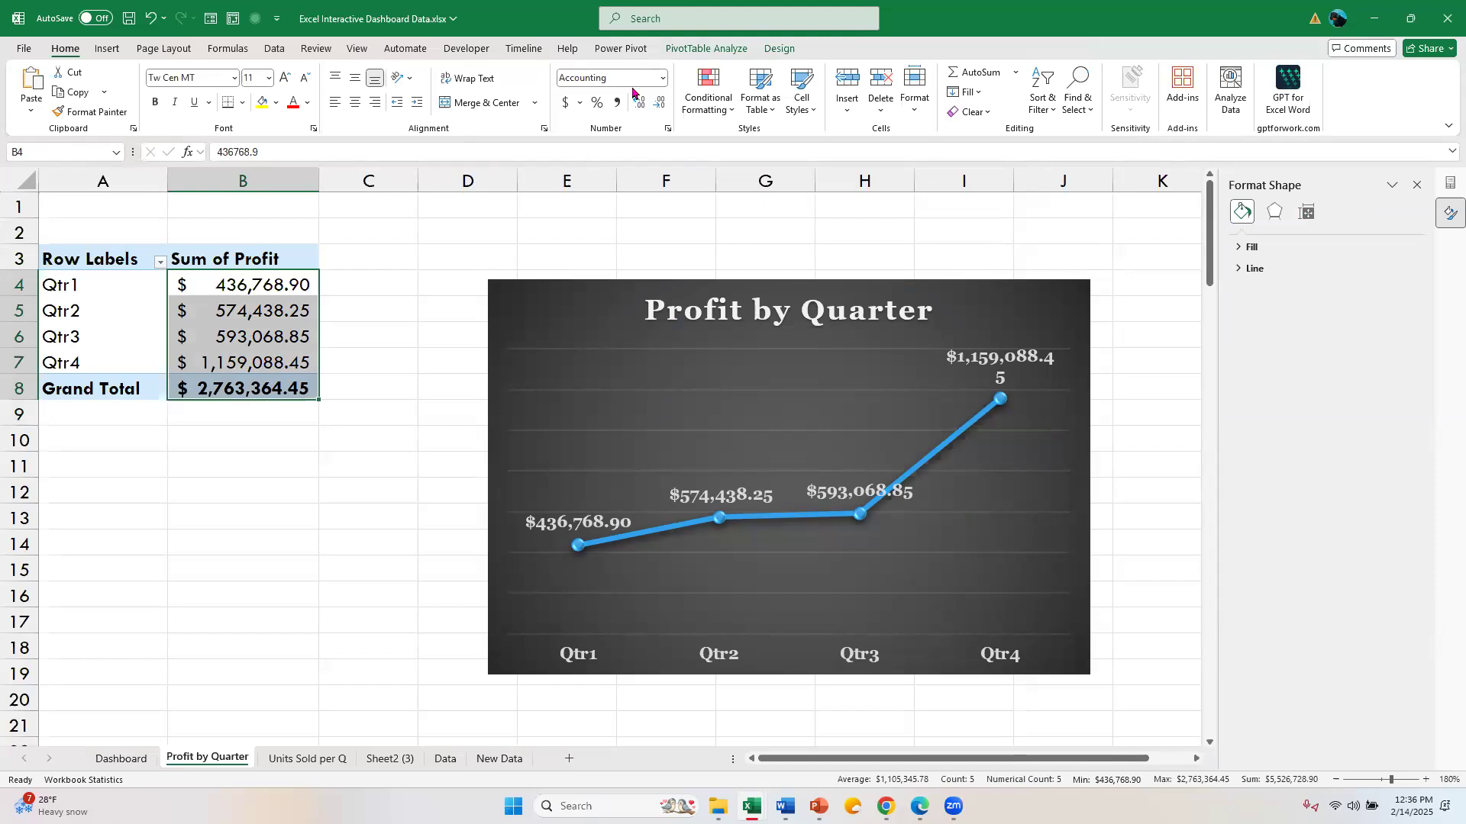
left_click(658, 102)
left_click(658, 102)
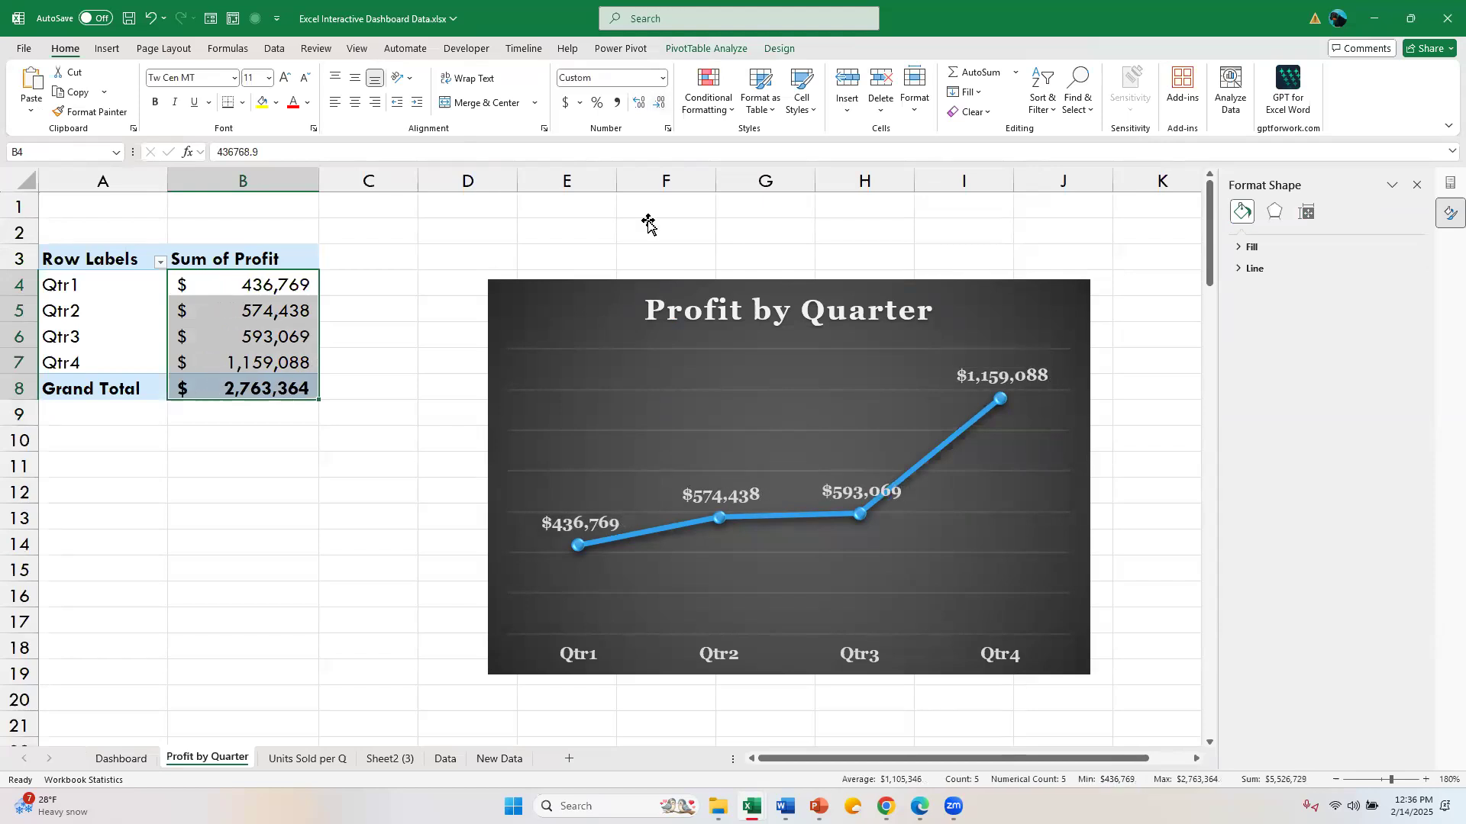
Copy the whole-dollar Profit by Quarter chart and paste it on the Dashboard sheet at cell C6.
left_click(529, 334)
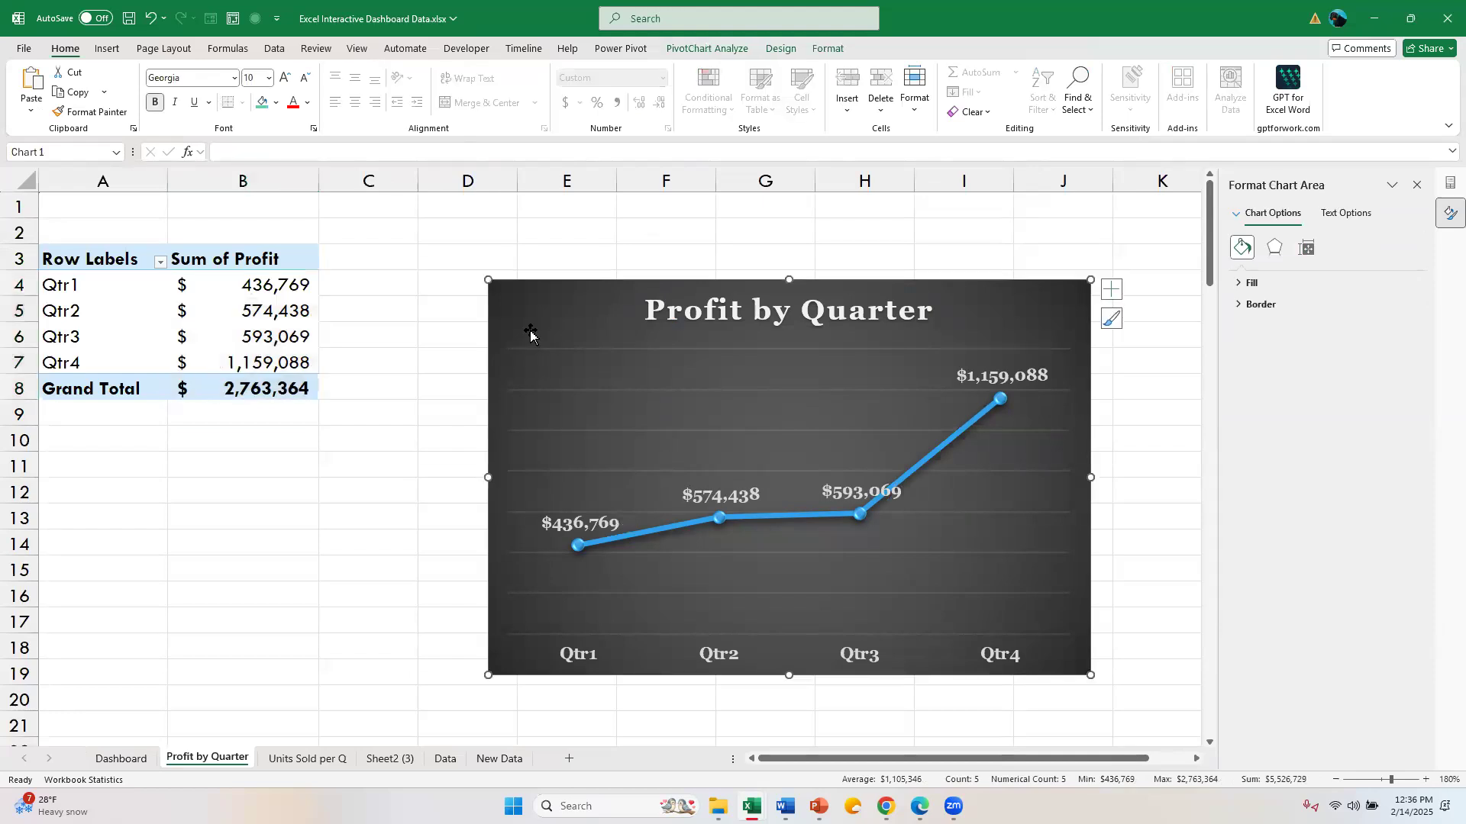
left_click(119, 759)
key("ctrl+v")
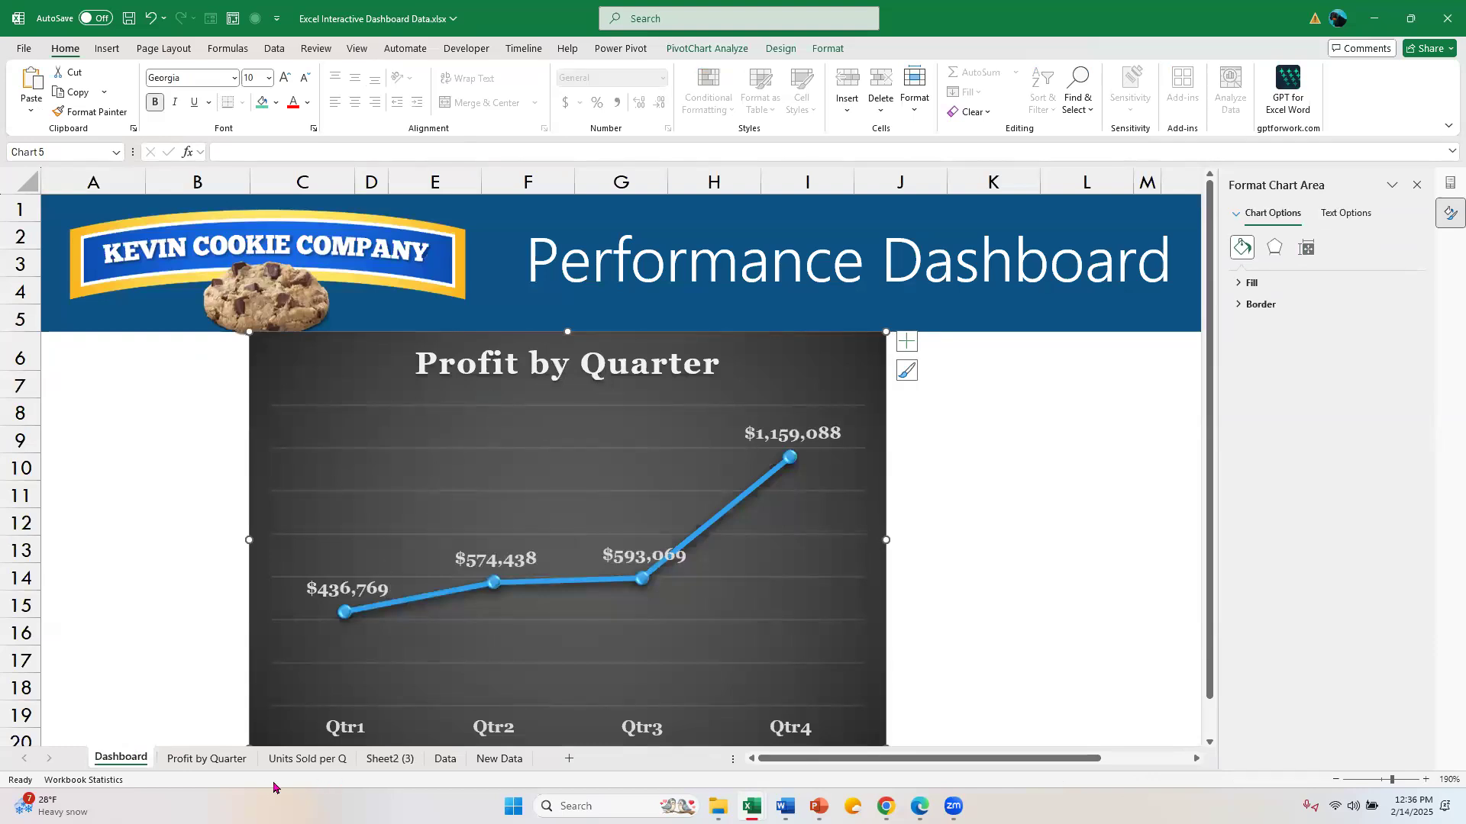
Rename the "Units Sold per Q" sheet to "Units Sold per Quarter".
left_click(307, 759)
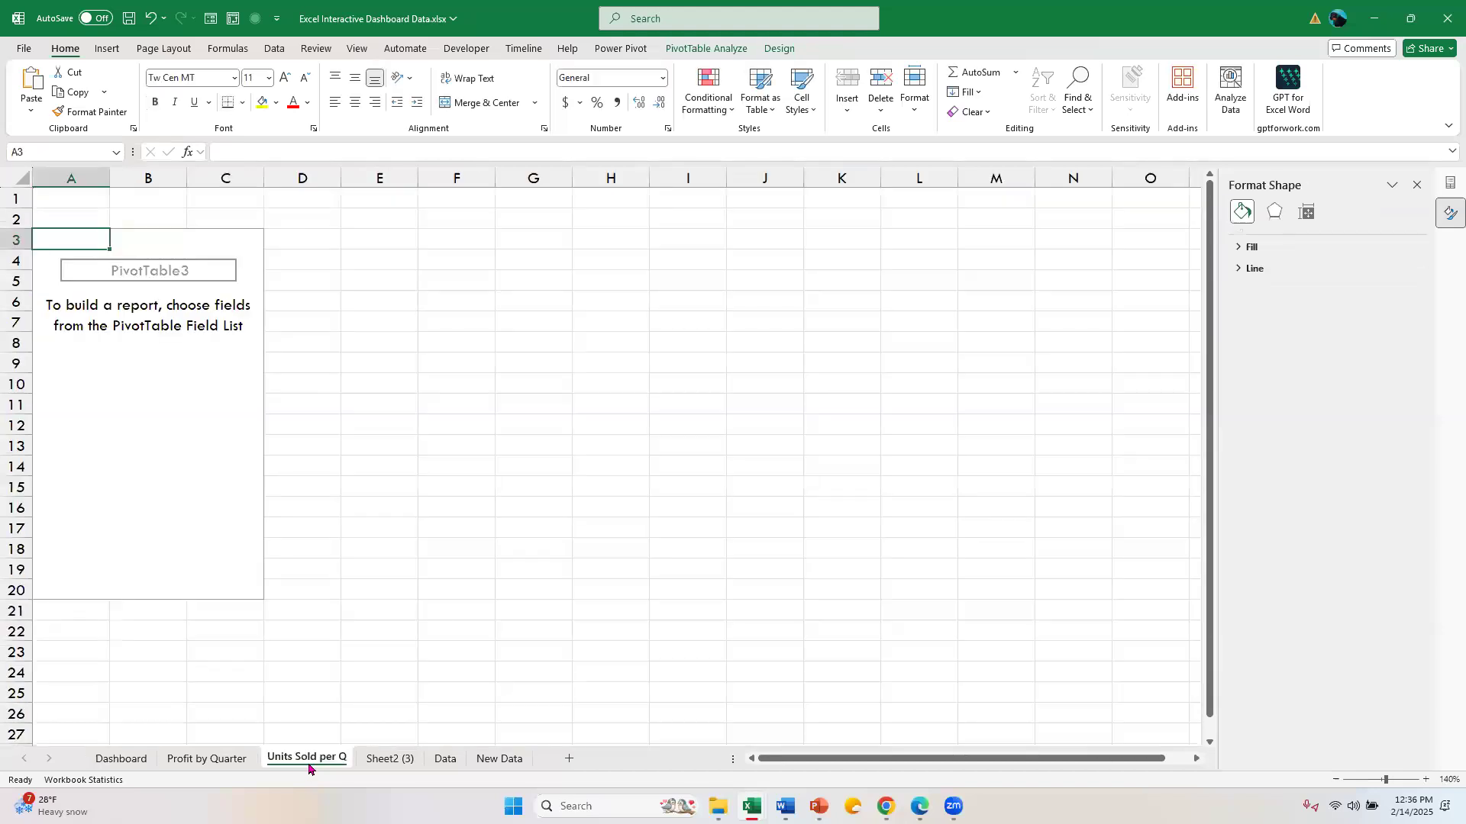
double_click(307, 759)
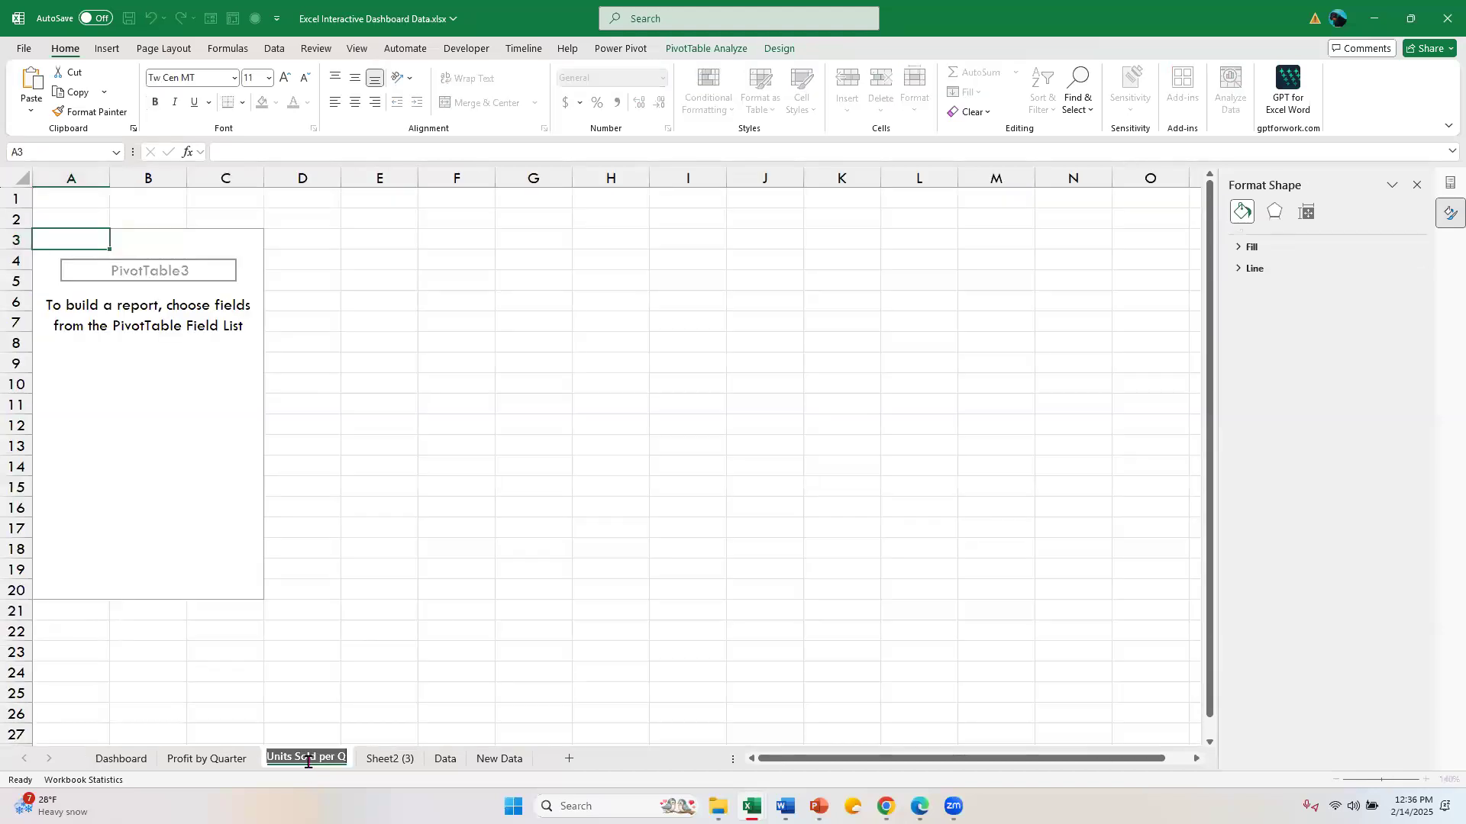
left_click(345, 757)
type("uaroter")
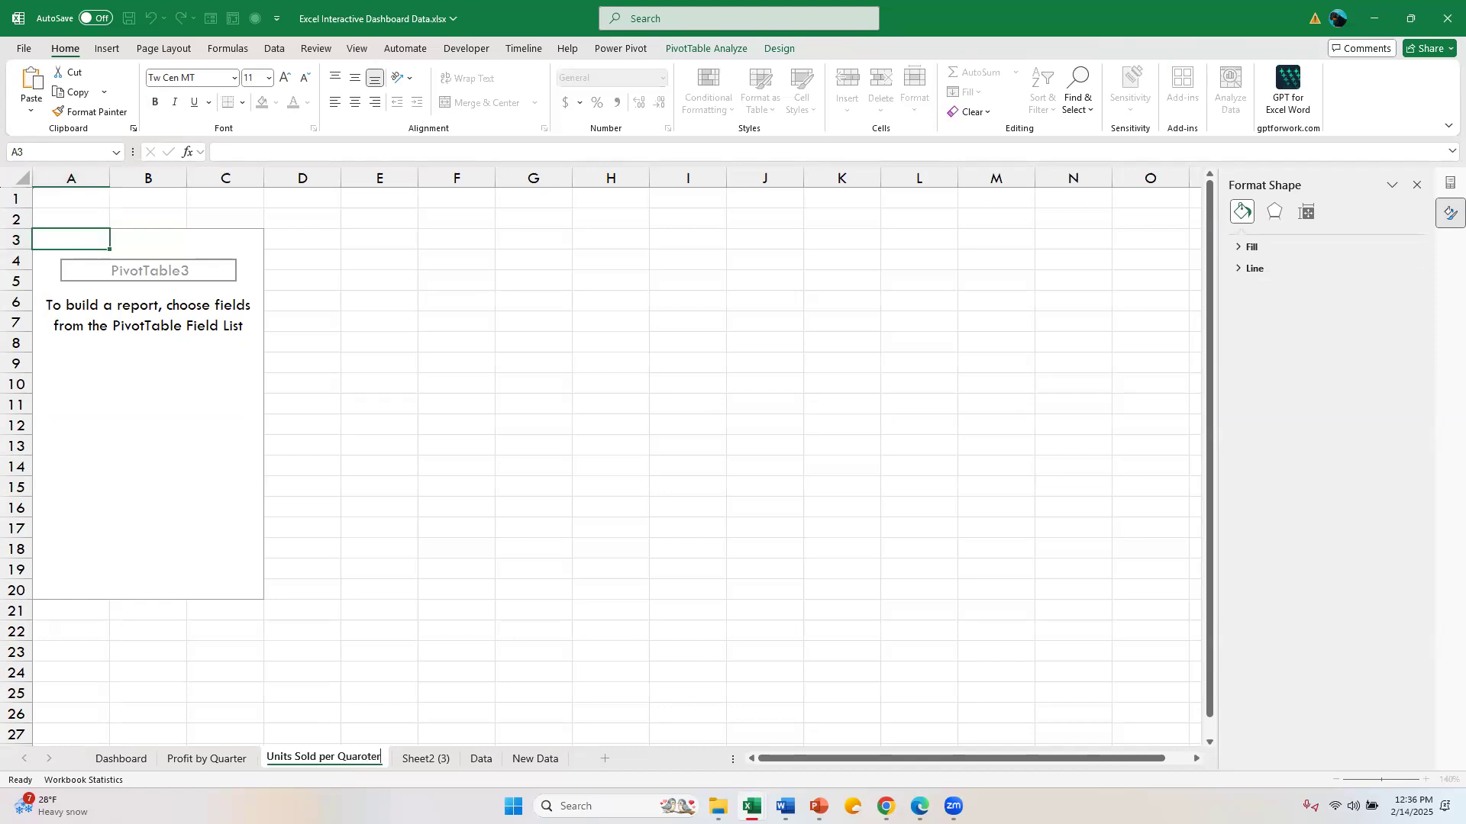
key("BackSpace")
key("BackSpace")
key("BackSpace")
key("BackSpace")
type("ter")
key("Return")
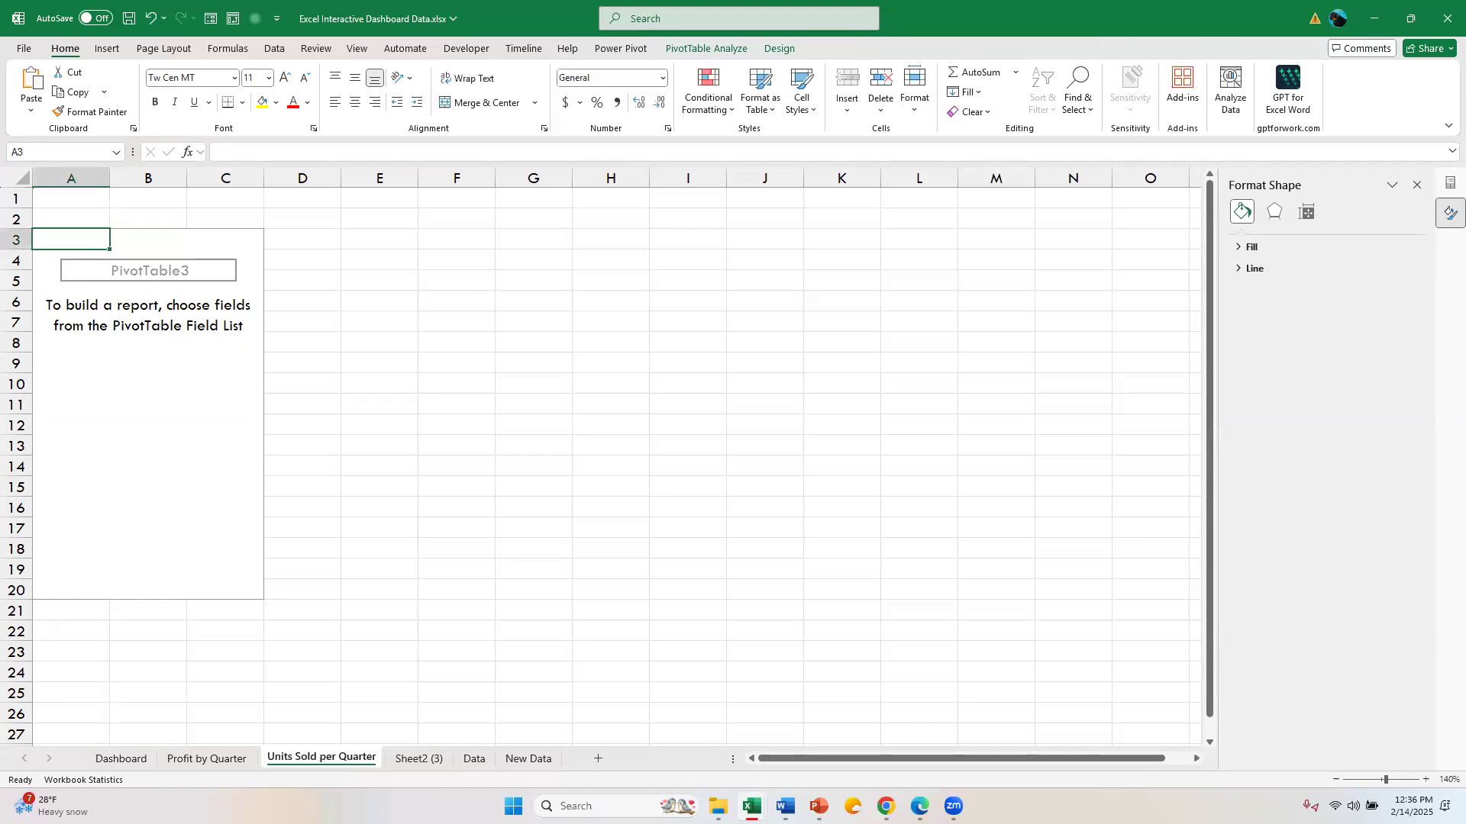
Fill the empty PivotTable with Units Sold as values and Quarters (Date) as rows, closing the Format Shape pane first.
left_click(97, 306)
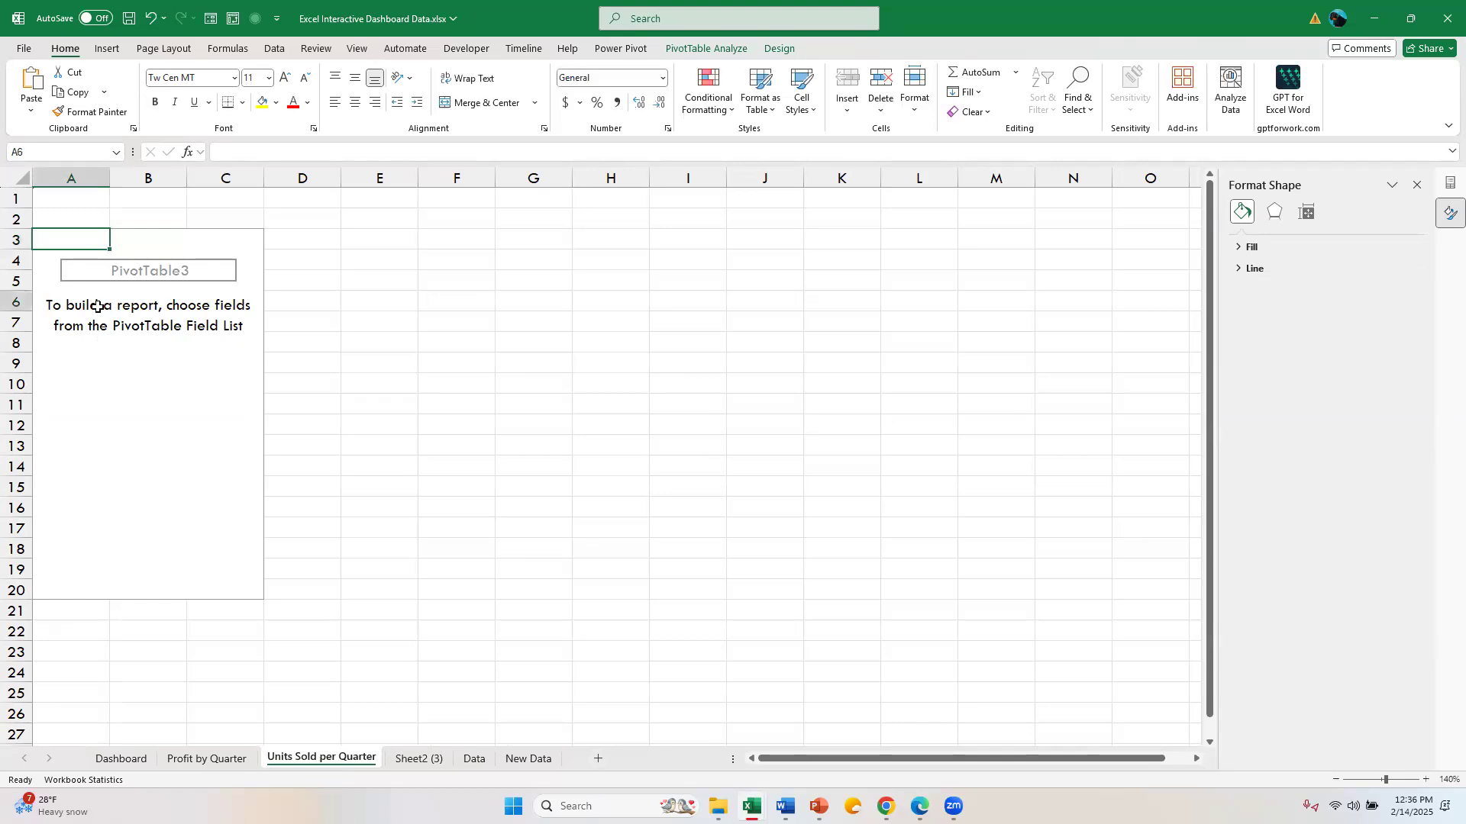
left_click(710, 48)
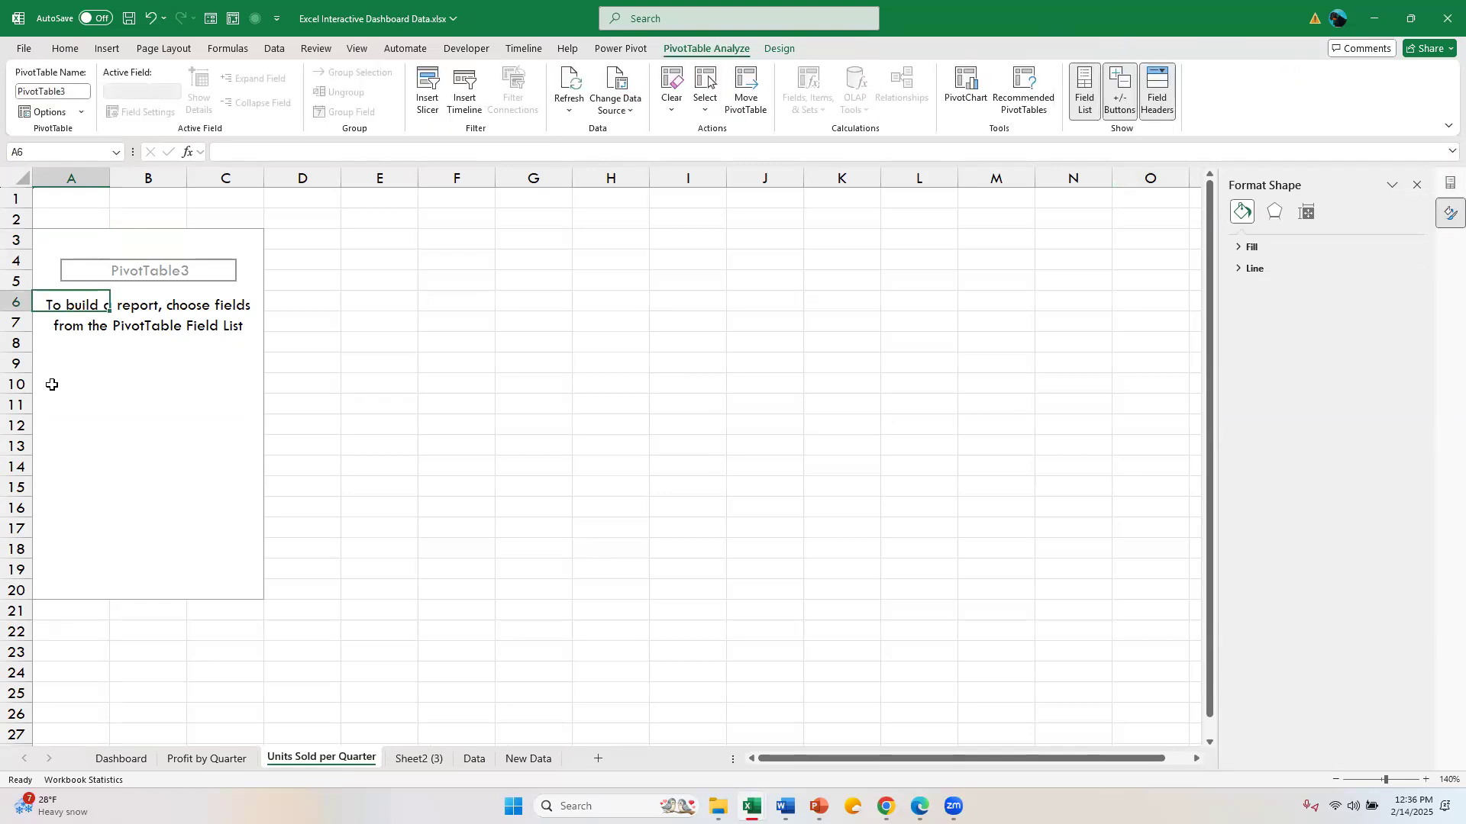
left_click(94, 327)
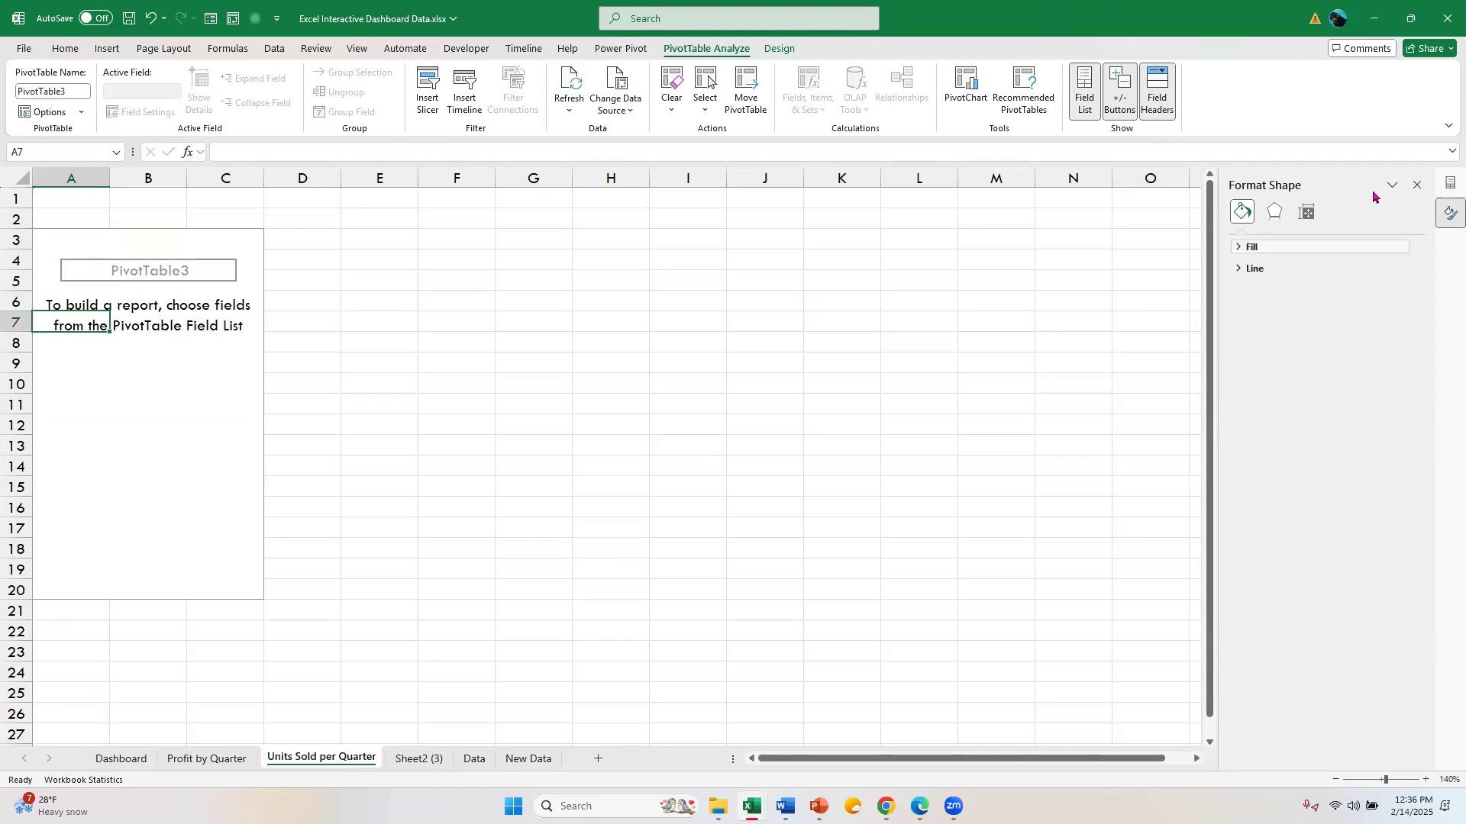
left_click(1419, 186)
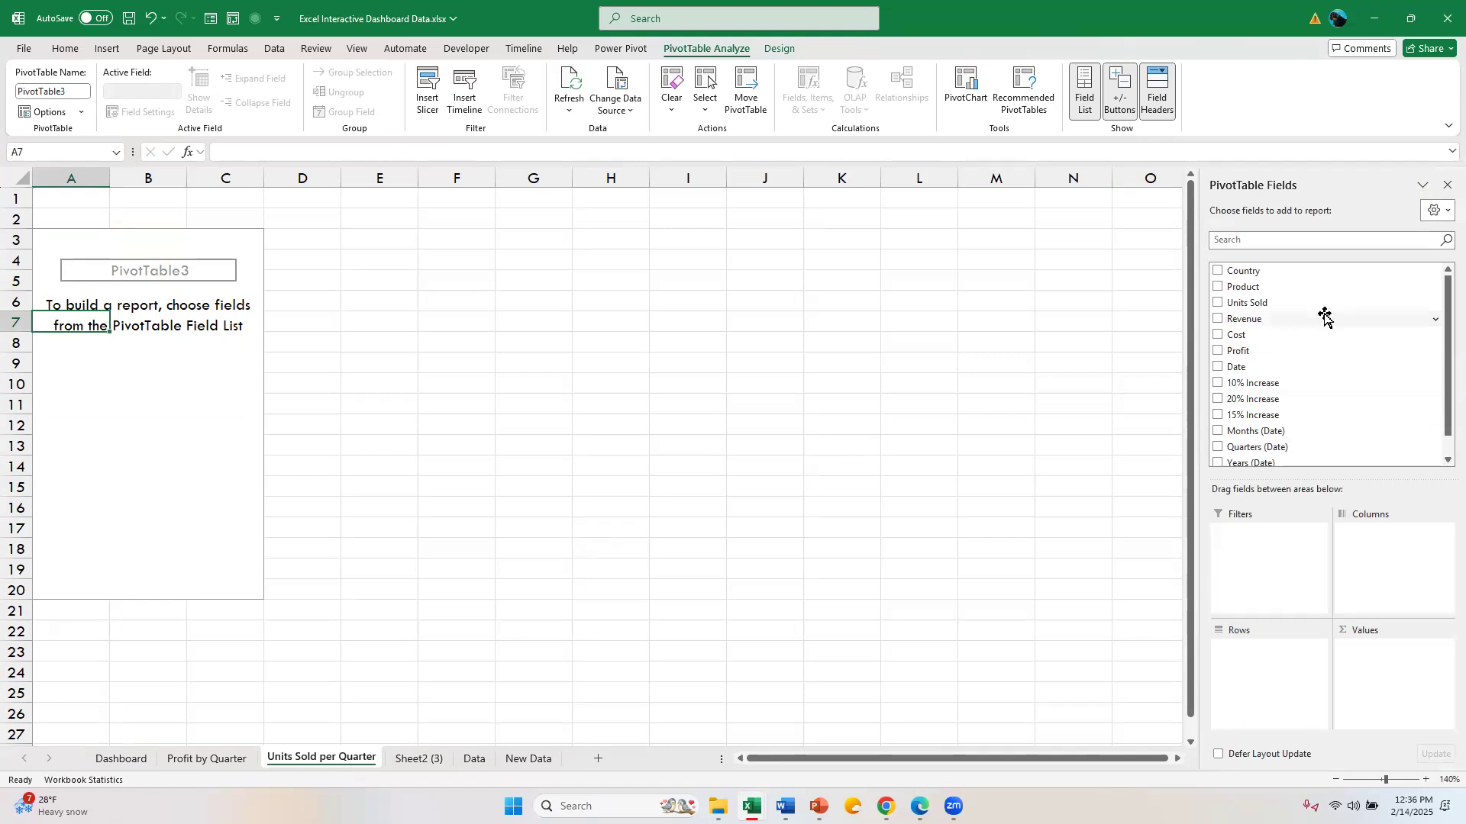
left_click(1218, 303)
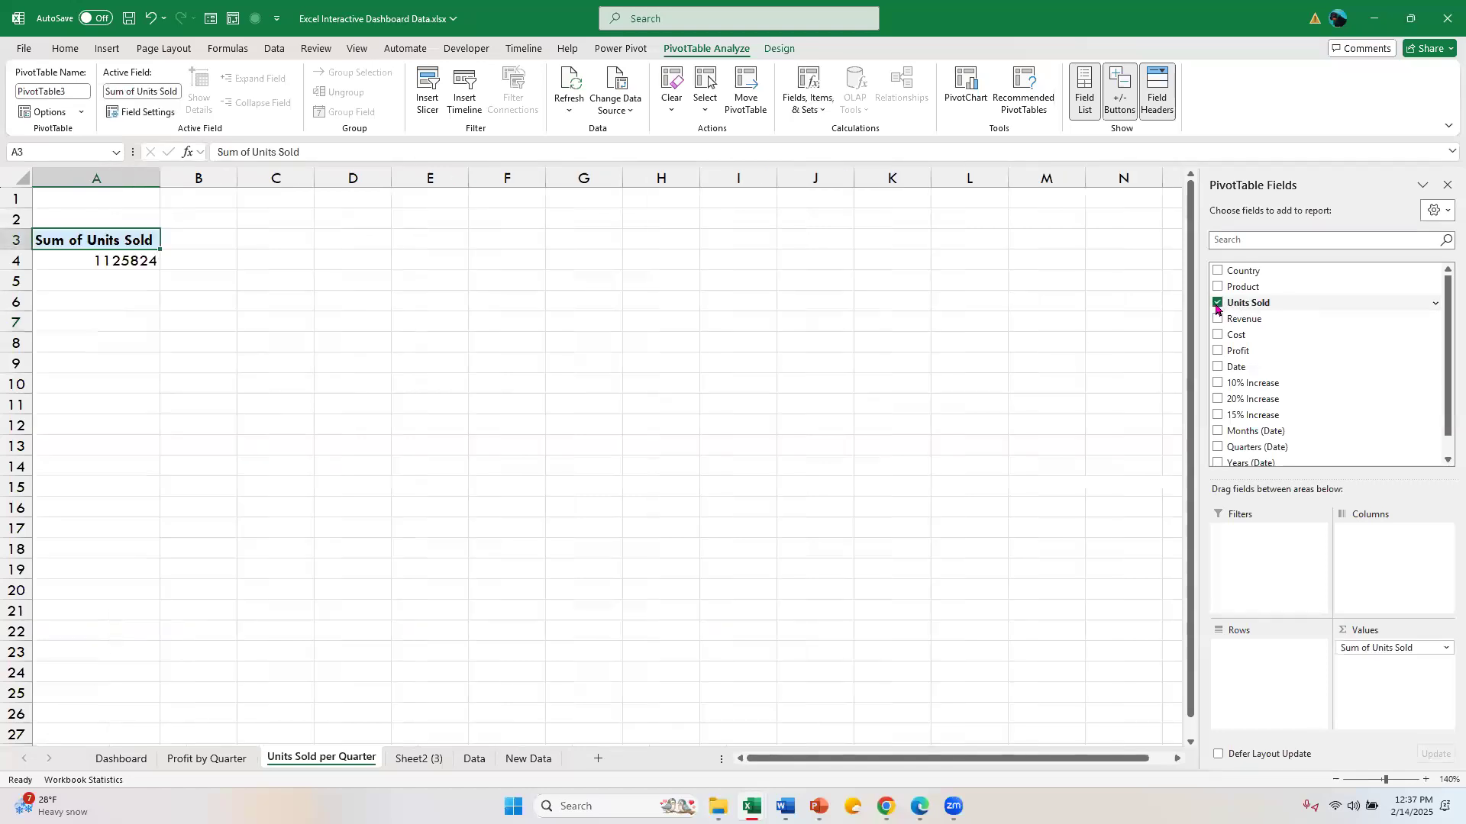
left_click(1218, 448)
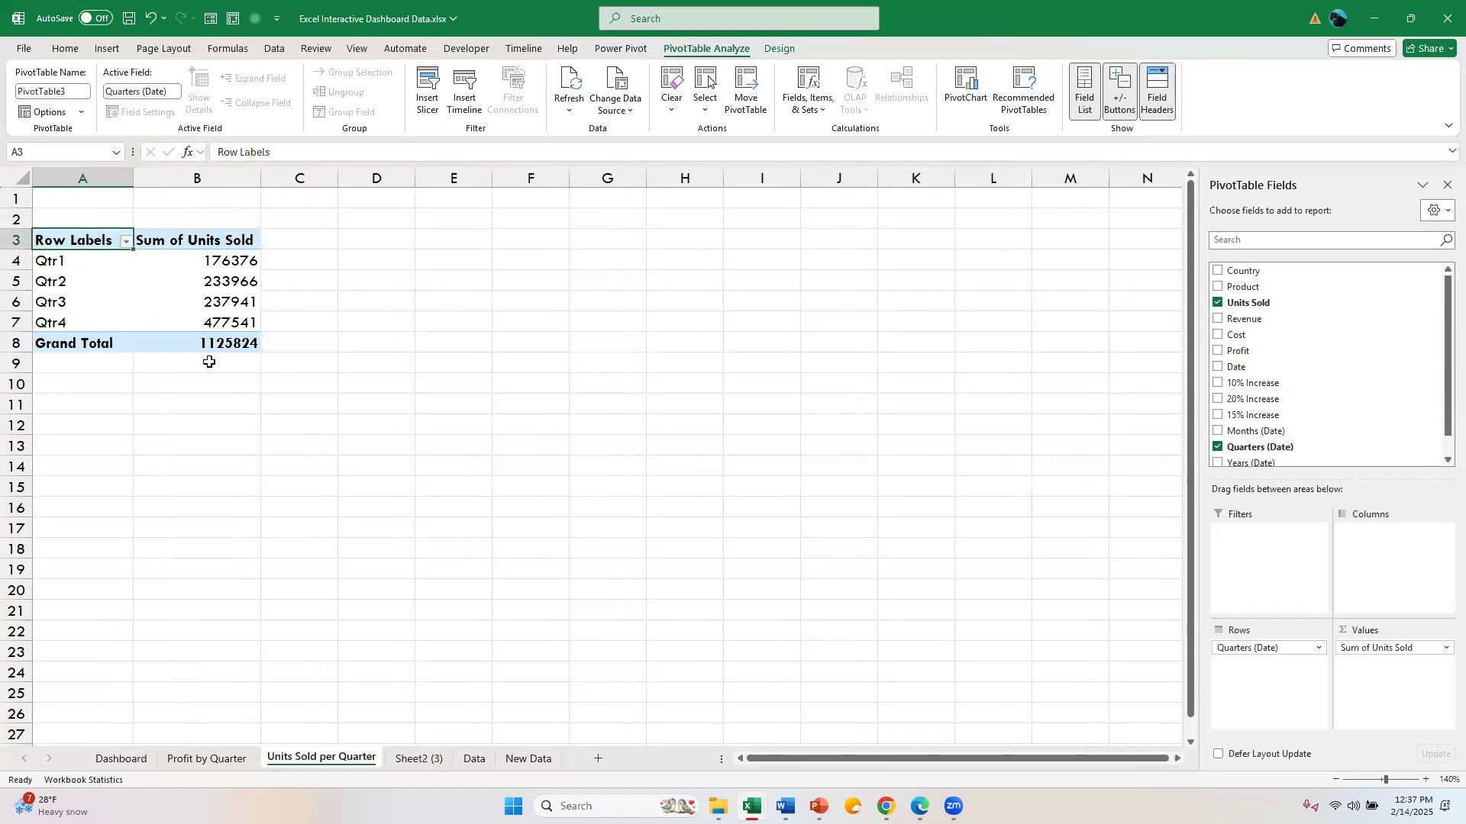
Insert a Line PivotChart based on the quarterly units sold PivotTable.
left_click(974, 85)
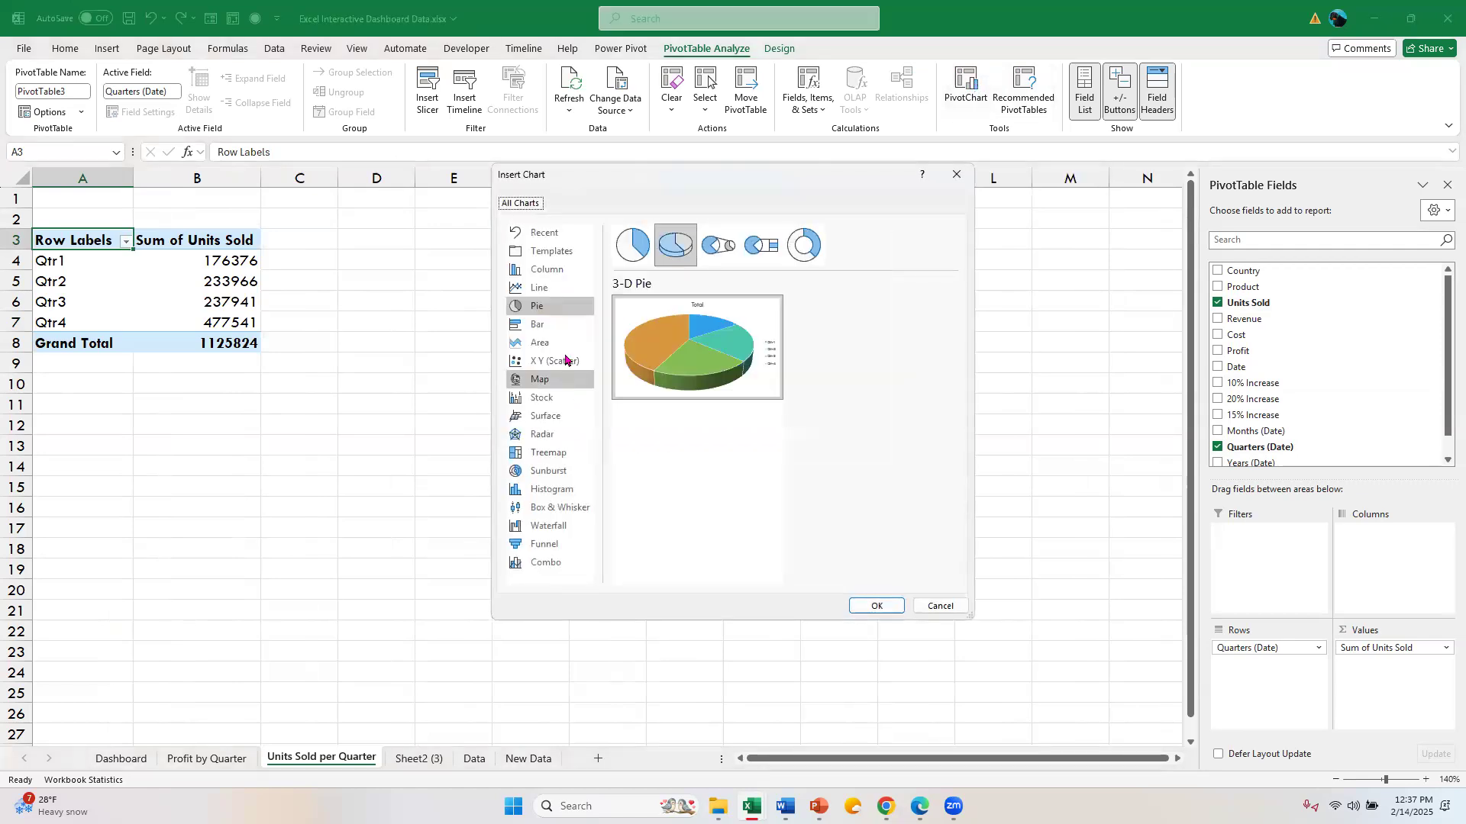
left_click(539, 289)
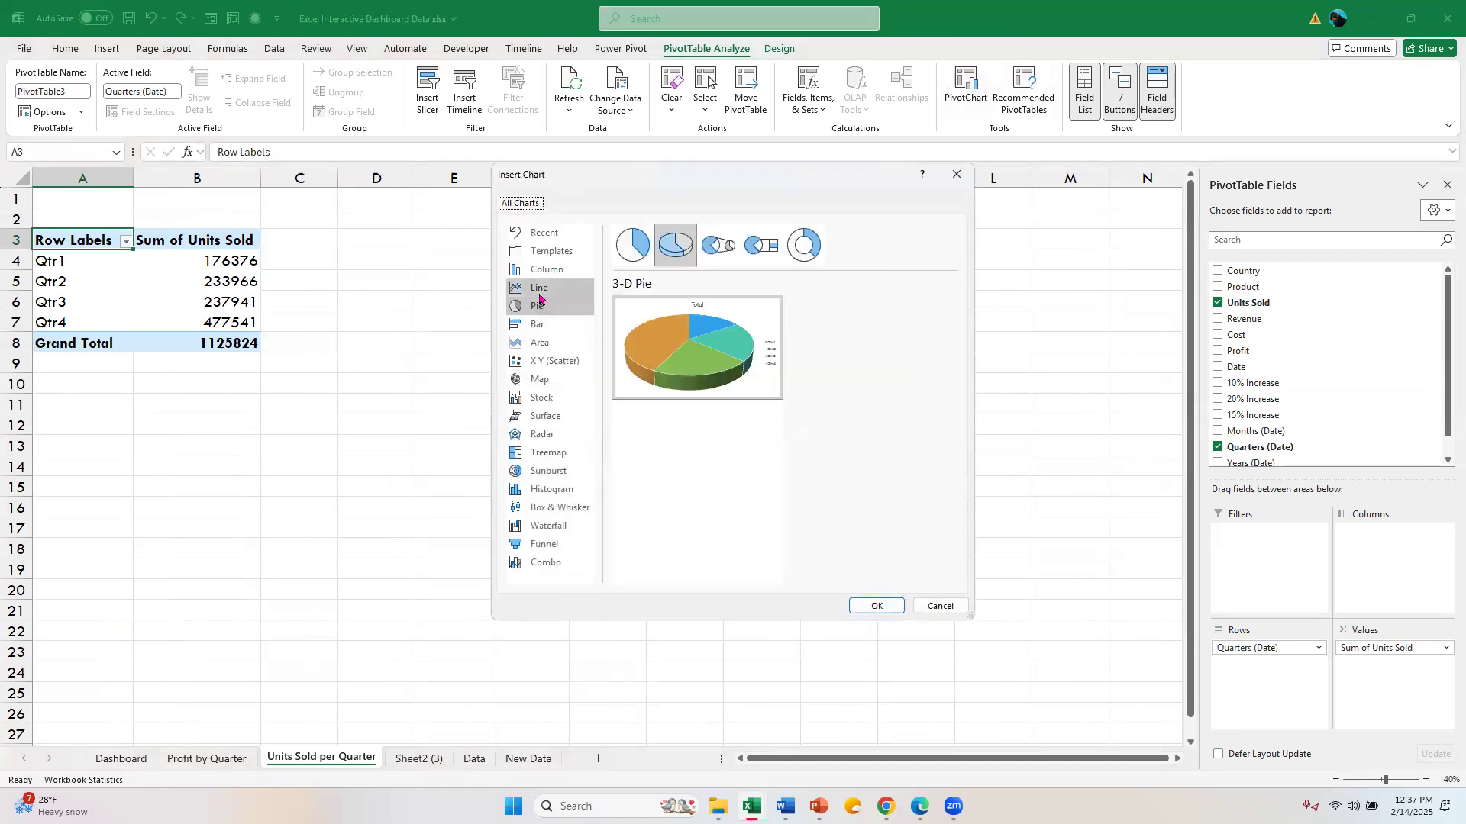
left_click(871, 604)
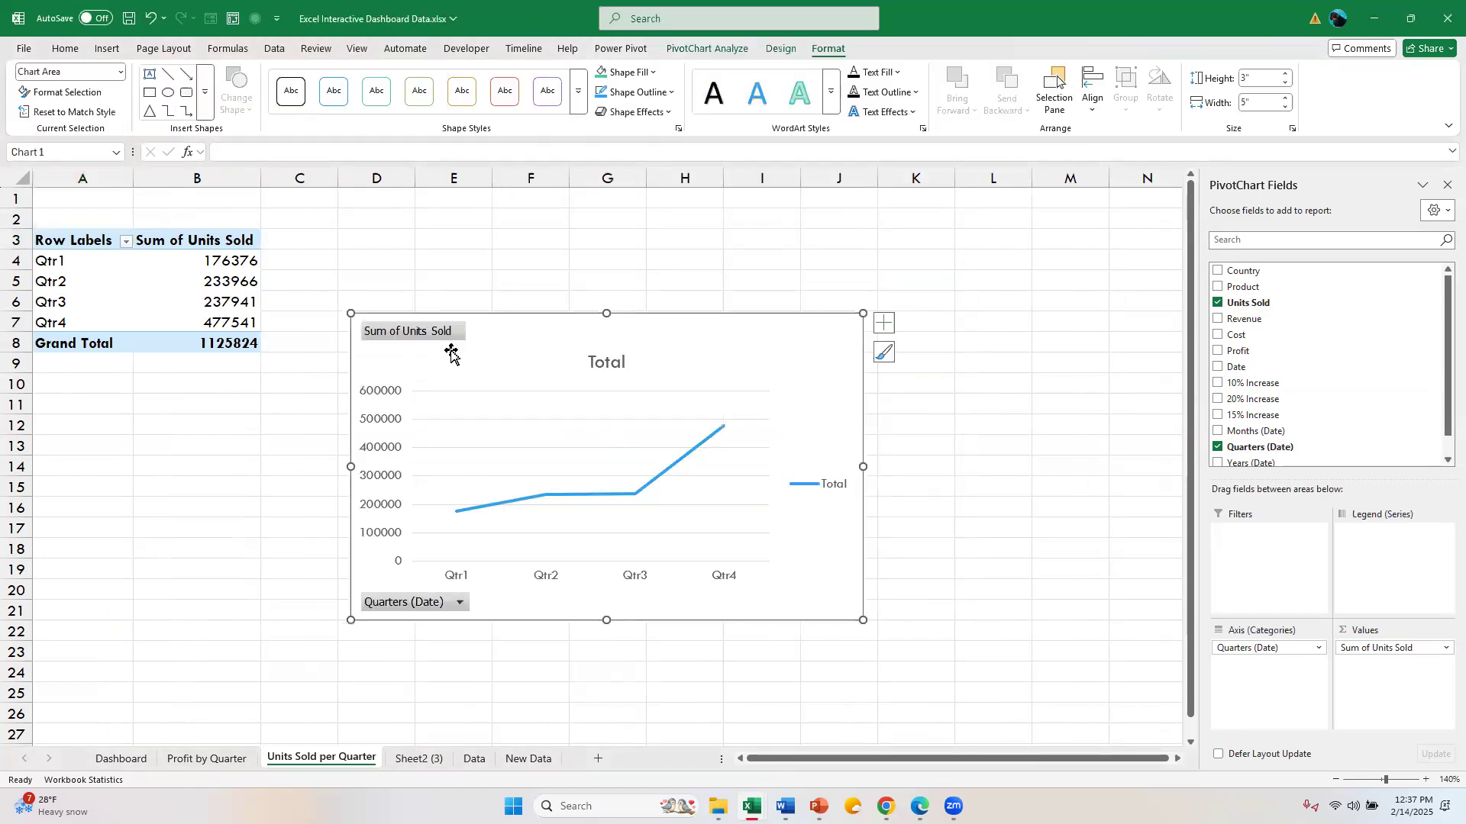
Hide all field buttons on the new line chart and delete its legend.
right_click(426, 338)
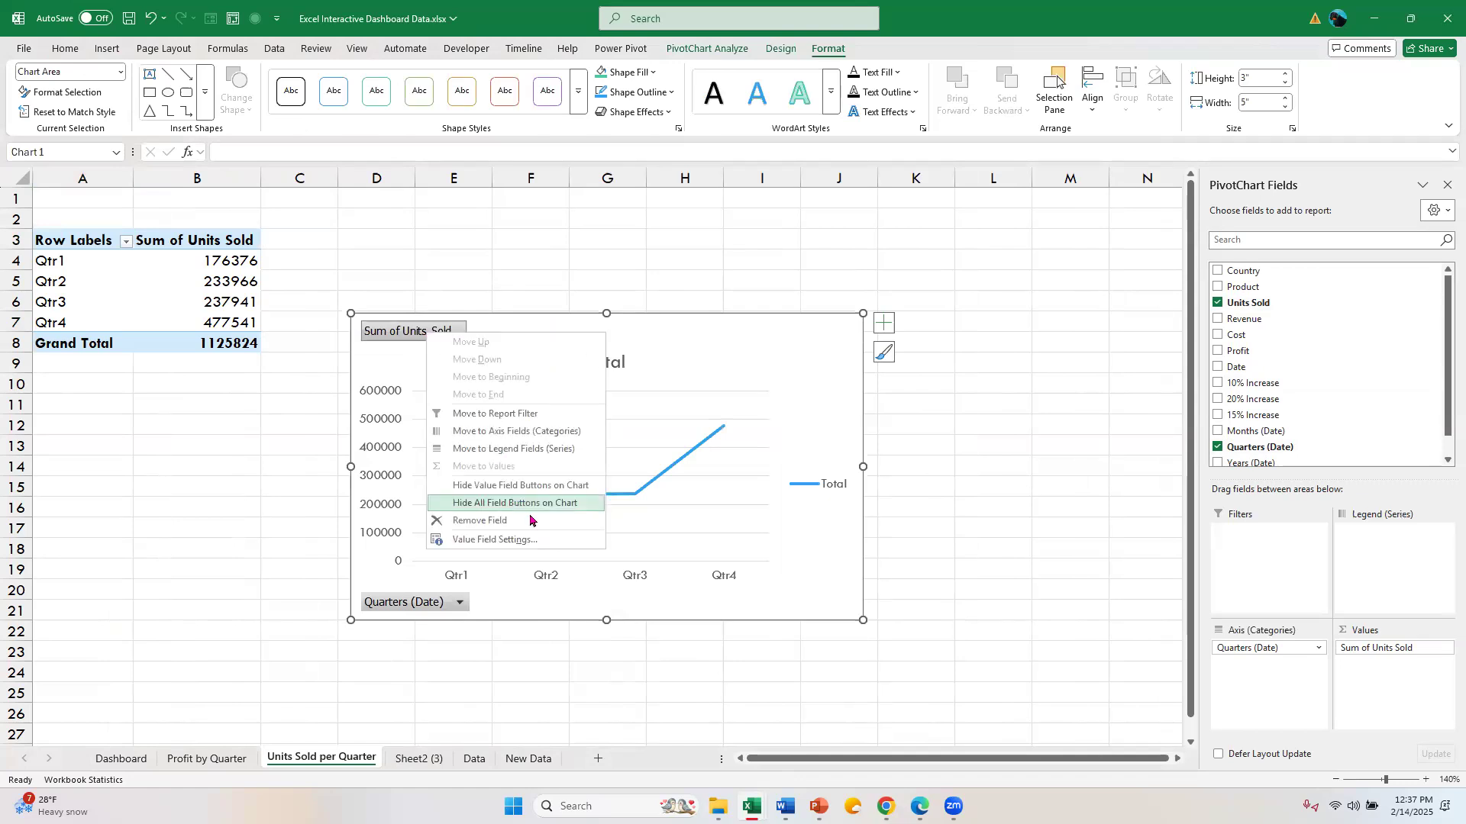
left_click(527, 504)
left_click(818, 483)
key("Delete")
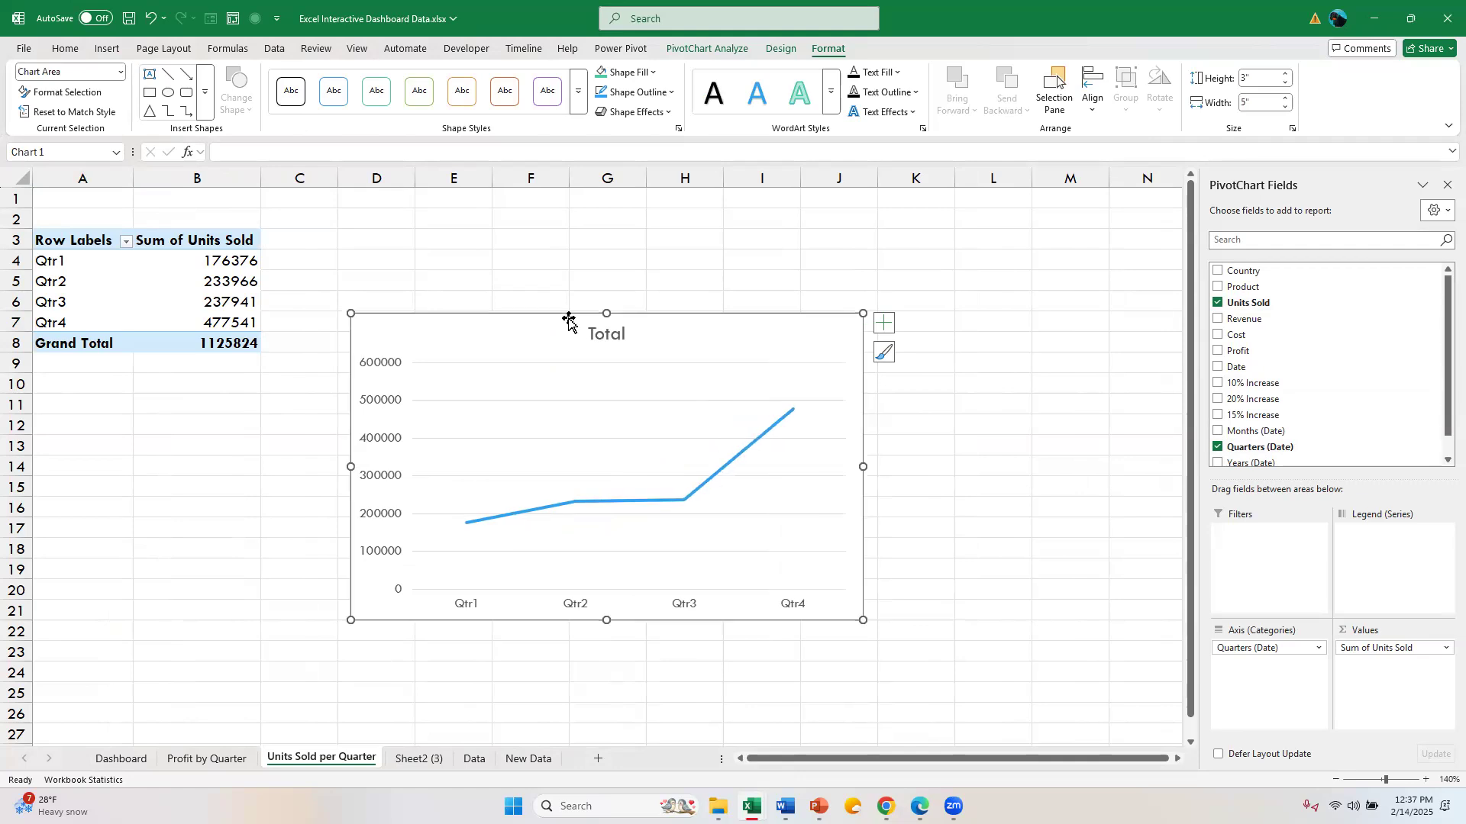
Copy the sheet name "Units Sold per Quarter" and use it to replace the chart title.
double_click(350, 756)
key("ctrl+c")
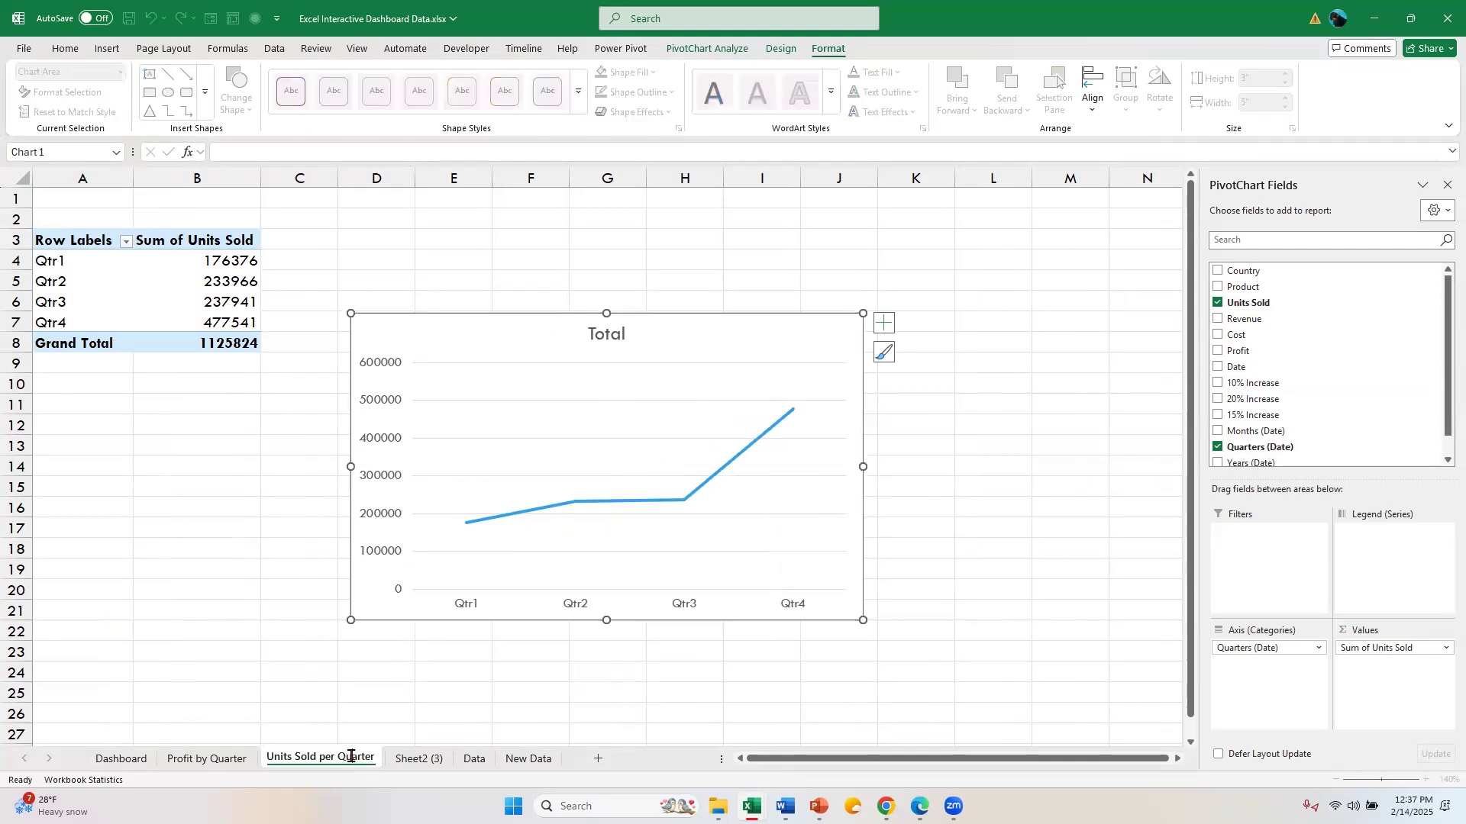
left_click(615, 332)
double_click(615, 333)
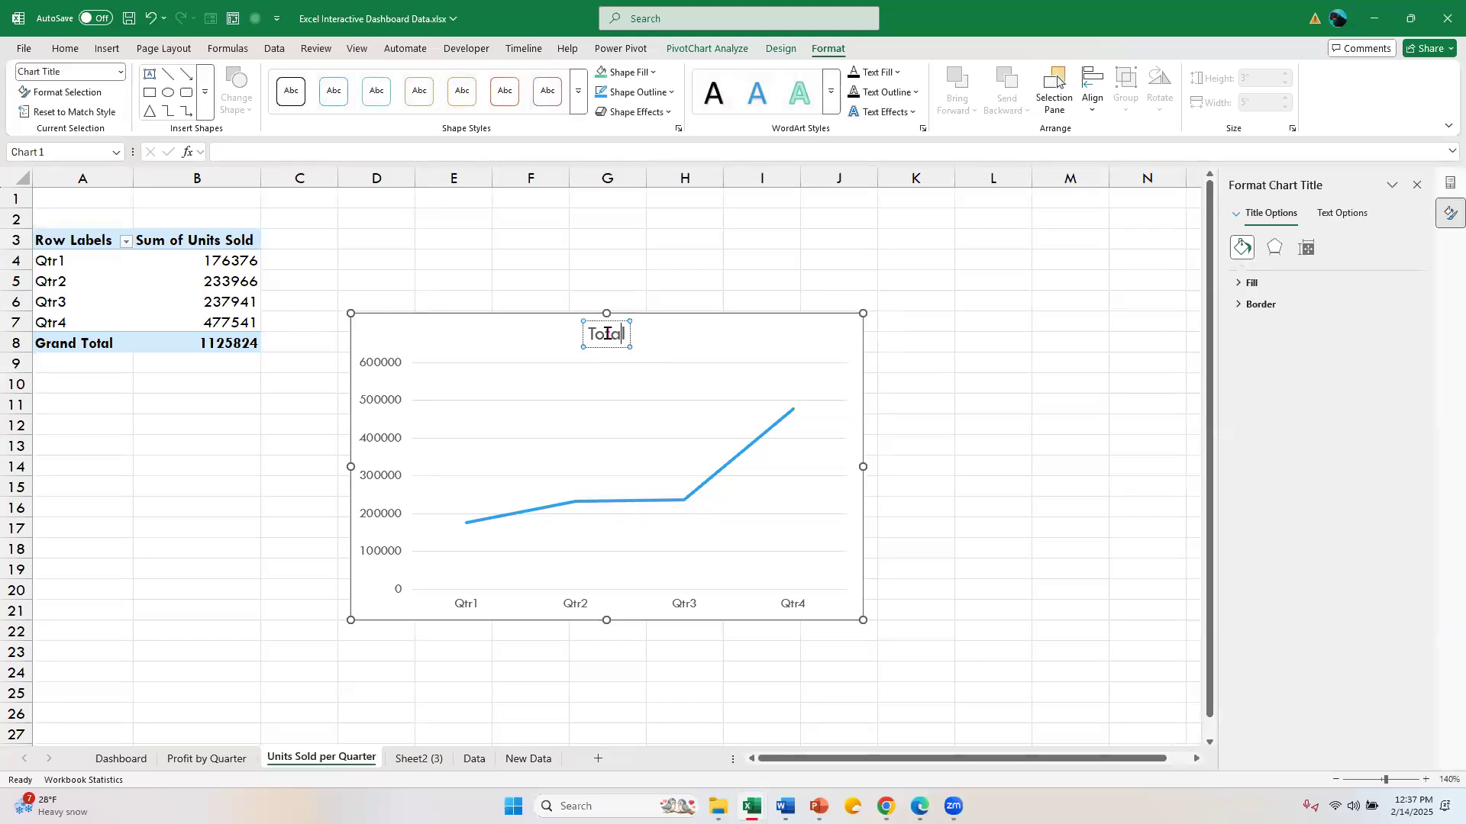
double_click(608, 338)
key("ctrl+v")
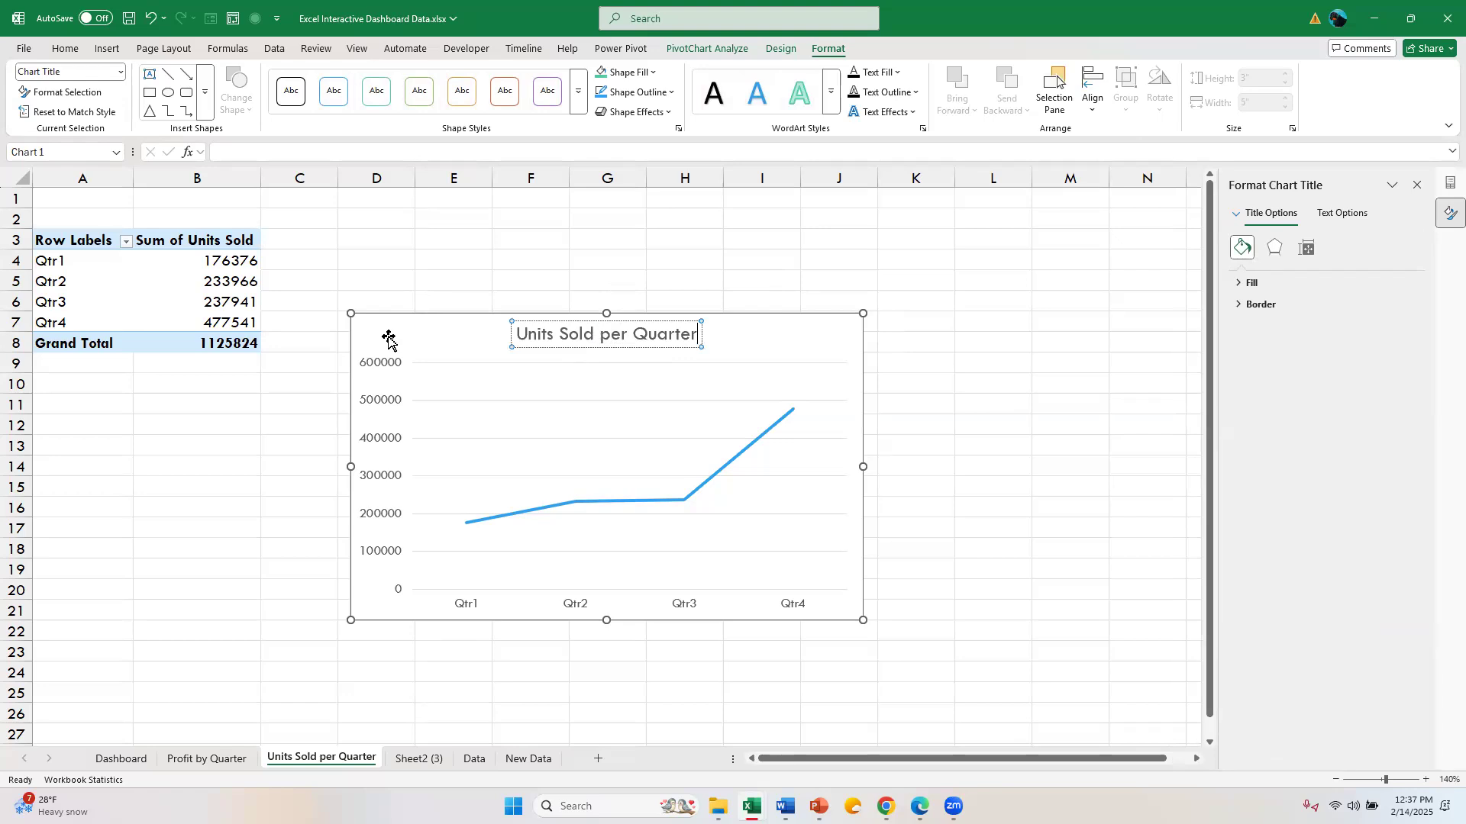
Apply the dark grey chart style to the units sold chart and delete its vertical axis.
left_click(781, 48)
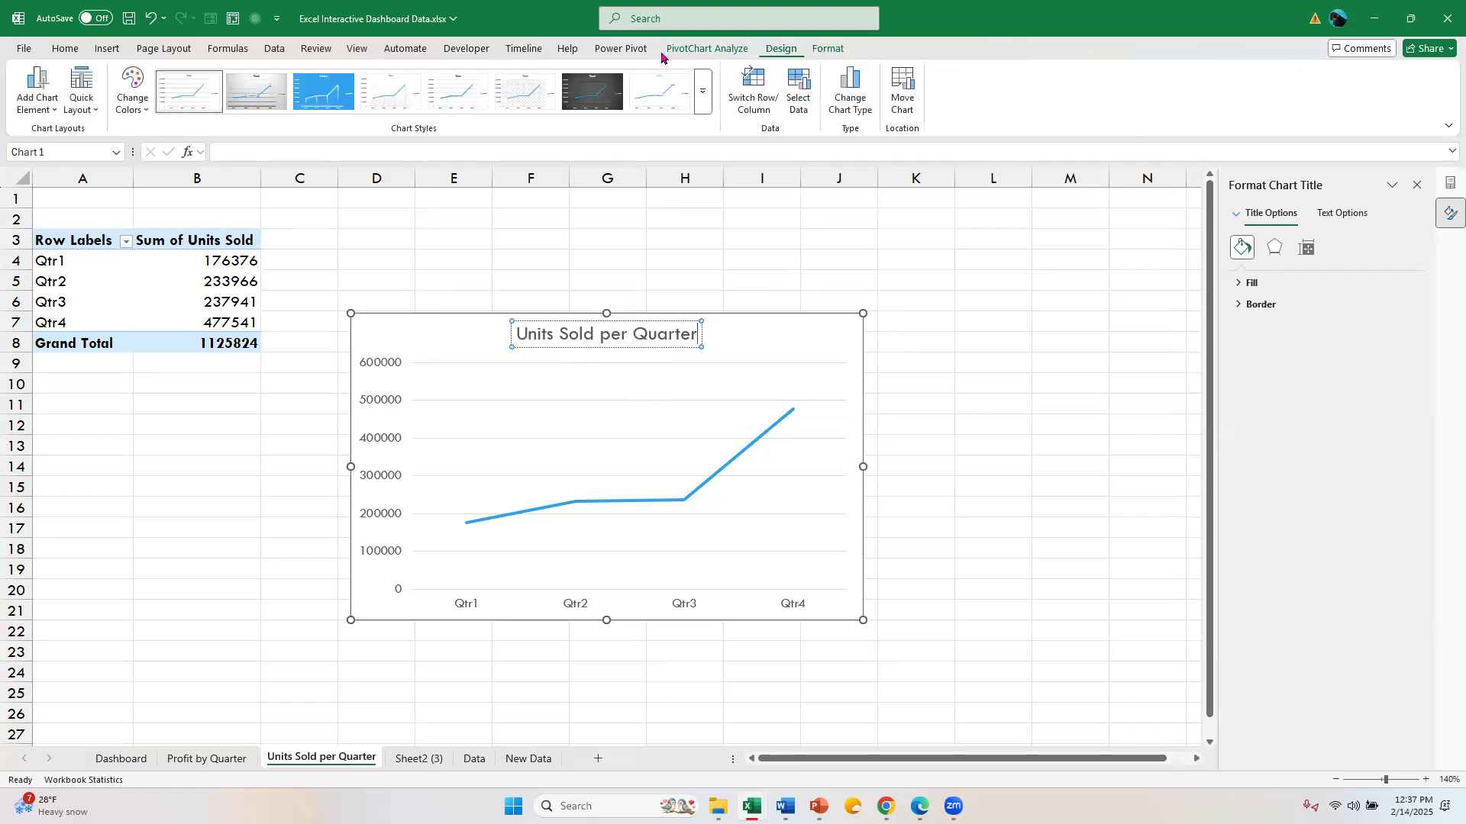
left_click(592, 90)
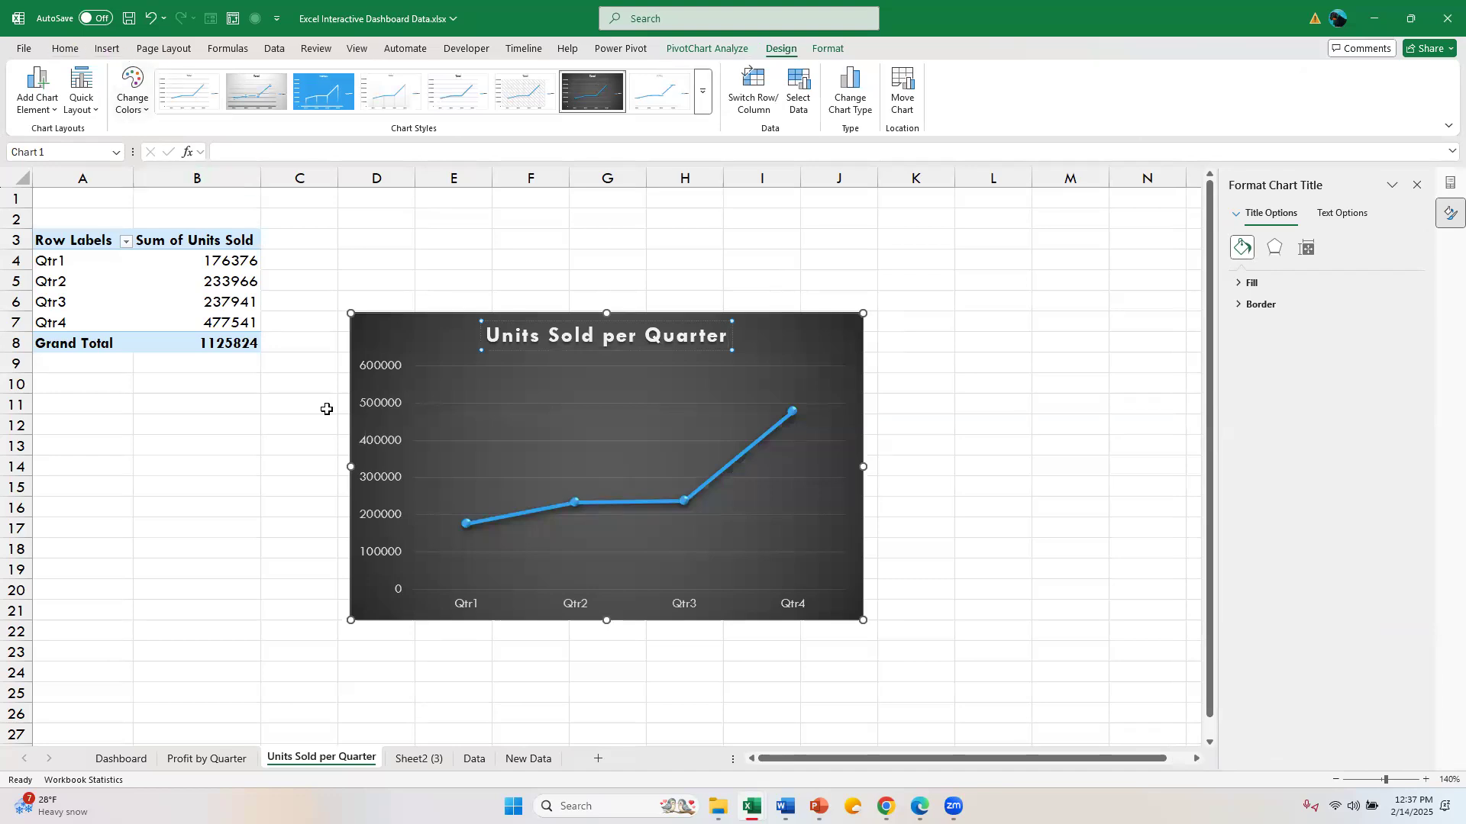
left_click(378, 397)
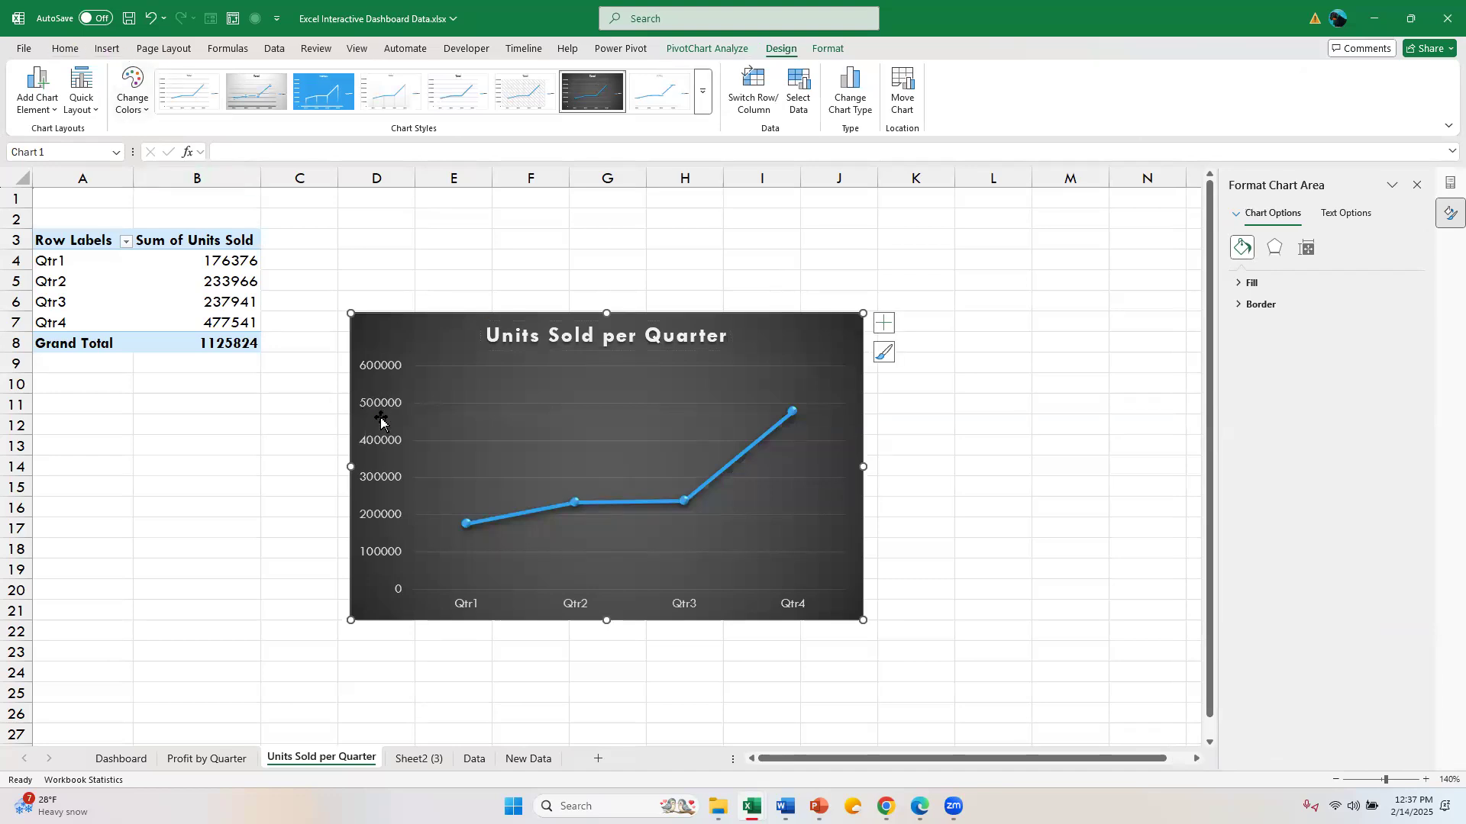
left_click(381, 382)
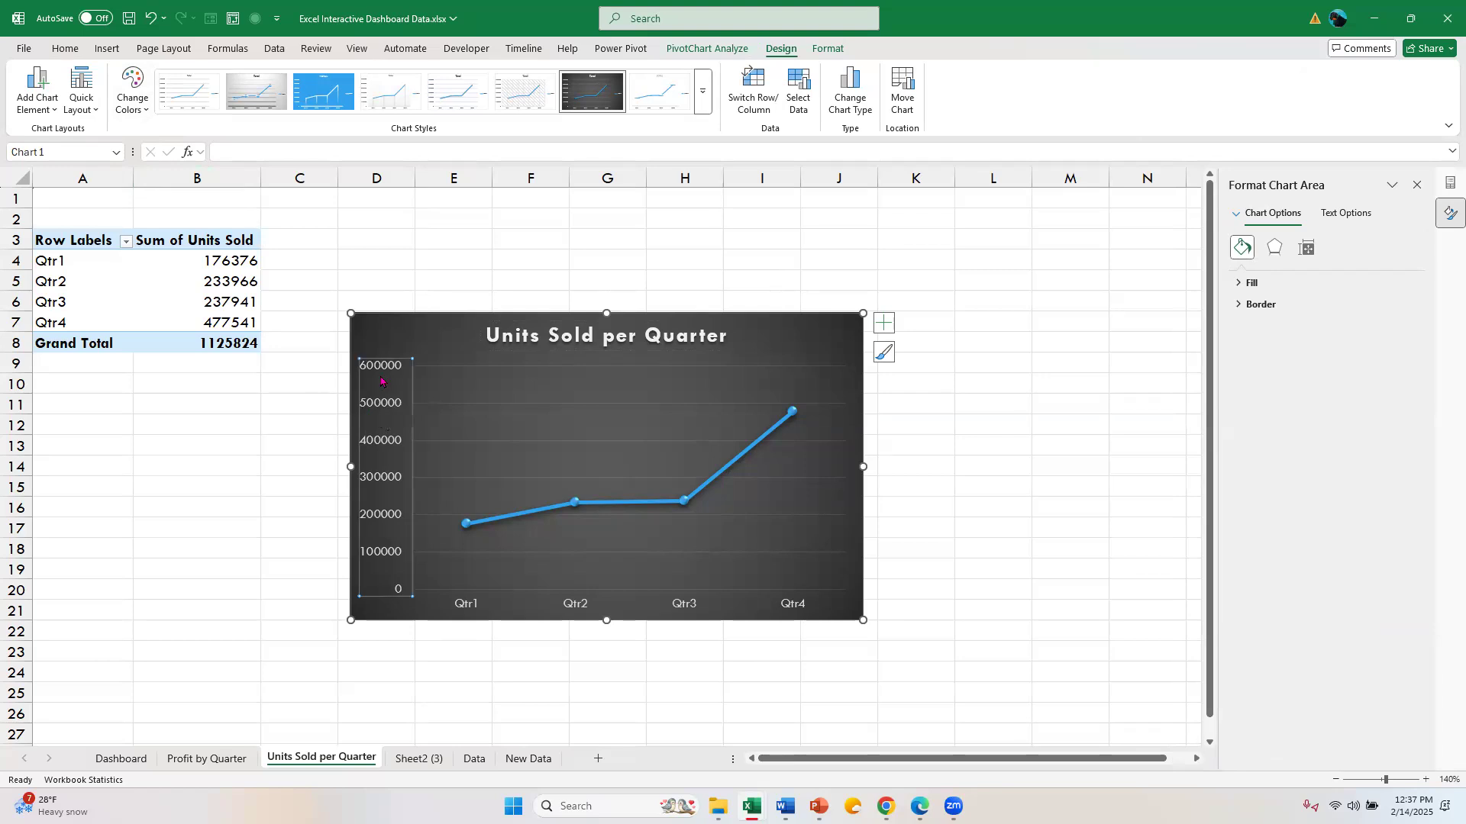
key("Delete")
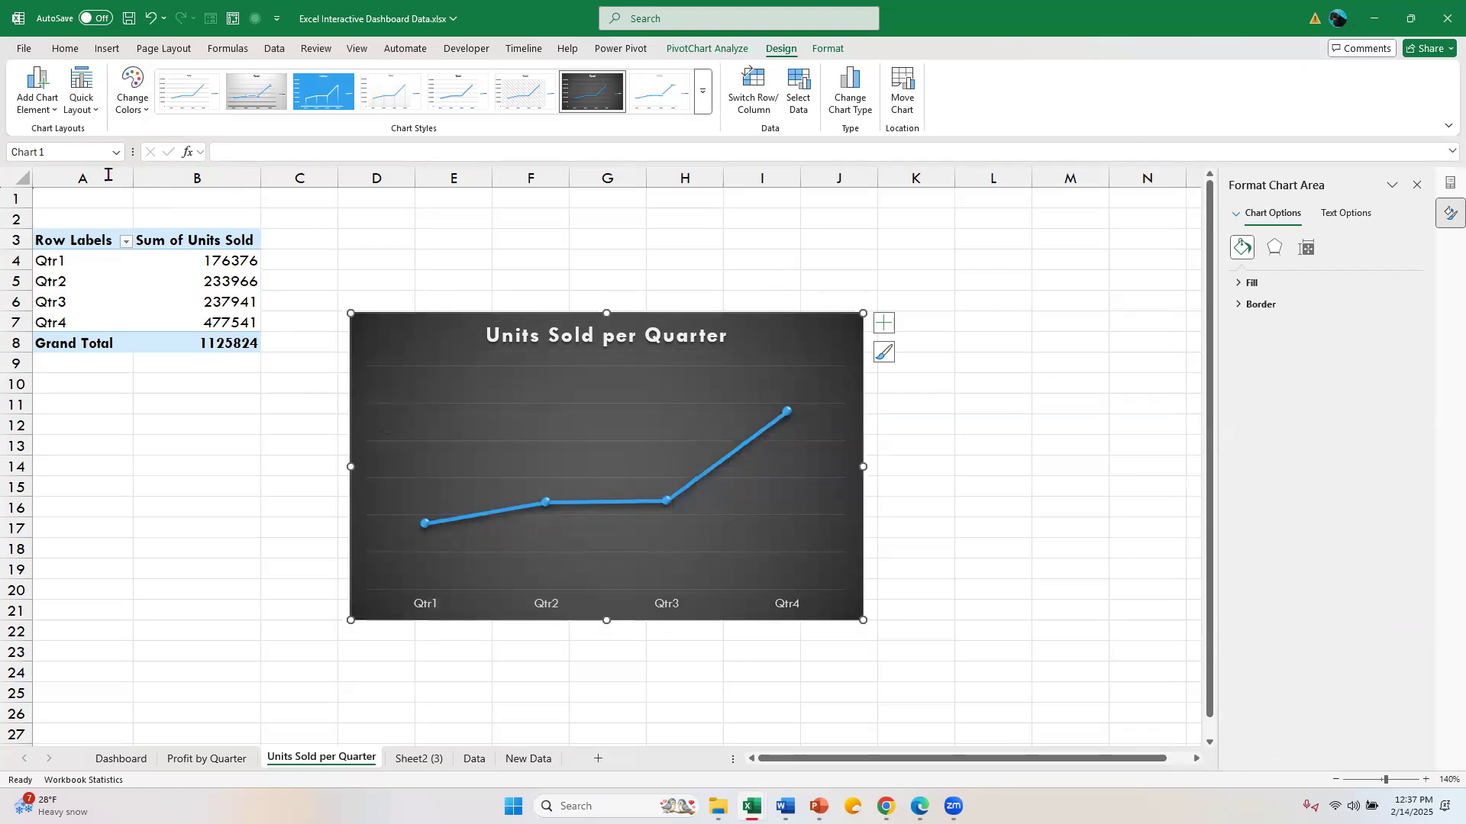
Add data labels above the line's points in the Units Sold per Quarter chart.
left_click(38, 95)
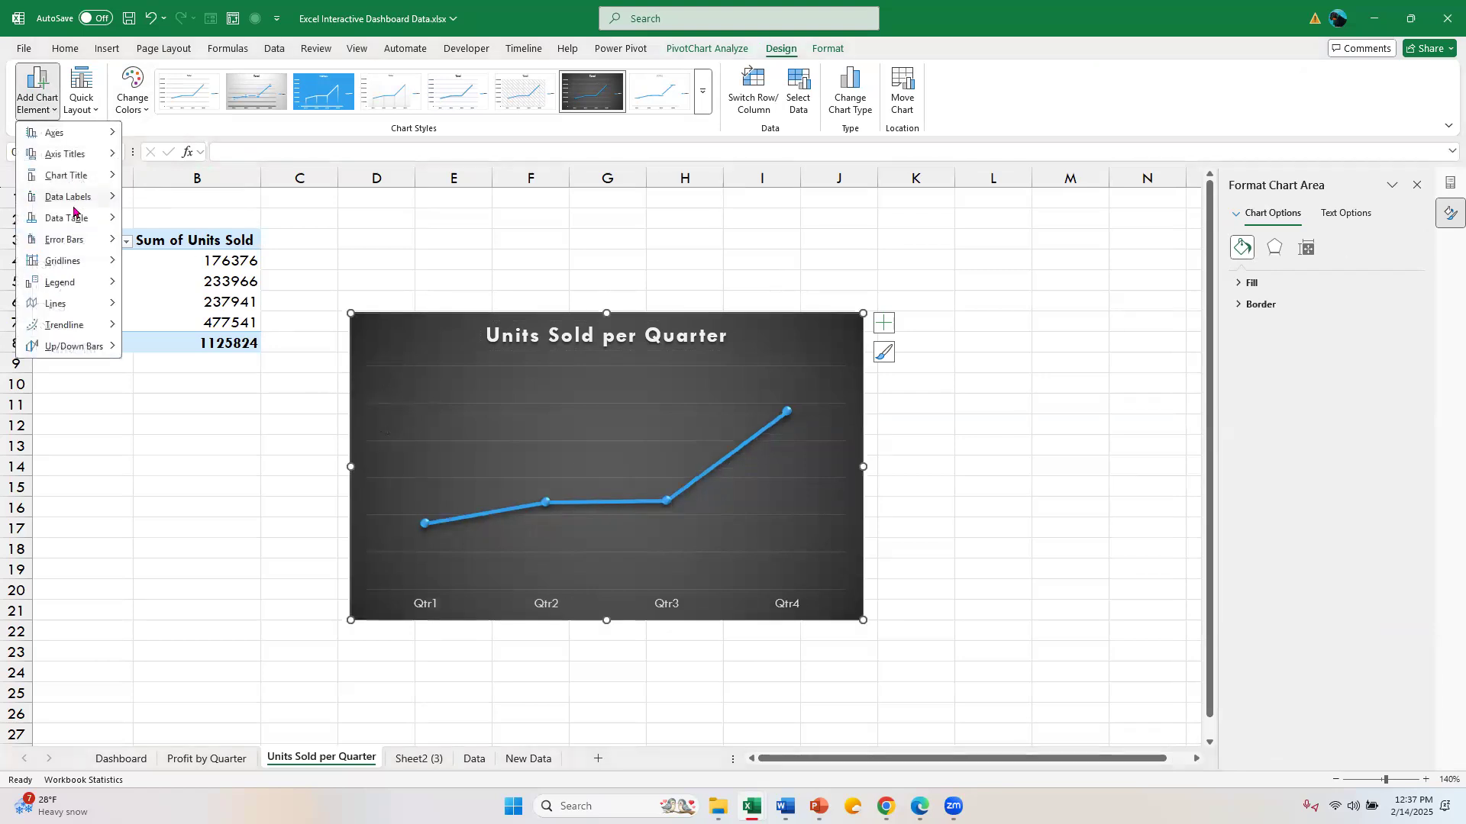
mouse_move(76, 199)
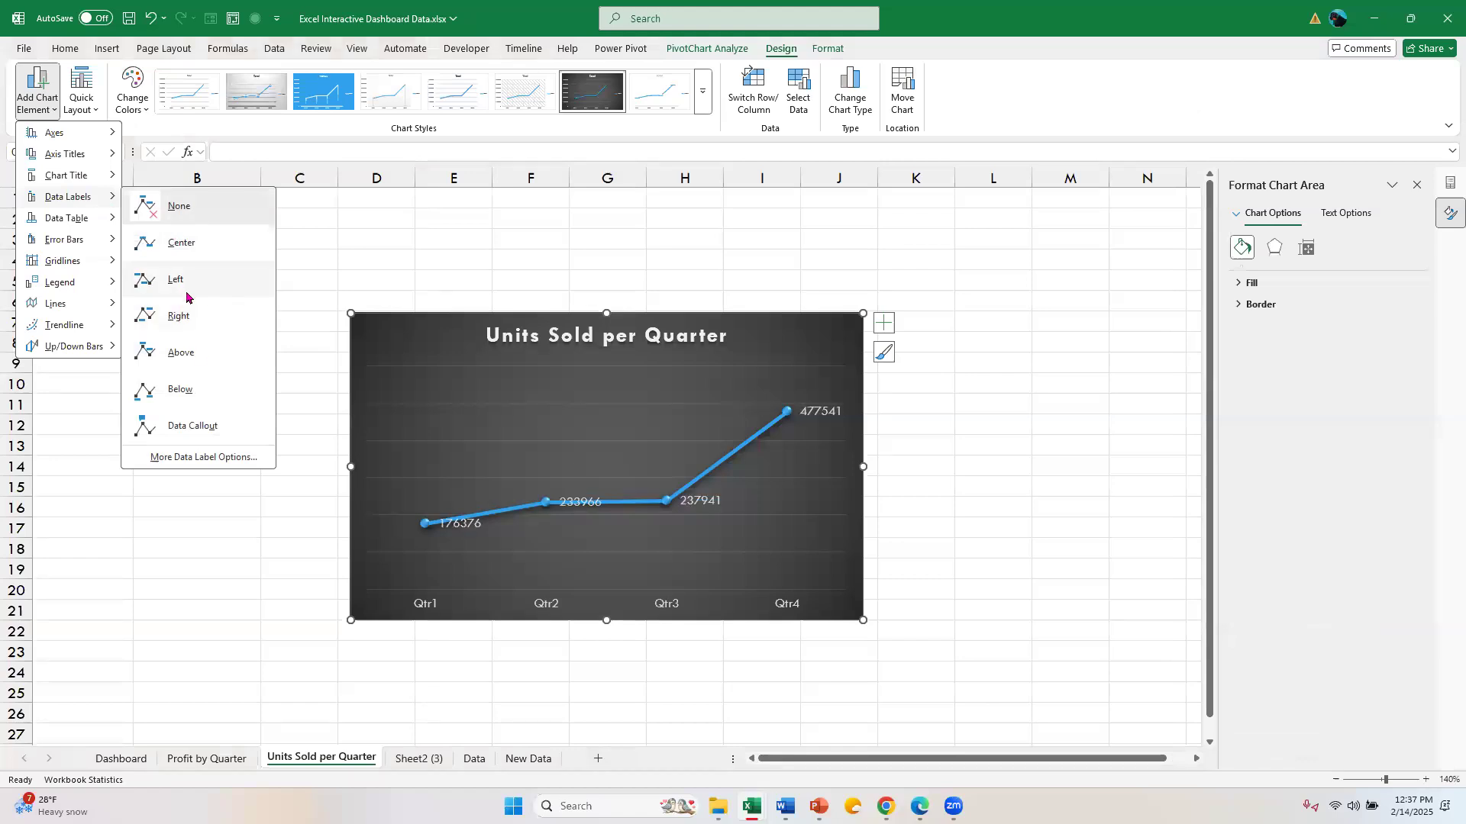
left_click(201, 364)
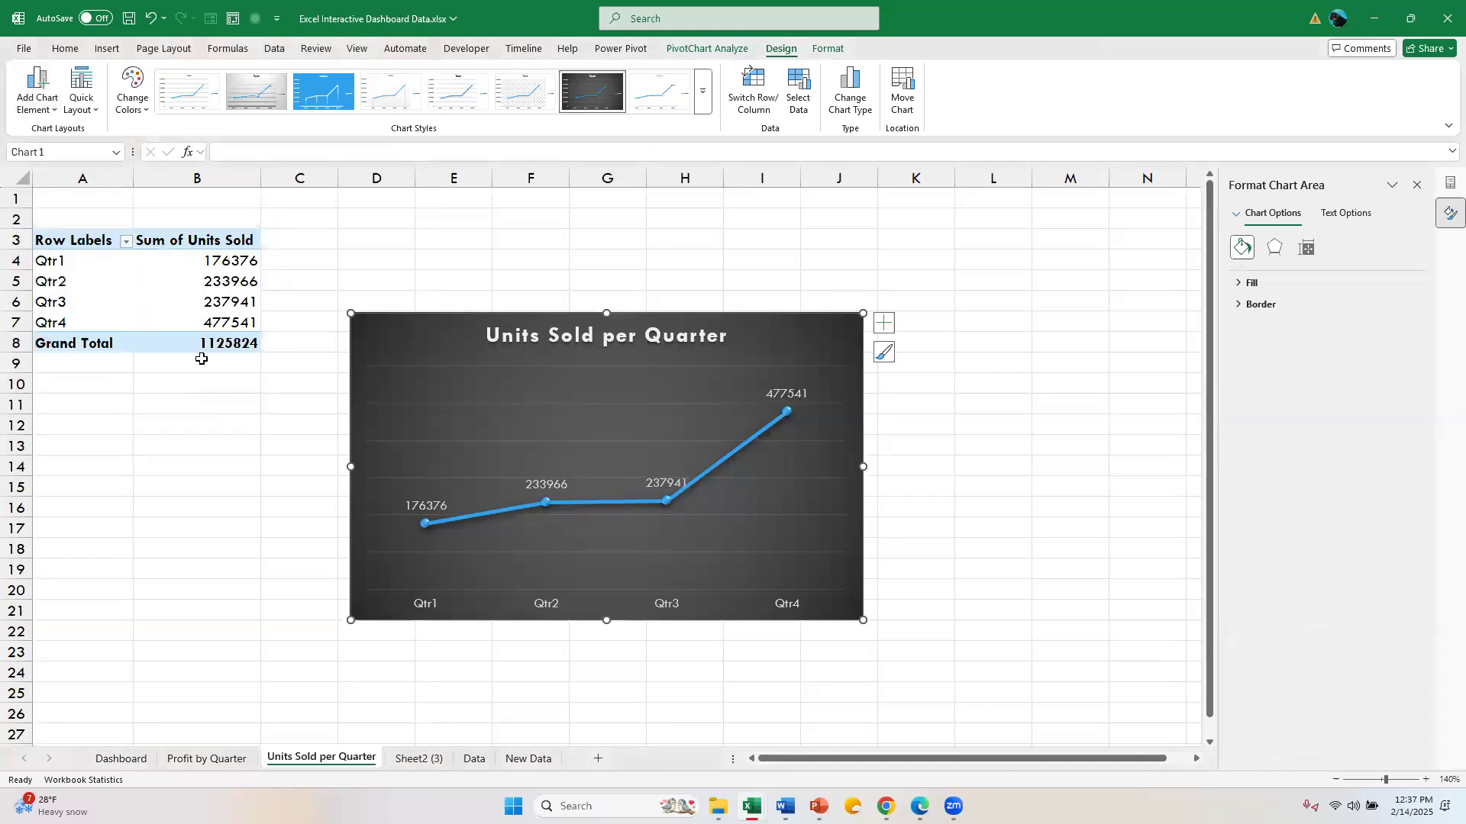
Set the units sold chart's font to Georgia and increase the font size to 10.5.
left_click(64, 48)
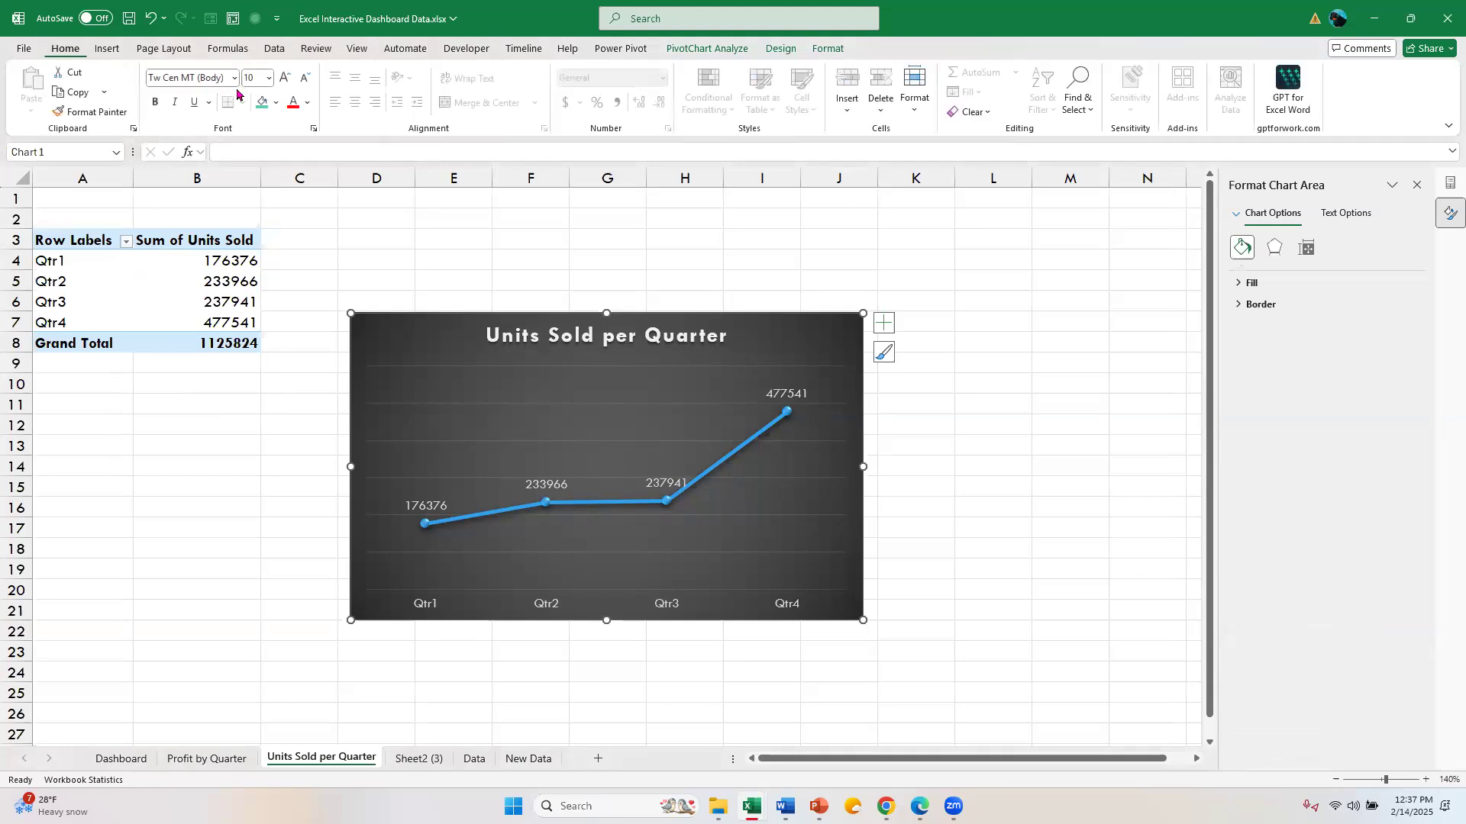
left_click(221, 78)
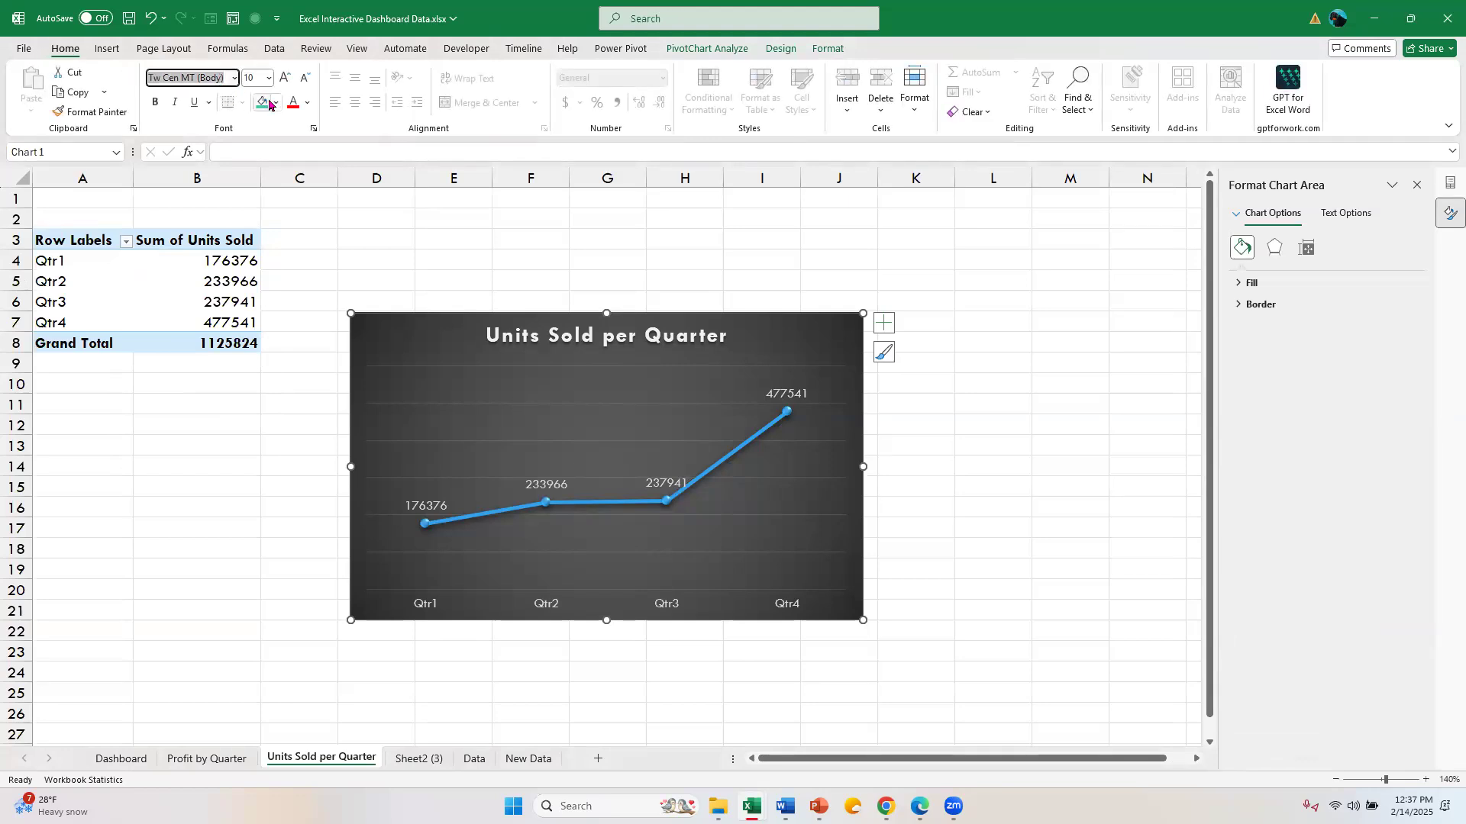
type("Georgia")
key("Return")
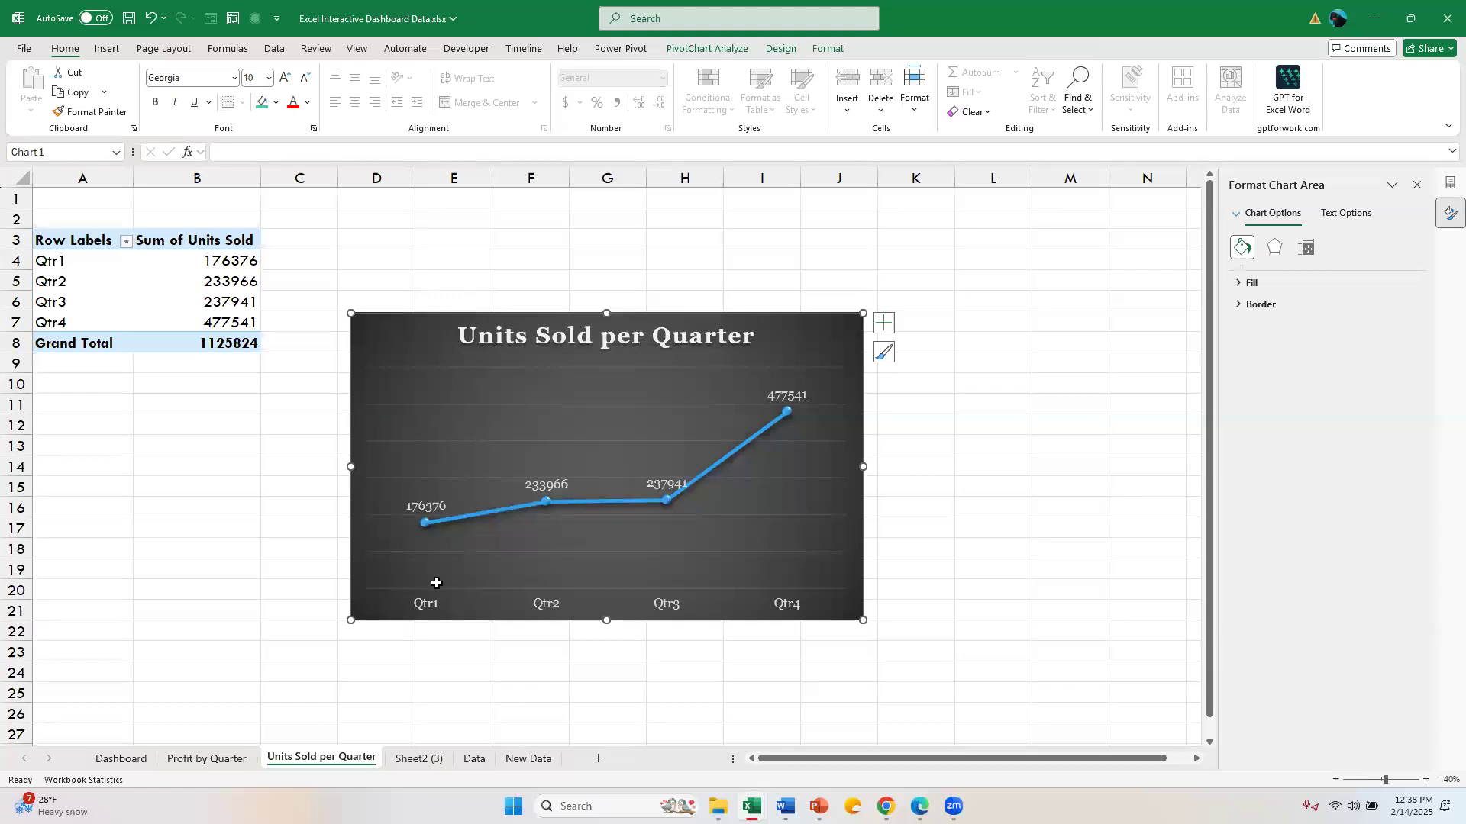
left_click(281, 77)
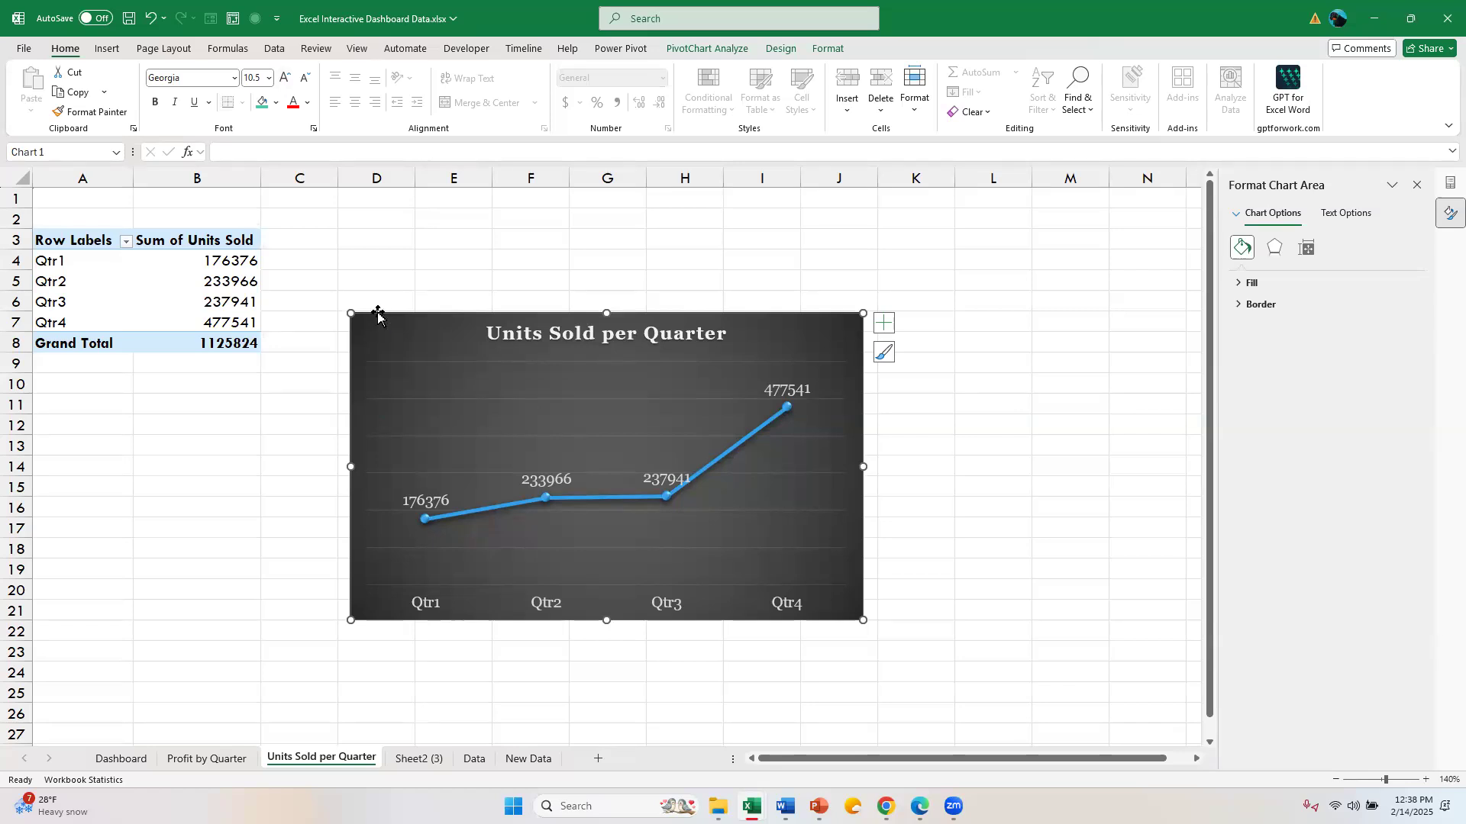
Place a copy of the Units Sold per Quarter chart on the Dashboard sheet at cell K6, beside the Profit by Quarter chart.
left_click(121, 758)
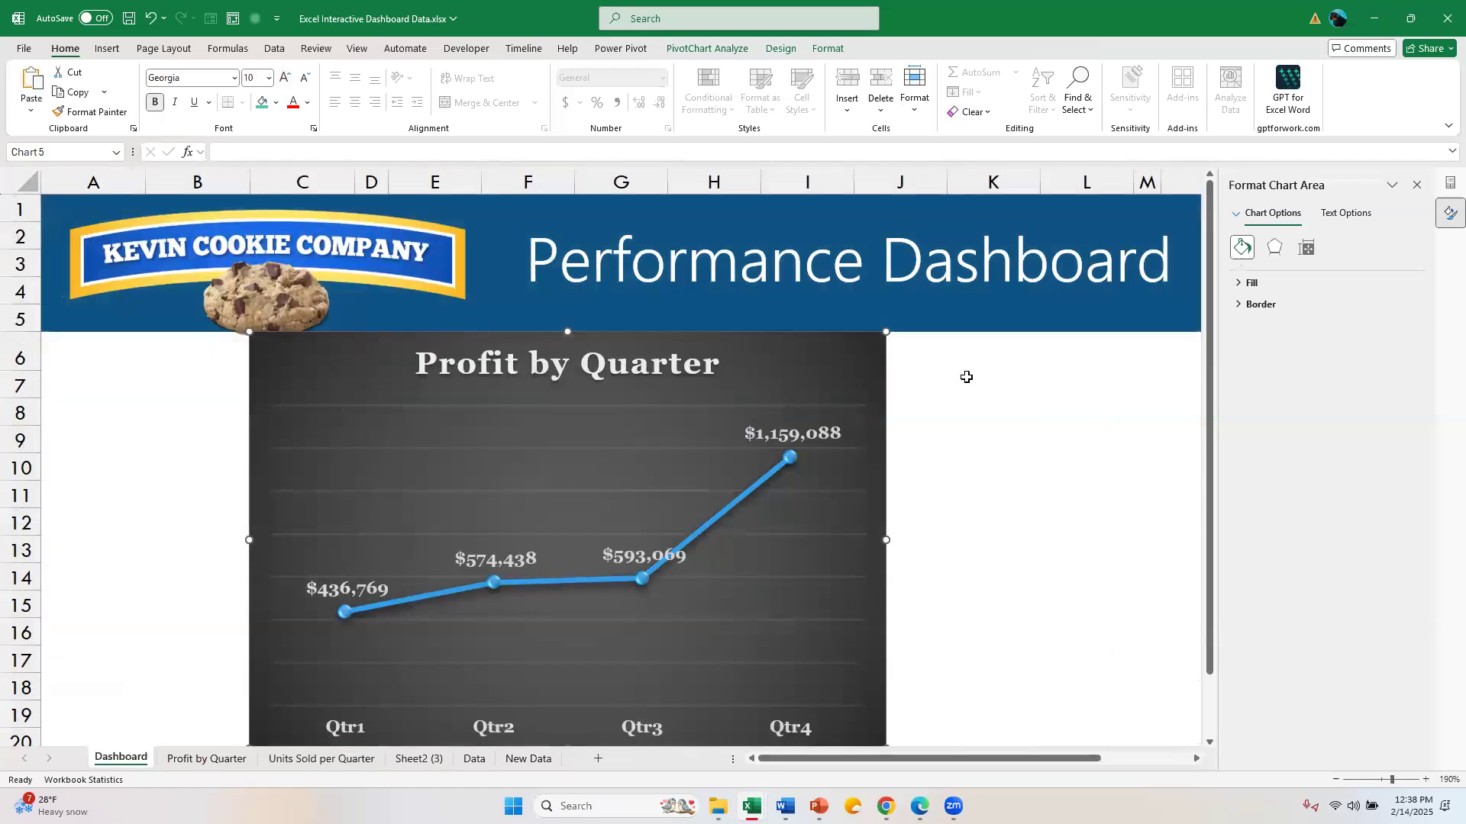
left_click(954, 363)
left_click(905, 454)
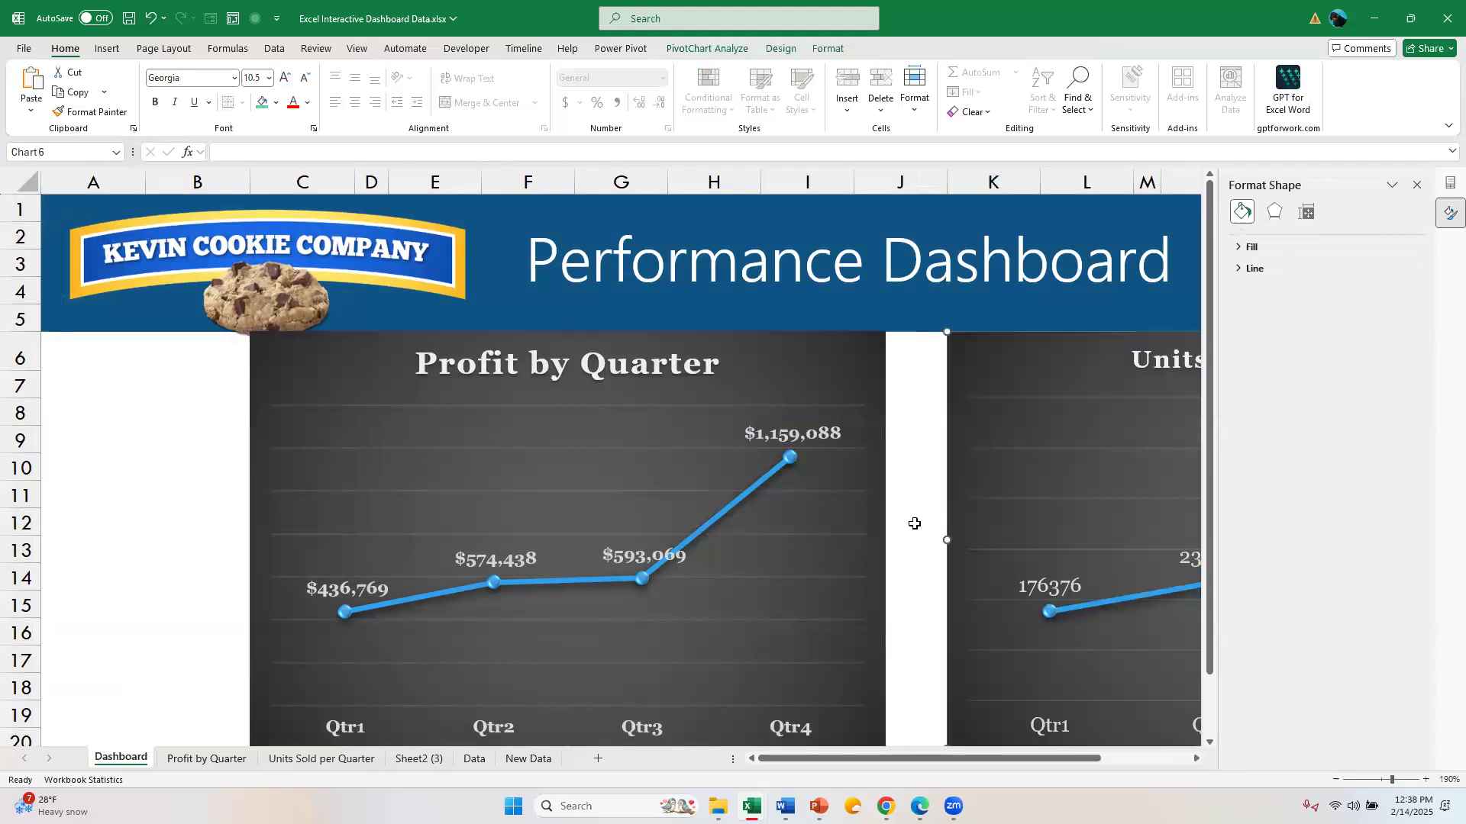
Increase the font size of both the Profit by Quarter and Units Sold per Quarter charts on the Dashboard sheet to 11.
left_click(622, 557)
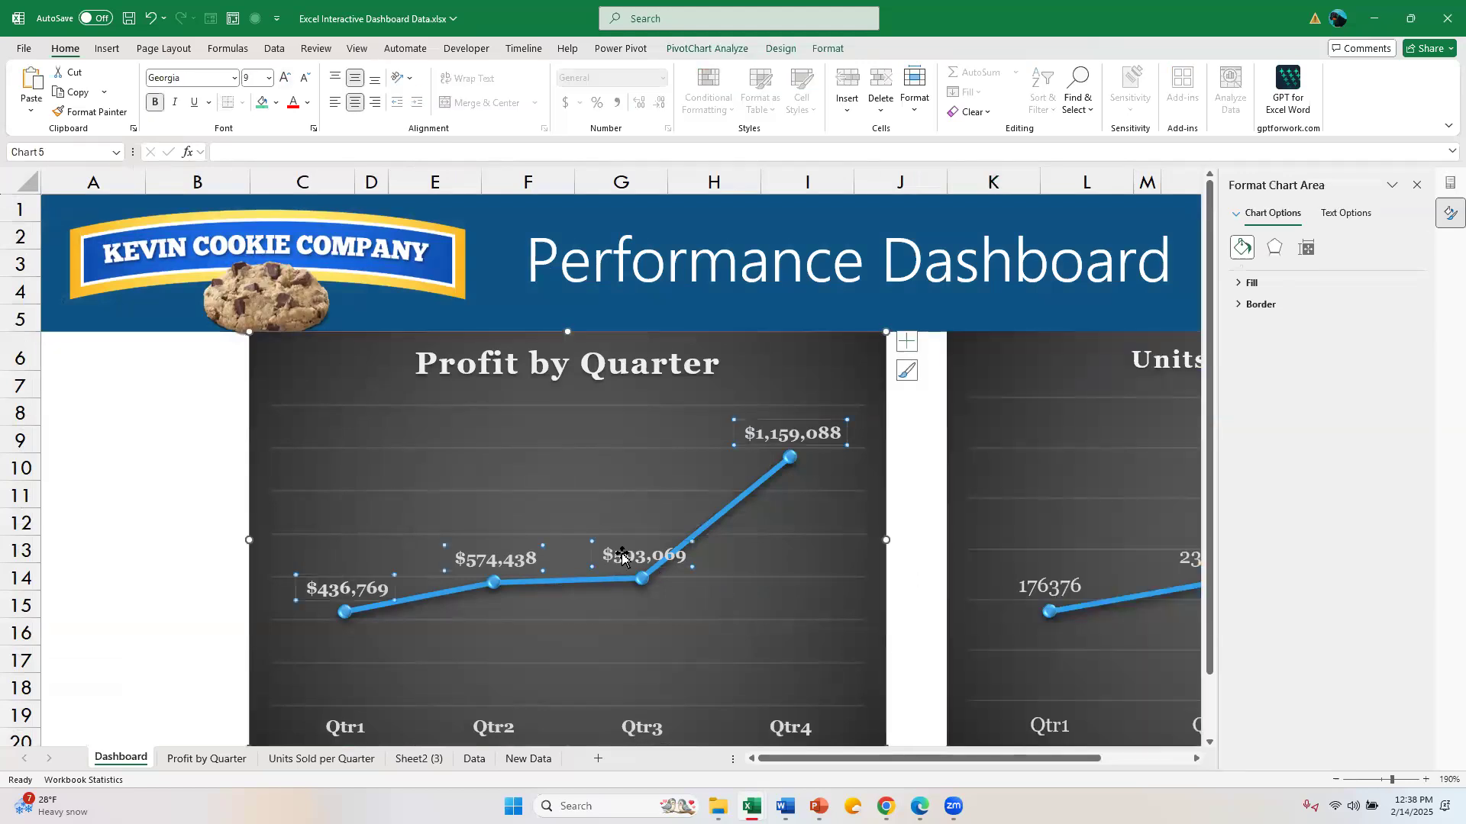
left_click(993, 415)
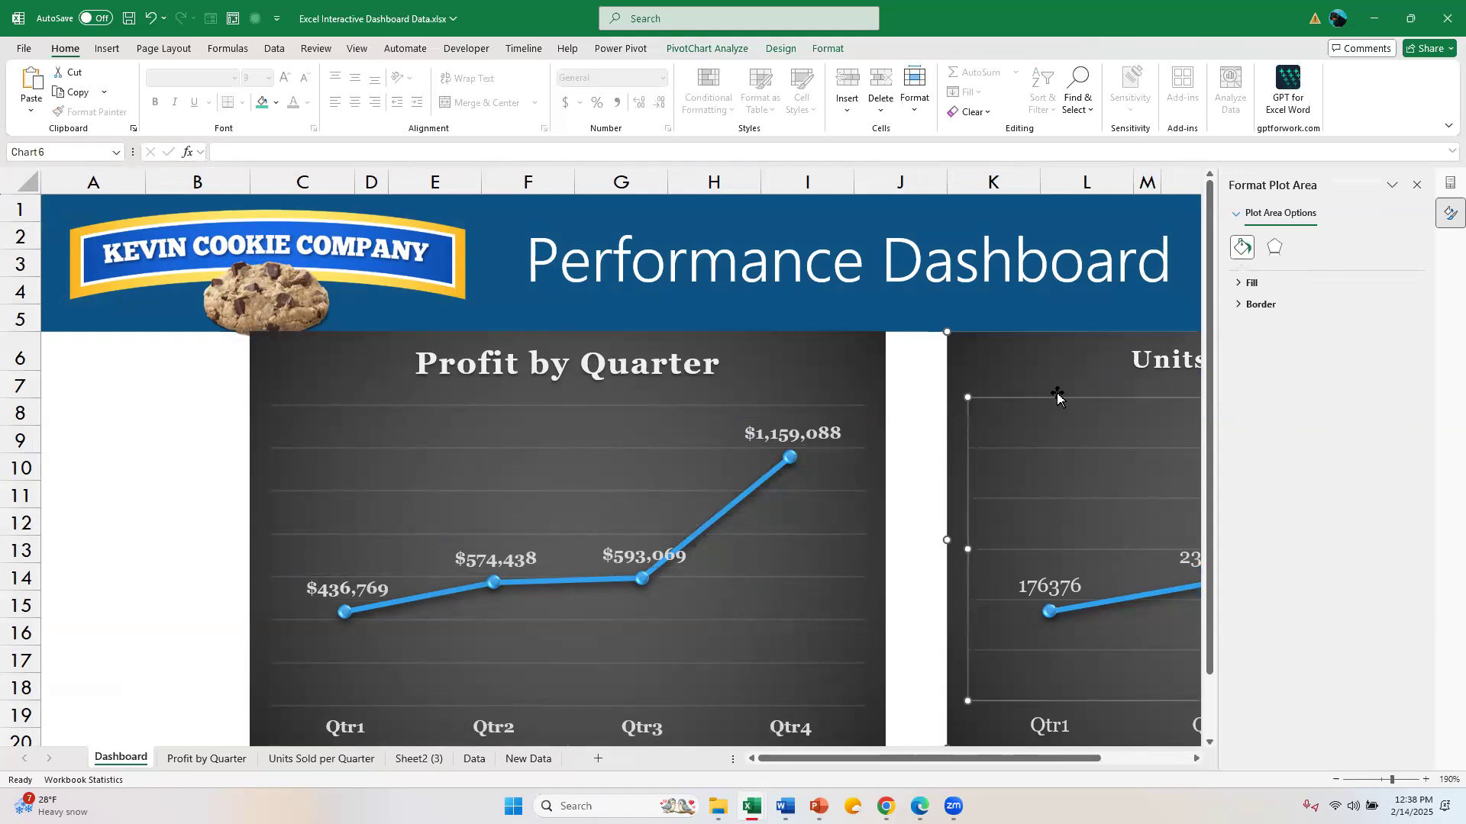
left_click(1024, 369)
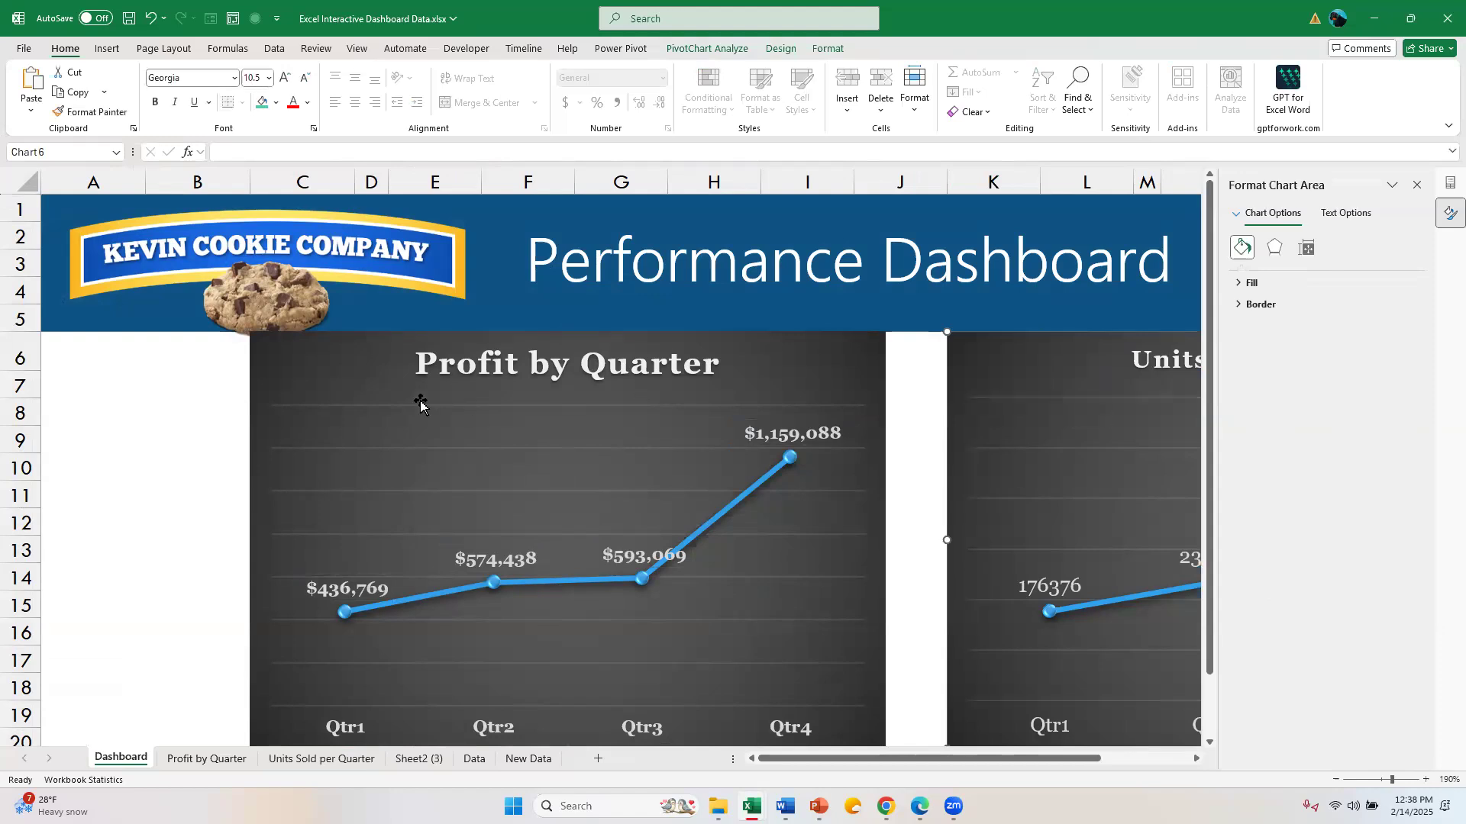
left_click(339, 378)
left_click(284, 80)
left_click(282, 80)
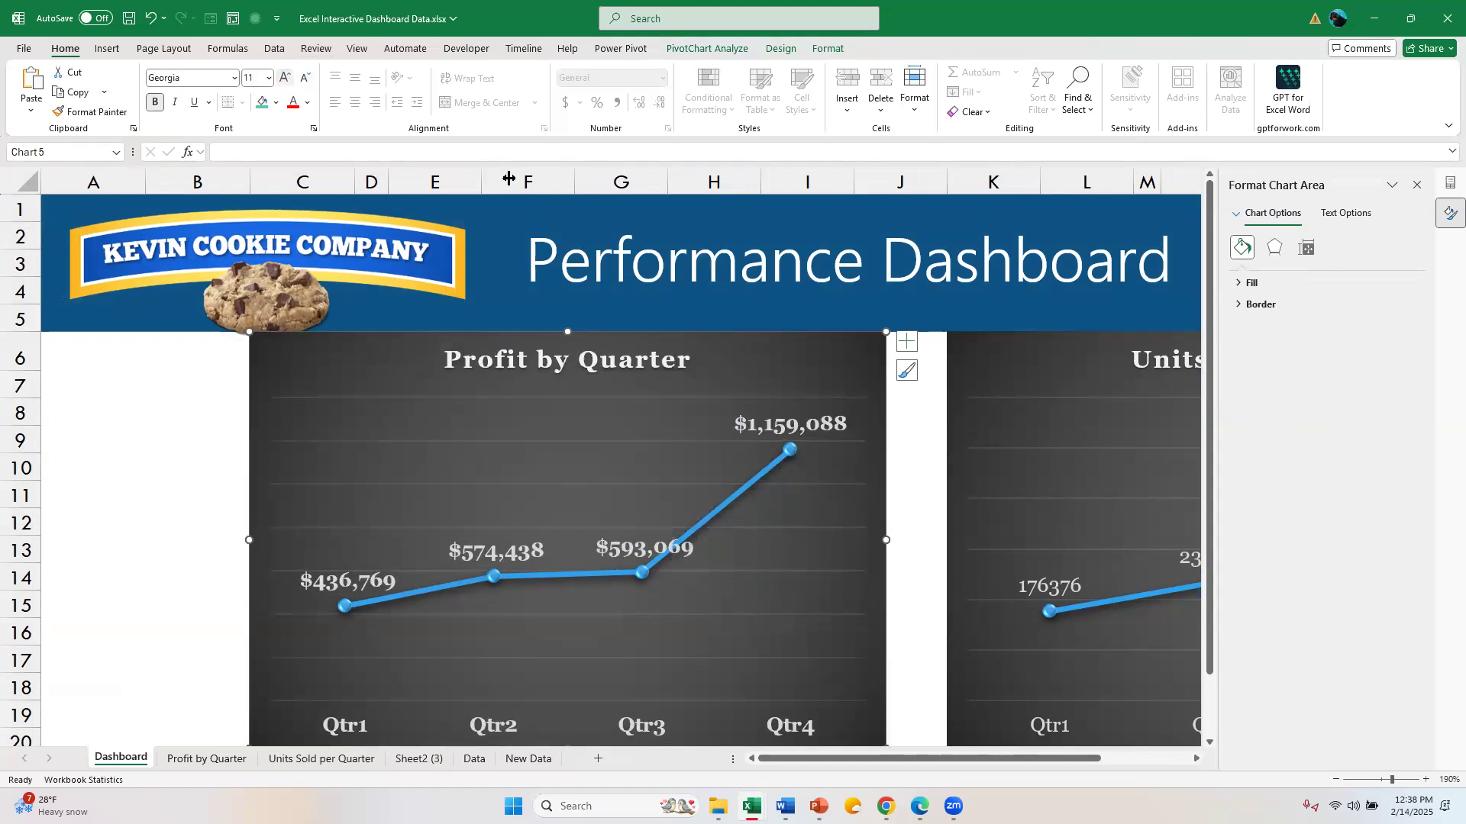
left_click(955, 354)
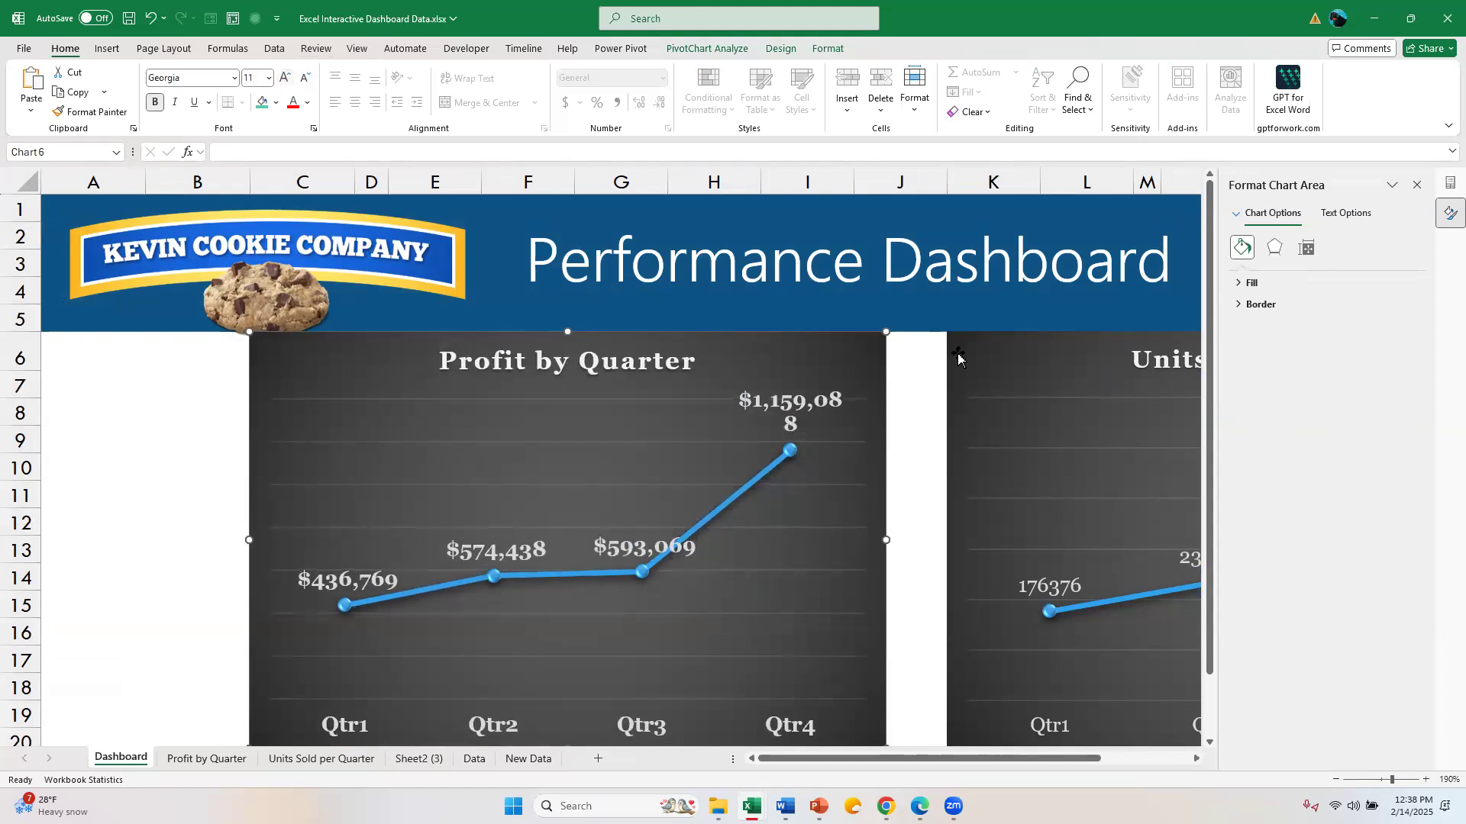
left_click(284, 80)
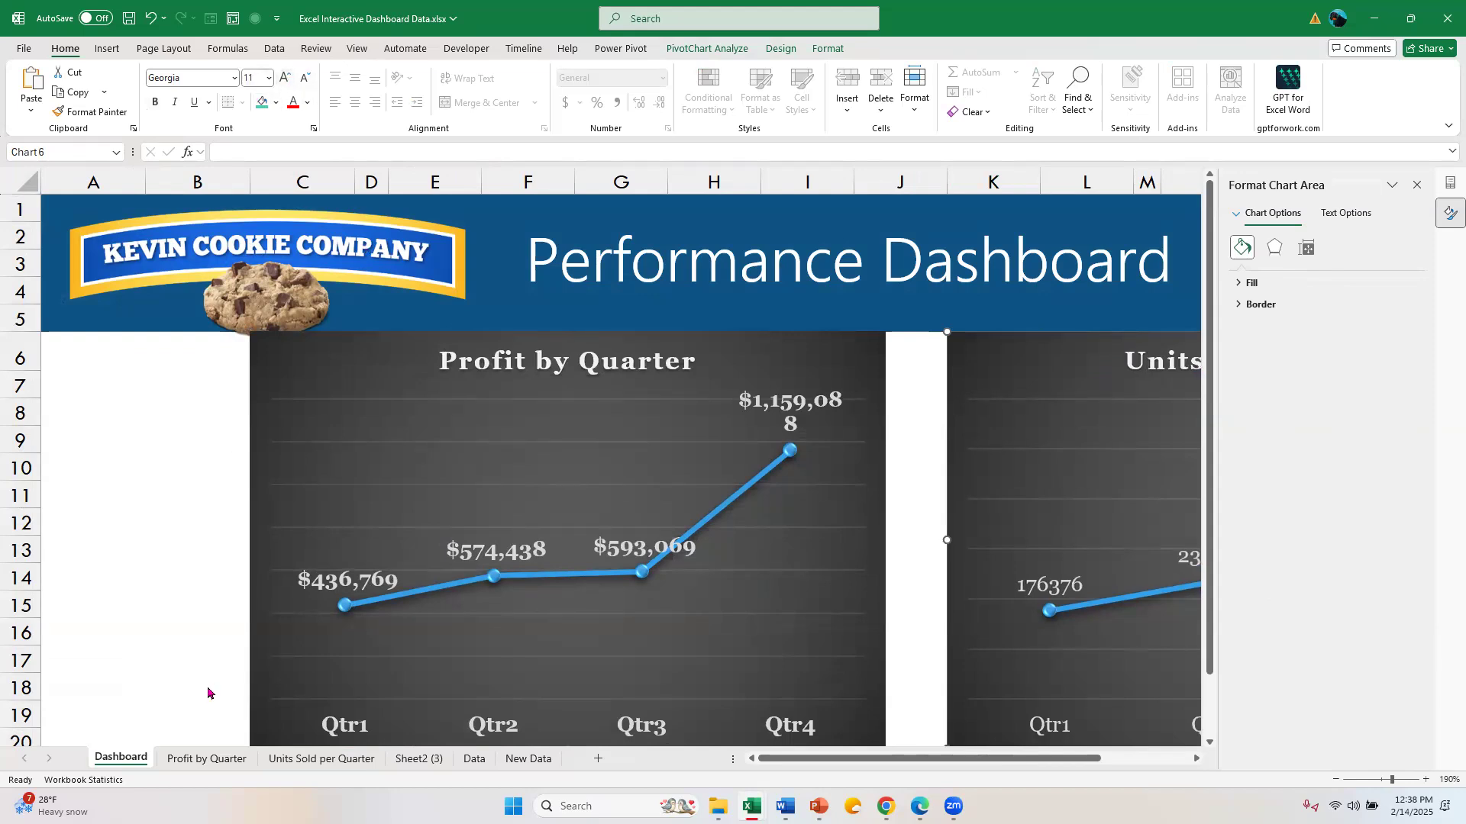
Rename the Sheet2 (3) worksheet as Profit by Country & Cookie and show the empty PivotTable's field list.
left_click(416, 760)
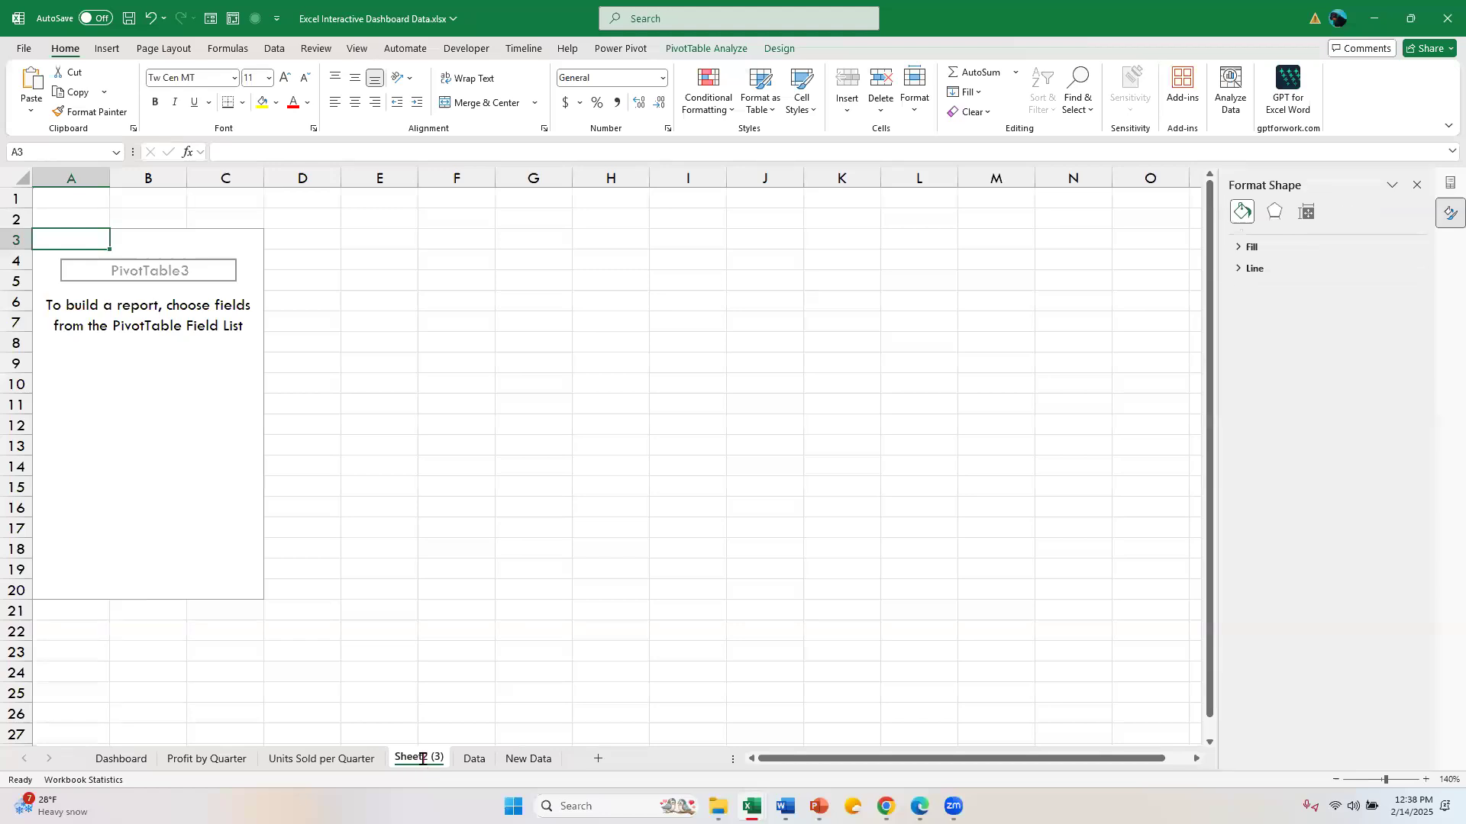
double_click(422, 759)
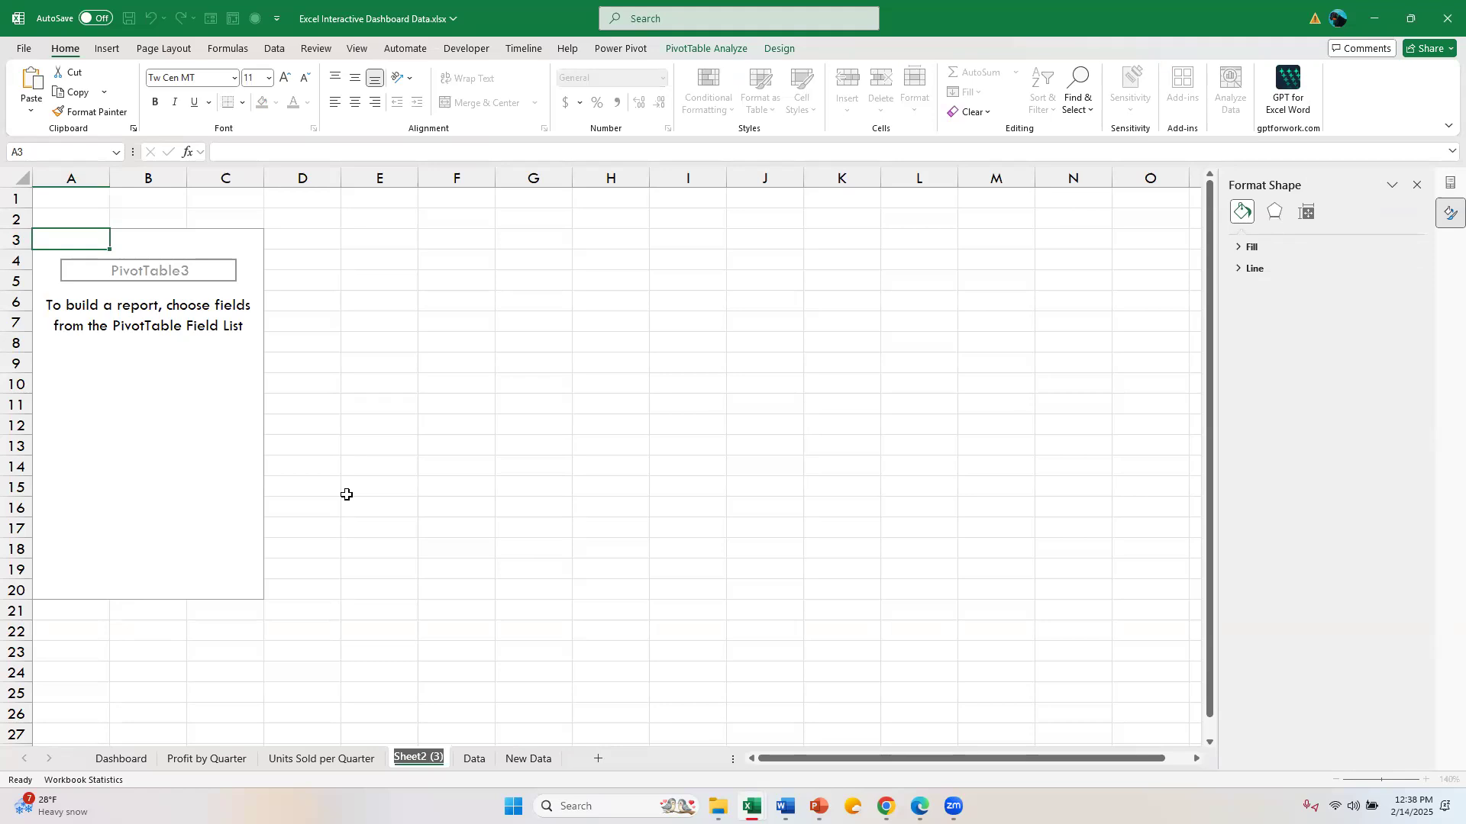
type("Pro")
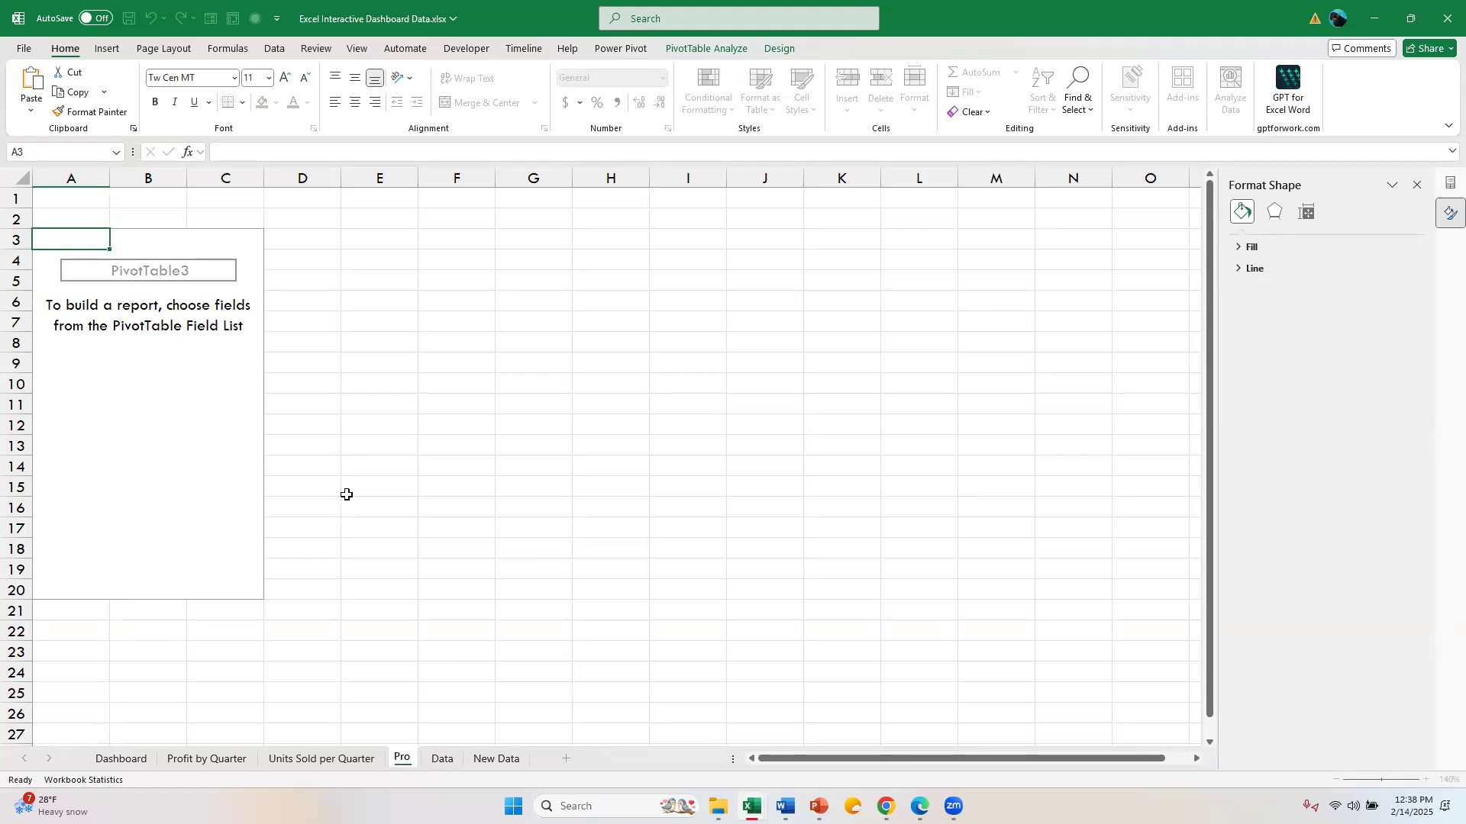
type("fit by Country")
key("Return")
type("& Cookie")
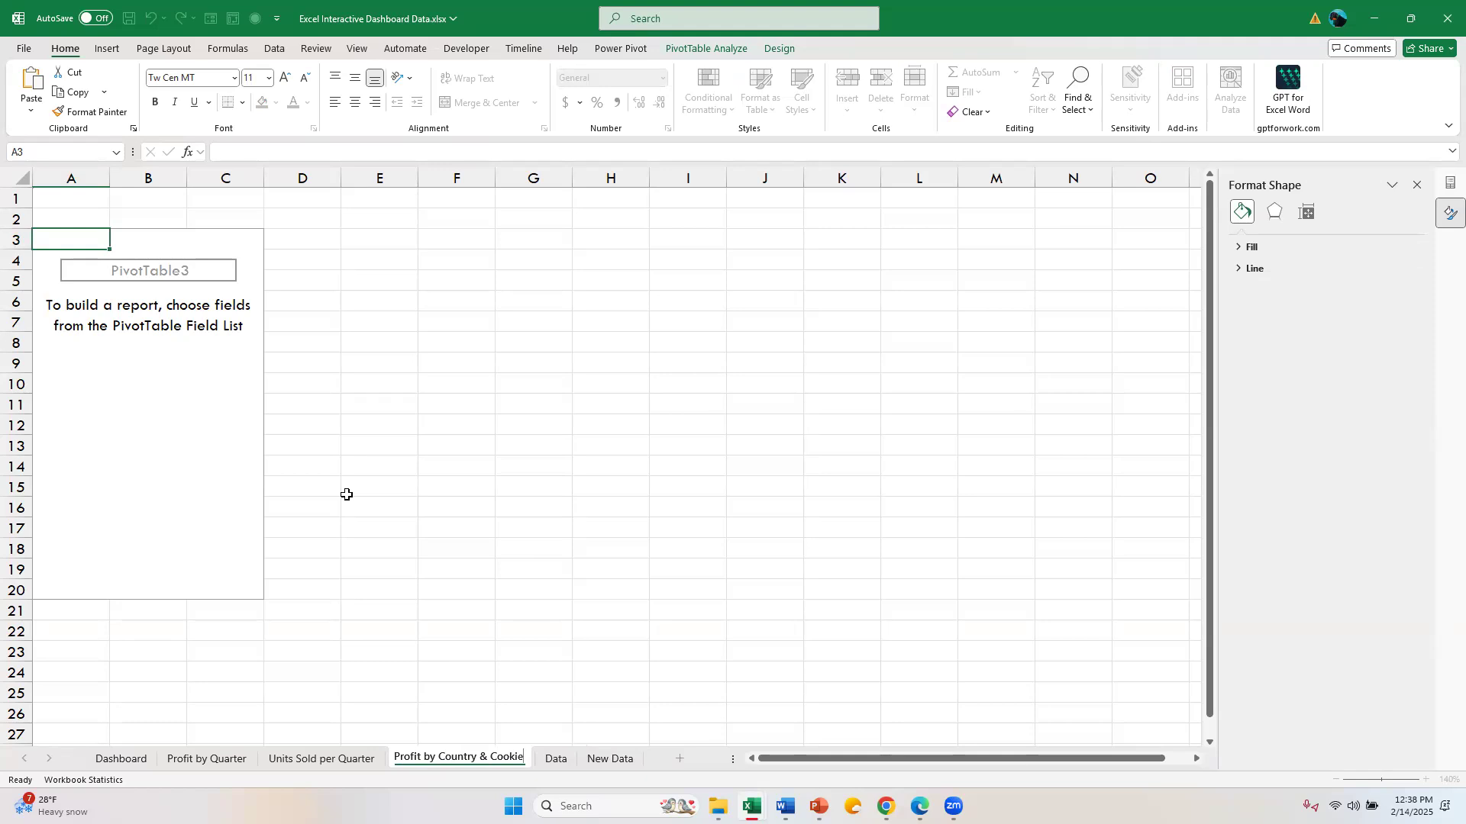
key("Return")
left_click(1415, 185)
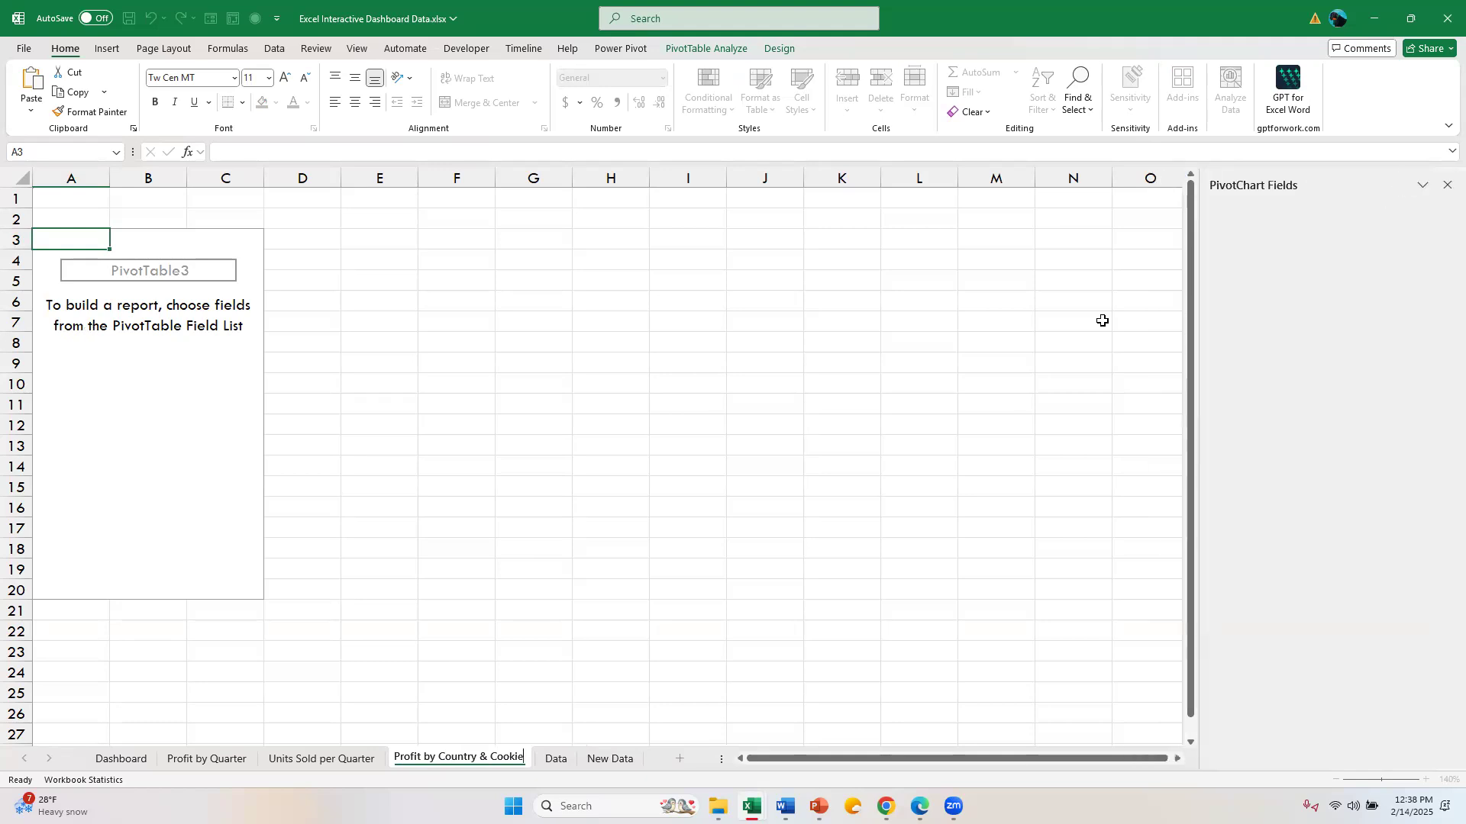
double_click(451, 756)
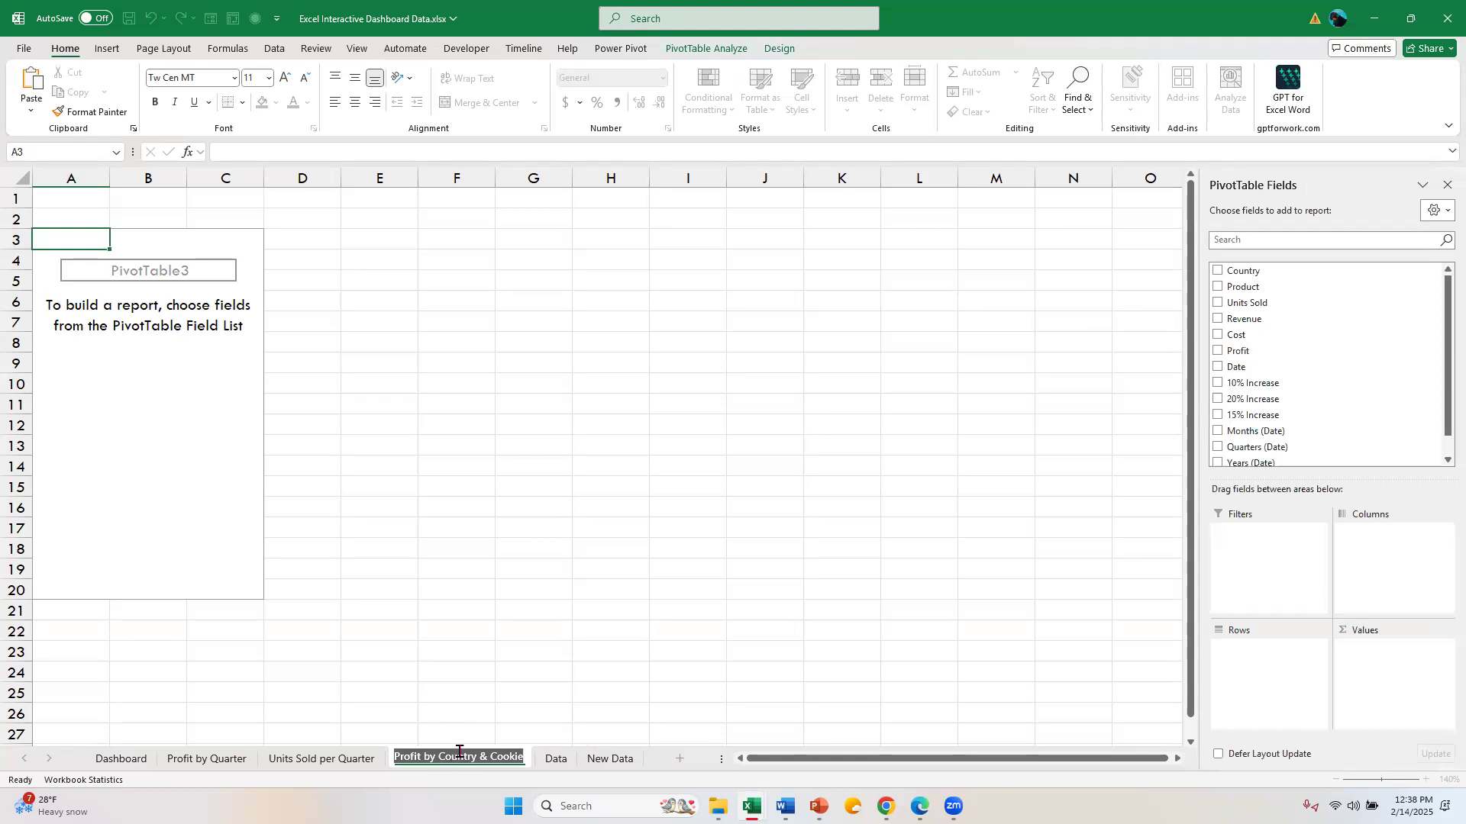
left_click(85, 277)
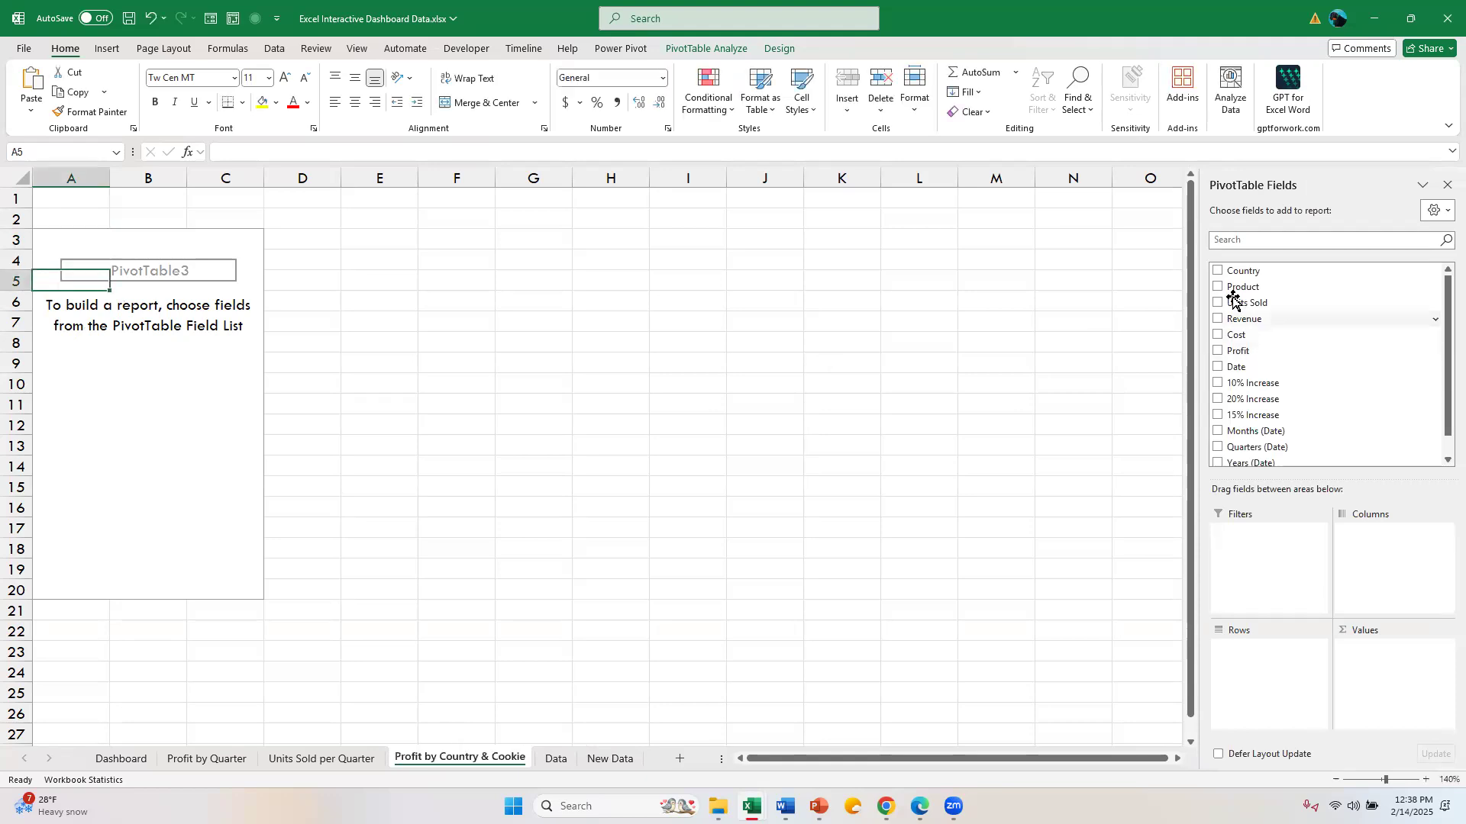
Build the PivotTable with Country as rows, Product as columns and the sum of Profit as values.
left_click(1216, 272)
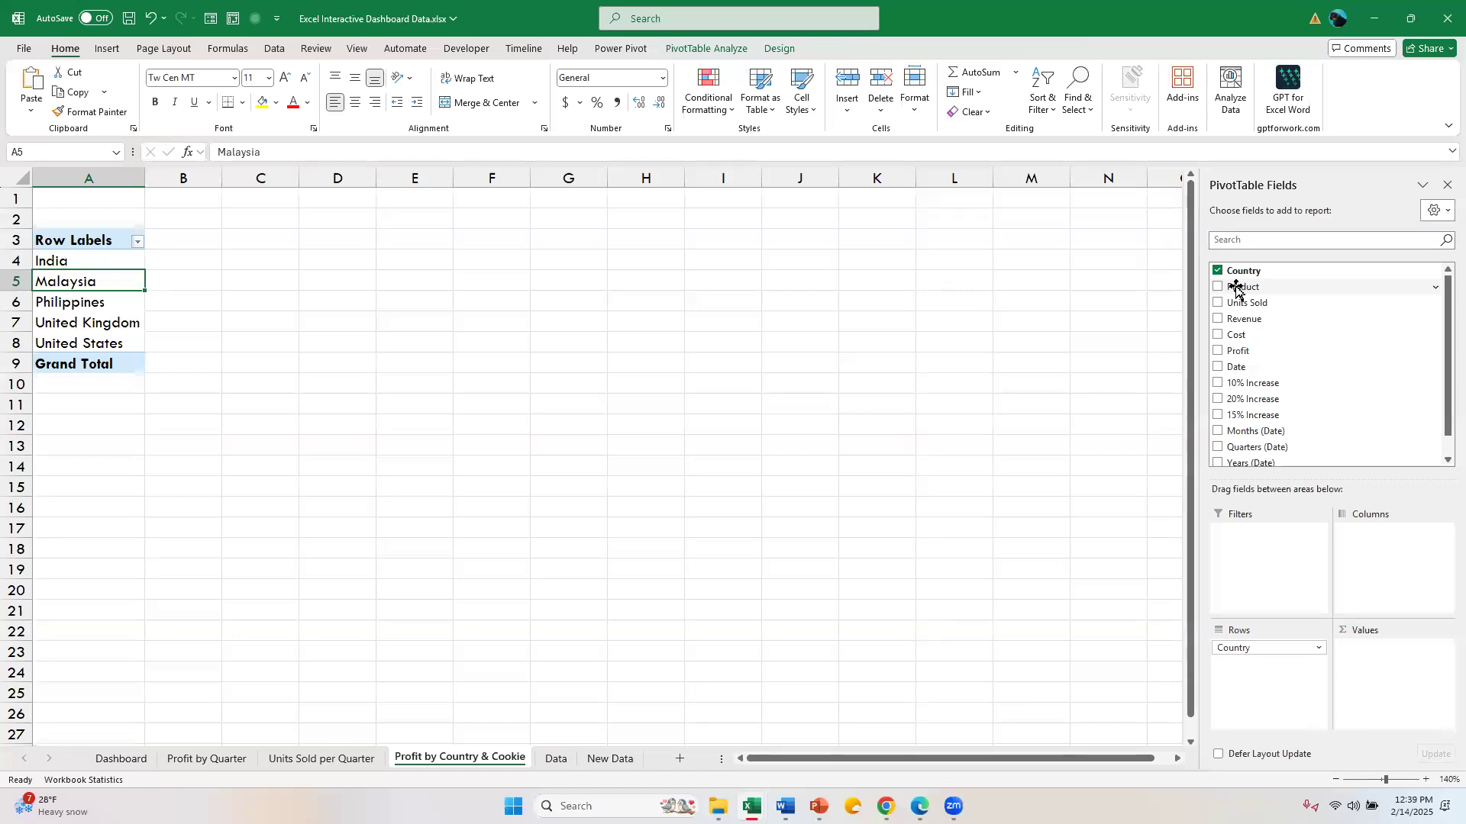
left_click_drag(1237, 291, 1387, 563)
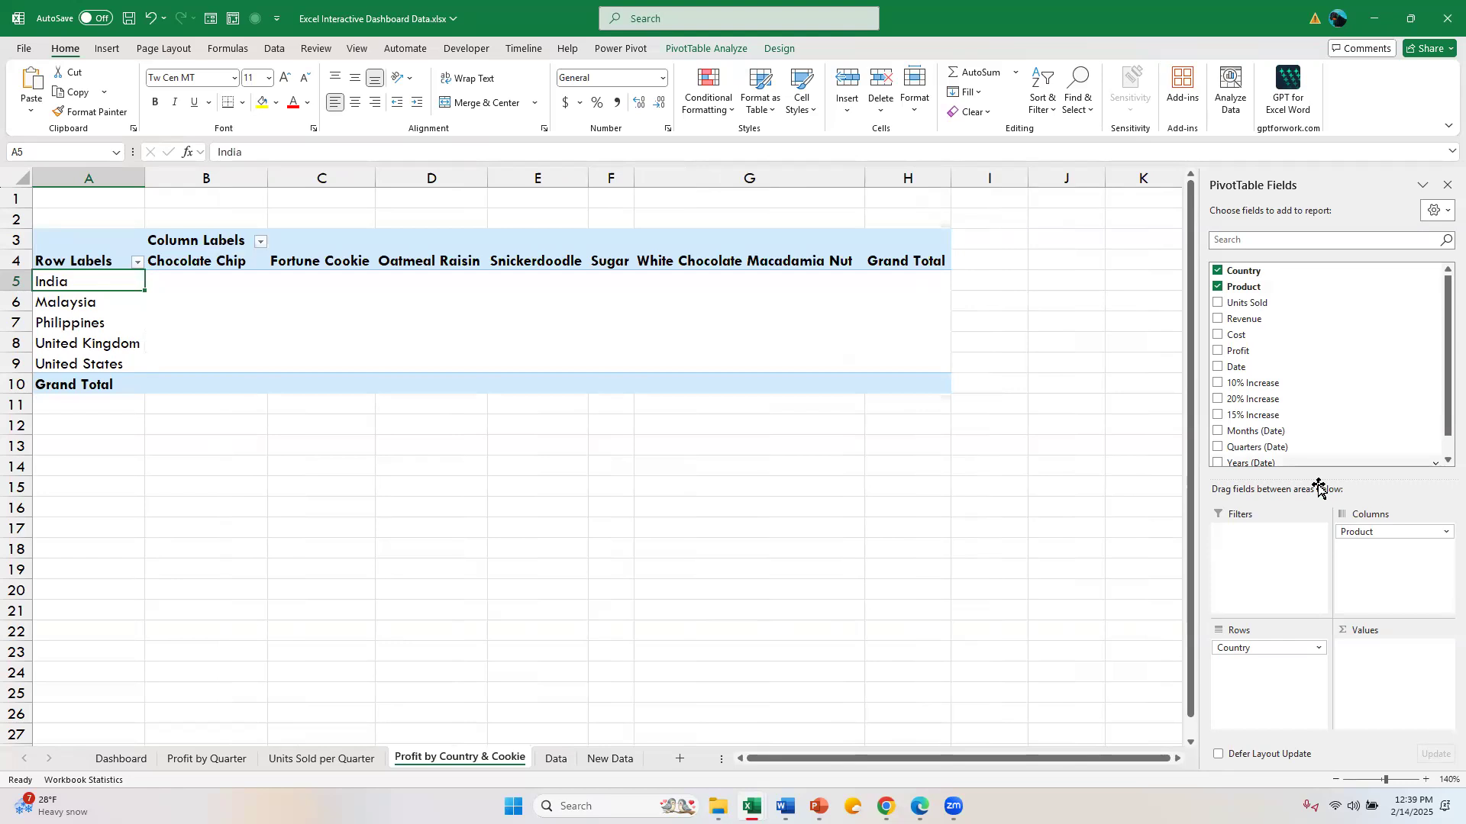
left_click(1232, 356)
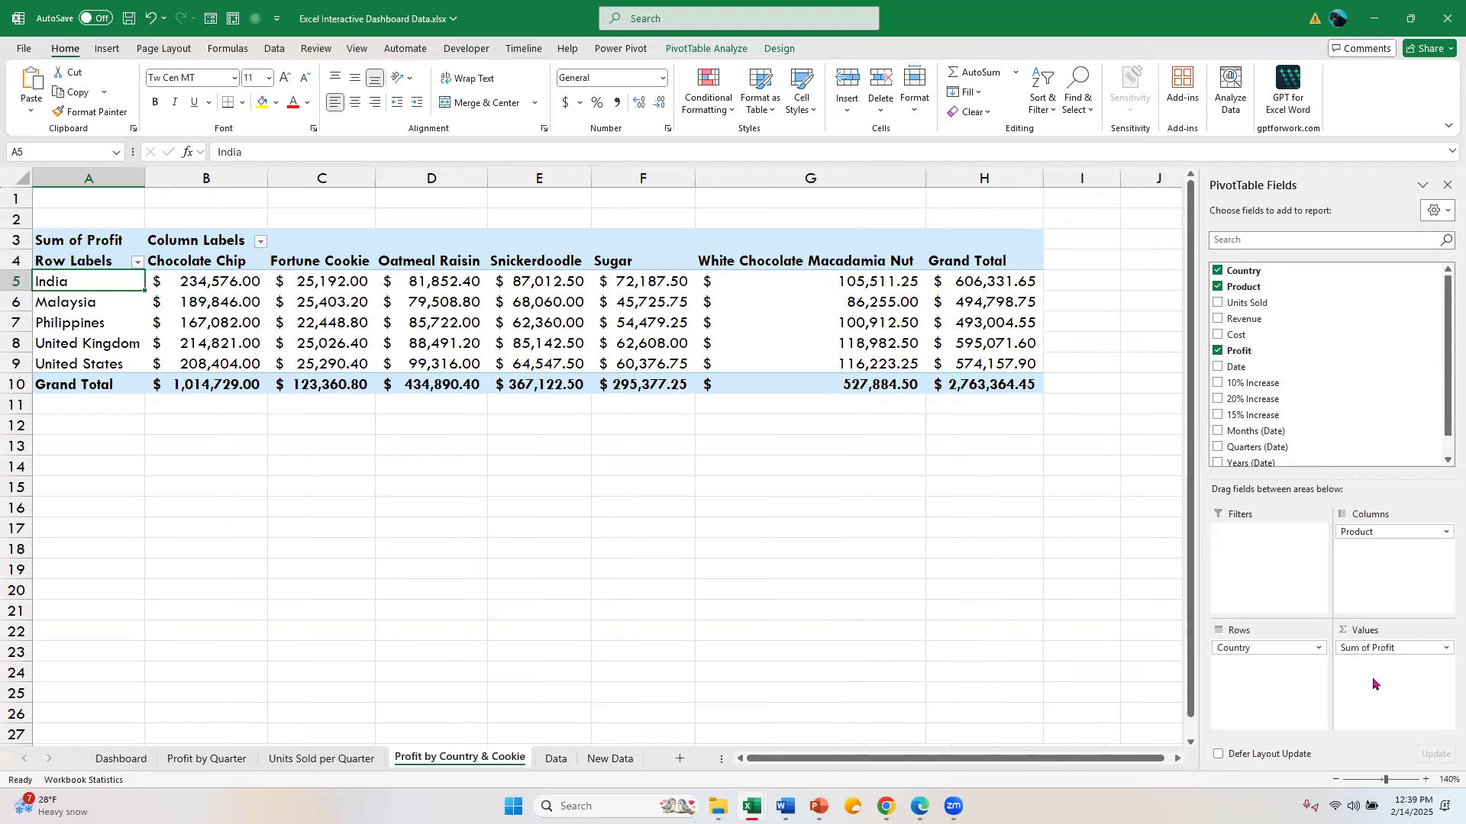
mouse_move(614, 384)
mouse_move(793, 278)
Sort the country rows by their Grand Total profit from largest to smallest.
left_click(204, 391)
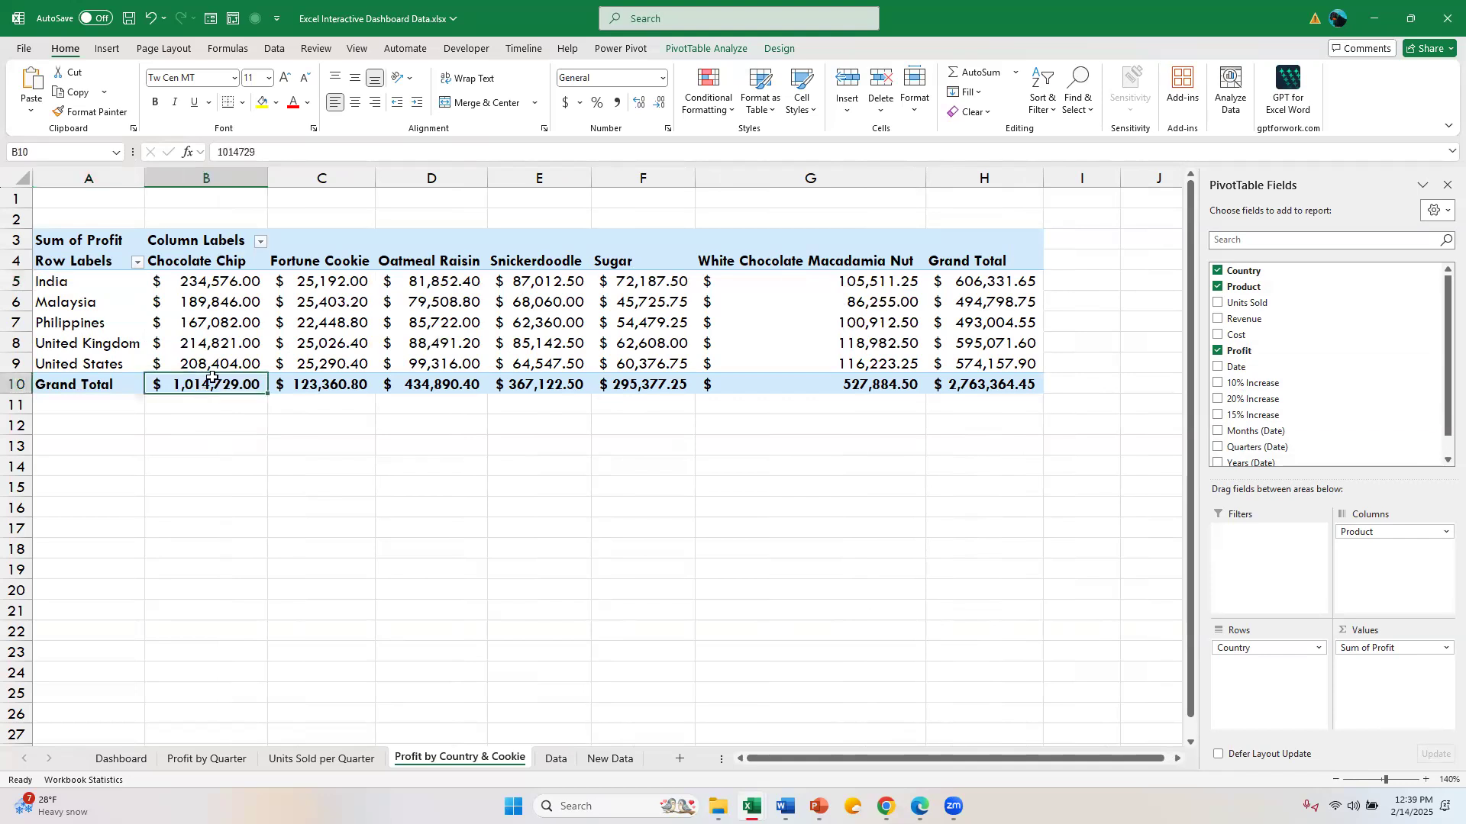
left_click(993, 286)
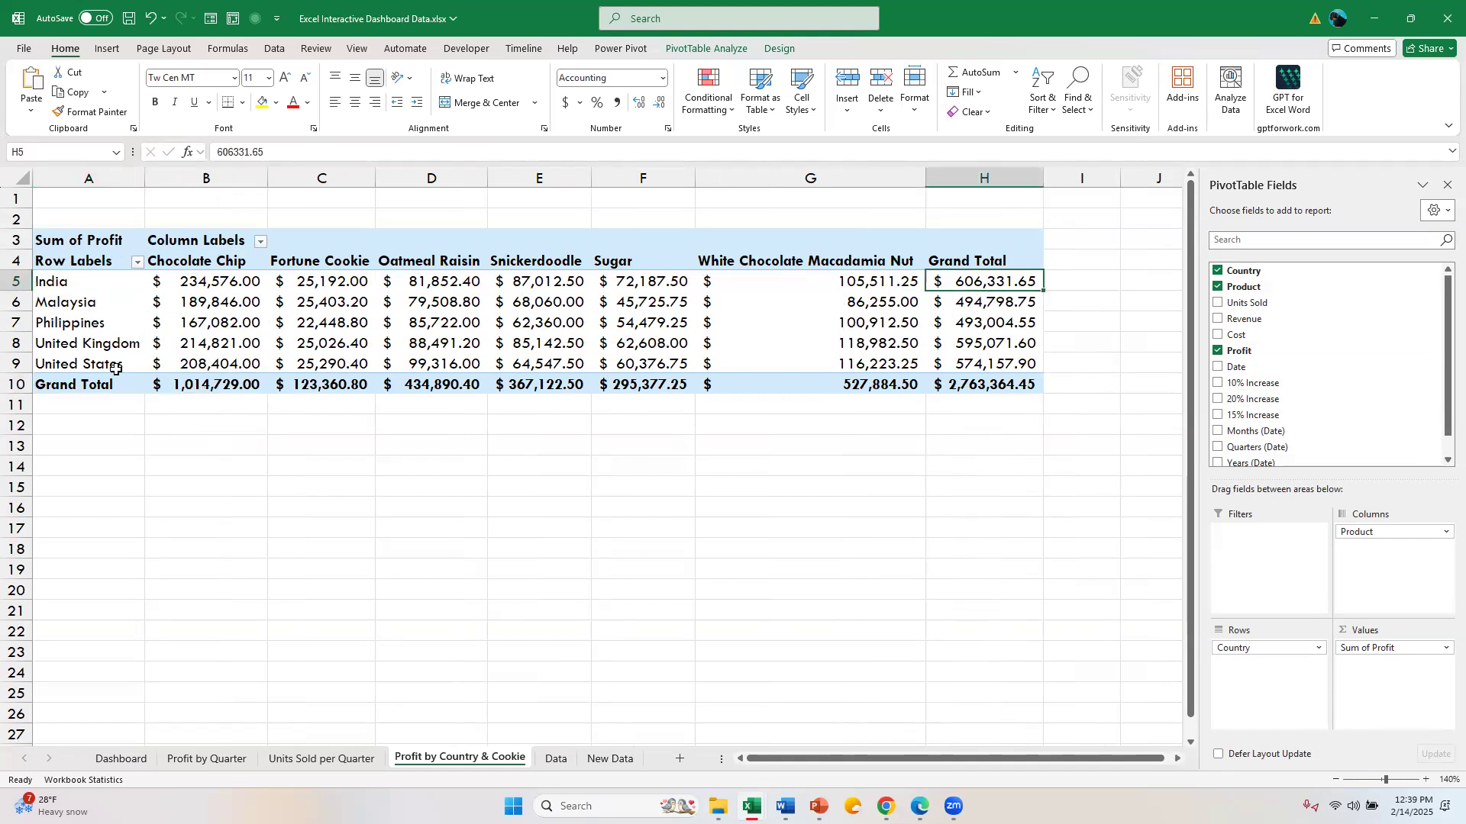
right_click(982, 282)
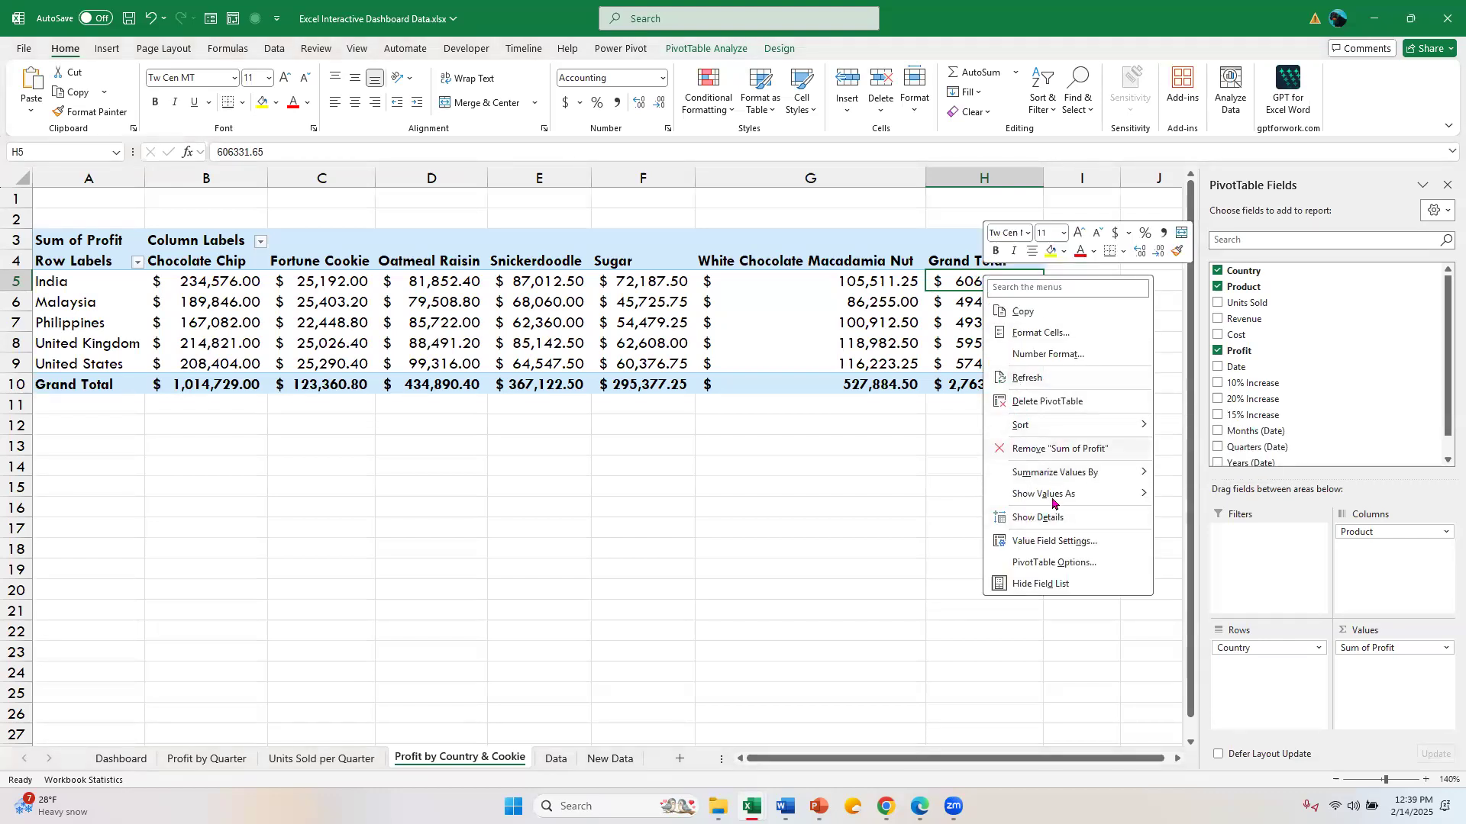
mouse_move(1069, 426)
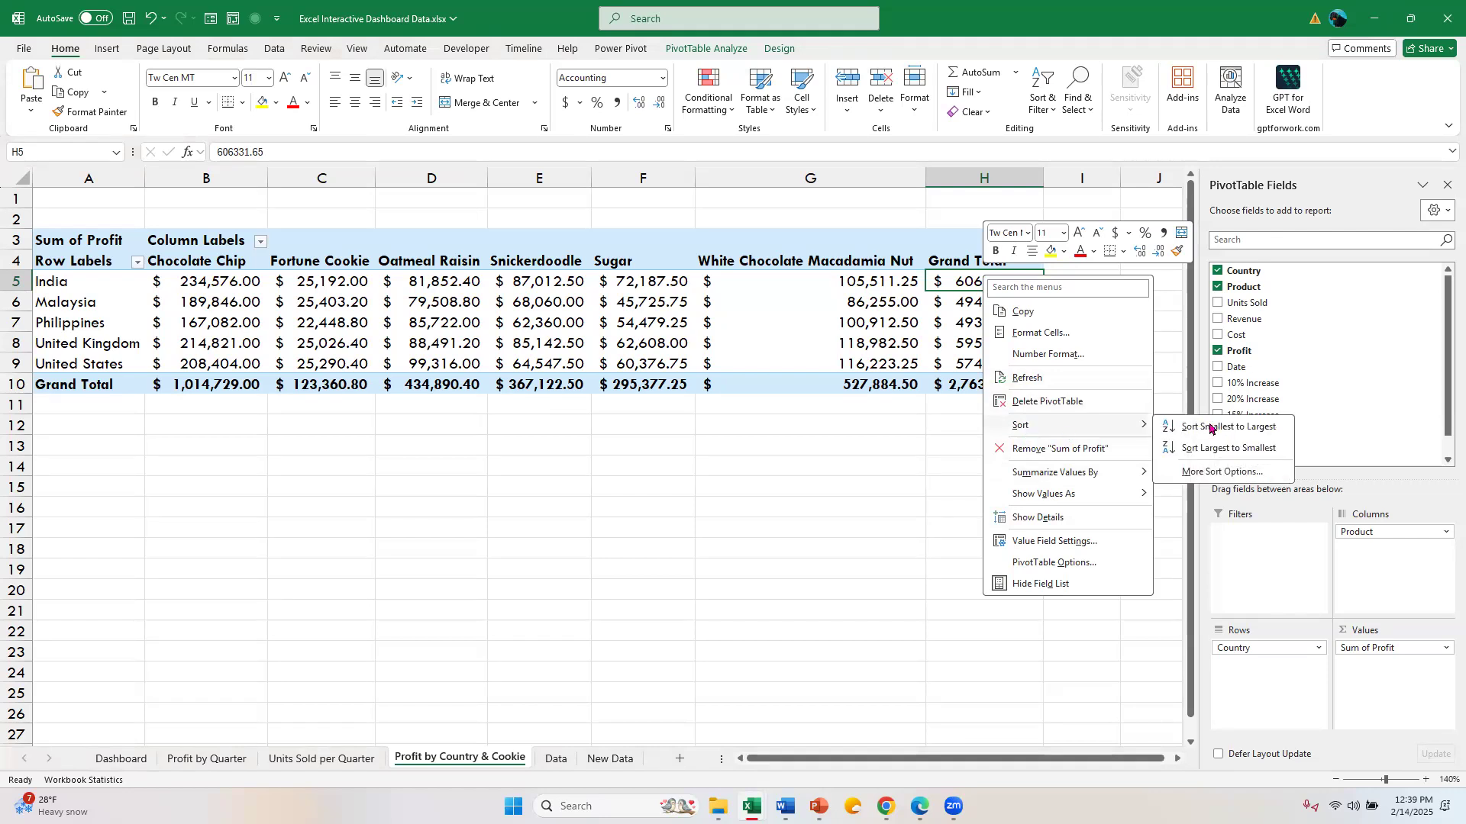
left_click(1217, 450)
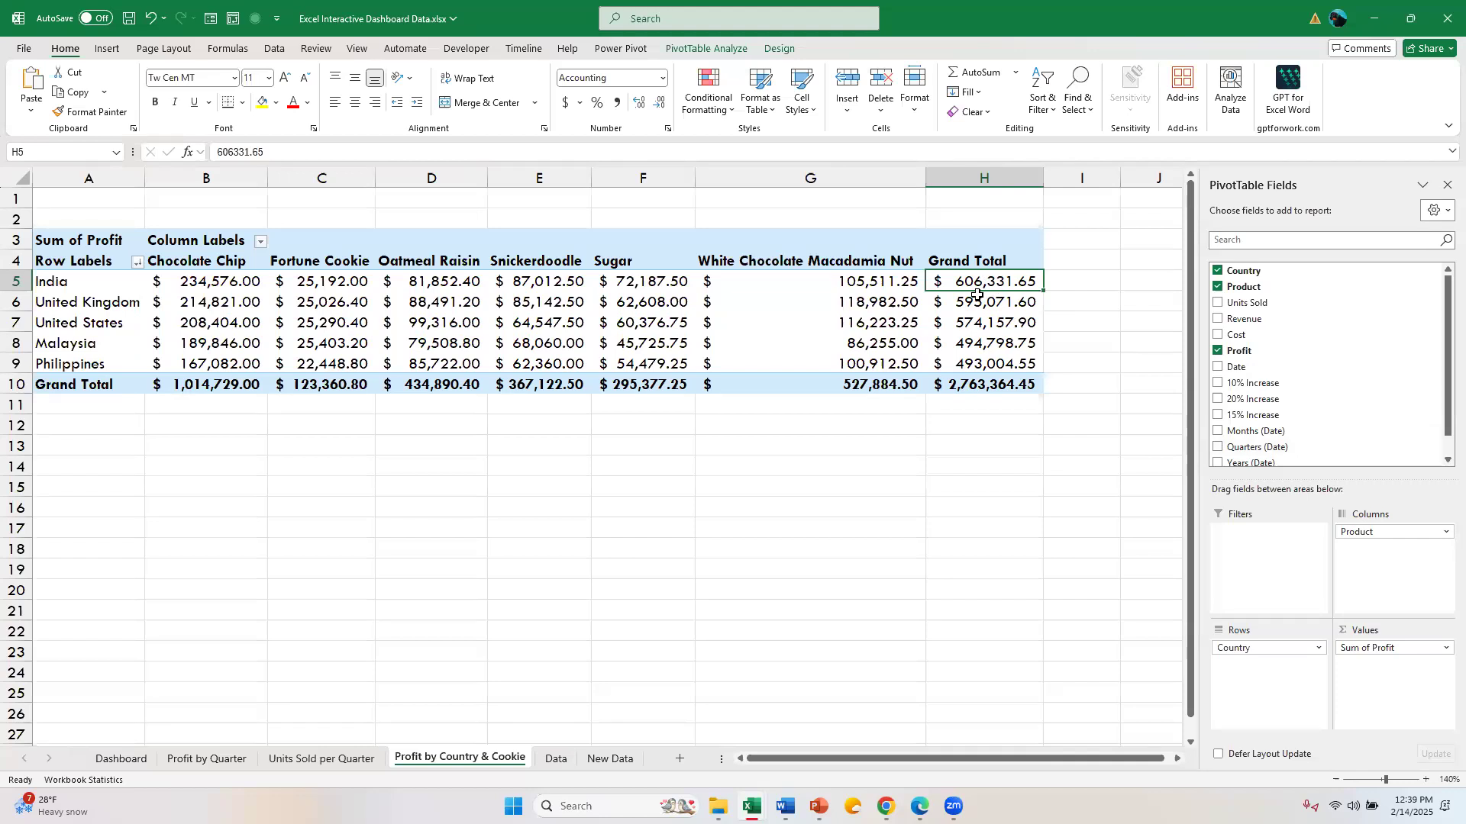
Sort the cookie product columns by their Grand Total profit from largest to smallest.
mouse_move(977, 278)
left_click(212, 381)
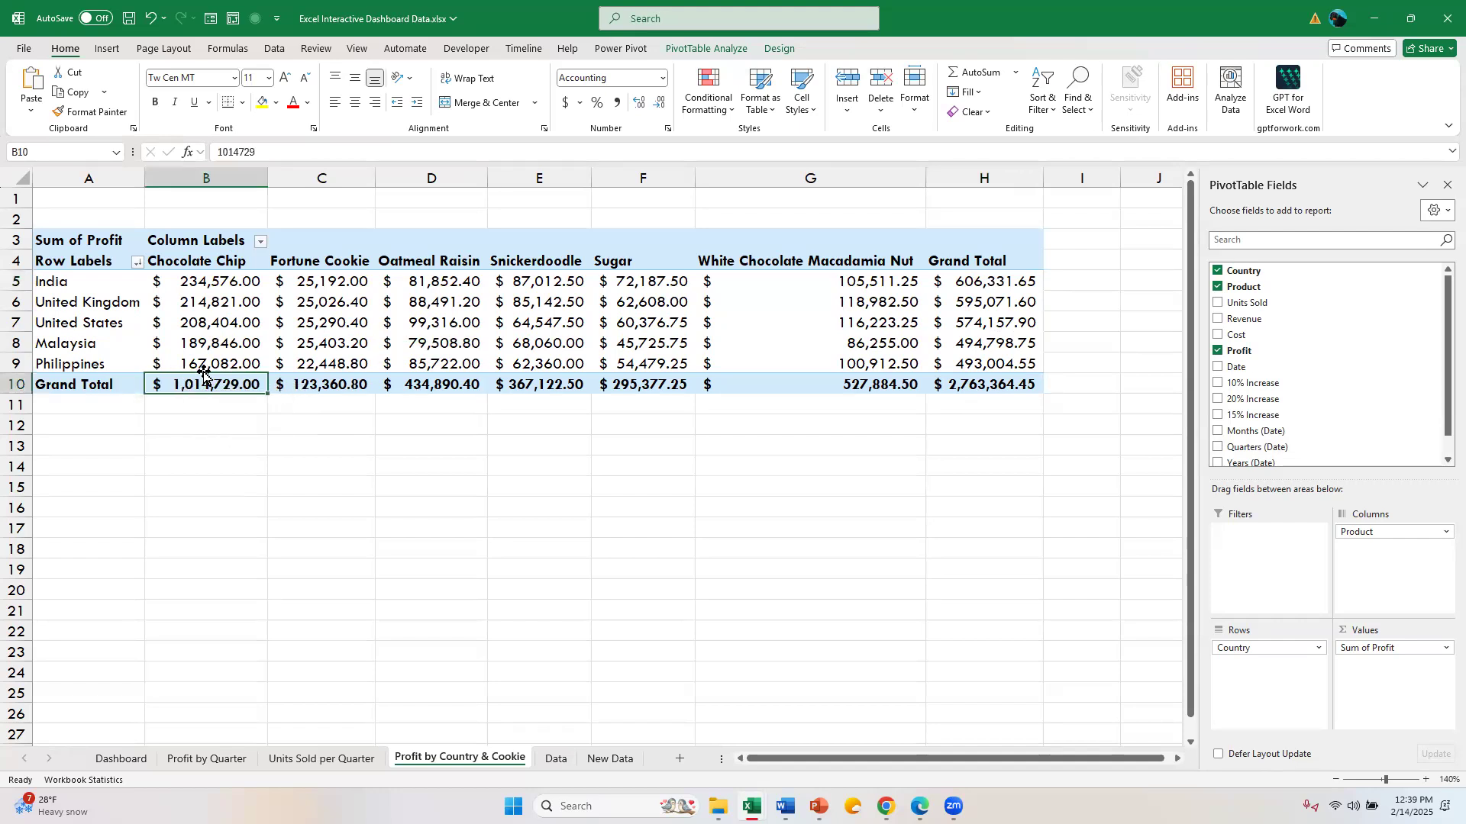
right_click(205, 379)
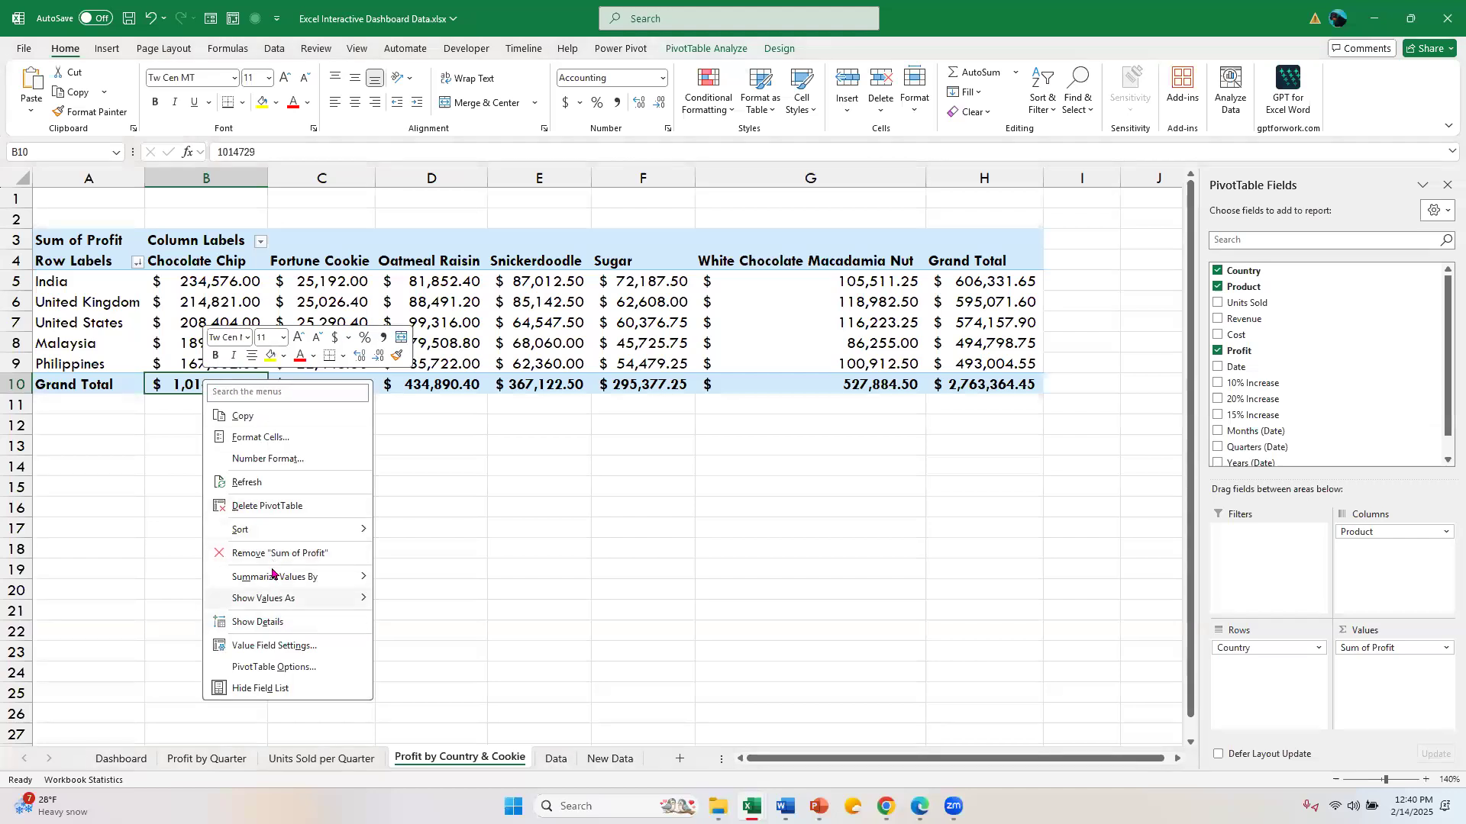
mouse_move(284, 539)
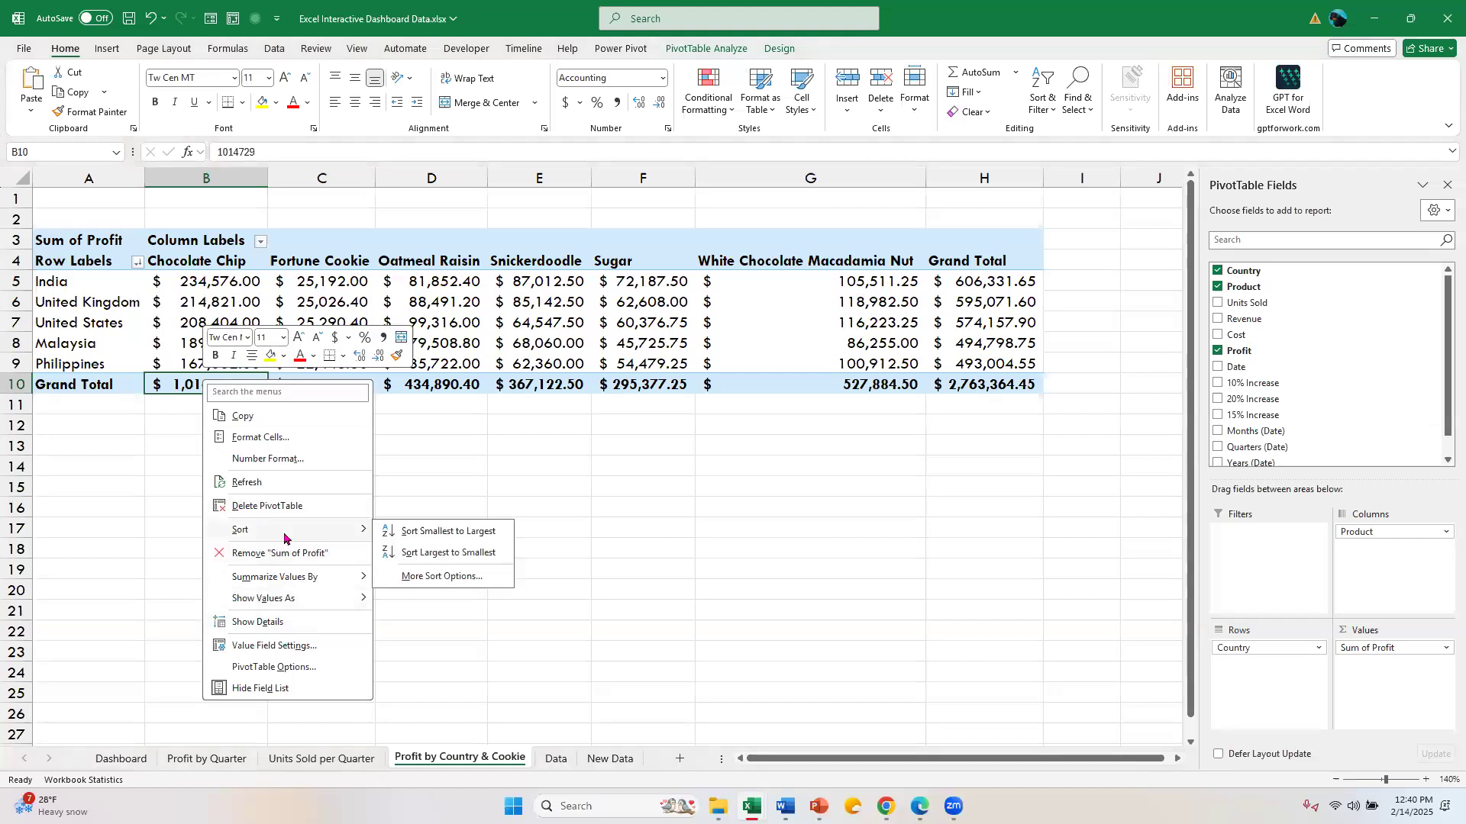
left_click(408, 546)
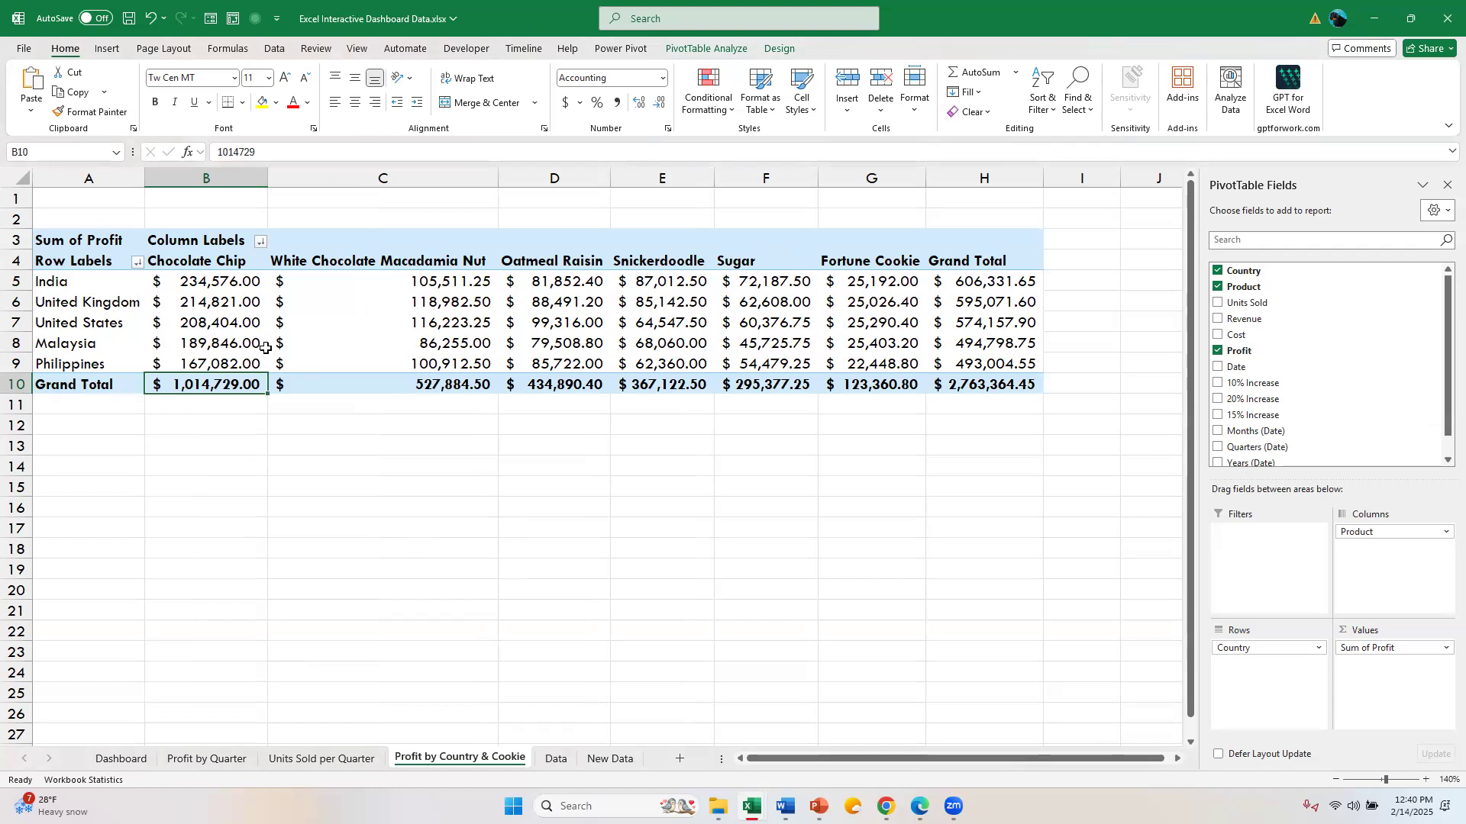
Insert a Stacked Column PivotChart based on the profit by country and product PivotTable.
left_click(694, 49)
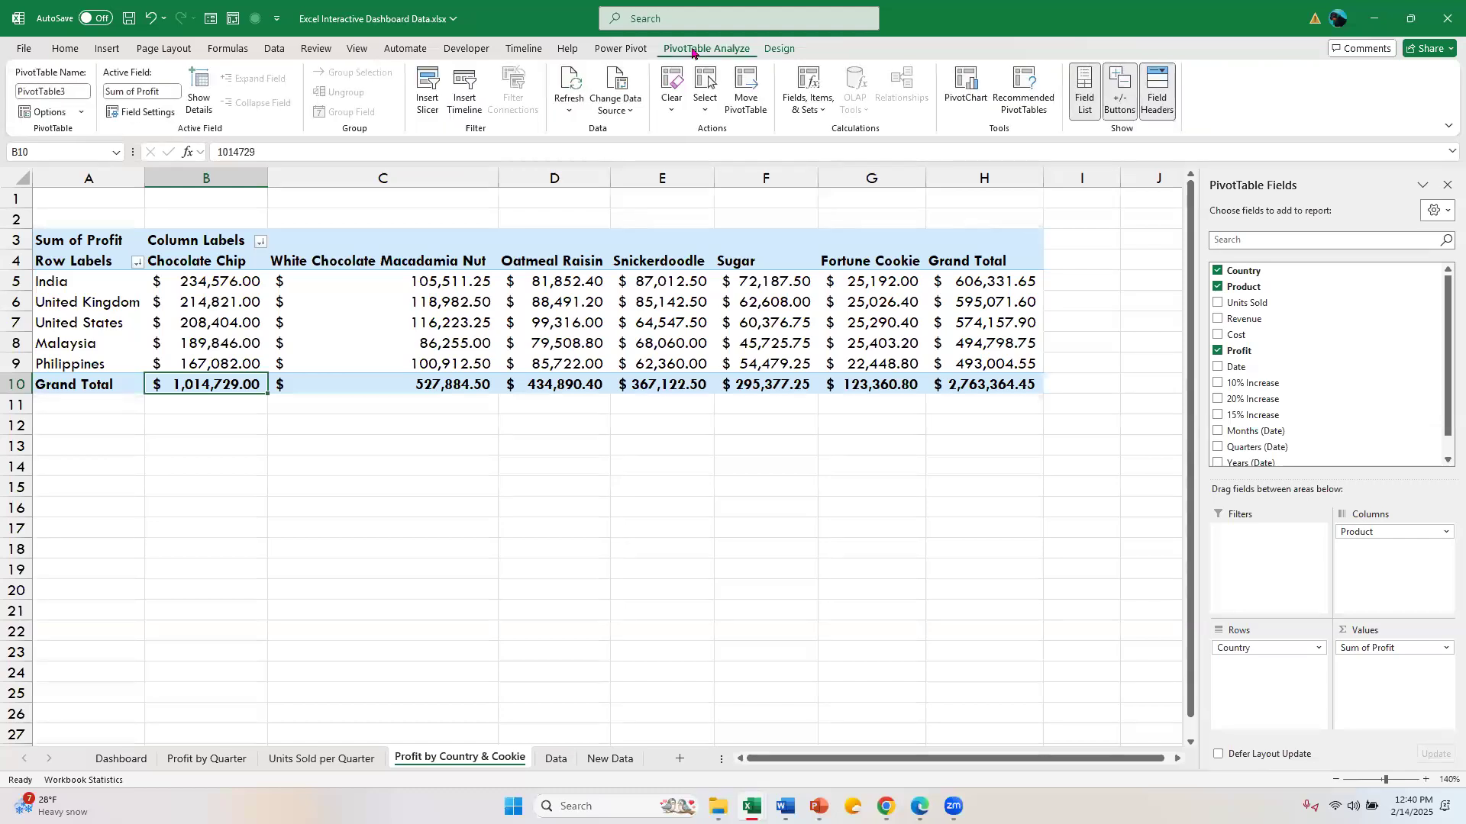
left_click(963, 89)
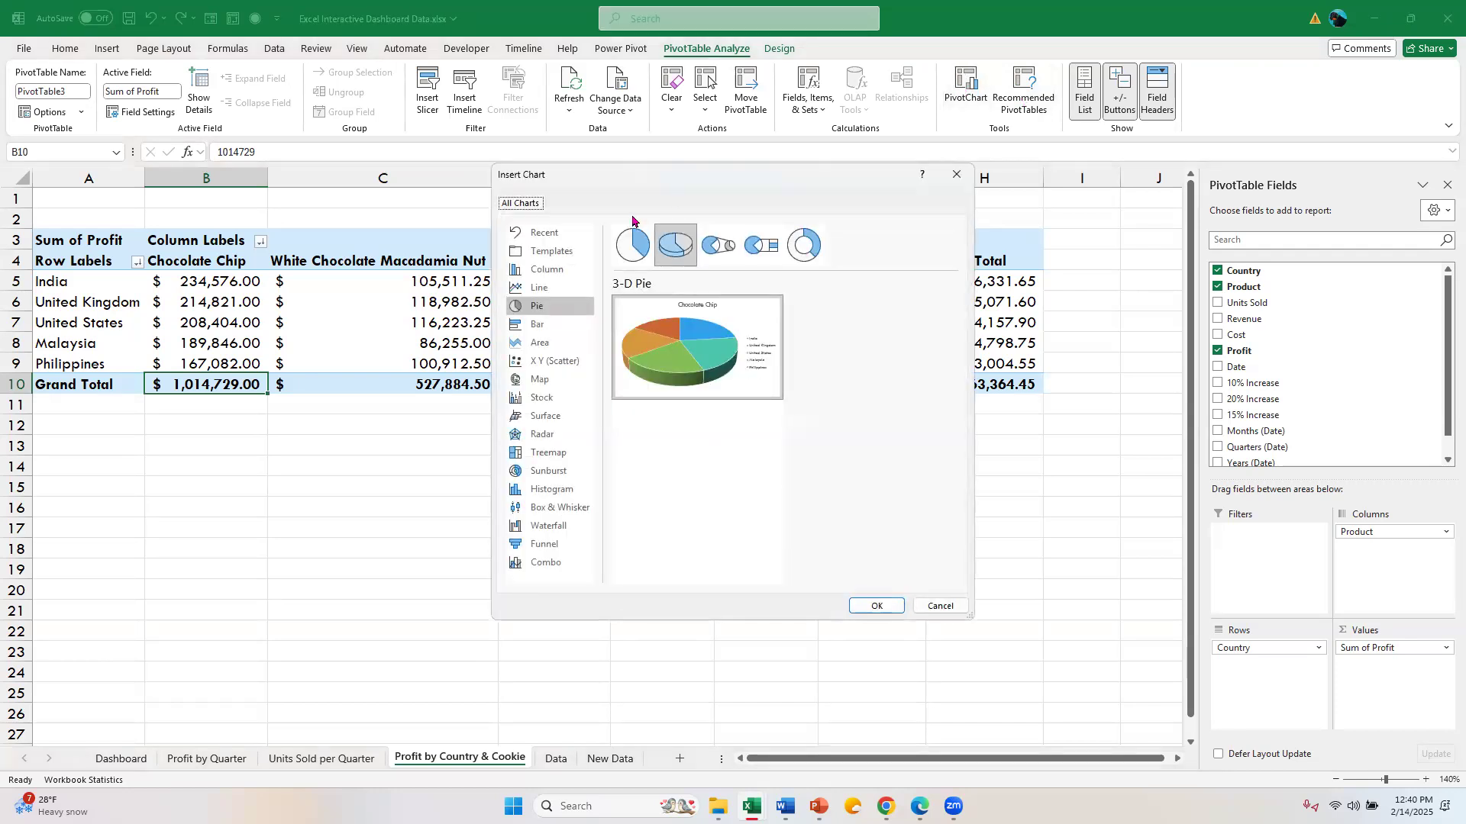
left_click(579, 278)
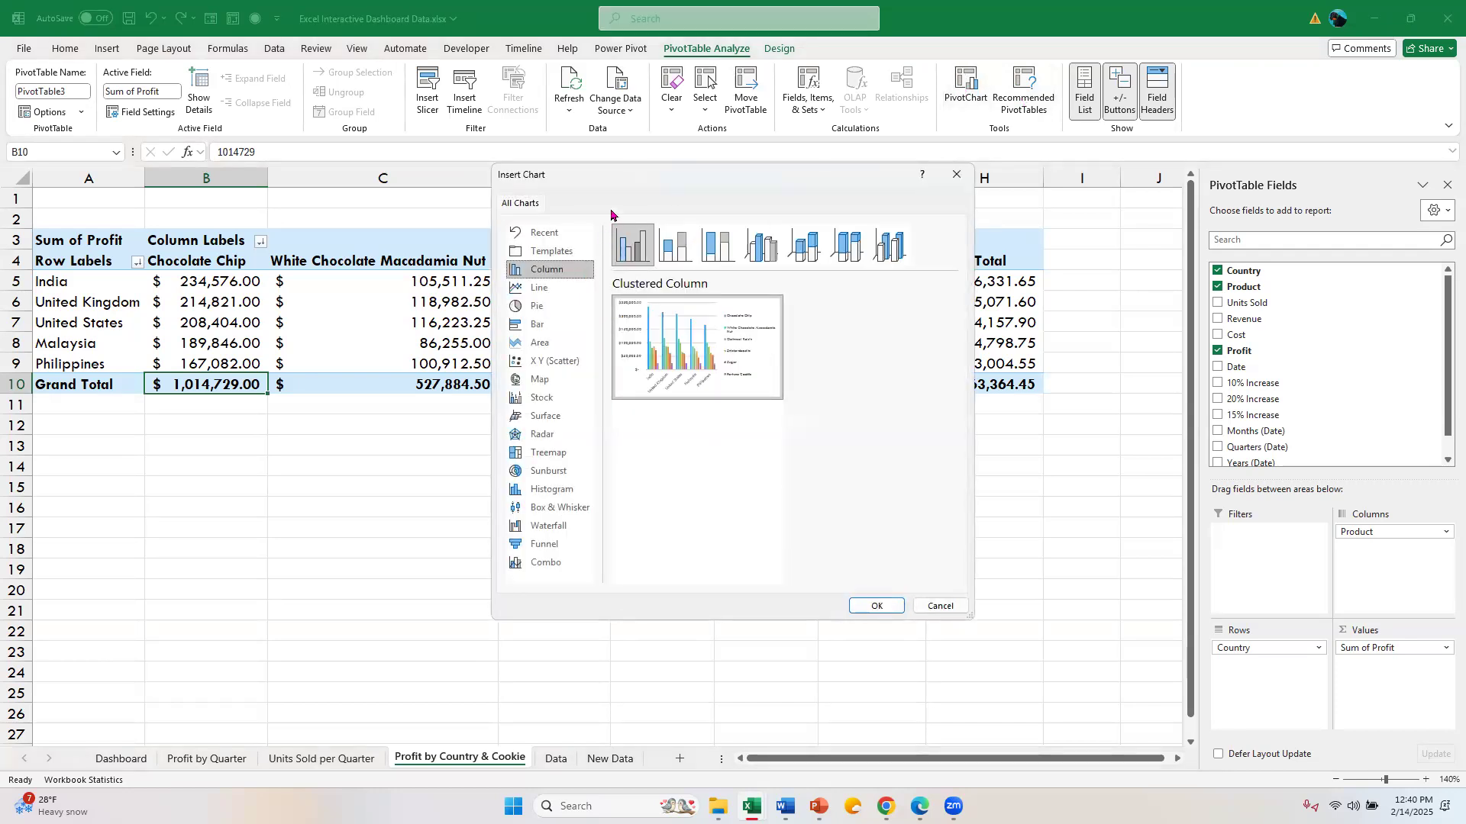
left_click_drag(611, 214, 277, 355)
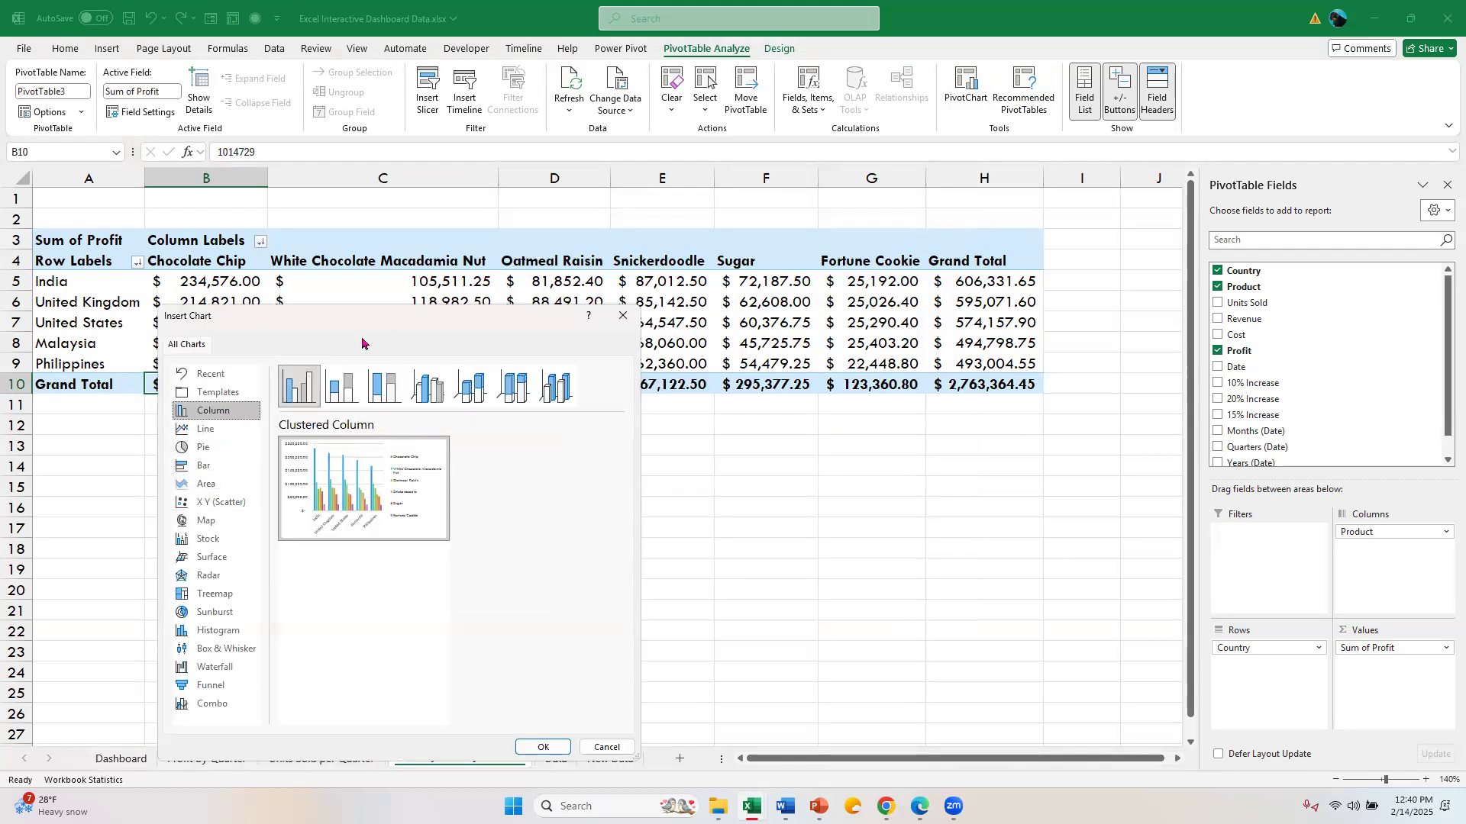
left_click(350, 394)
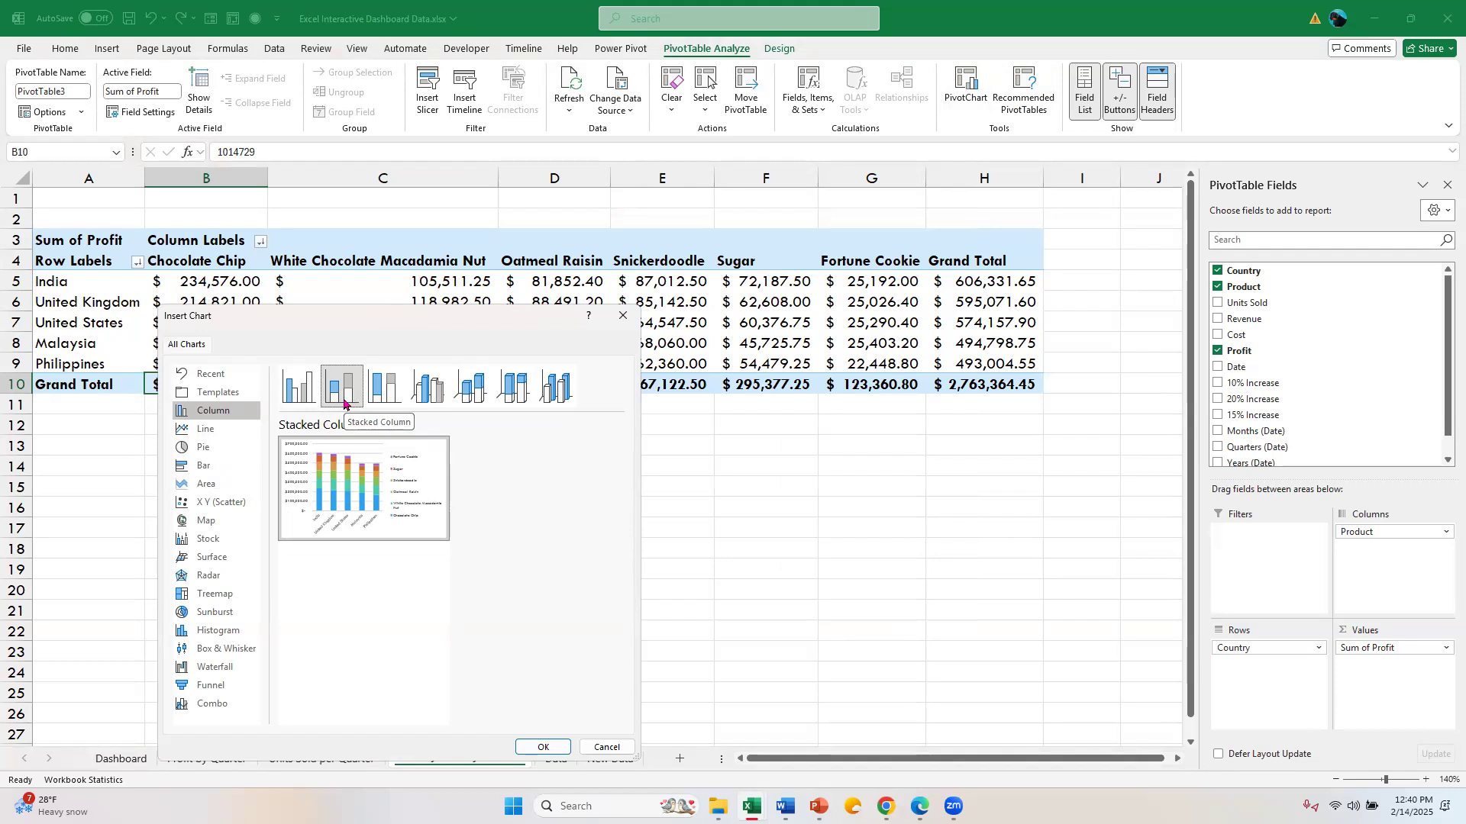
left_click(344, 404)
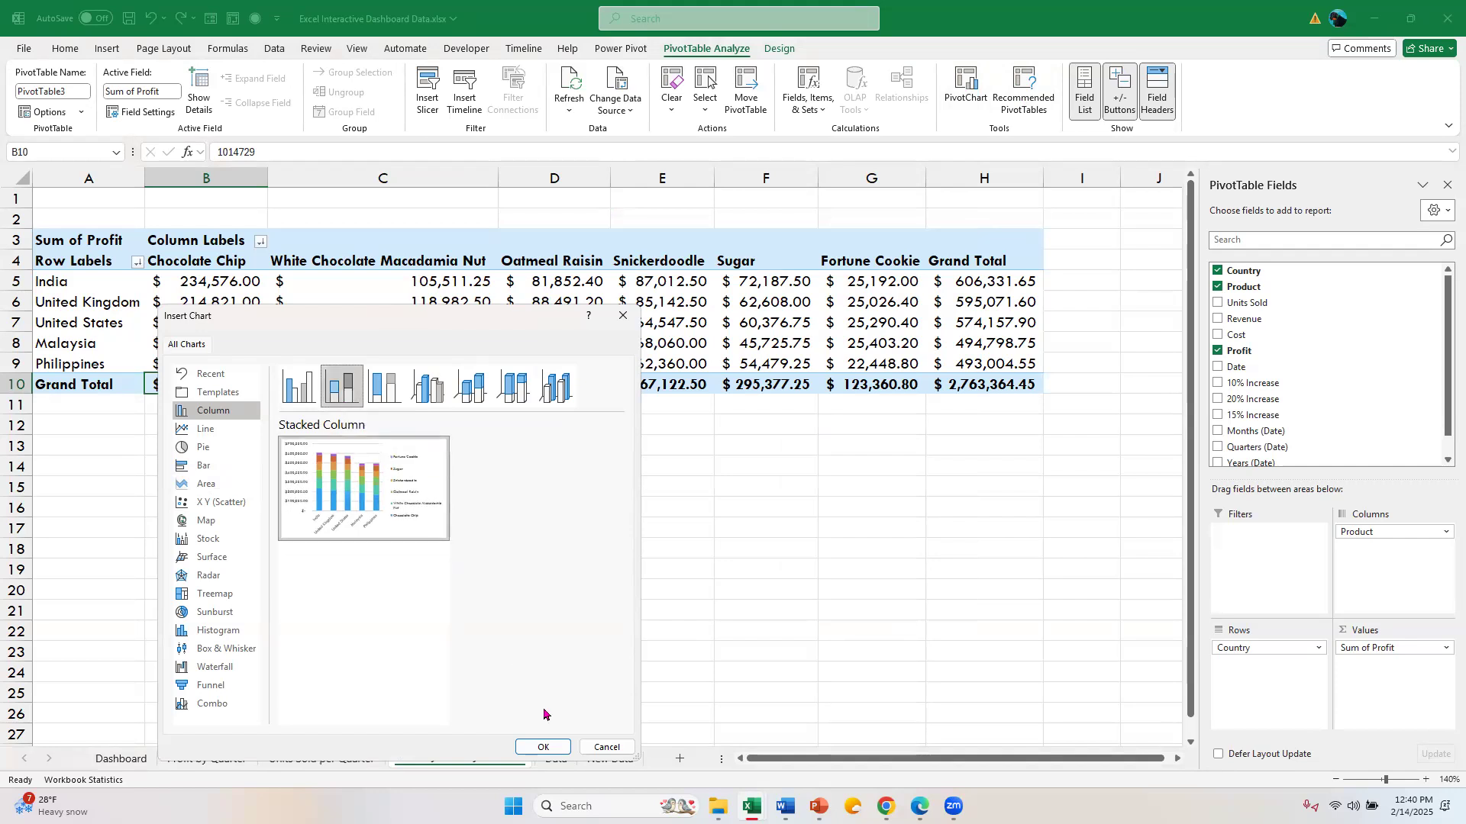
left_click(544, 747)
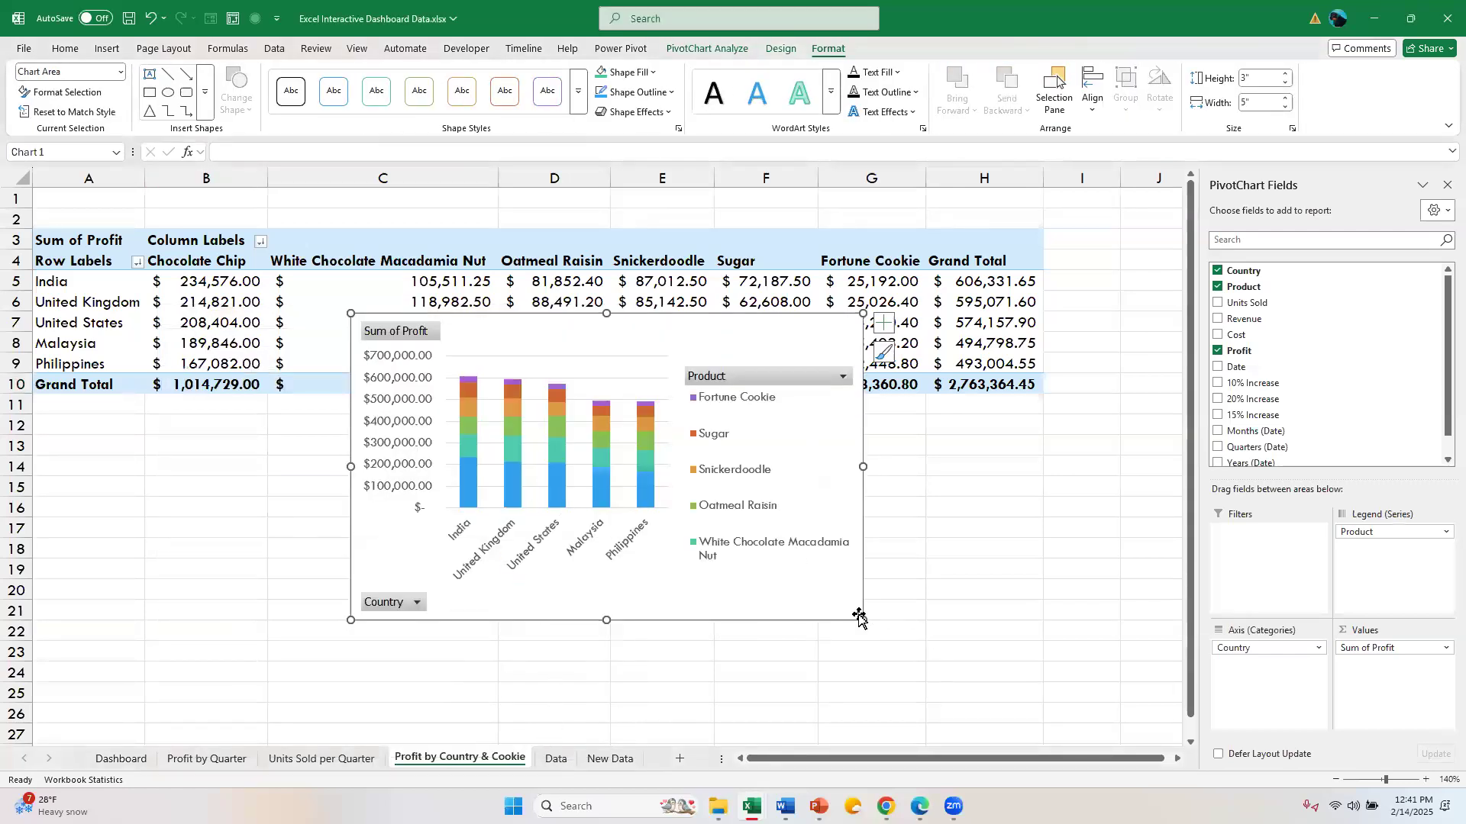
Enlarge the stacked column chart to about 3.78" high and 5.74" wide.
left_click_drag(859, 617, 939, 699)
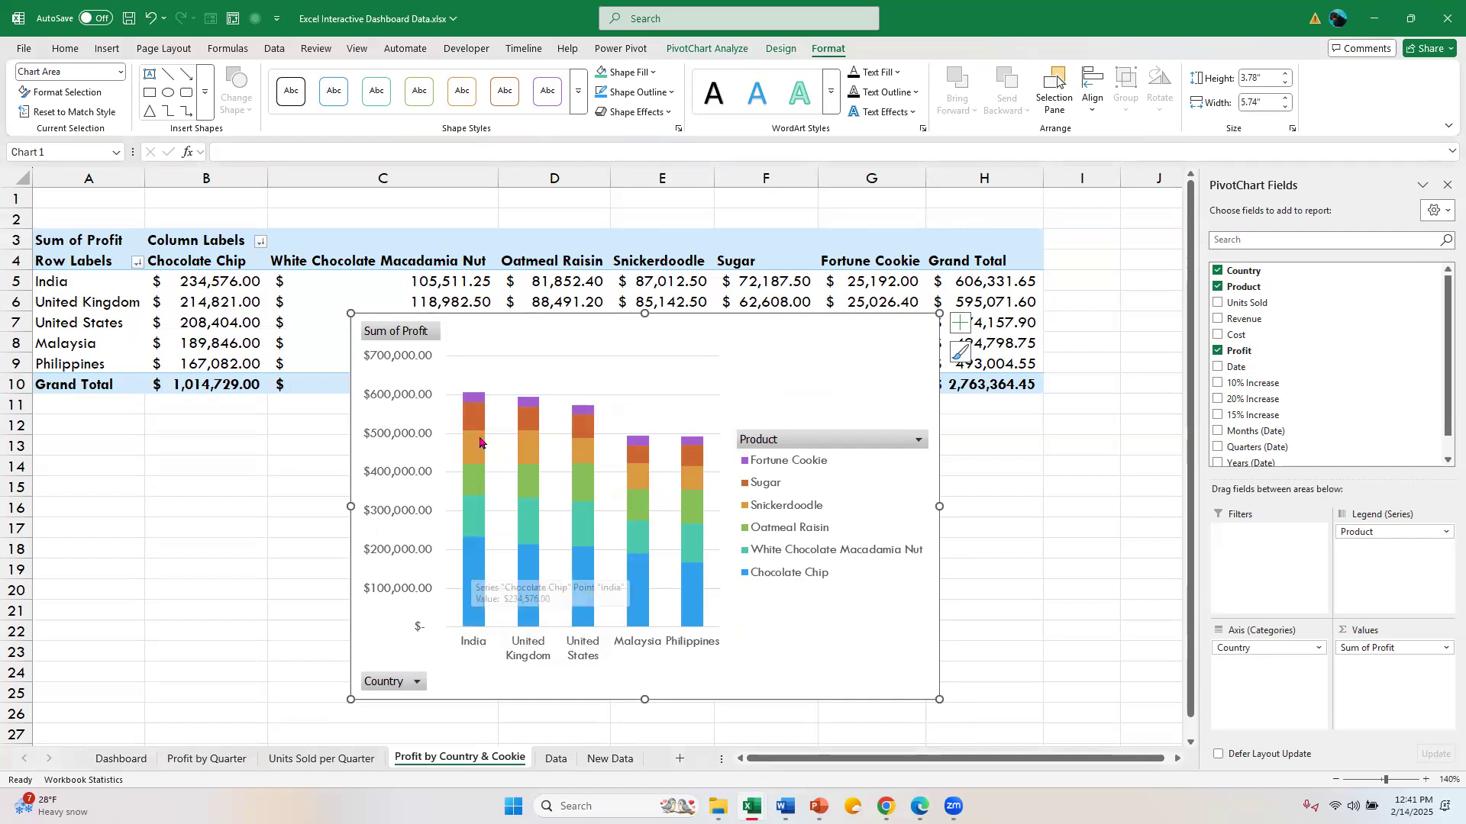
mouse_move(464, 551)
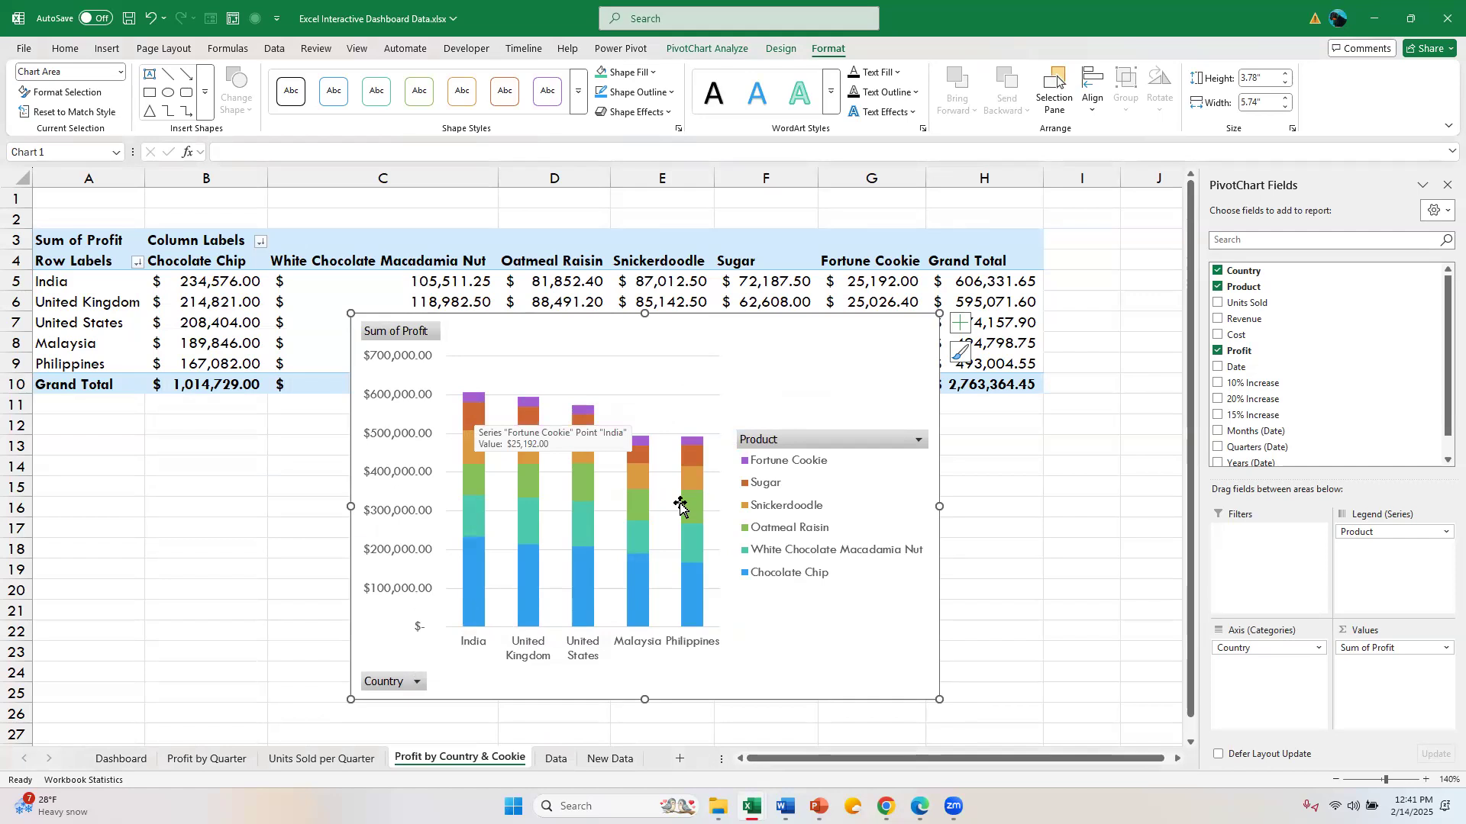
mouse_move(693, 534)
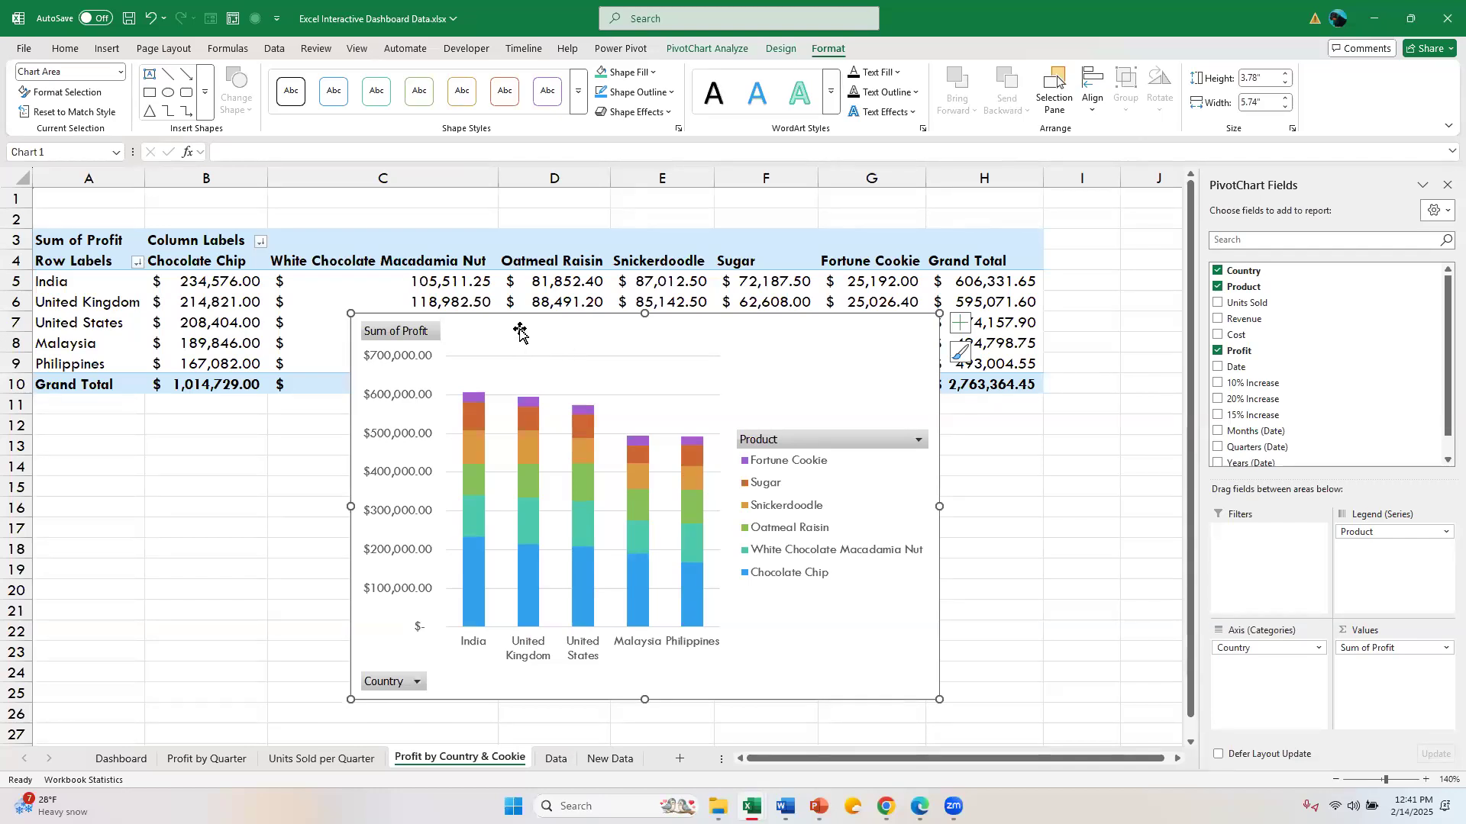
Hide all field buttons on the stacked column PivotChart and apply the dark gray chart style.
right_click(426, 333)
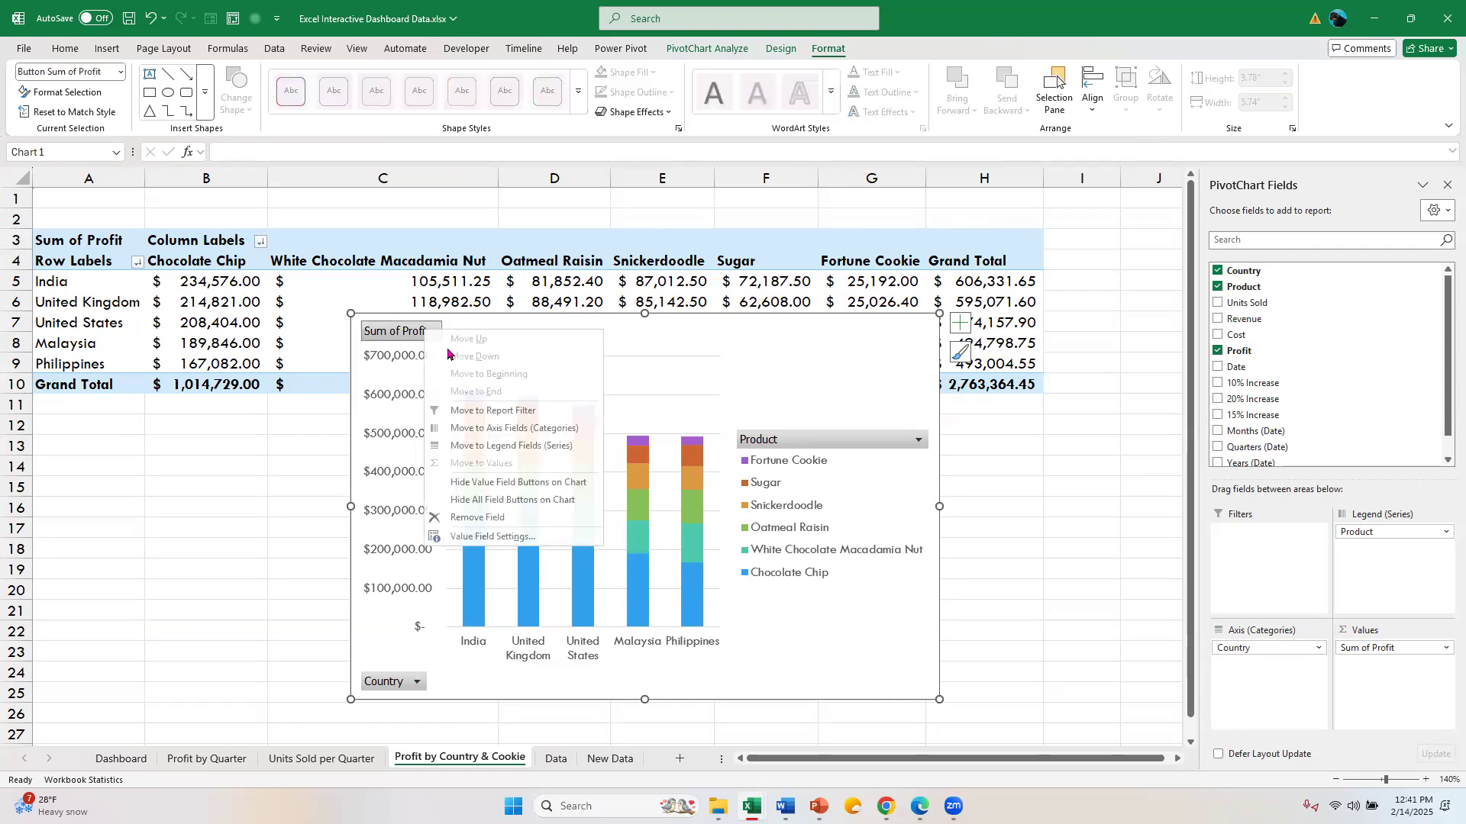
left_click(532, 499)
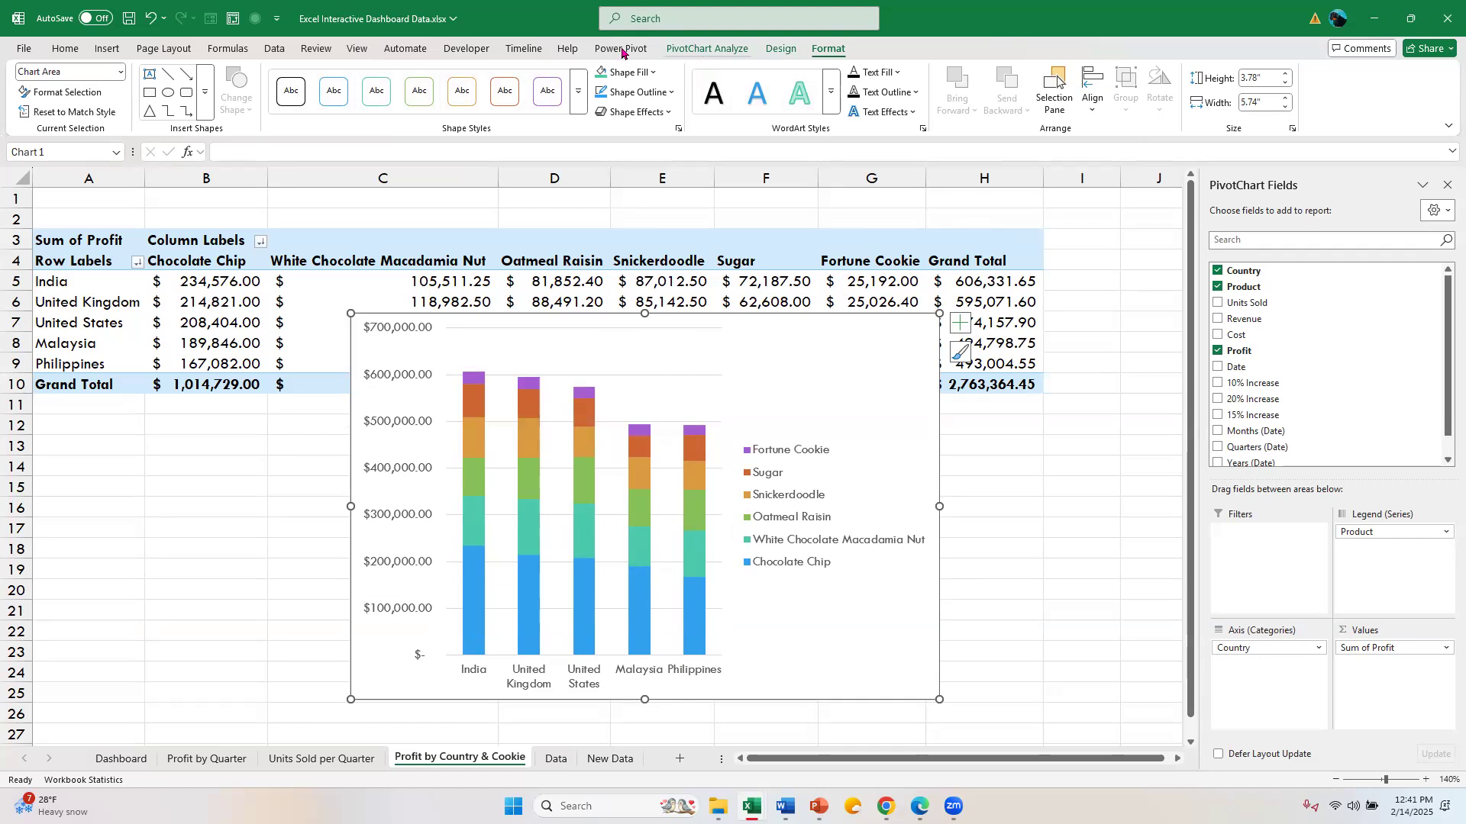
left_click(780, 48)
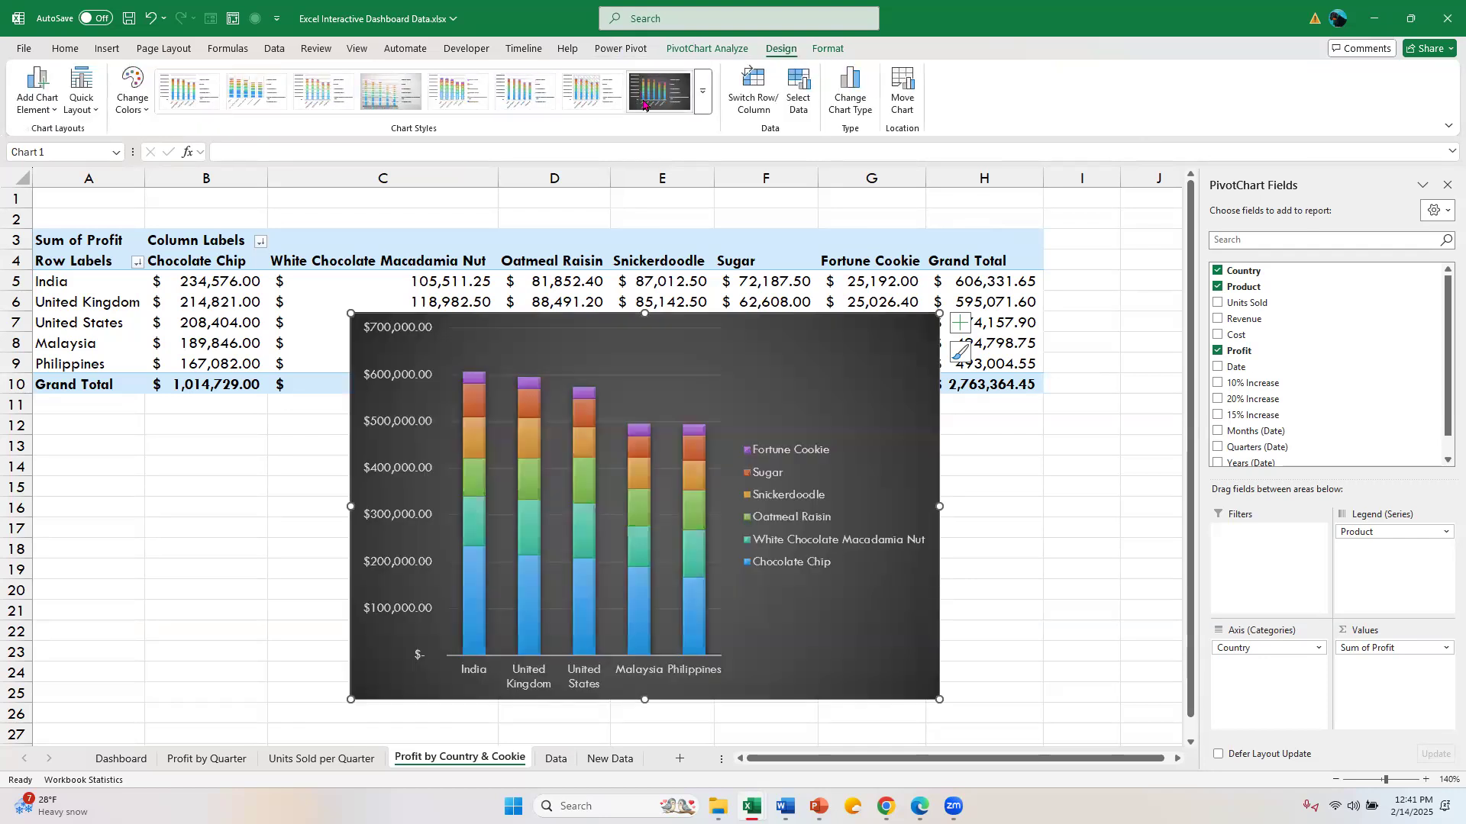
left_click(644, 104)
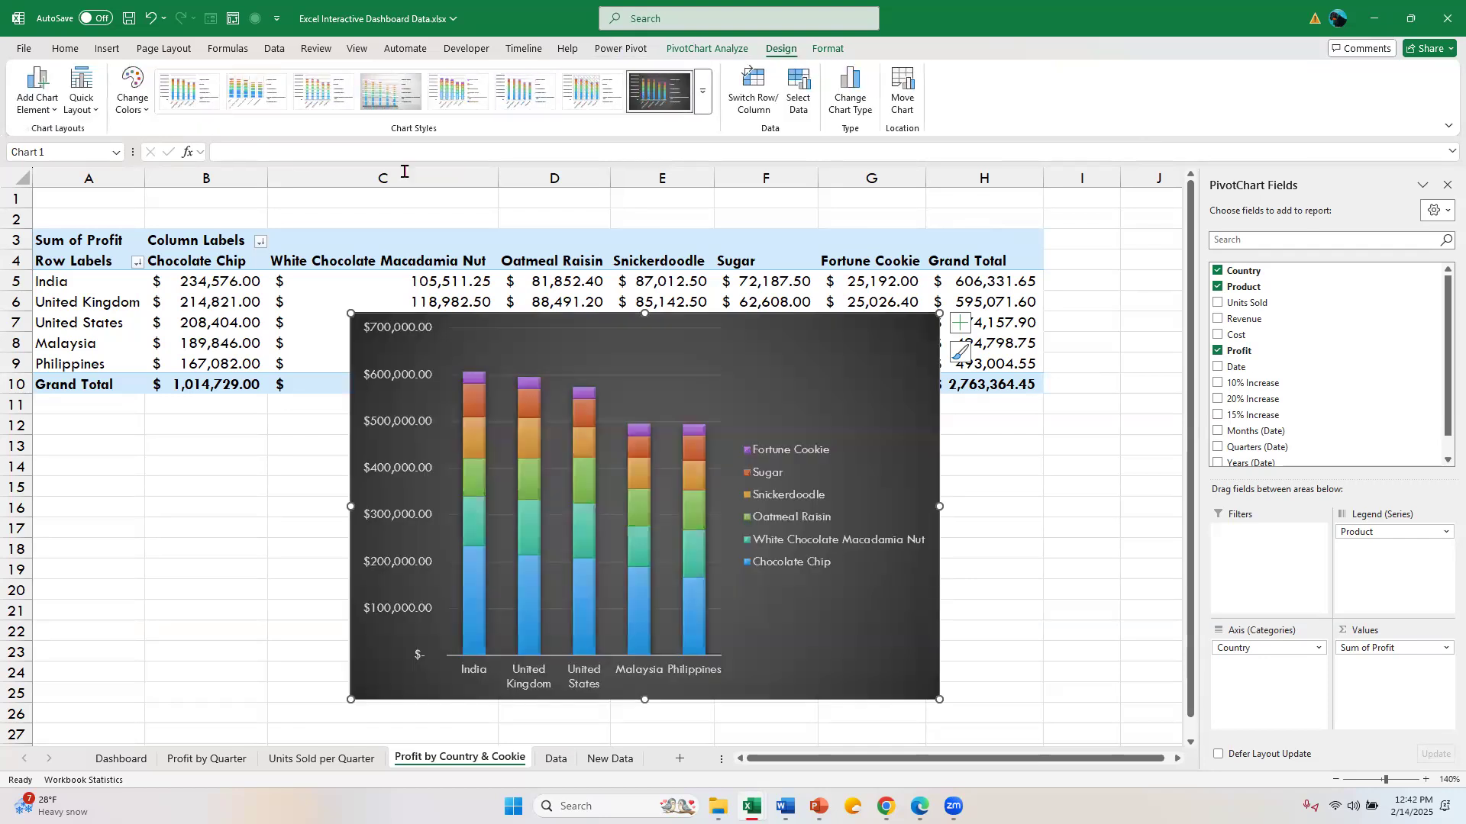
Add a title above the stacked column chart reading "Profit by Country & Cookie".
left_click(27, 104)
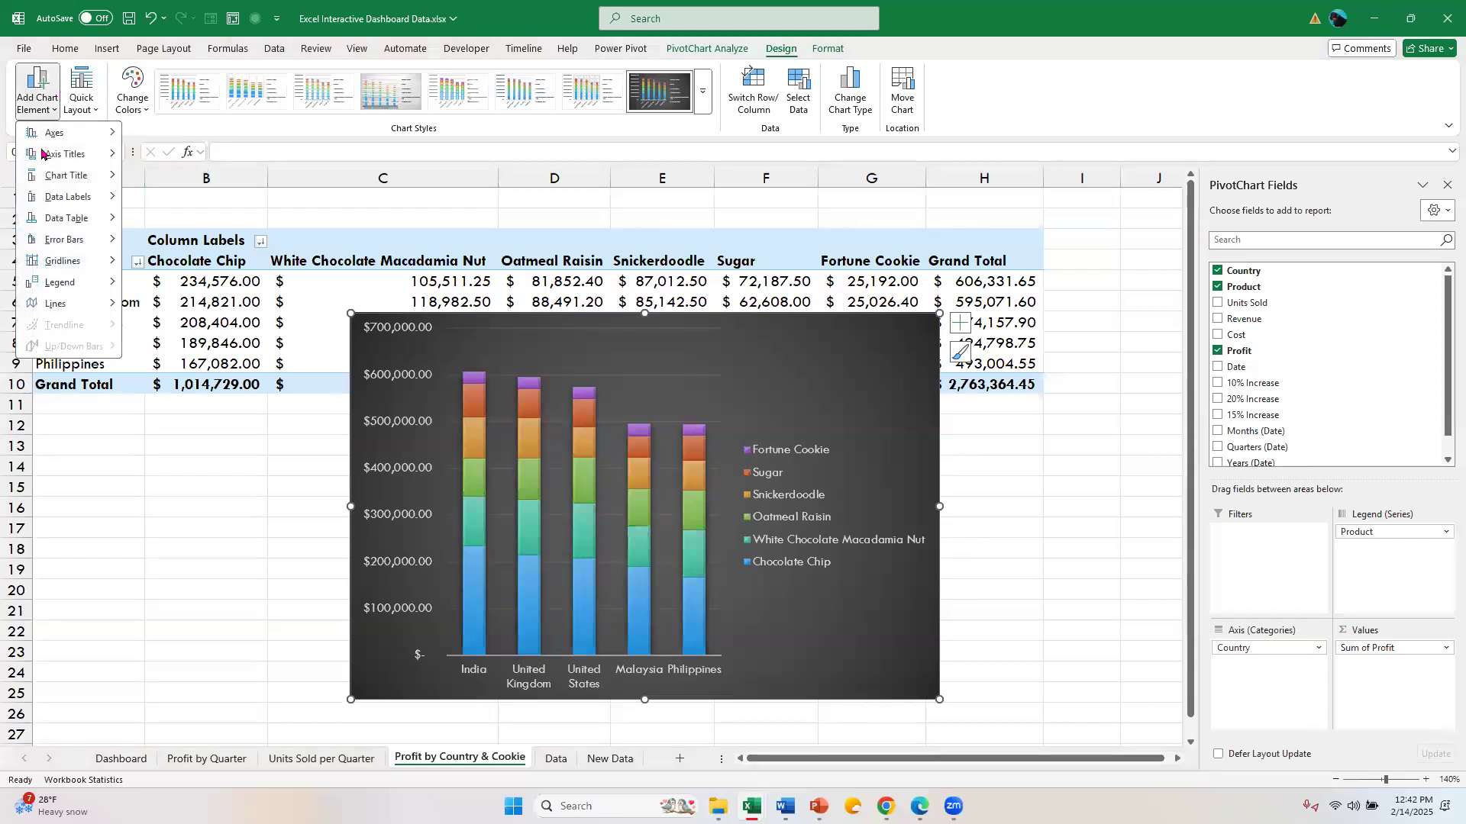
mouse_move(42, 179)
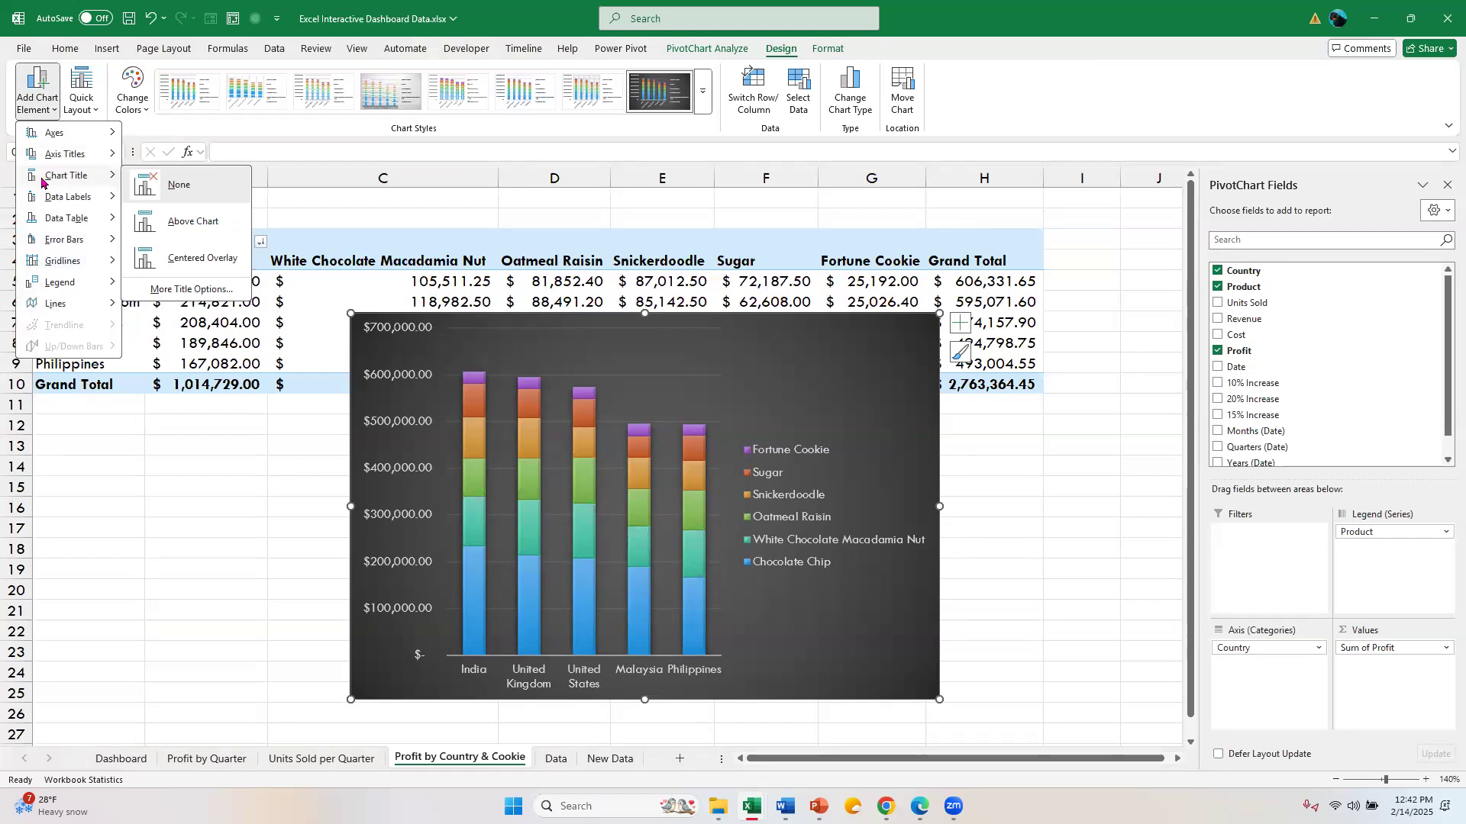
left_click(177, 229)
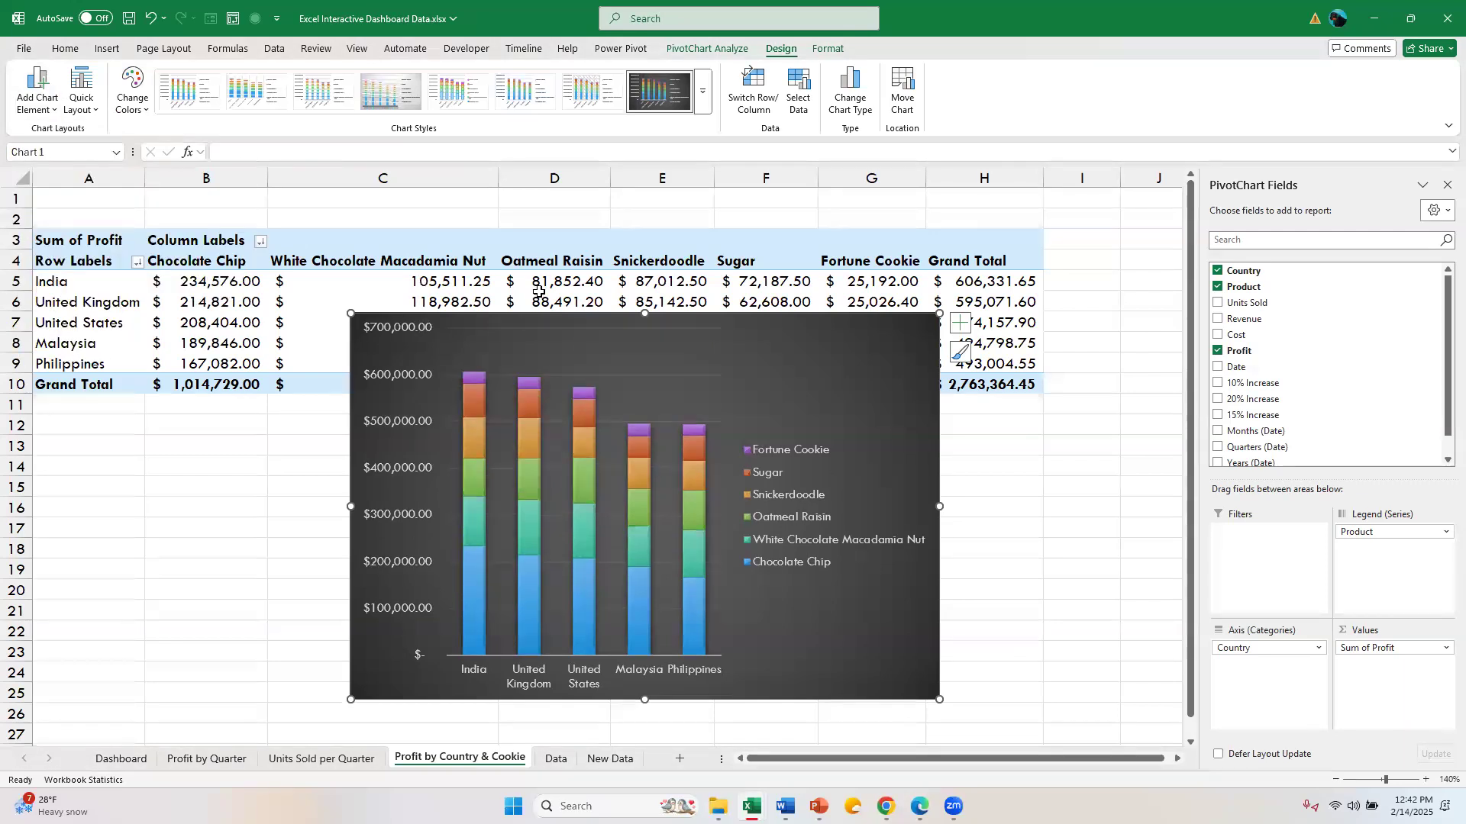
double_click(639, 334)
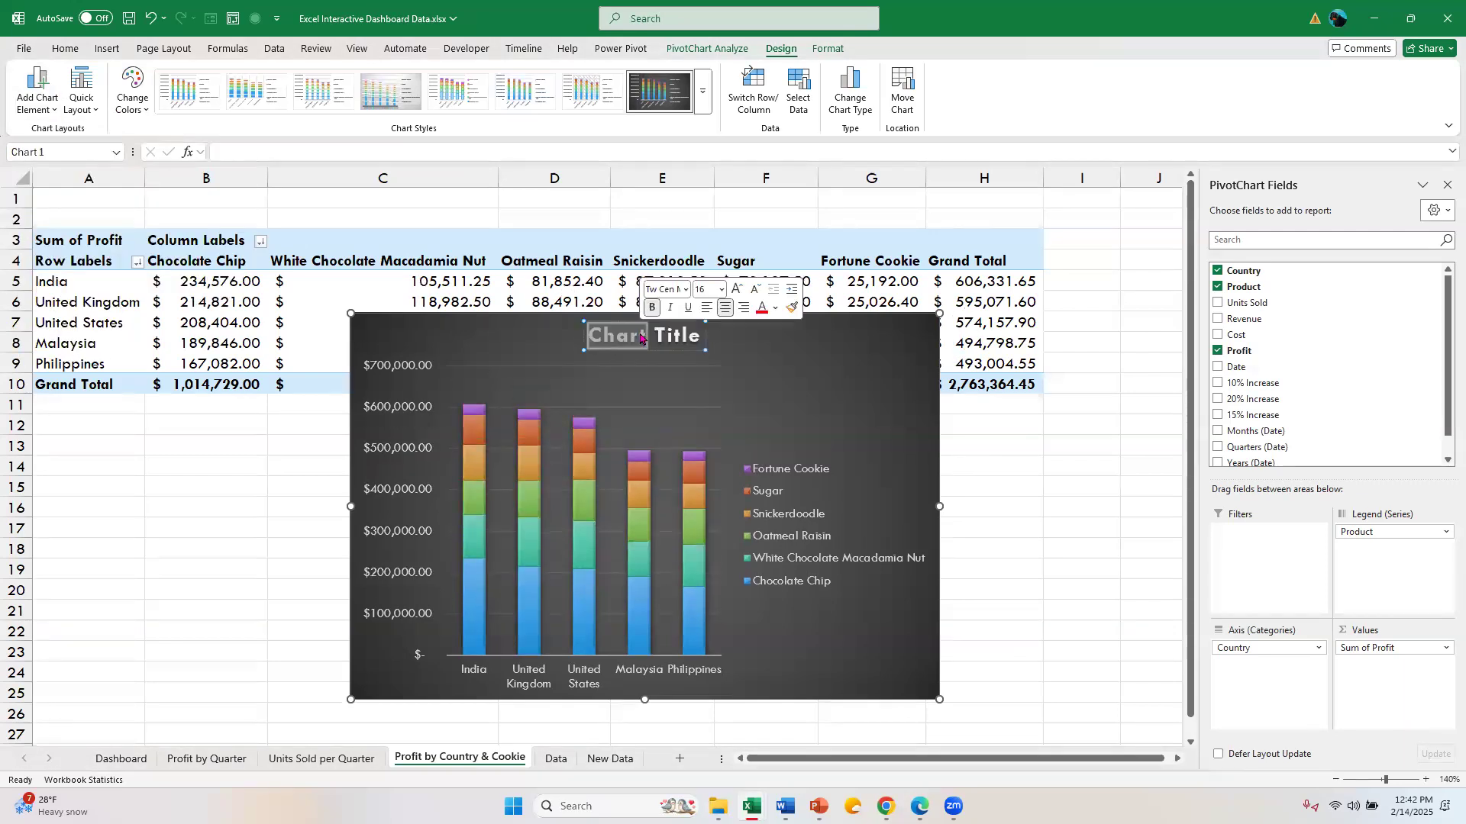
triple_click(640, 336)
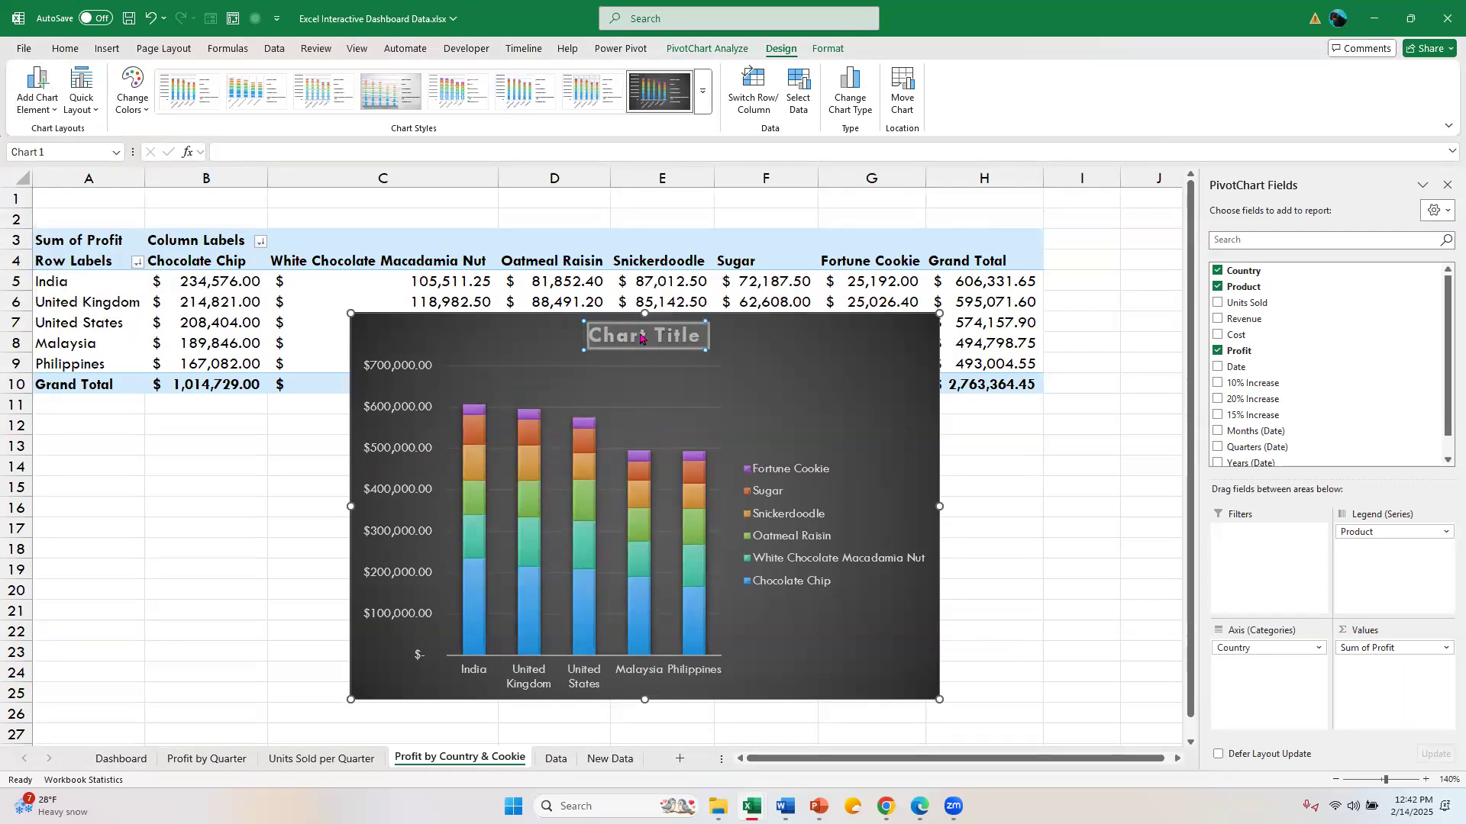
type("Profit by Country & Cookie")
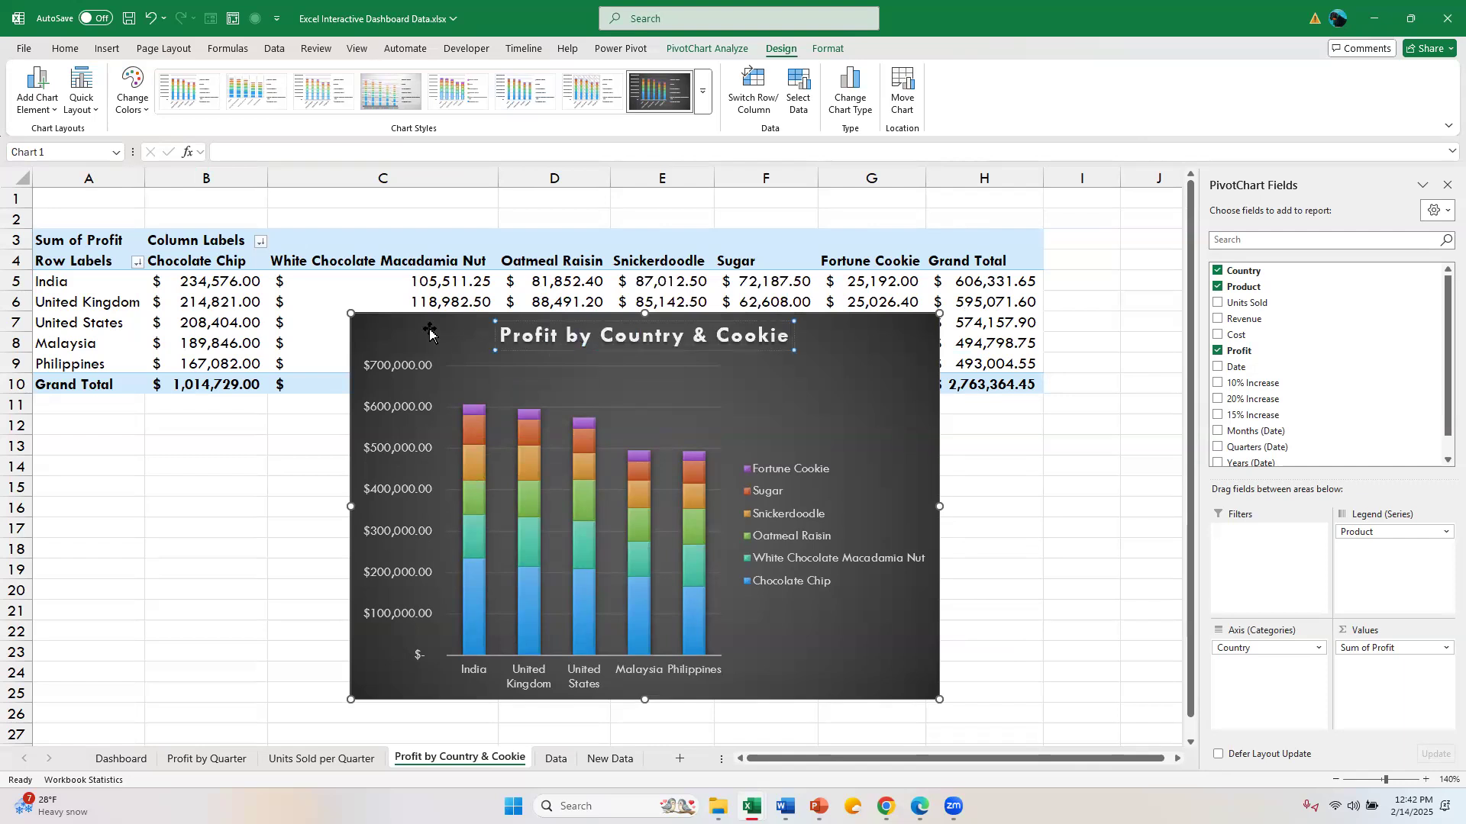
Set the whole stacked column chart's font to Georgia and enlarge its text to size 11.
left_click(399, 328)
left_click(52, 52)
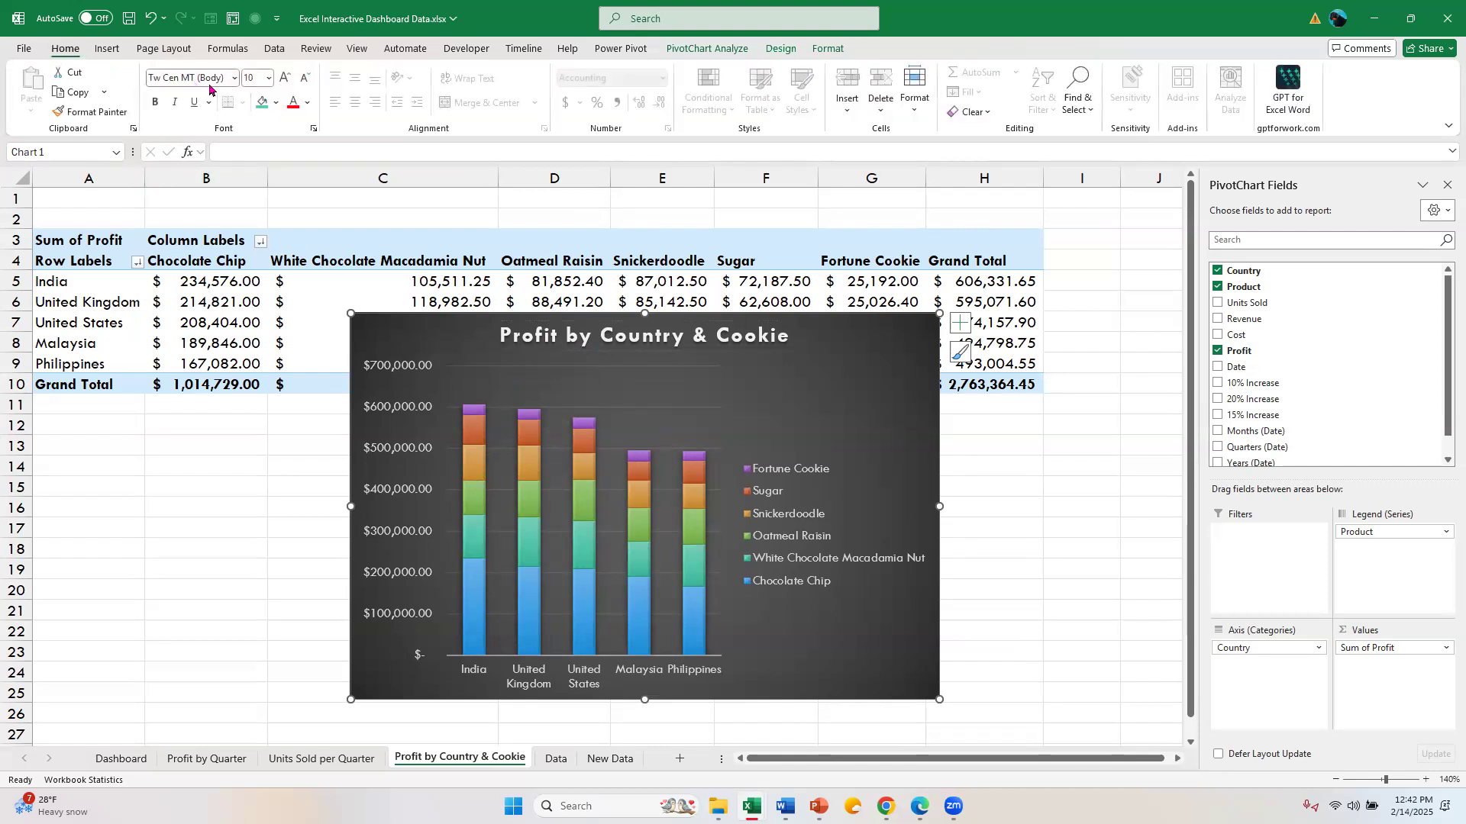
left_click(211, 79)
type("Georgia")
key("Return")
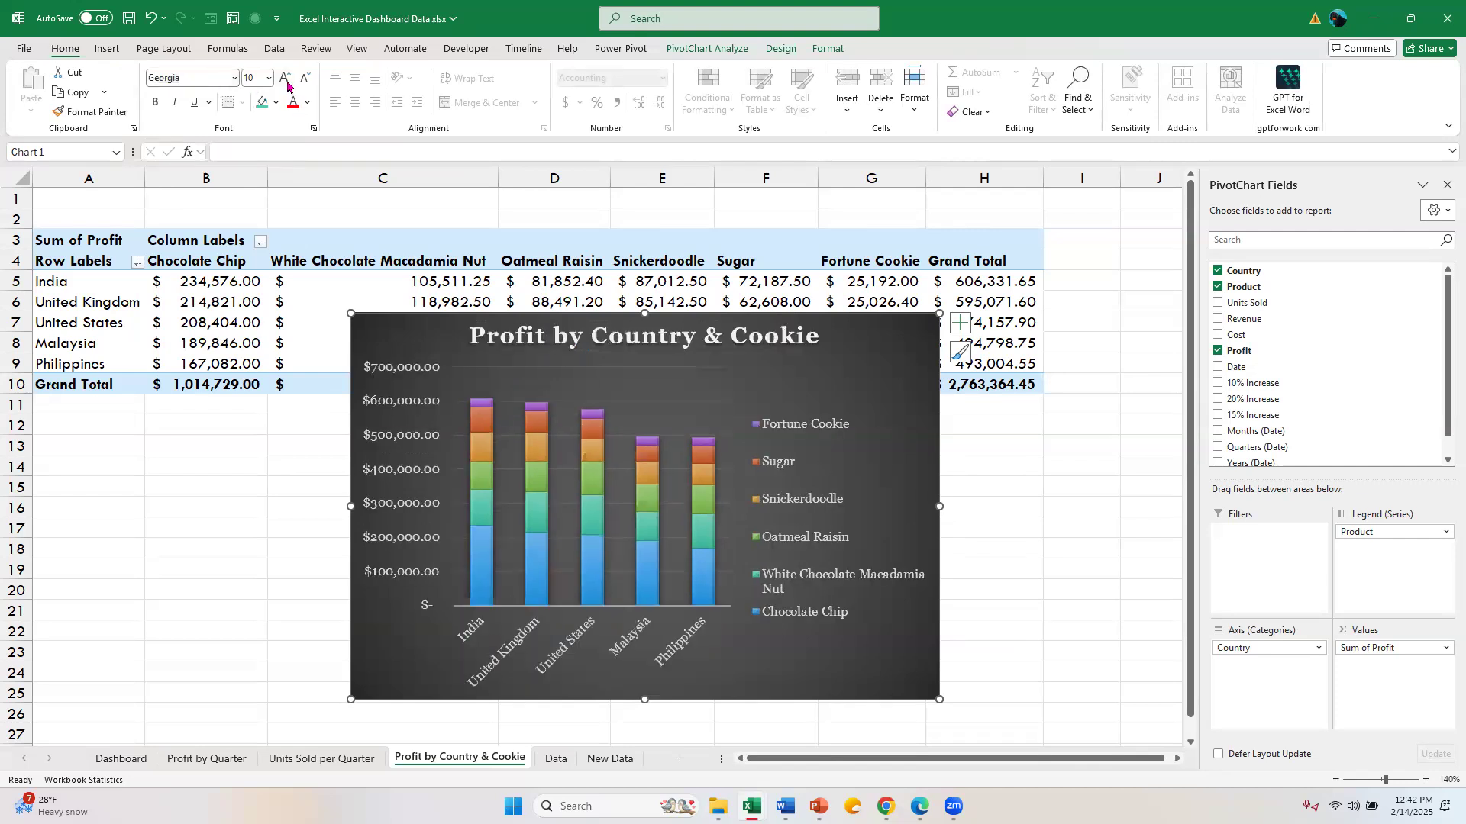
left_click(287, 84)
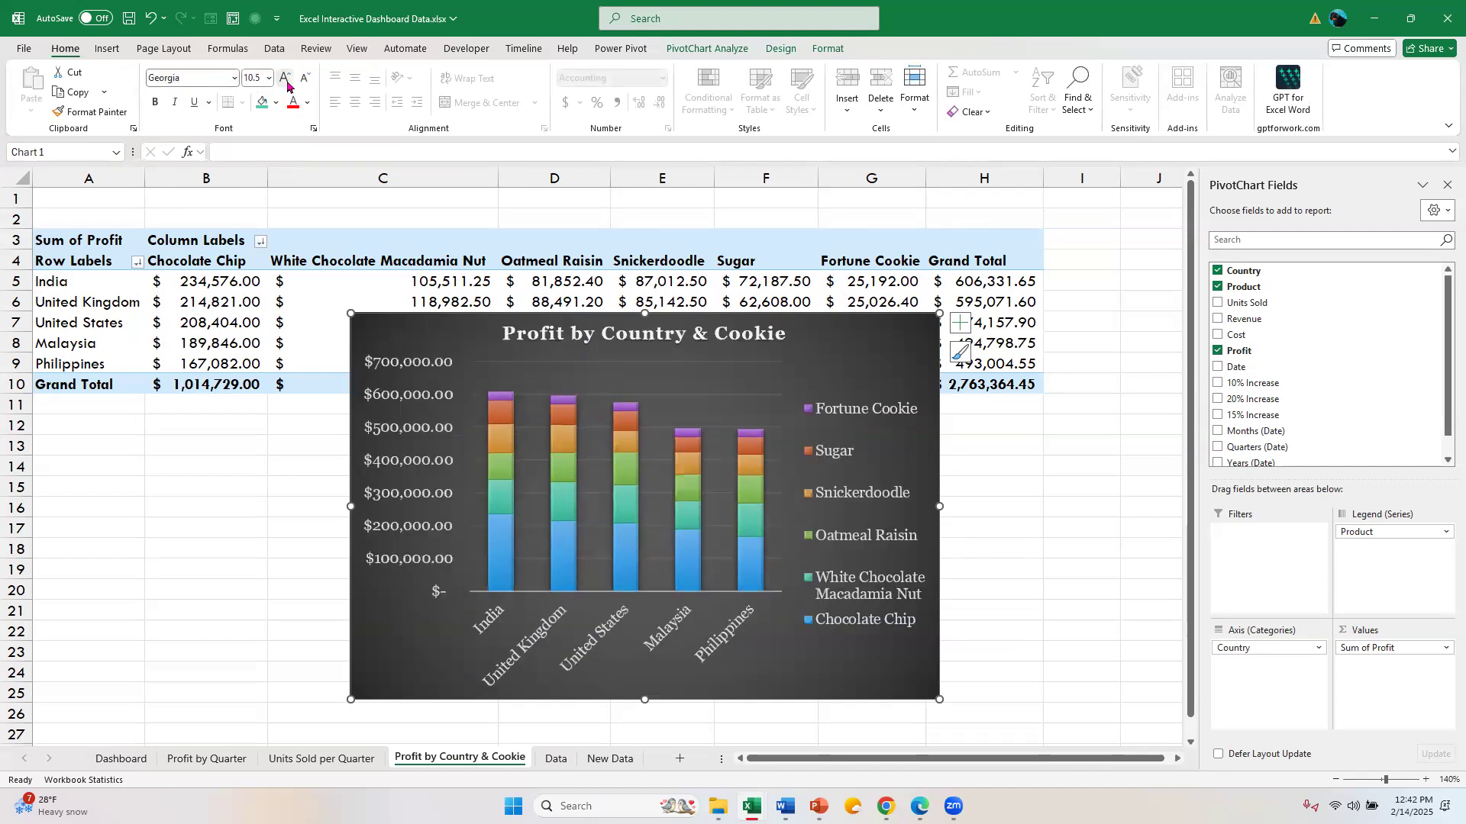
left_click(287, 84)
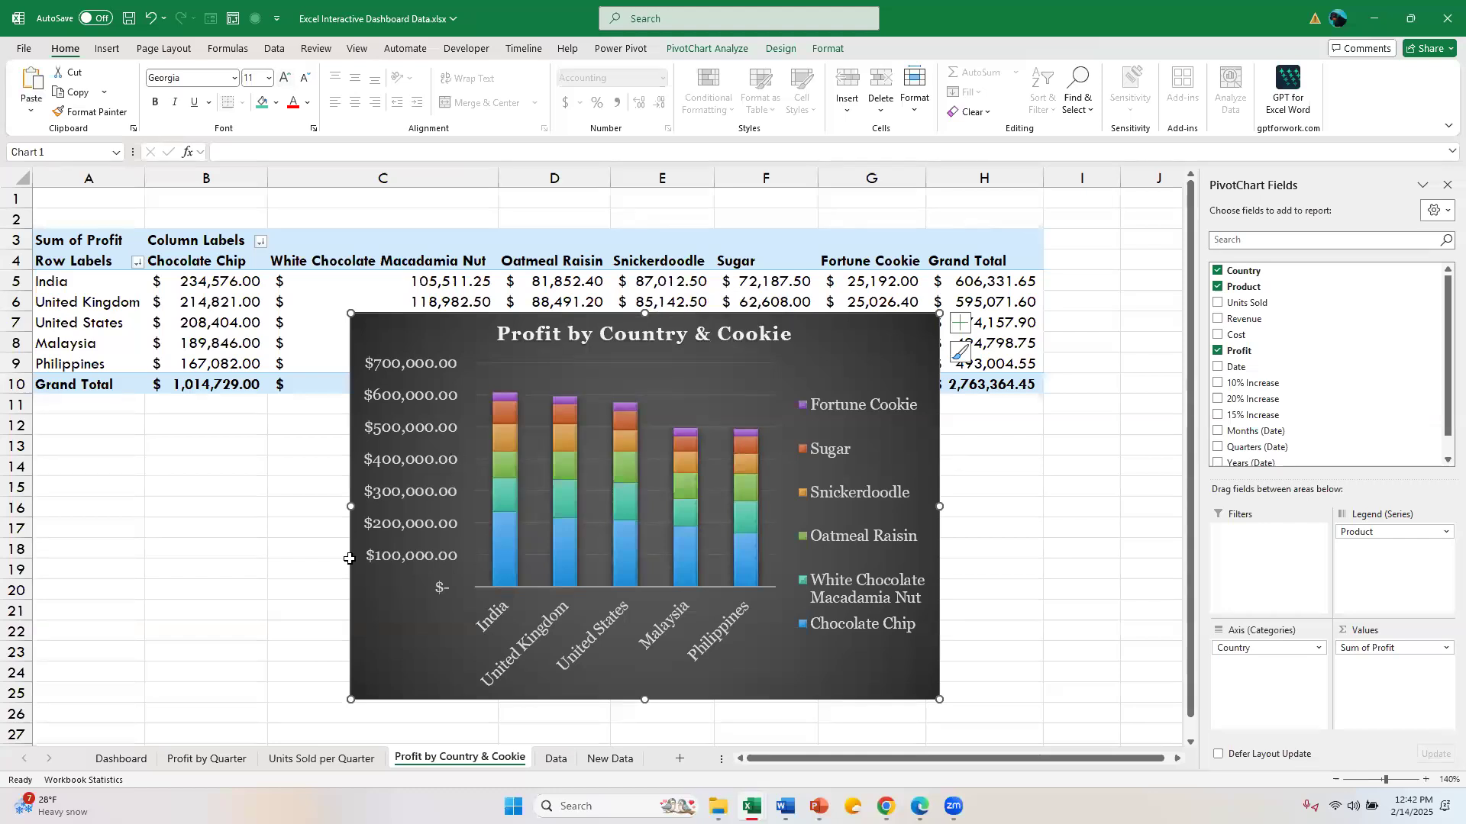
Copy the Profit by Country & Cookie chart to the Dashboard sheet at cell S6, beside the Units Sold per Quarter chart.
left_click(120, 759)
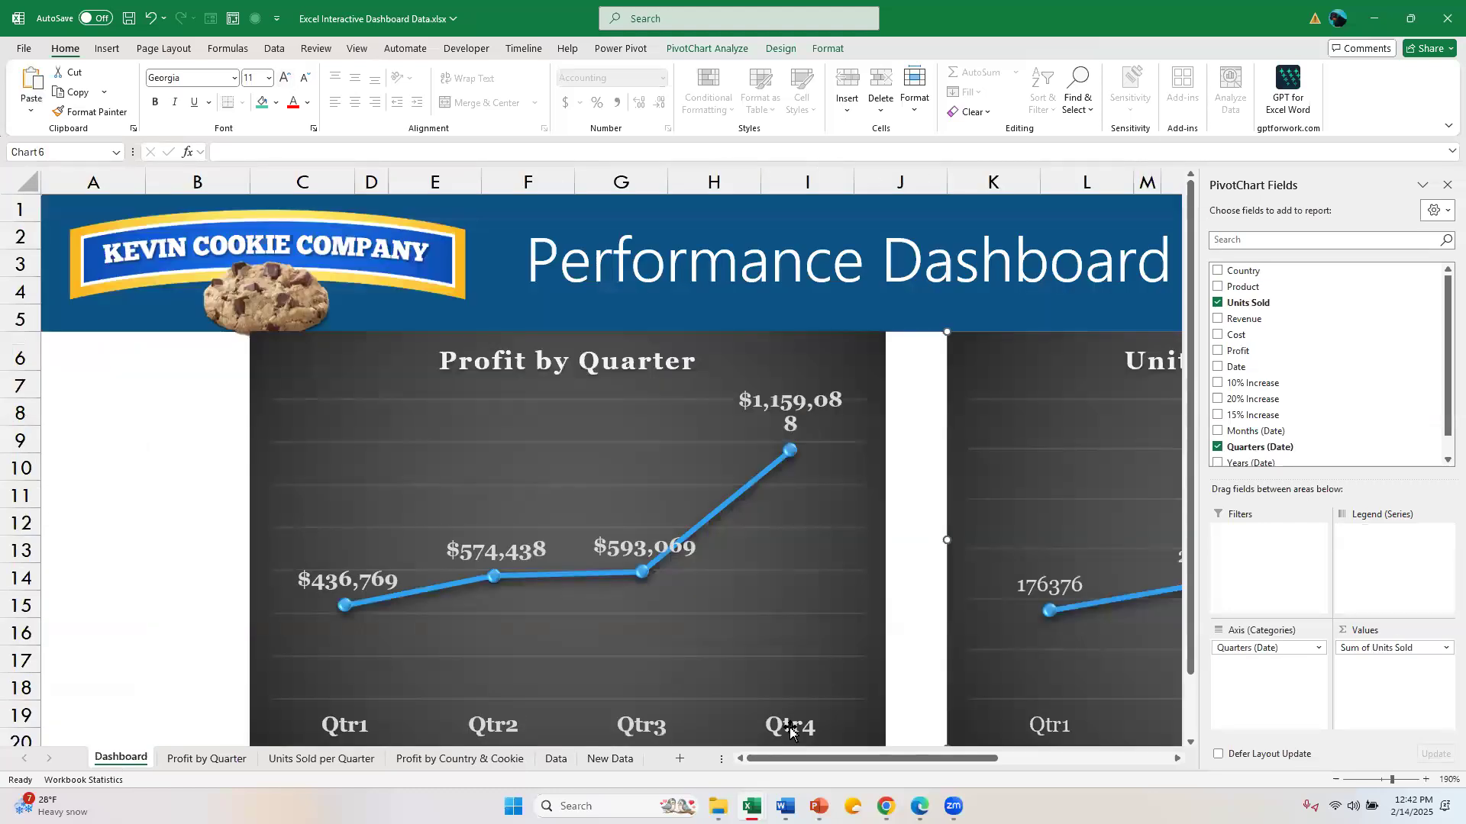
left_click(1445, 189)
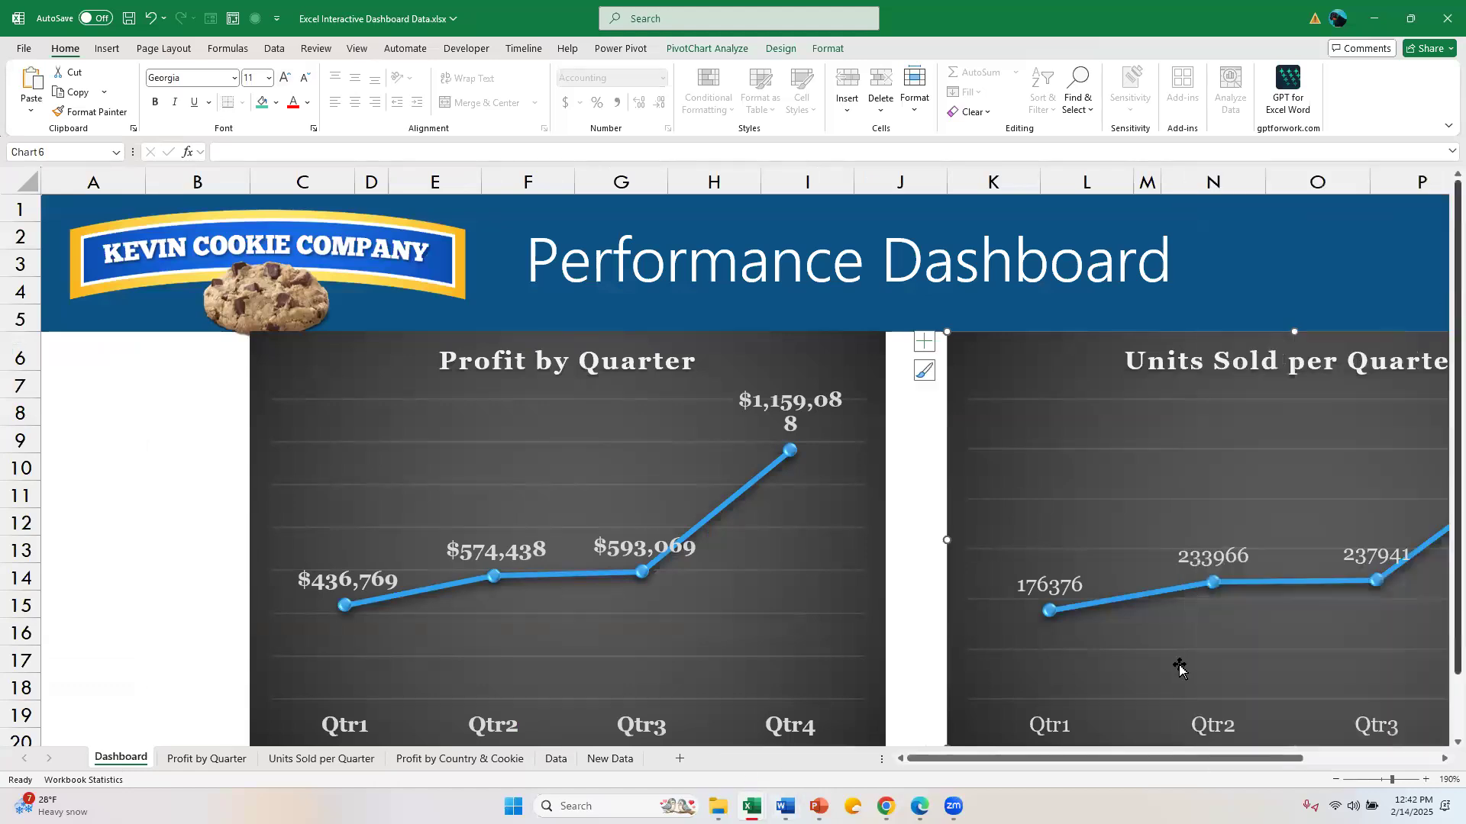
left_click(1334, 781)
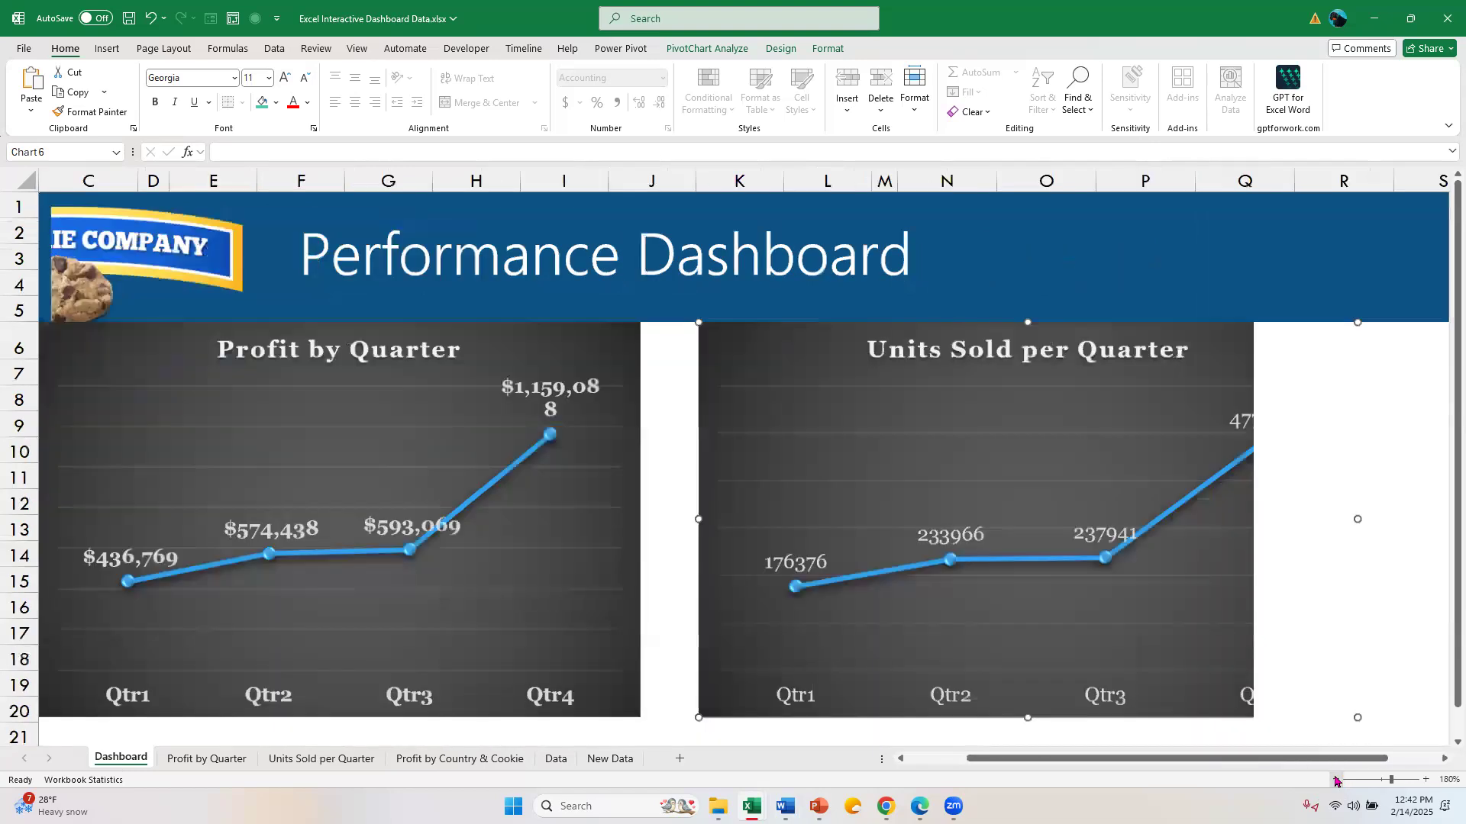
left_click(1335, 781)
left_click(1334, 780)
left_click(1335, 780)
left_click(1334, 780)
left_click(1334, 780)
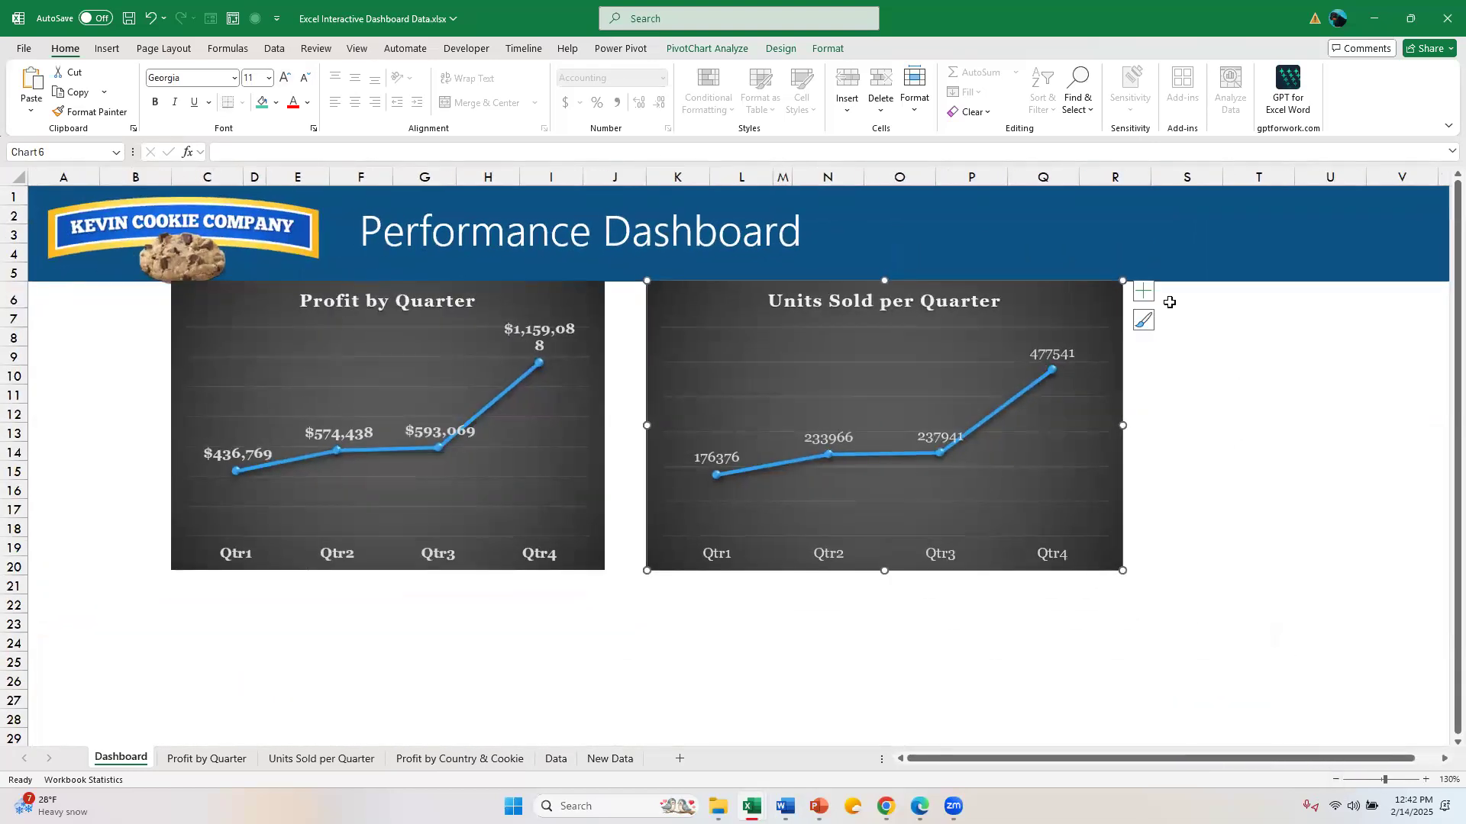
left_click(1221, 308)
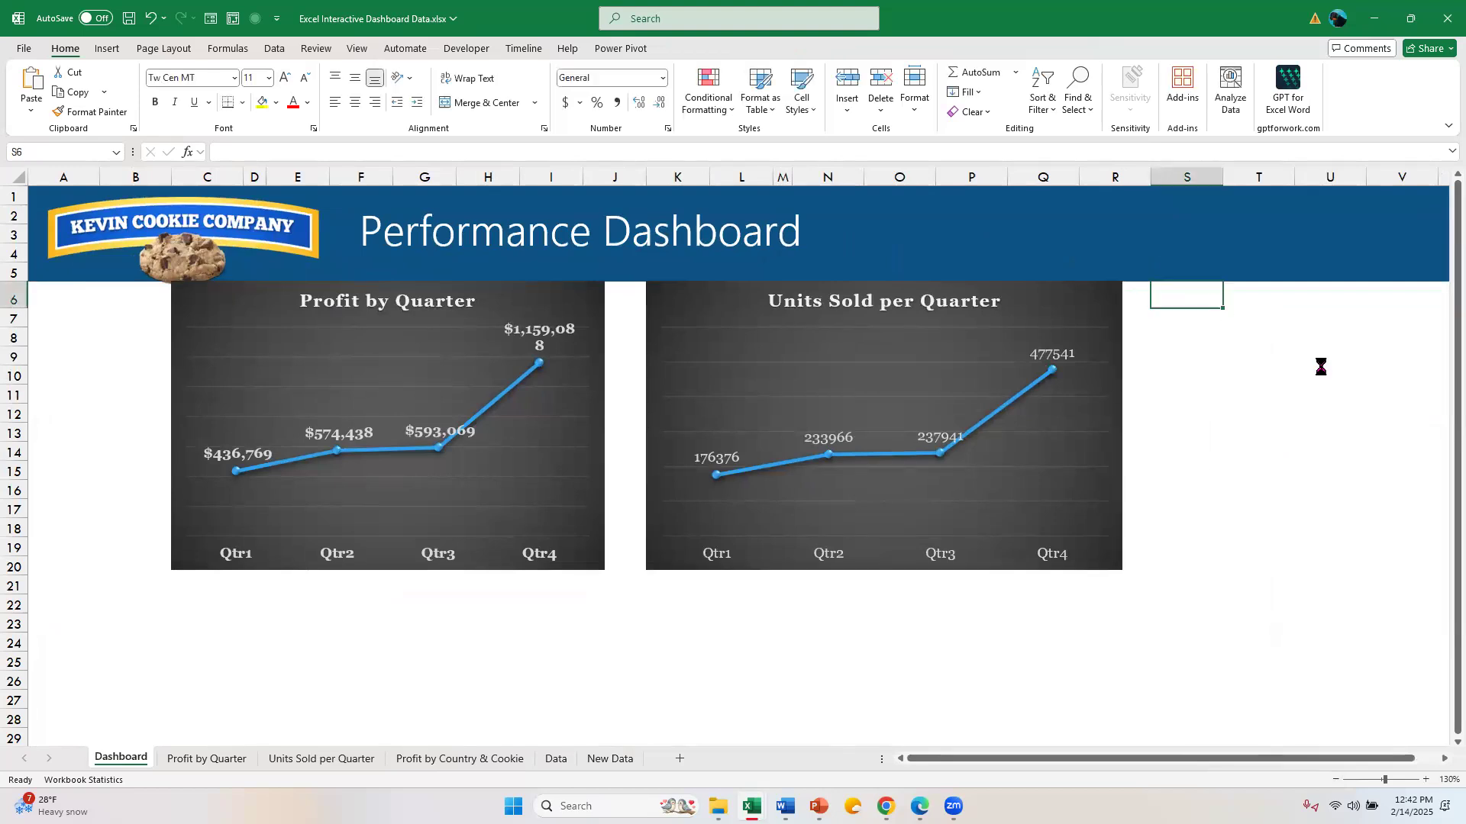
left_click(1327, 417)
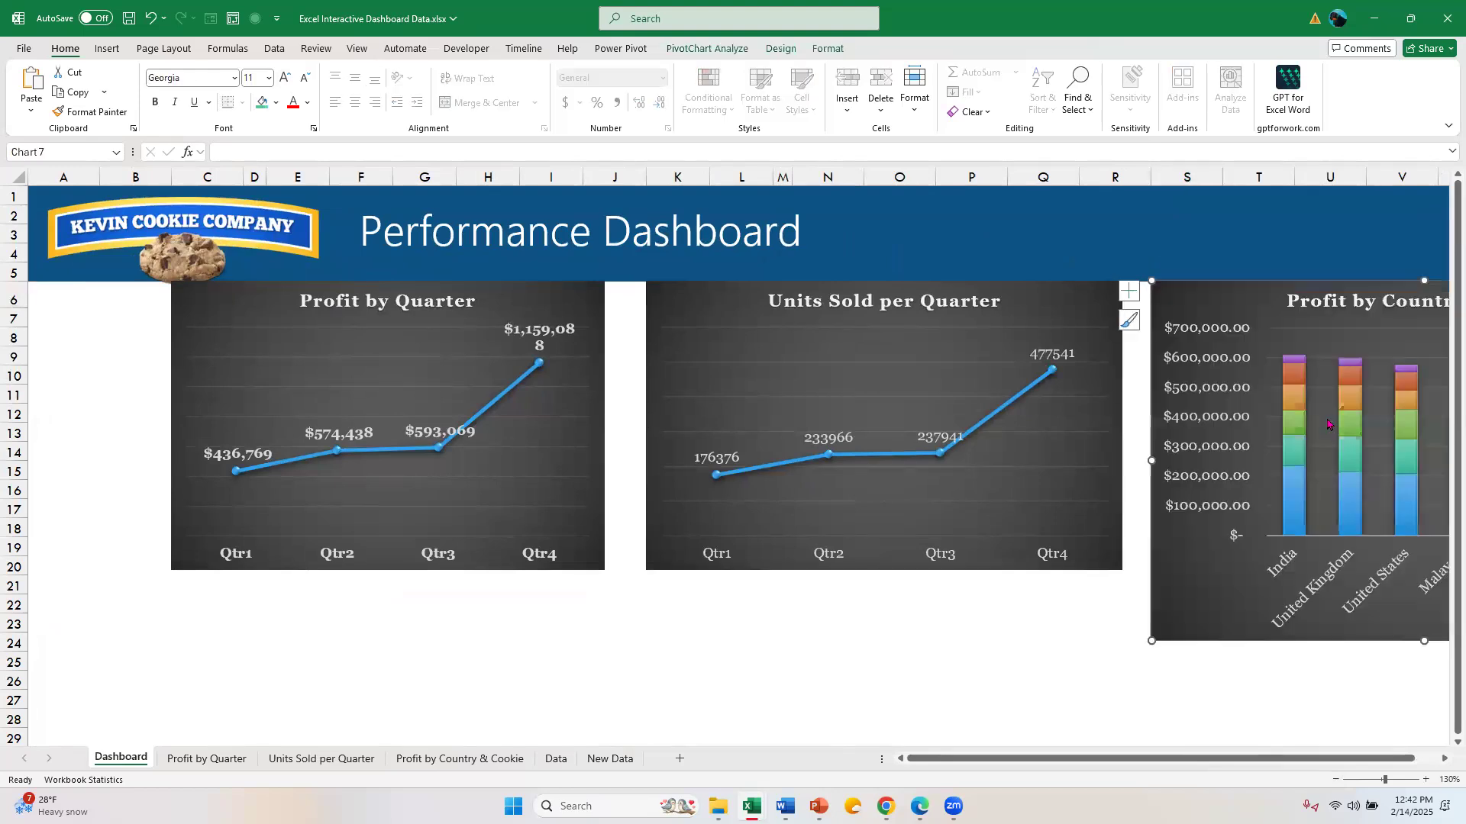
Select all three charts on the Dashboard together and set their height to 4" in the size properties.
left_click(1425, 780)
left_click(1425, 780)
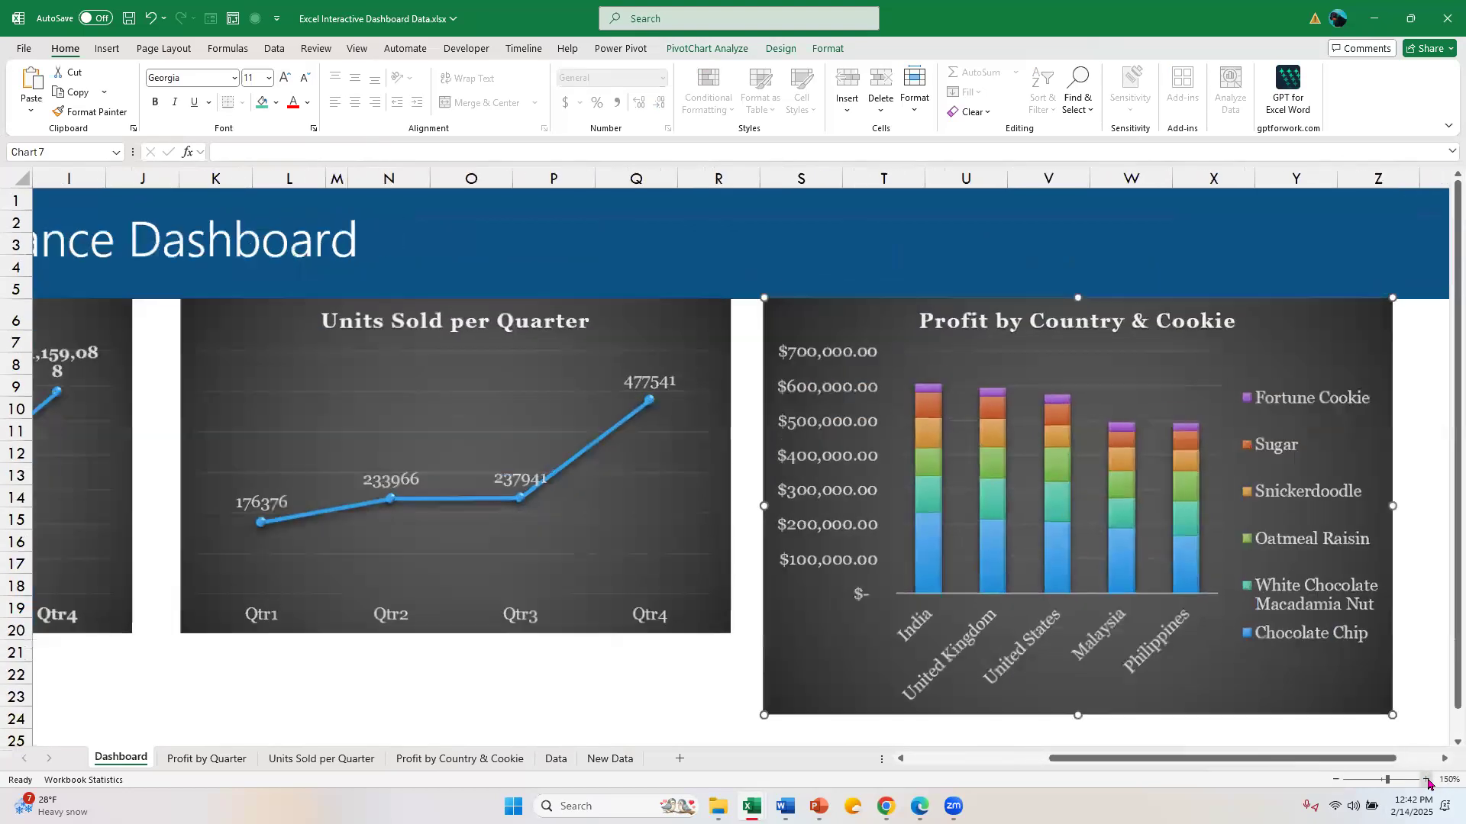
left_click(1335, 780)
left_click(1335, 780)
left_click(1334, 779)
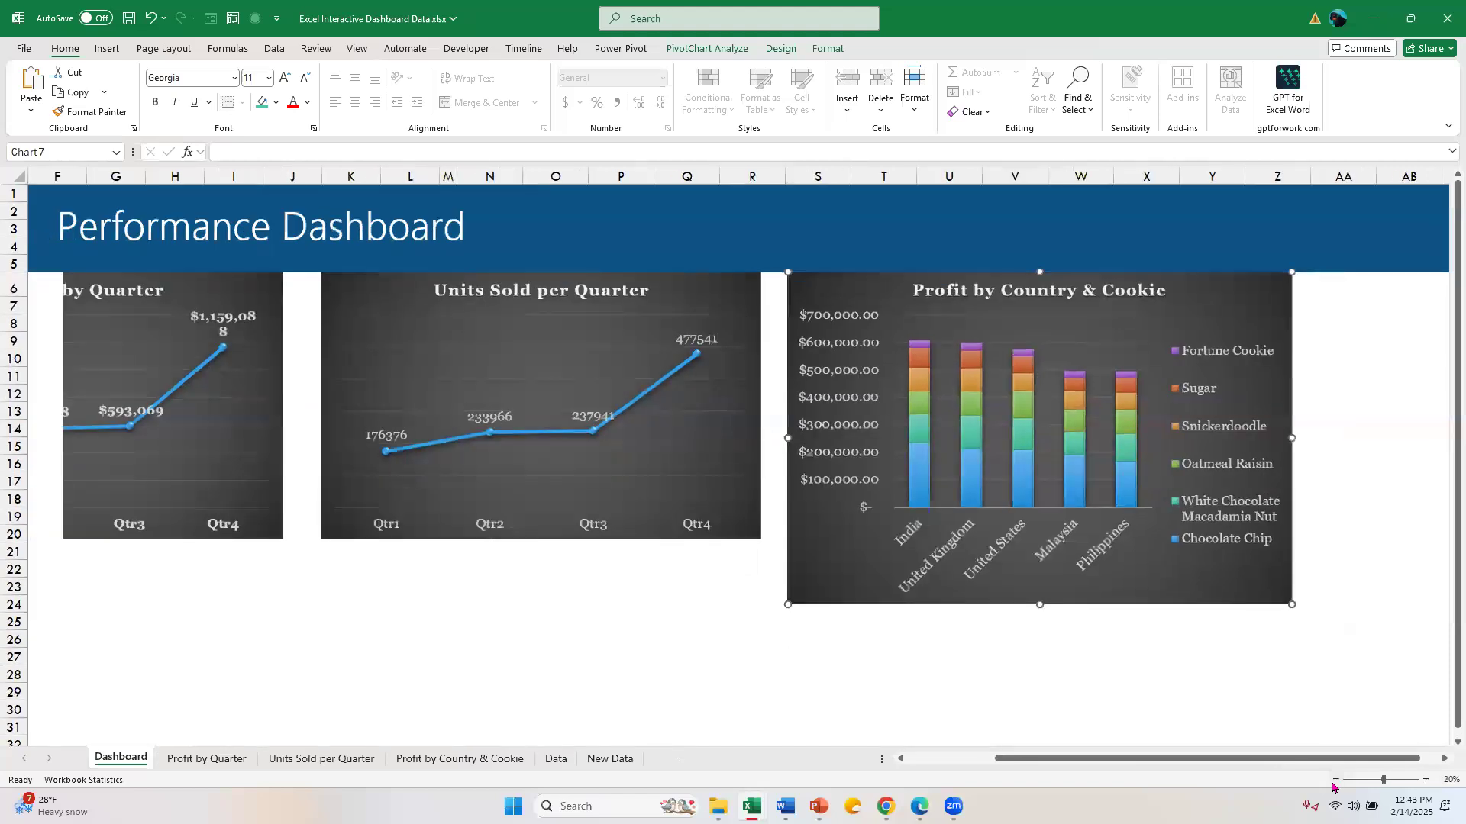
left_click(1335, 779)
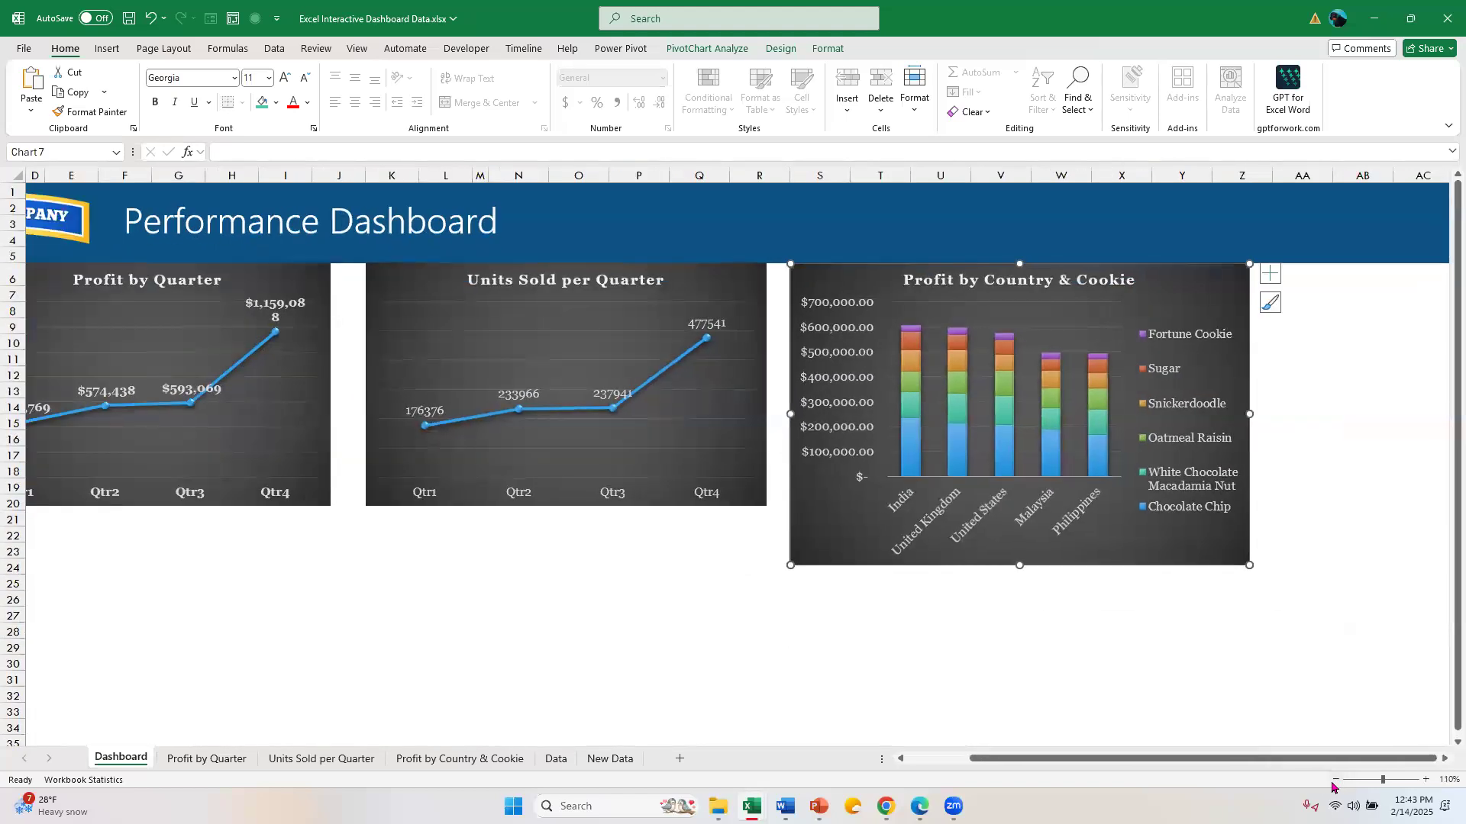
left_click(1334, 780)
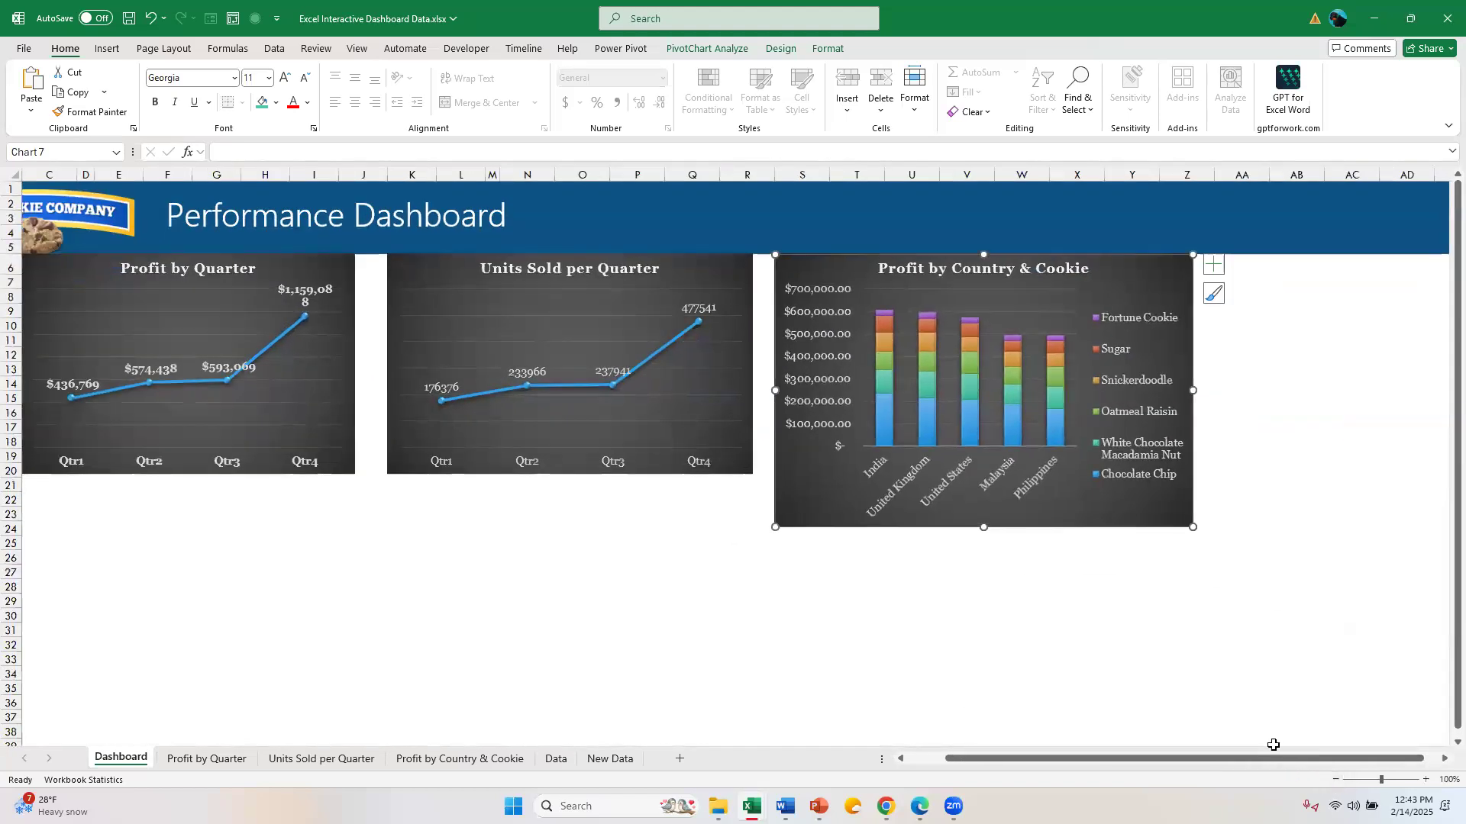
left_click_drag(1230, 766, 1190, 765)
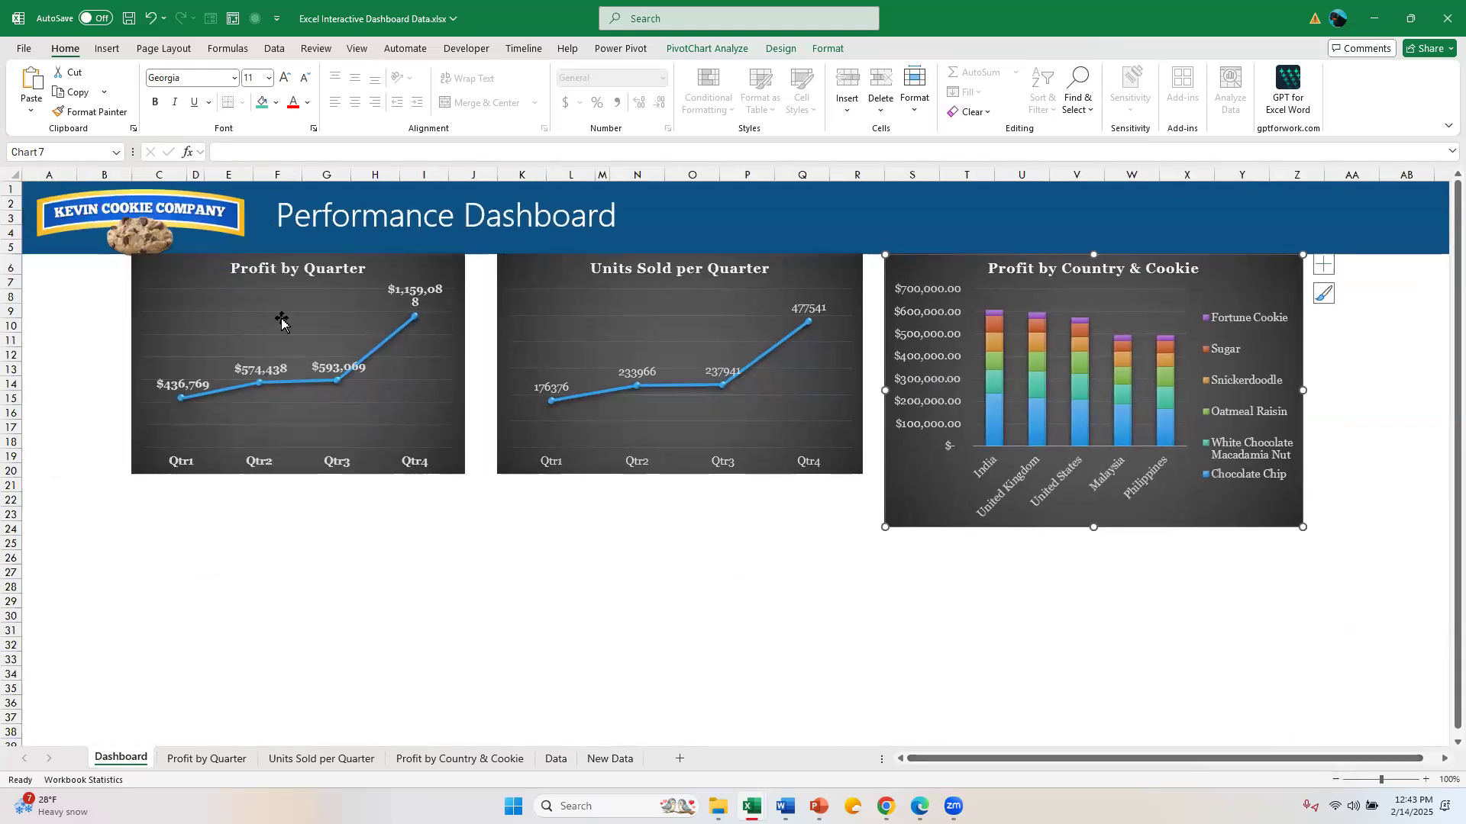
left_click(208, 321)
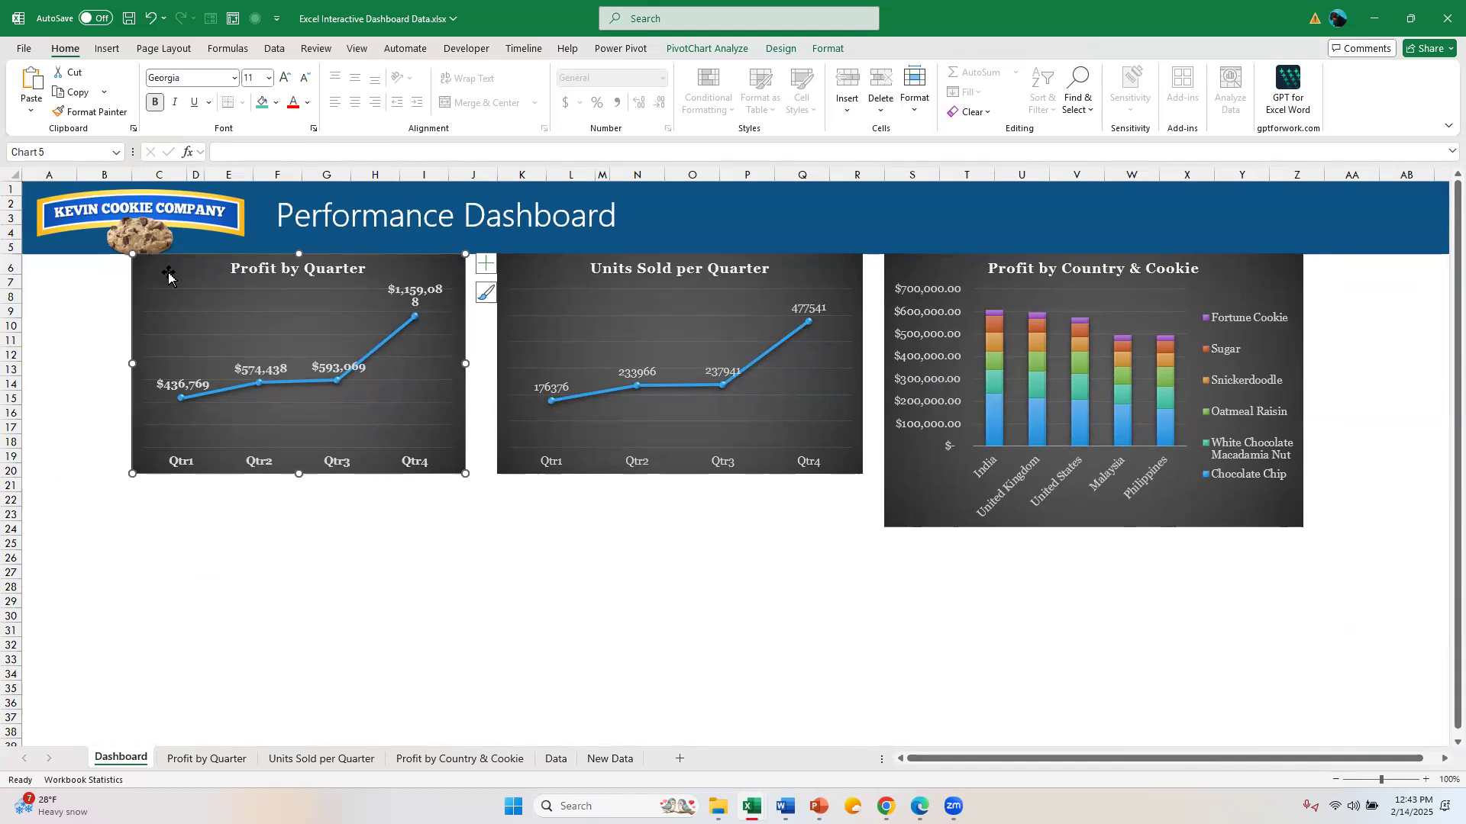
left_click(557, 280, "ctrl")
left_click(912, 282, "ctrl")
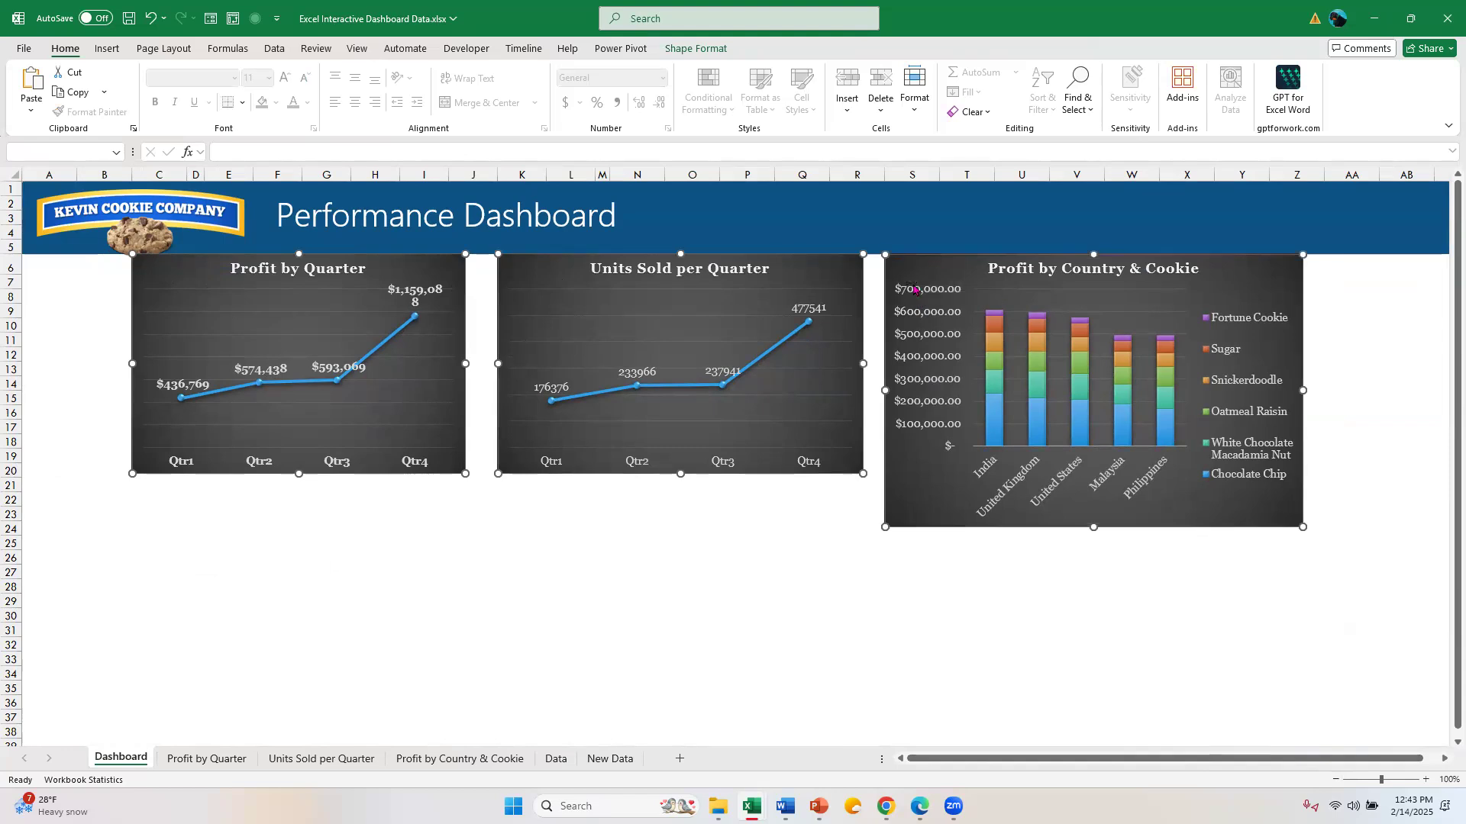
right_click(913, 284)
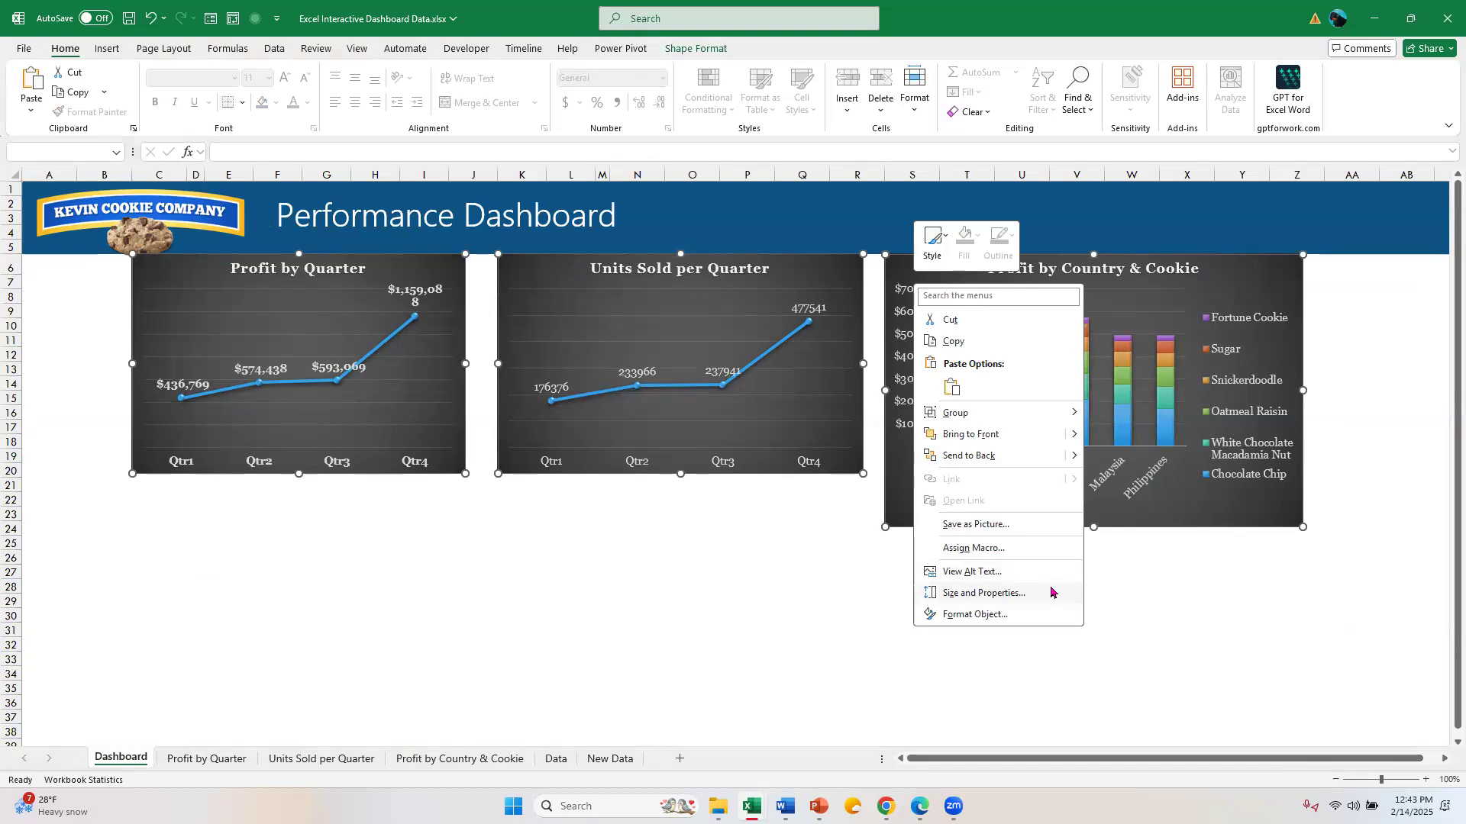
left_click(1051, 592)
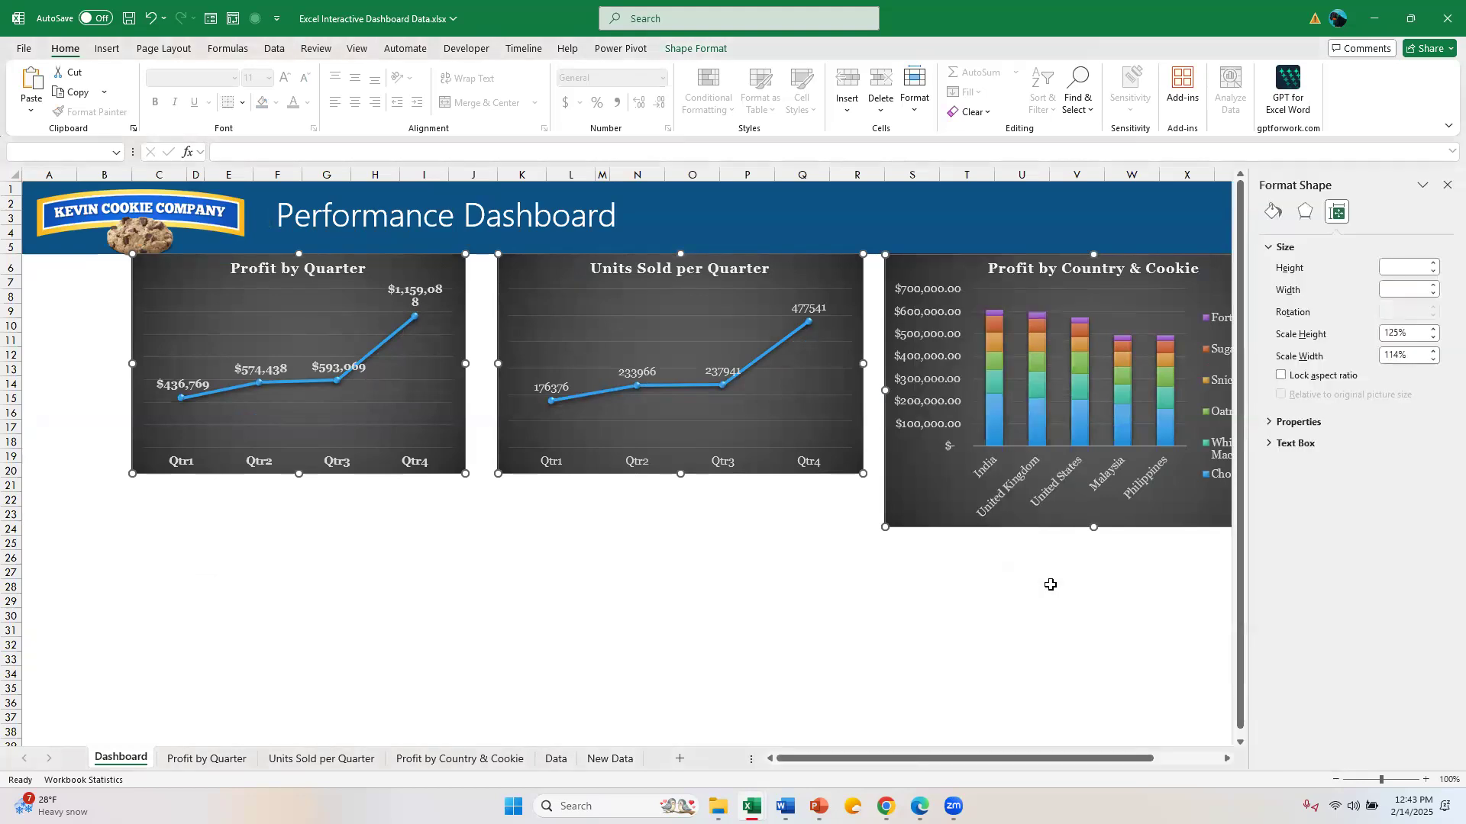
left_click(1398, 265)
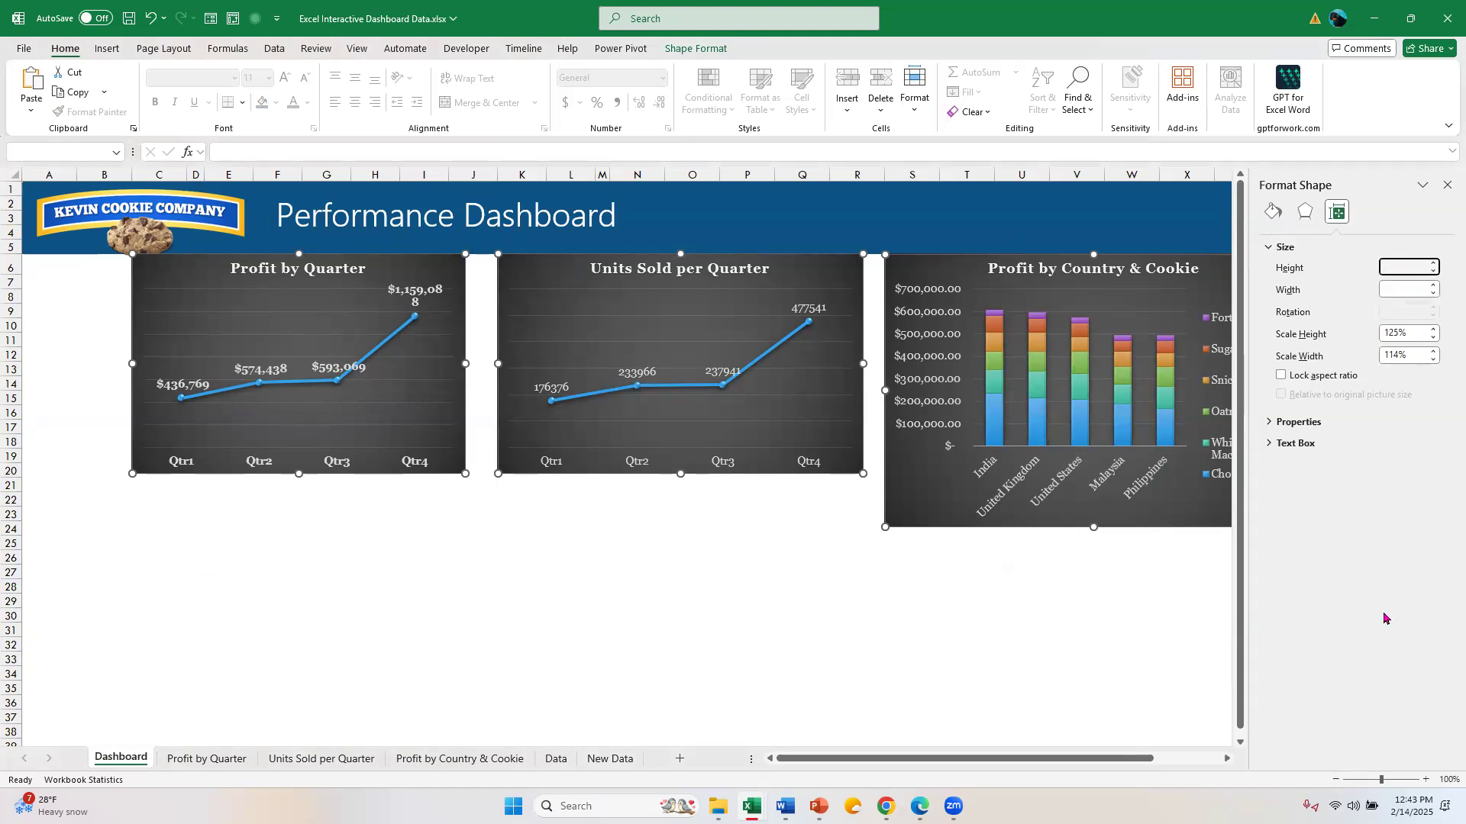
type("4")
left_click(1404, 297)
type("5")
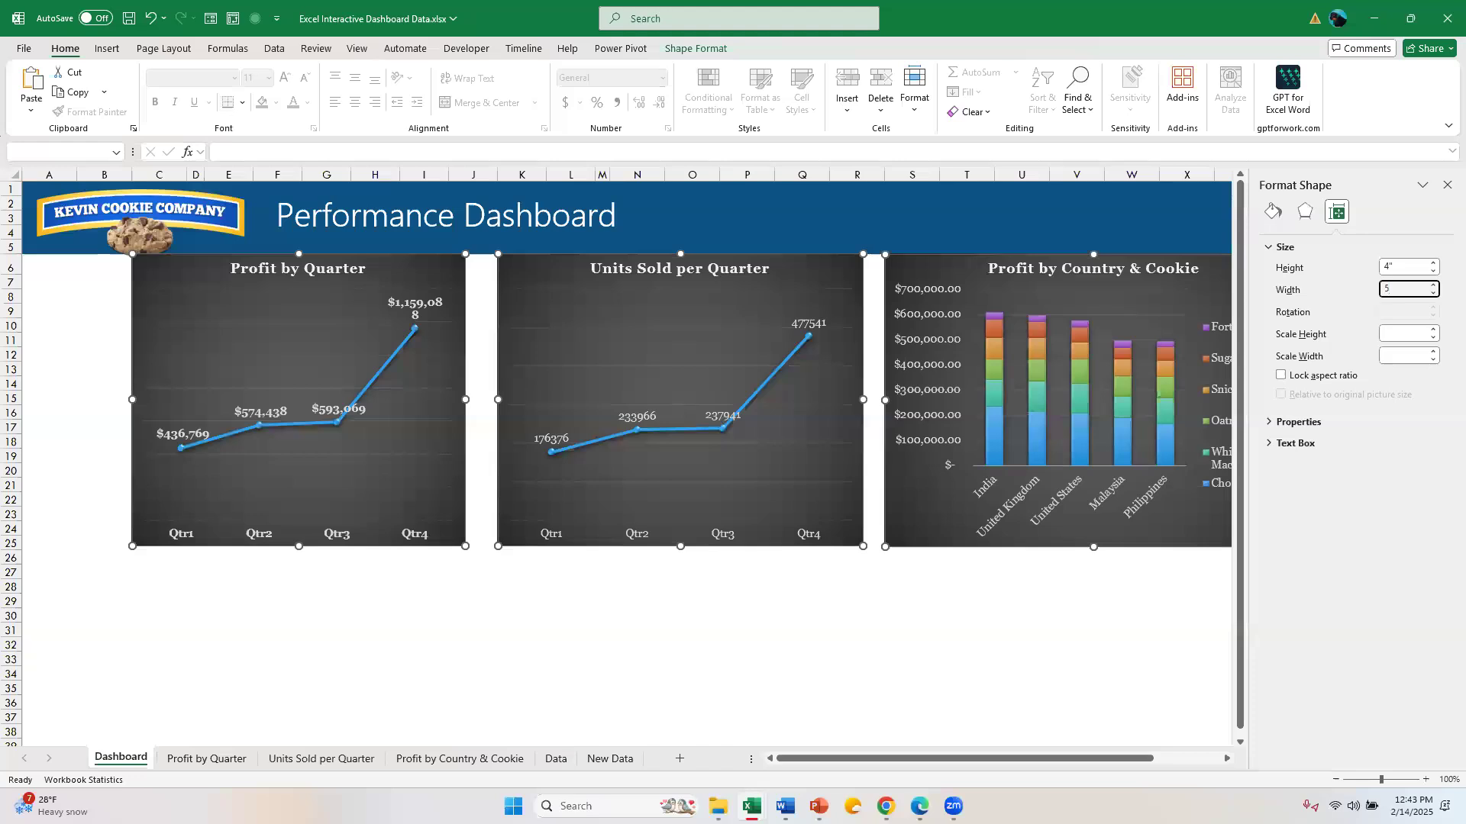
key("BackSpace")
Lock the aspect ratio of the three selected charts and set their width to 6".
left_click(1282, 375)
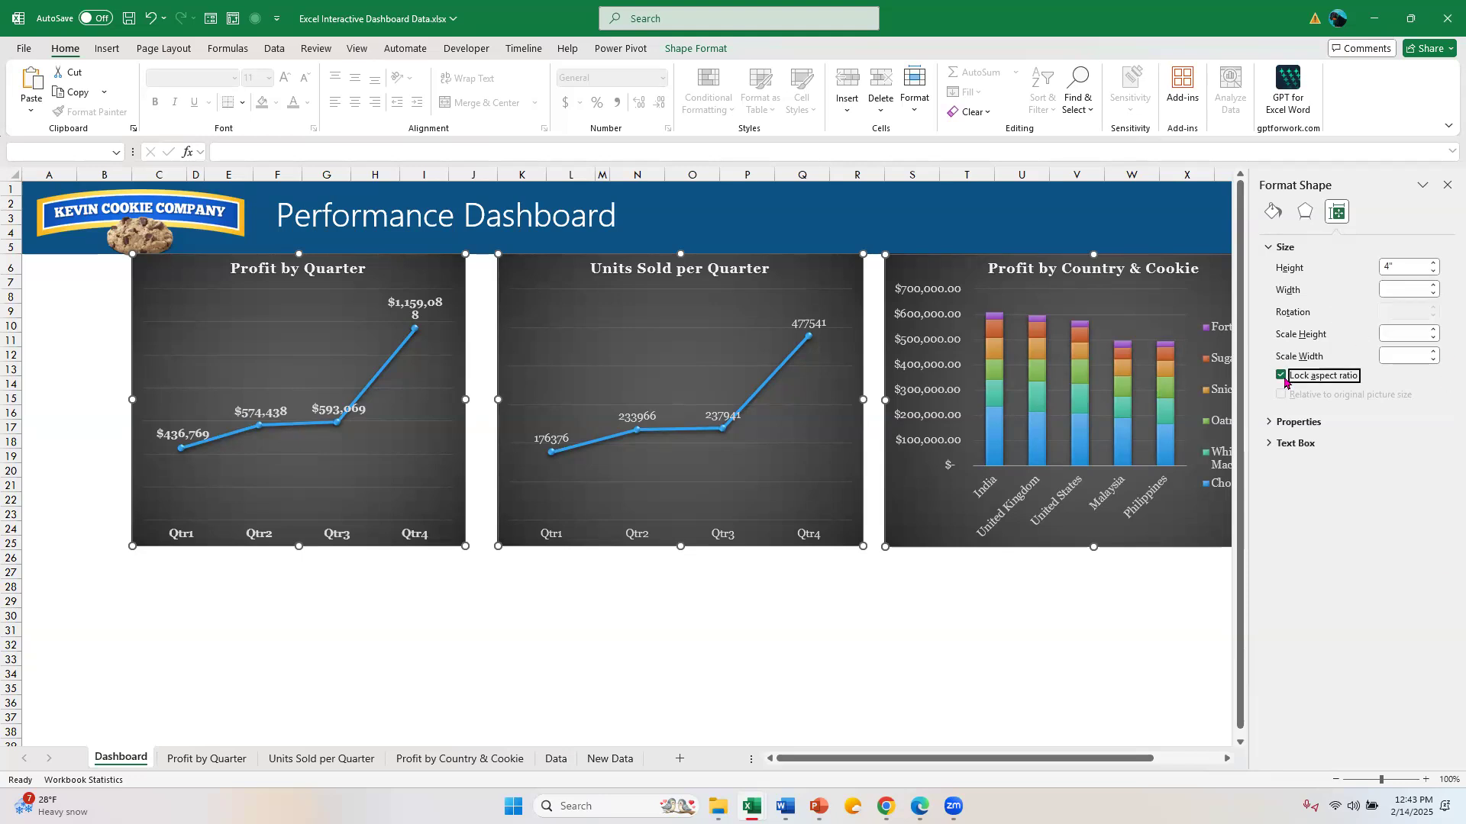
left_click(1403, 263)
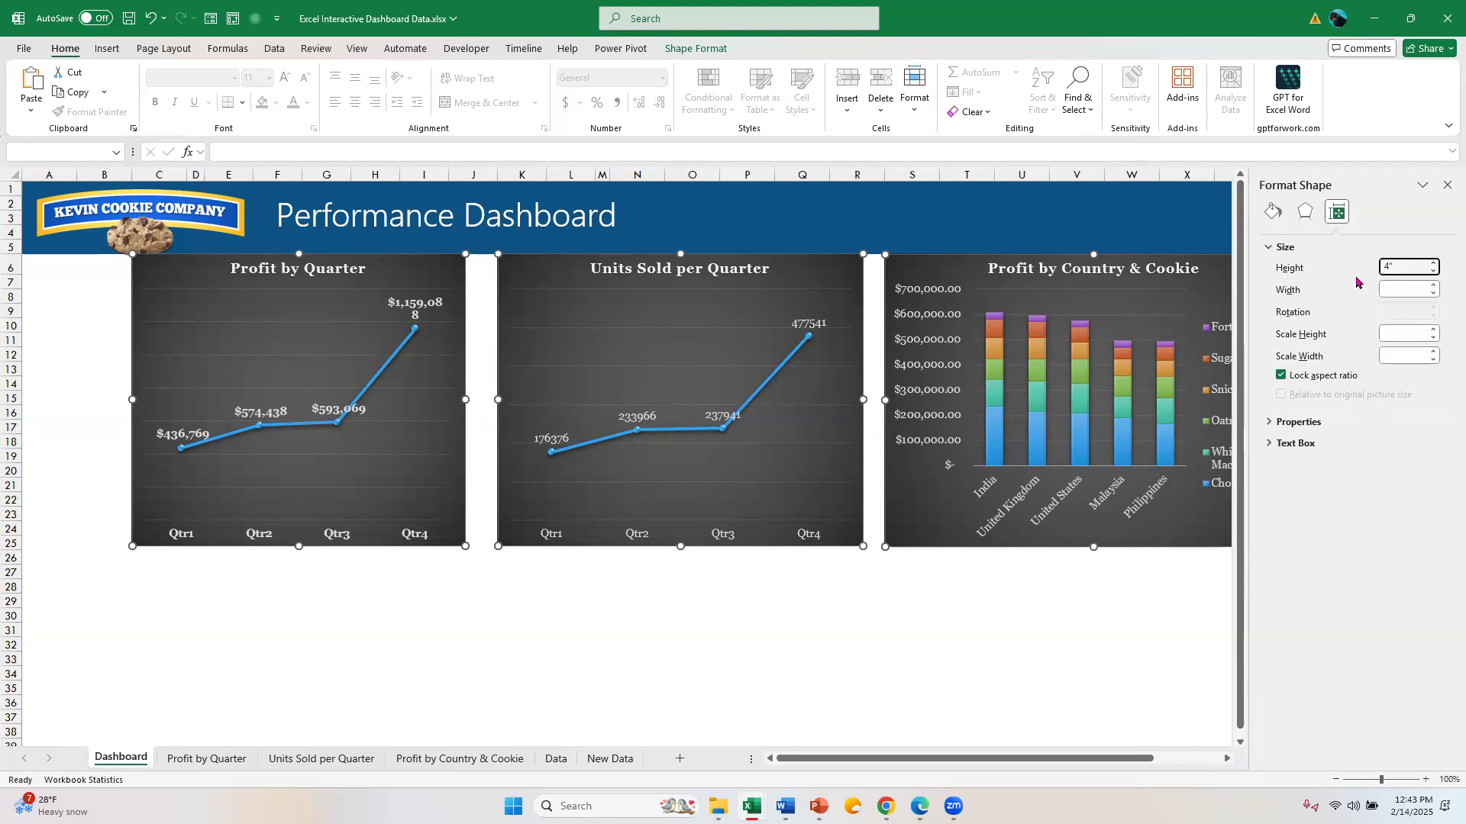
left_click(1401, 289)
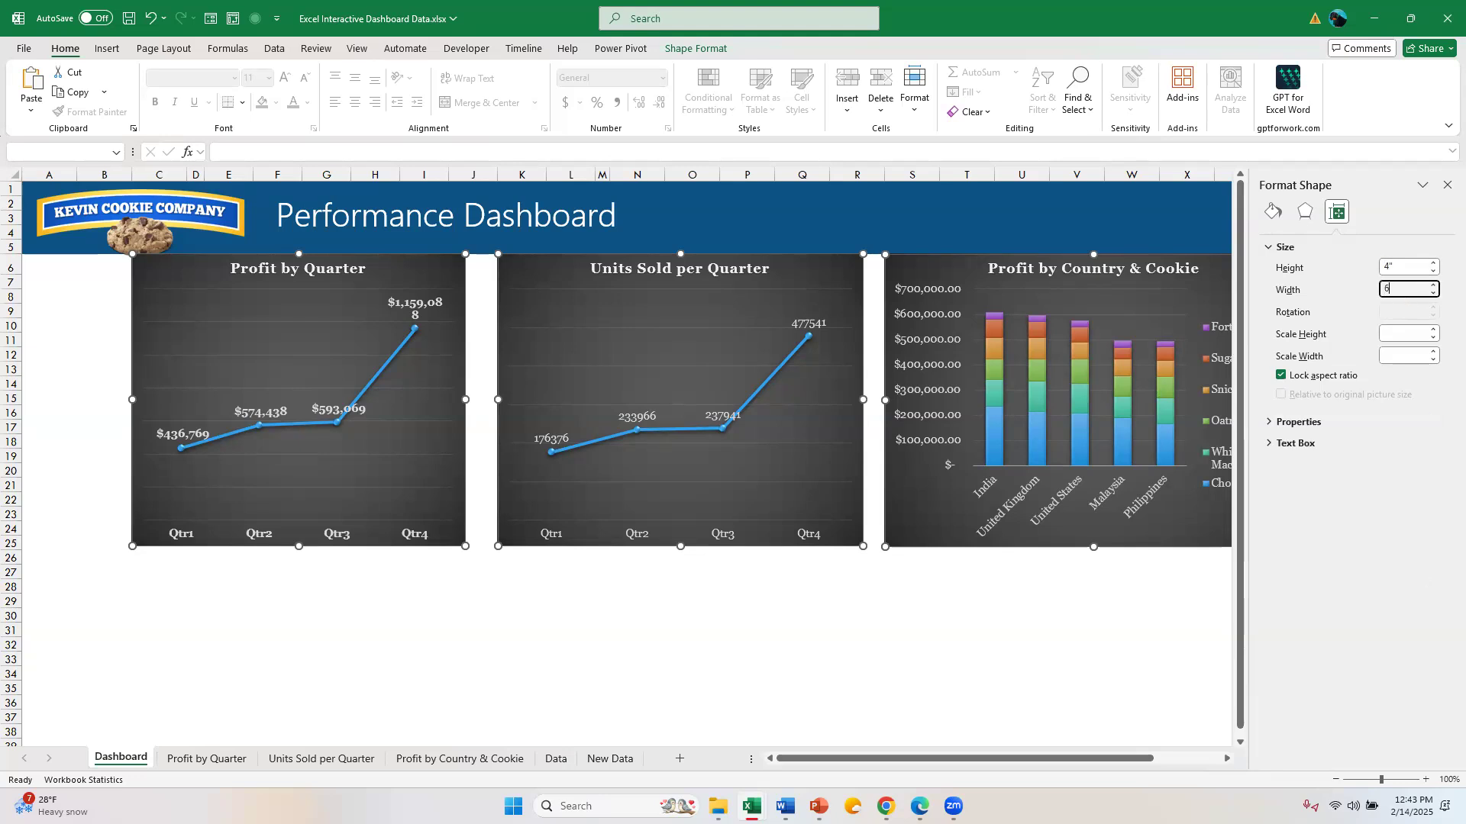
key("Return")
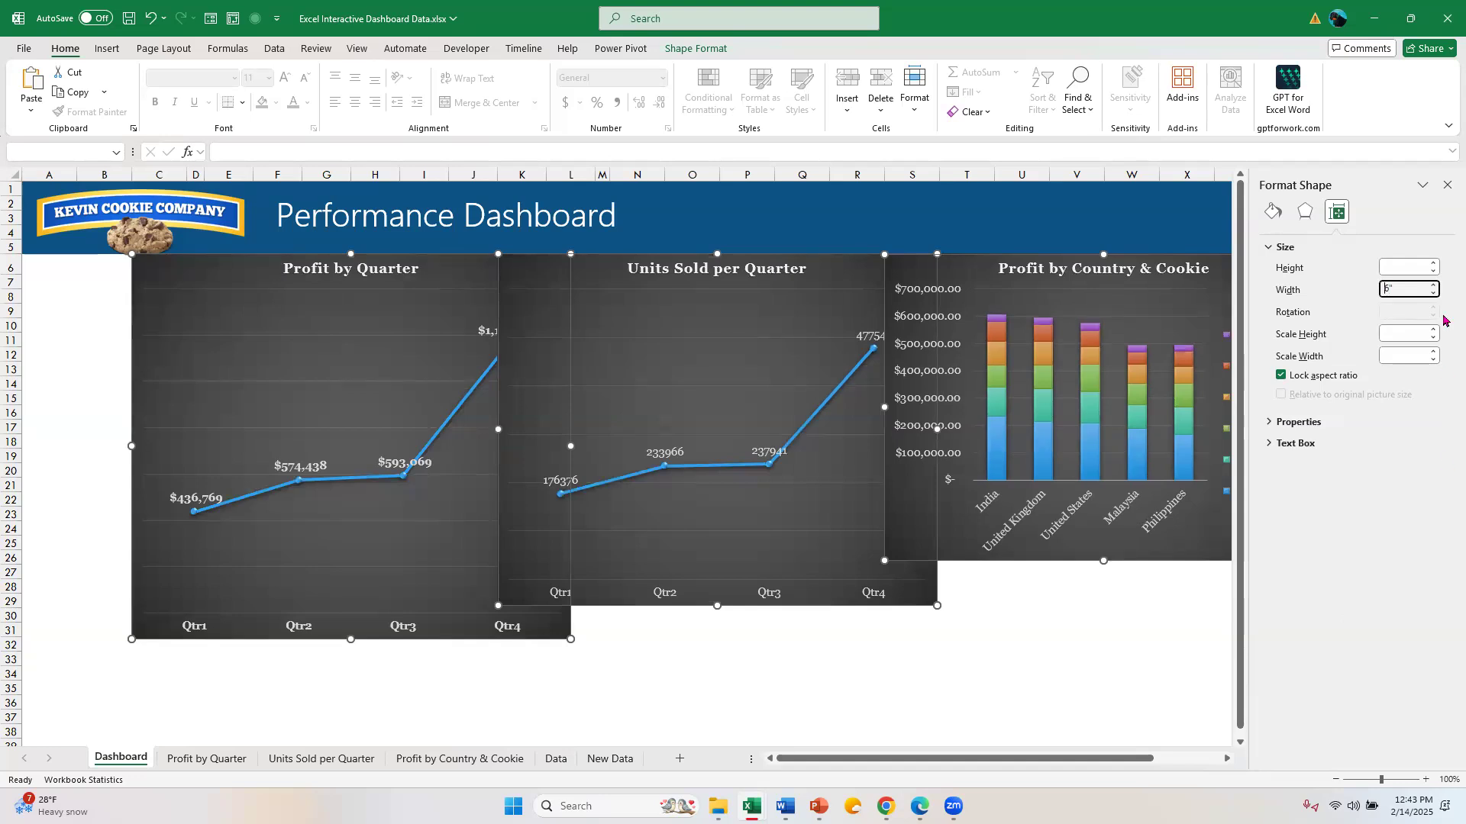
Set the height of the three selected charts to 5" and move them together so they start at column B.
left_click(1404, 271)
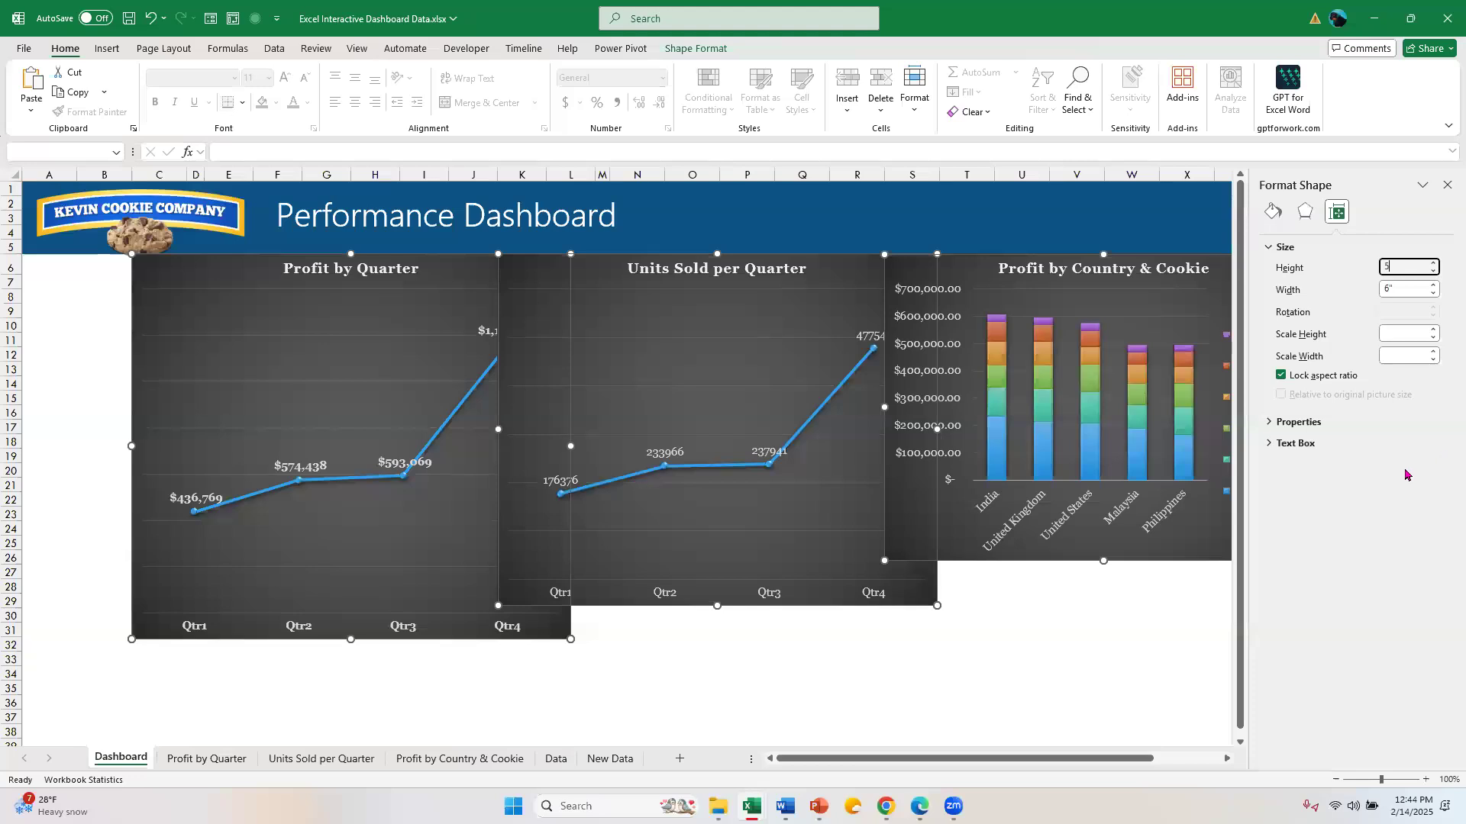
type("5")
key("Return")
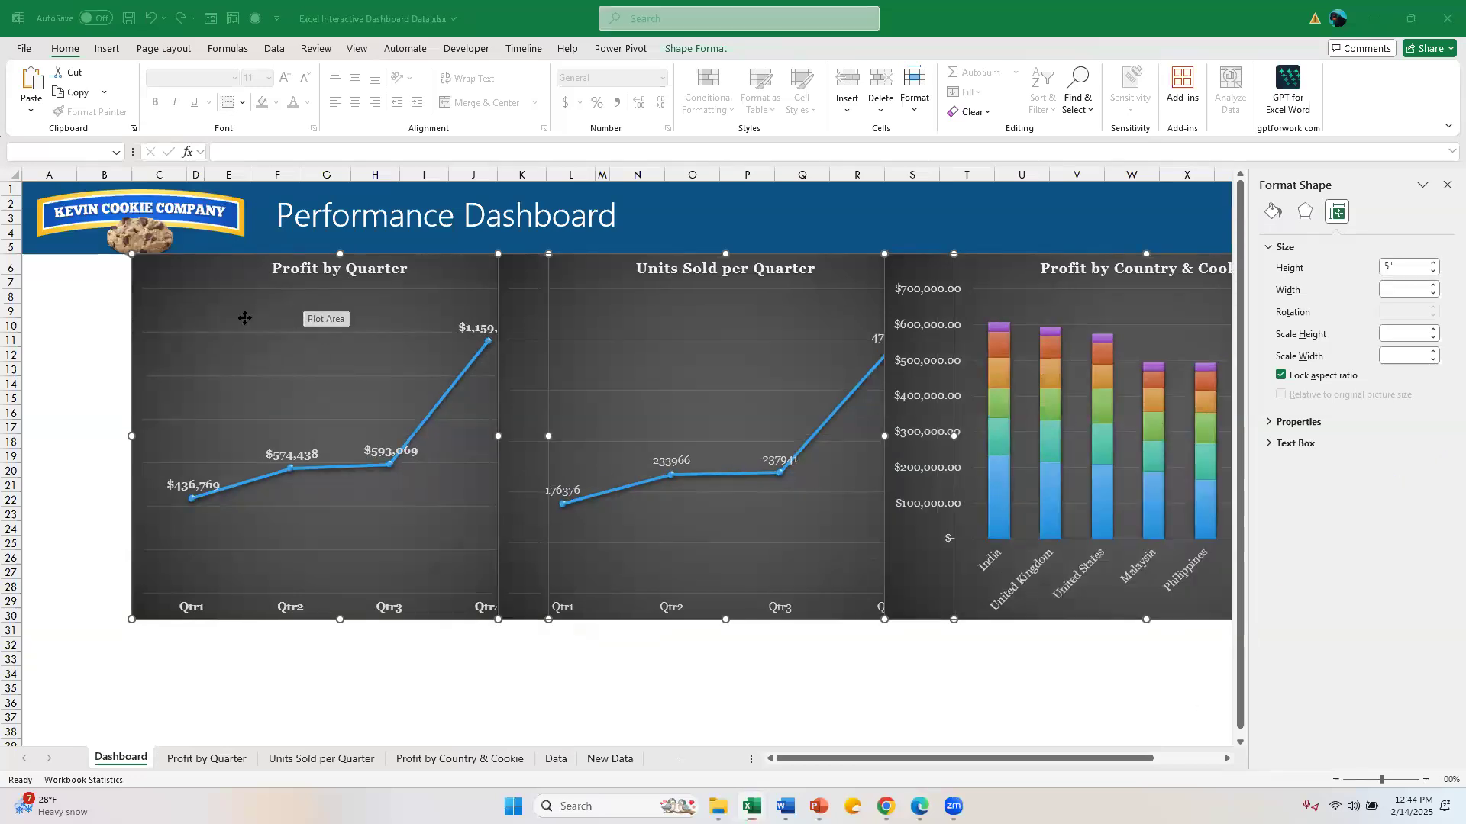
left_click_drag(220, 321, 183, 317)
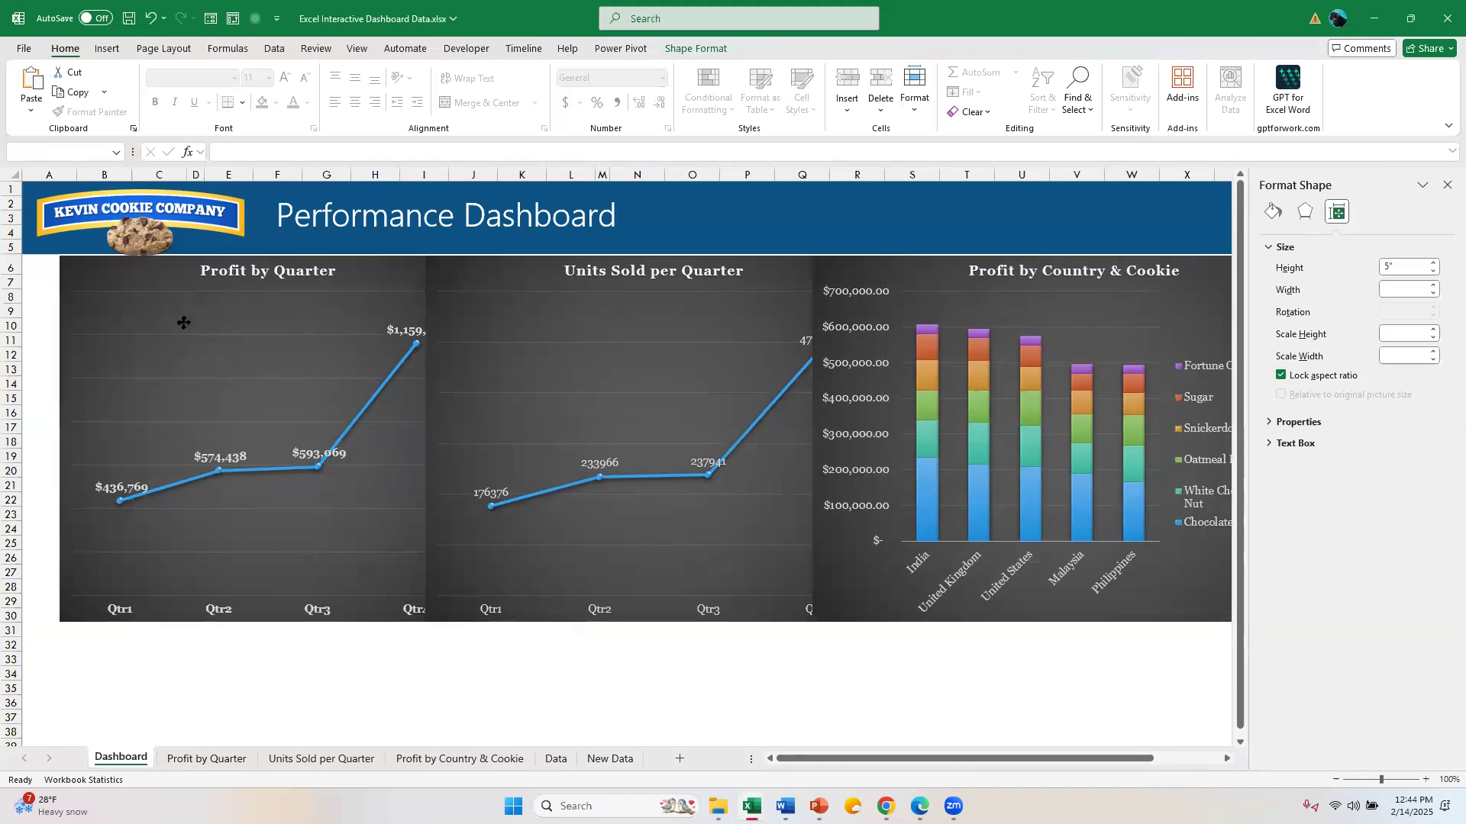
left_click(560, 672)
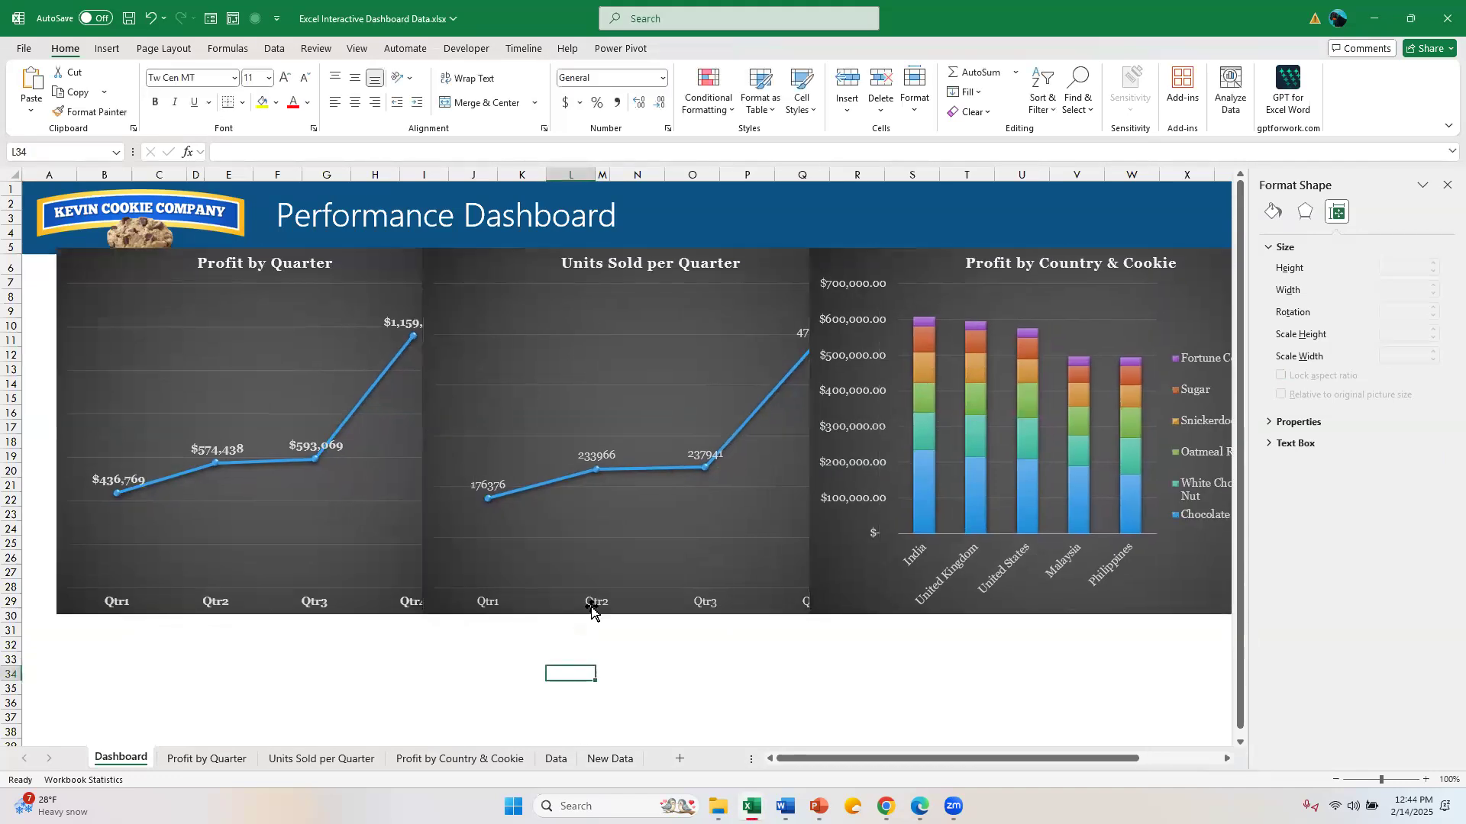
Separate the three charts into an evenly spaced row beneath the banner, with Units Sold starting at column K and Profit by Country & Cookie at column U.
left_click_drag(939, 271, 1145, 265)
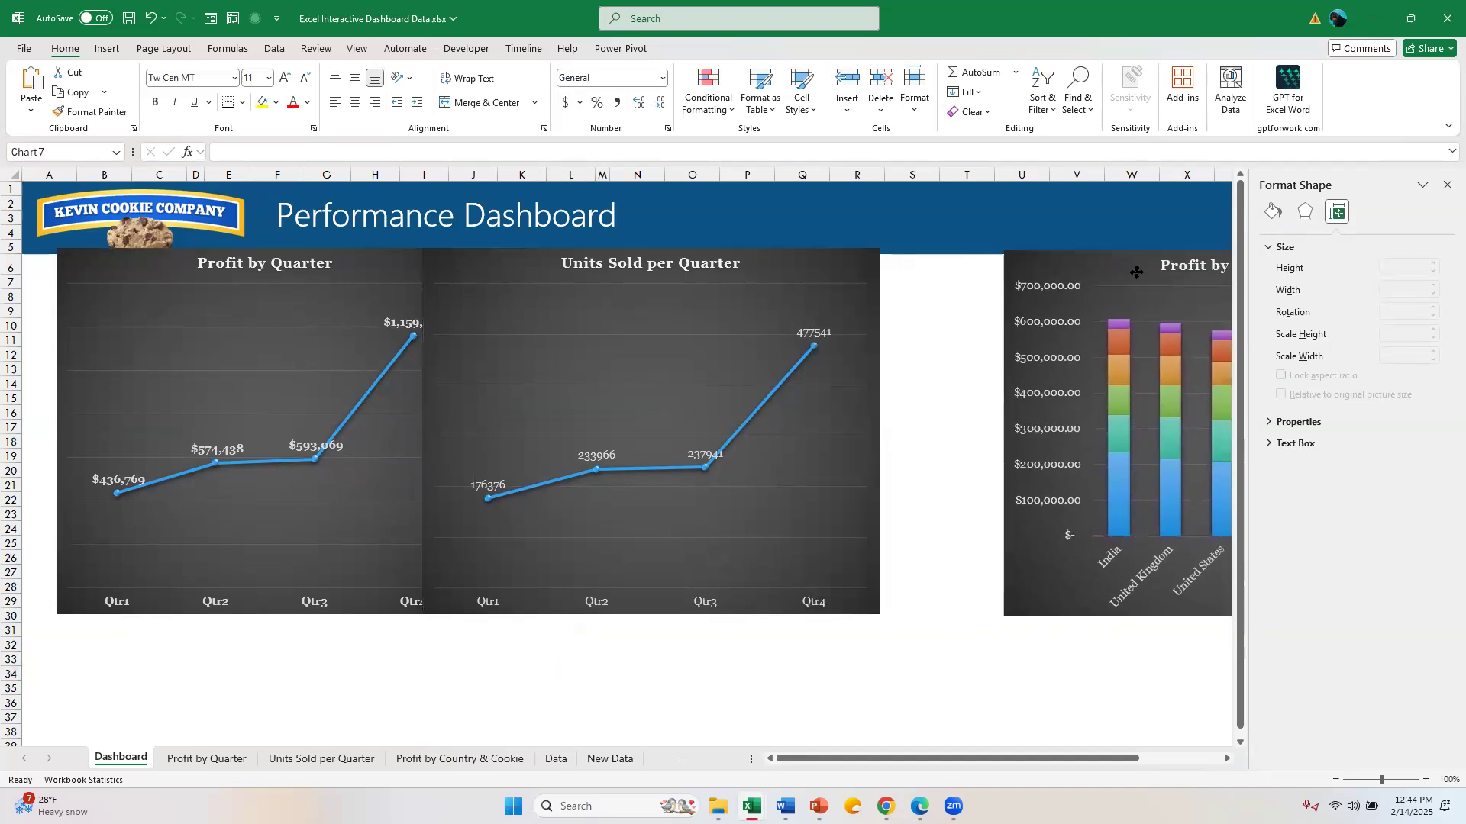
left_click_drag(501, 264, 586, 269)
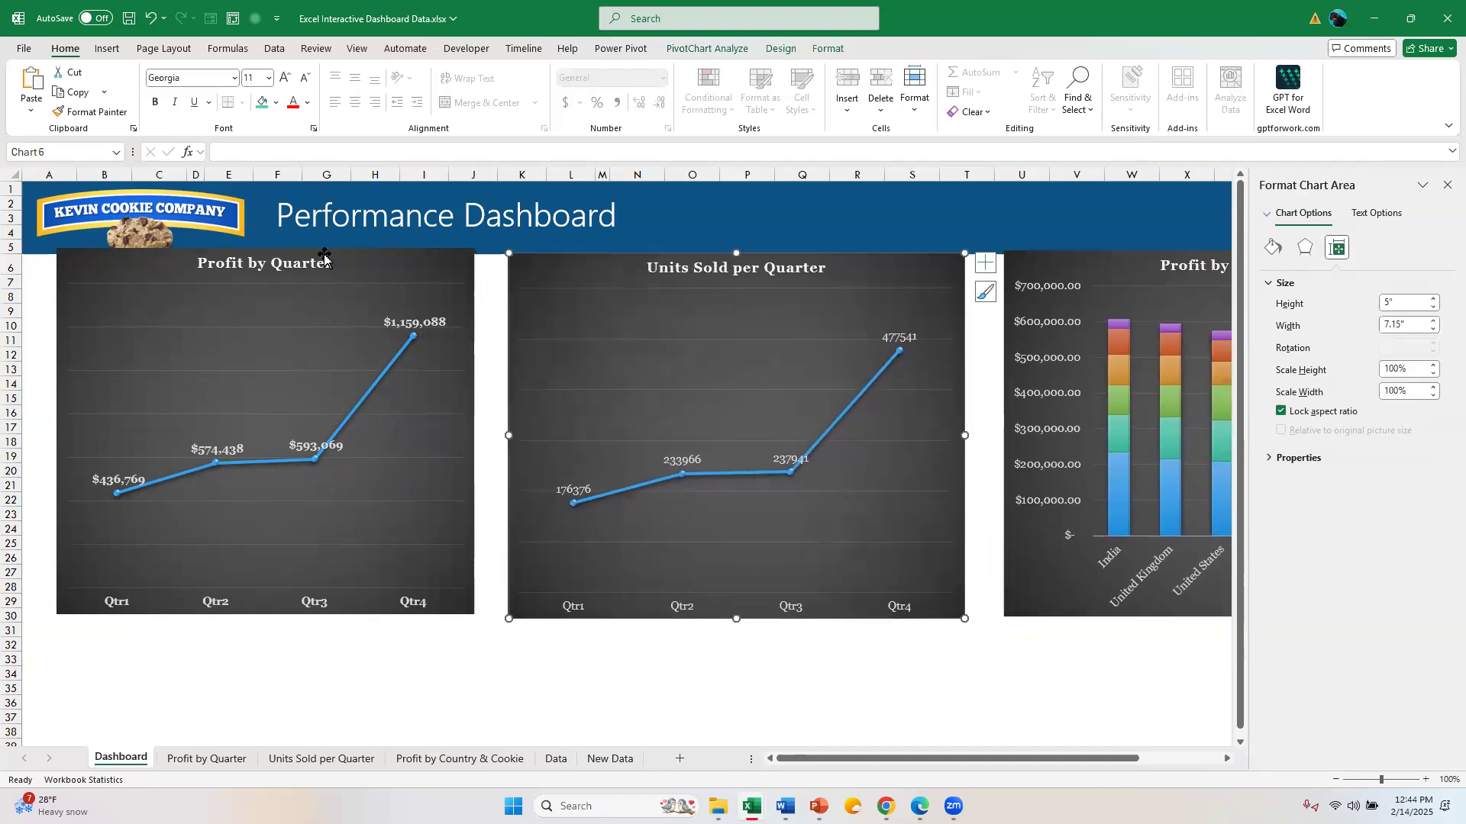
left_click_drag(393, 273, 394, 279)
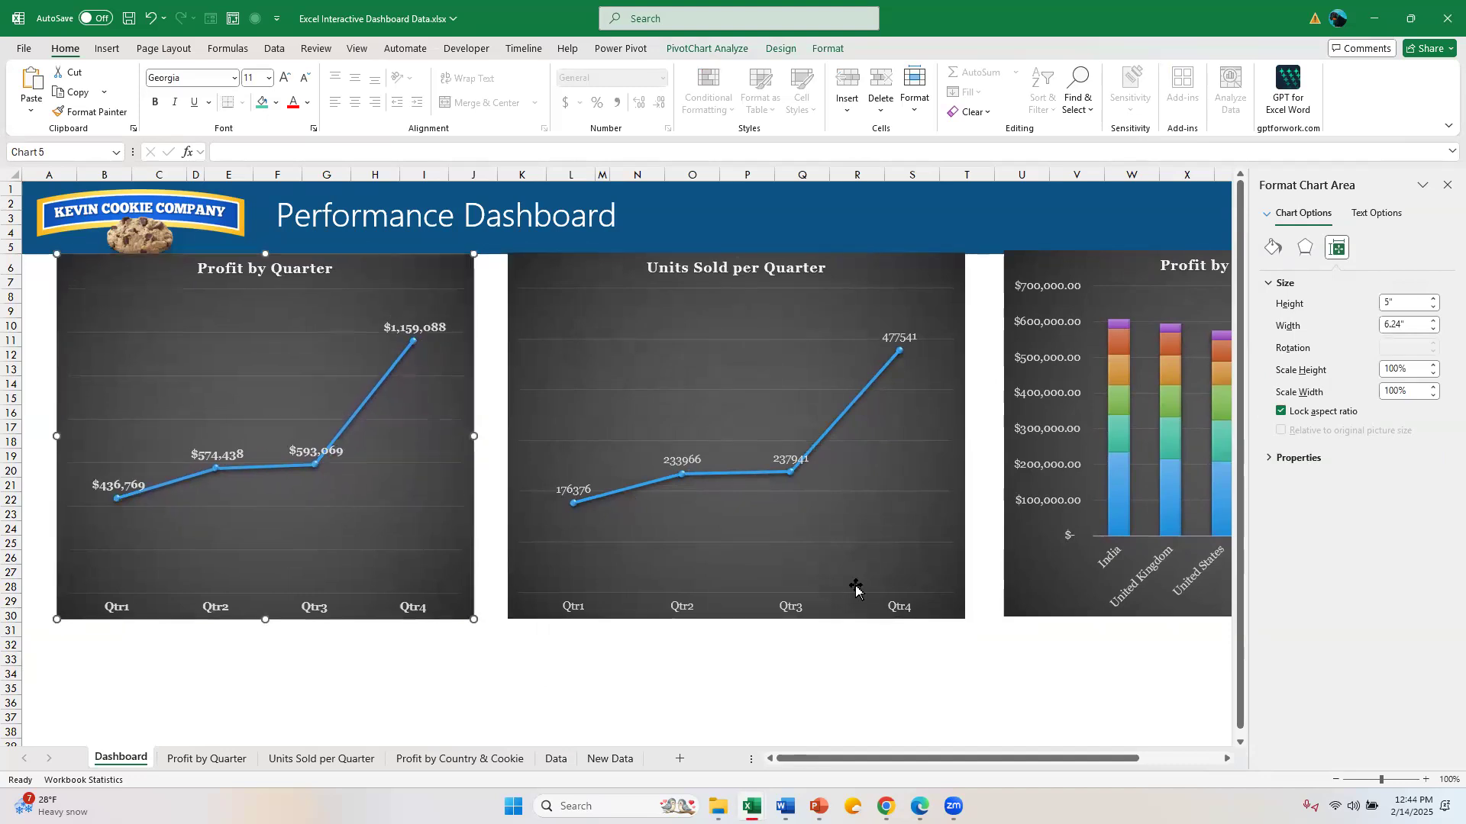
Close the formatting options and widen the Profit by Country & Cookie chart slightly so its longest legend entry fits on one line.
left_click(1447, 186)
left_click_drag(1210, 765, 1308, 642)
left_click(1352, 403)
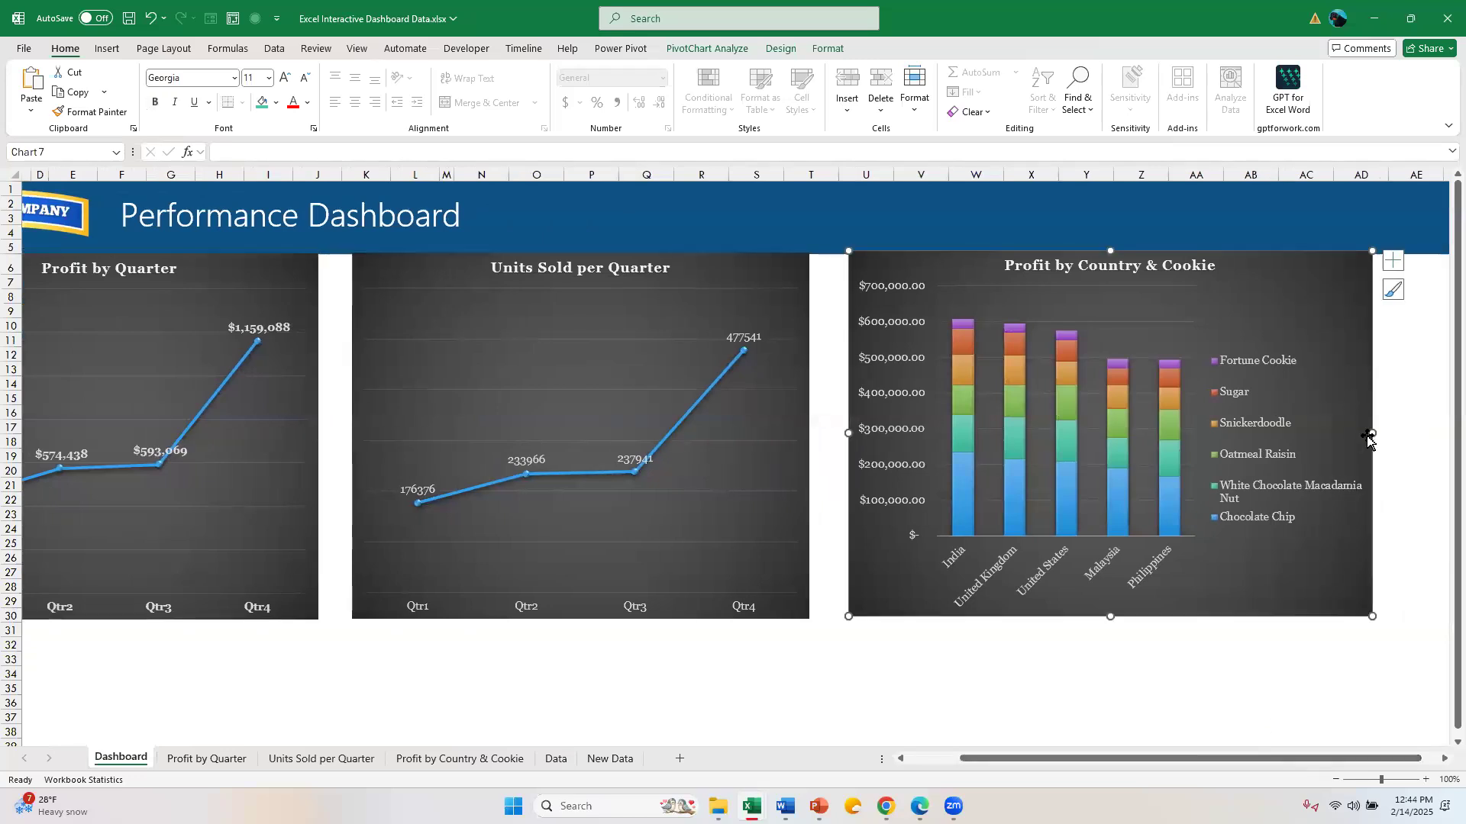
left_click_drag(1373, 429, 1388, 430)
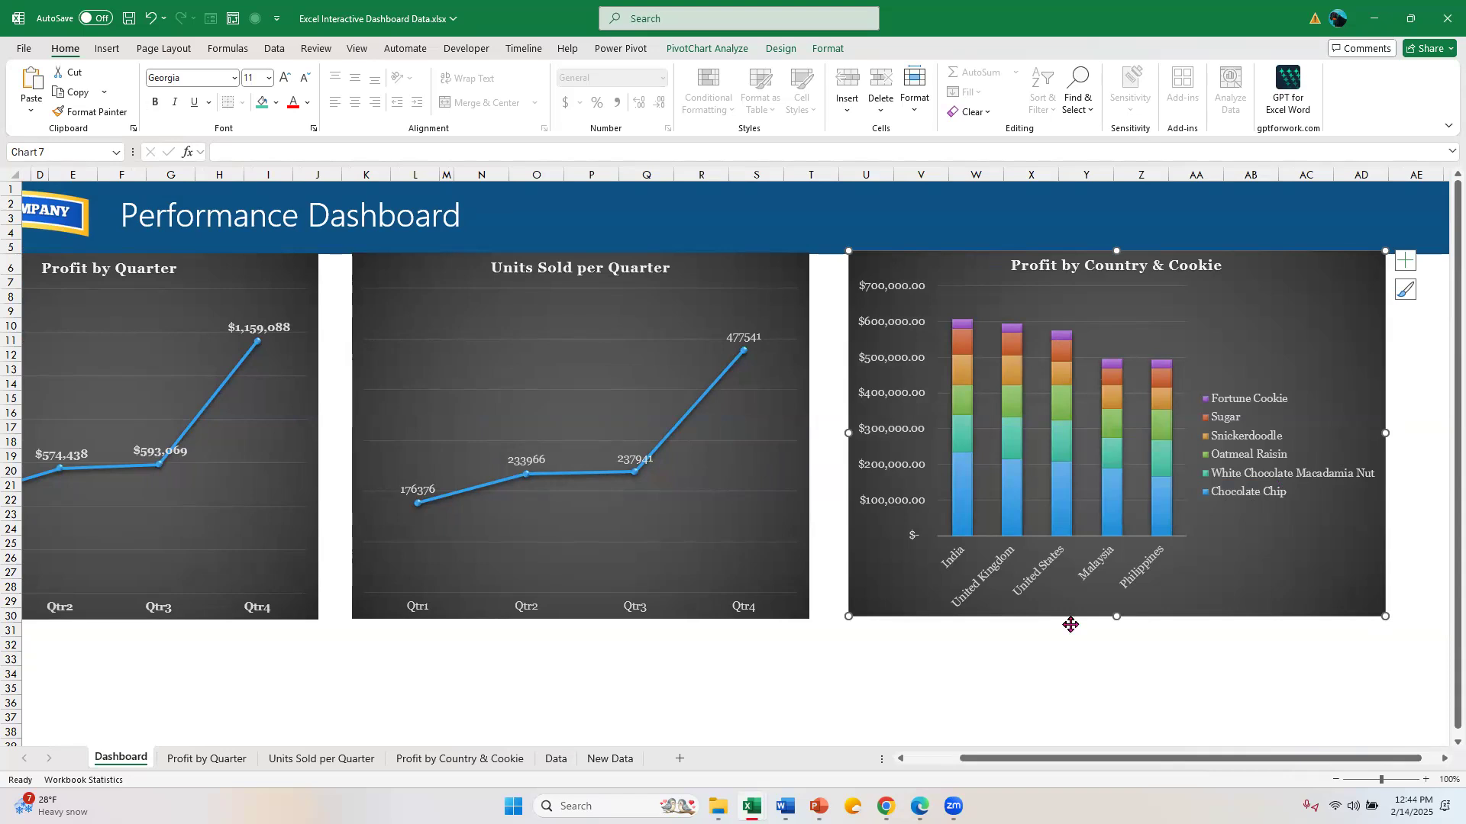
Insert a timeline based on the Date field for the Profit by Quarter chart.
left_click(1084, 762)
scroll(910, 766, "left", 3)
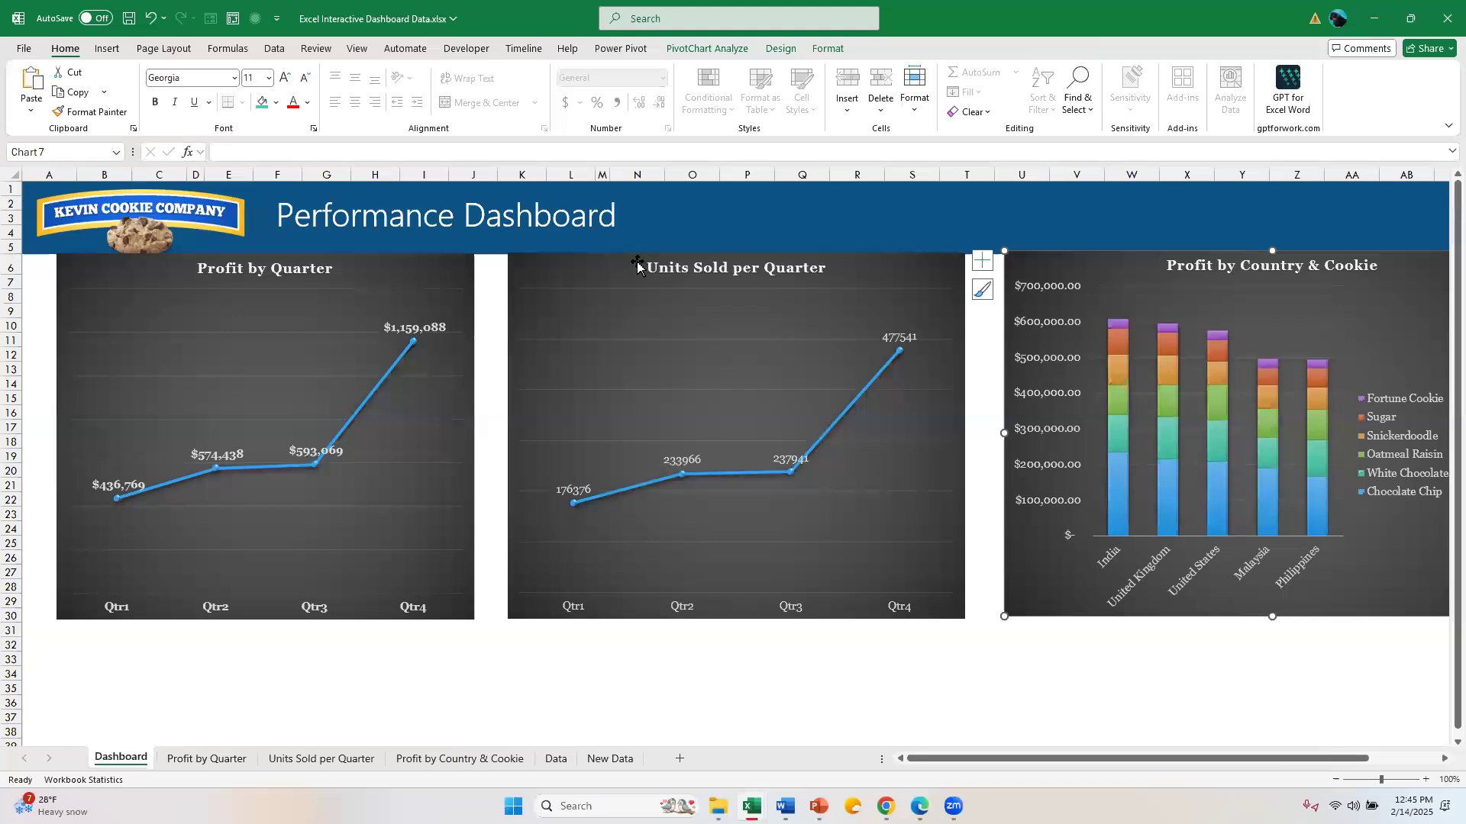
left_click(107, 261)
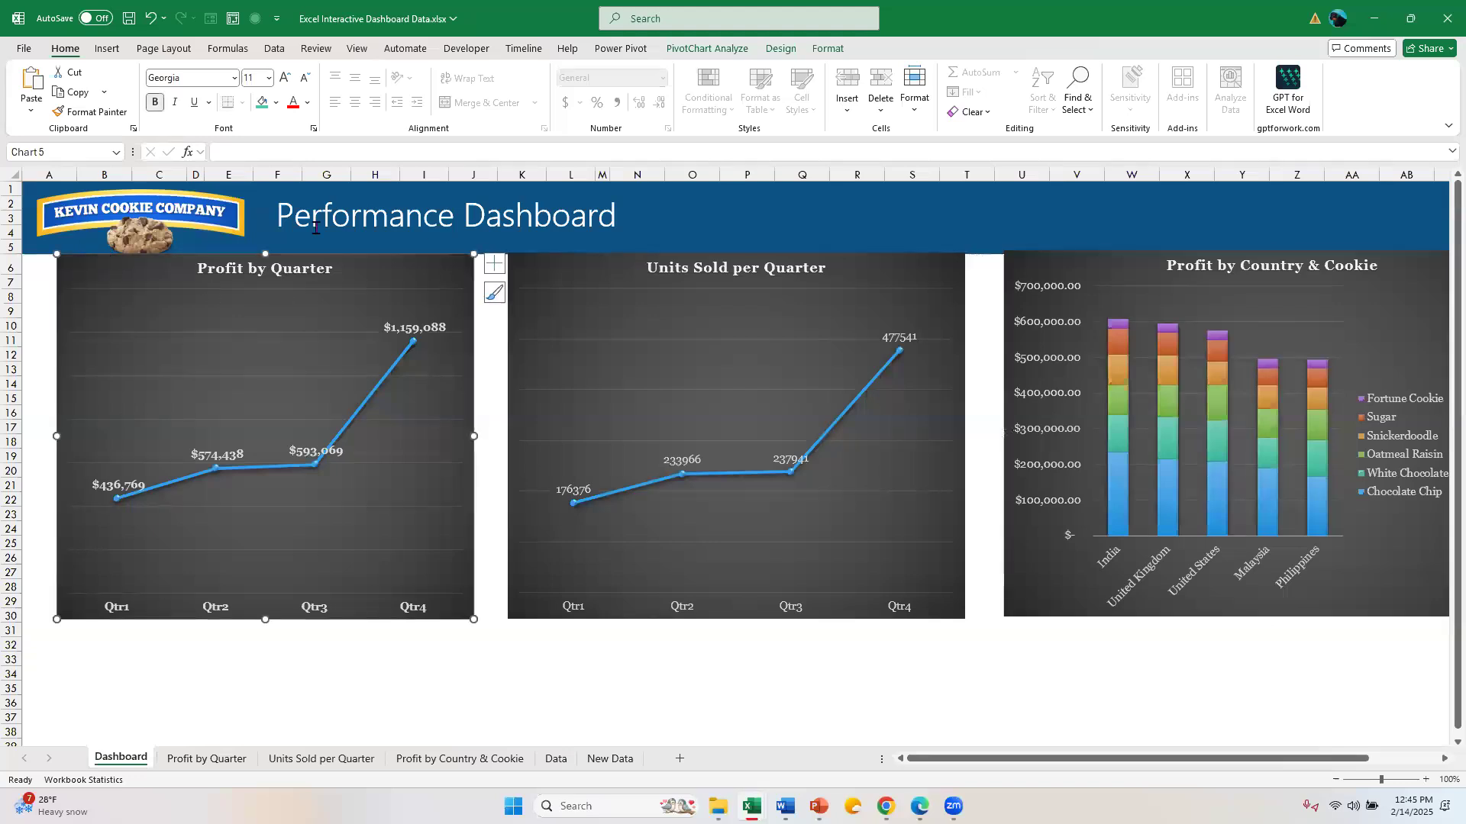
left_click(707, 48)
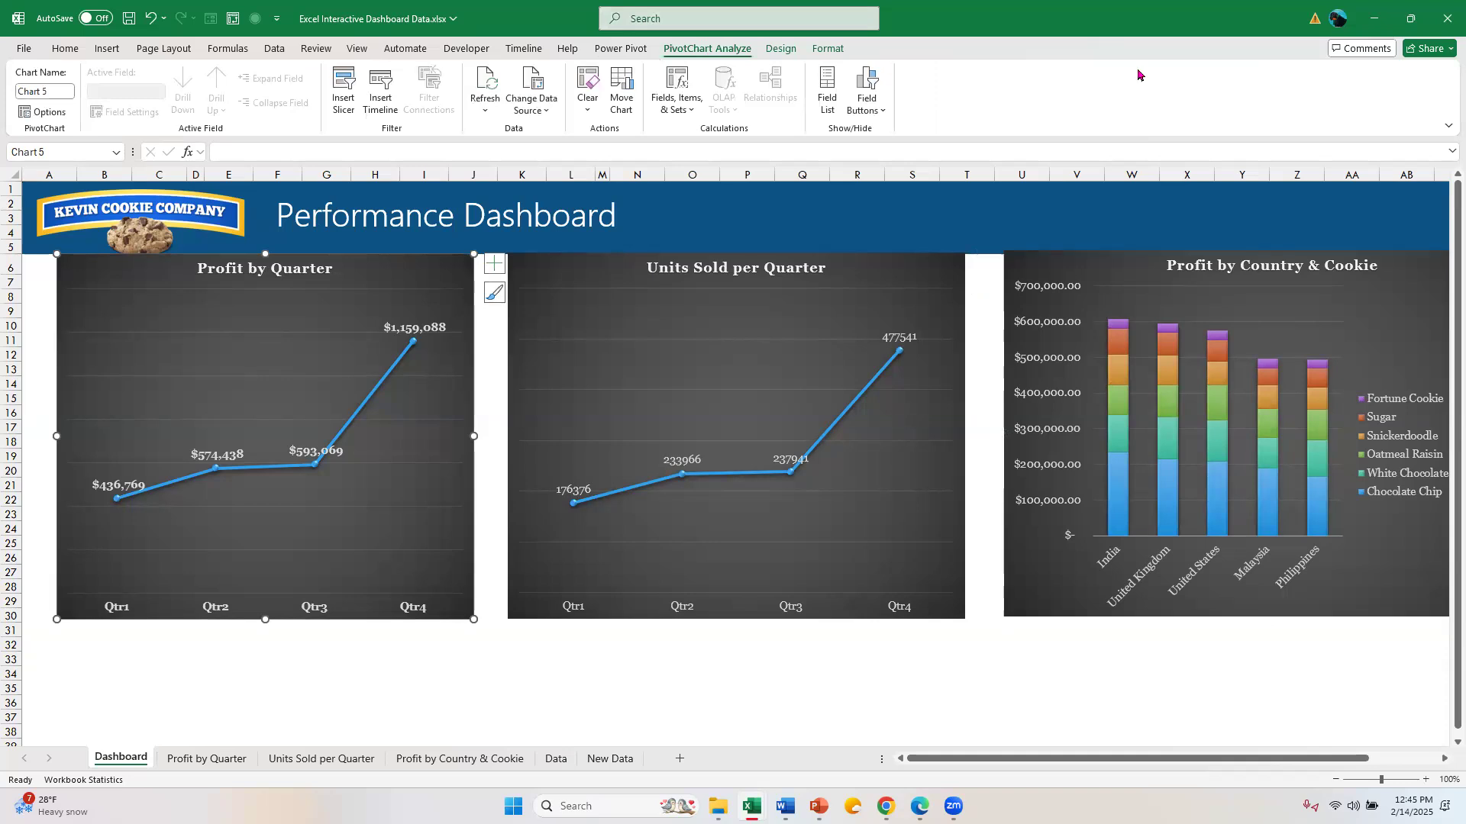
left_click(381, 88)
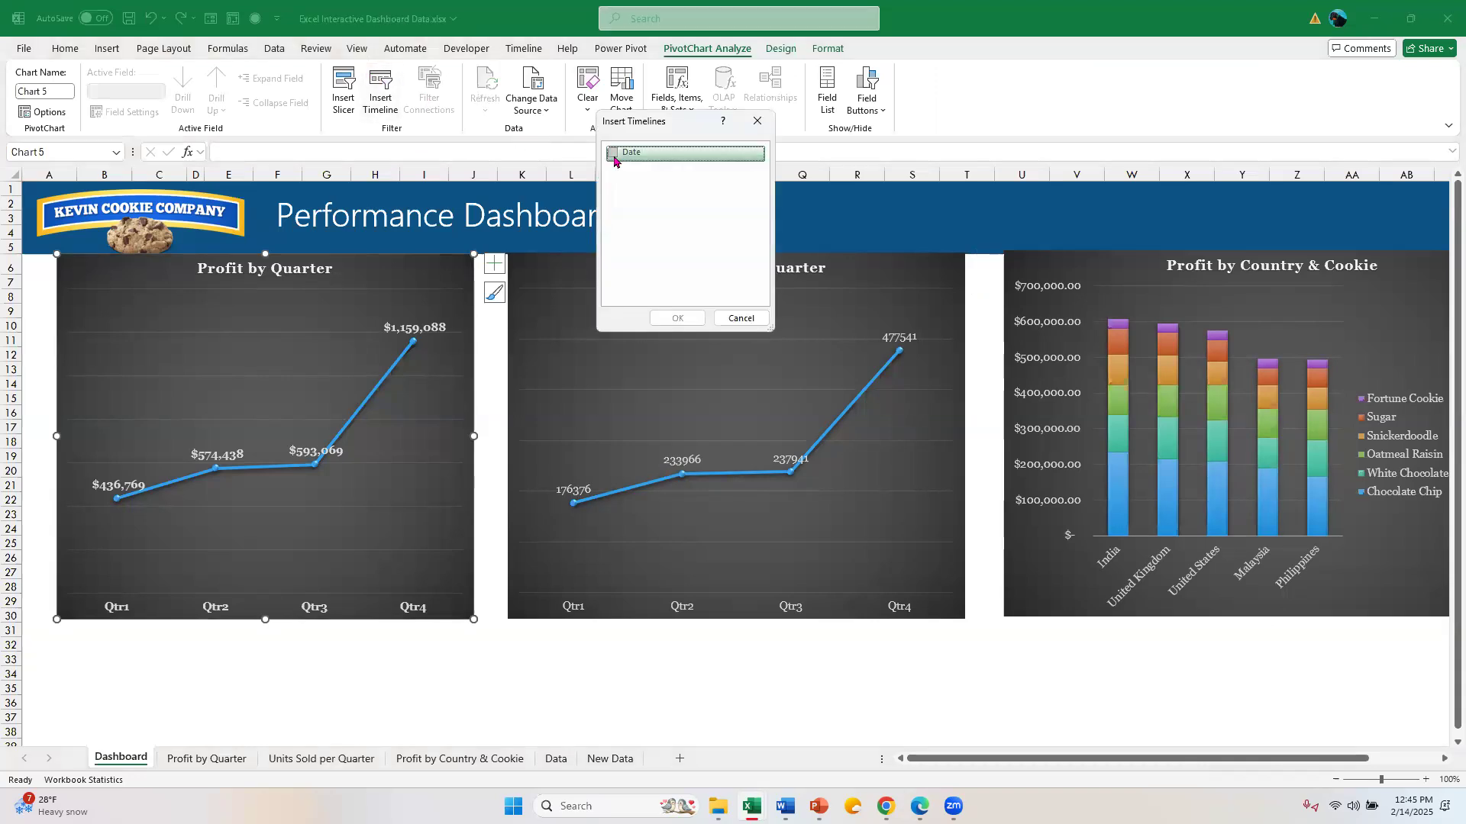
left_click(615, 161)
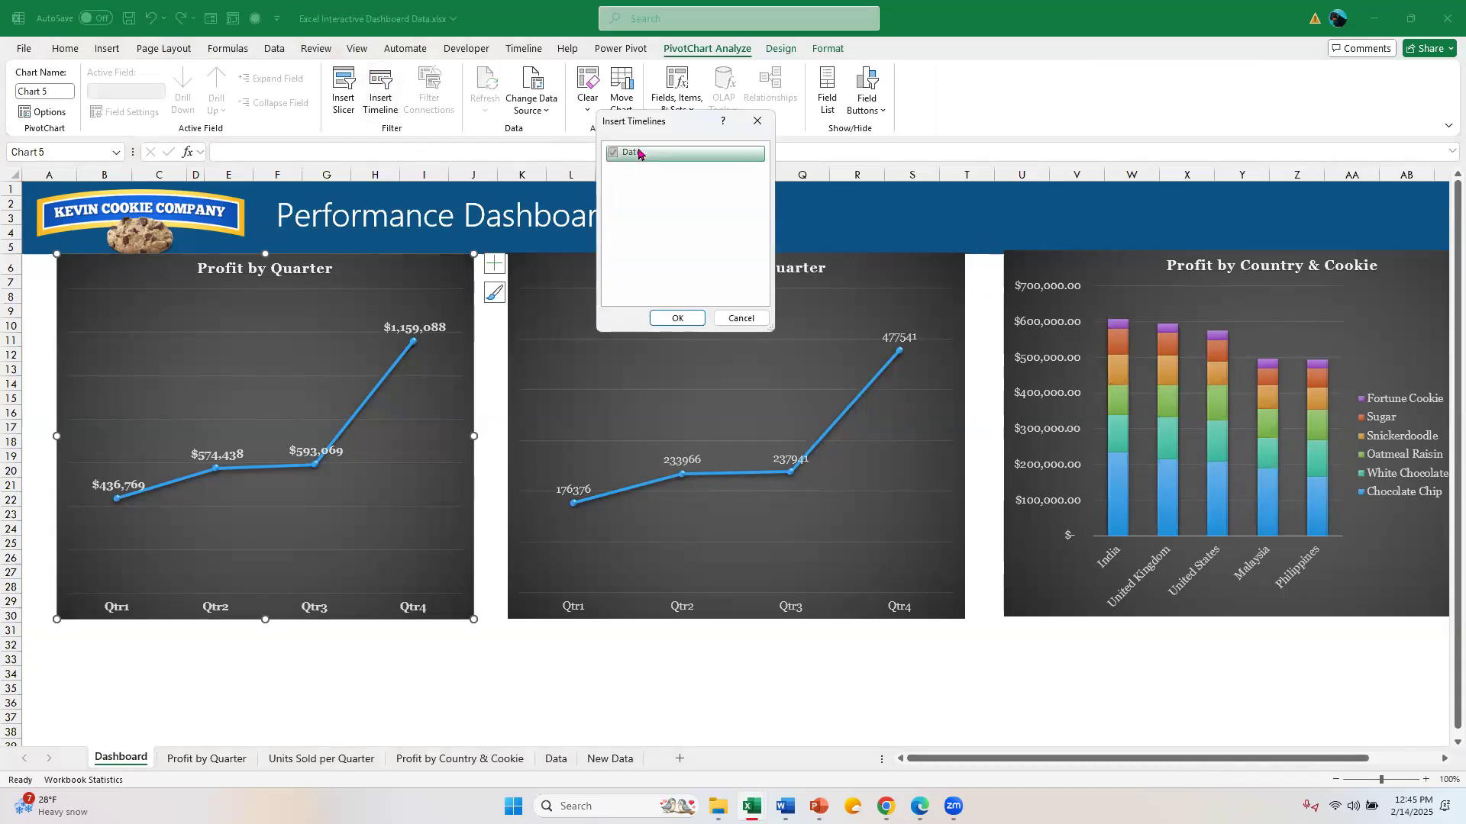
left_click(674, 318)
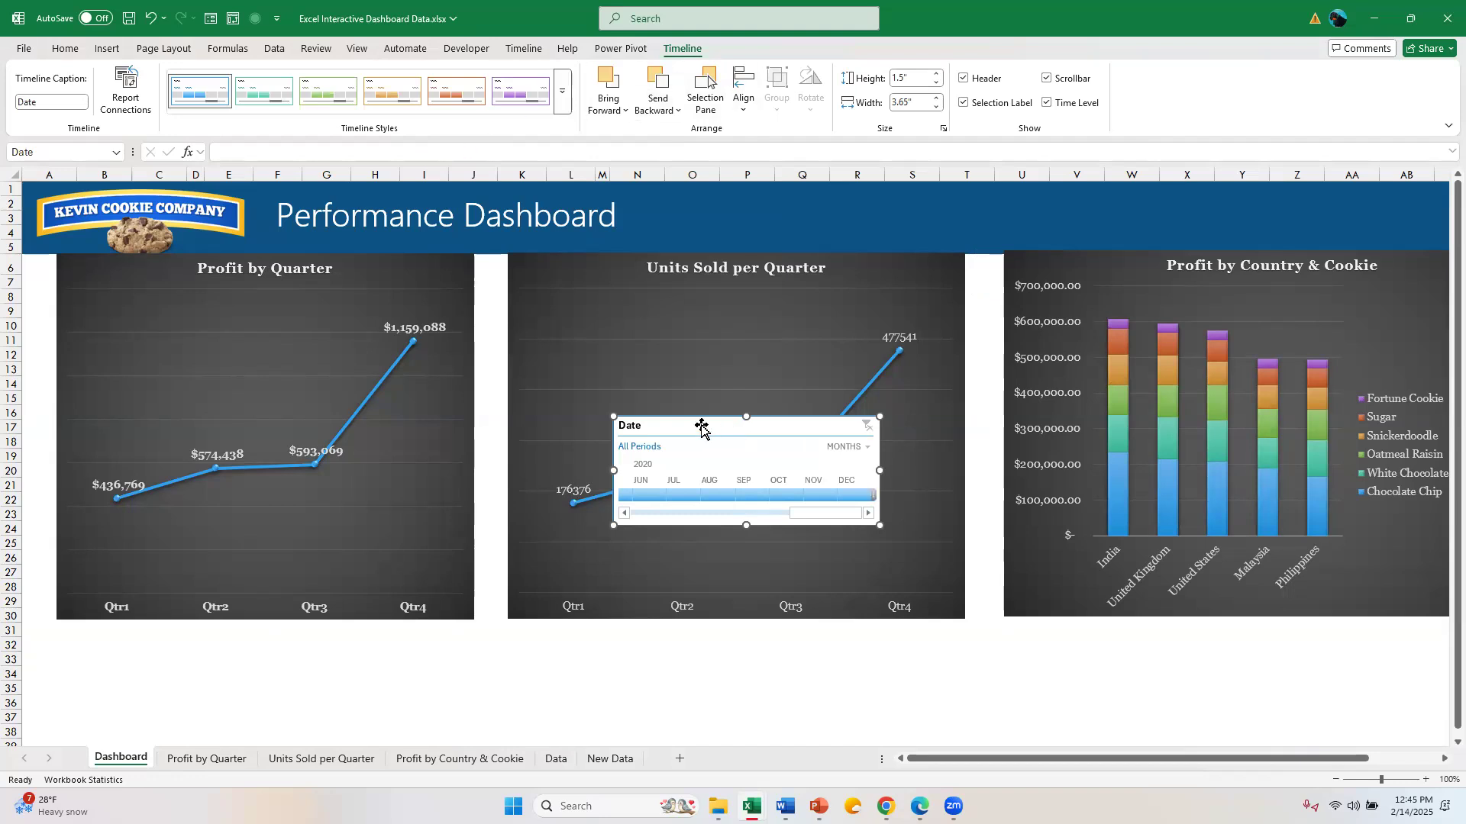
Apply the purple style to the Date timeline and place it beneath the charts, widened to about 10.15".
left_click(262, 95)
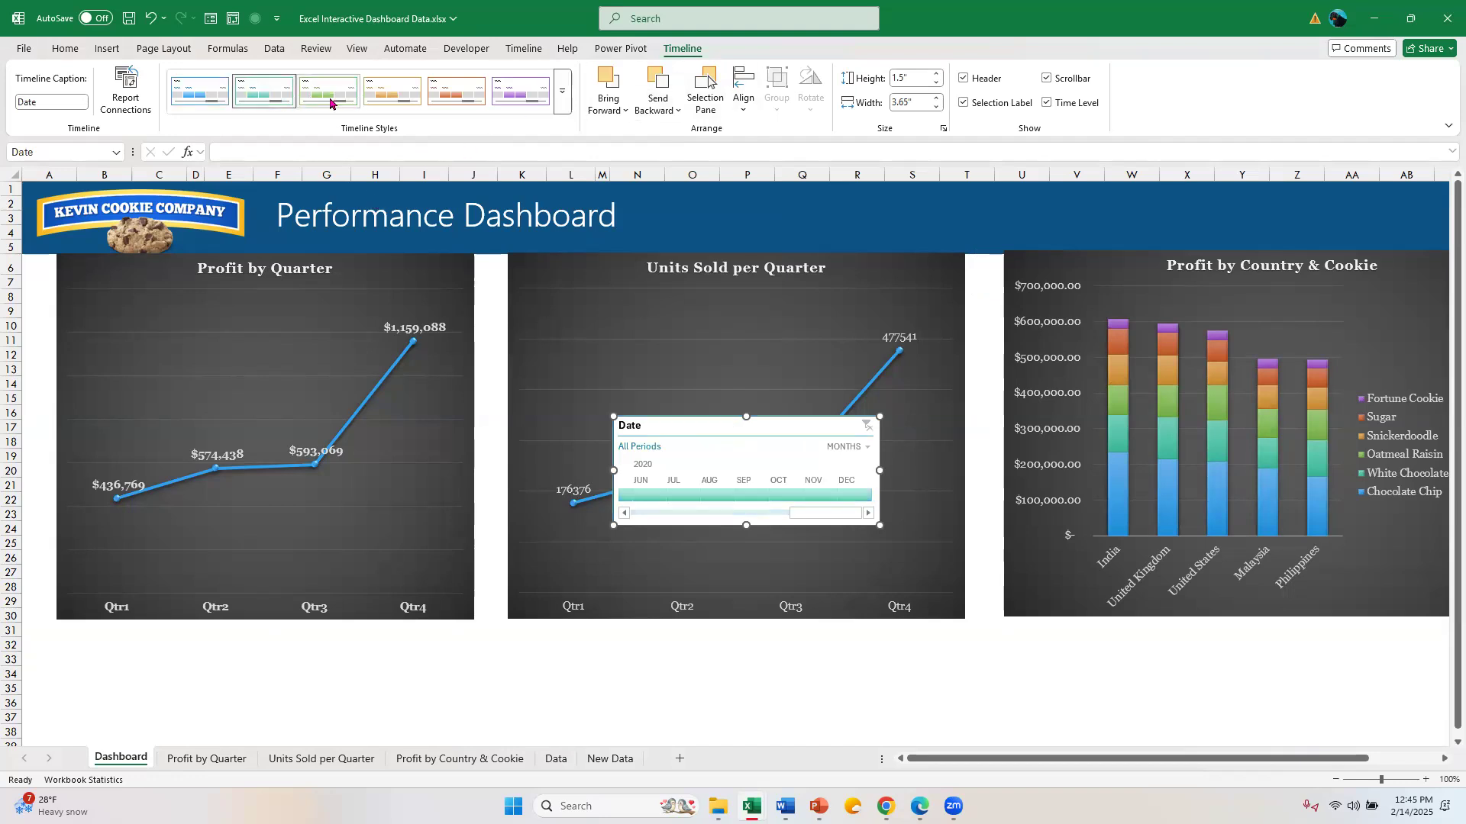
left_click(332, 101)
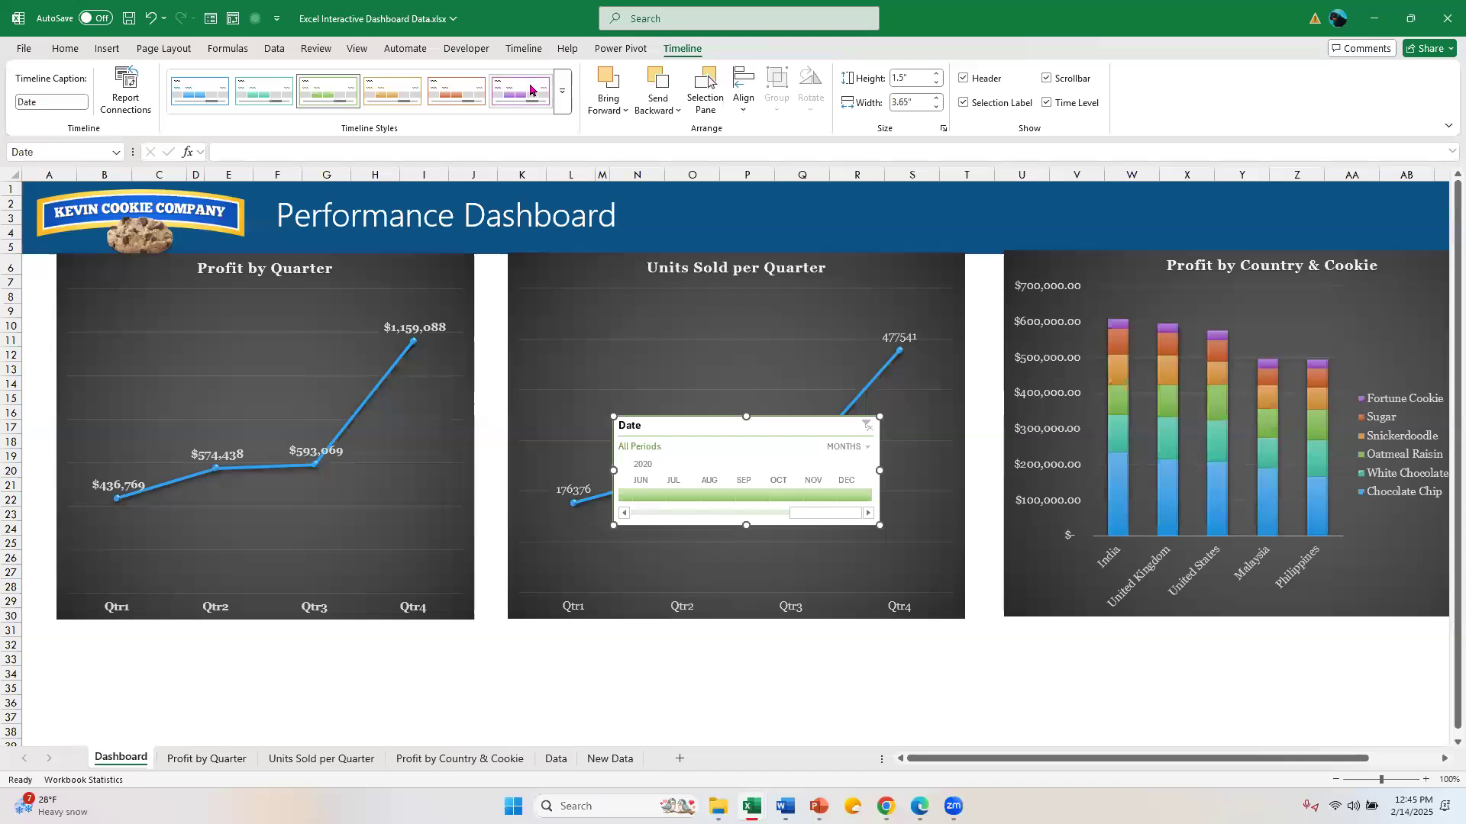
left_click(531, 90)
left_click_drag(721, 425, 356, 641)
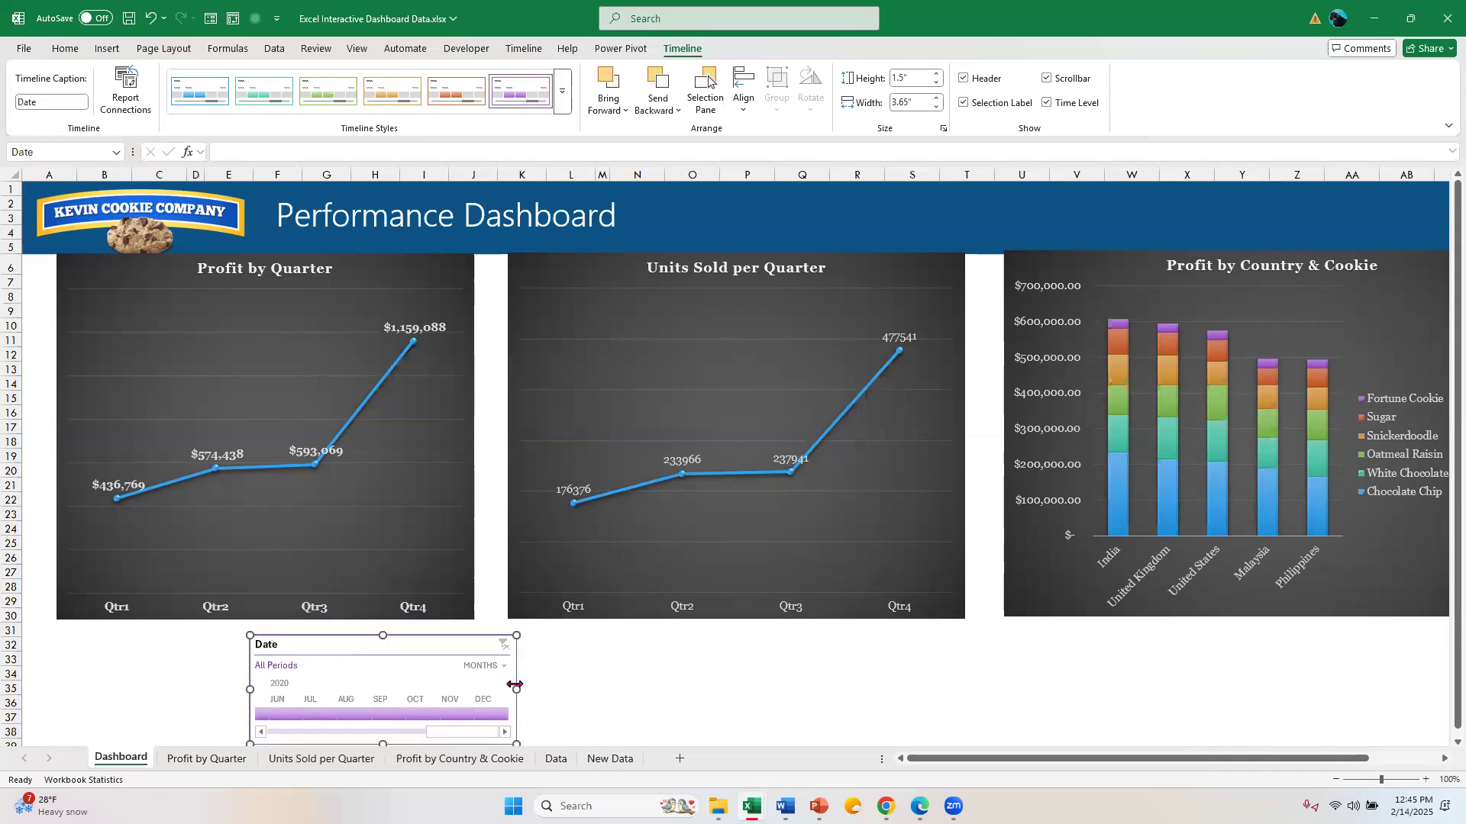
left_click_drag(517, 690, 992, 680)
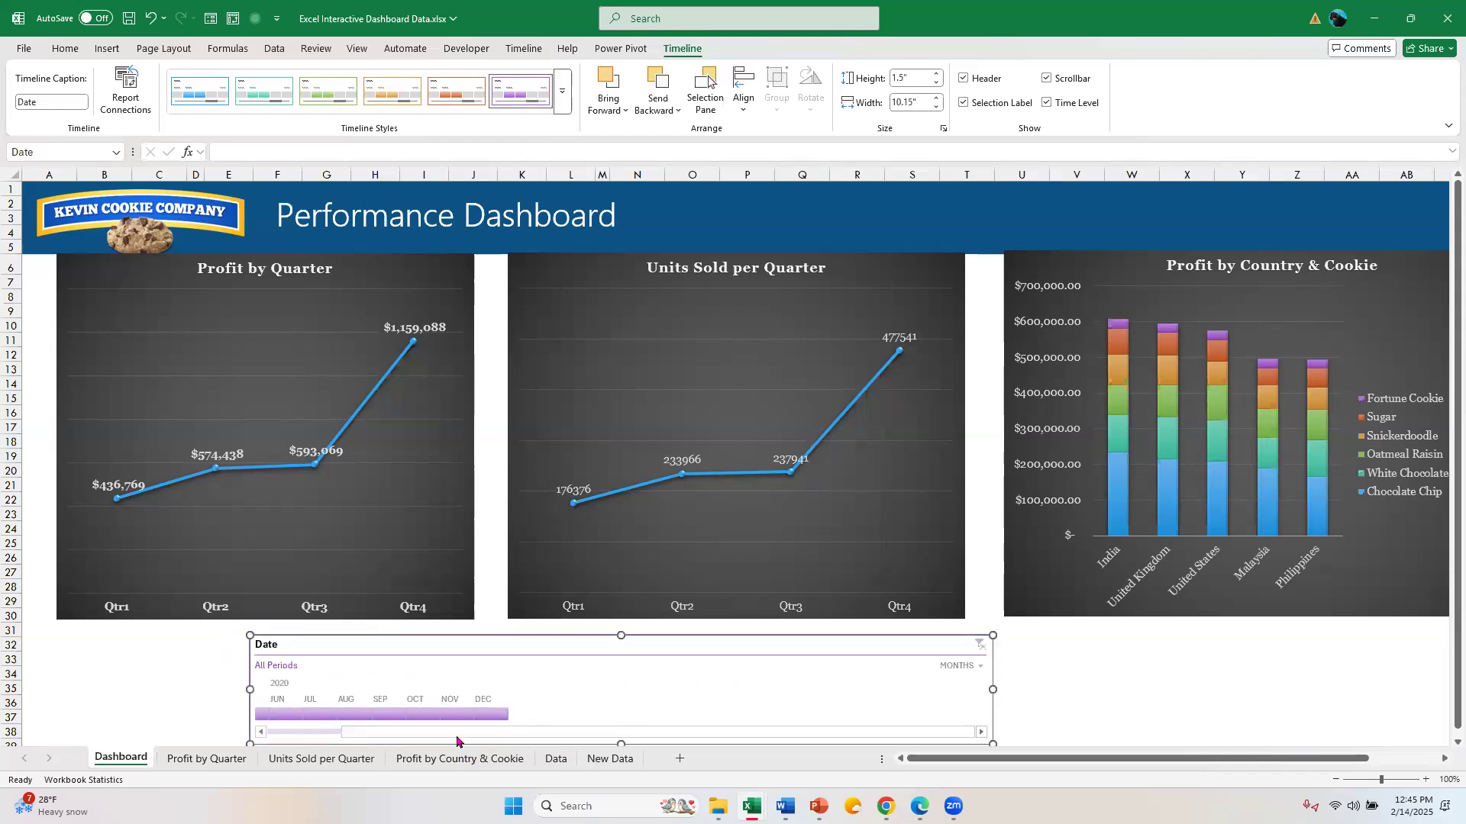
Filter the timeline to December 2019 and switch its time level from months to quarters.
left_click_drag(456, 735, 319, 744)
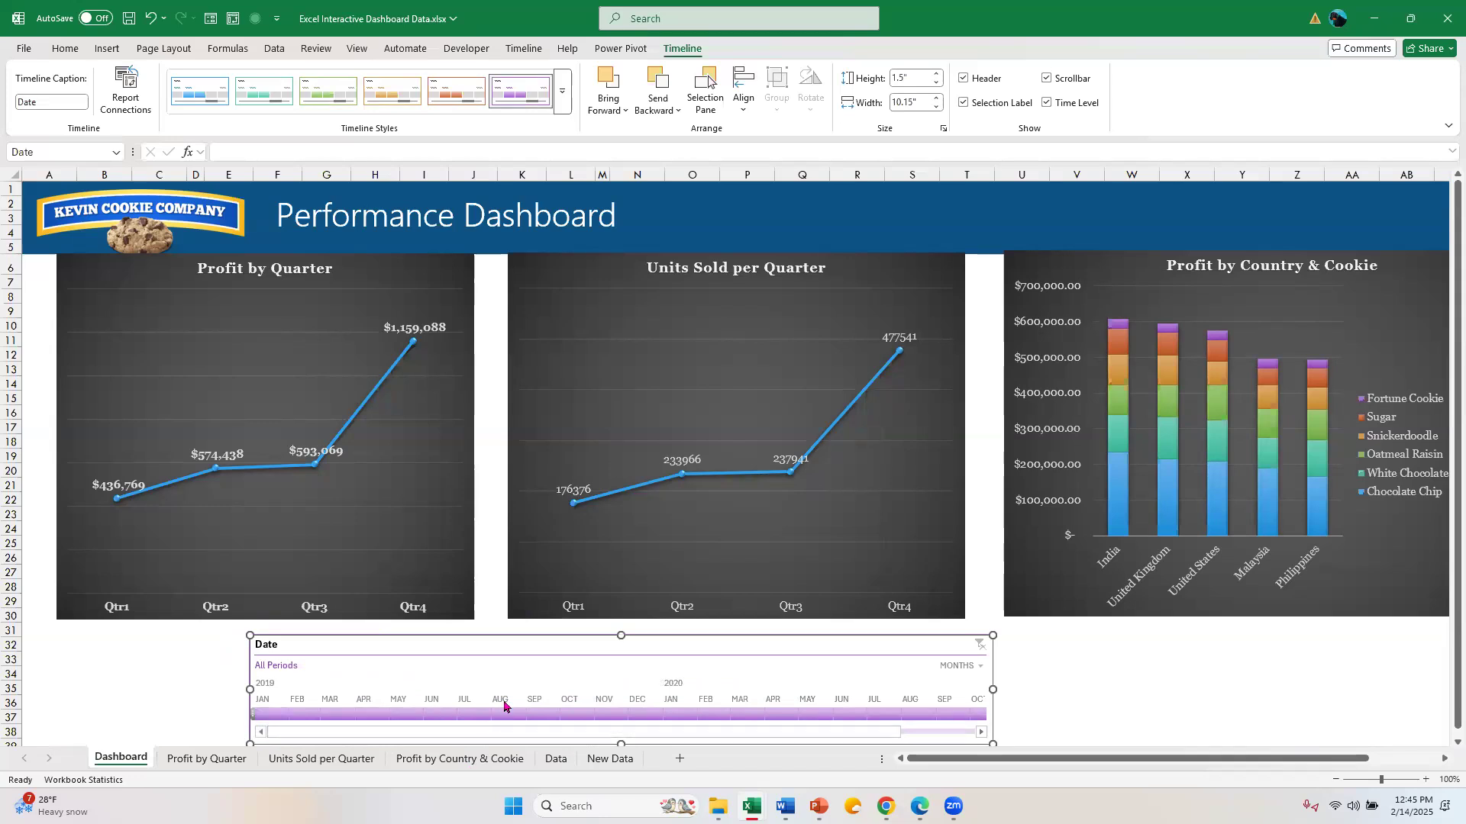
left_click(642, 715)
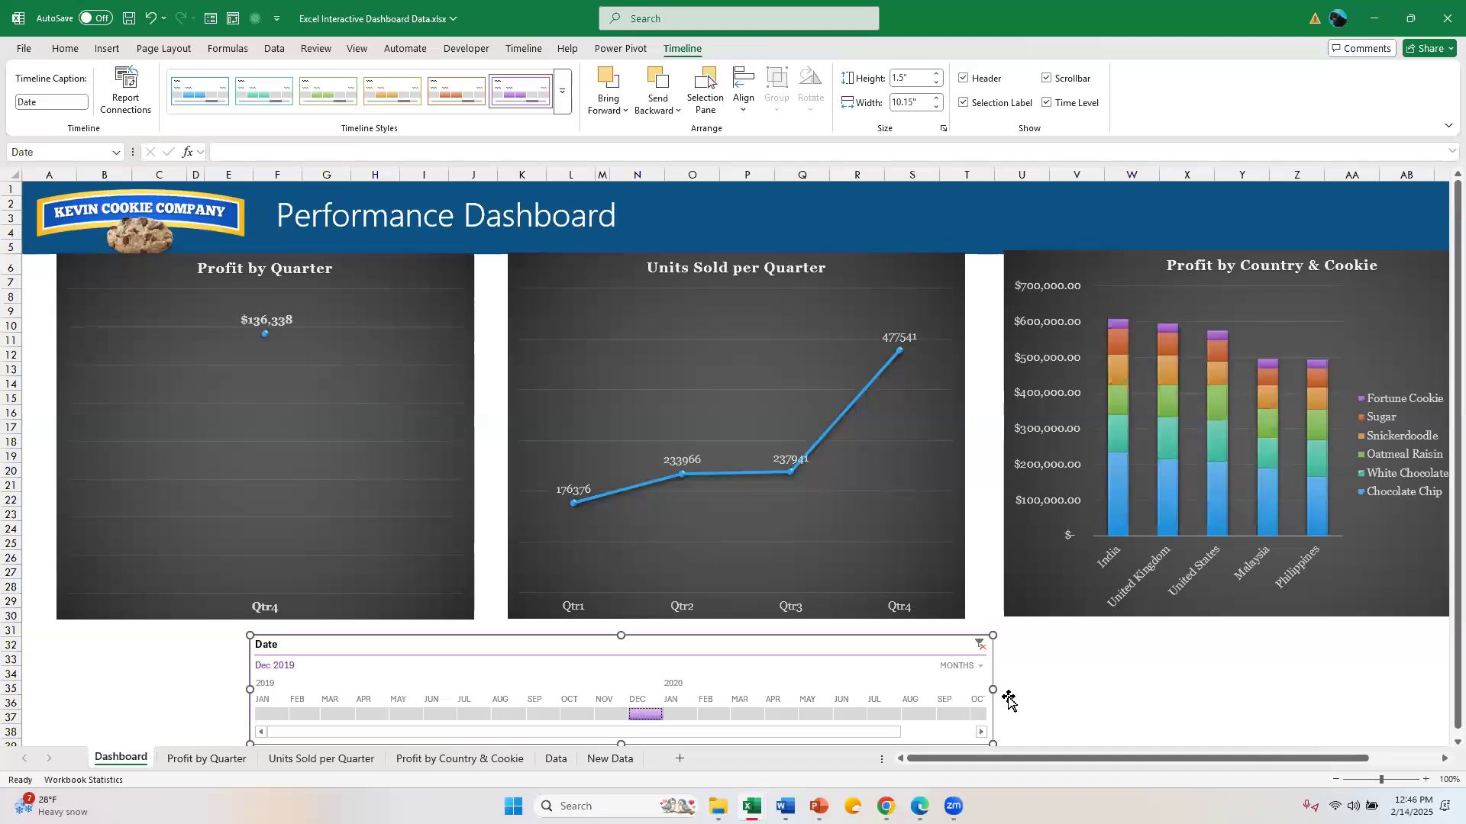
left_click(982, 667)
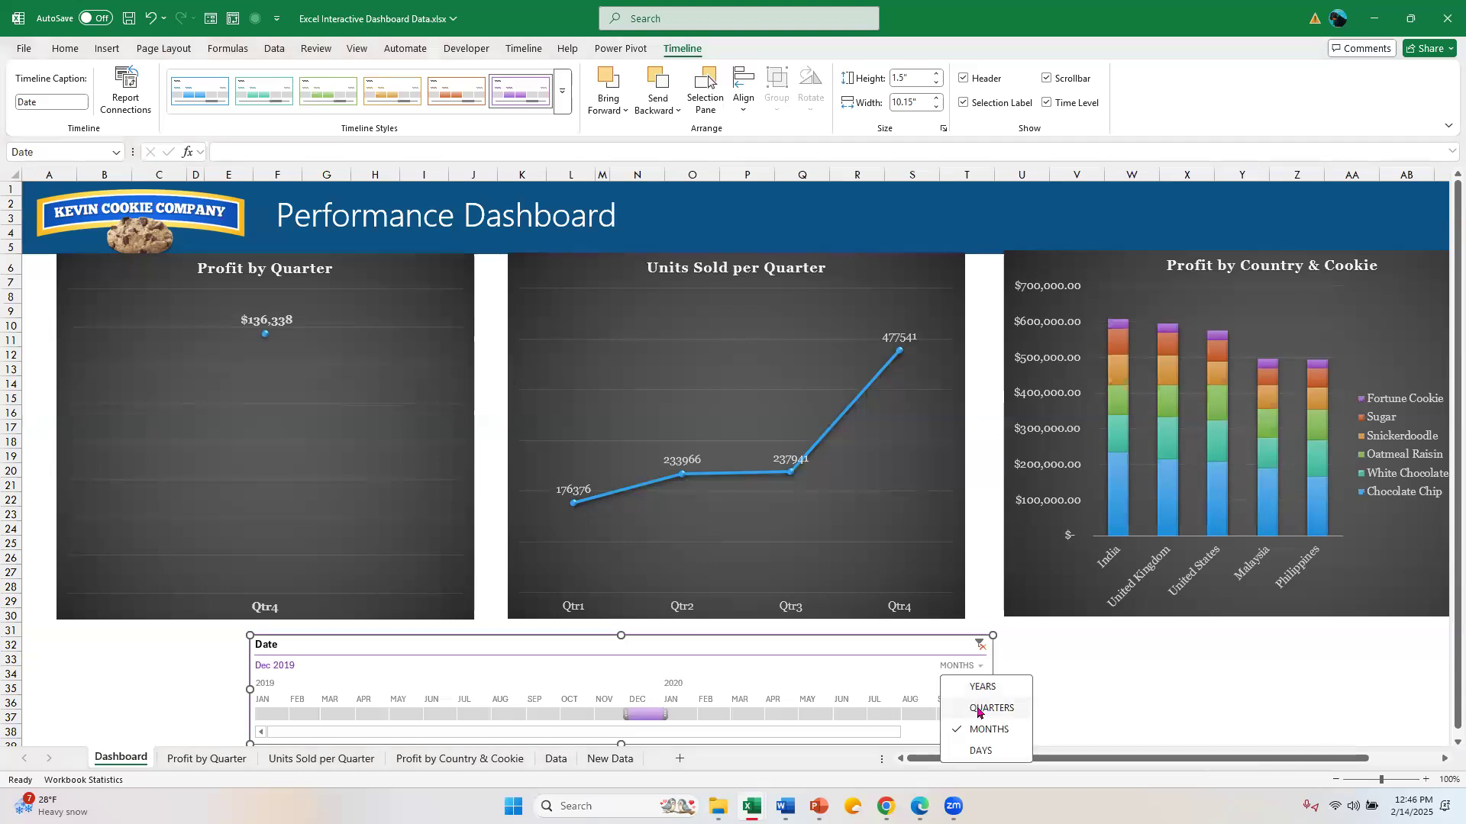
left_click(977, 710)
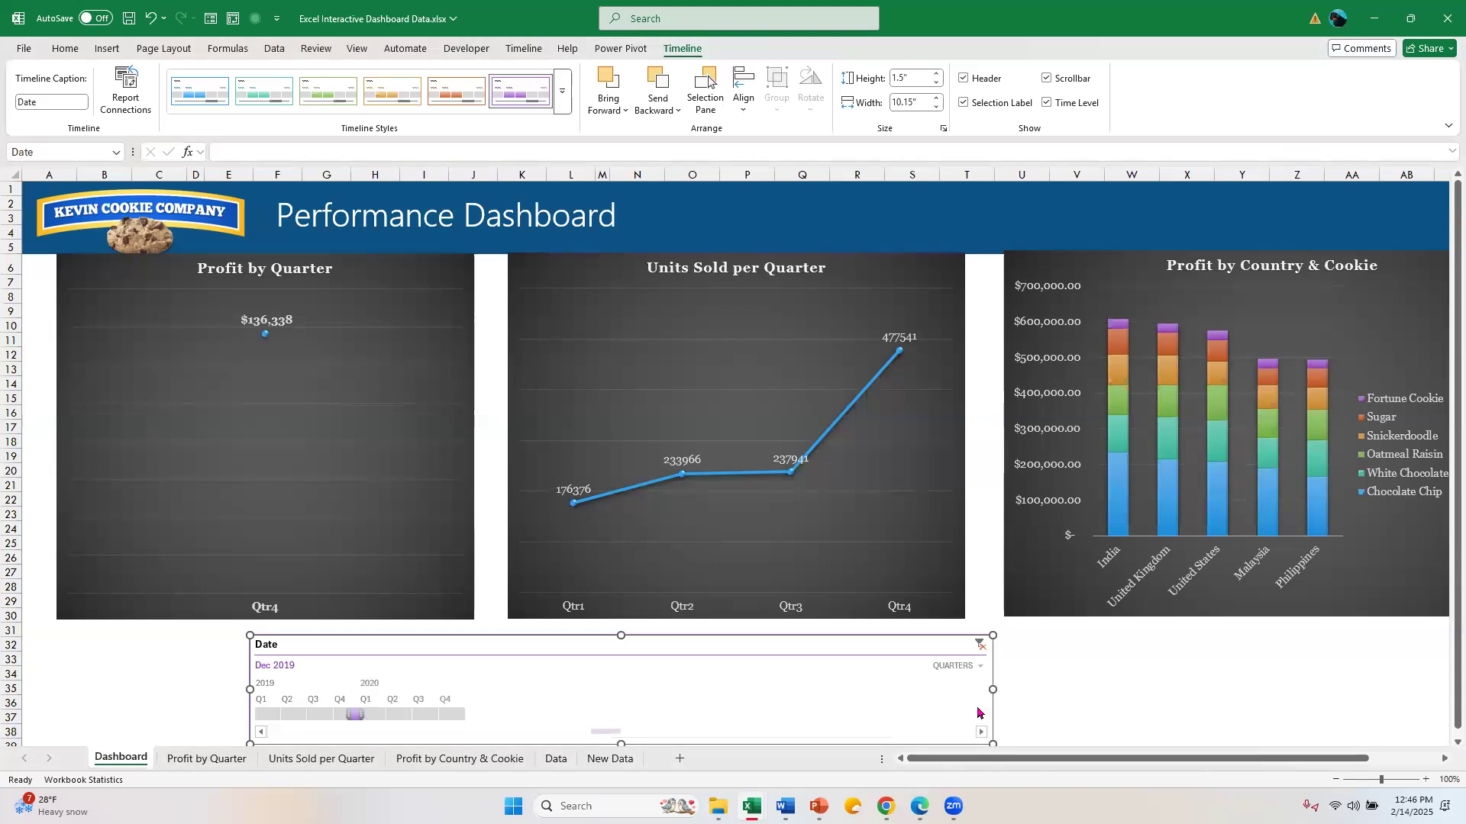
Try the timeline on Q4 2019, extend the period through Q2 2020, and clear the filter.
left_click(345, 714)
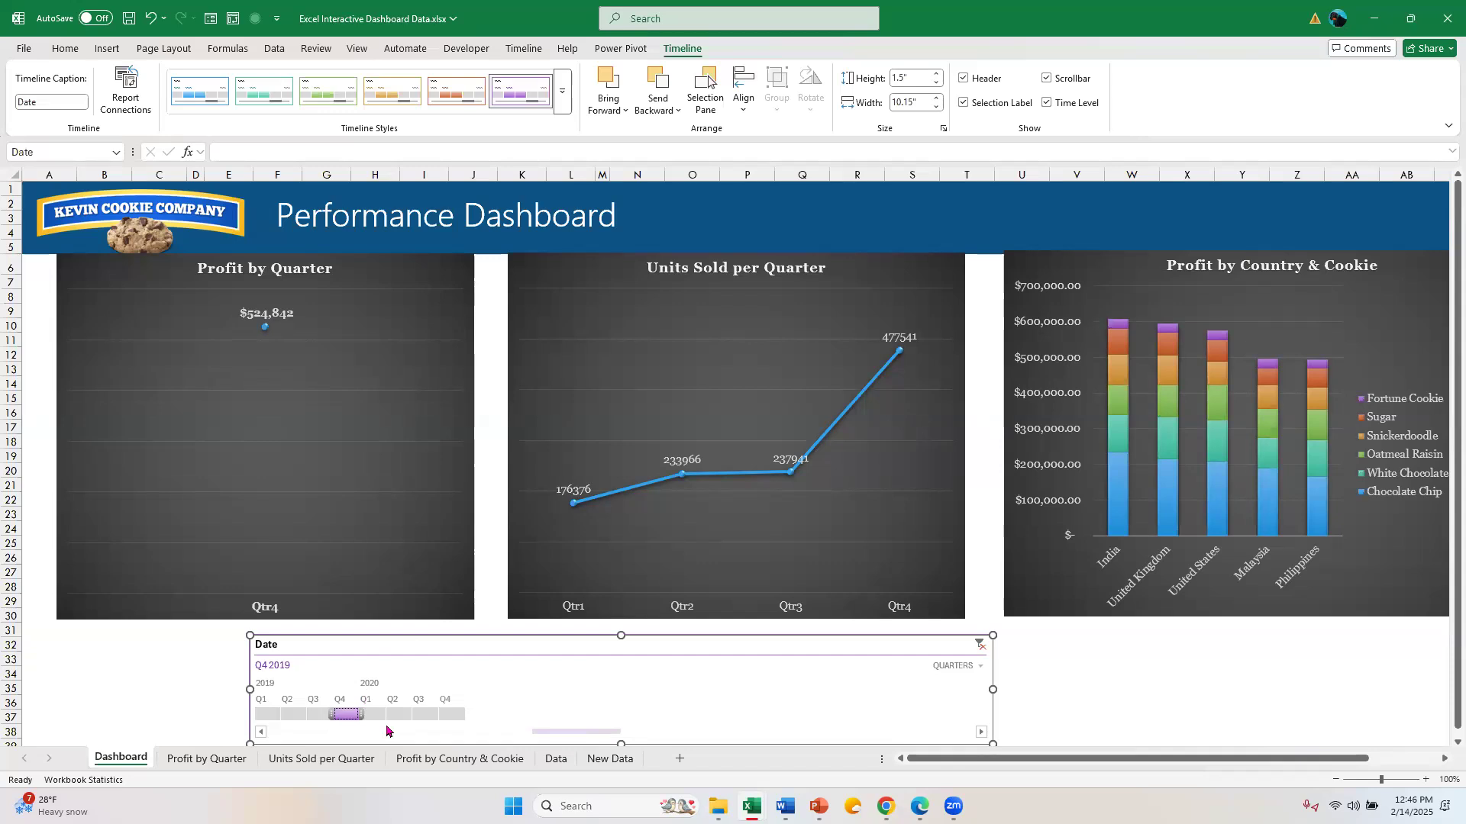
left_click_drag(367, 708, 412, 710)
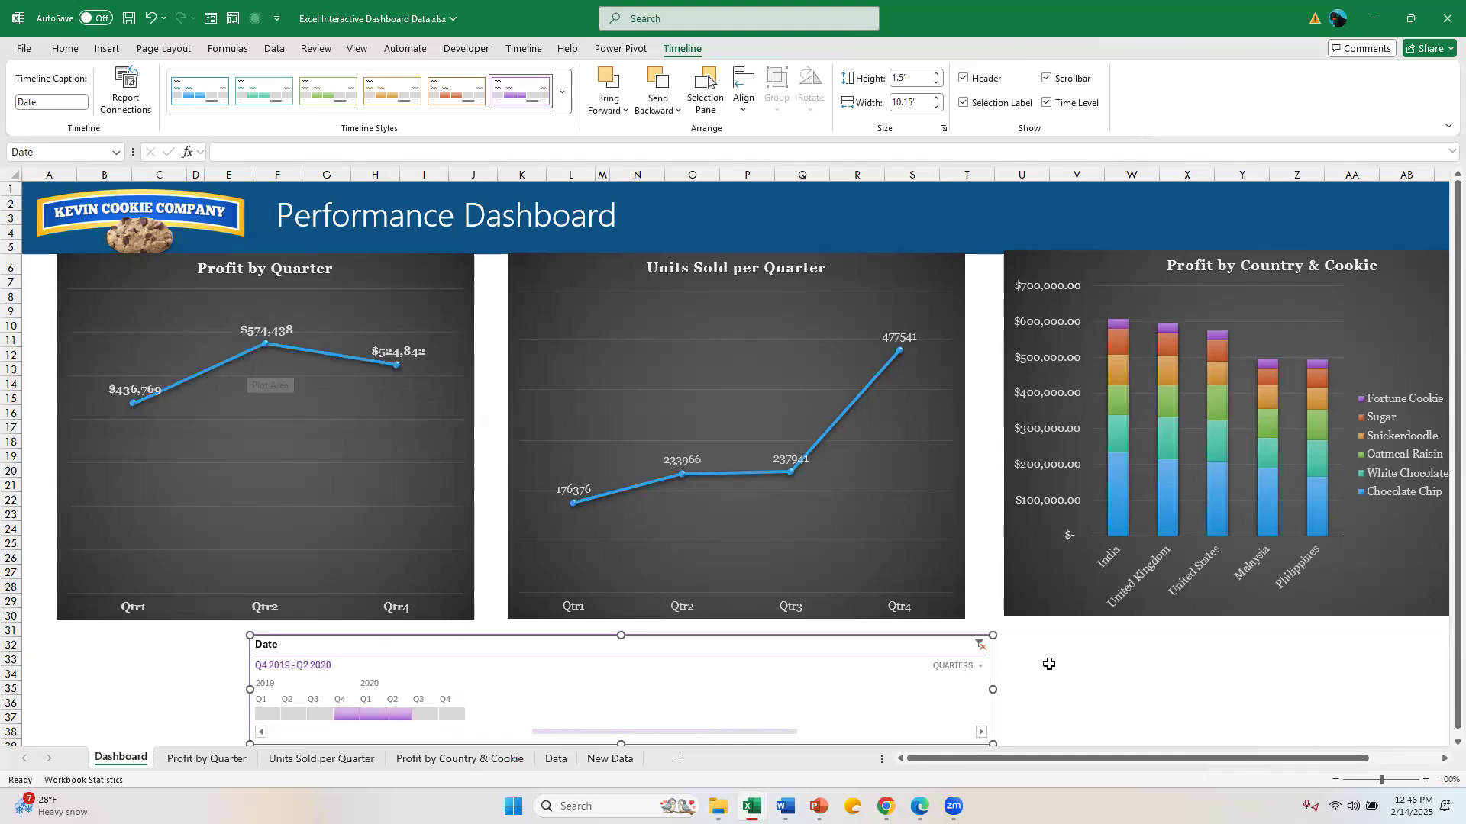
left_click(979, 647)
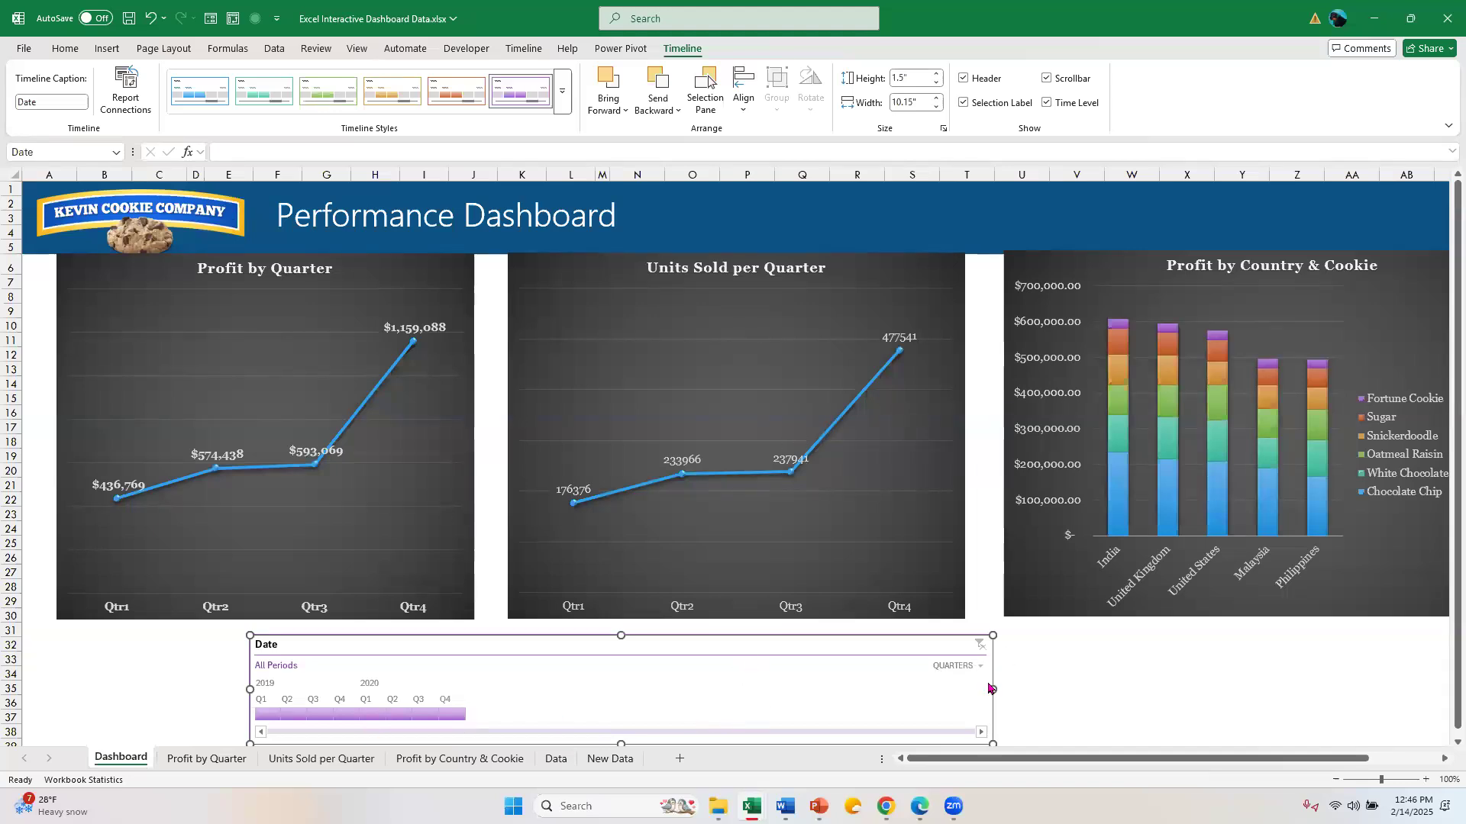
Narrow the timeline to about 4.79" and add report connections to the Profit by Country & Cookie and PT Calcs PivotTables.
left_click_drag(992, 693, 608, 652)
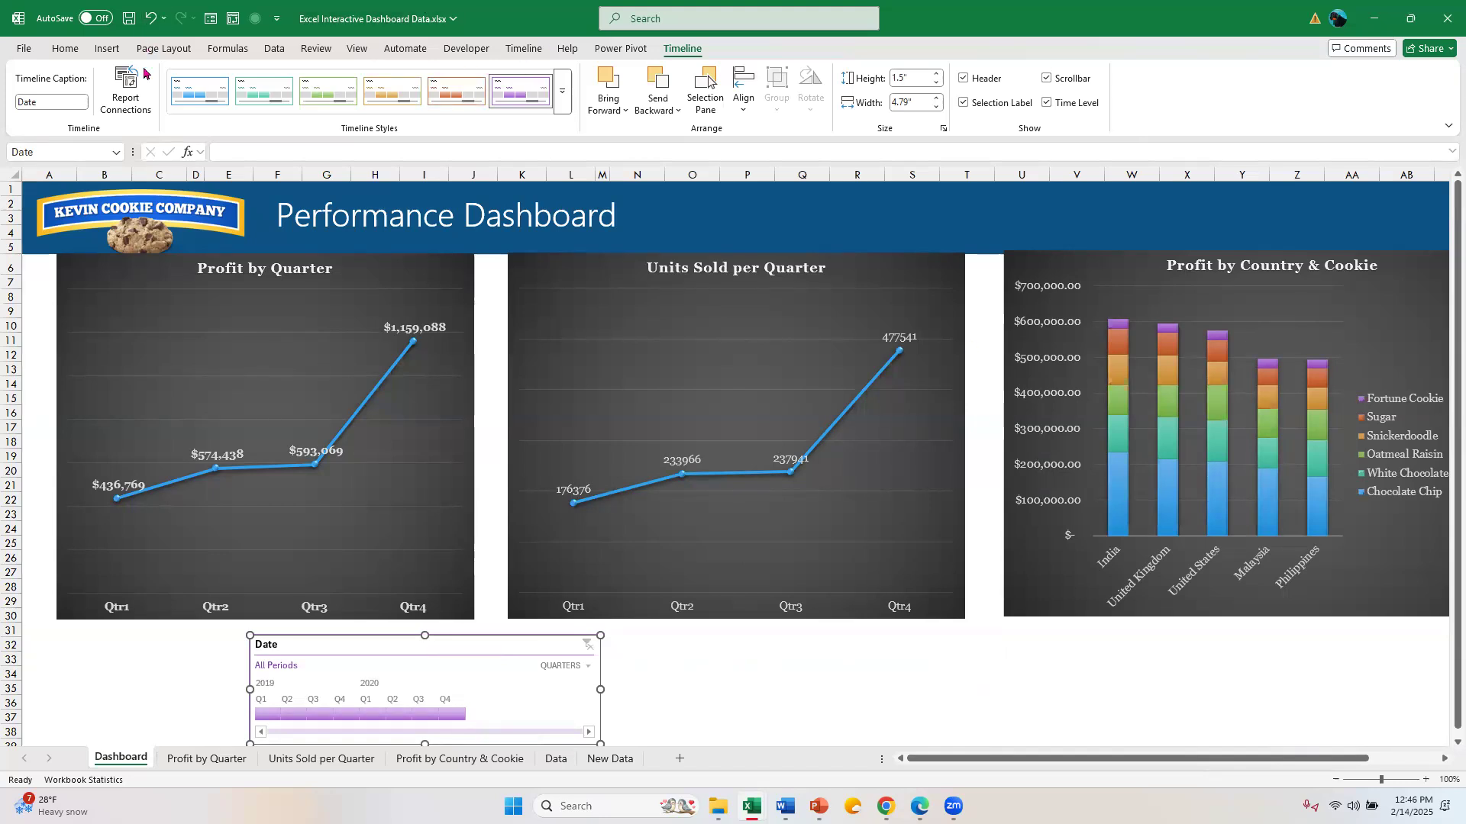
left_click(126, 84)
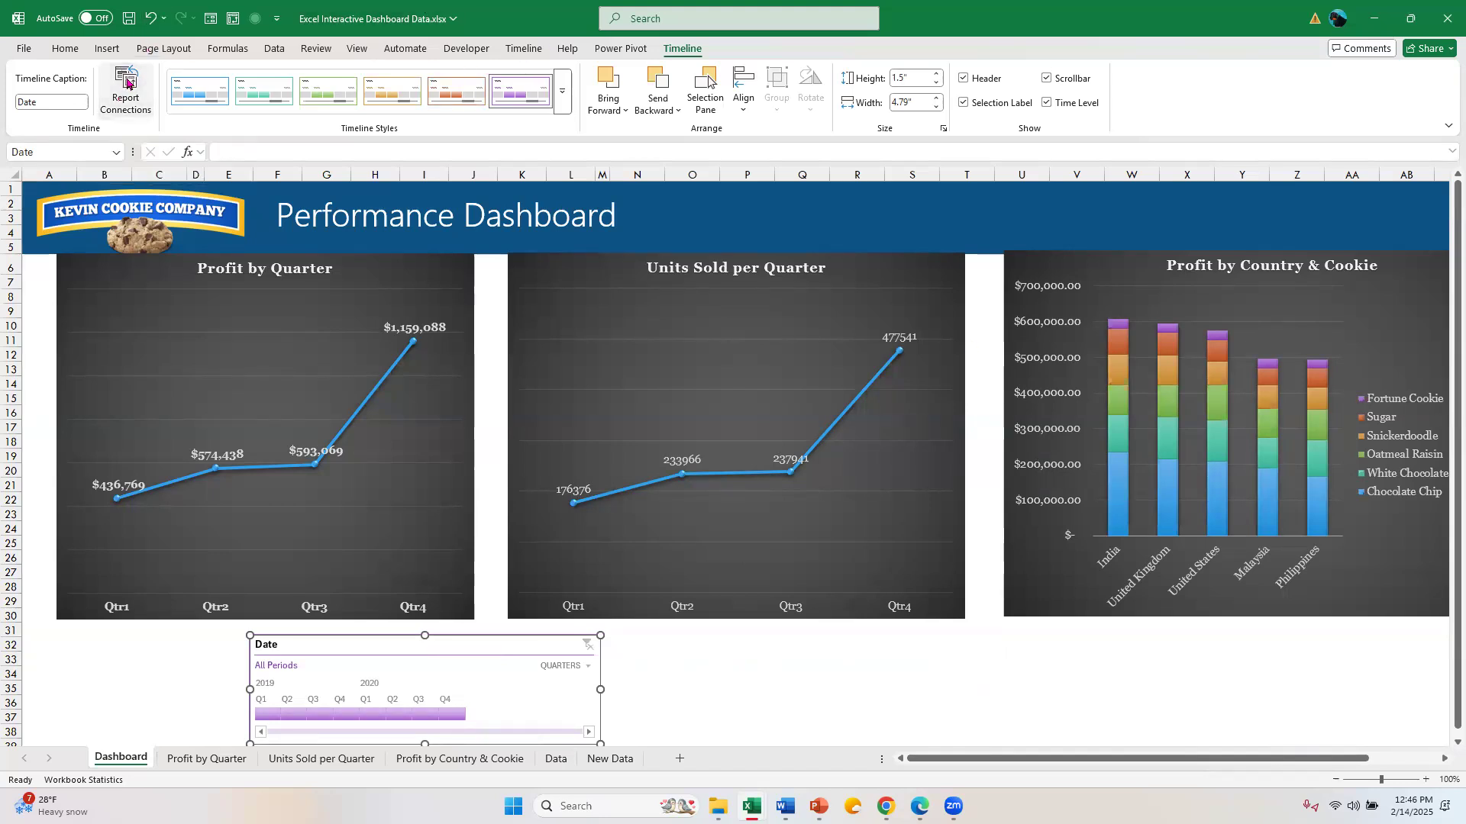
left_click(566, 219)
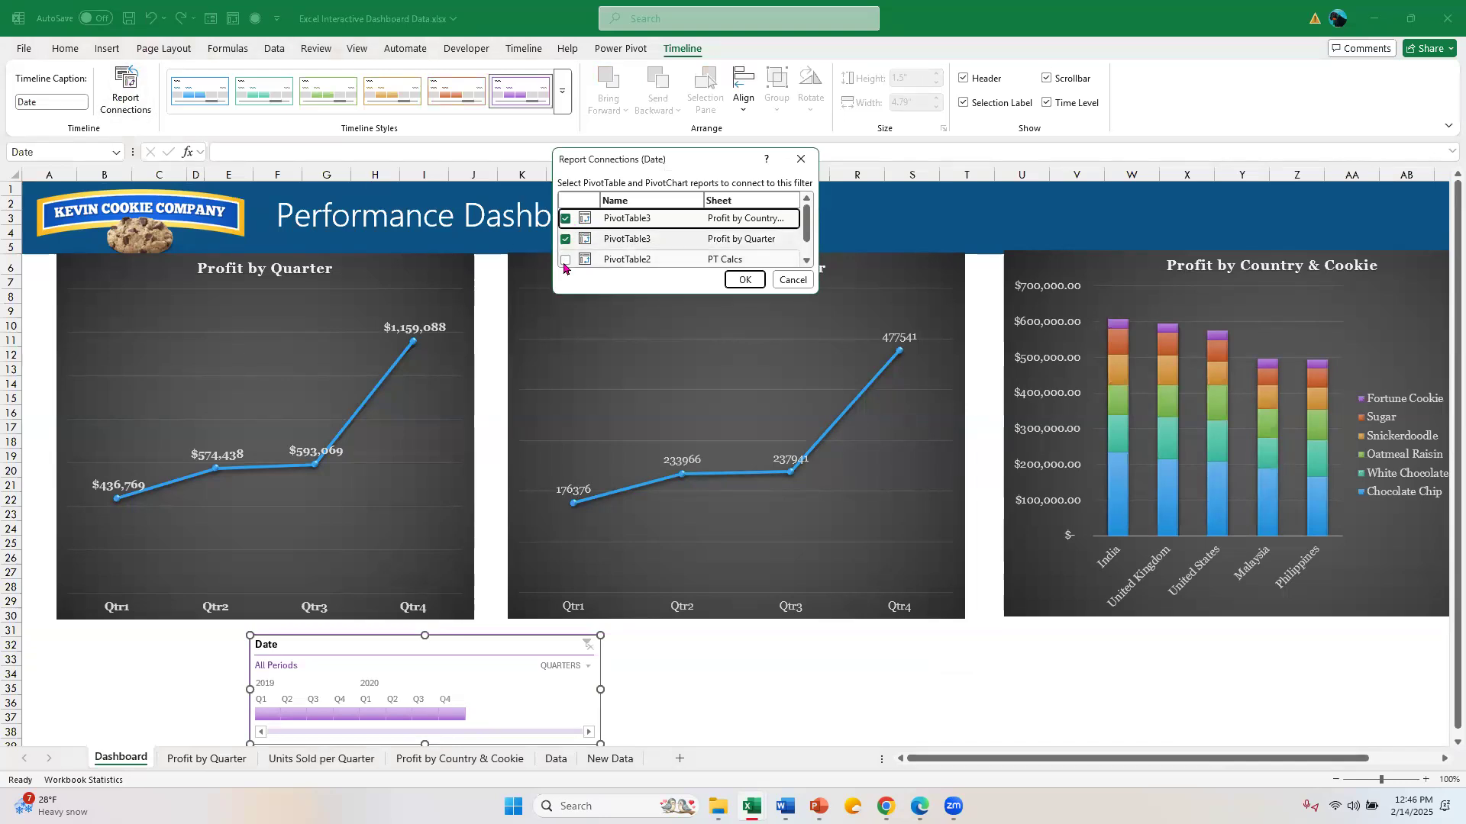
left_click(565, 261)
left_click(739, 279)
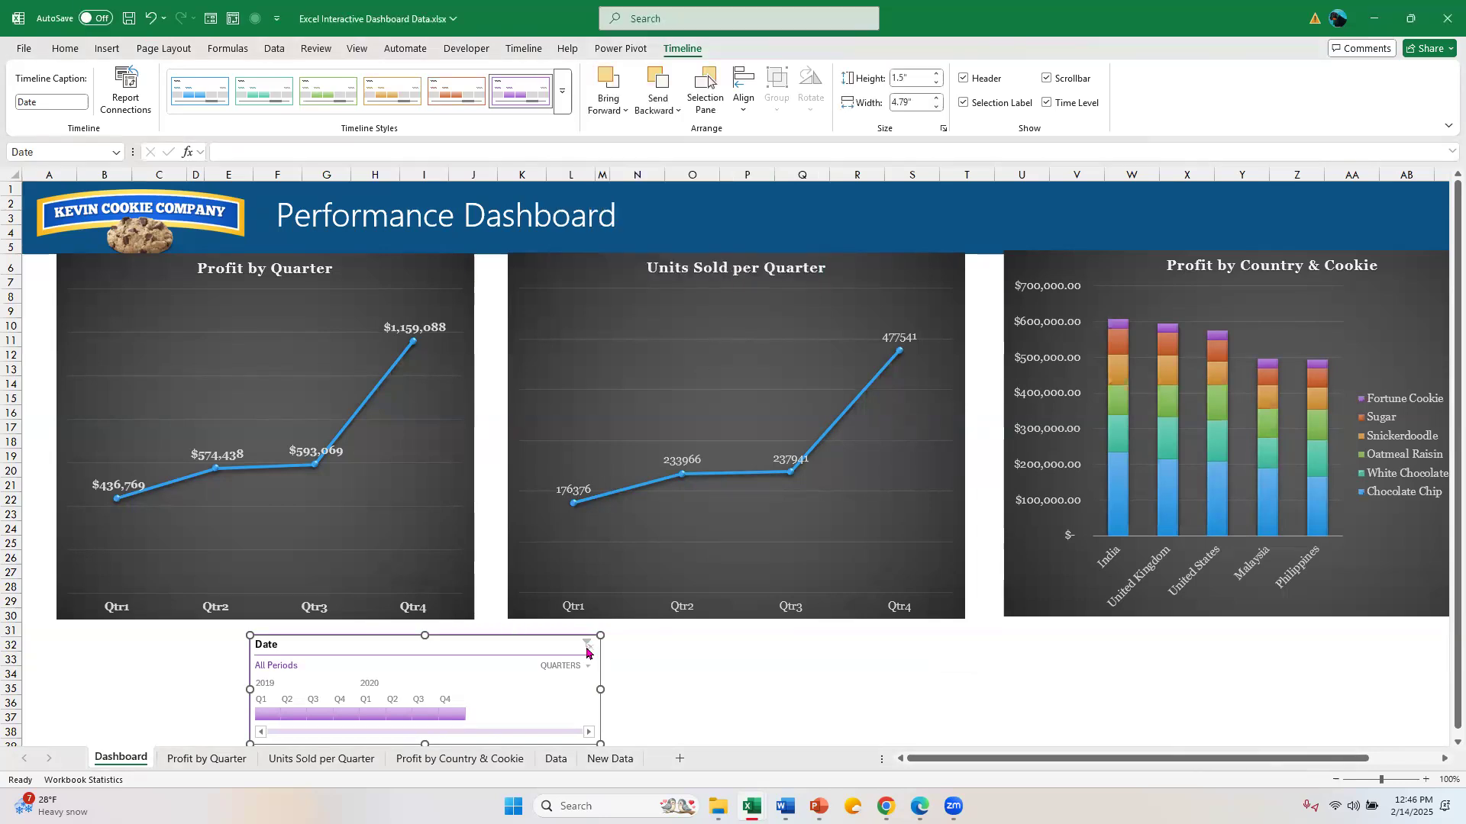
Filter the connected charts with the timeline, first to all four quarters of 2019 and finally to Q1–Q3 2020.
left_click(274, 717)
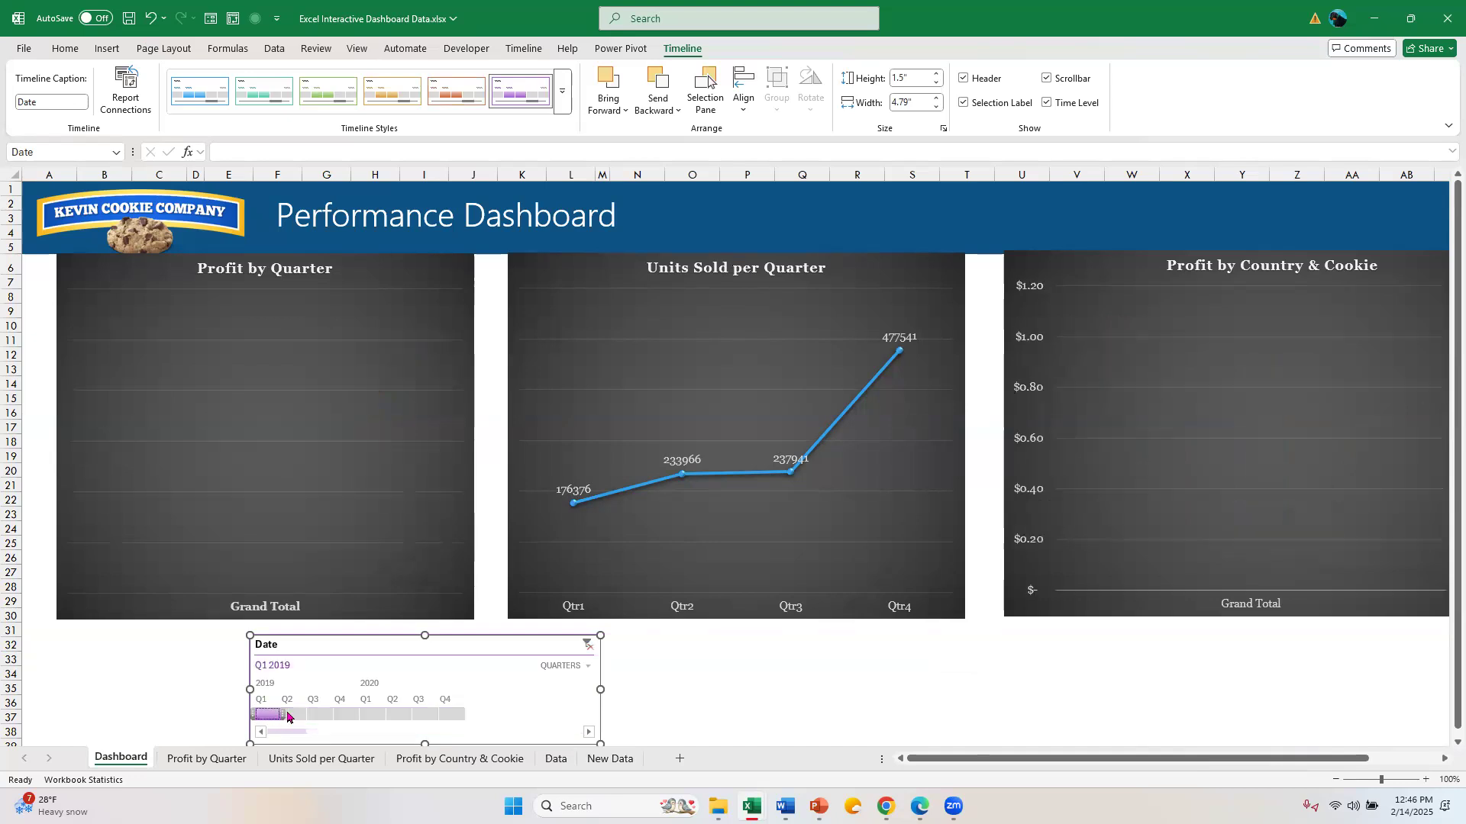
left_click_drag(283, 715, 356, 699)
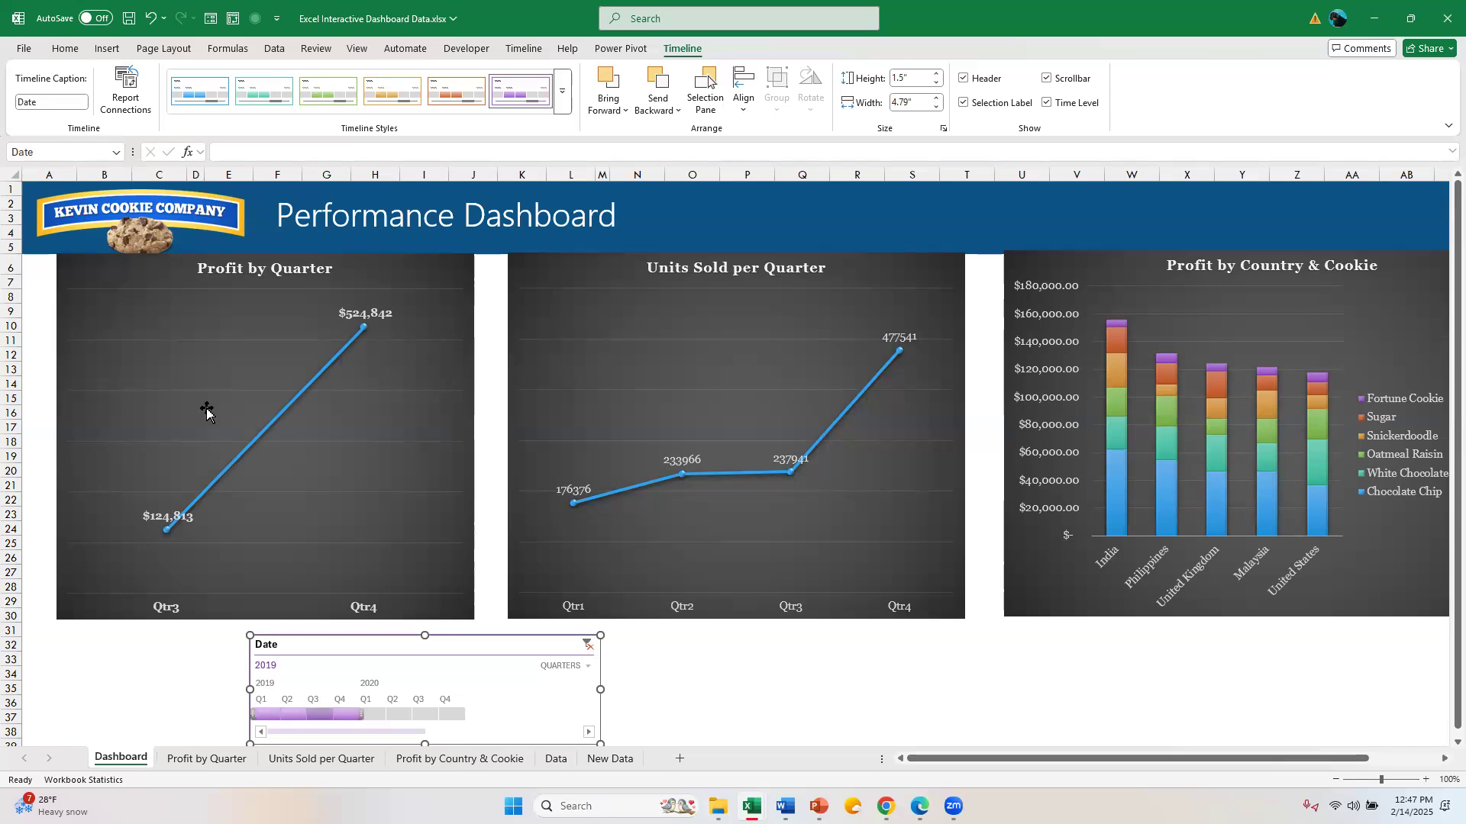
left_click(366, 715)
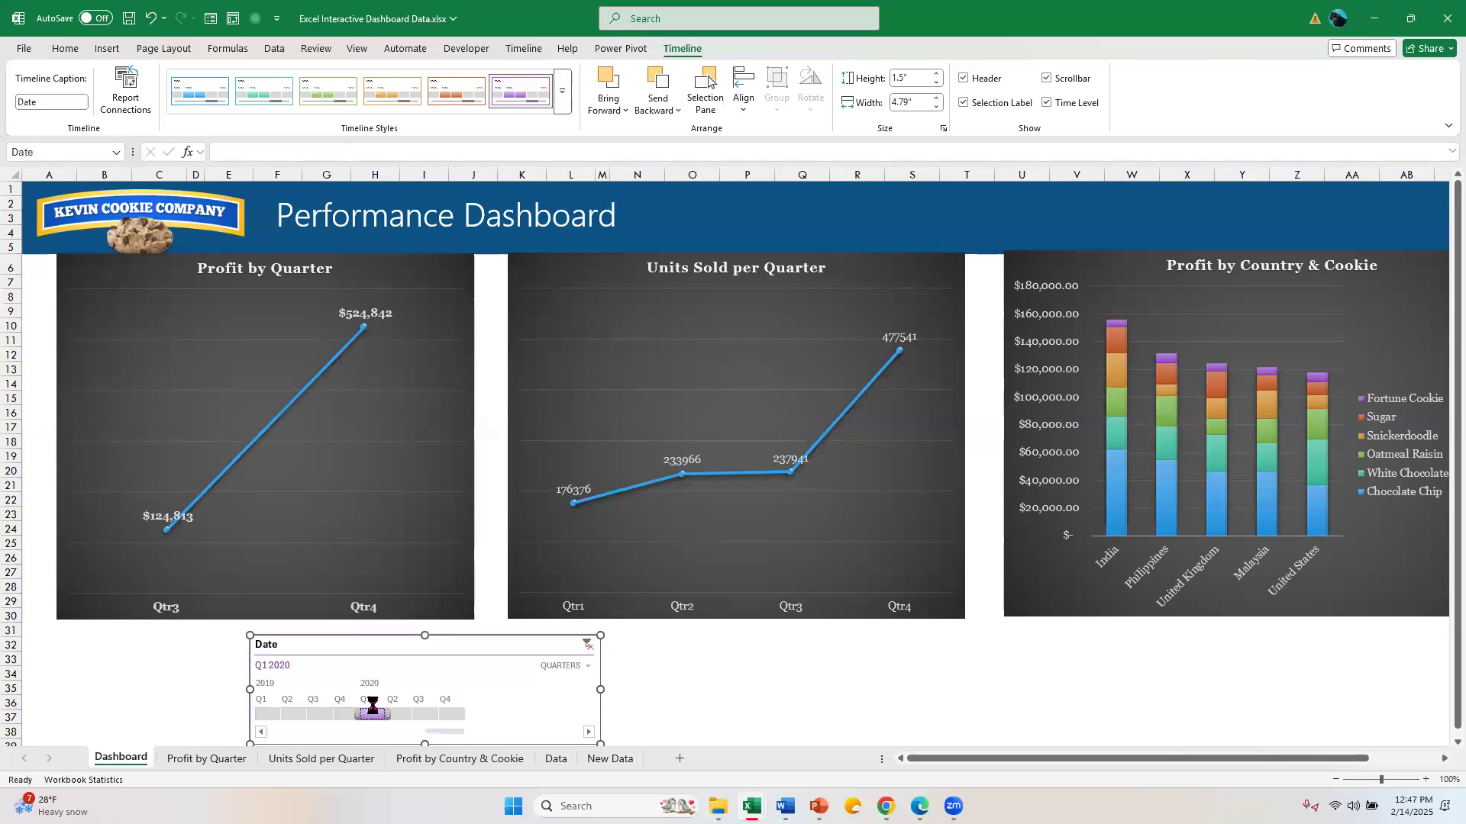
left_click_drag(476, 711, 439, 714)
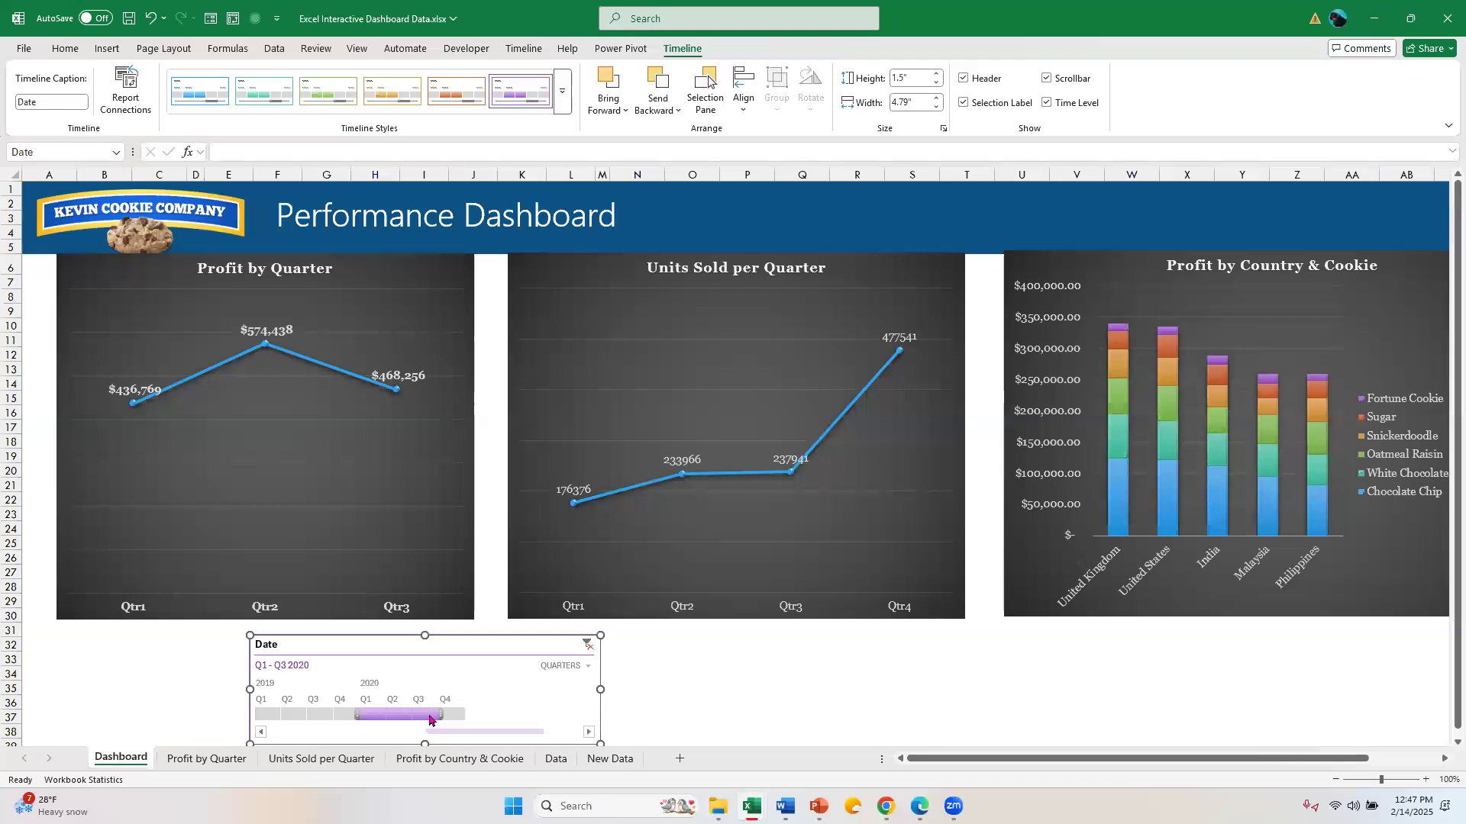
Widen the Profit by Quarter chart rightward until it slightly overlaps the Units Sold per Quarter chart.
left_click(360, 472)
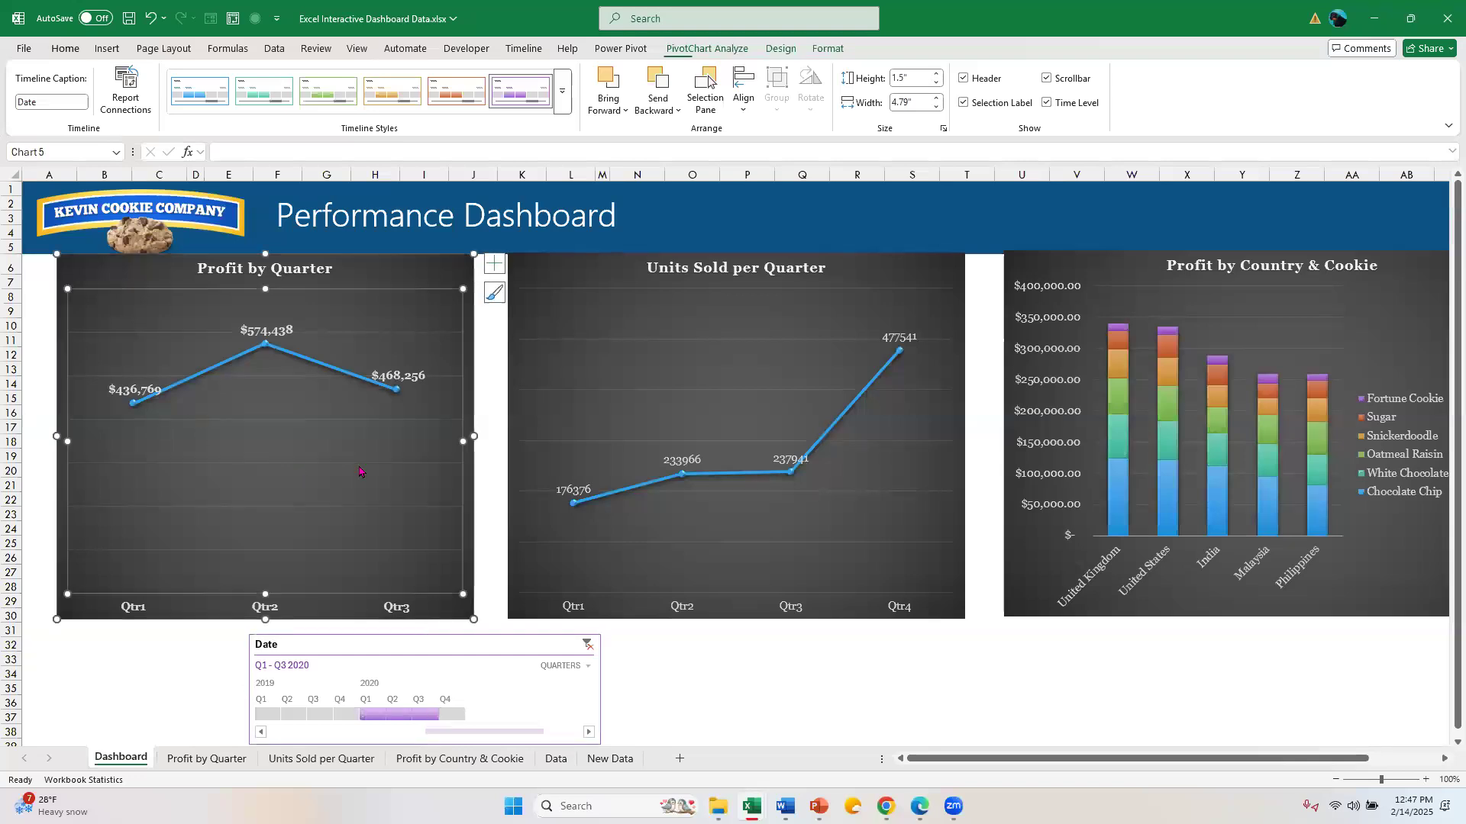
left_click_drag(473, 442, 535, 441)
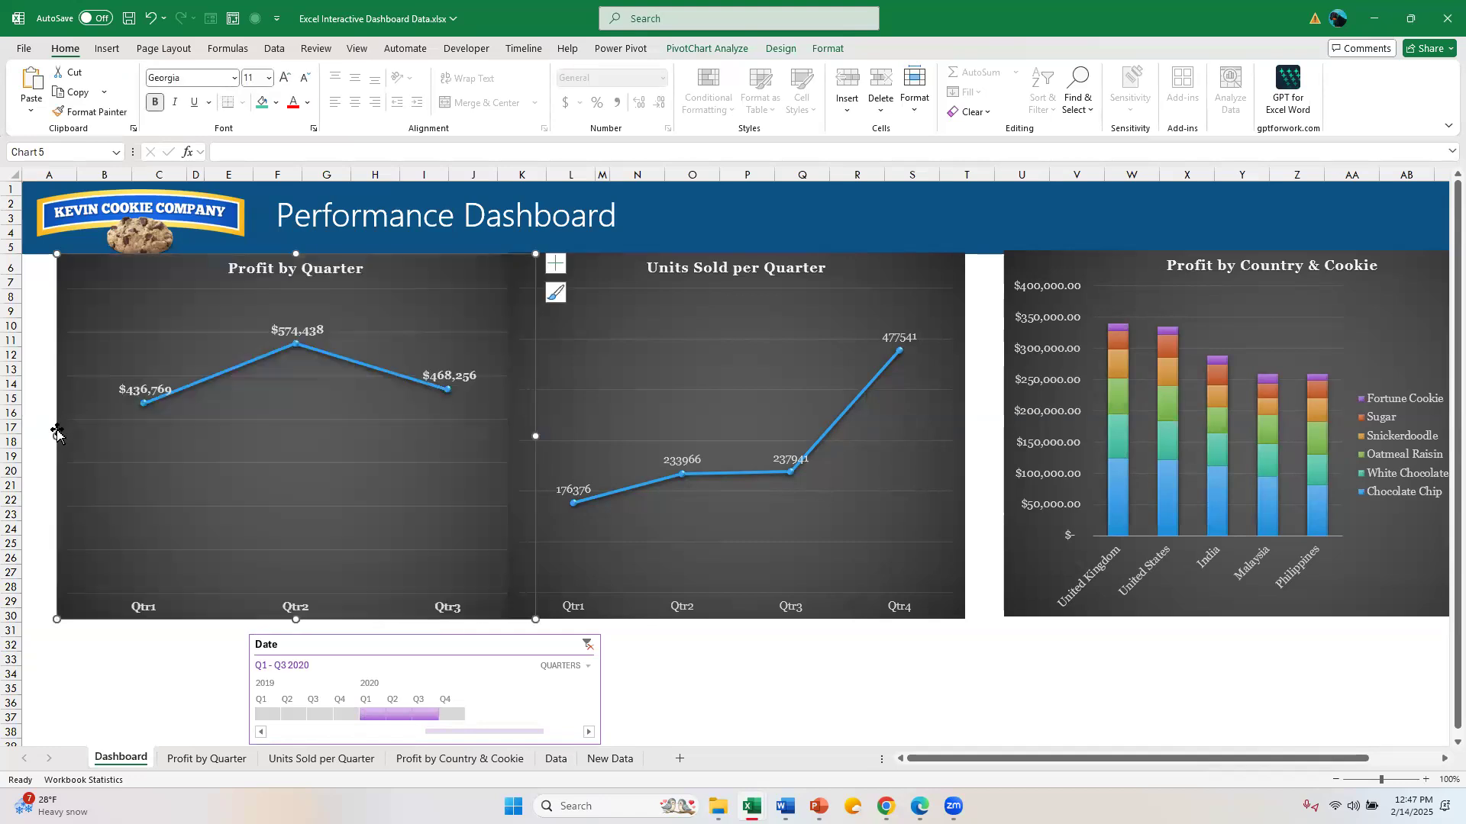
Try widening the Profit by Quarter chart further on both sides, lowering it, and moving the timeline beneath the other two charts.
left_click_drag(13, 416, 14, 417)
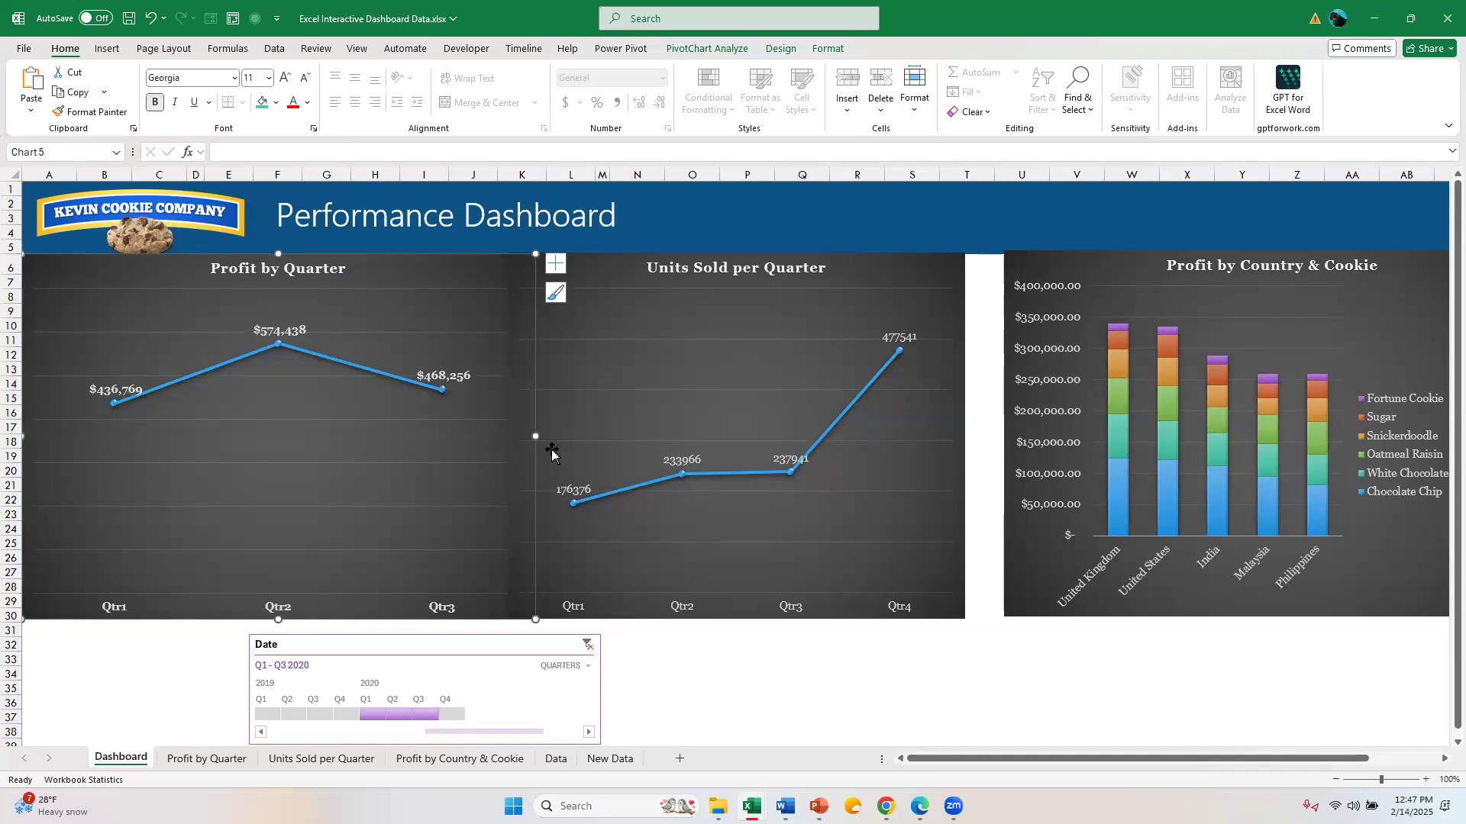
left_click_drag(649, 442, 653, 447)
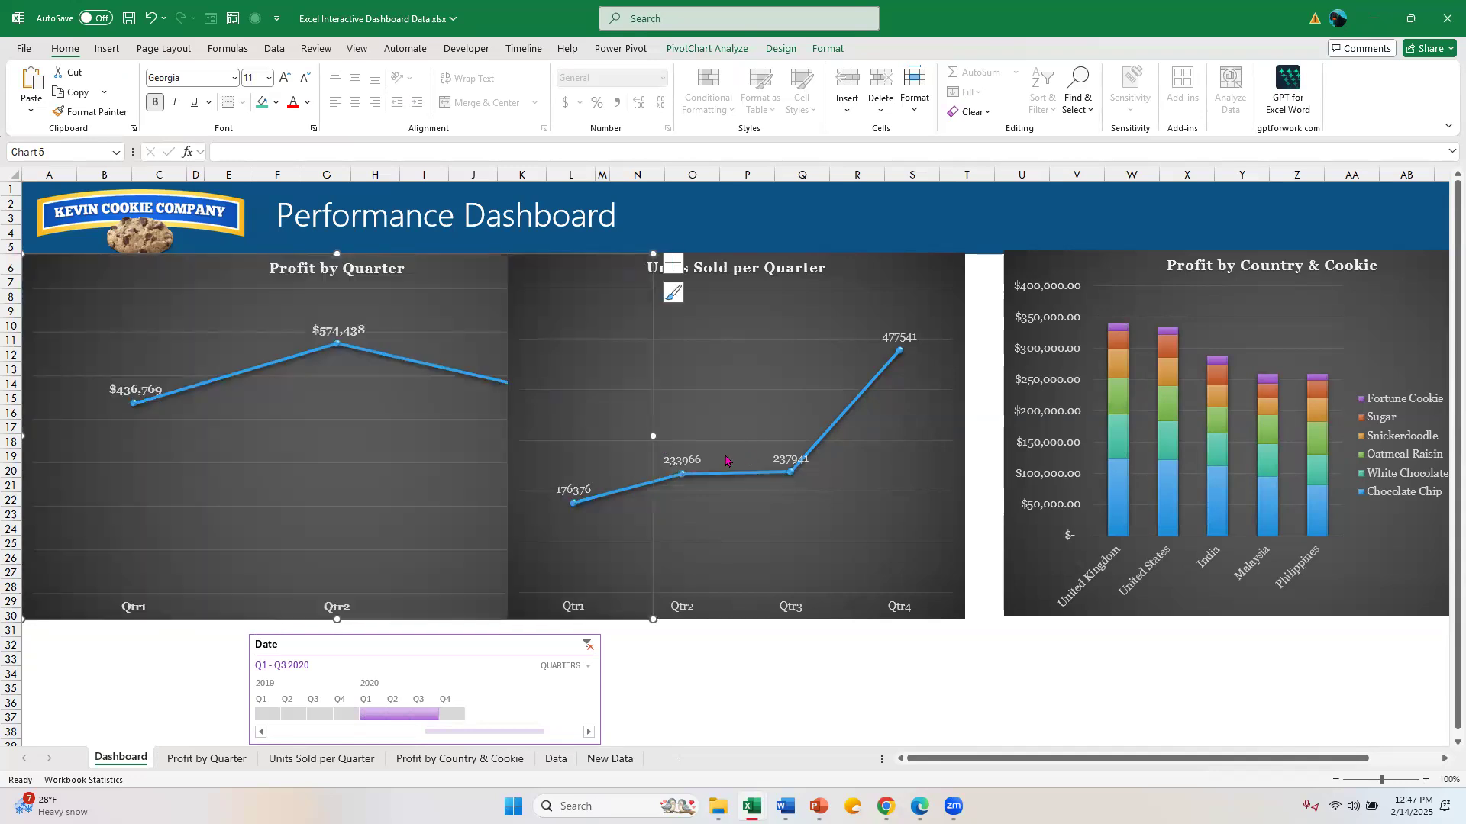
left_click_drag(195, 277, 195, 365)
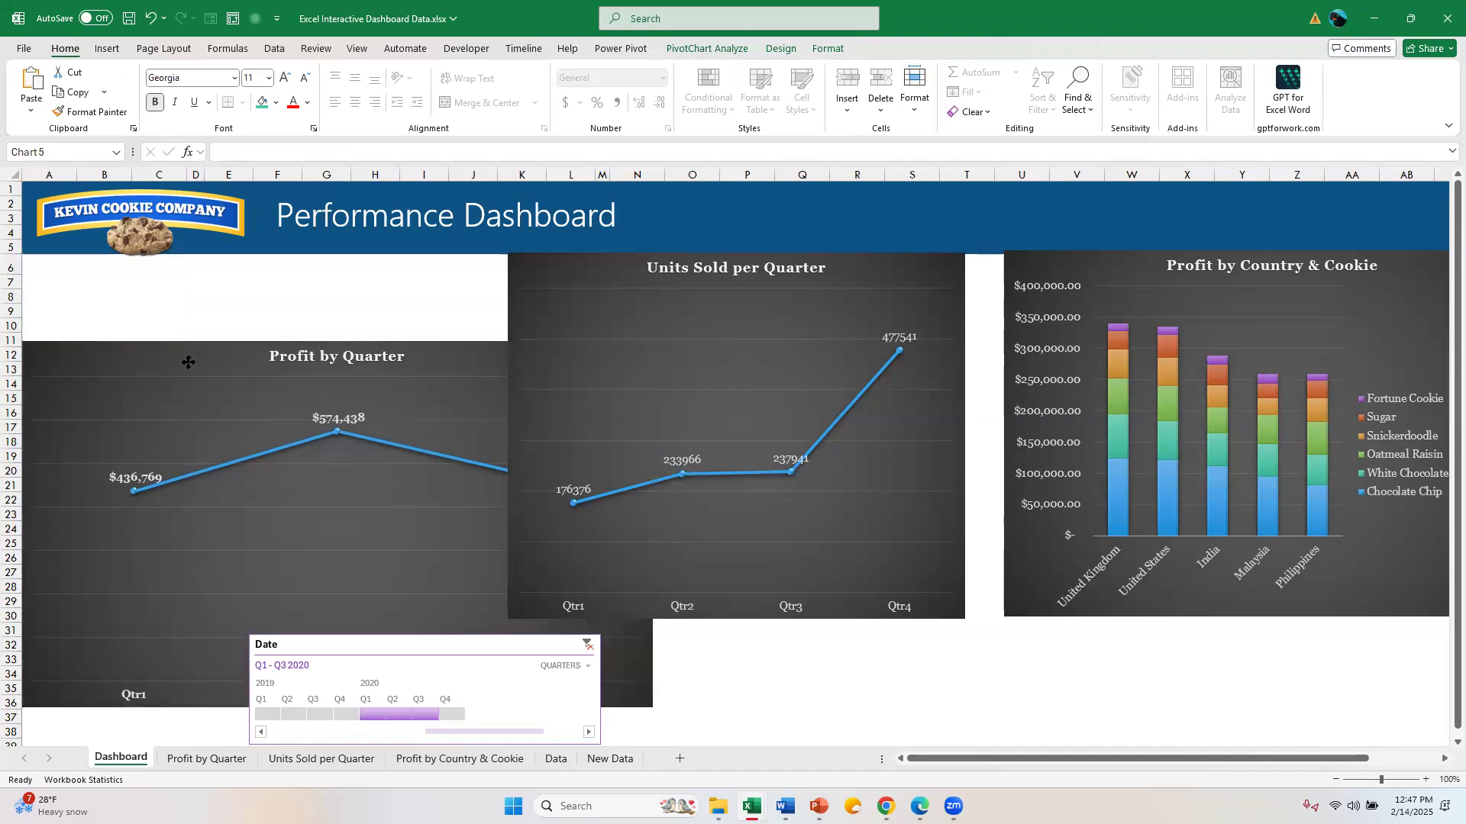
left_click_drag(399, 647, 947, 646)
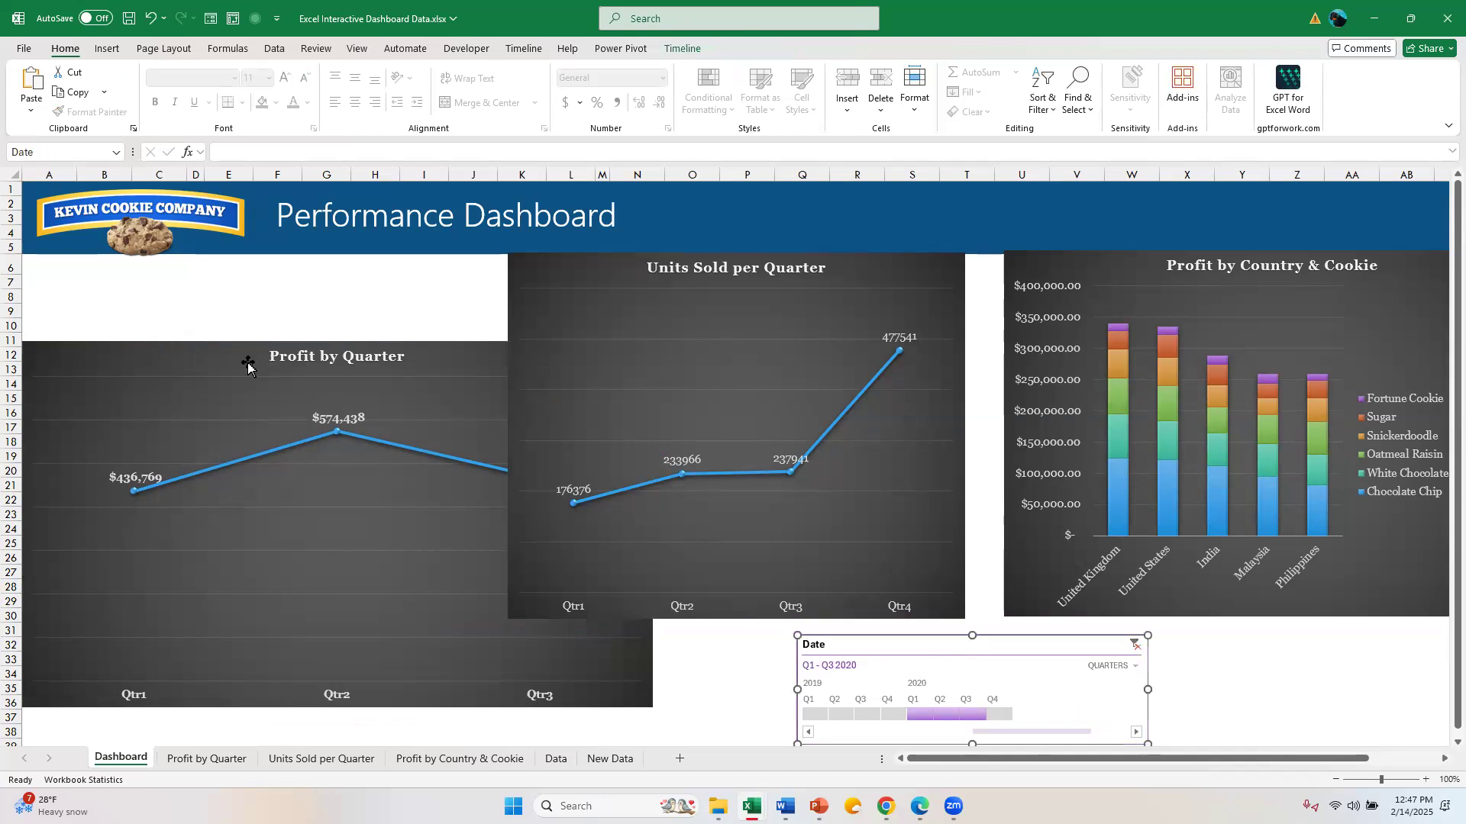
Try moving the Profit by Quarter chart still lower on the sheet and enlarging it.
scroll(1431, 649, "down", 2)
scroll(1431, 649, "down", 2)
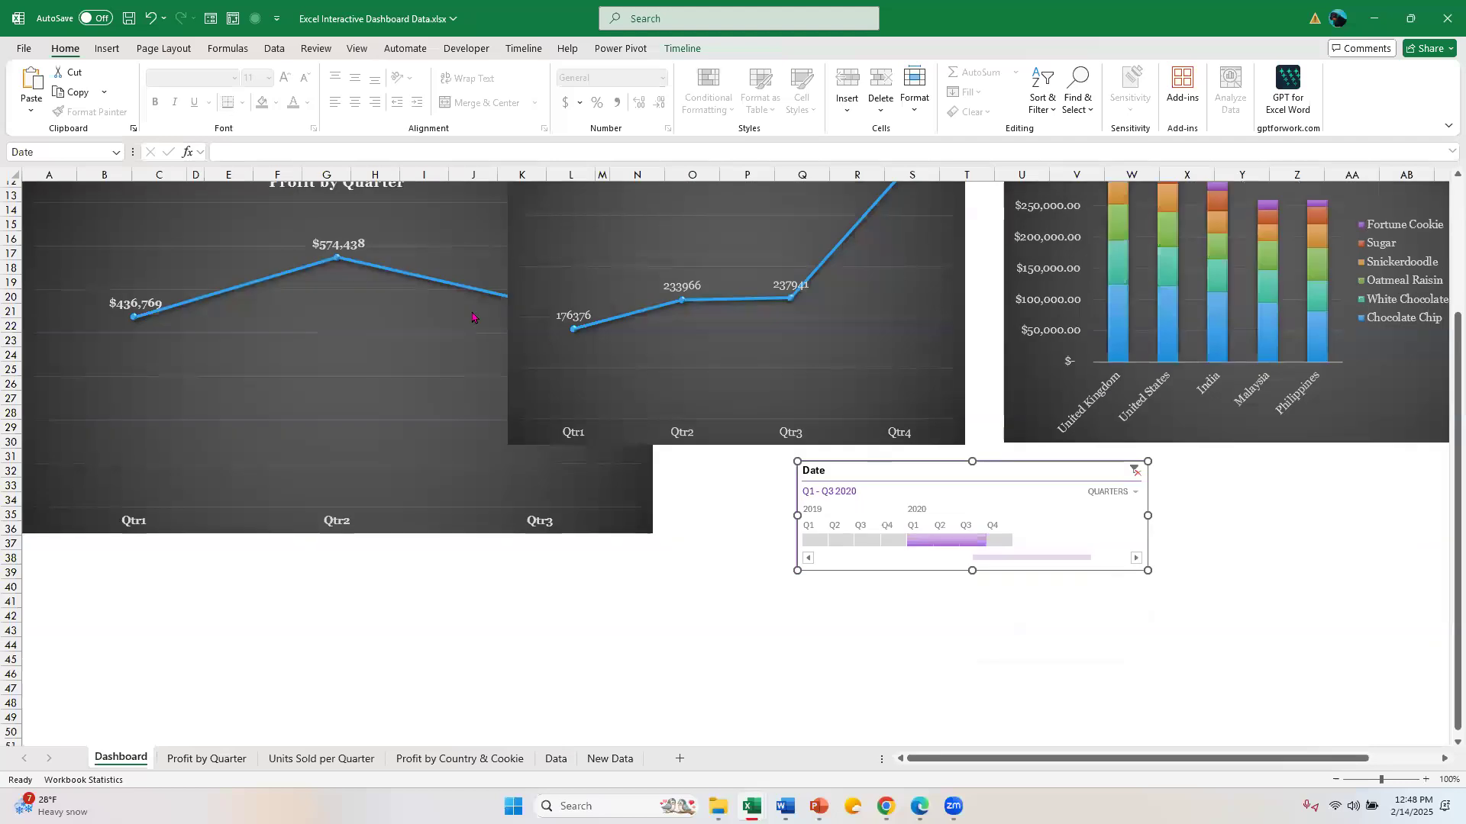
left_click(209, 380)
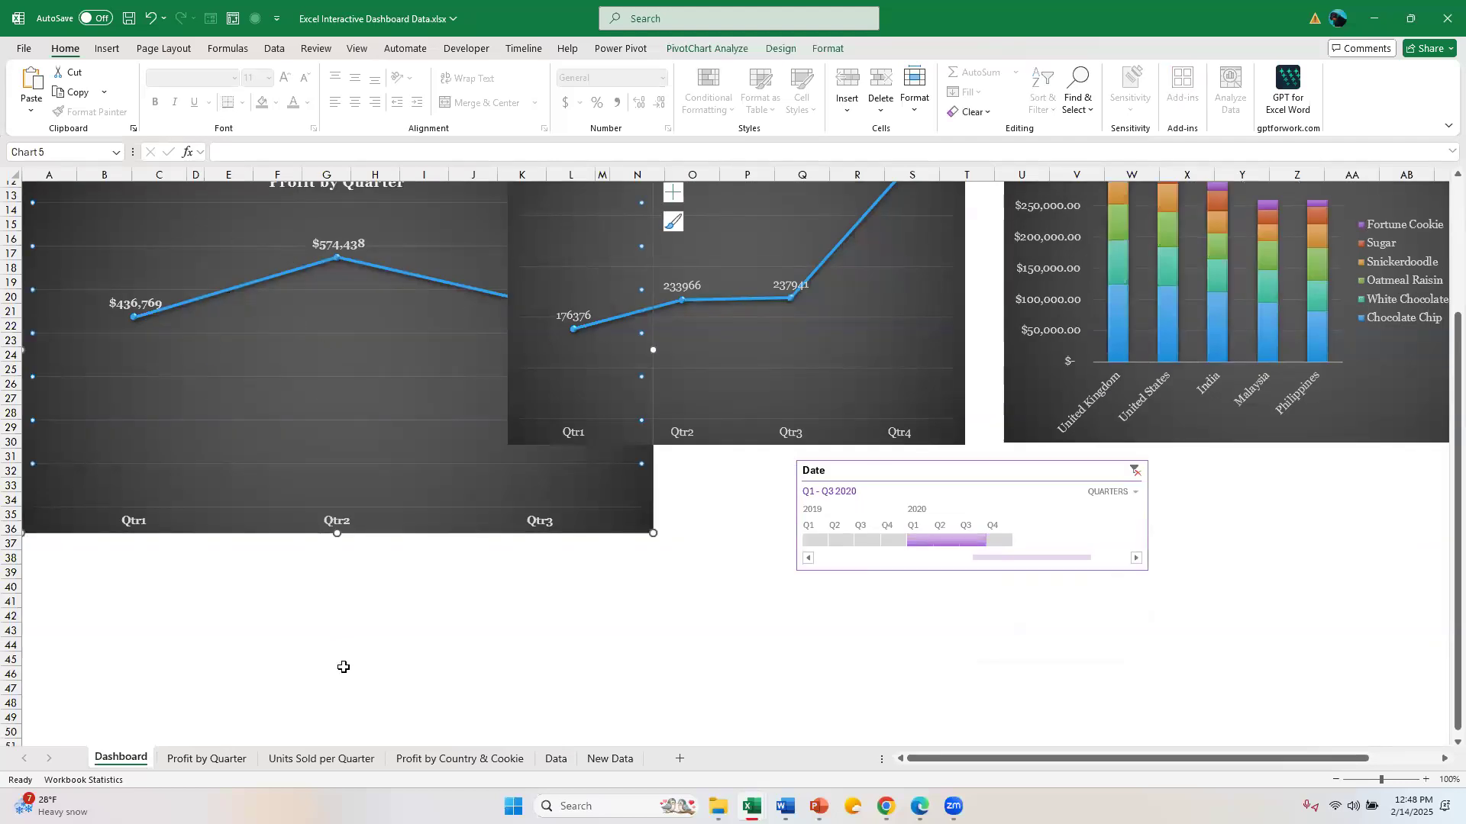
left_click(327, 595)
scroll(439, 561, "up", 2)
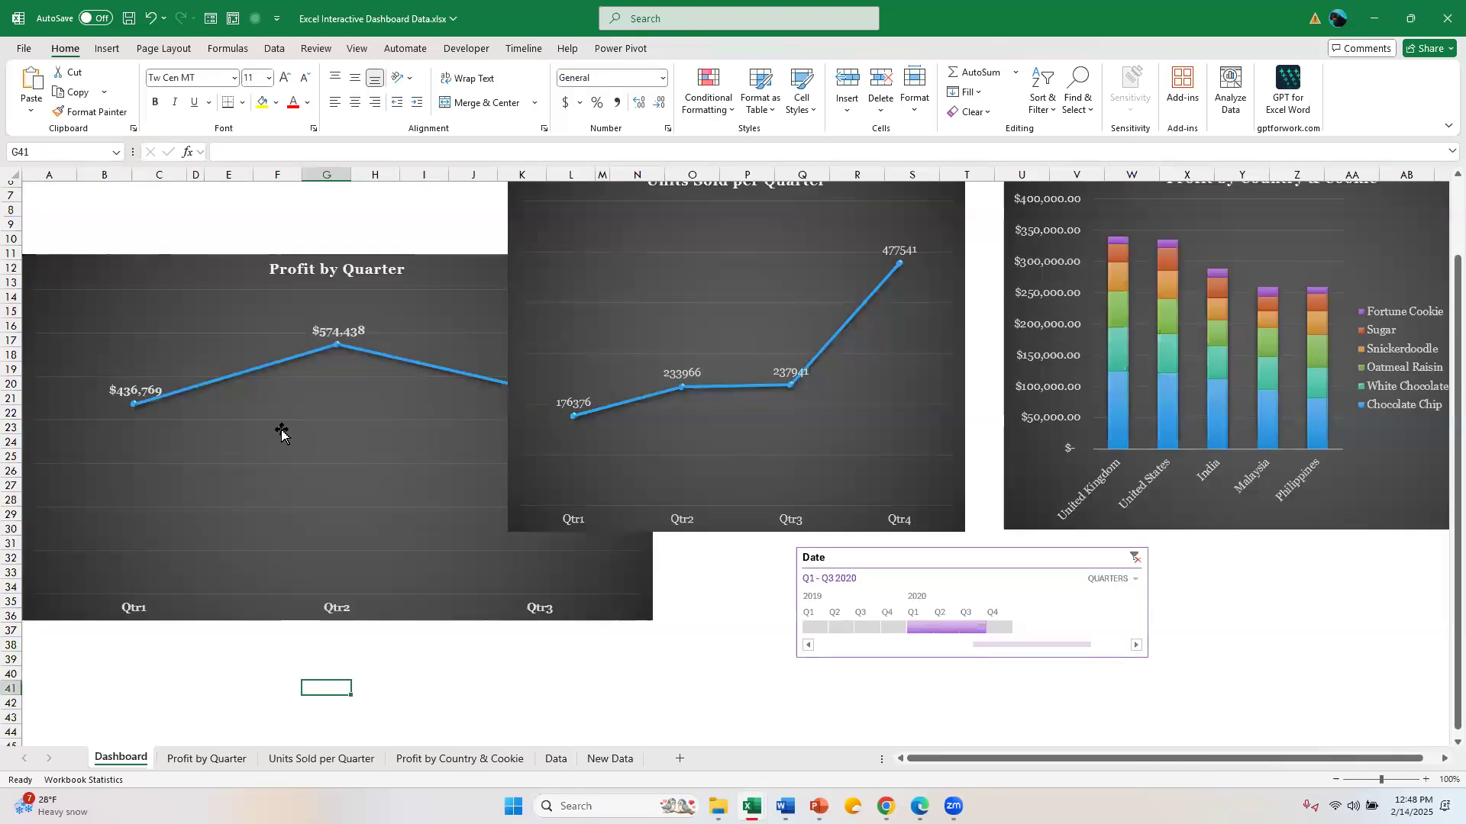
left_click_drag(177, 293, 177, 418)
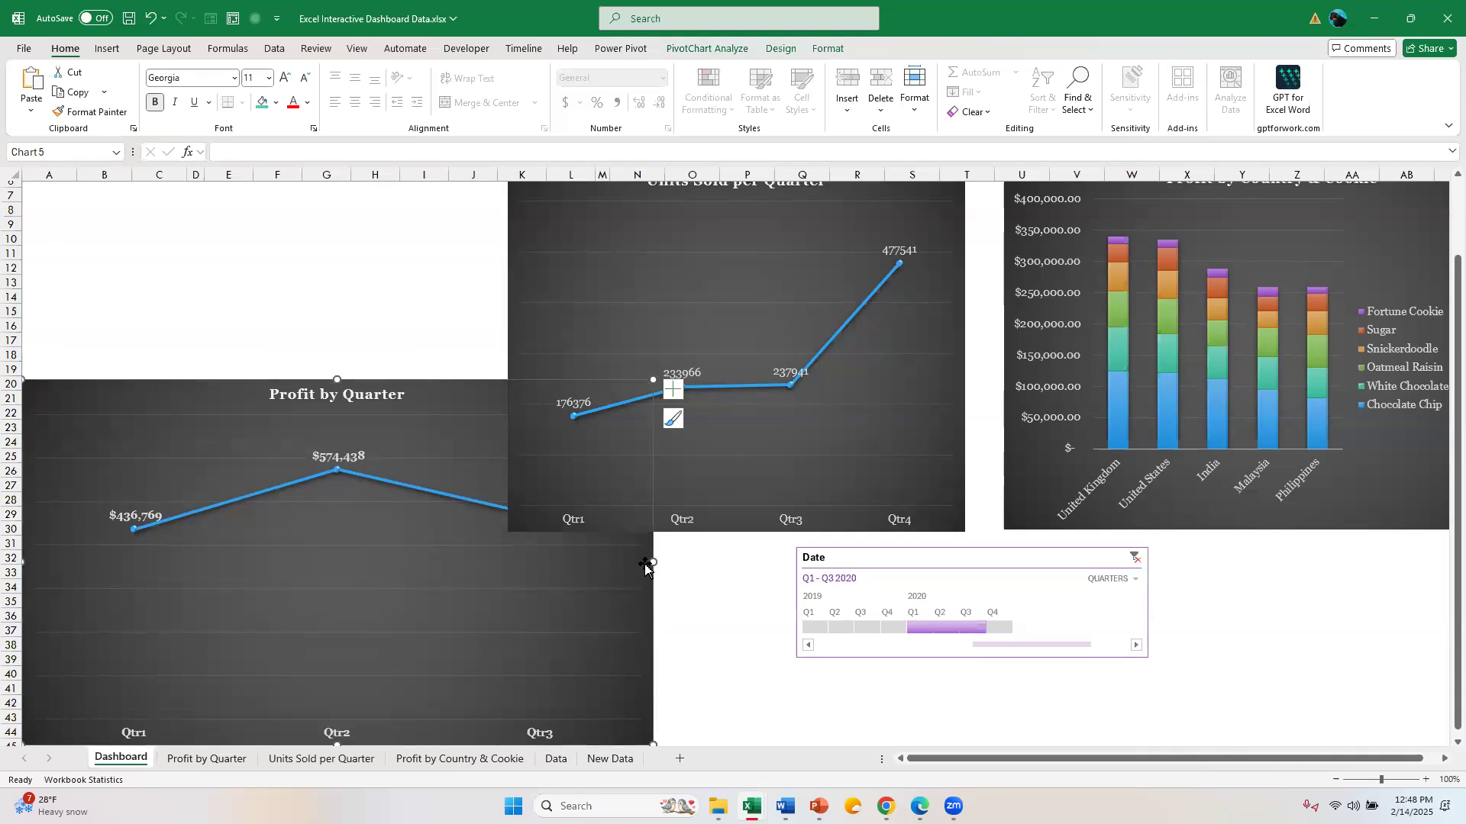
left_click_drag(653, 558, 813, 600)
Undo the extra moves and resizes of the Profit by Quarter chart and the timeline, back to the chart's first widening.
key("ctrl+z")
key("ctrl+z")
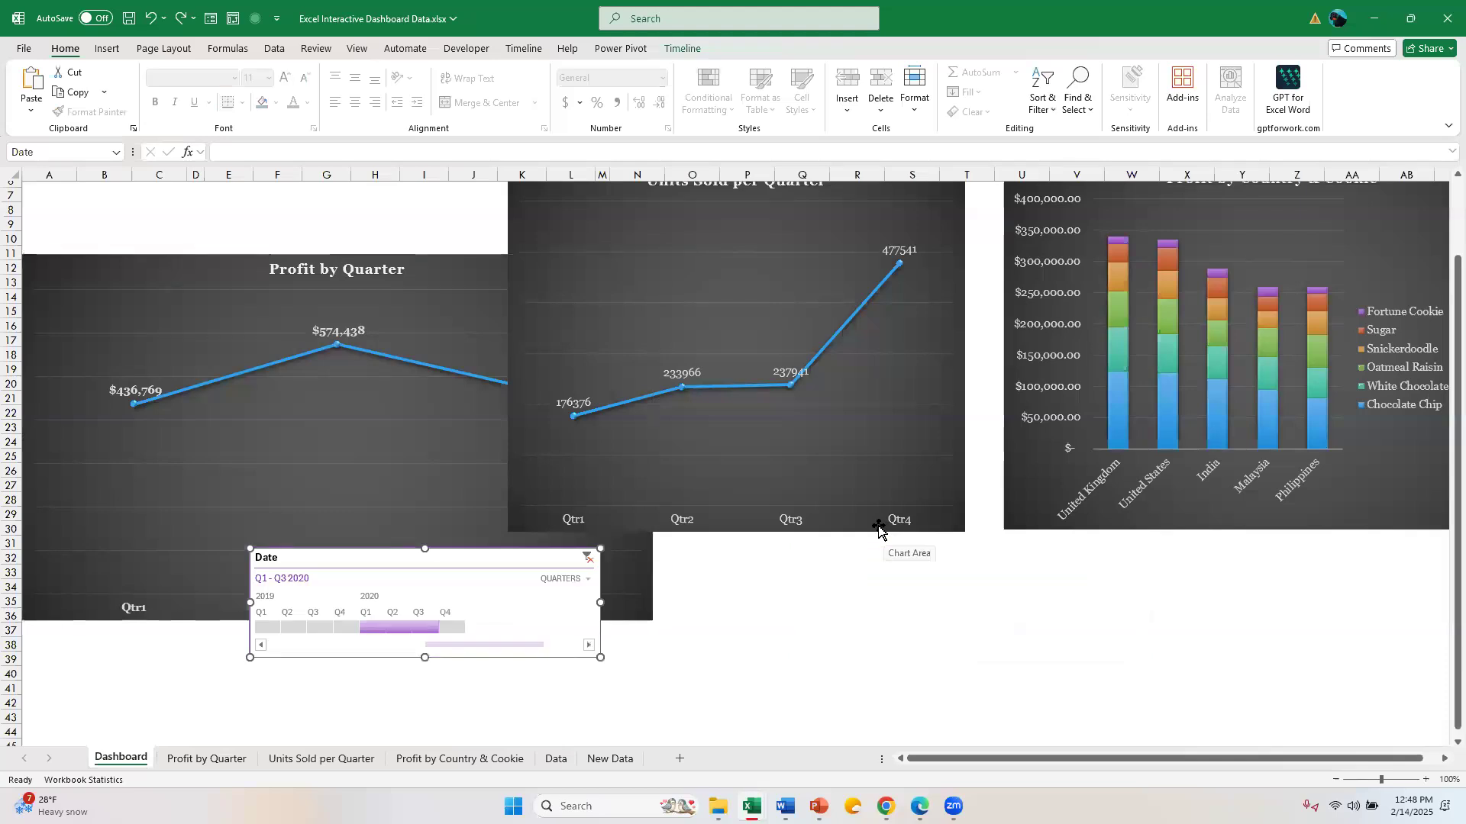
key("ctrl+z")
key("ctrl+z")
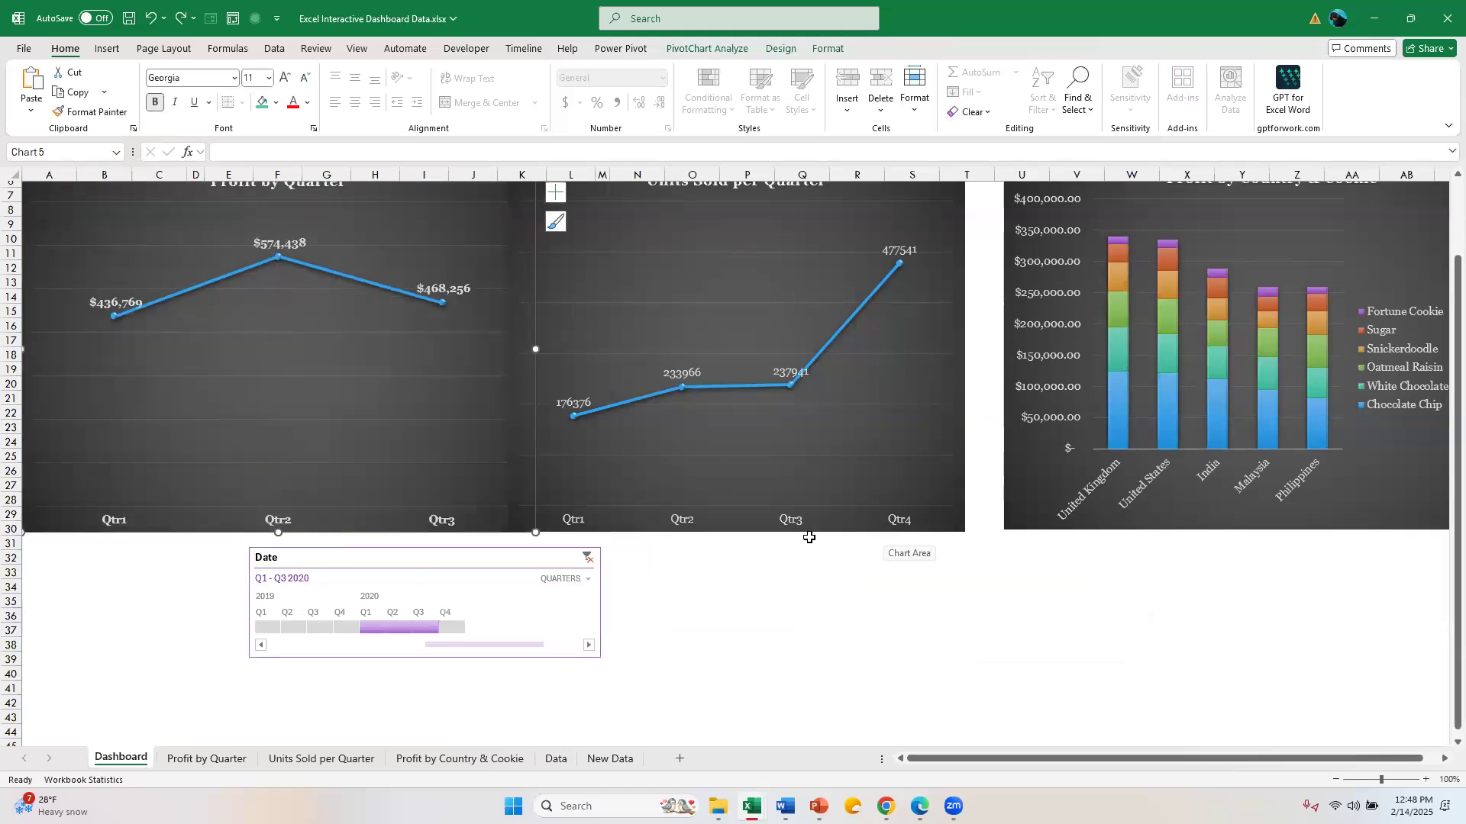
key("ctrl+z")
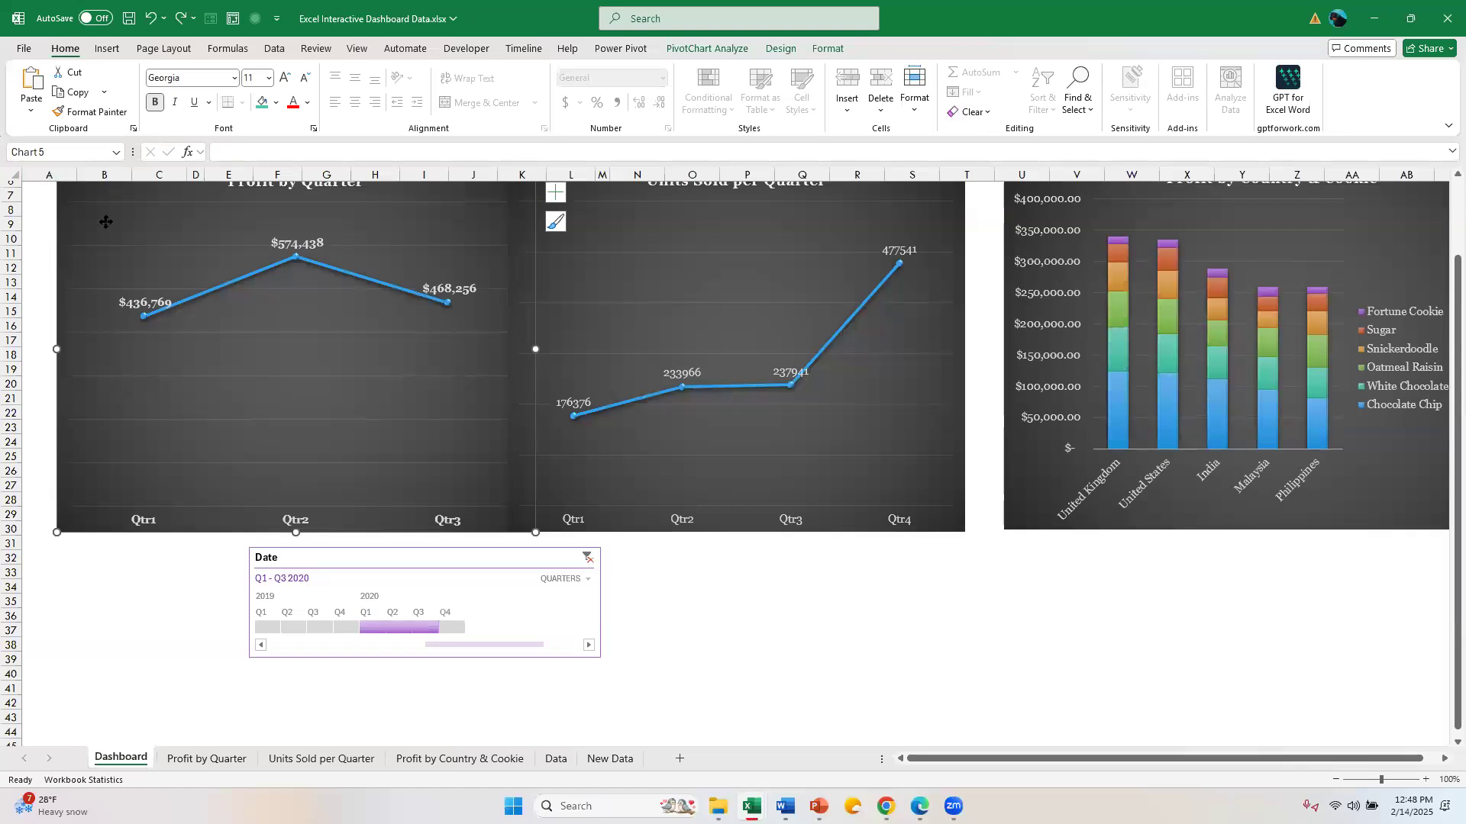
Shift the plot area of the Profit by Quarter chart slightly up and to the right.
left_click(76, 204)
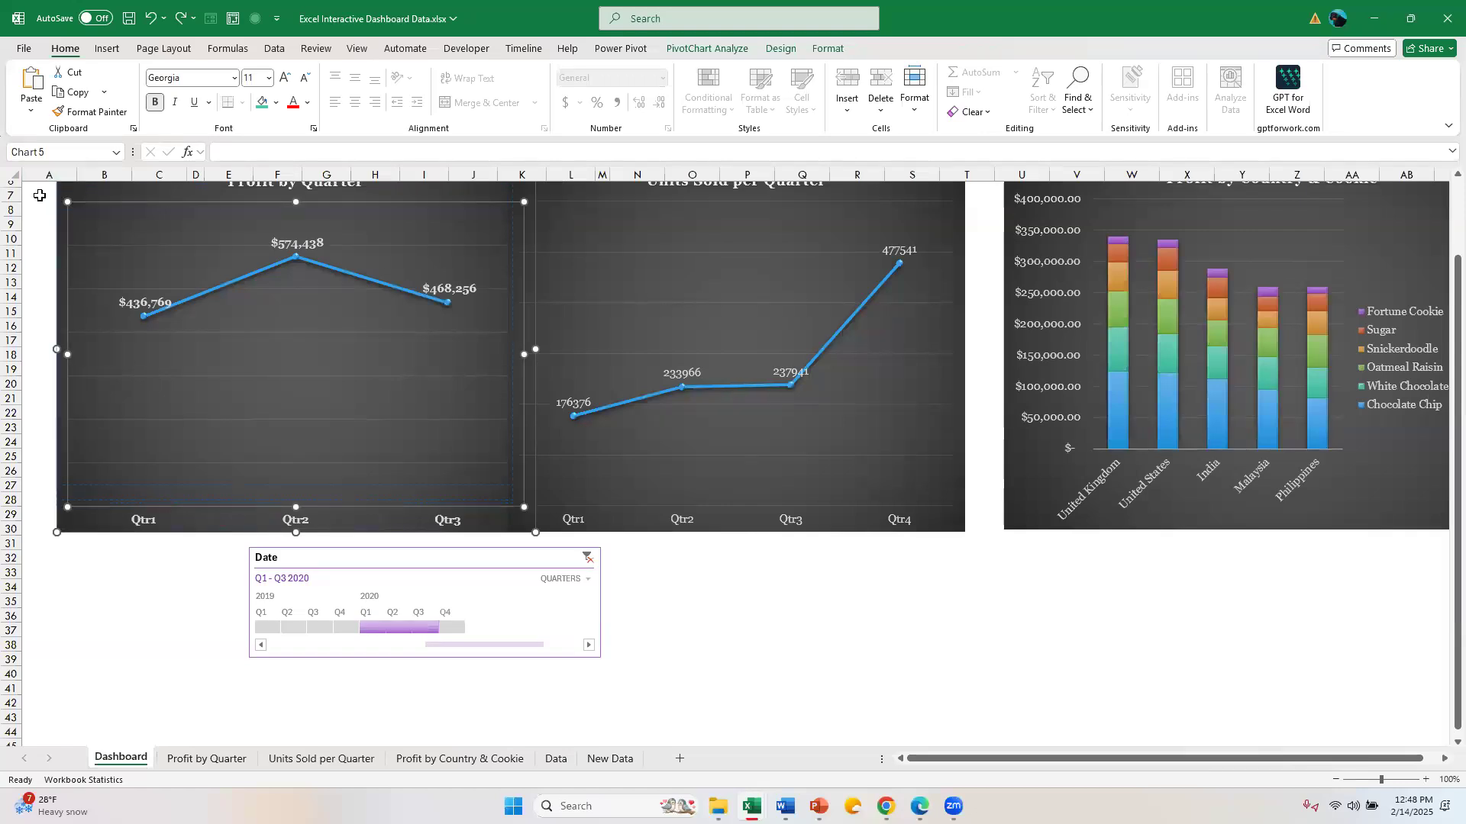
left_click_drag(40, 196, 40, 195)
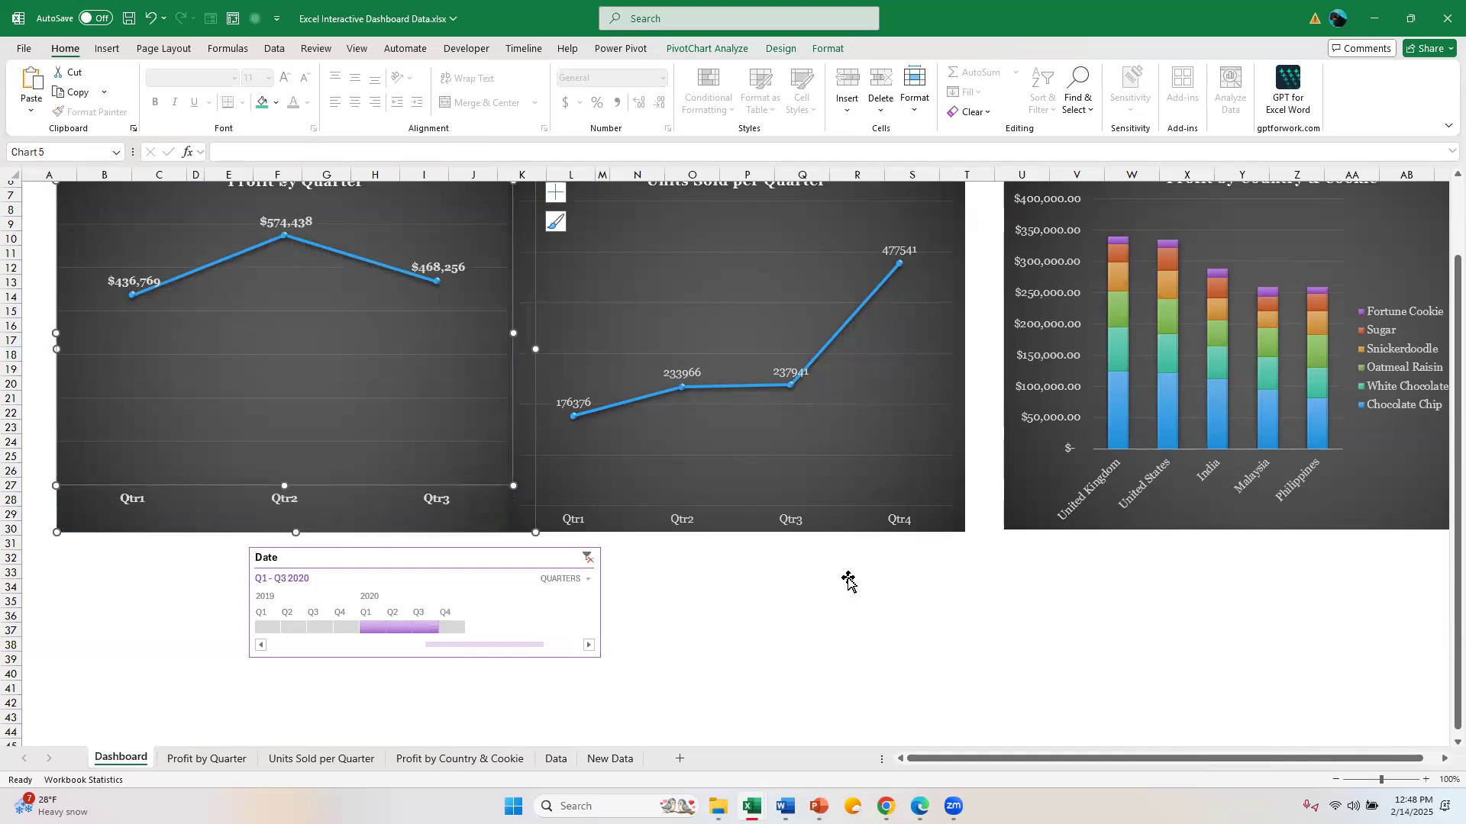
scroll(848, 582, "up", 2)
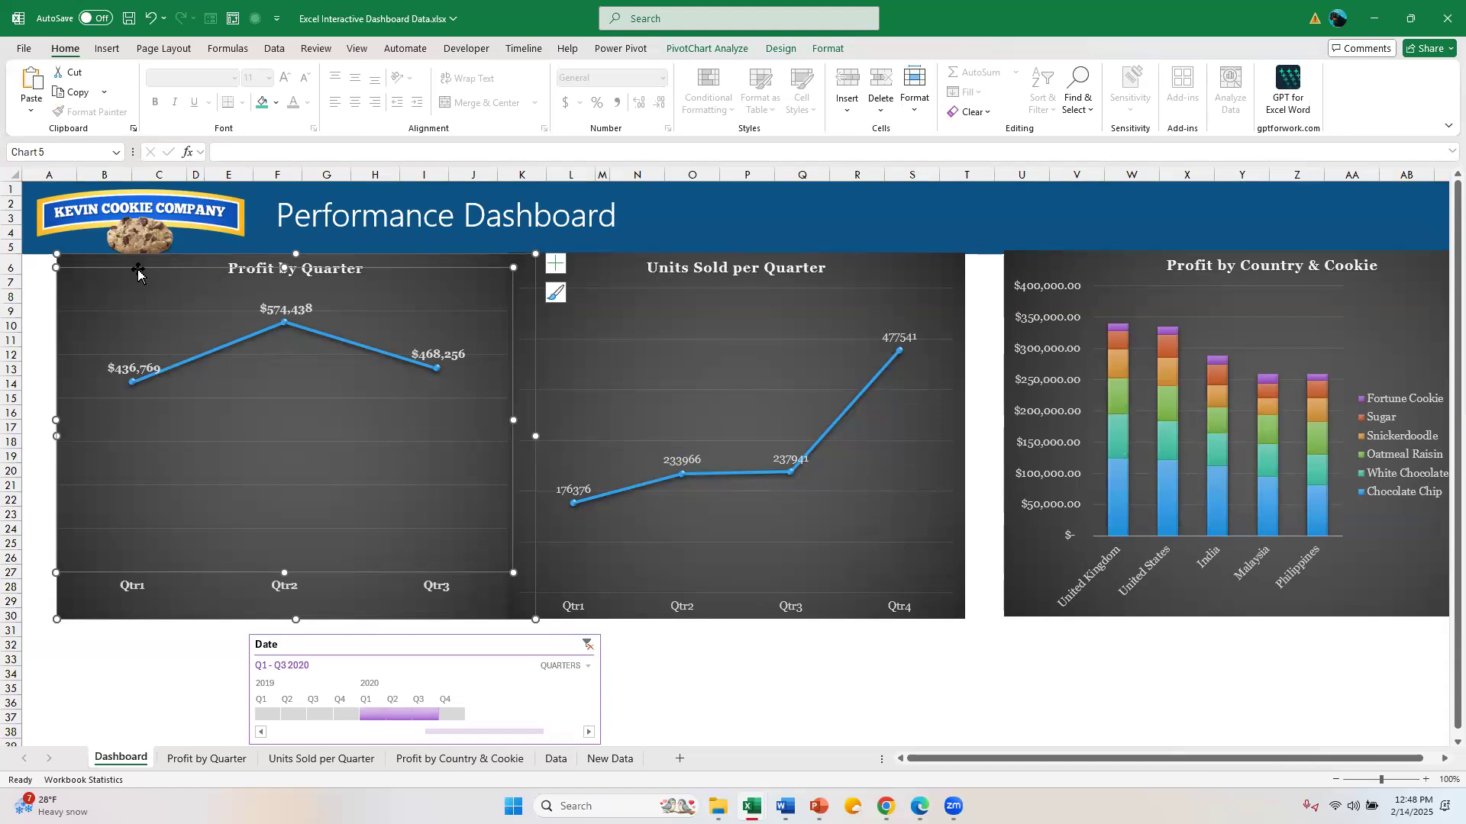
left_click_drag(138, 275, 161, 269)
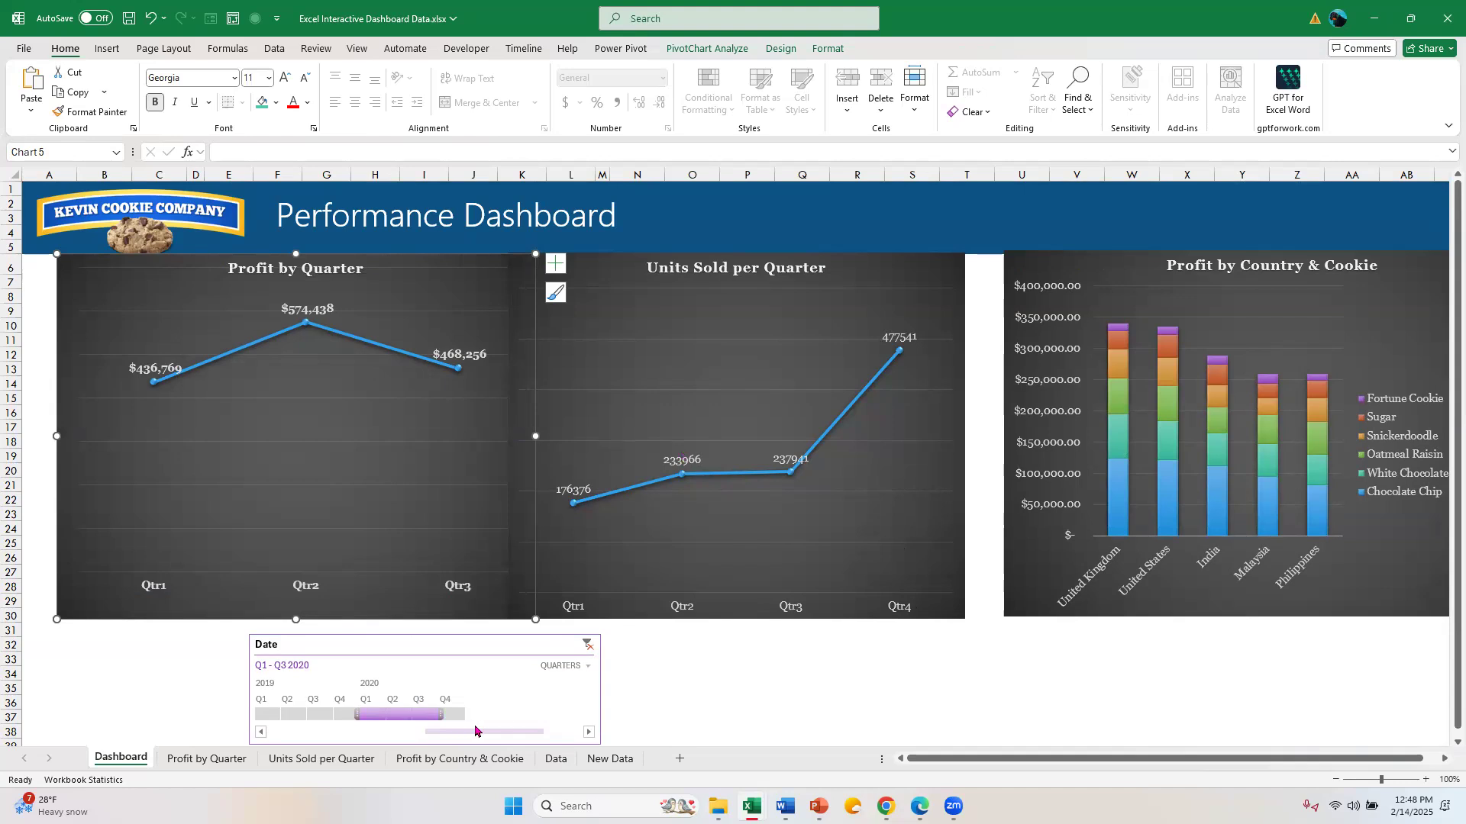
Try the timeline filter on single quarters of 2020, going from Q4 through Q3 and Q2 to Q1.
left_click(450, 715)
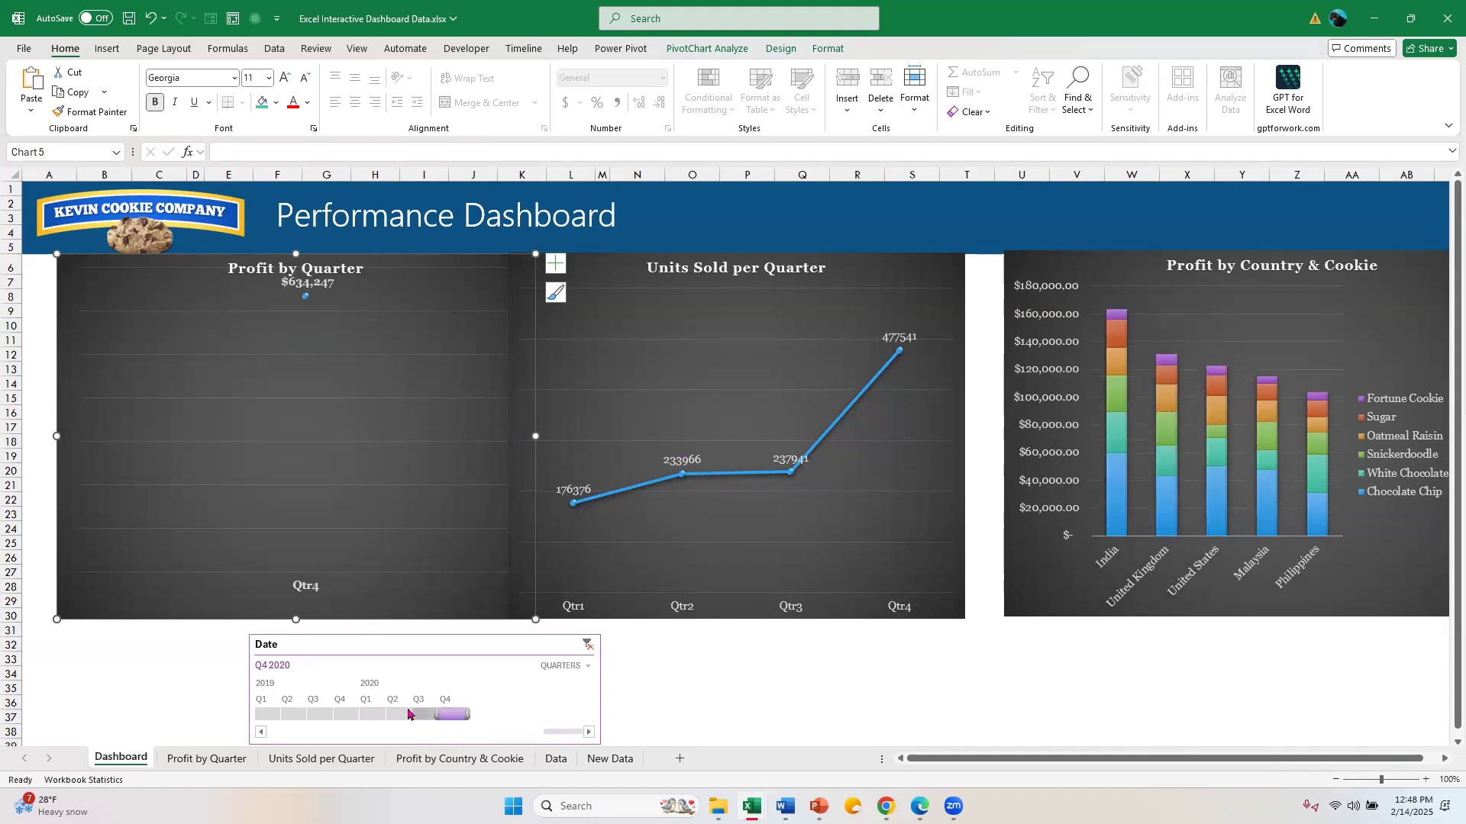
left_click(421, 716)
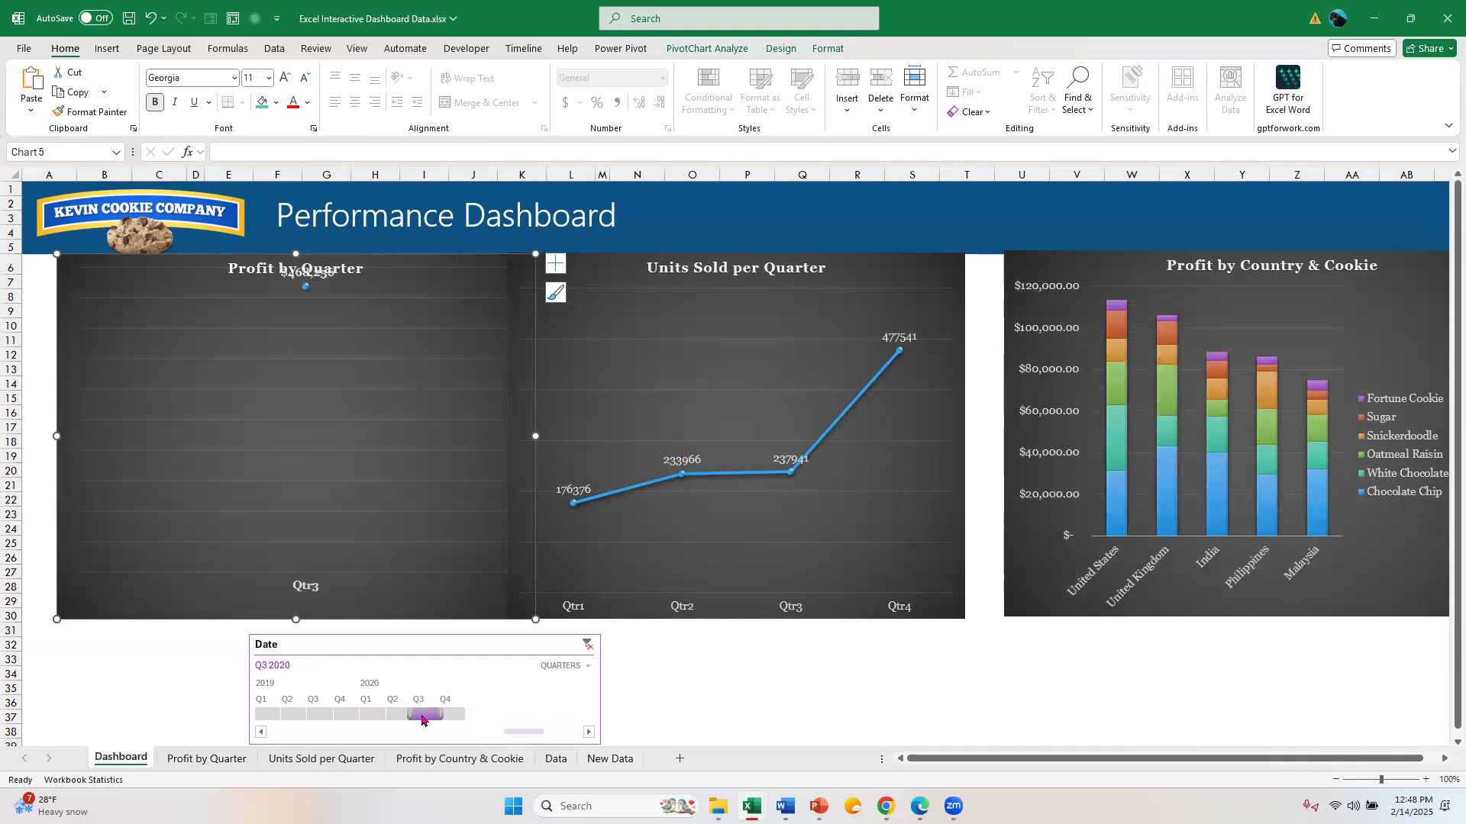
left_click(395, 713)
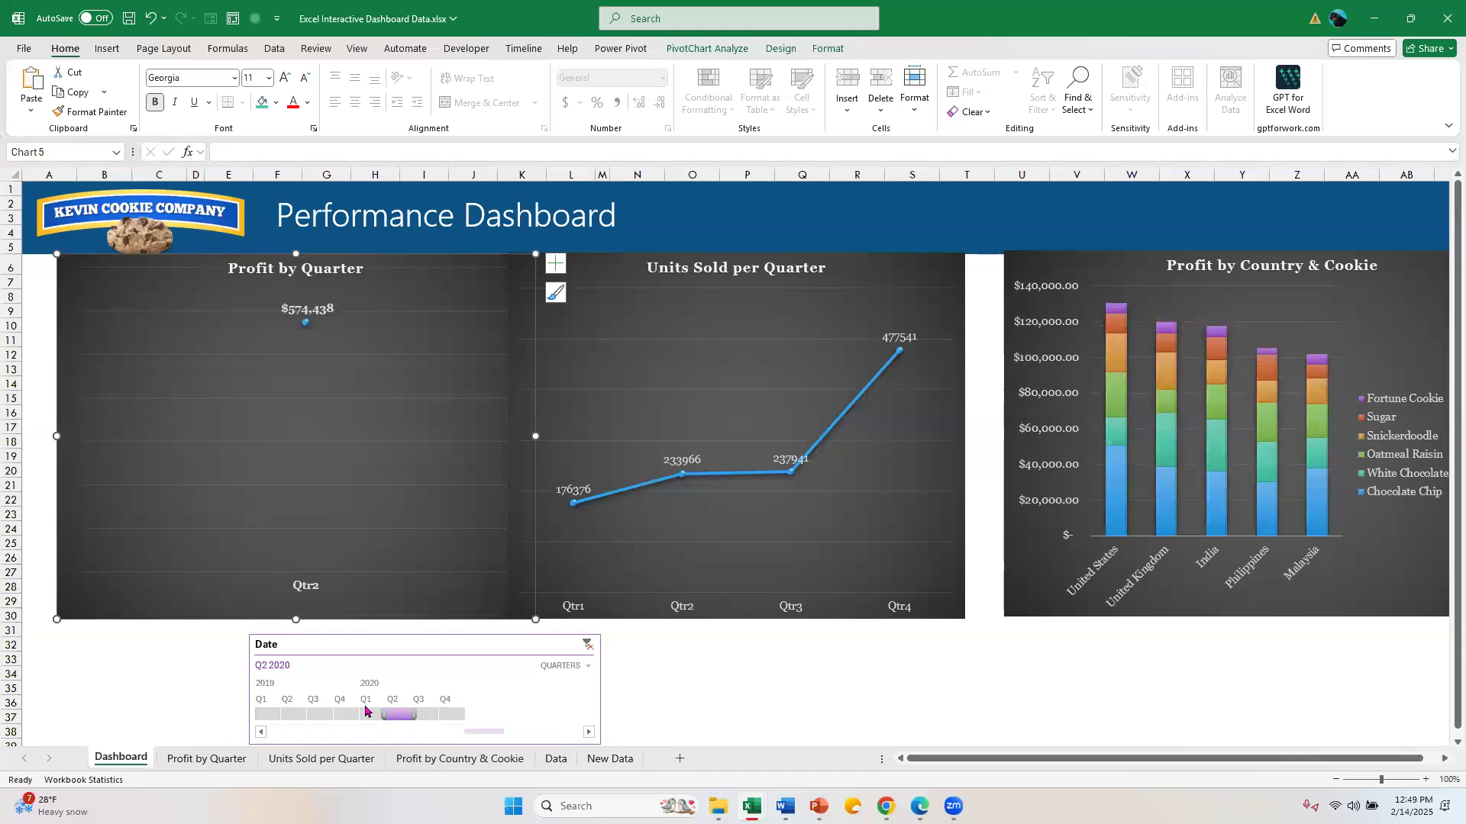
left_click(366, 713)
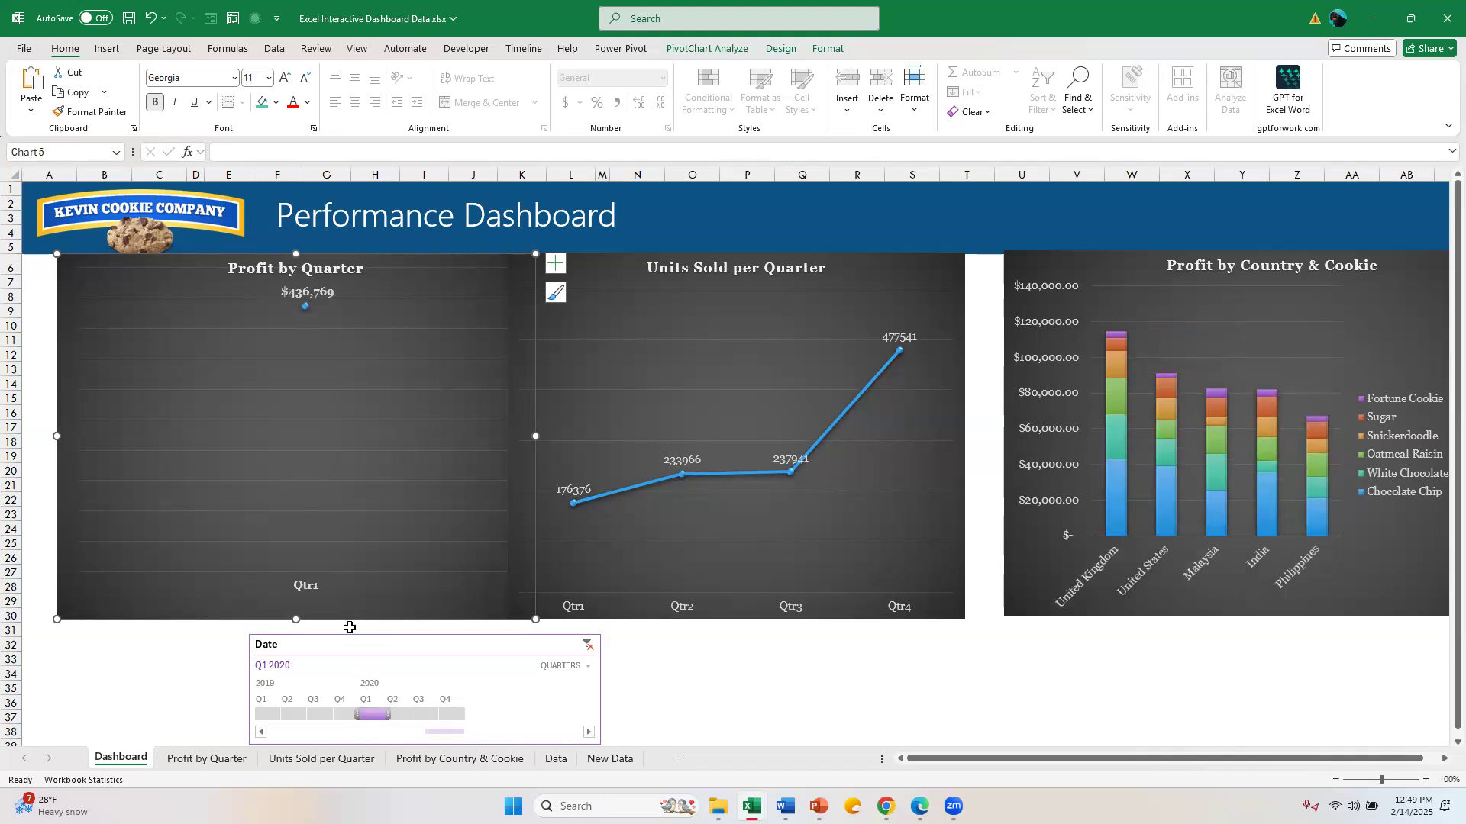
left_click(349, 627)
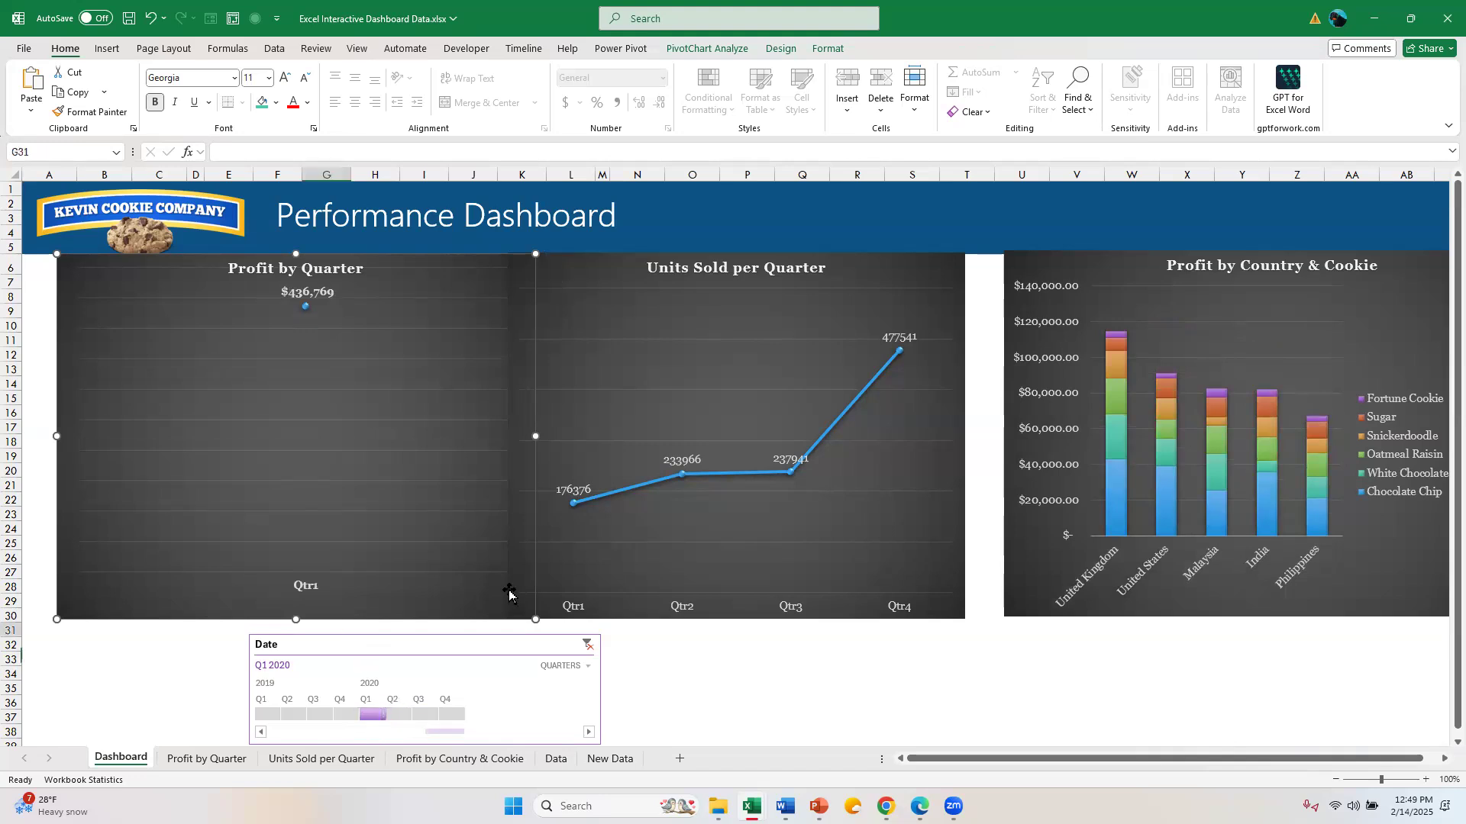
Connect the timeline to the Units Sold per Quarter PivotTable and filter the charts to all four quarters of 2020.
left_click(437, 648)
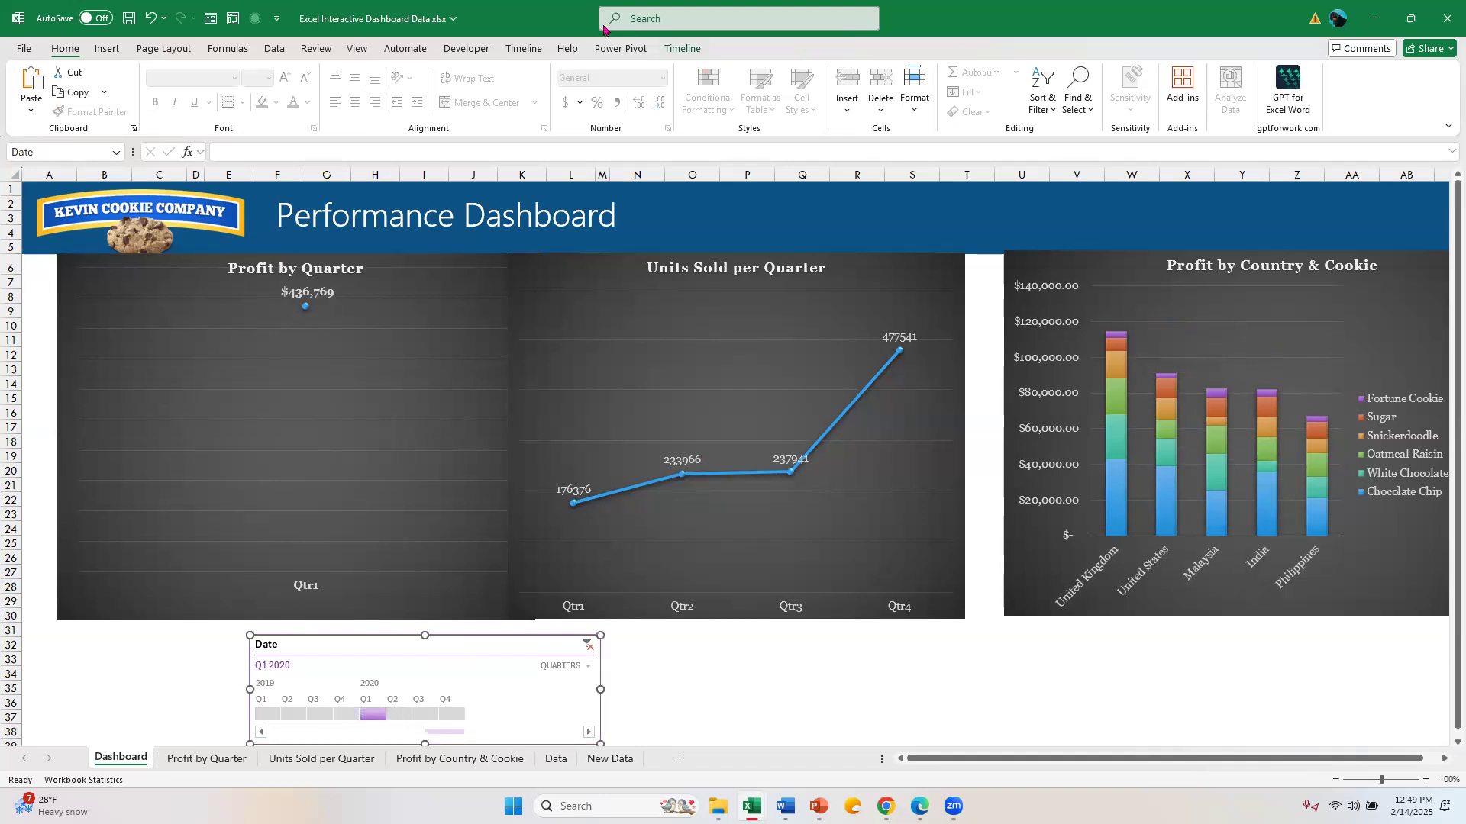
left_click(675, 49)
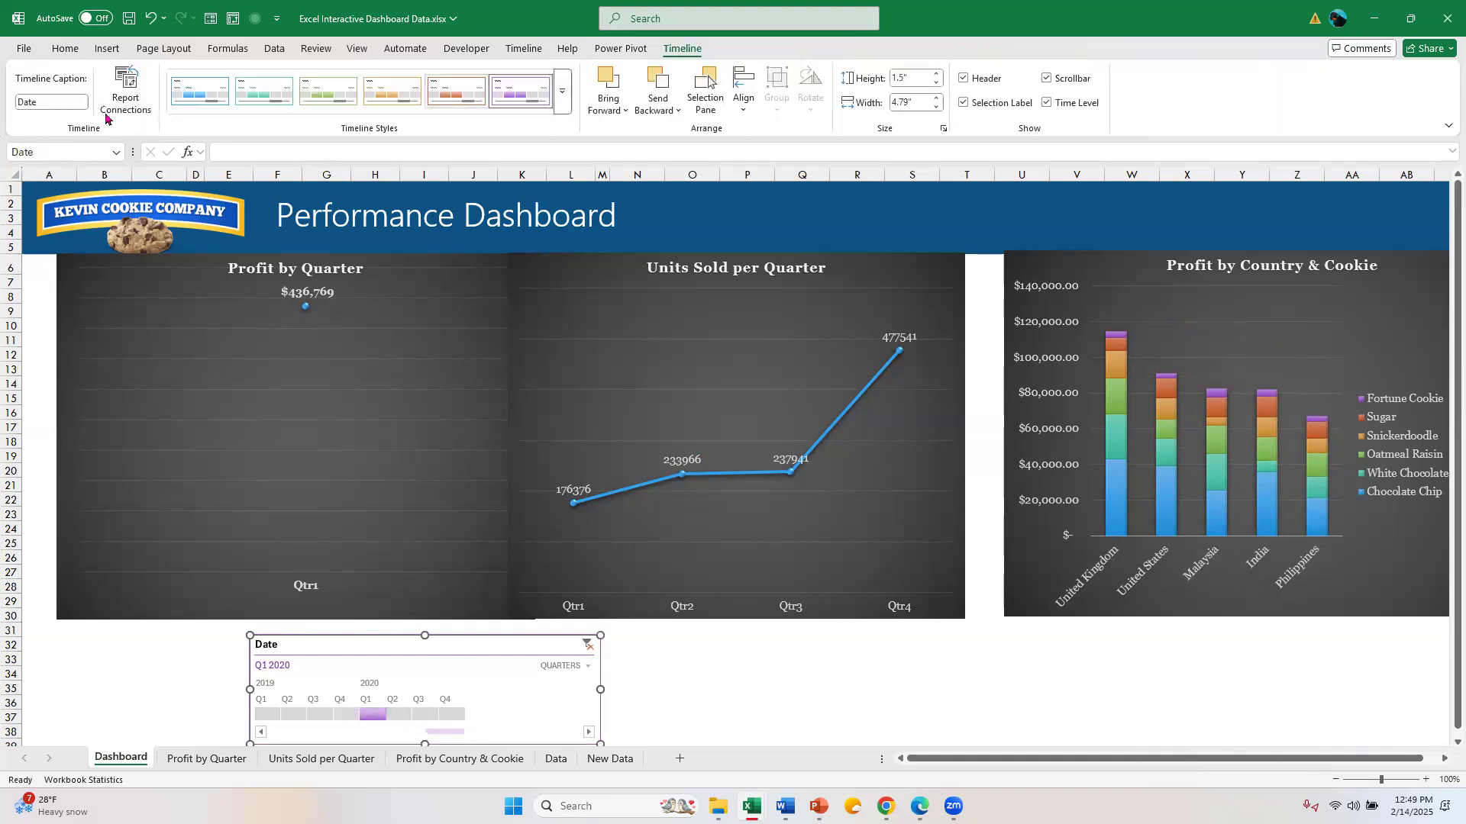
left_click(128, 88)
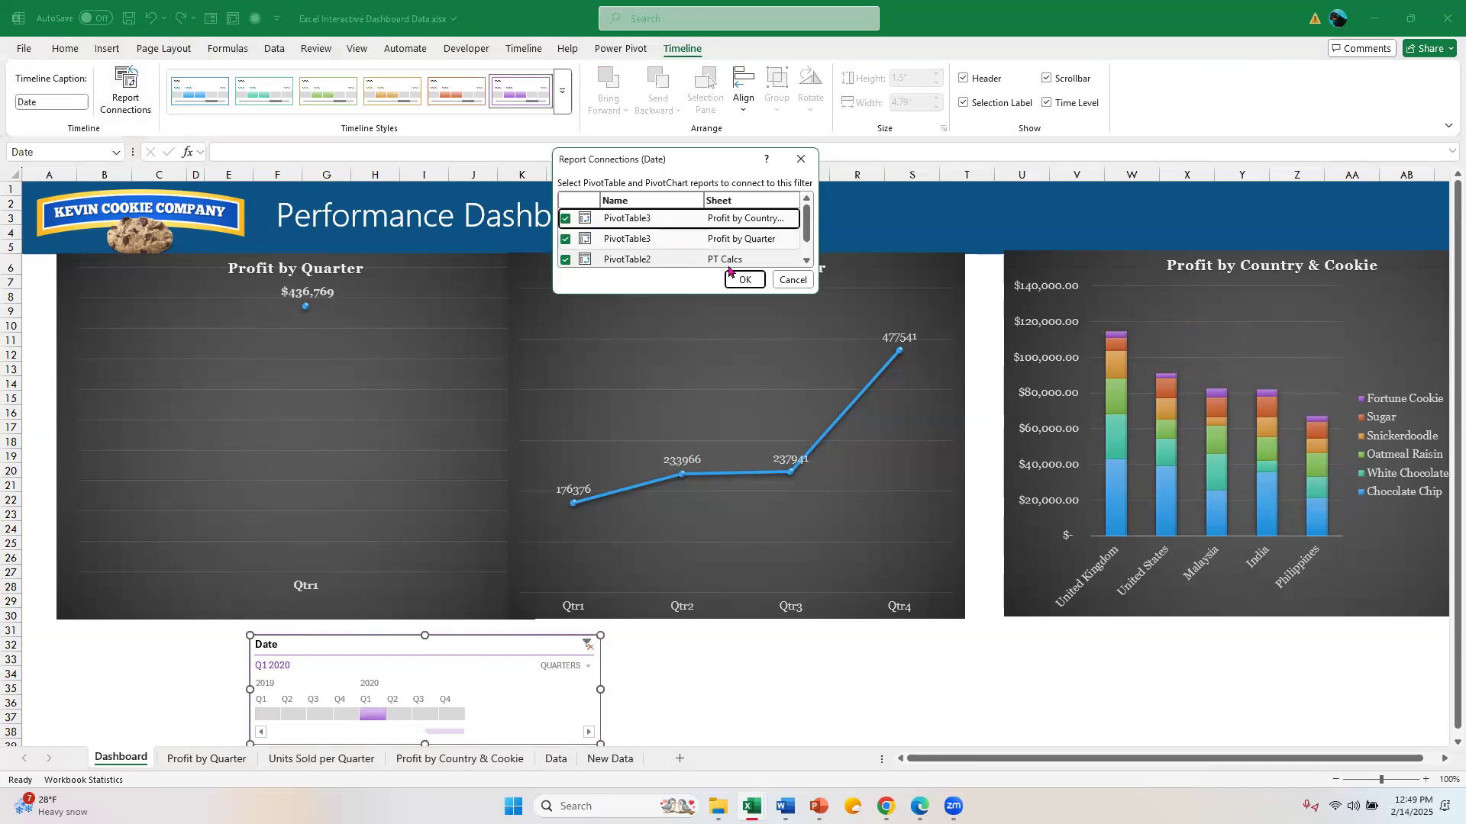
left_click(807, 261)
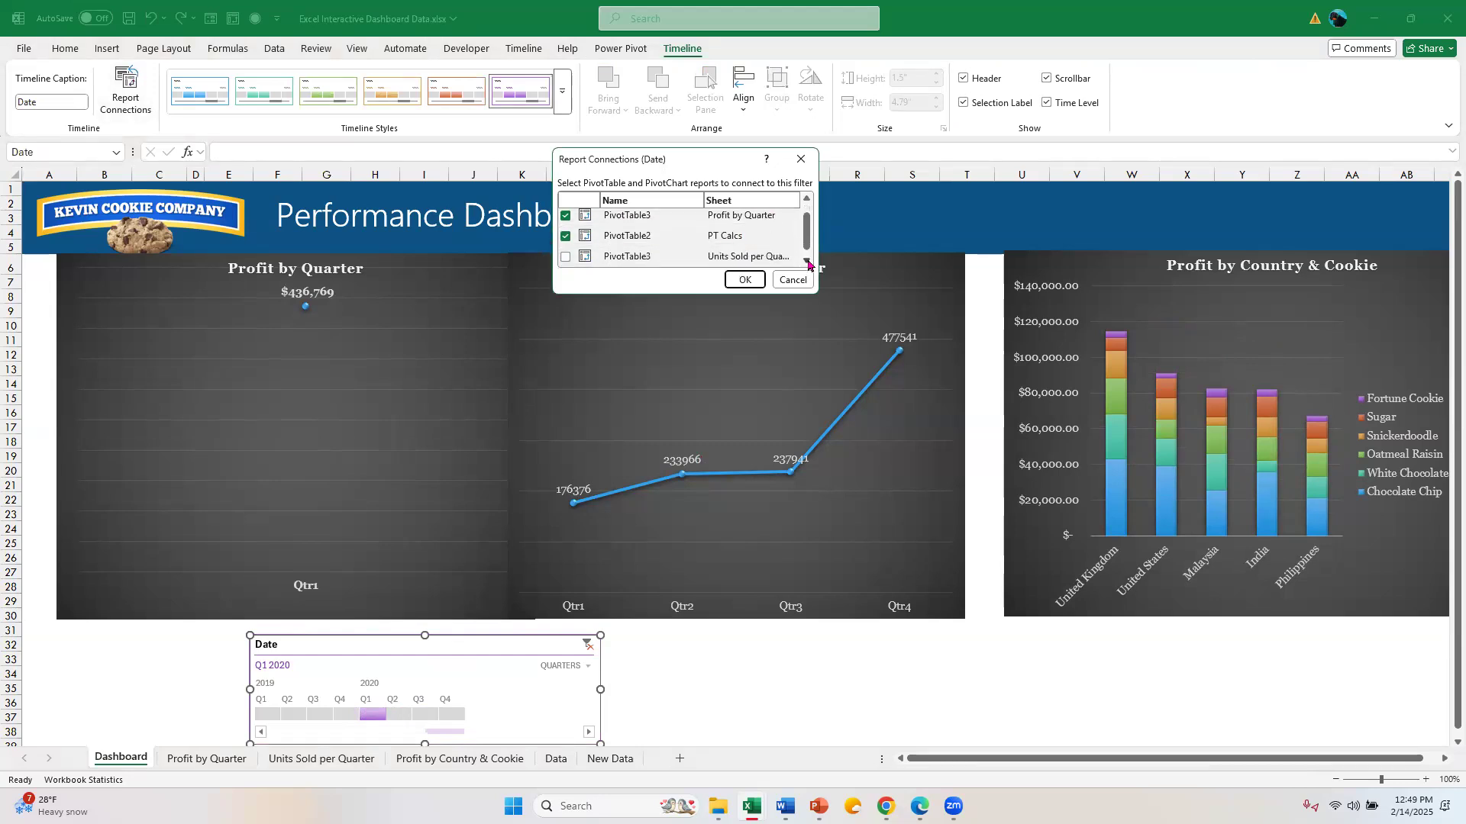
left_click(566, 257)
left_click(737, 281)
left_click(372, 716)
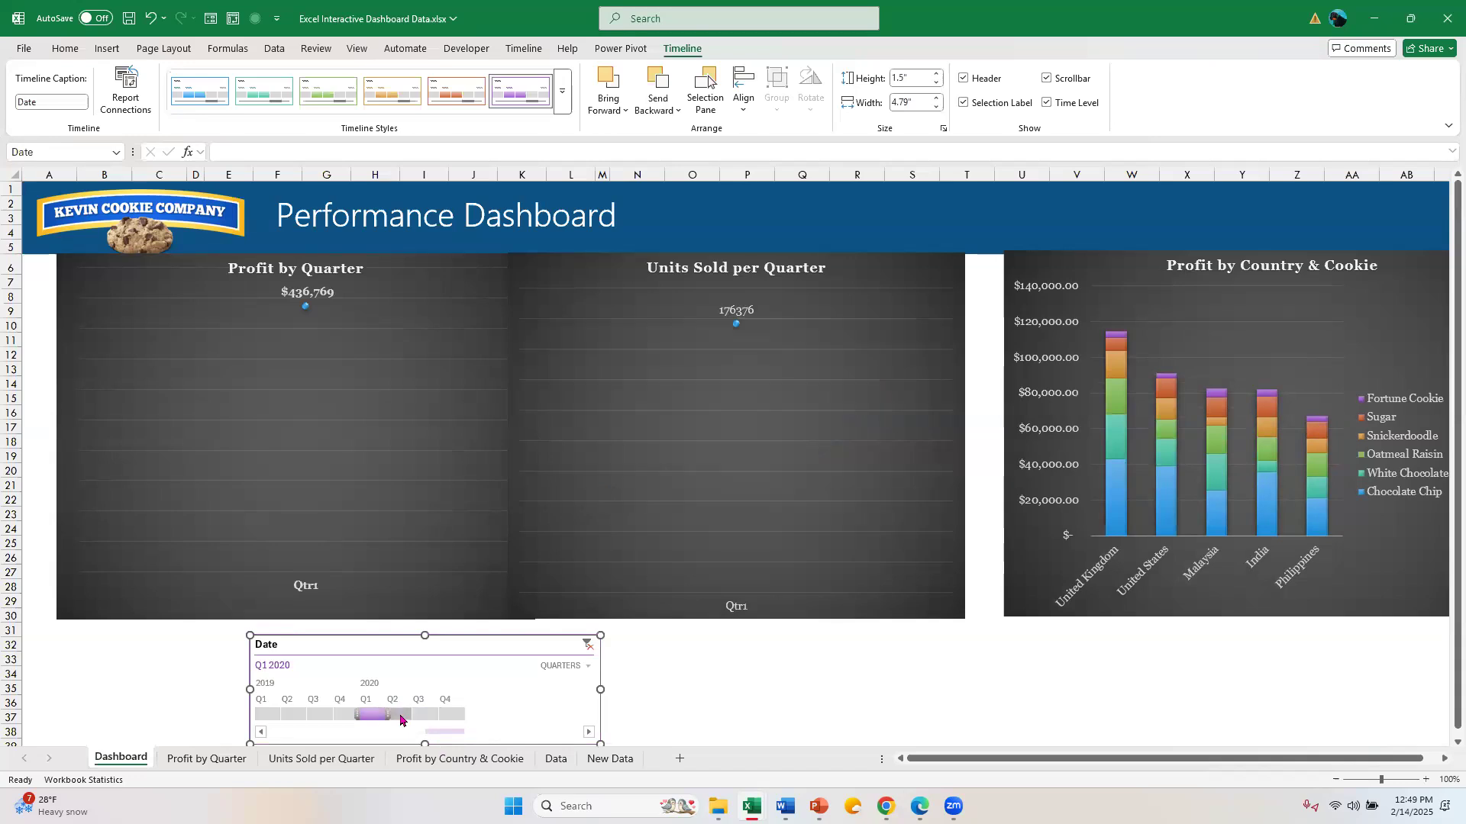
left_click_drag(491, 695, 491, 691)
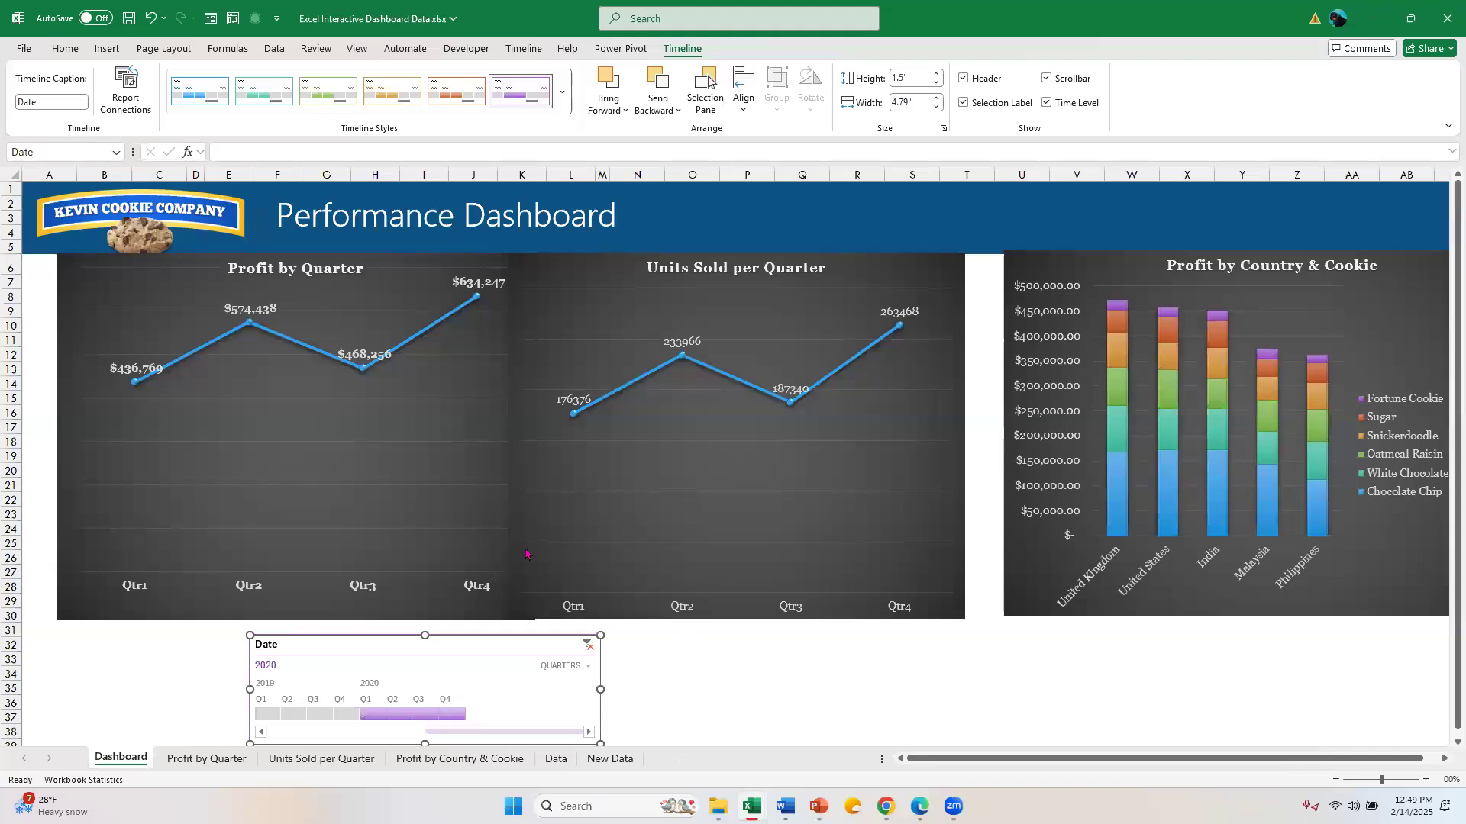
Move the Profit by Quarter chart left until it sits directly beside the Units Sold per Quarter chart.
left_click(141, 287)
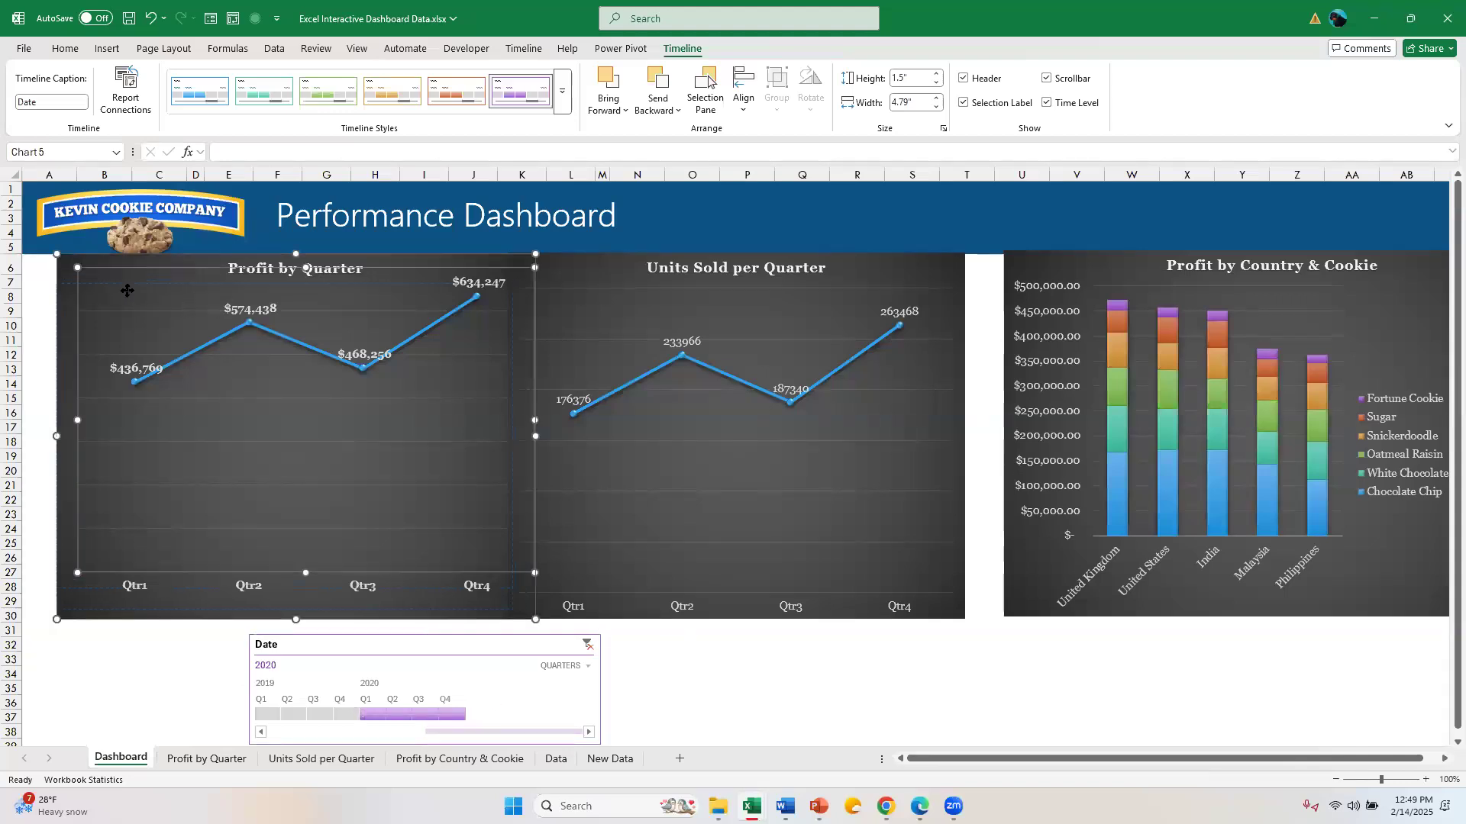
mouse_move(114, 291)
left_mouse_down()
mouse_move(95, 260)
mouse_move(97, 278)
left_mouse_up()
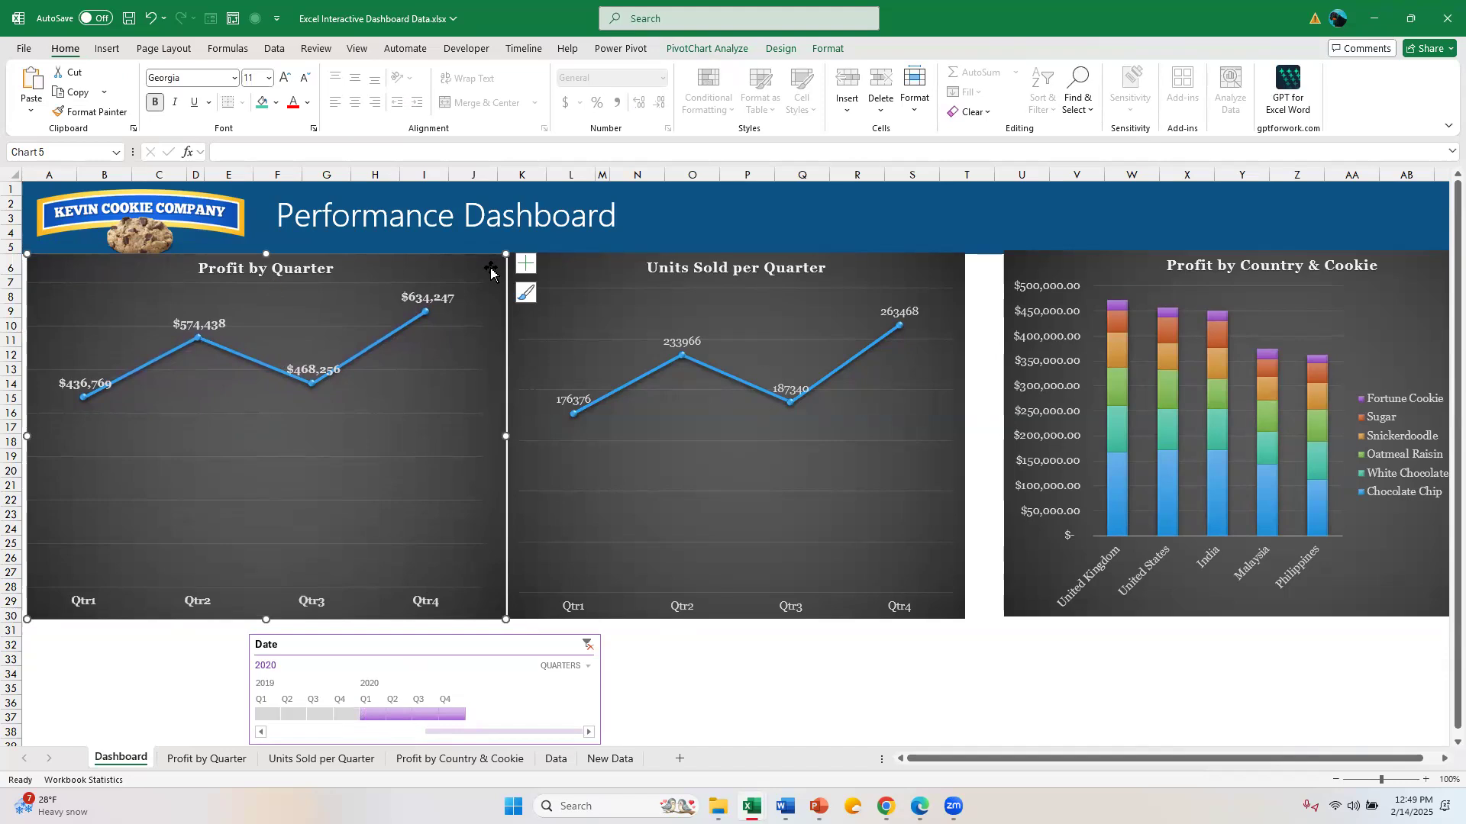
Insert Country and Product slicers and place them below the Units Sold per Quarter chart, with Product beside the timeline and Country after it.
left_click(709, 49)
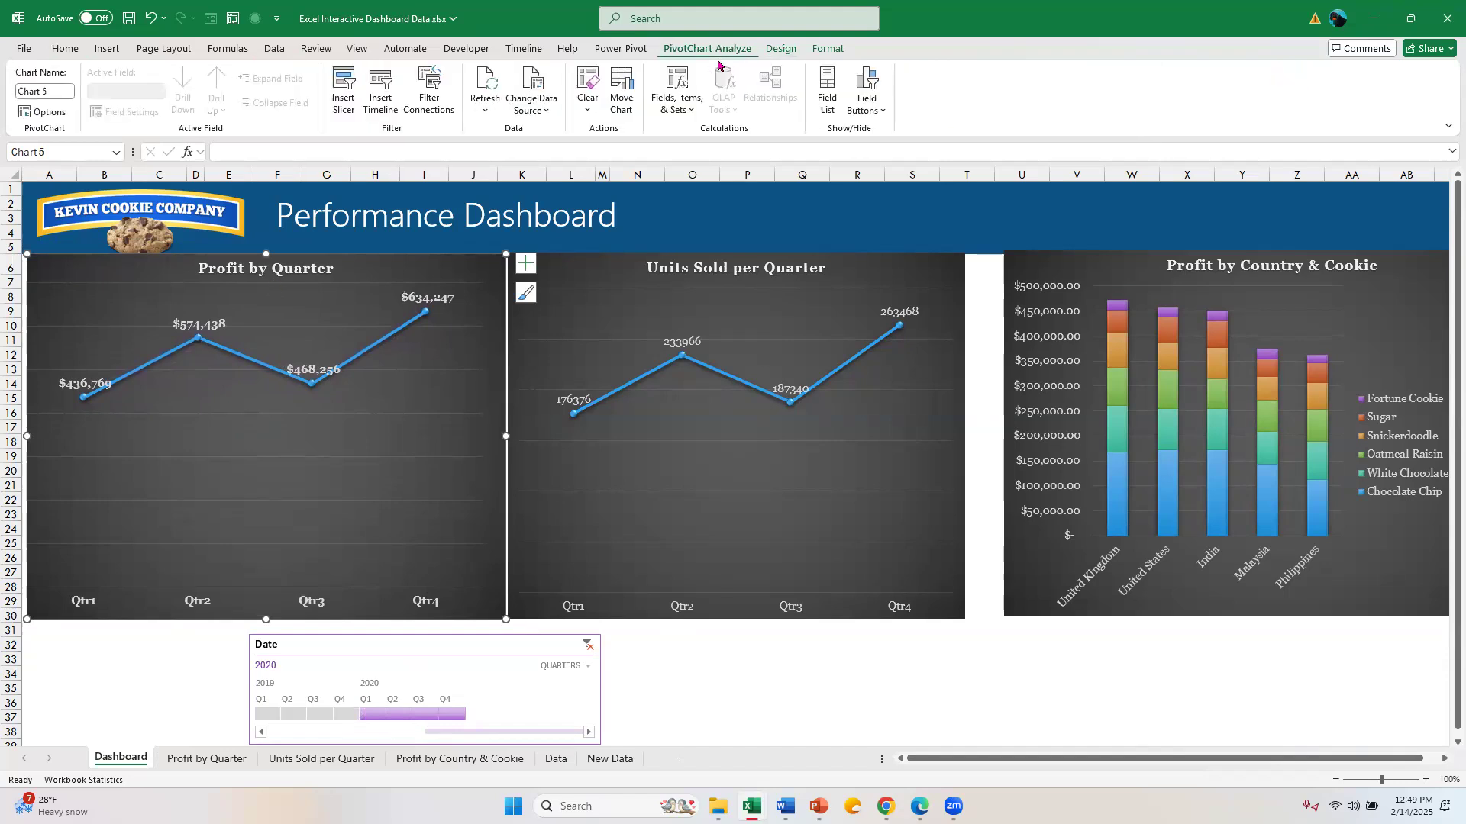
left_click(342, 76)
left_click(609, 100)
left_click(619, 113)
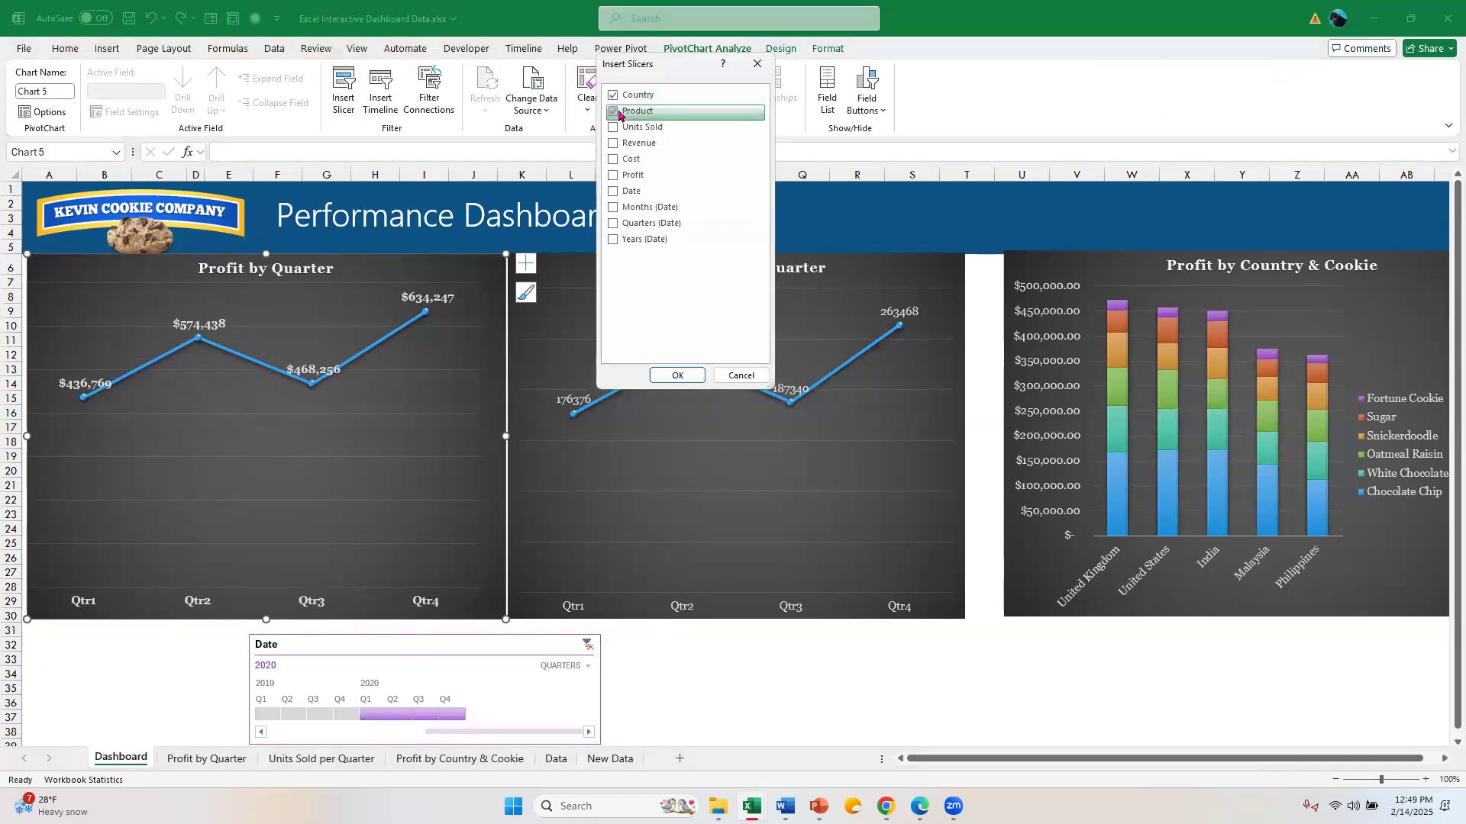
left_click(675, 375)
left_click_drag(765, 395, 696, 636)
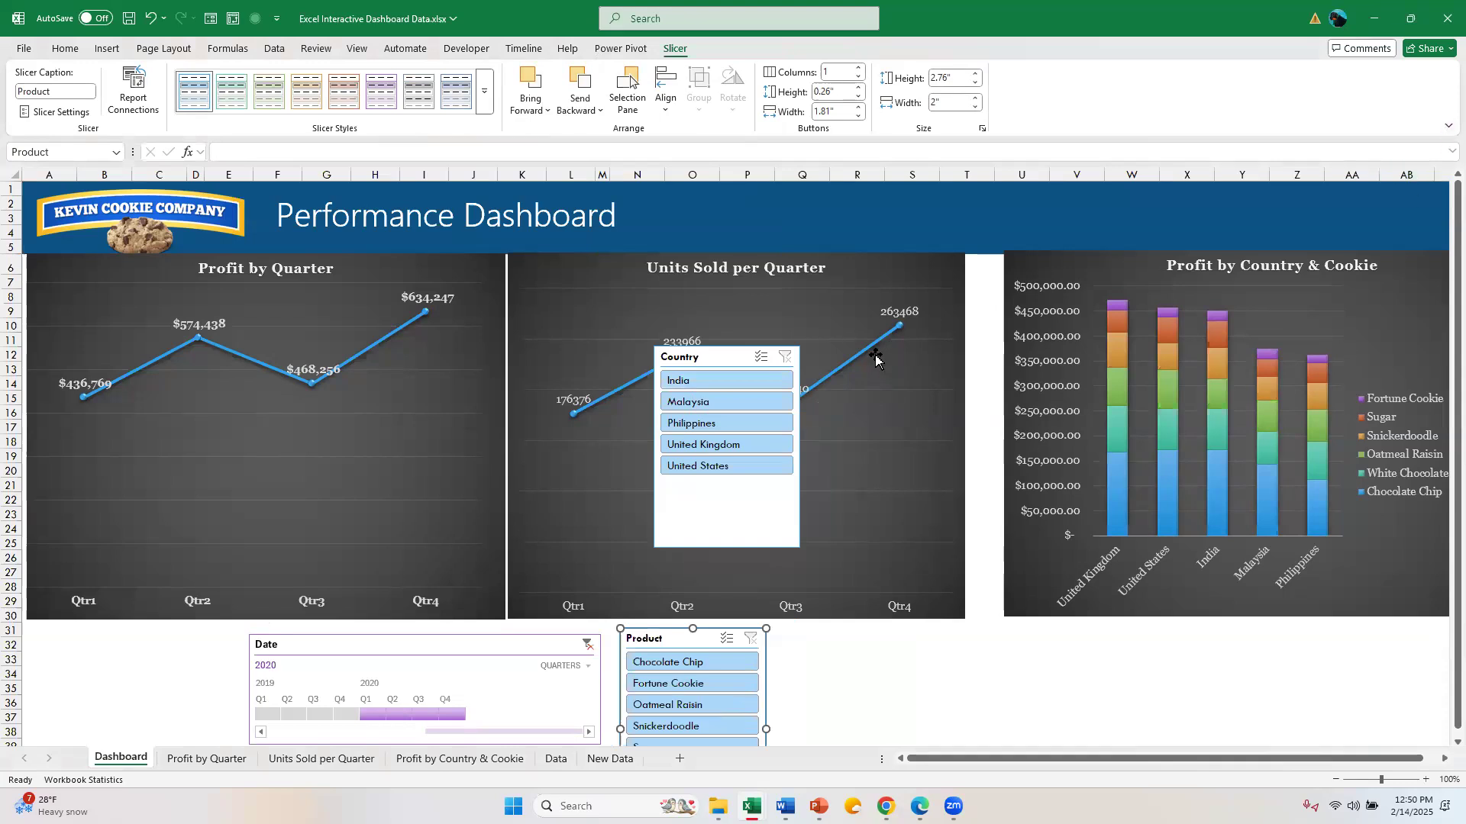
left_click_drag(707, 365, 821, 618)
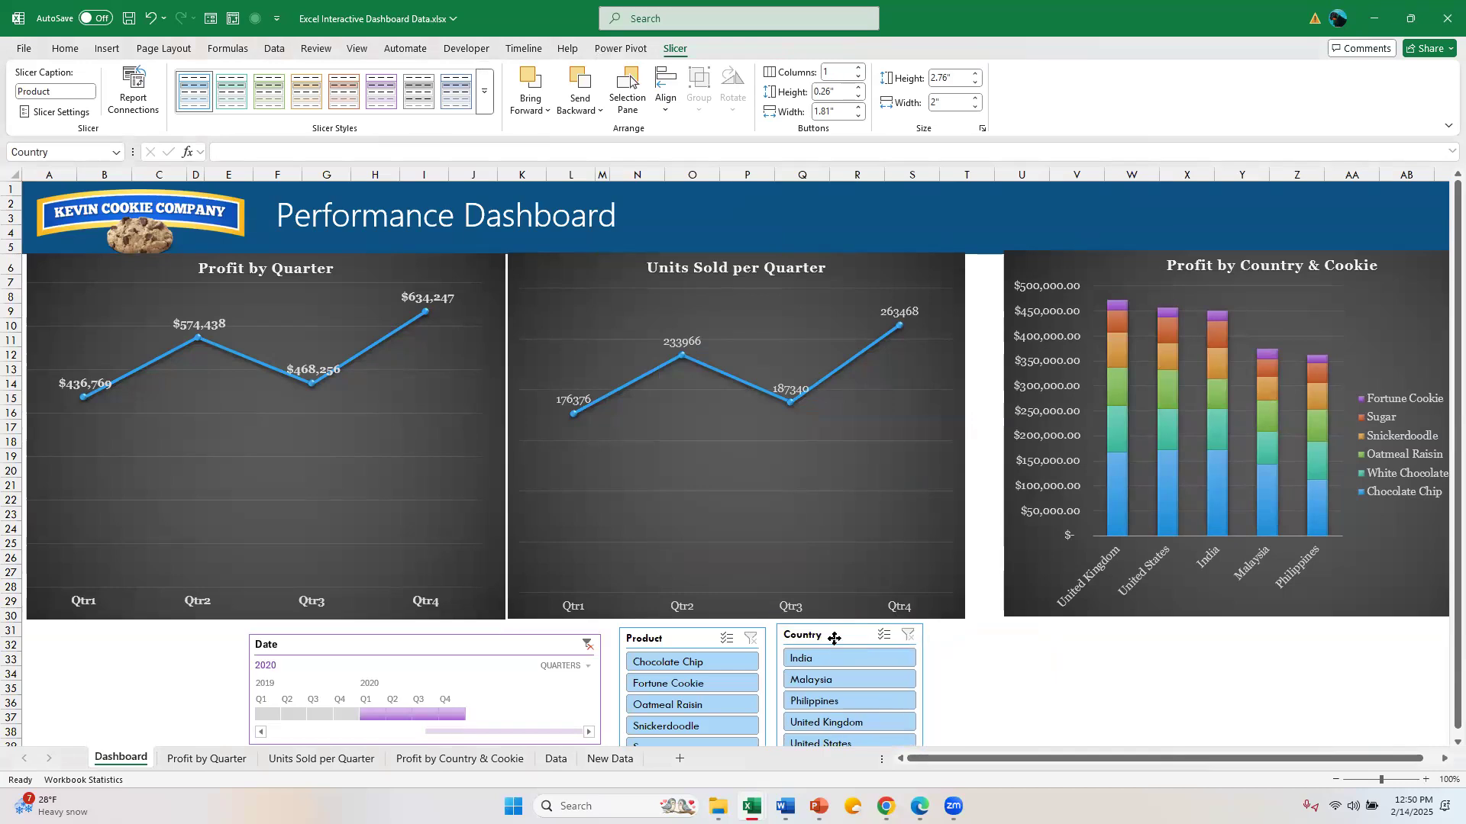
View the dashboard with both slicers in full-screen mode, select the Product slicer, and restore the ribbon.
left_click(1443, 134)
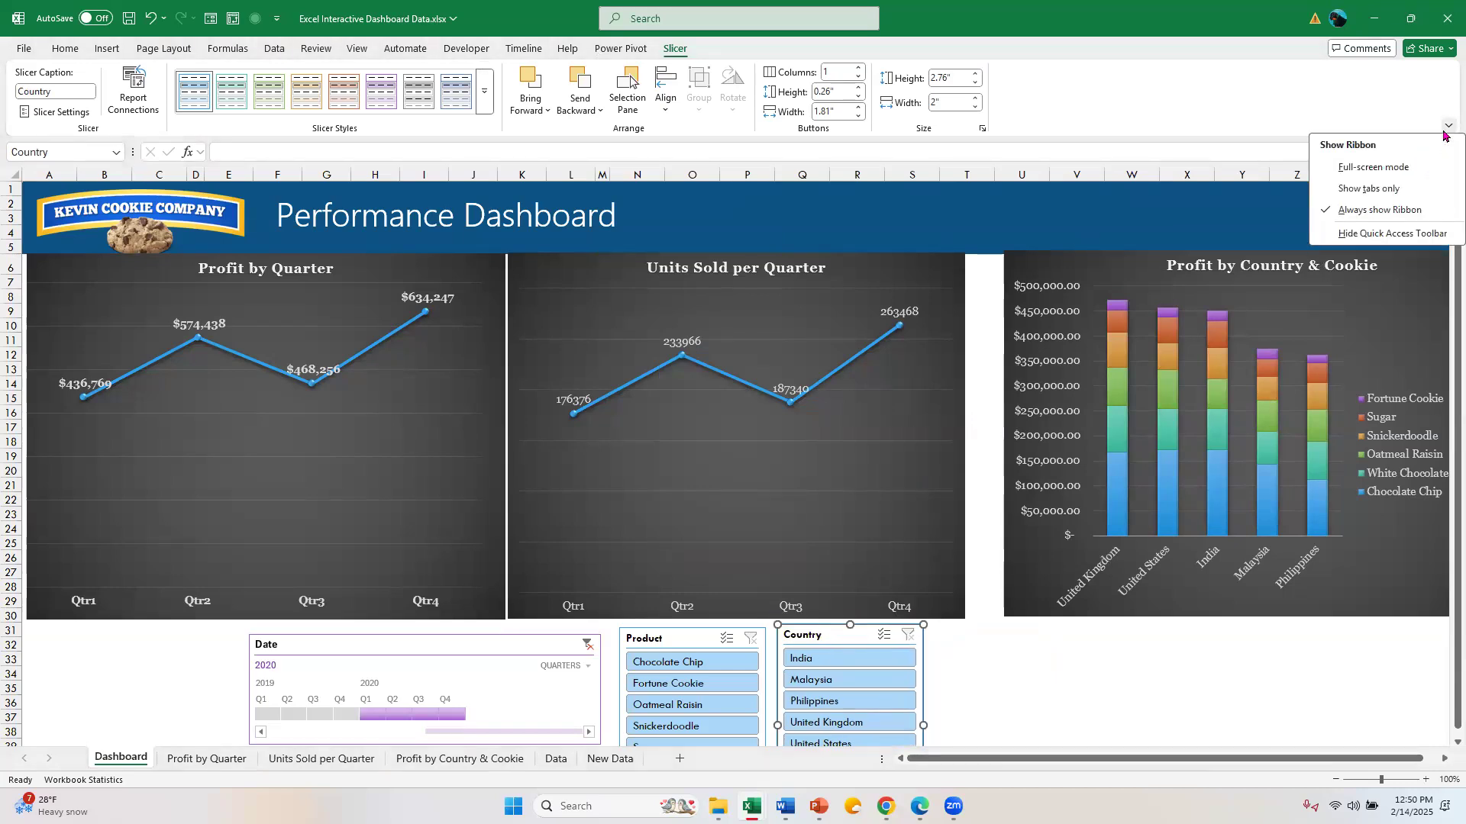
left_click(1416, 169)
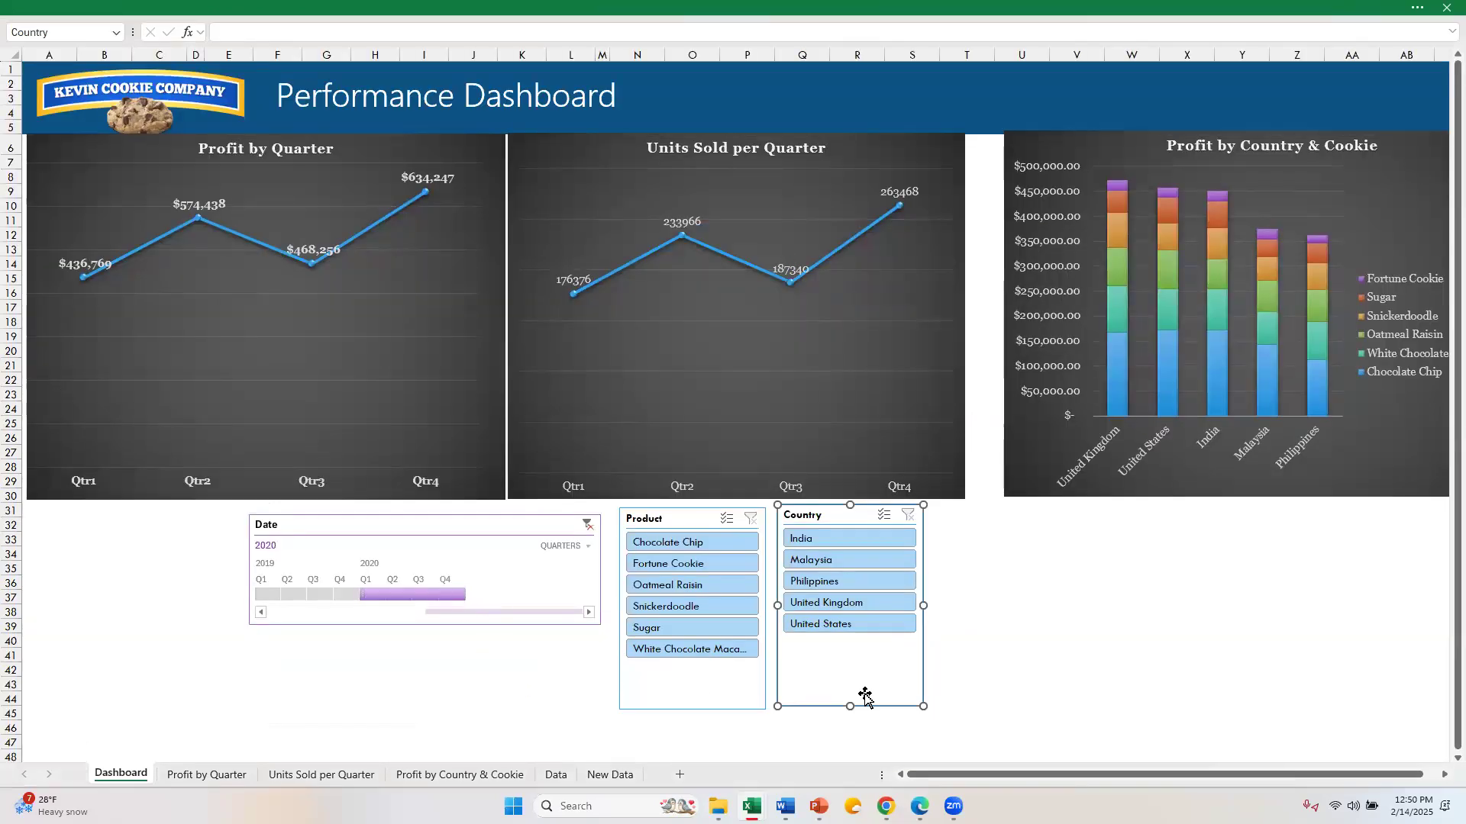
left_click(721, 707)
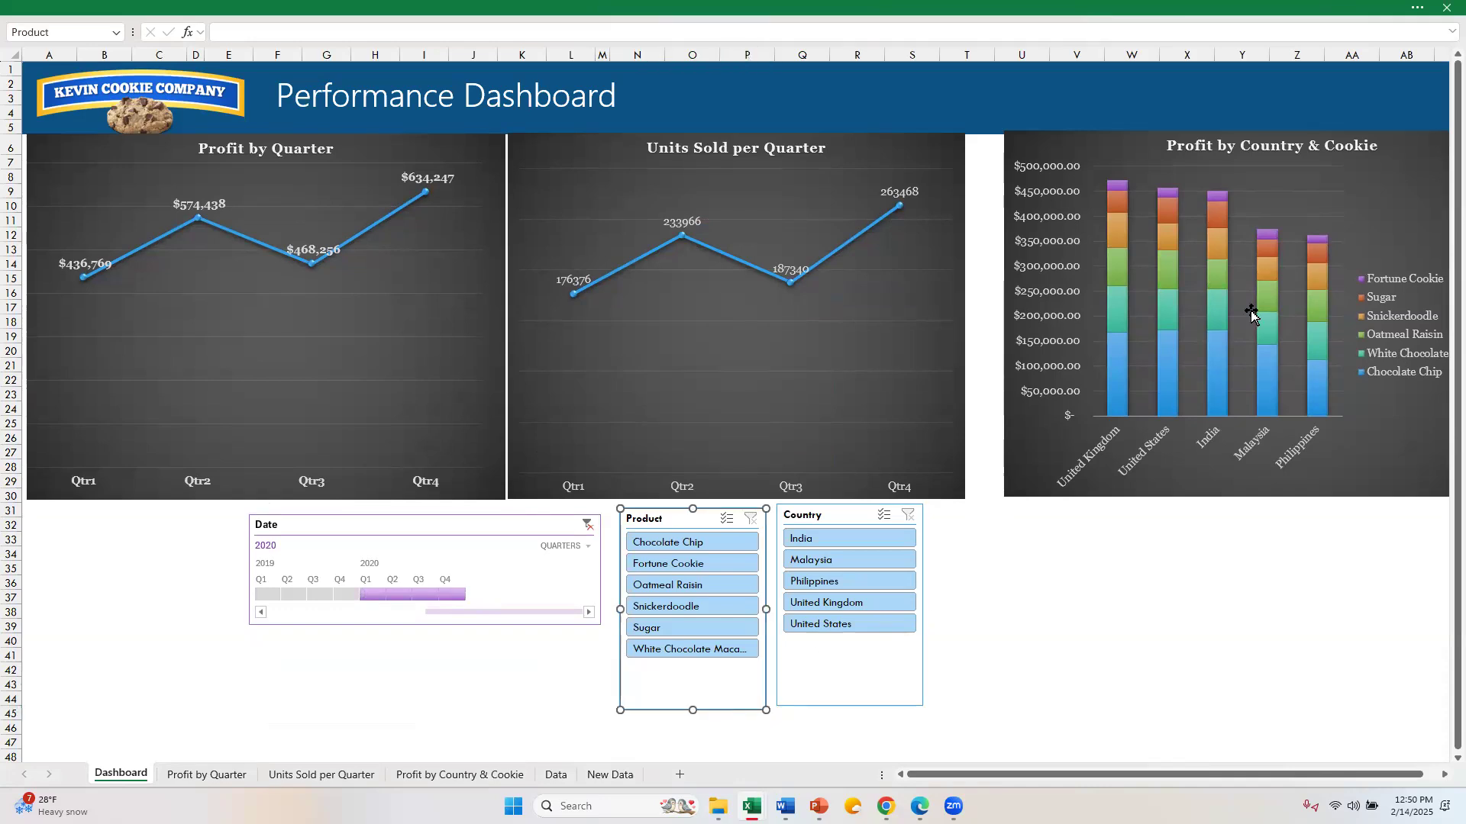
left_click(1422, 12)
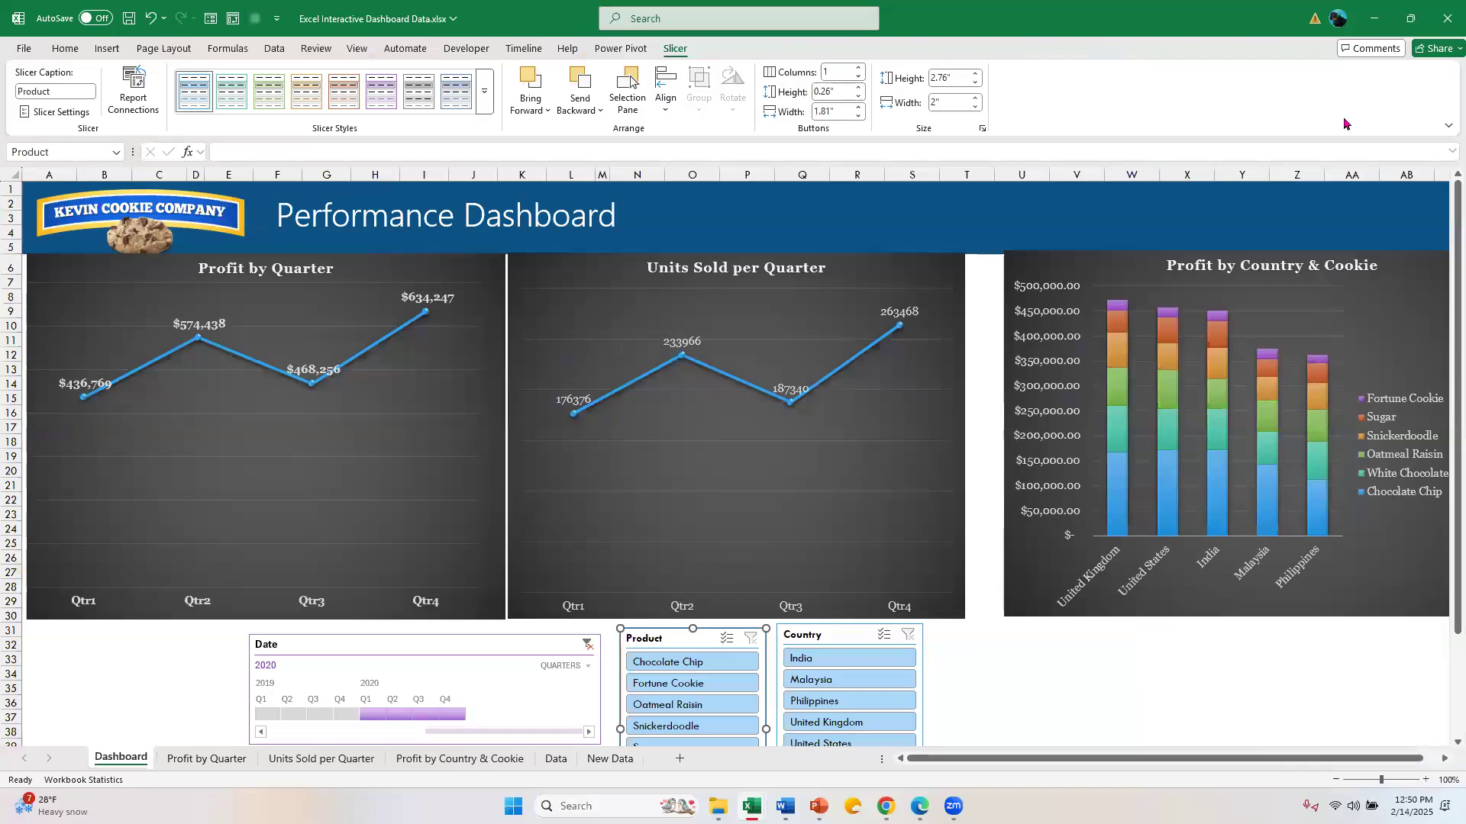
Connect the Product slicer to the Profit by Country & Cookie, PT Calcs and Units Sold per Quarter PivotTables.
left_click(133, 90)
left_click(564, 221)
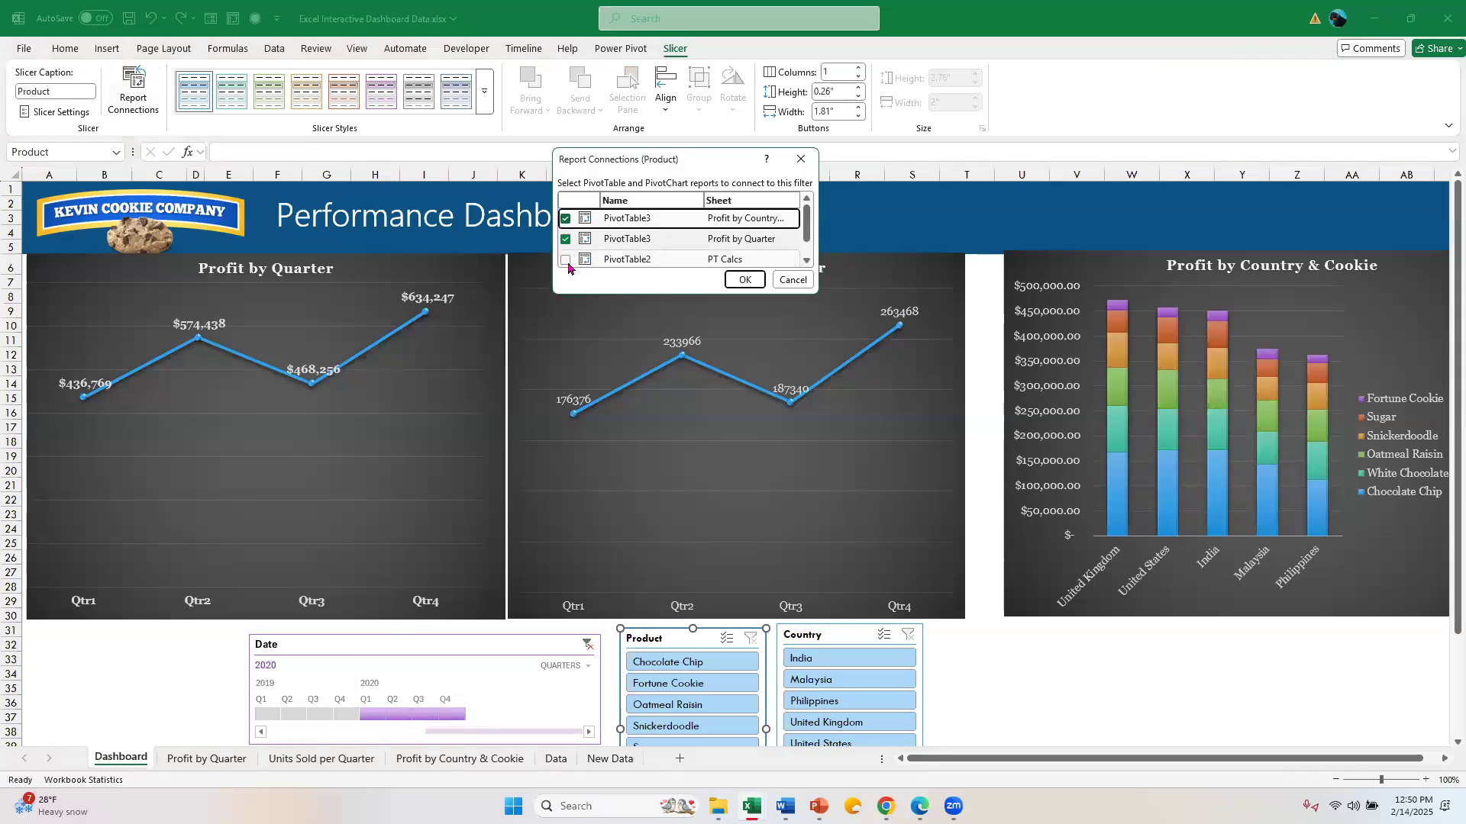
left_click(567, 263)
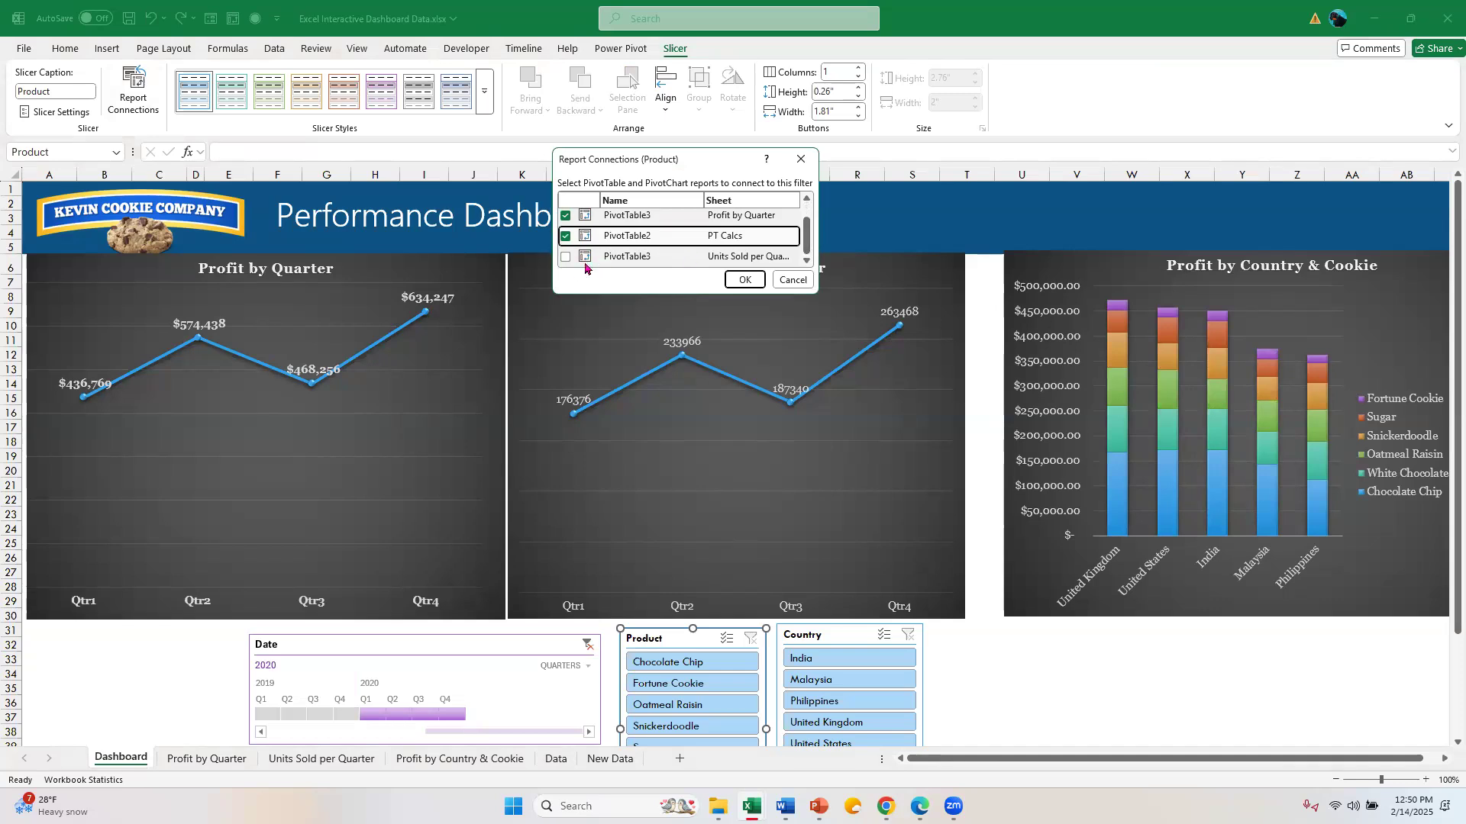
left_click(565, 257)
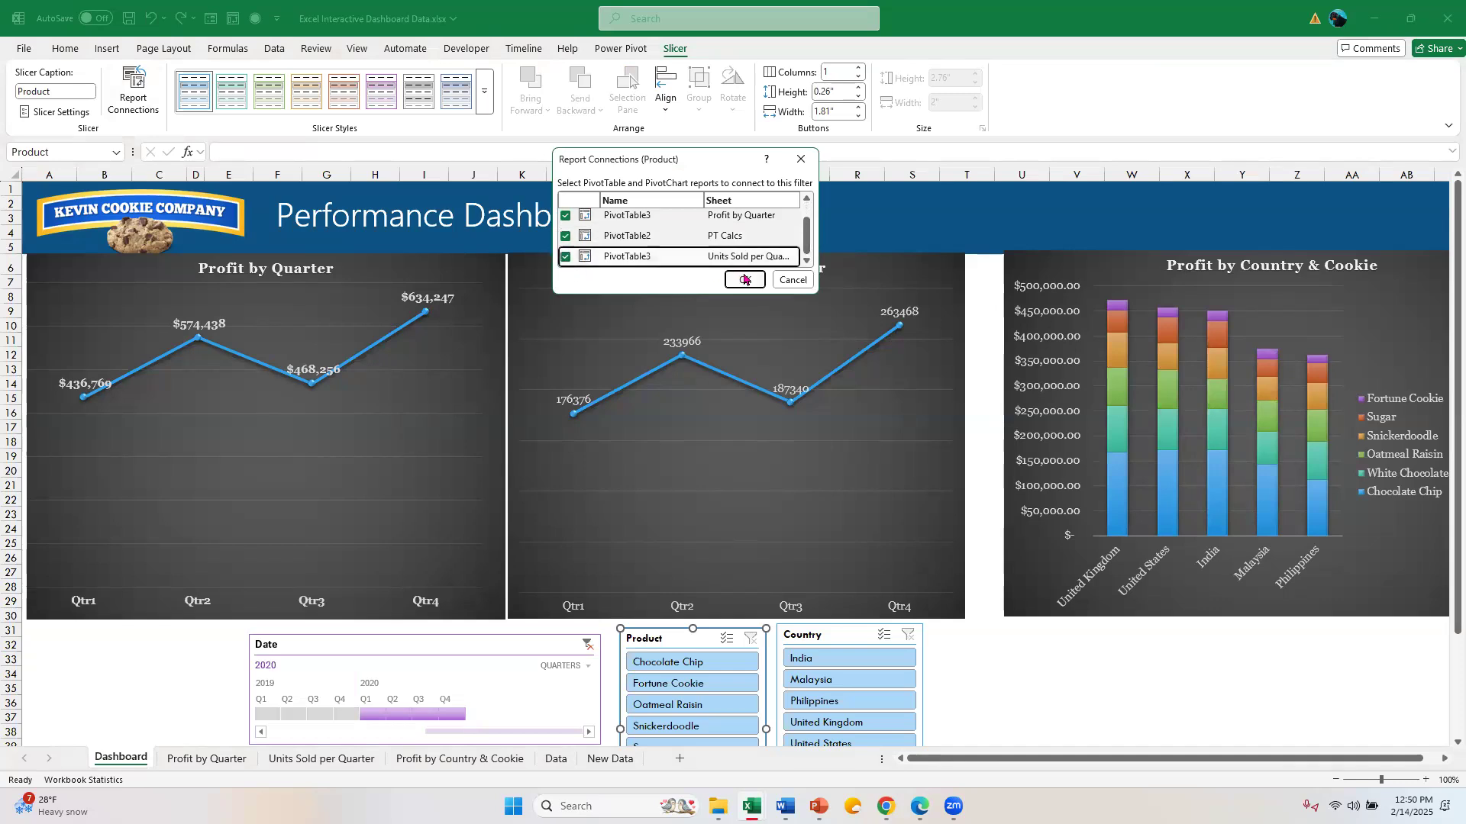
left_click(745, 280)
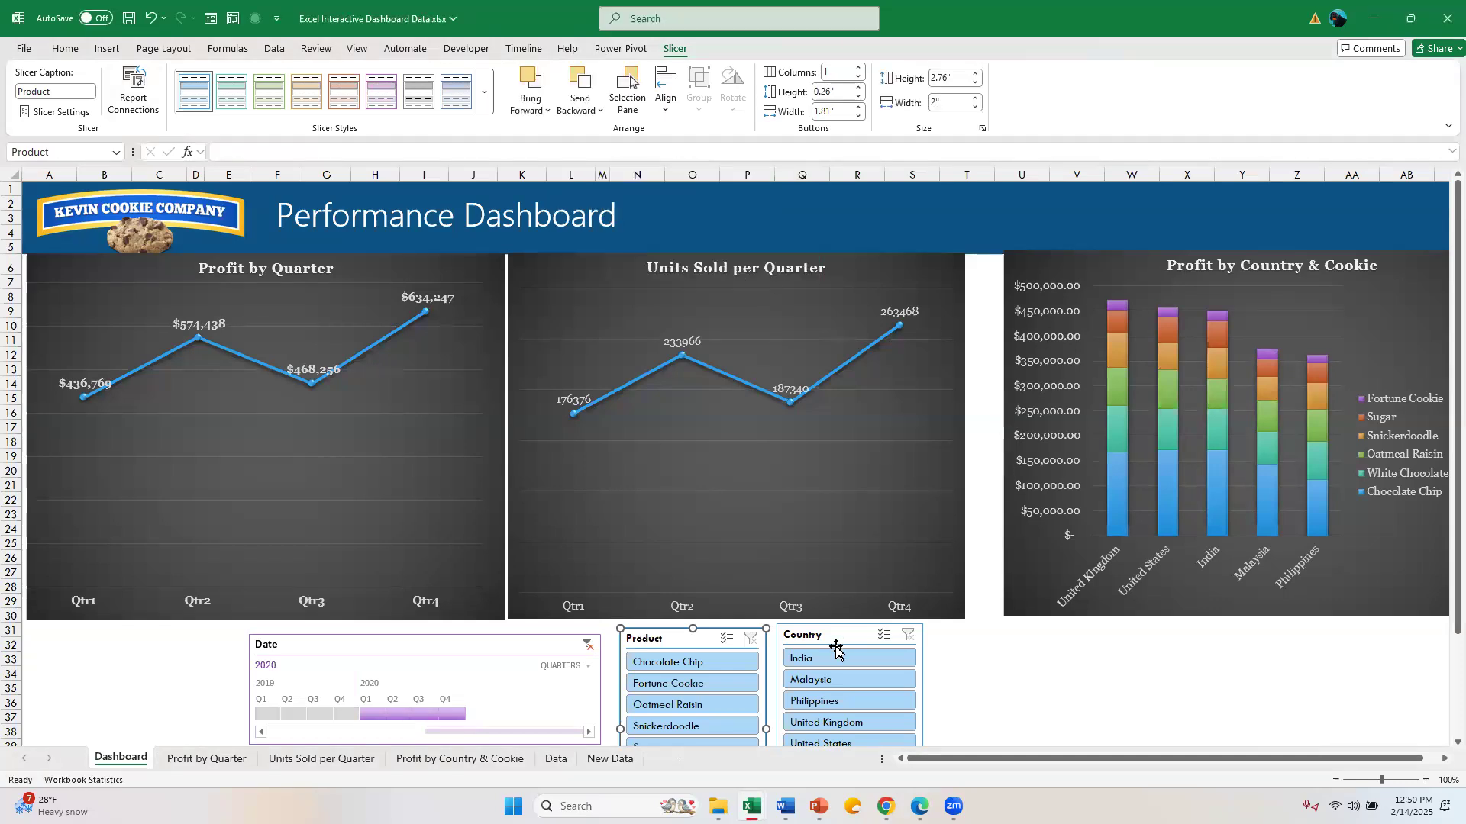
Connect the Country slicer to the Profit by Country & Cookie, PT Calcs and Units Sold per Quarter PivotTables.
left_click(822, 616)
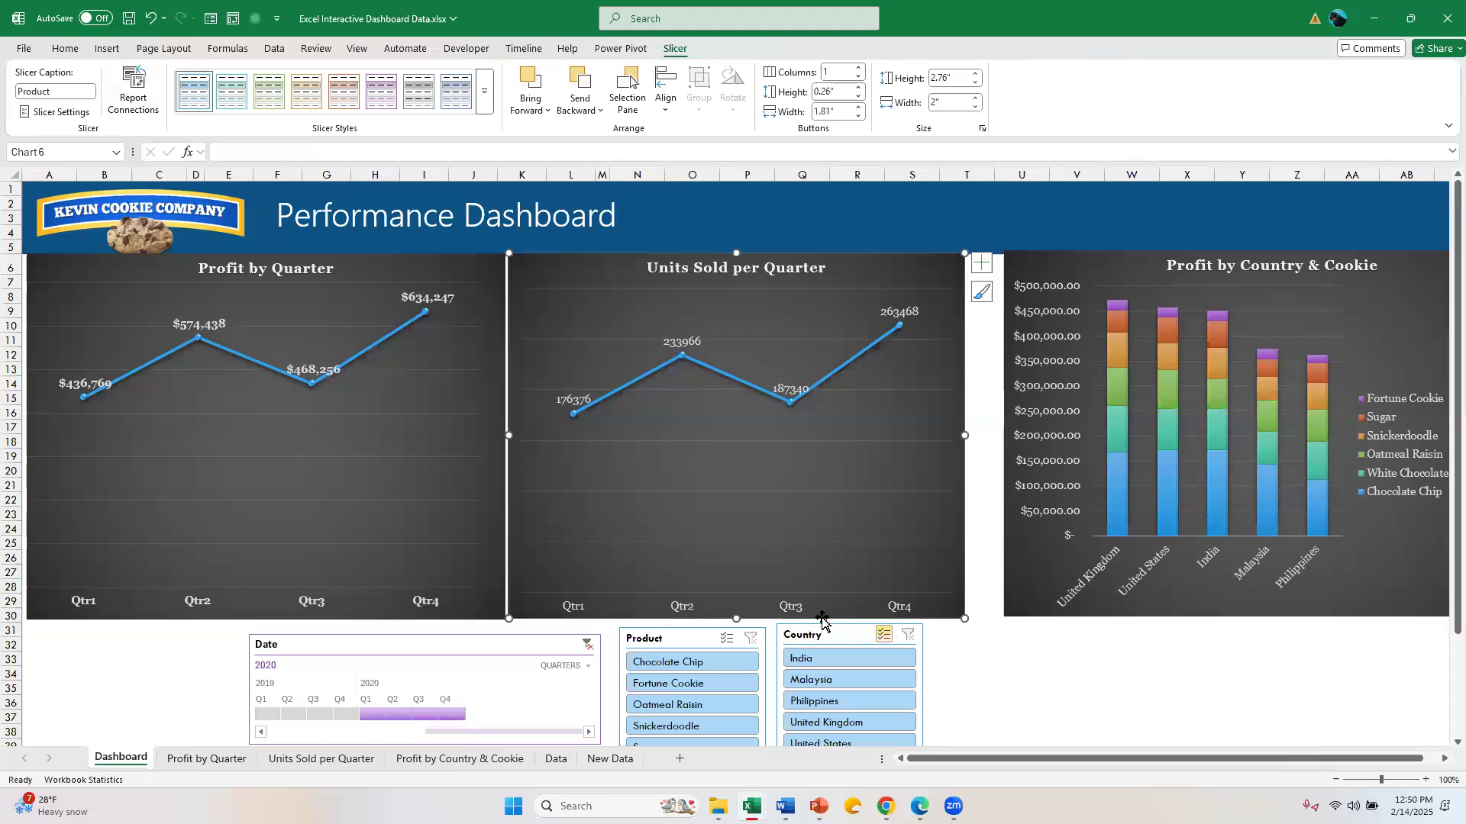
left_click(835, 632)
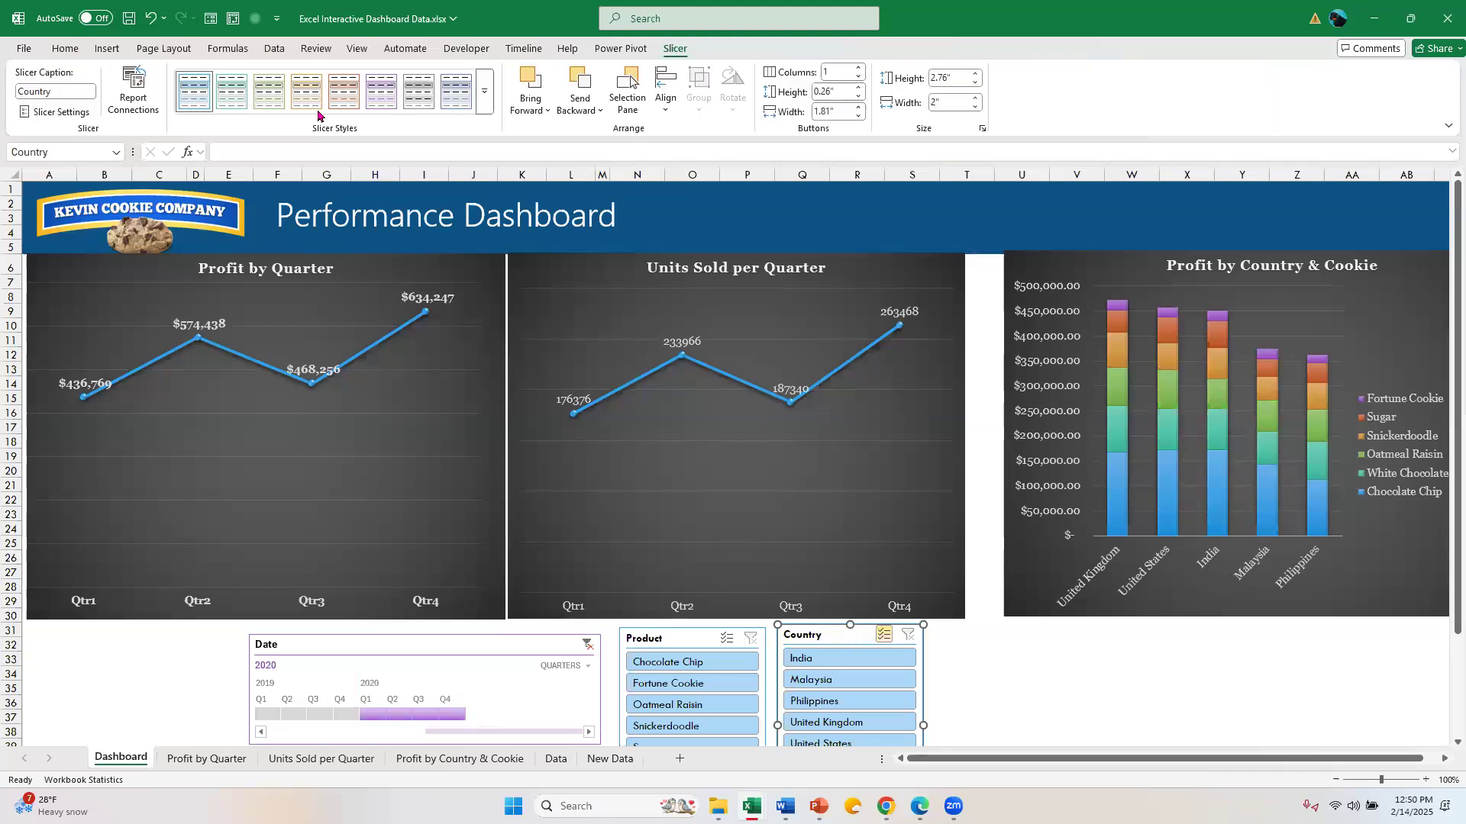
left_click(135, 89)
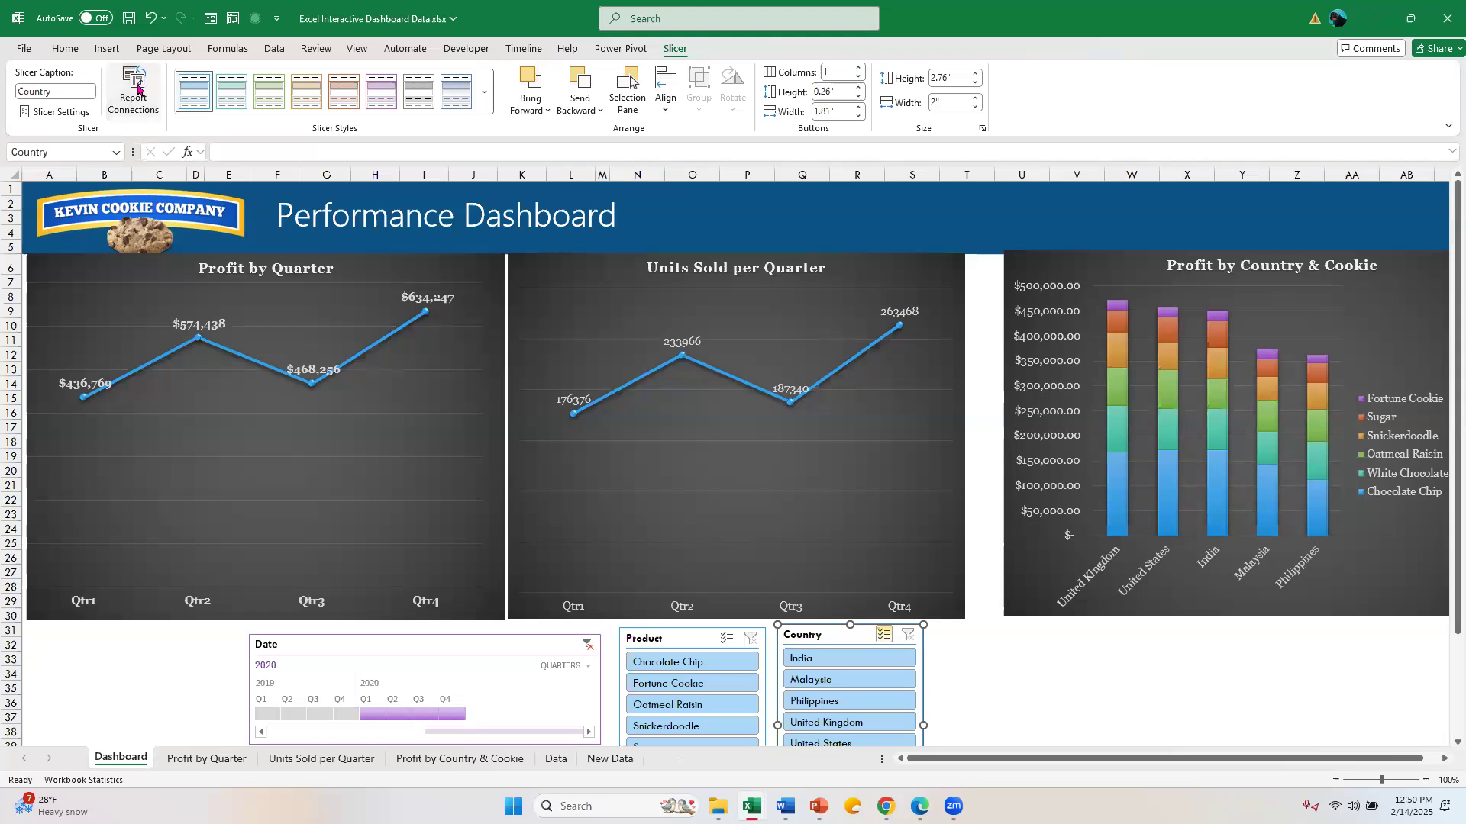
left_click(581, 223)
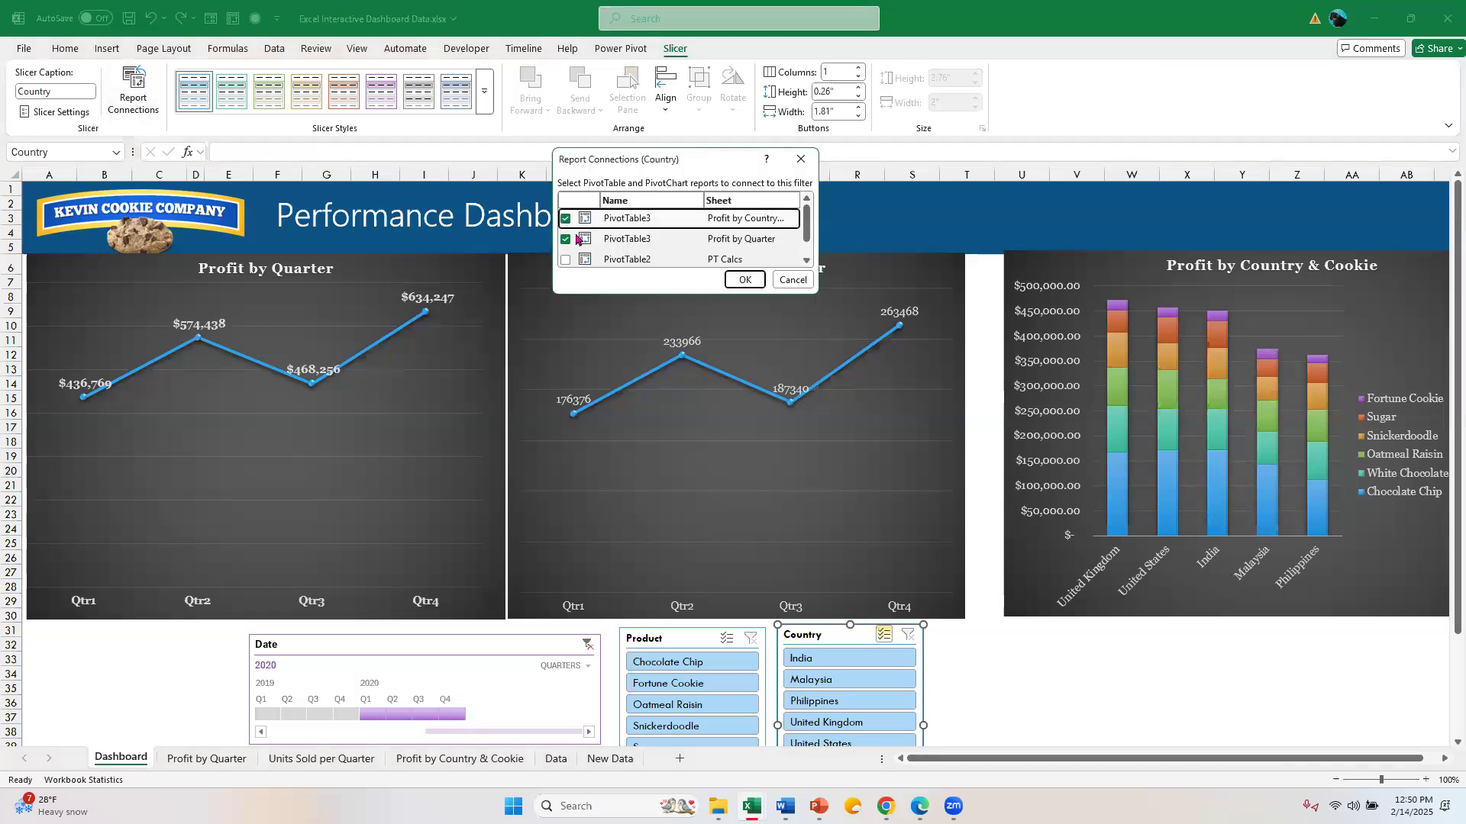
left_click(567, 260)
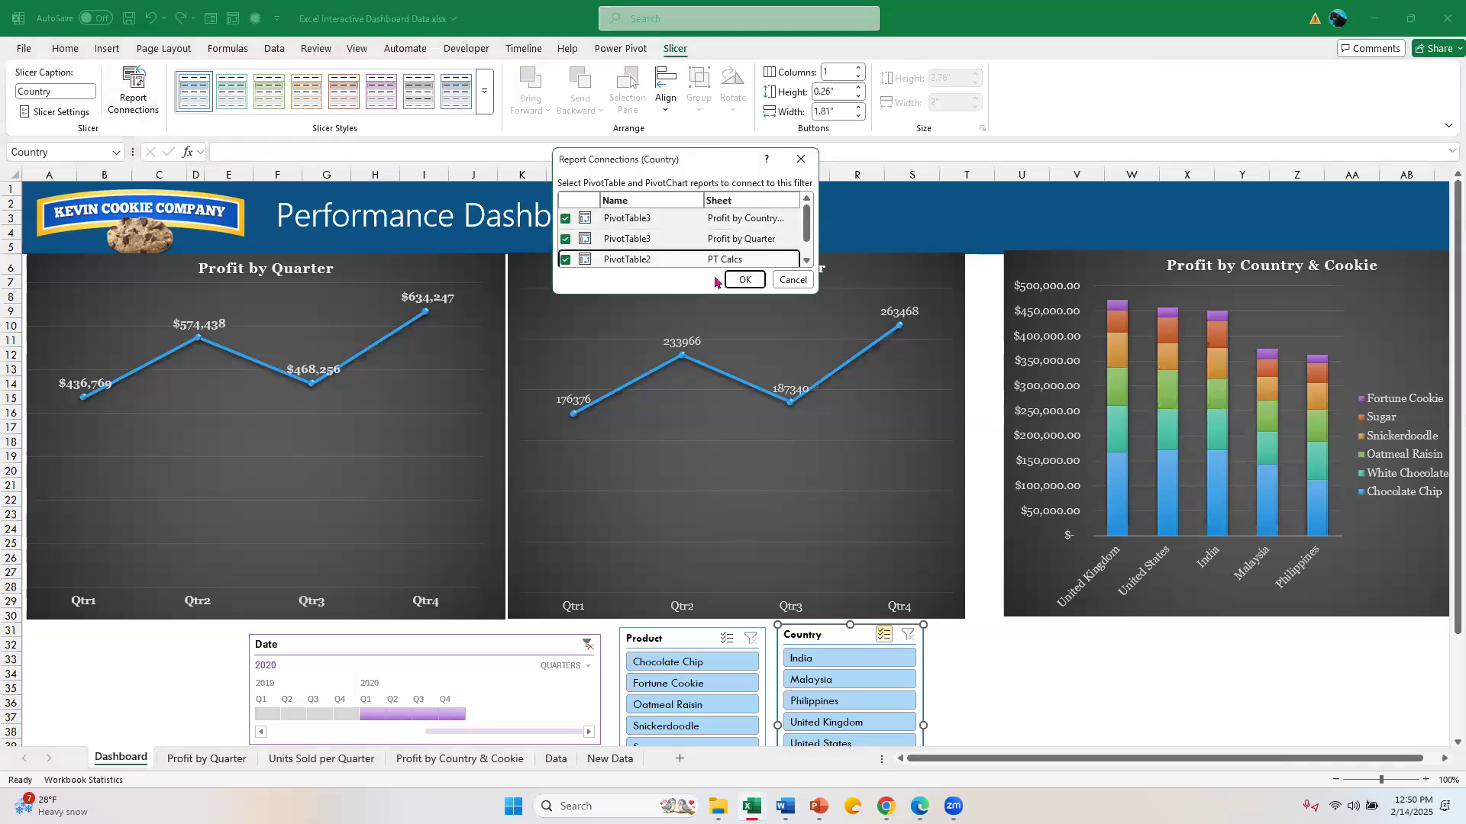
left_click(806, 260)
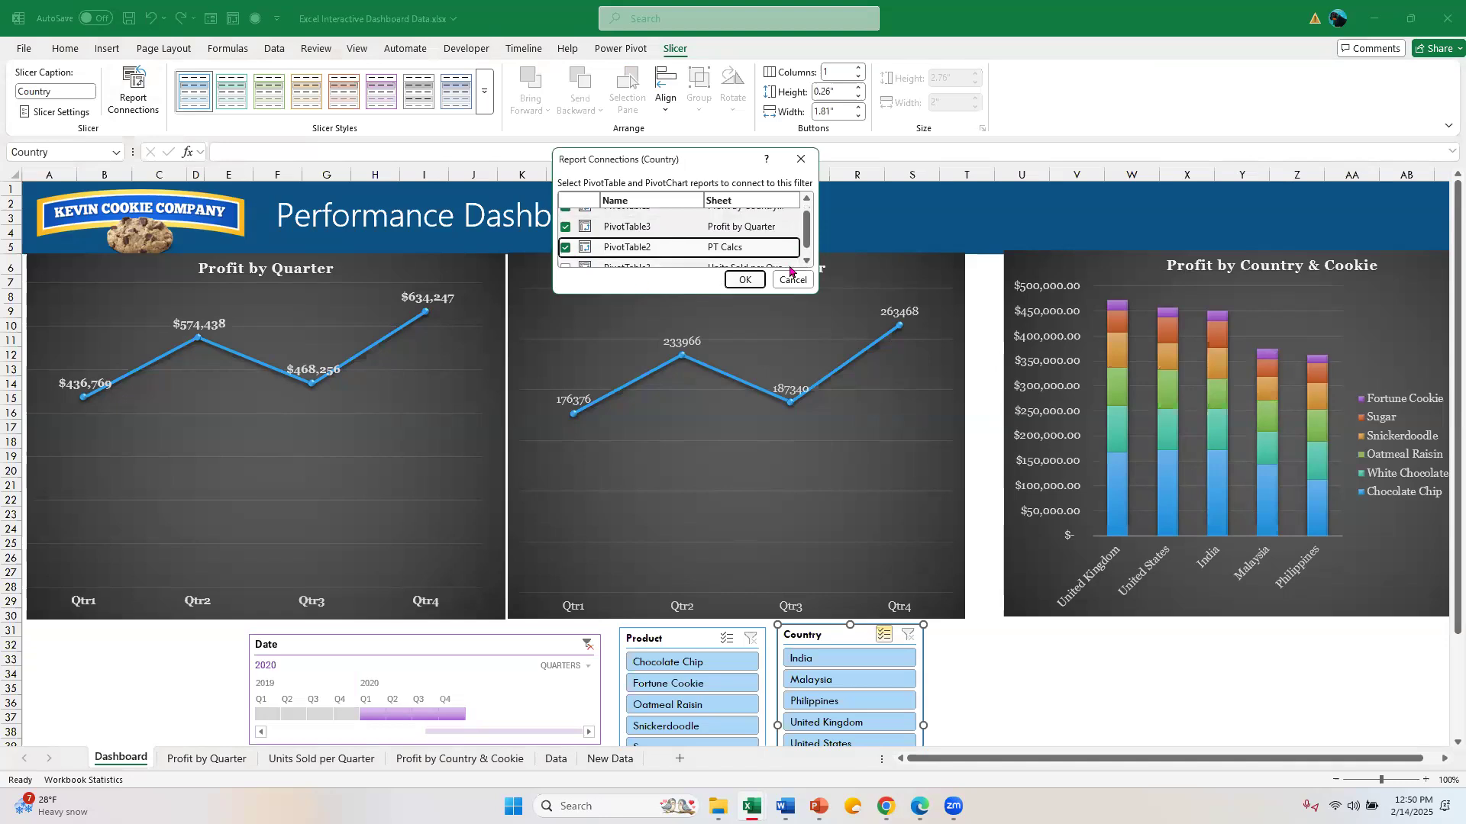
left_click(806, 260)
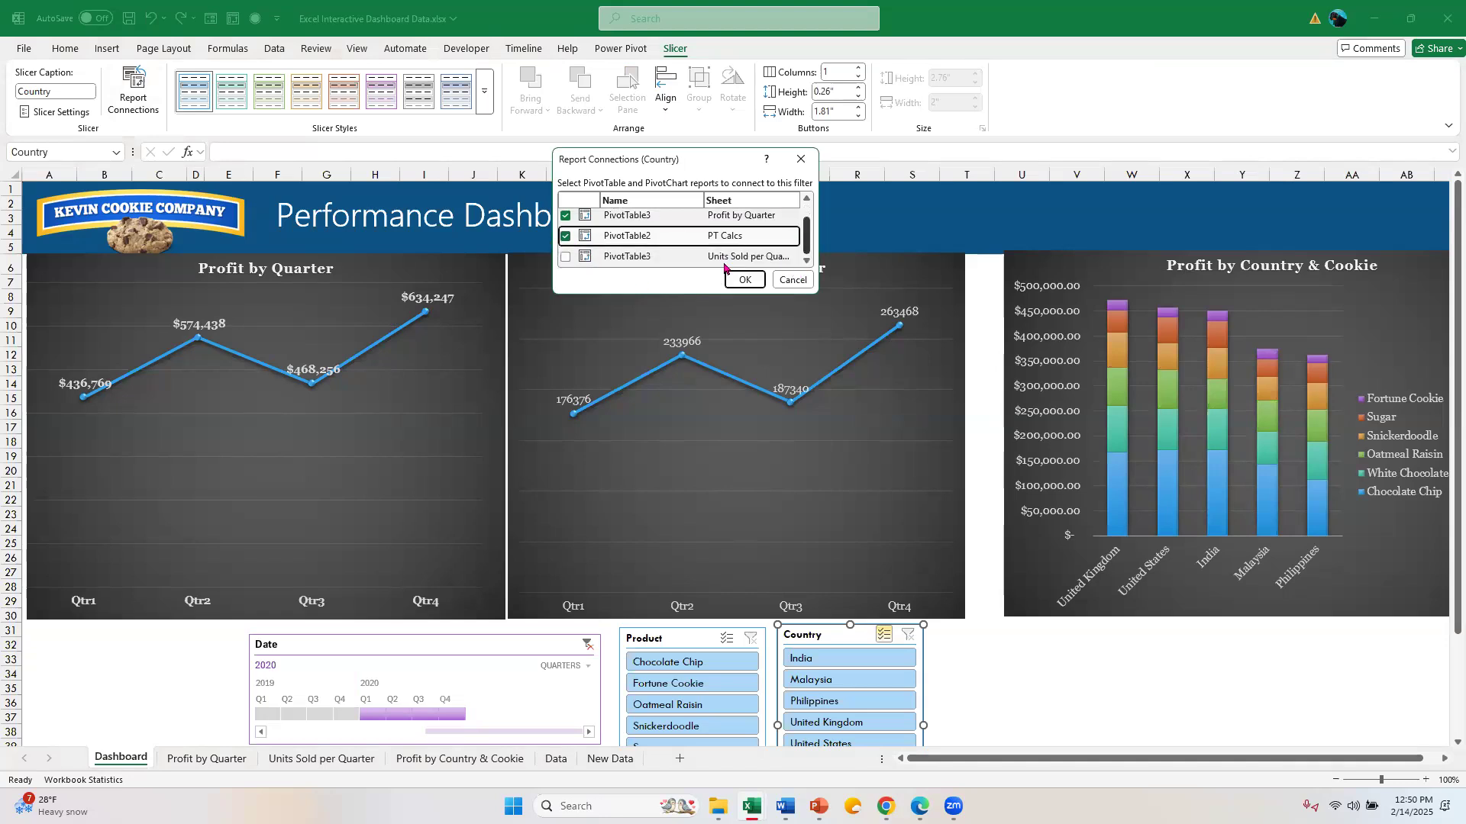
left_click(566, 256)
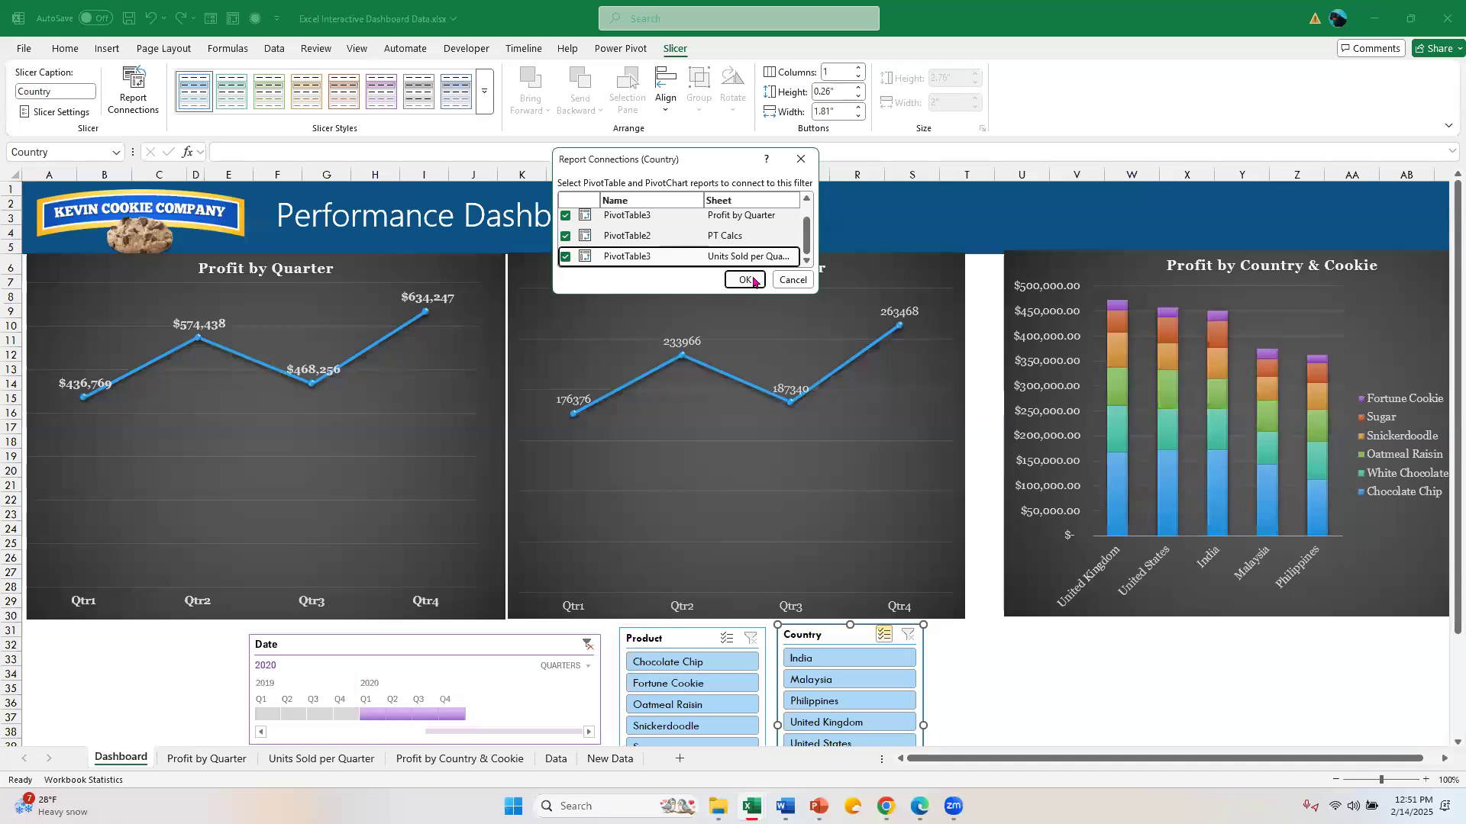
left_click(746, 281)
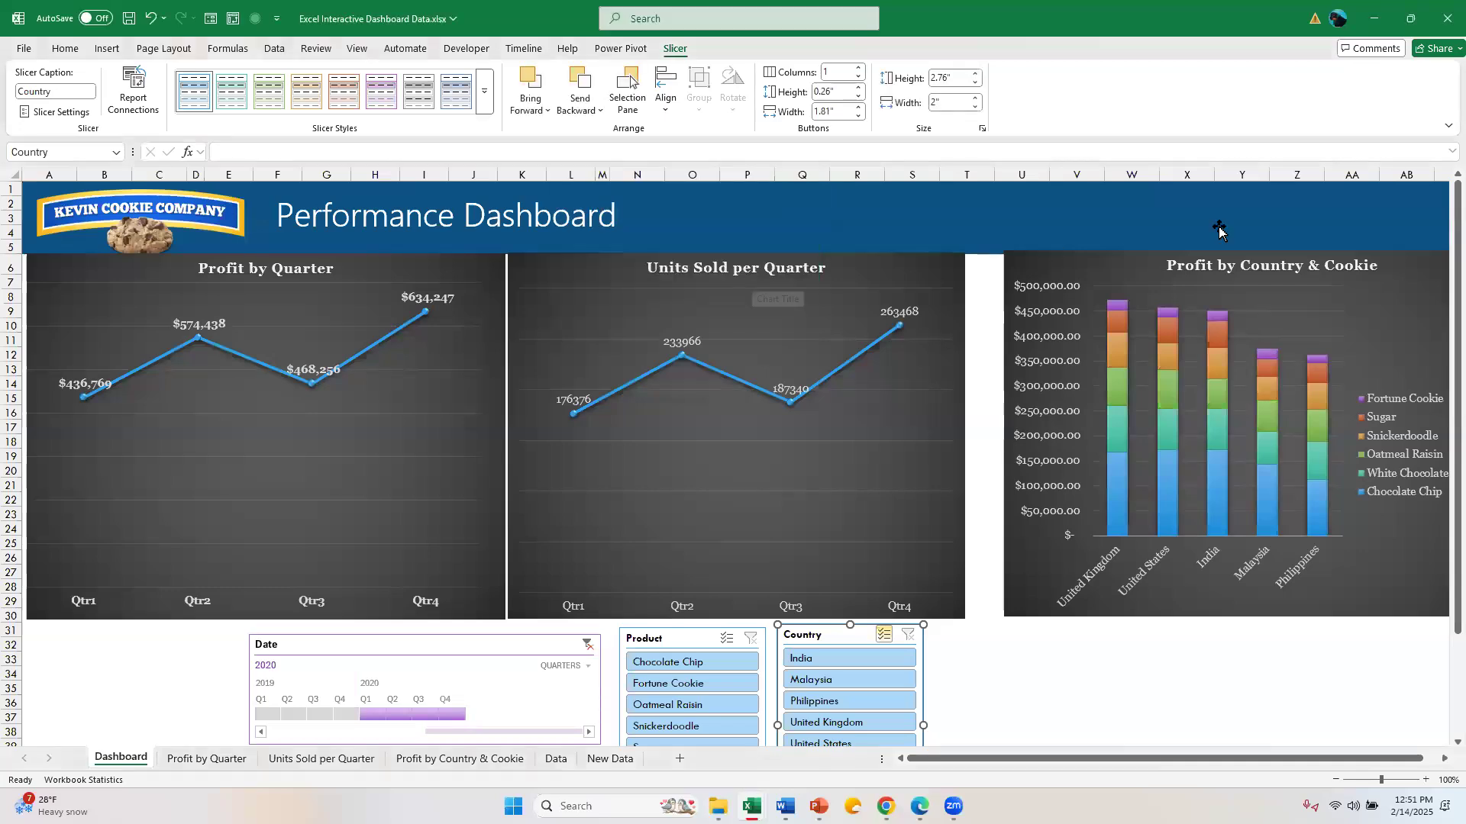
Show the dashboard in full-screen mode and clear the Date timeline filter to cover all periods.
left_click(1448, 125)
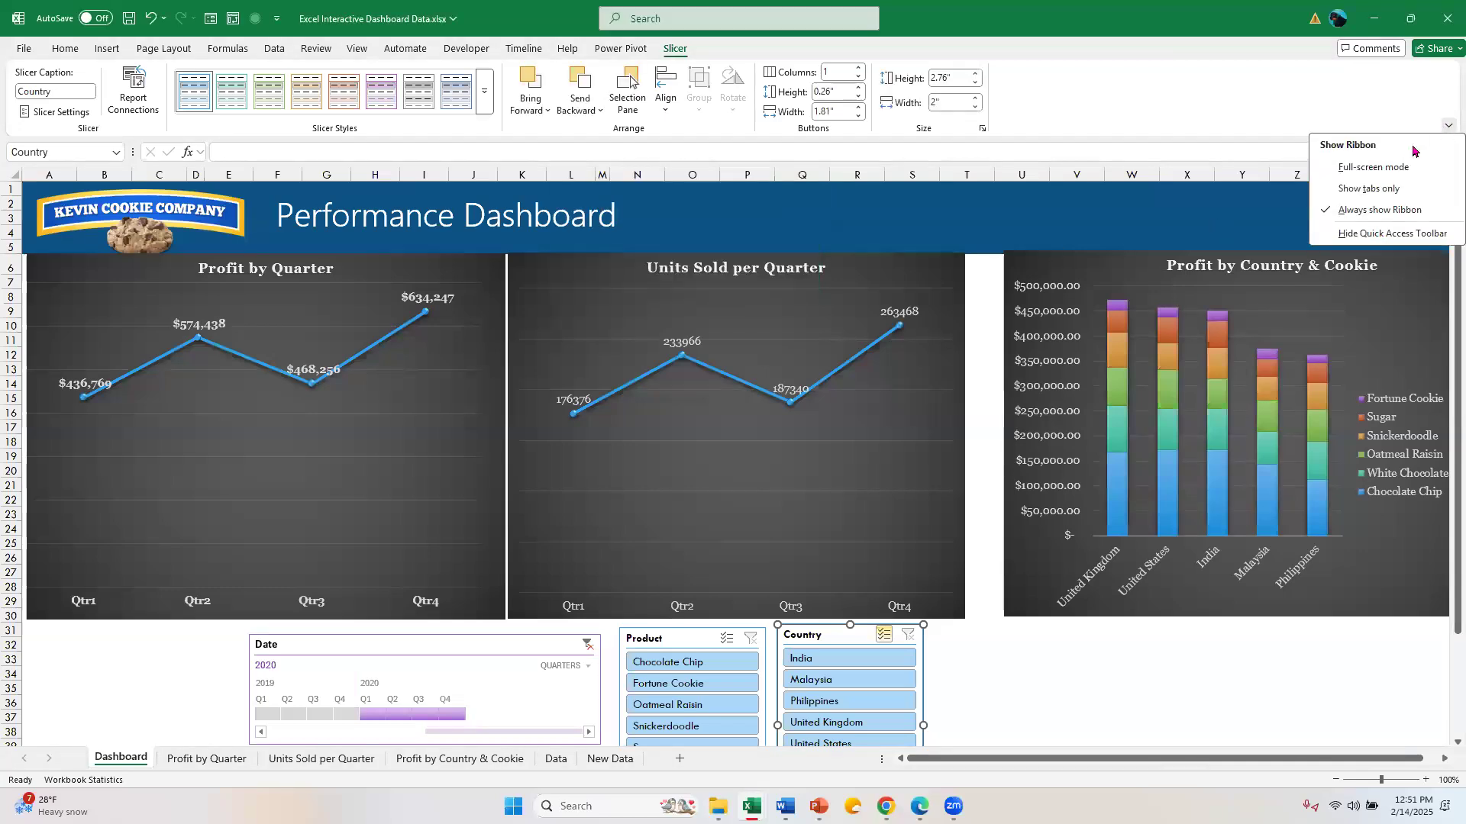
left_click(1397, 168)
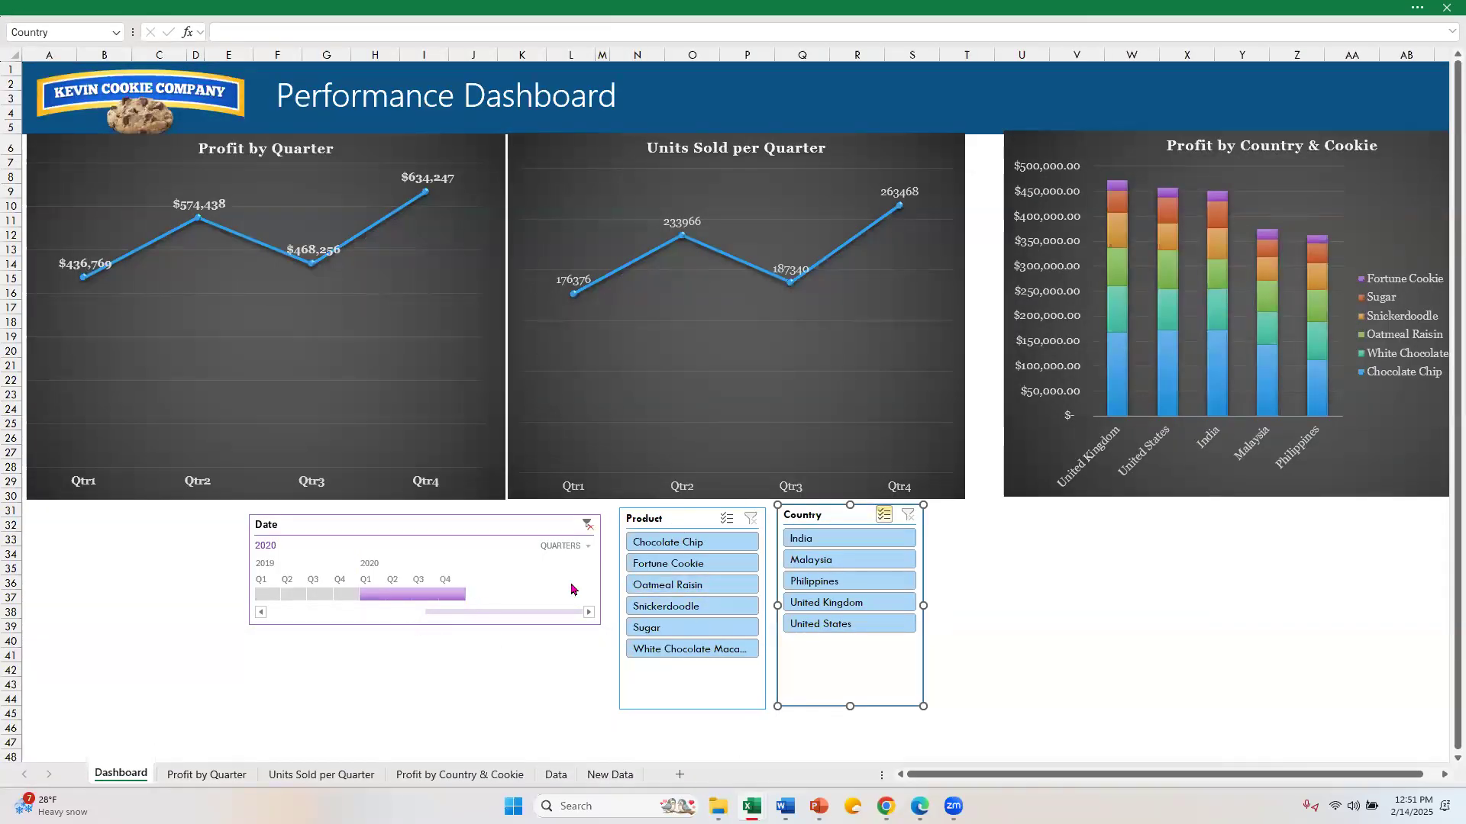
left_click(547, 522)
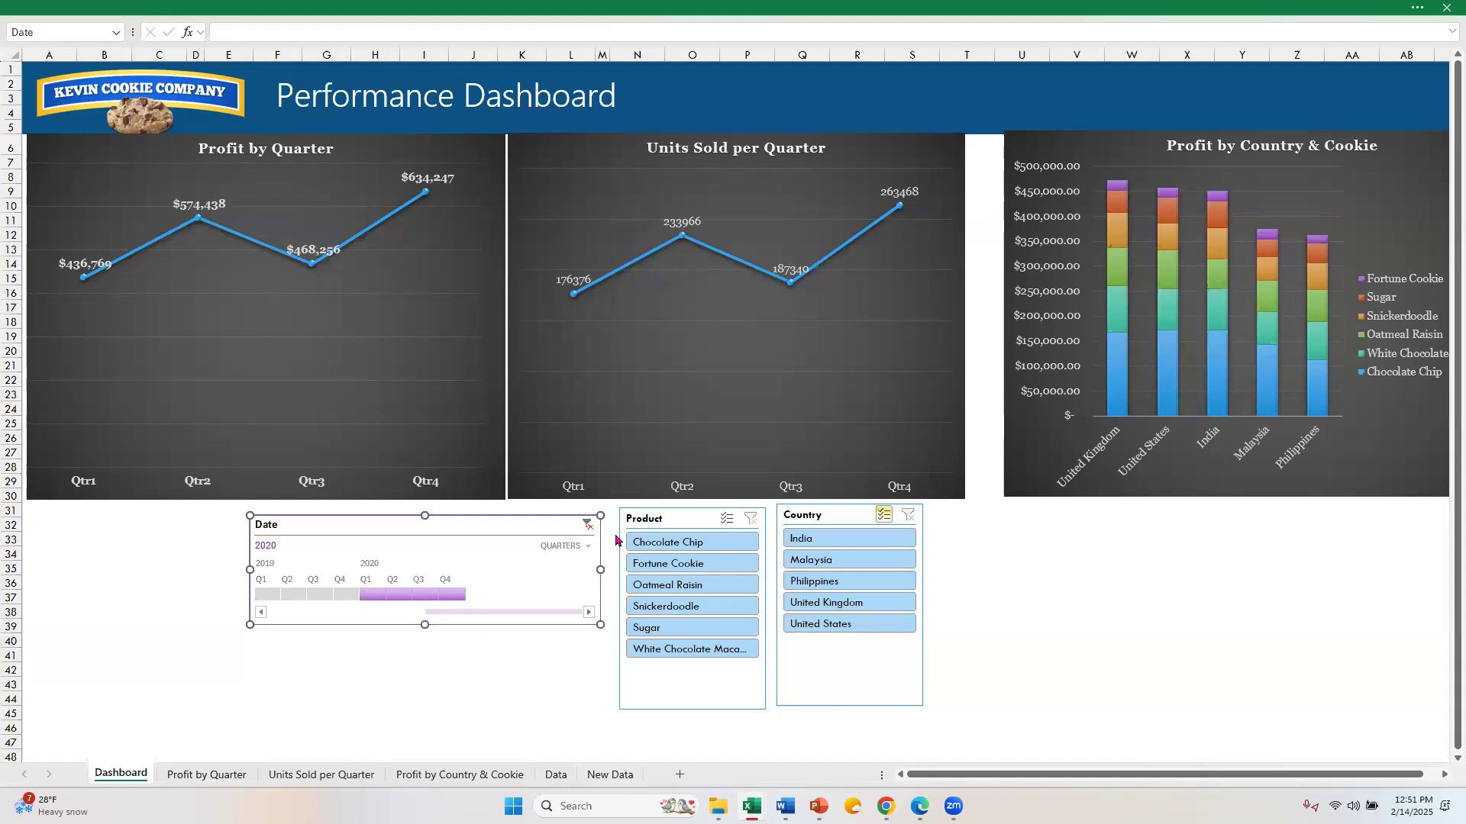
left_click(586, 526)
left_click(1038, 625)
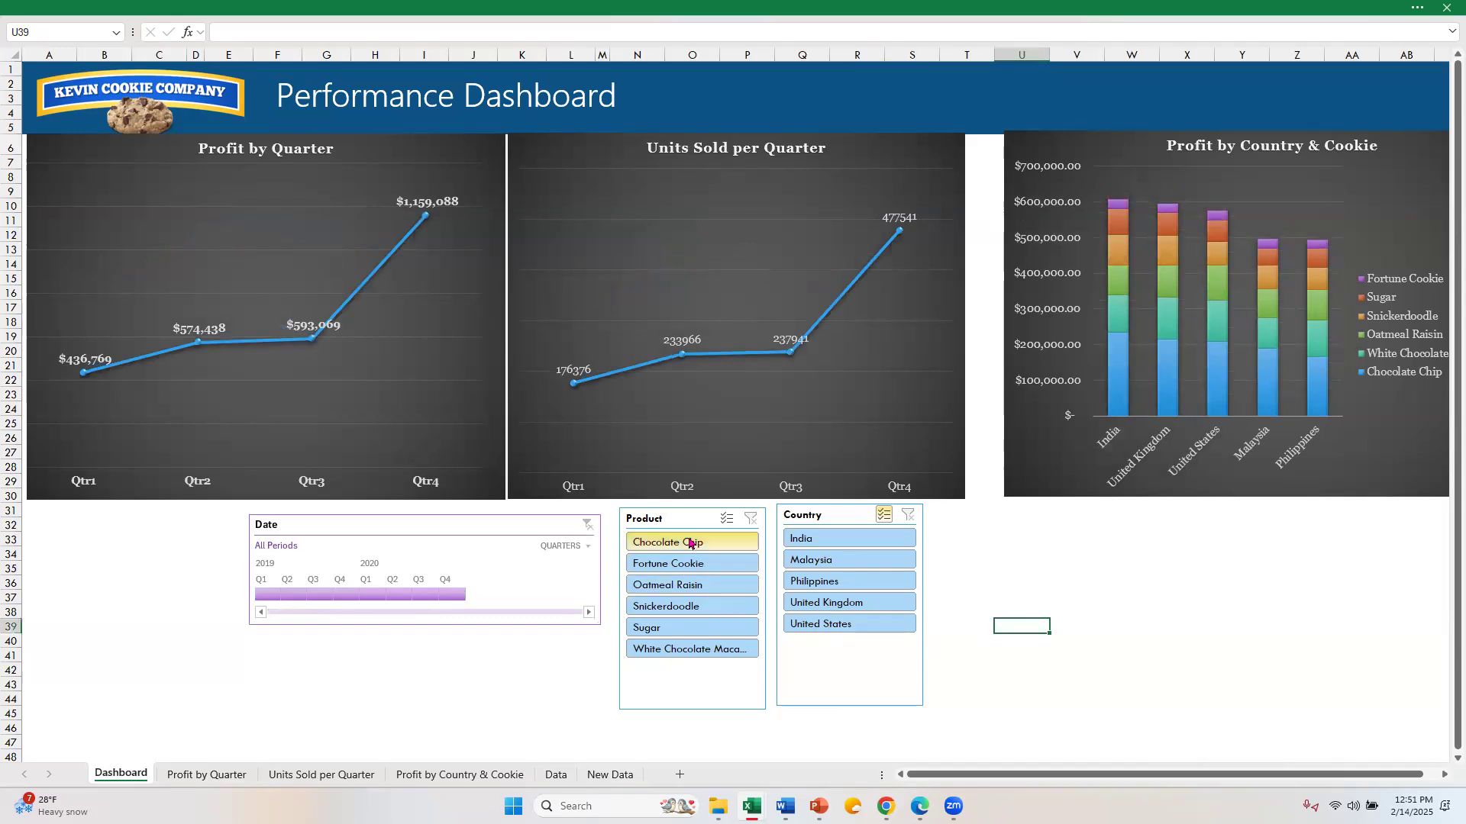
Try filtering the charts to the Chocolate Chip, Oatmeal Raisin and Sugar products.
left_click(739, 551)
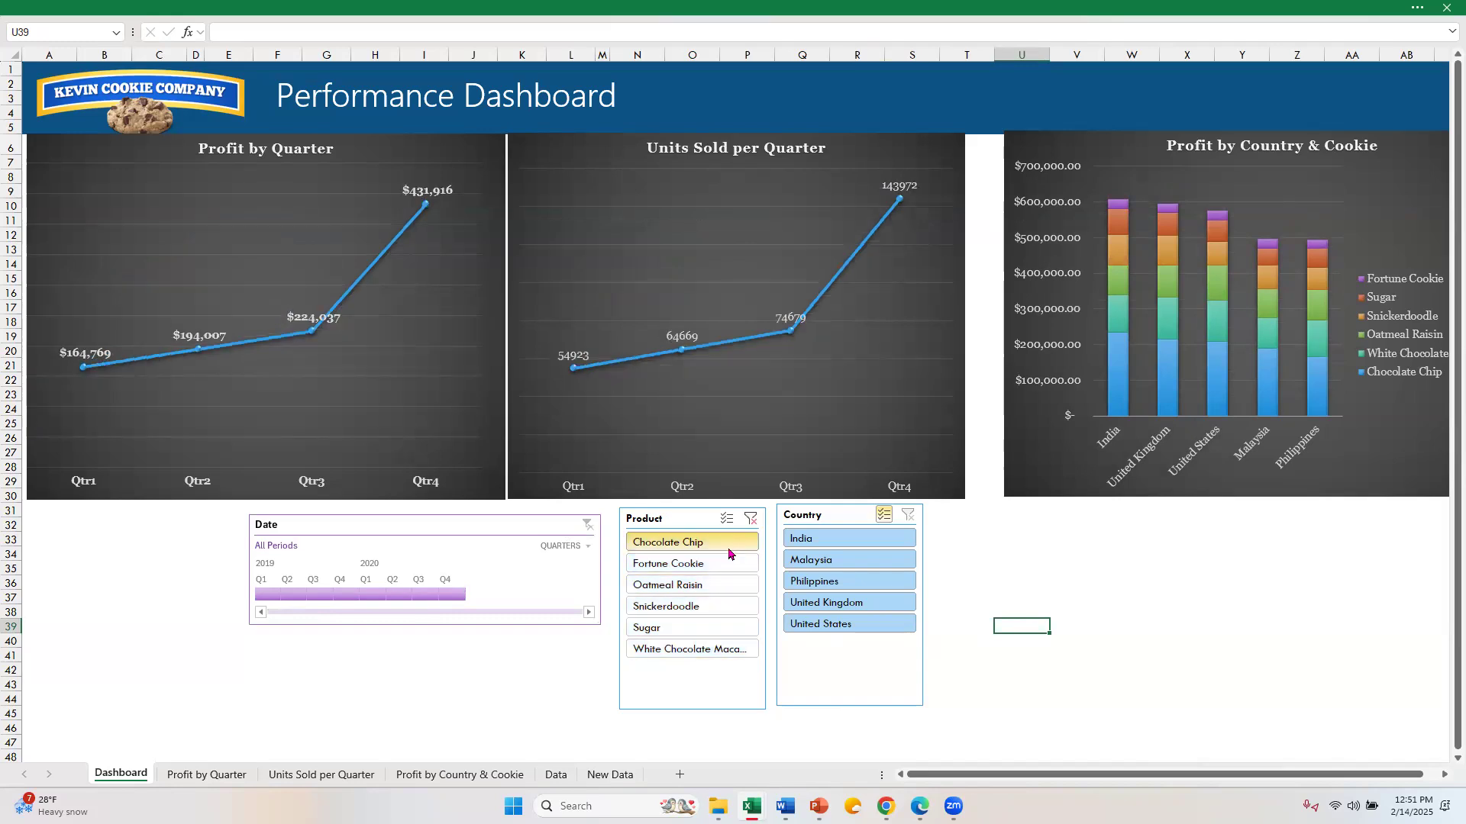
left_click(718, 592, "ctrl")
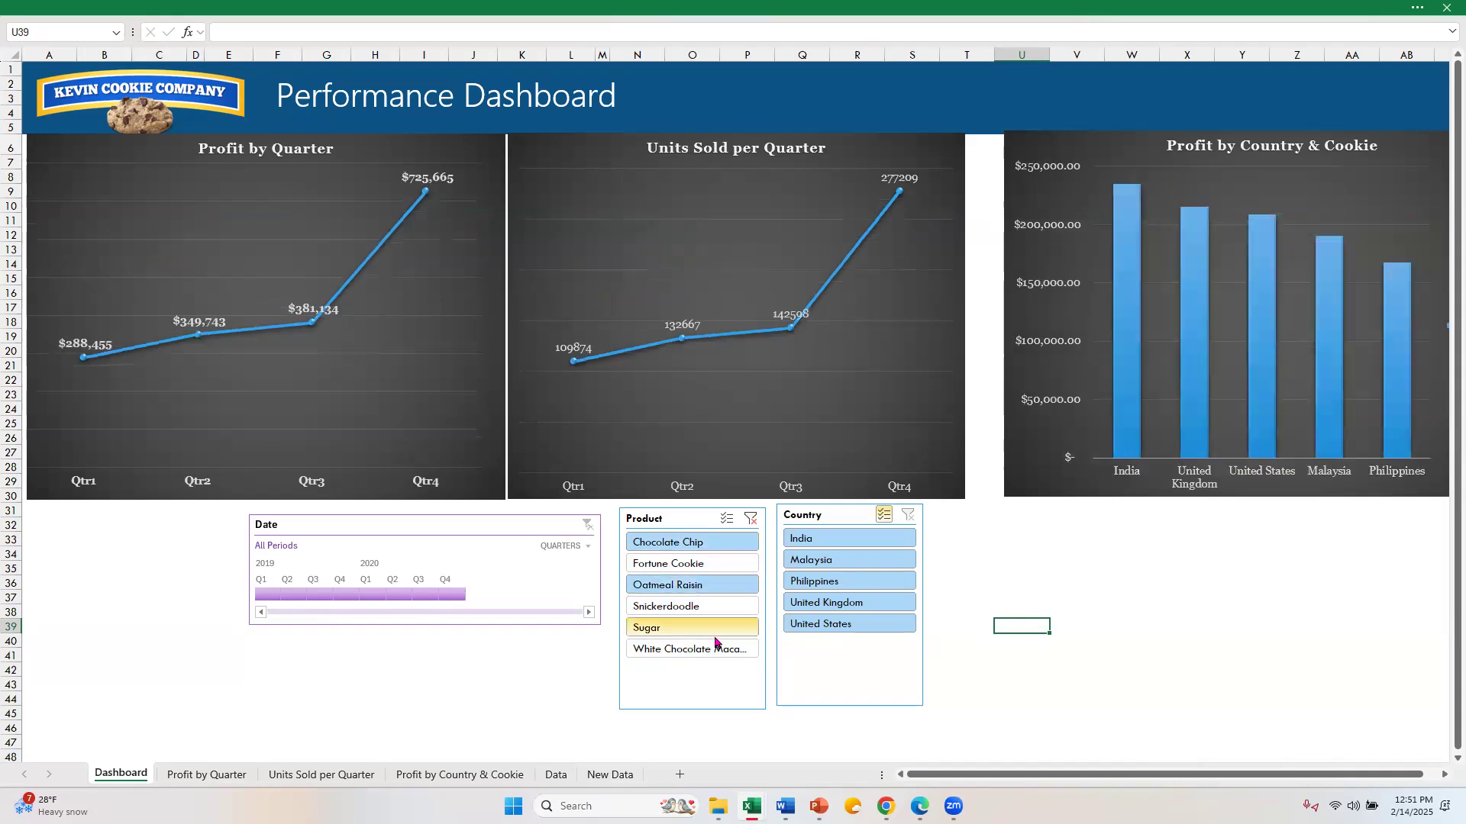
left_click(716, 638, "ctrl")
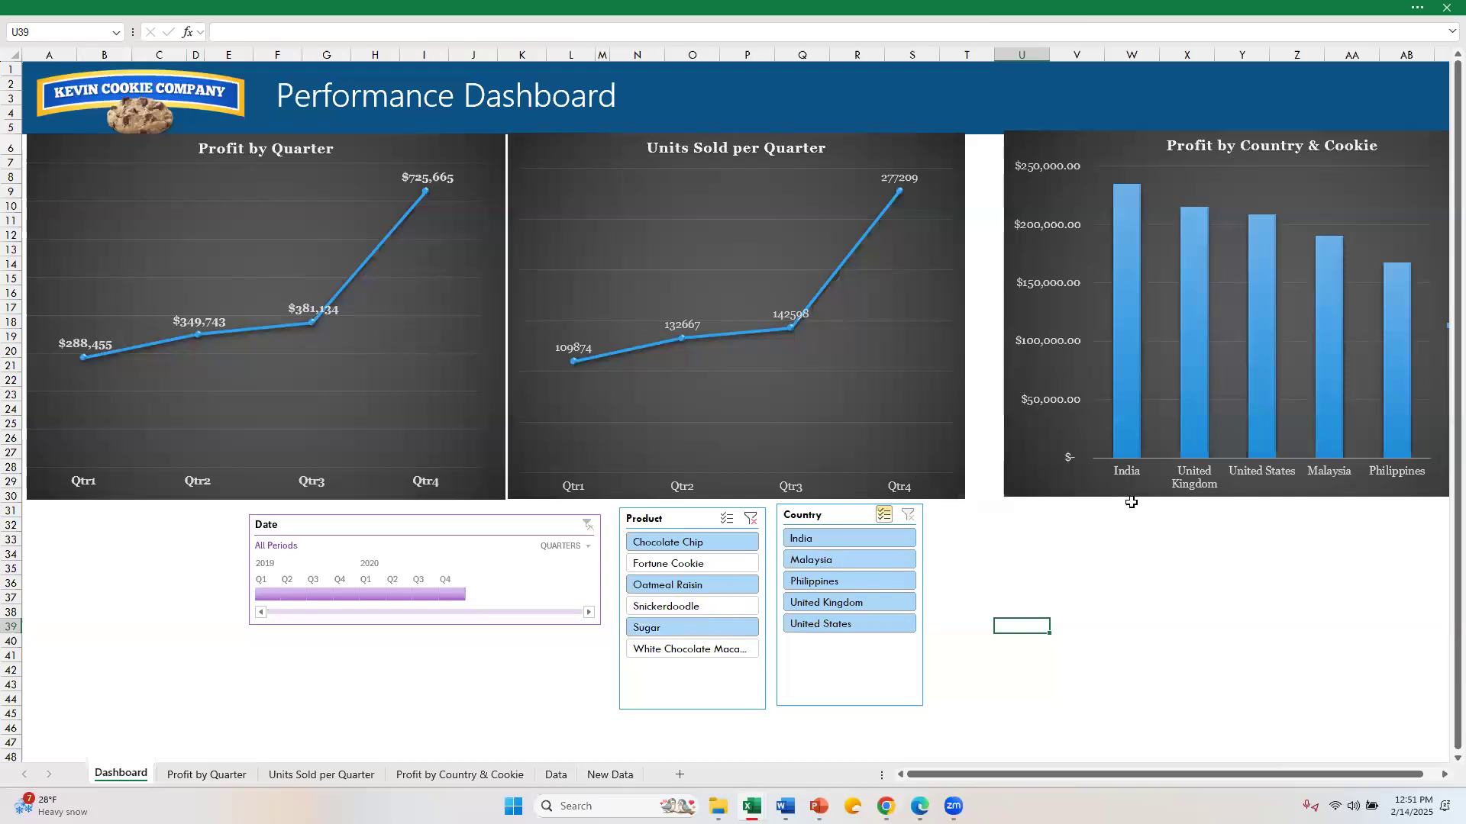
Try the Country slicer by excluding the United Kingdom, clearing that filter, and leaving only the United States selected.
left_click(892, 613)
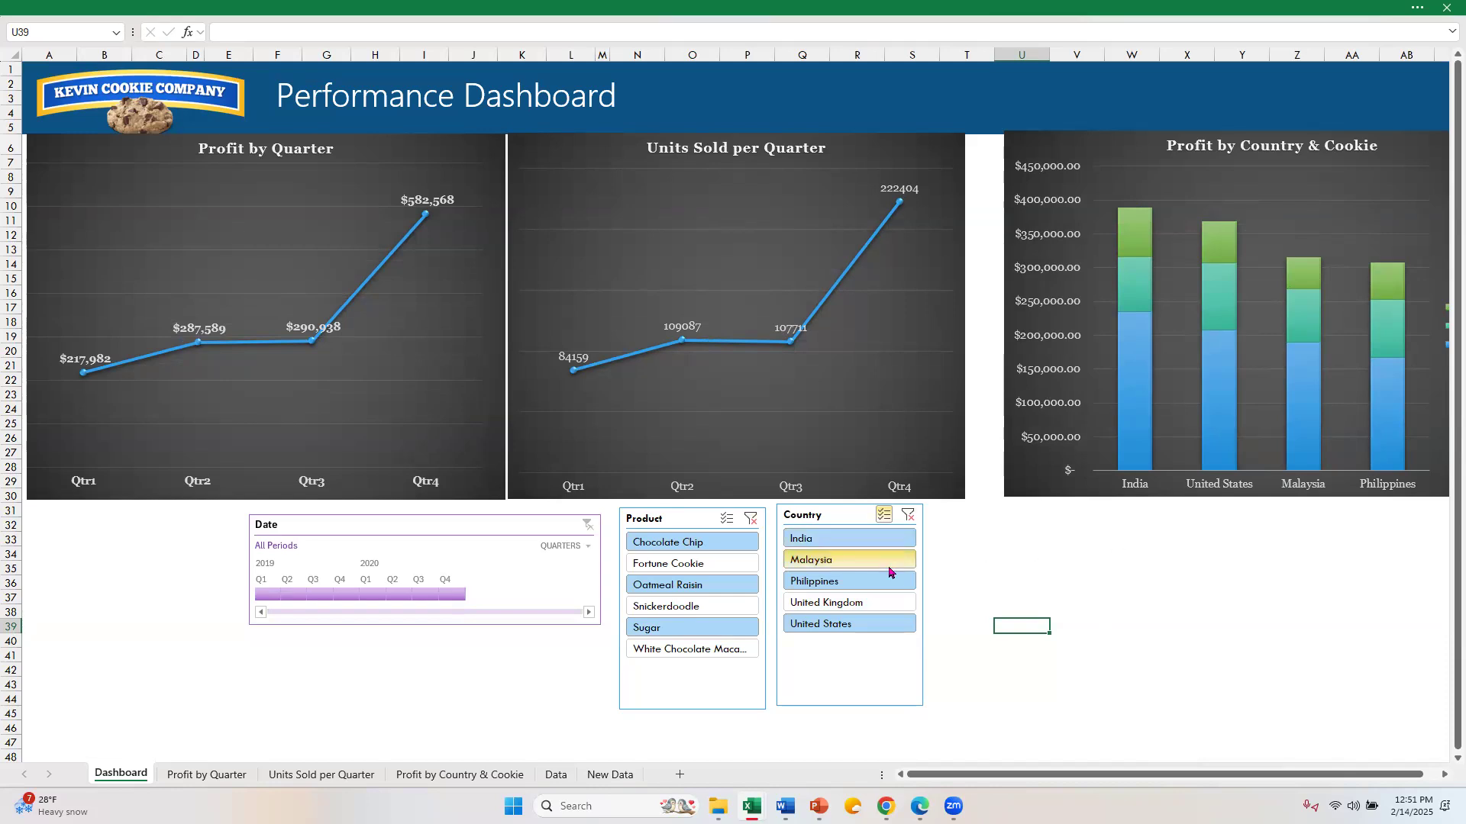
left_click(908, 517)
left_click_drag(870, 540, 871, 603)
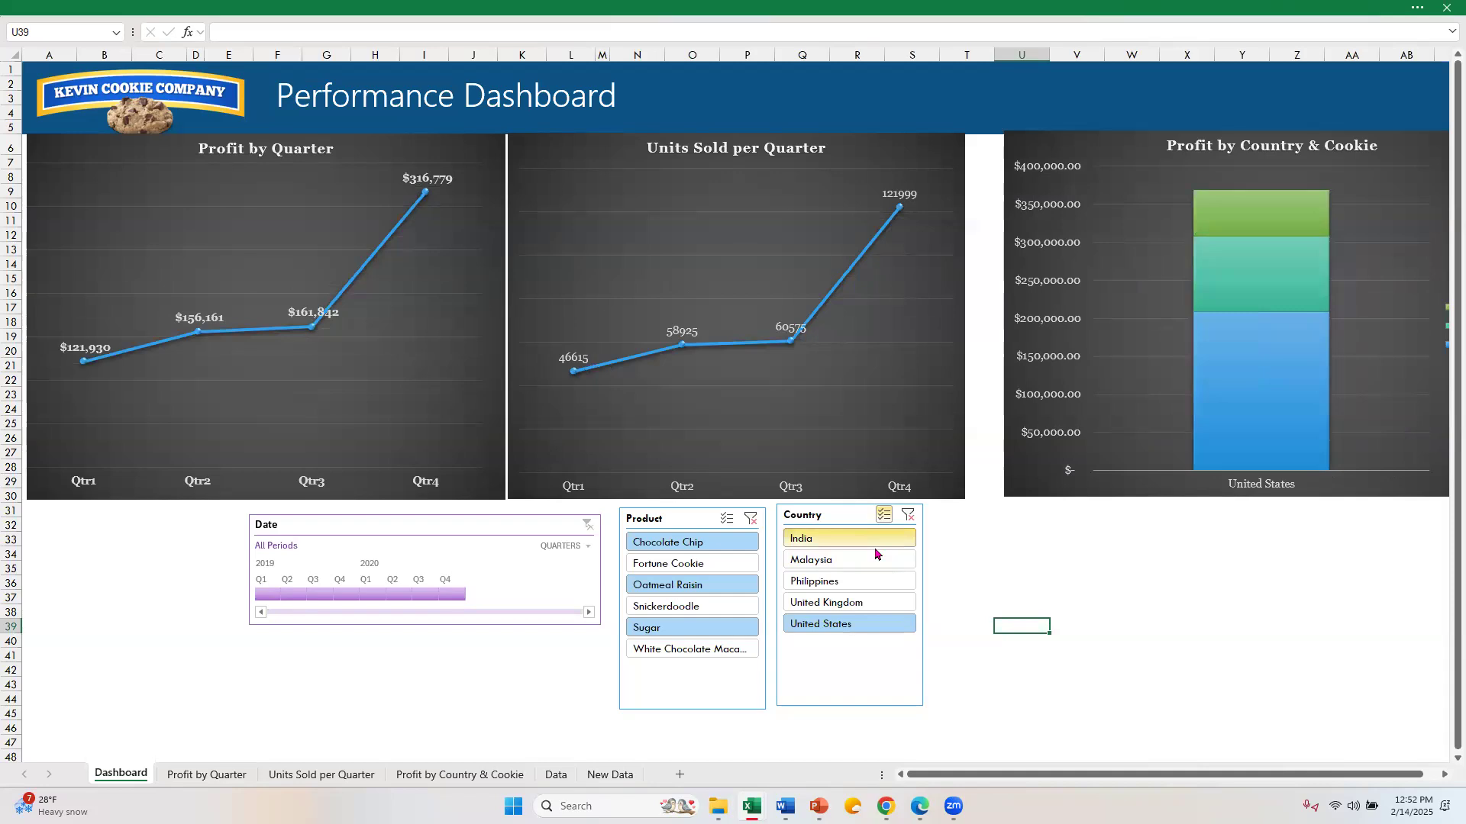
Reselect all countries and all products in the two slicers.
left_click(875, 546)
left_click(890, 558)
left_click_drag(647, 548, 665, 649)
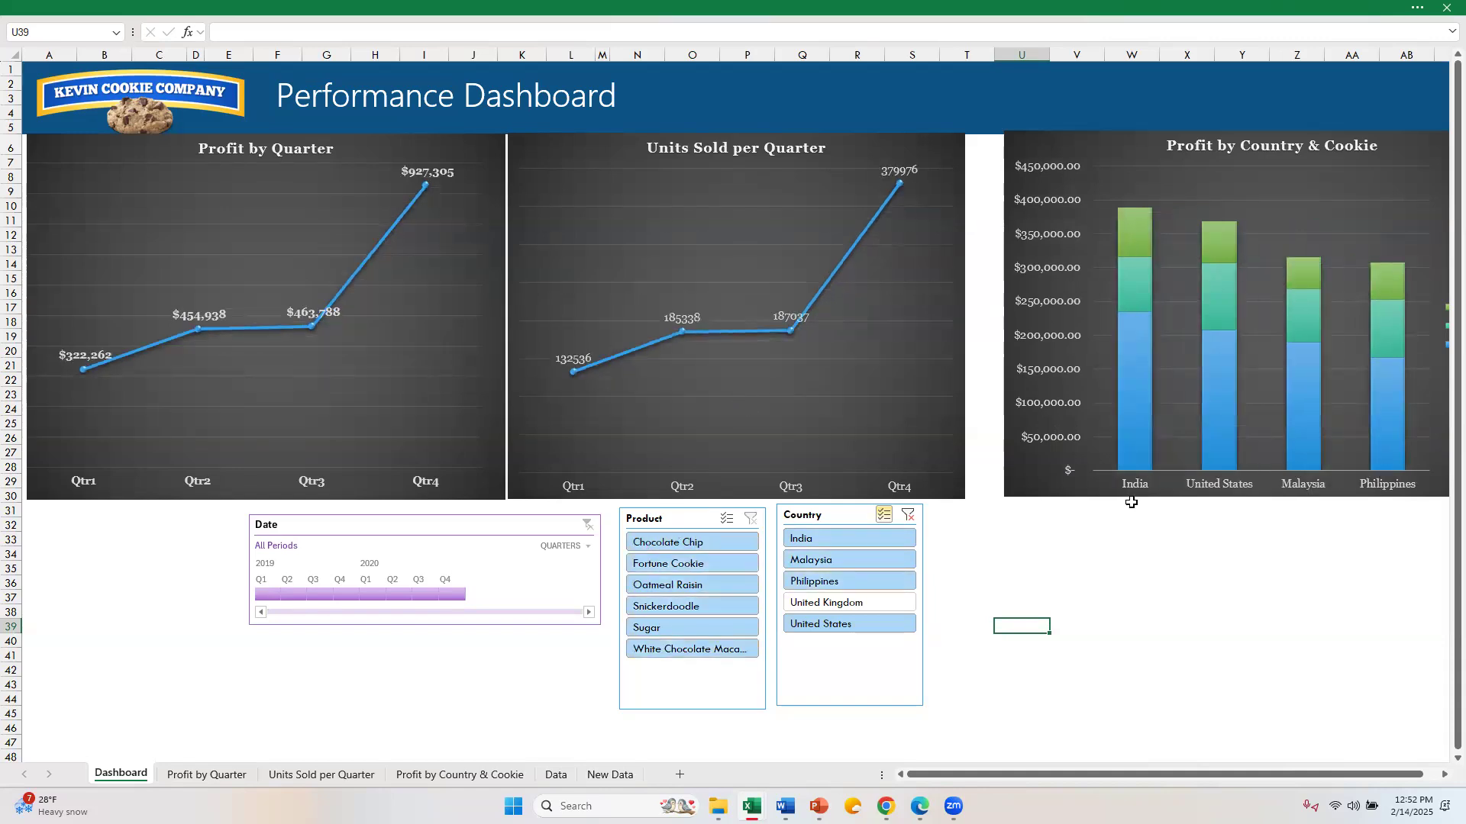
left_click(885, 605)
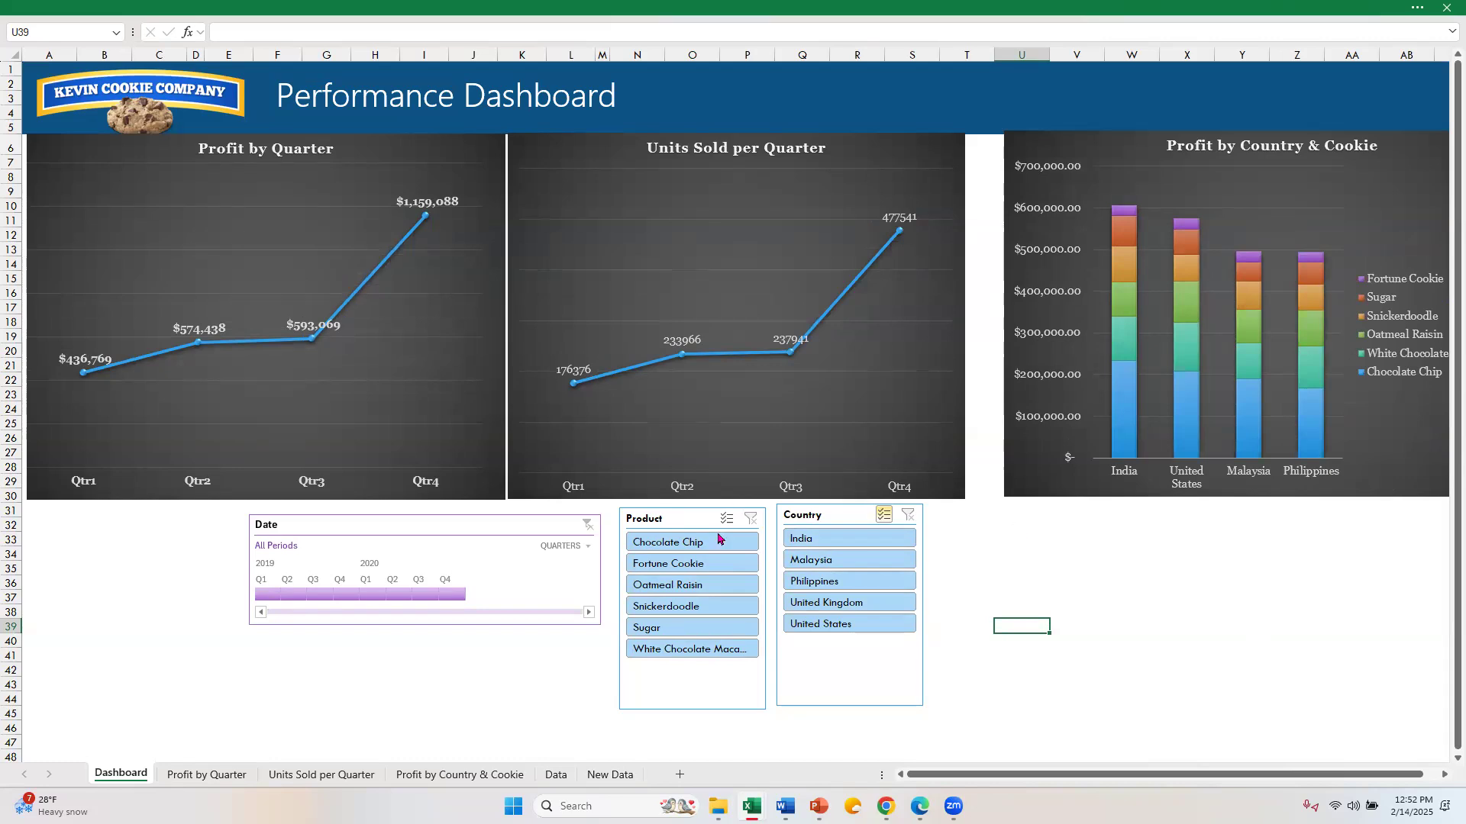
Try filtering to Chocolate Chip and Fortune Cookie while removing countries one by one until only India remains.
left_click(678, 544)
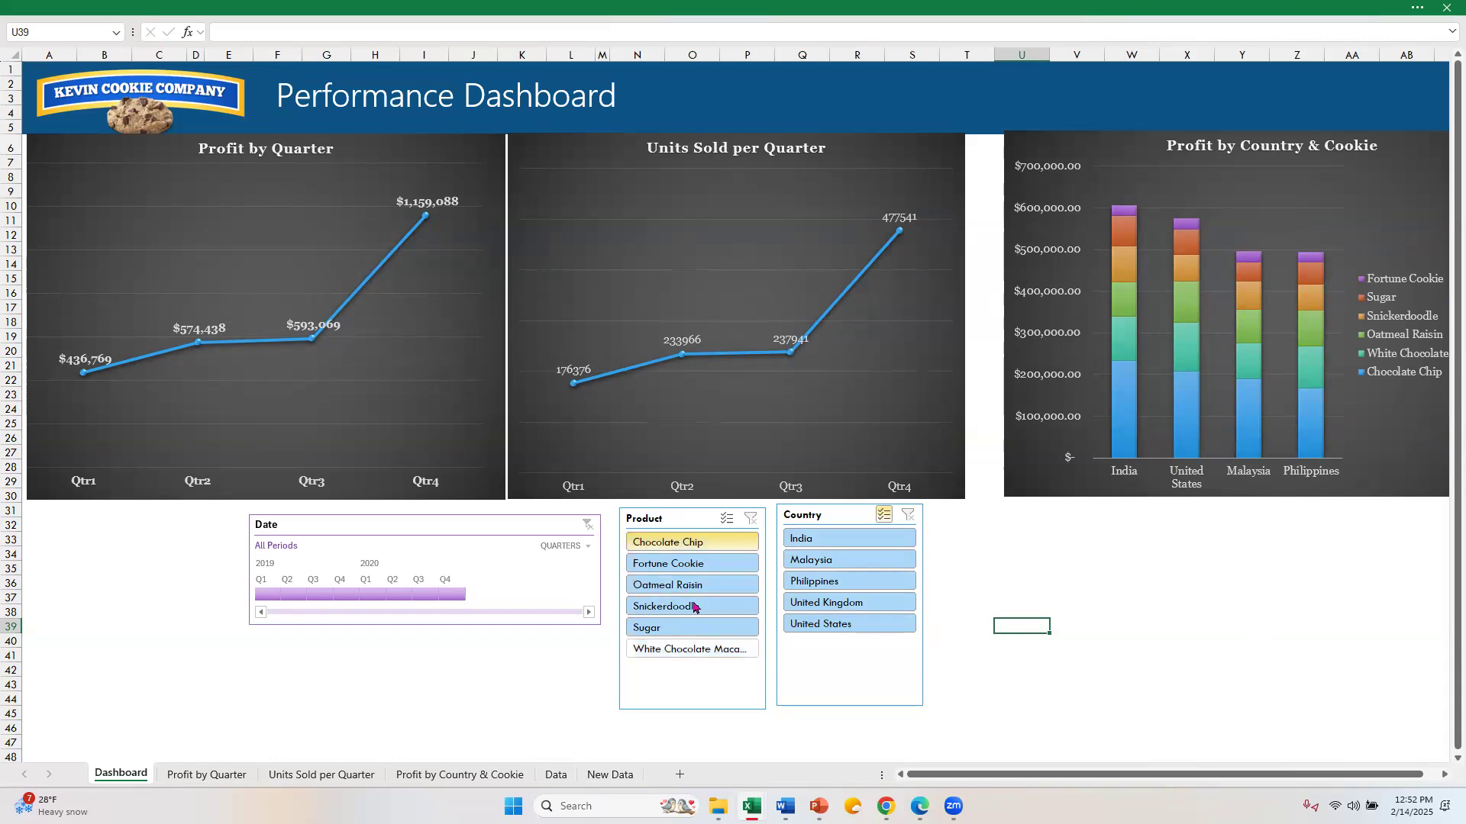
left_click(707, 565, "ctrl")
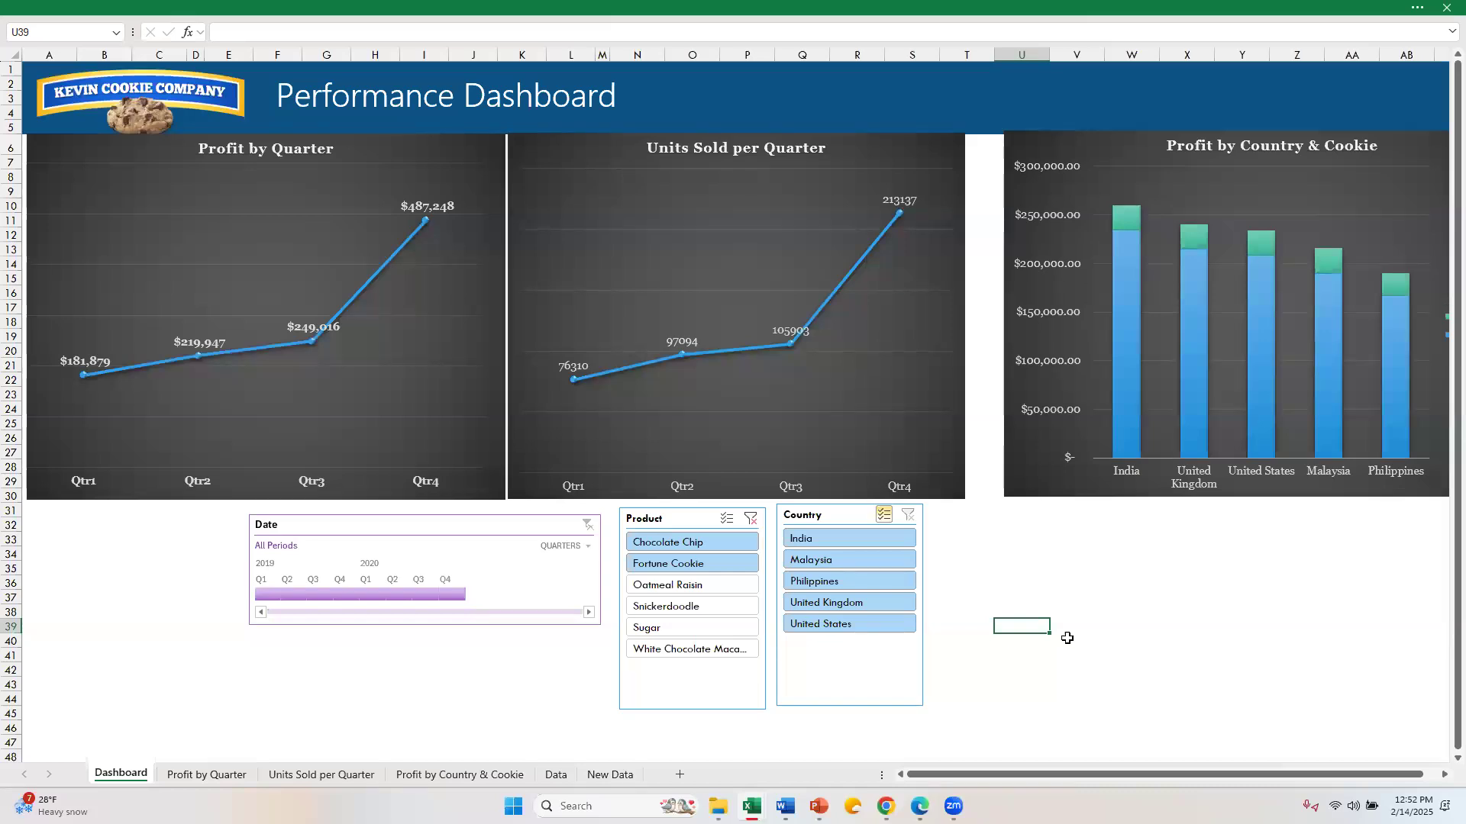
left_click(857, 602)
left_click(861, 624)
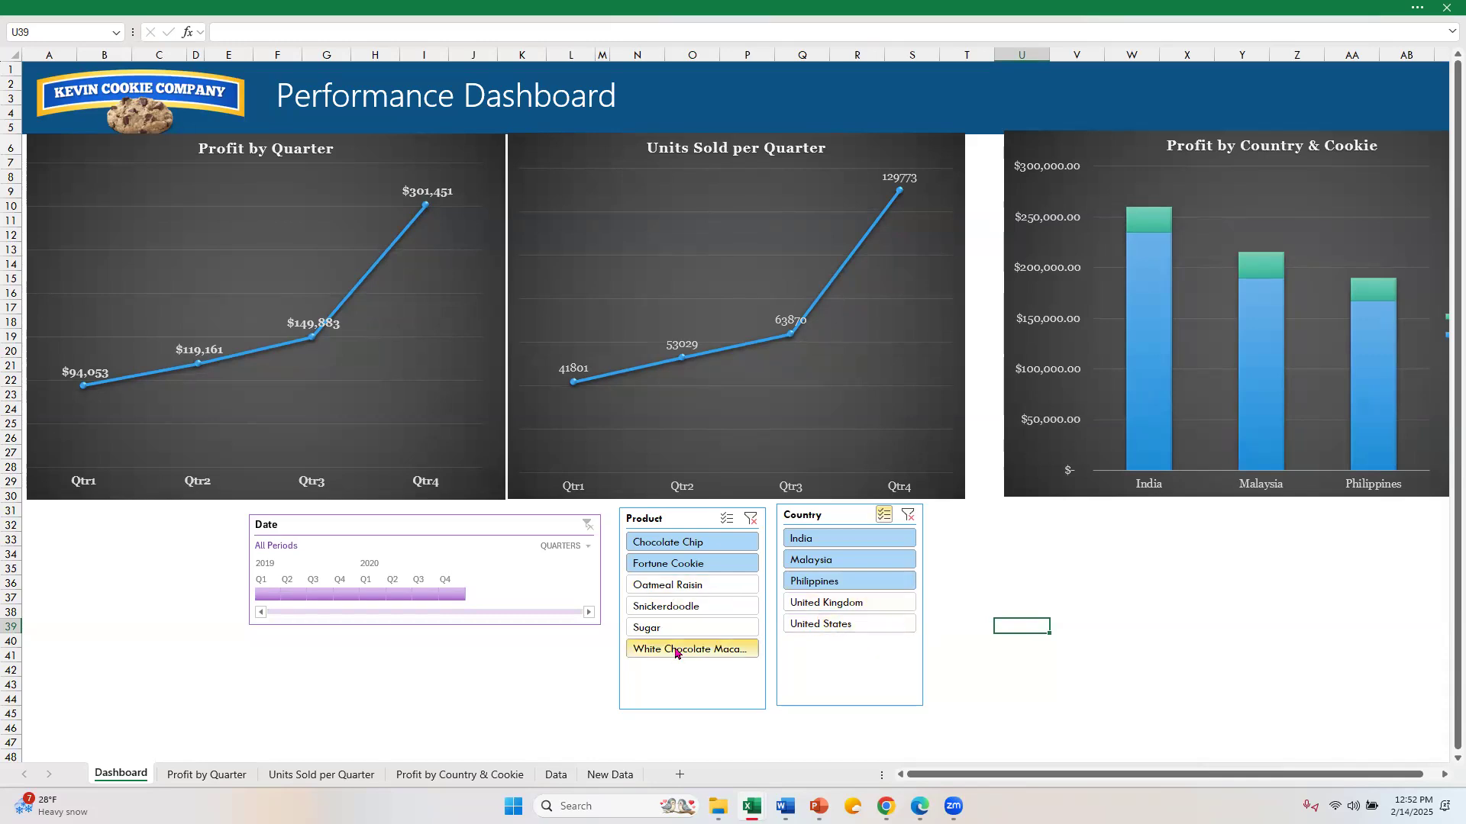
left_click(819, 581)
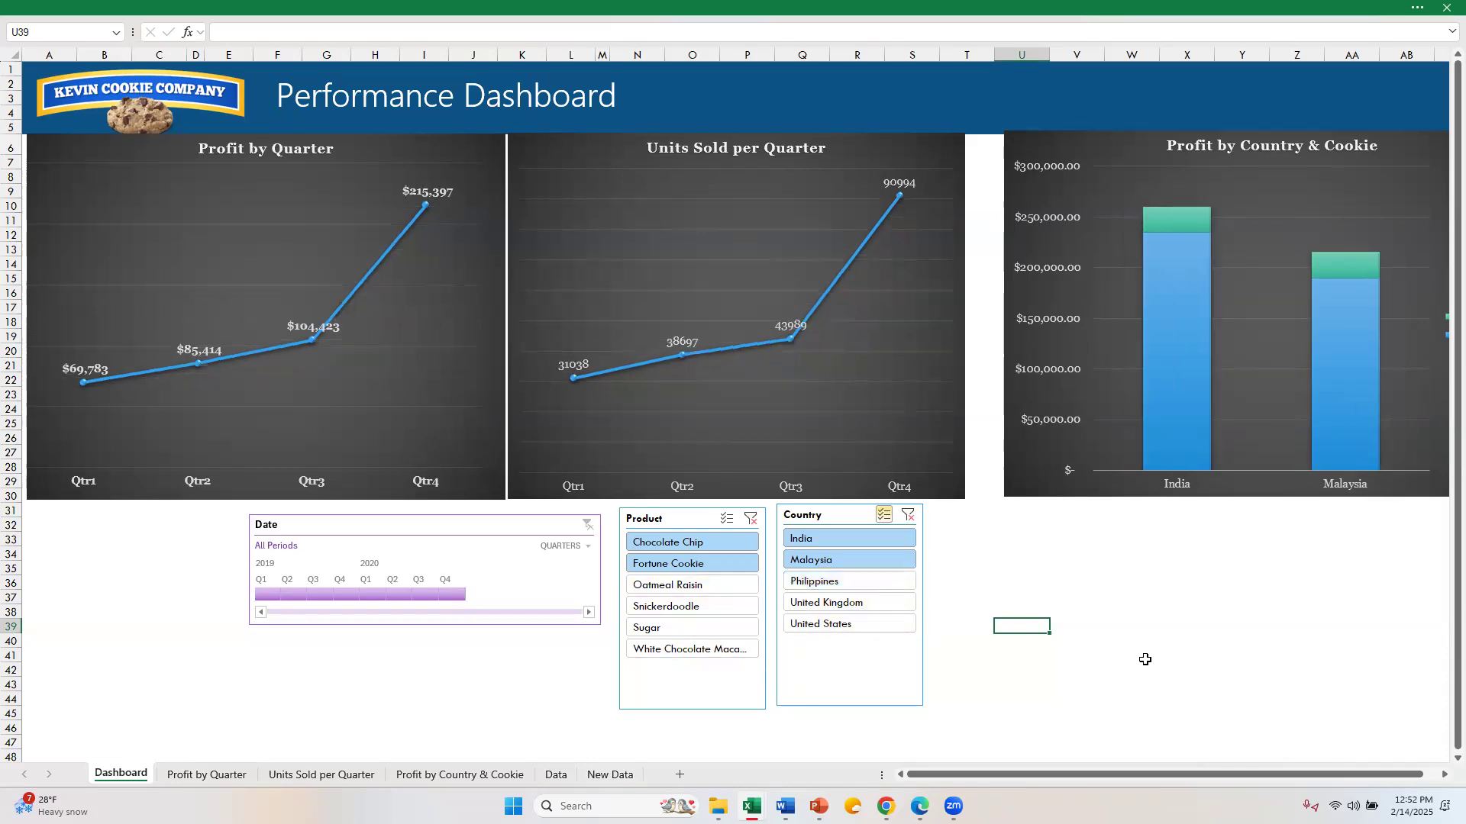
left_click(887, 569)
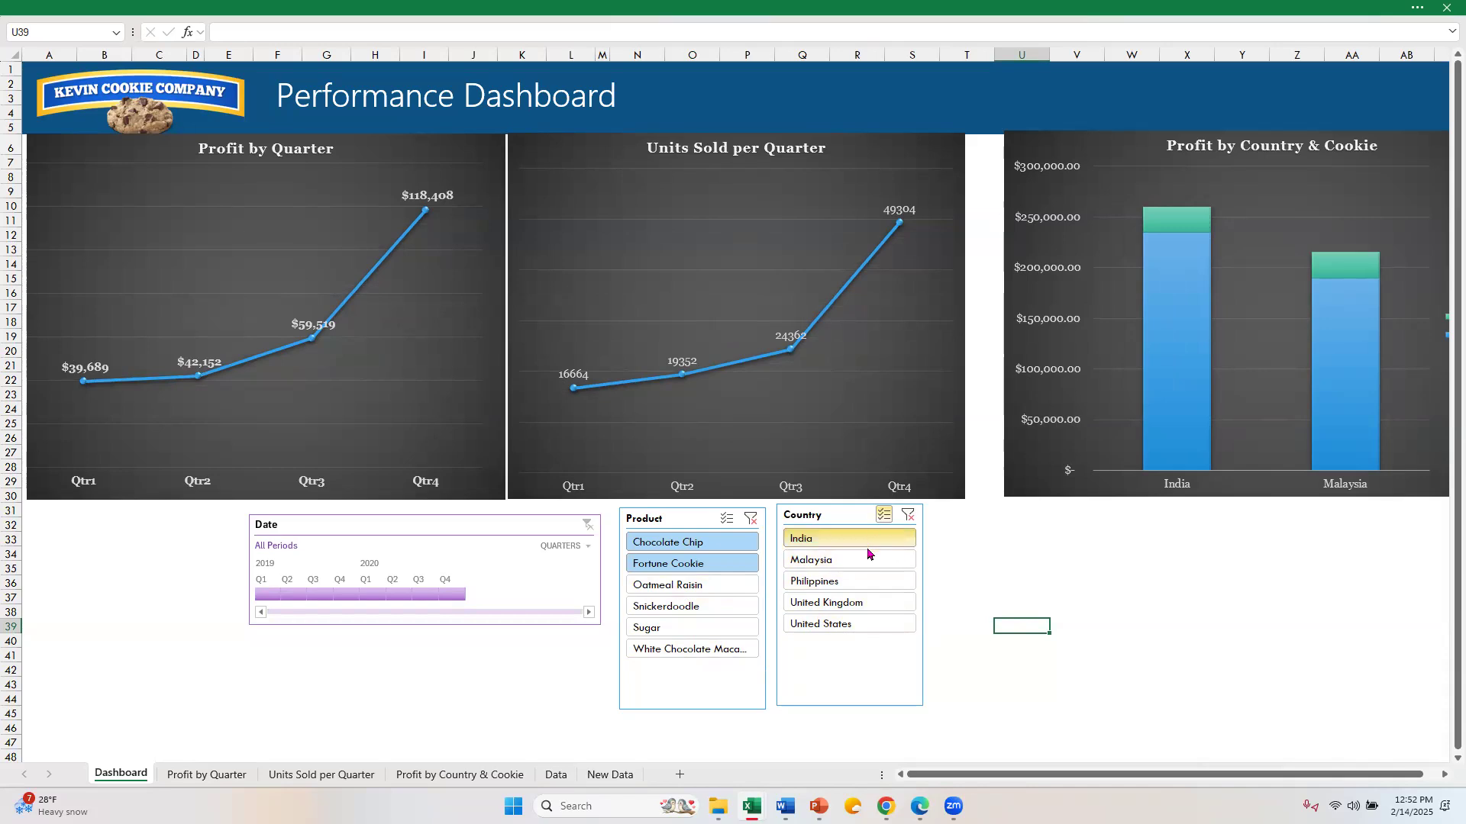
Reset the Country and Product slicers to include every item and filter the Date timeline to Q4 2020.
left_click_drag(868, 554, 863, 625)
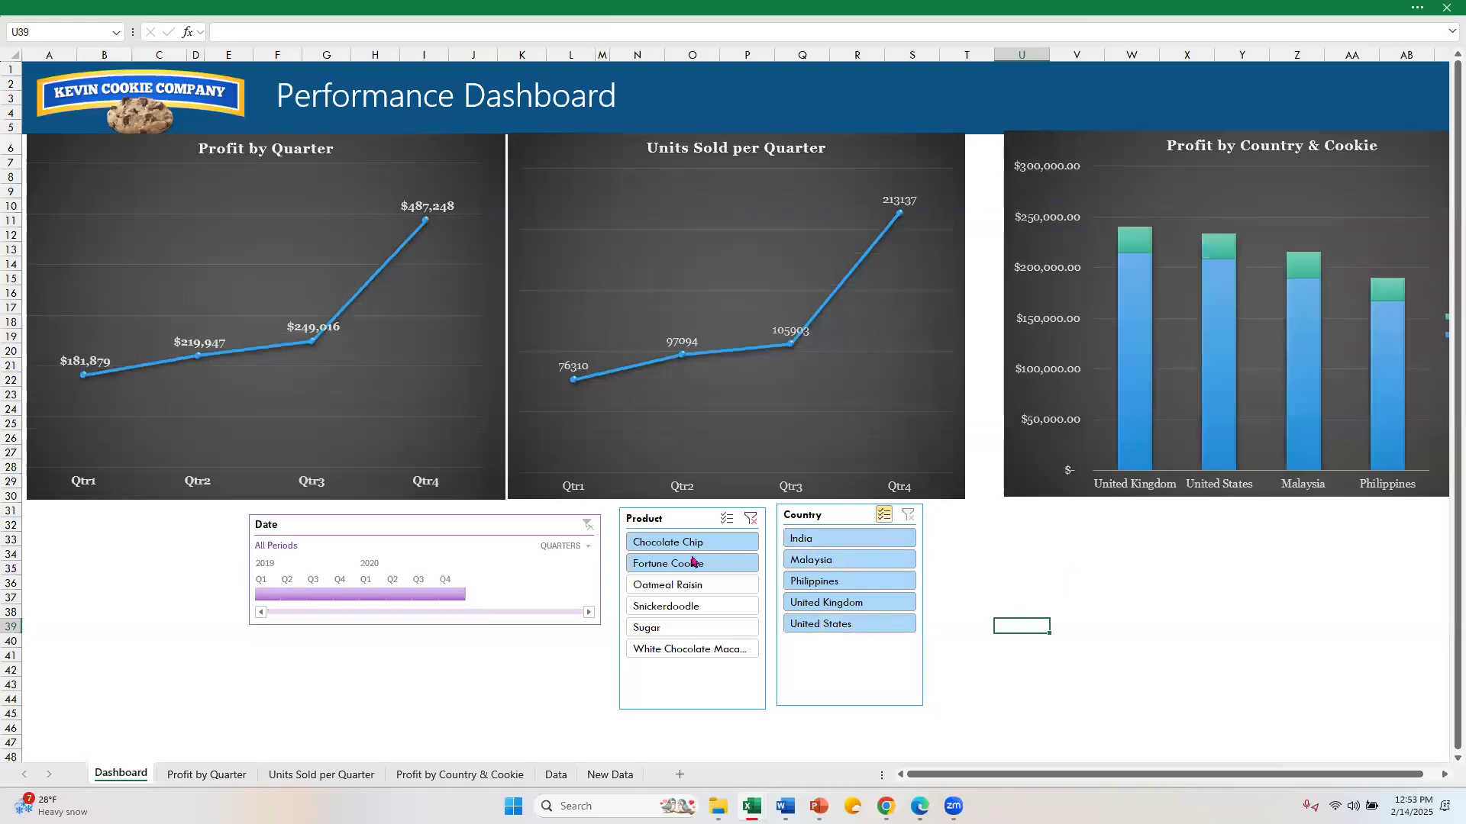
left_click(750, 519)
left_click(450, 595)
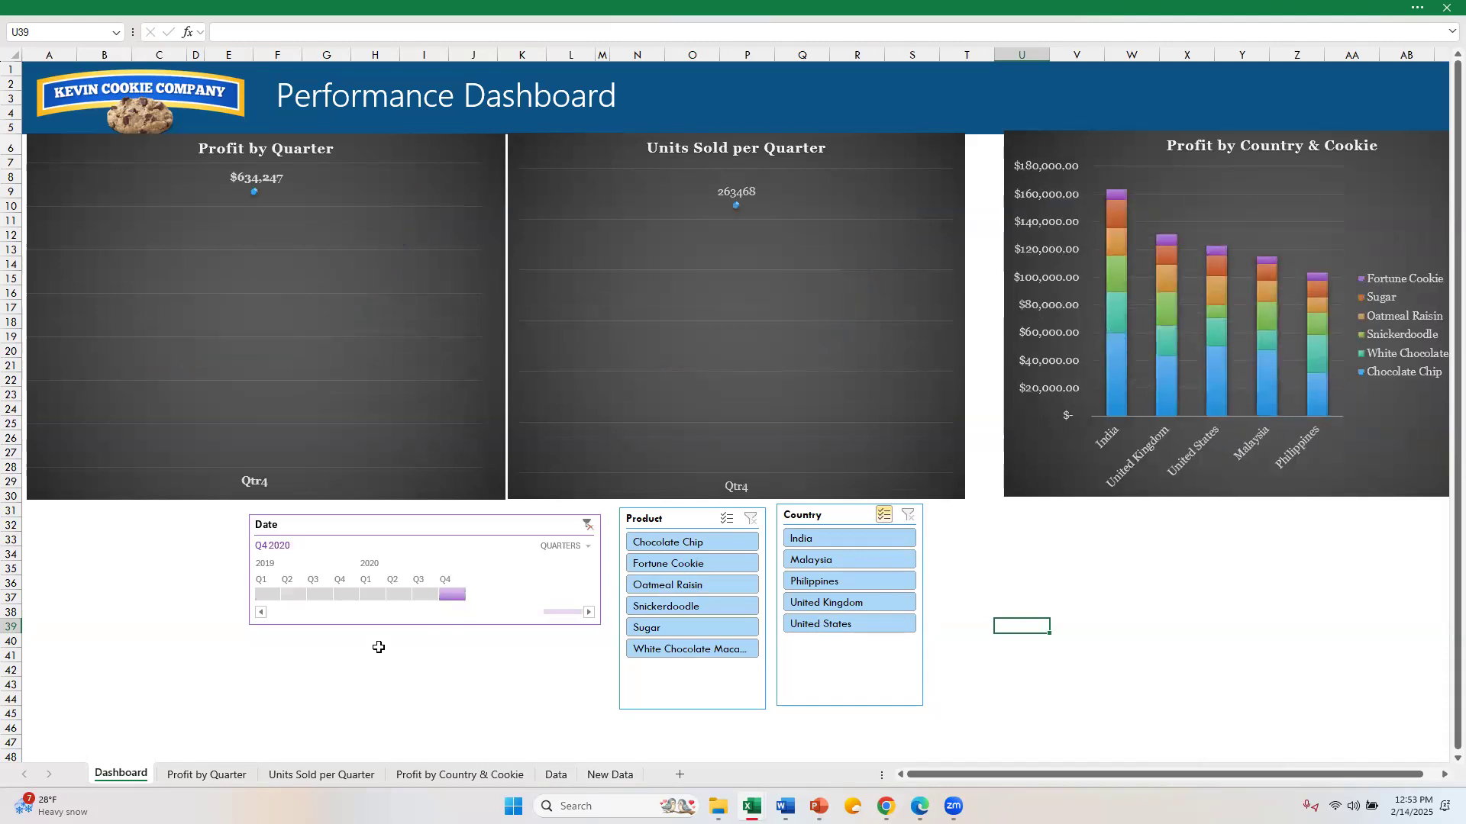
Widen the Date timeline filter to Q3–Q4 2020 and on to all four quarters of 2020.
left_click_drag(418, 599, 453, 603)
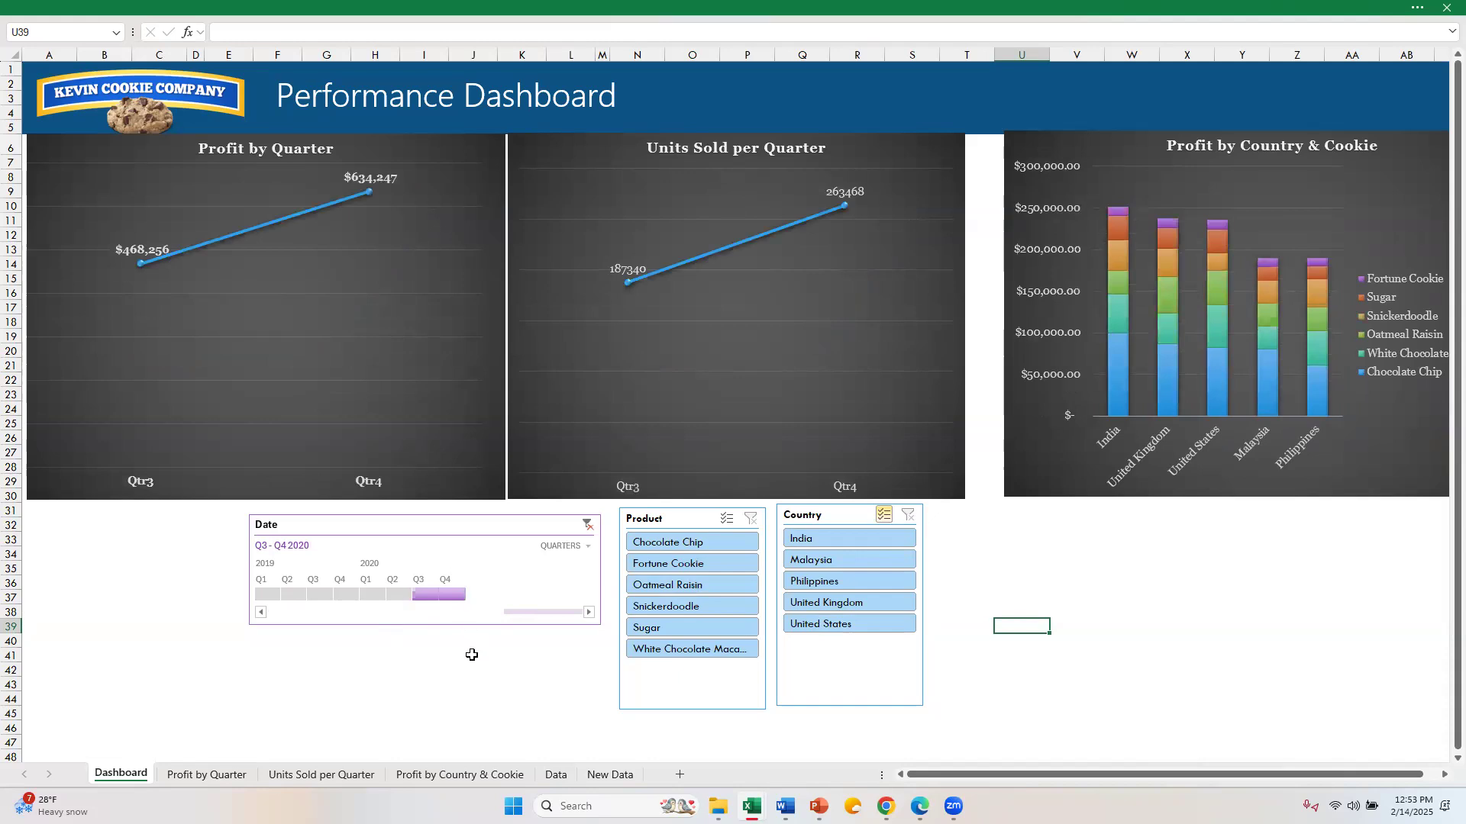
left_click_drag(373, 600, 467, 600)
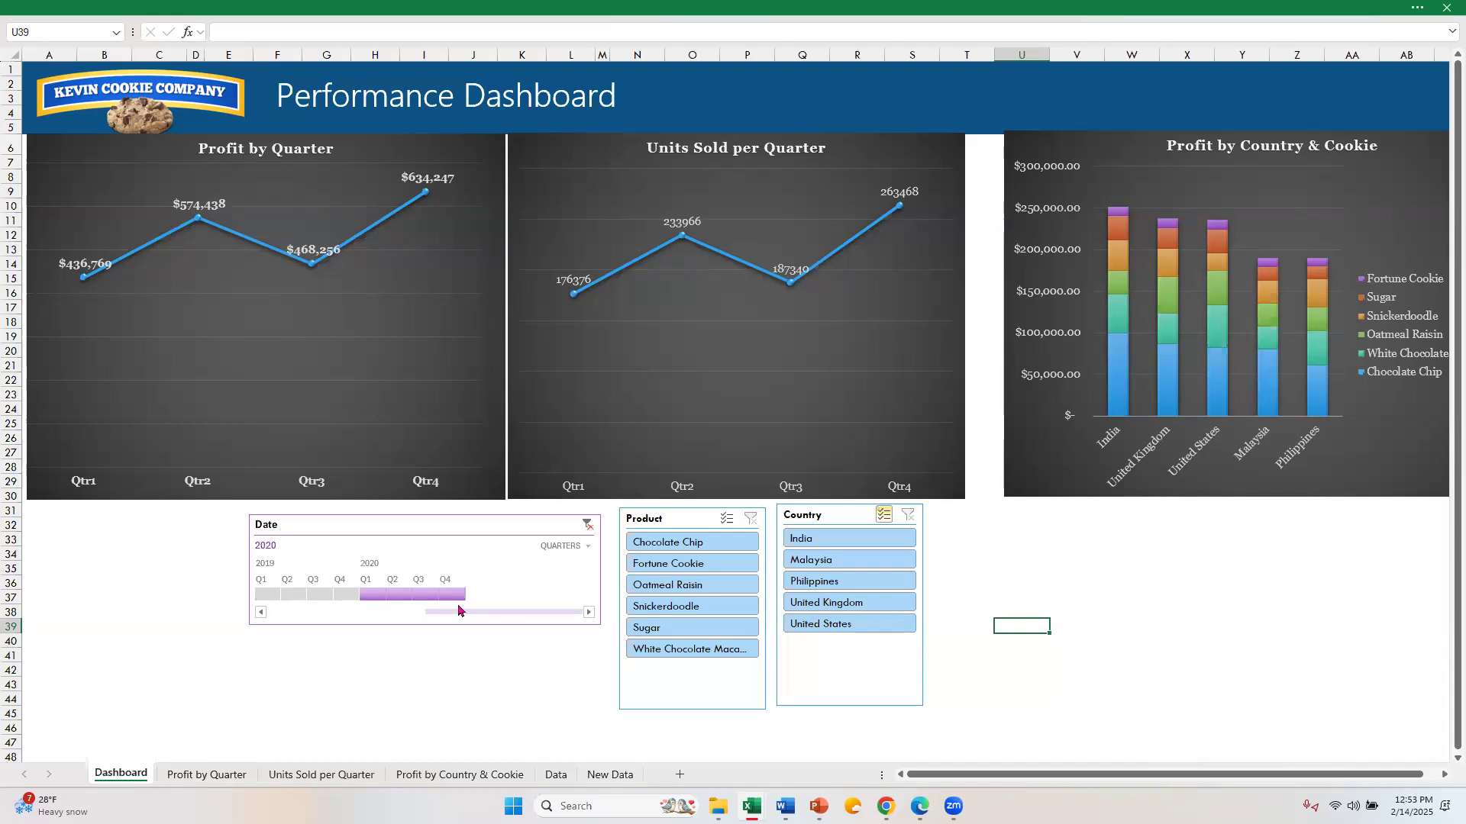
Copy all data rows of the New Data sheet, from A2 through G526, without the header row.
left_click(618, 779)
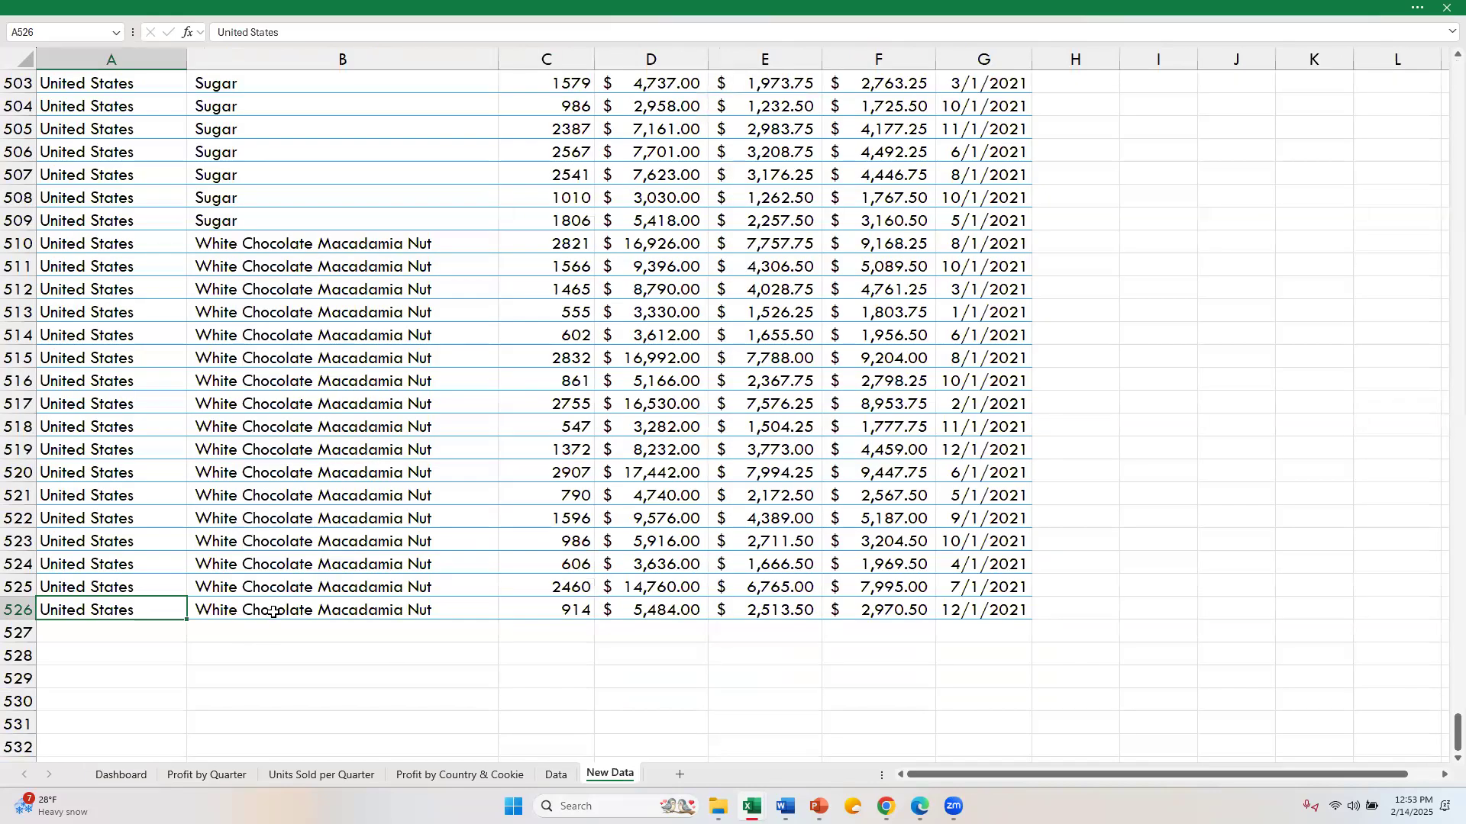
key("ctrl+shift+Up")
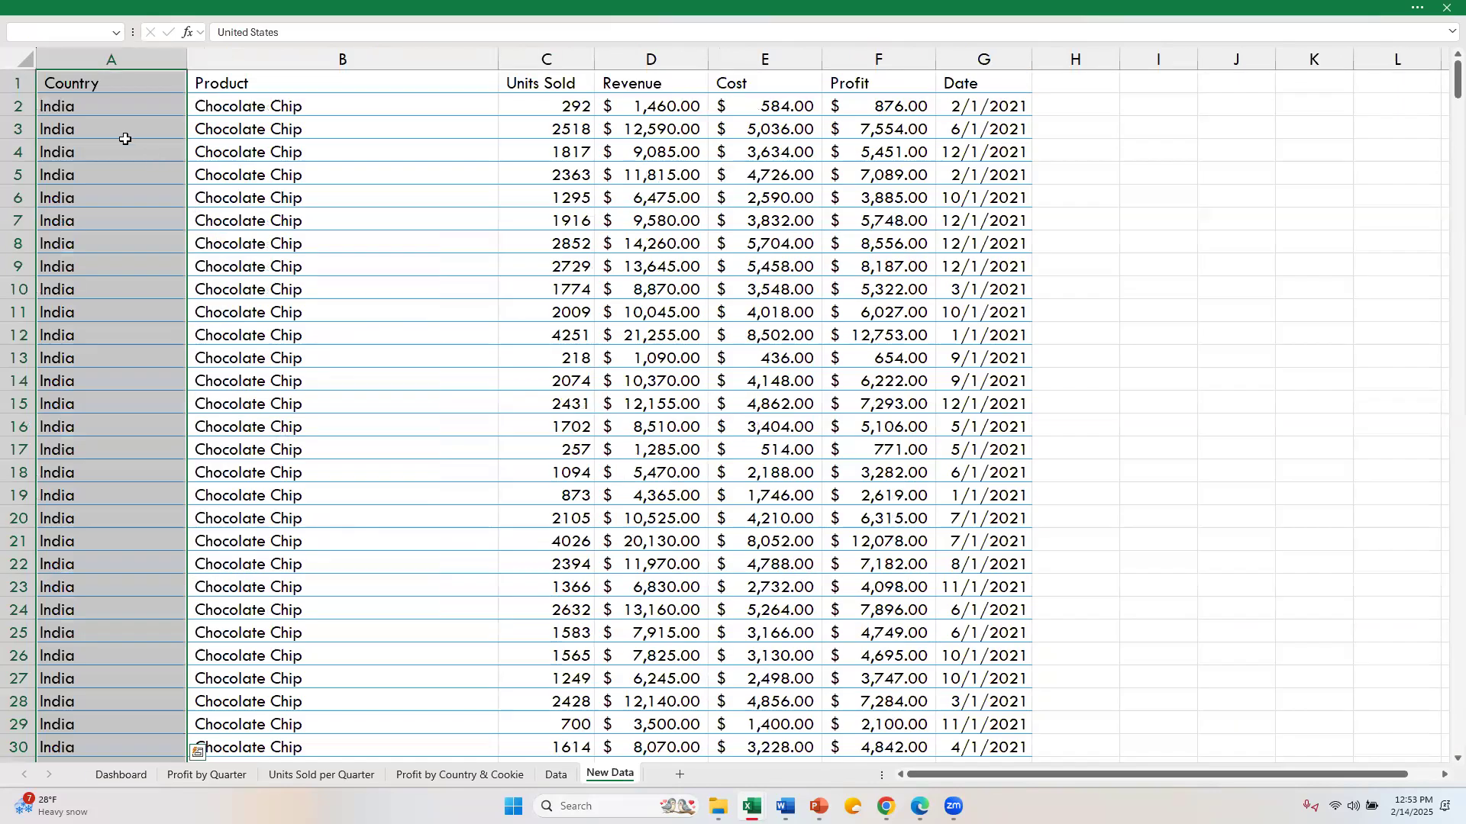
left_click(107, 102)
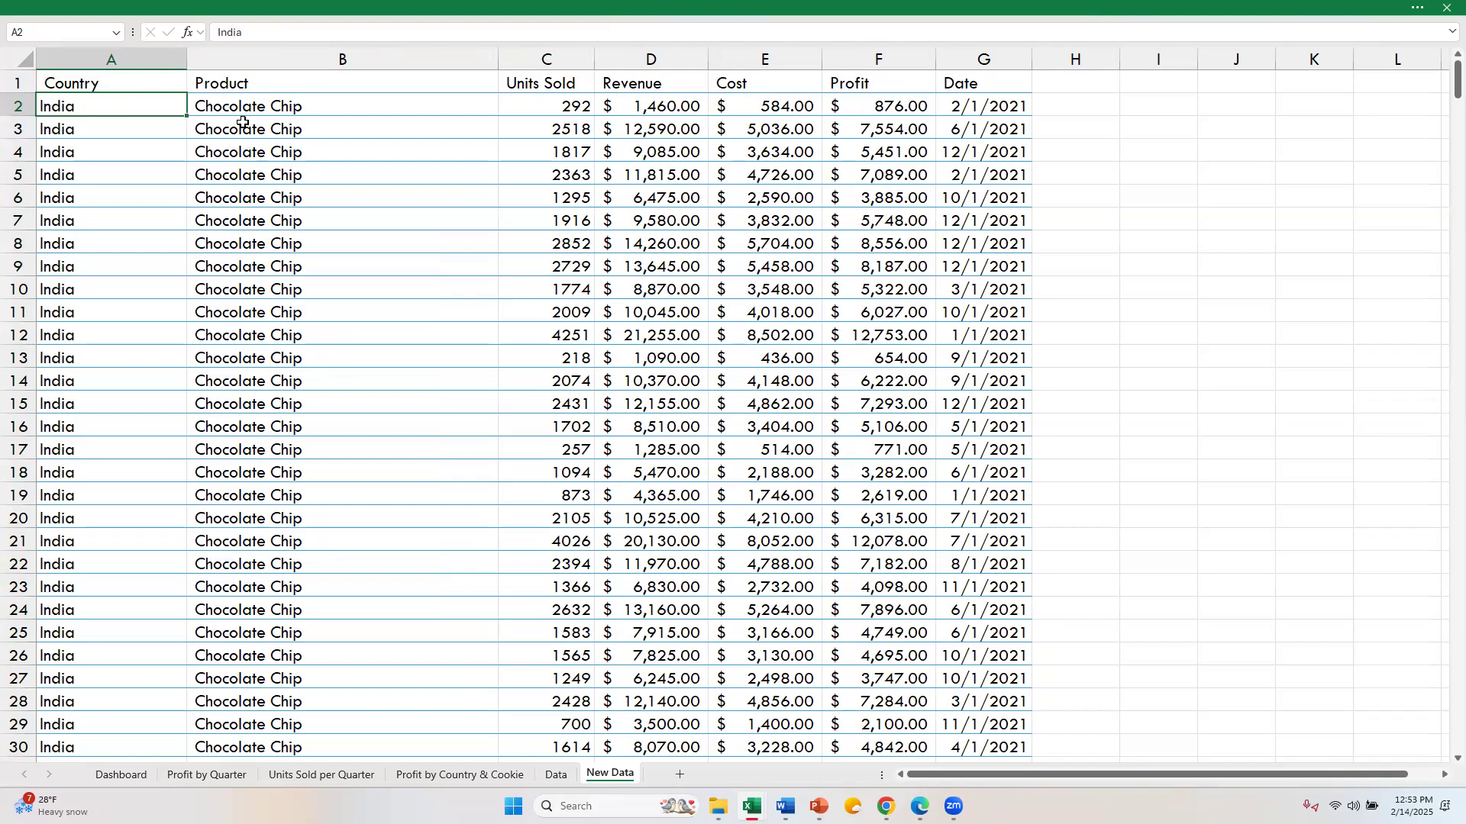
key("ctrl+shift+Down")
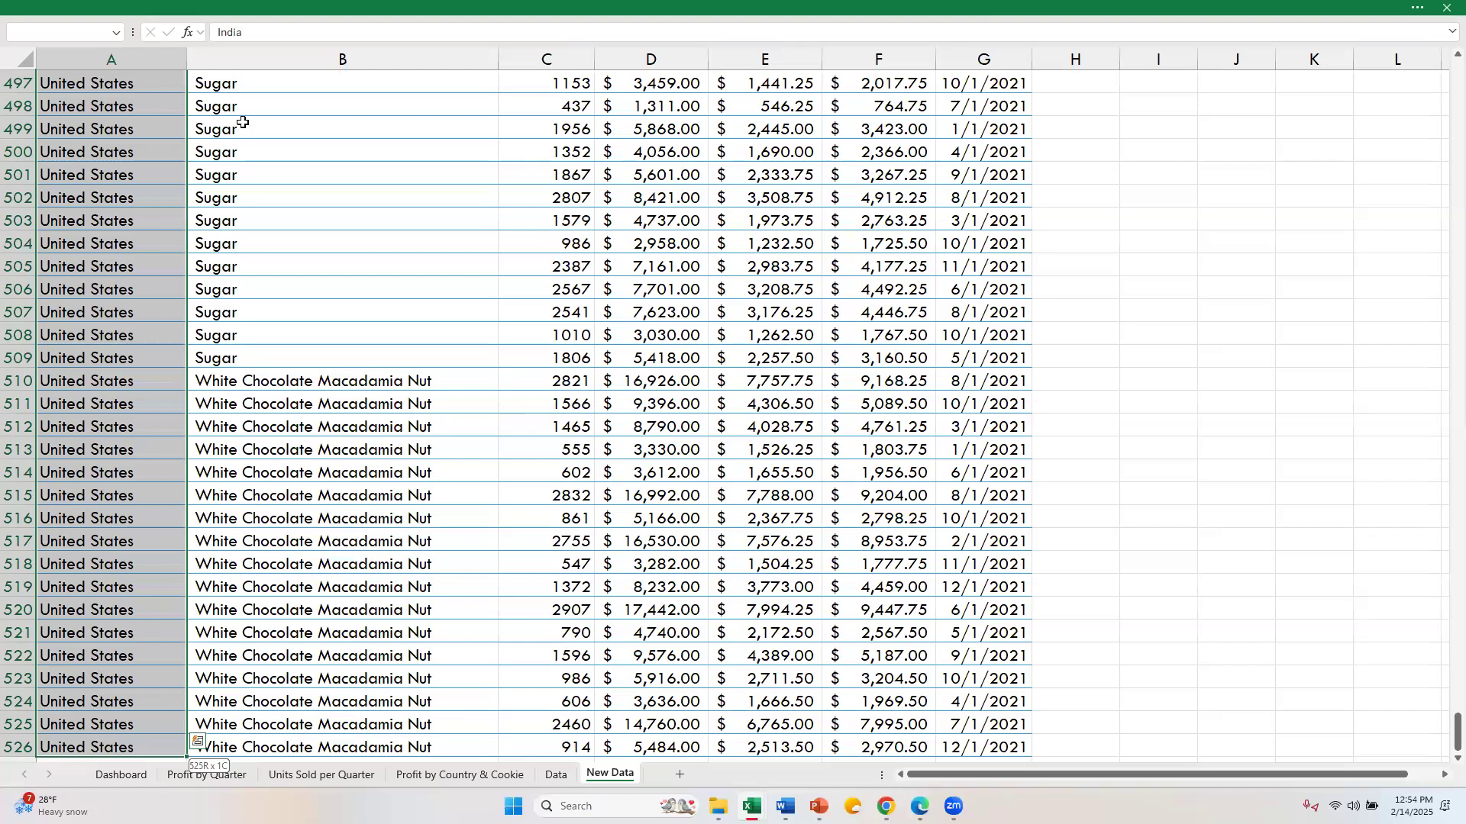
key("ctrl+shift+Right")
key("ctrl+c")
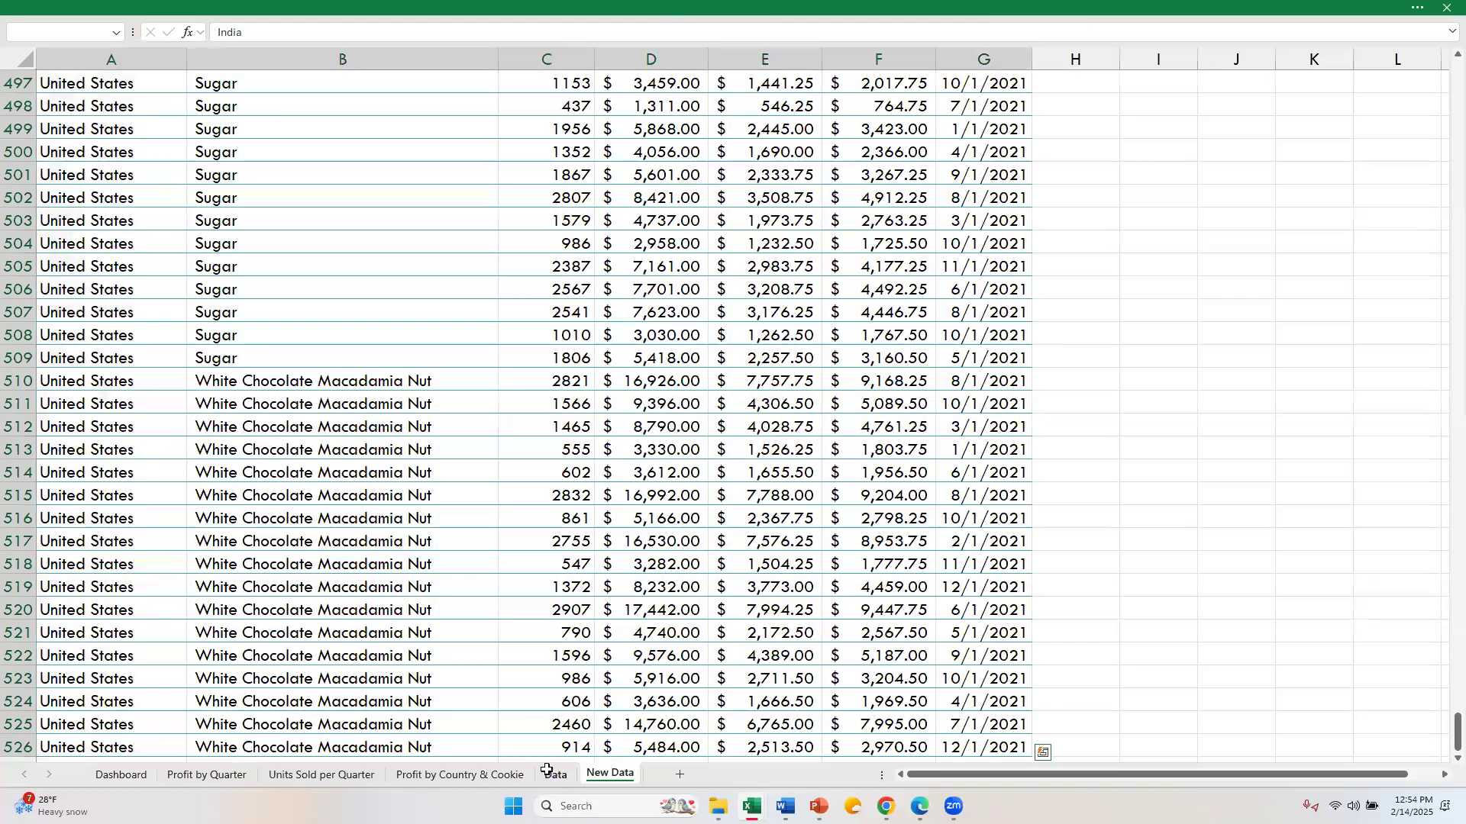
Paste the copied 2021 records directly below the last row of the Data sheet's table, starting at A702.
left_click(550, 775)
left_click(133, 652)
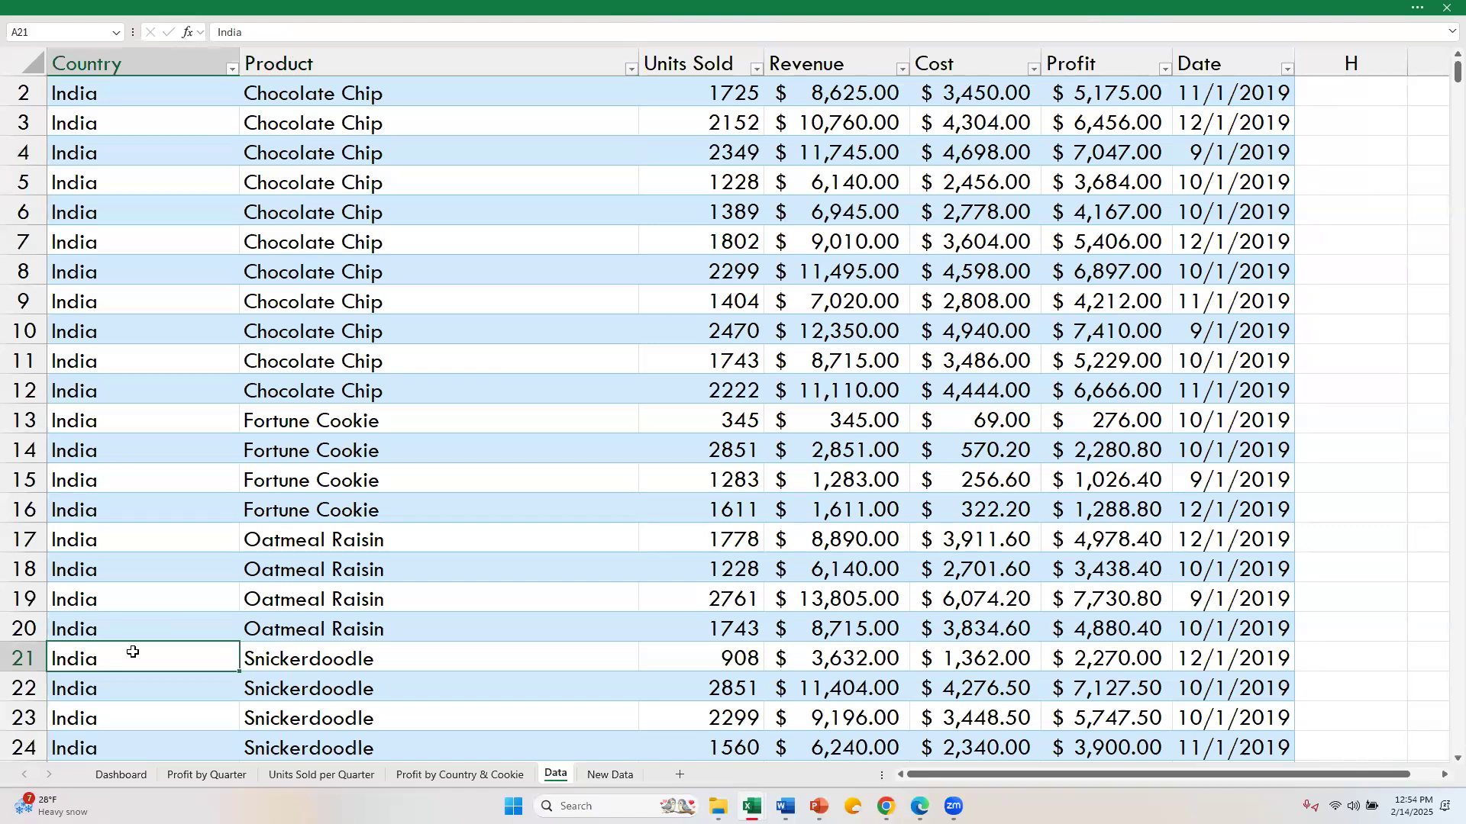
key("ctrl+Down")
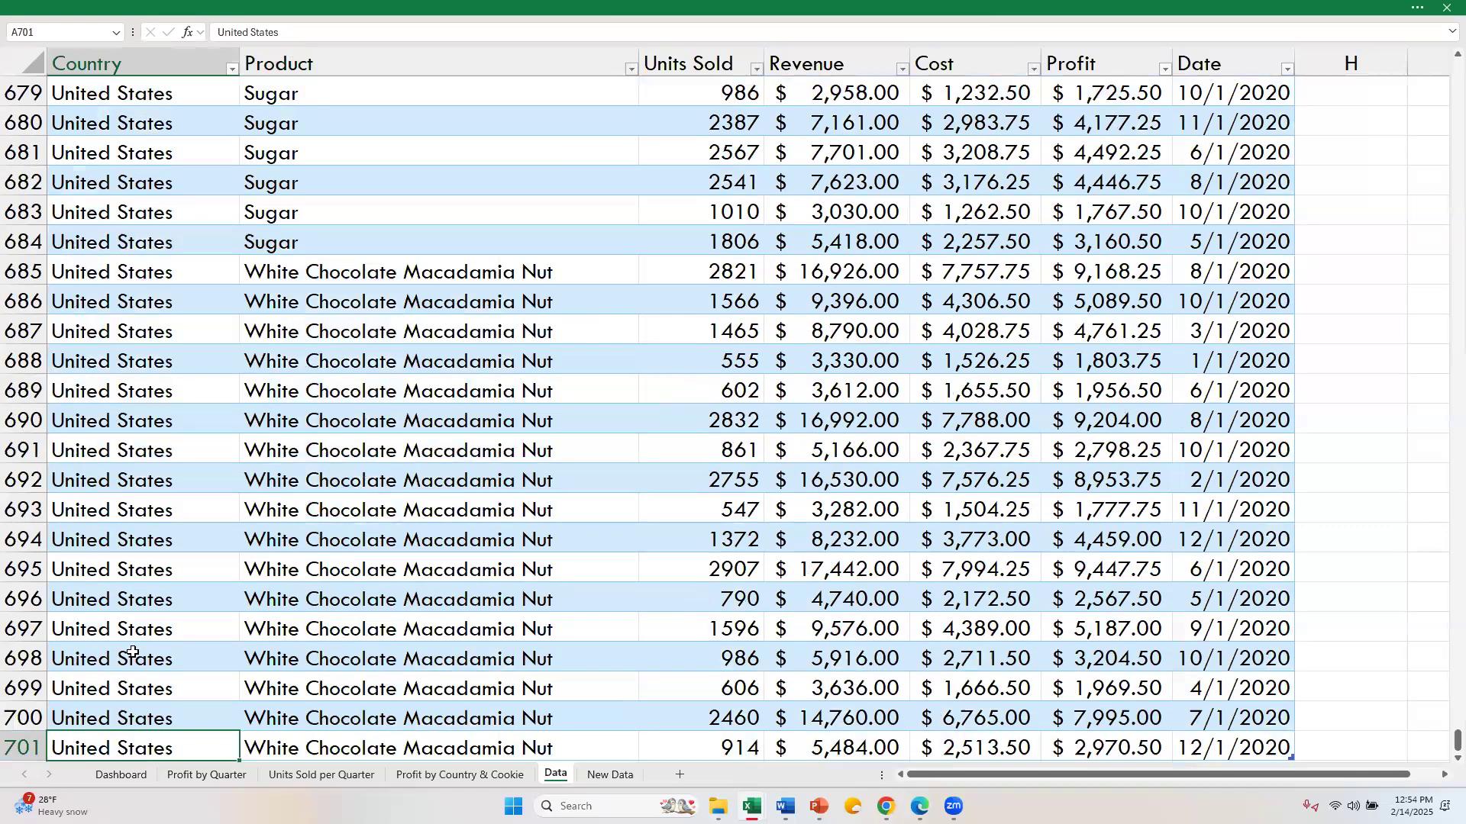
key("Down")
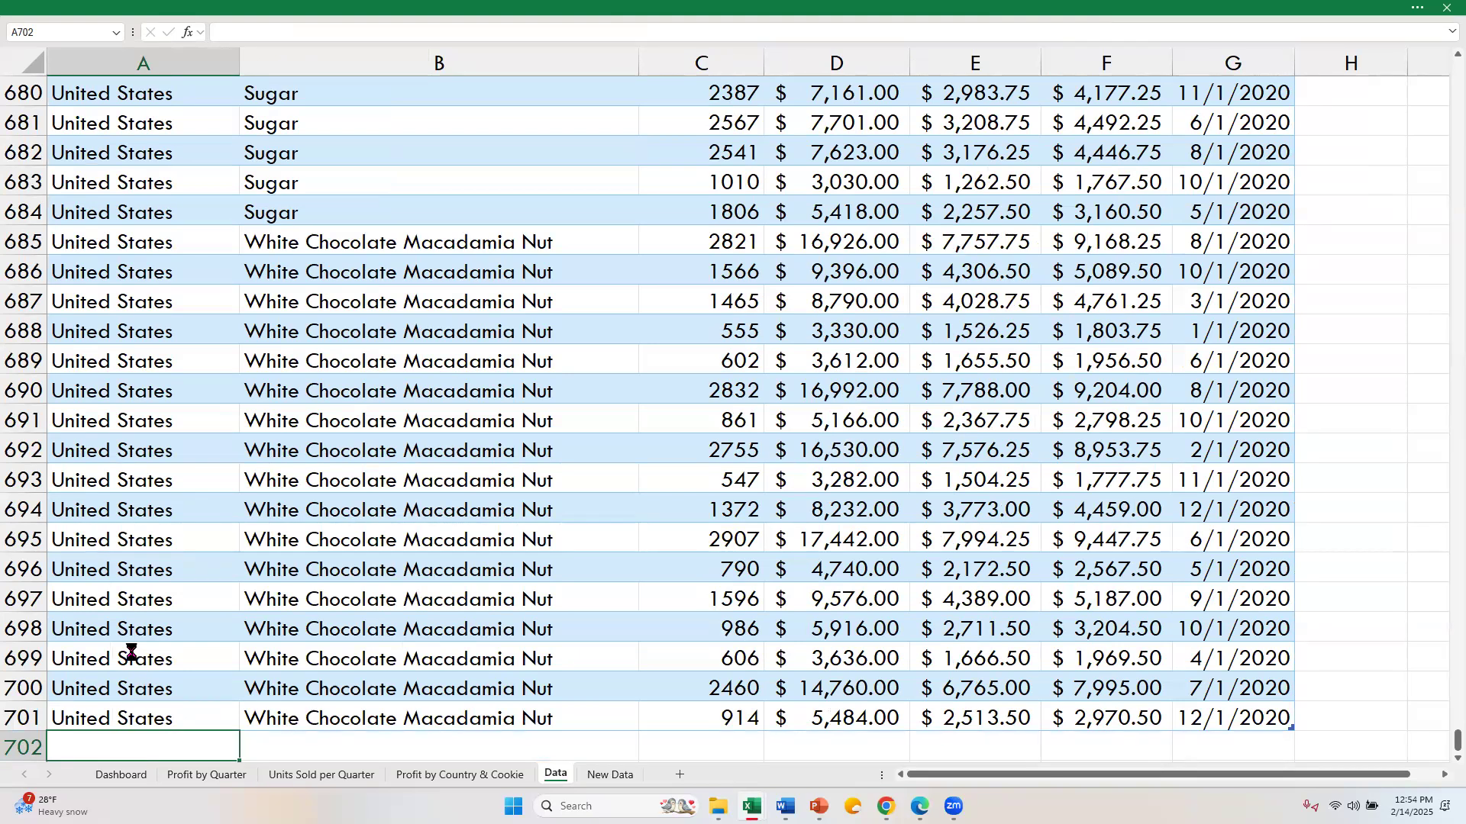
key("ctrl+v")
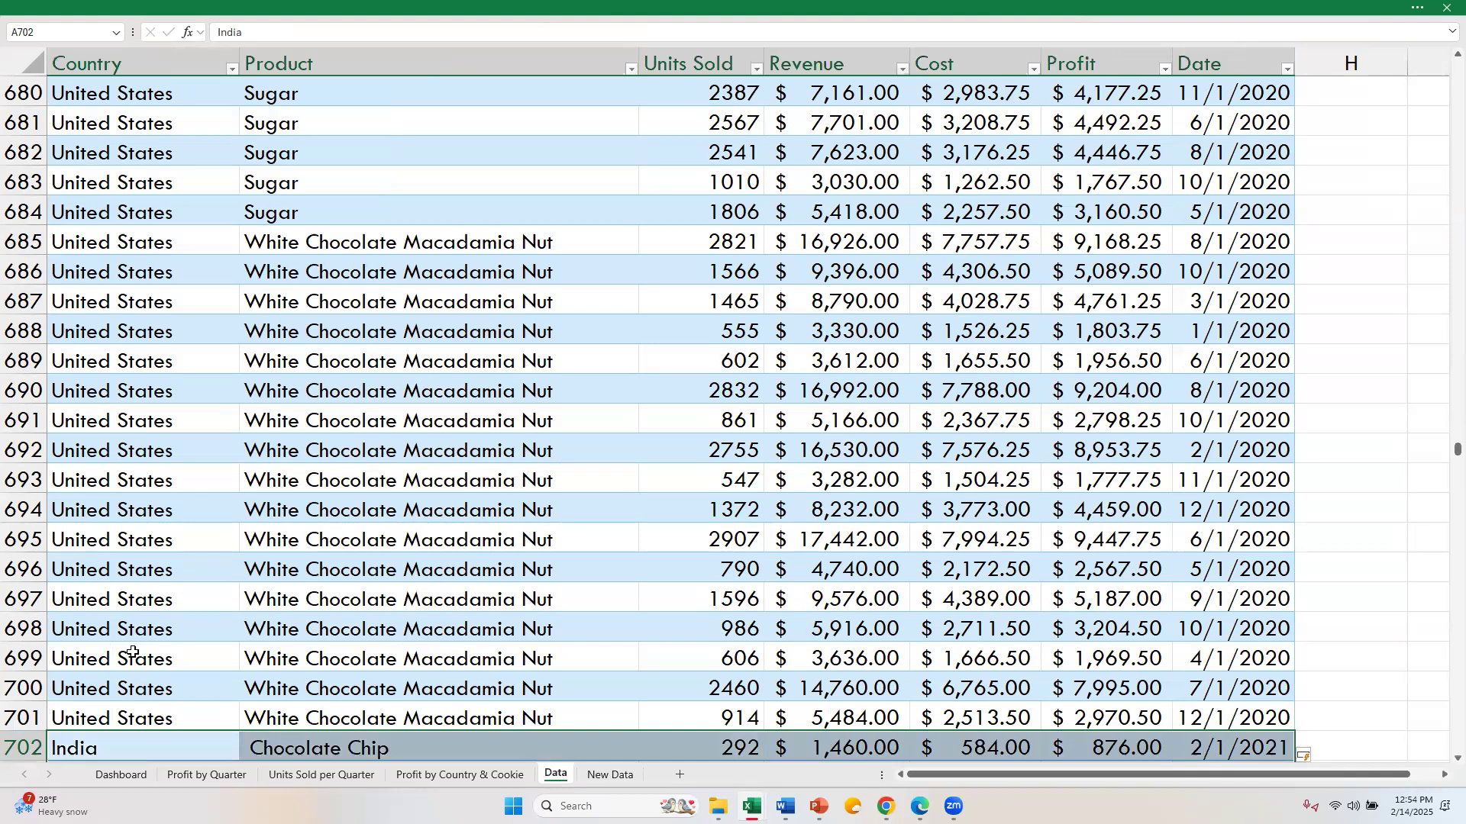
left_click(176, 619)
scroll(218, 577, "down", 4)
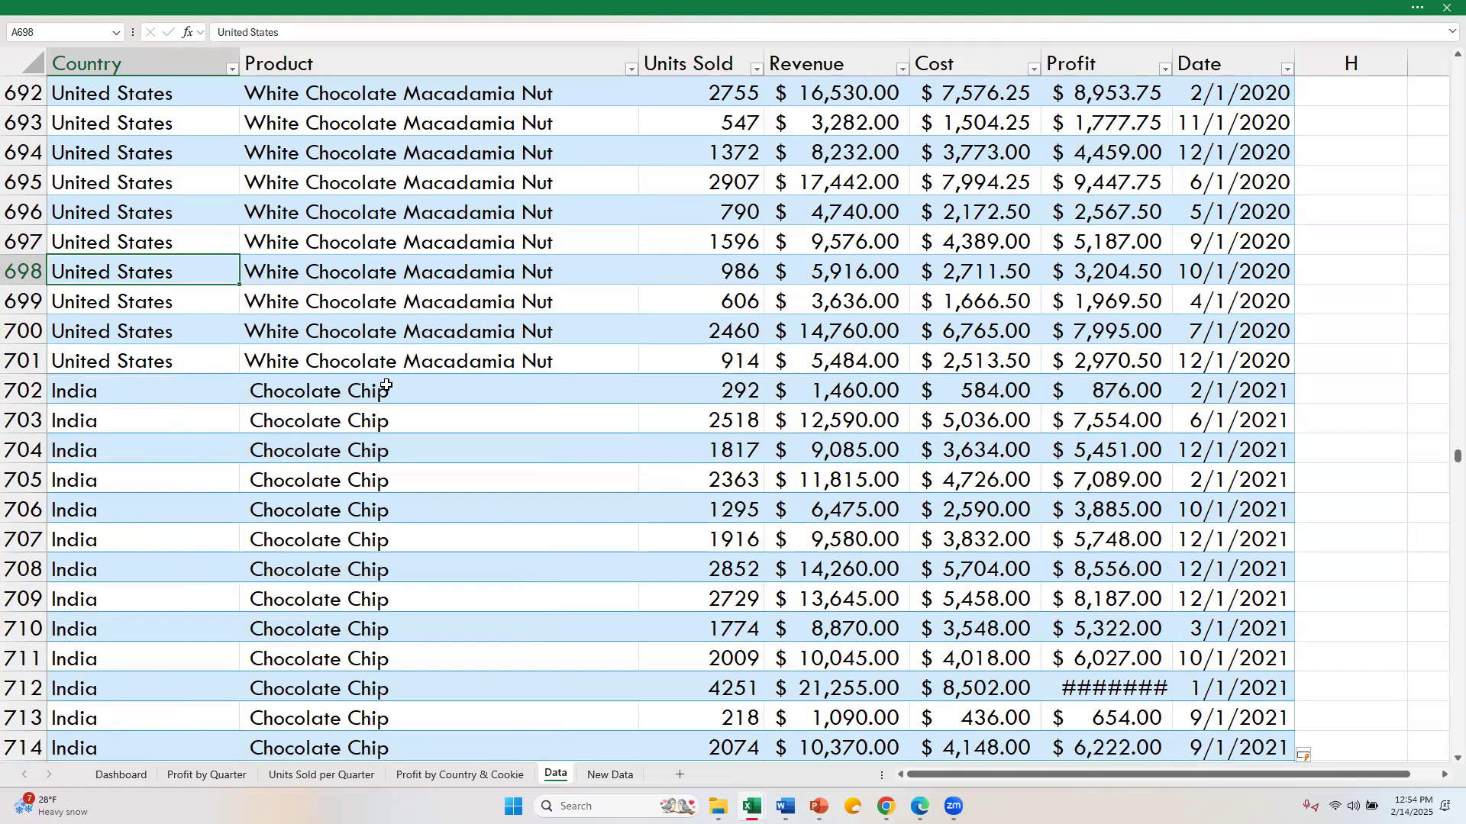
Refresh all data sources in the workbook from the Profit by Quarter chart on the Dashboard sheet.
left_click(1419, 10)
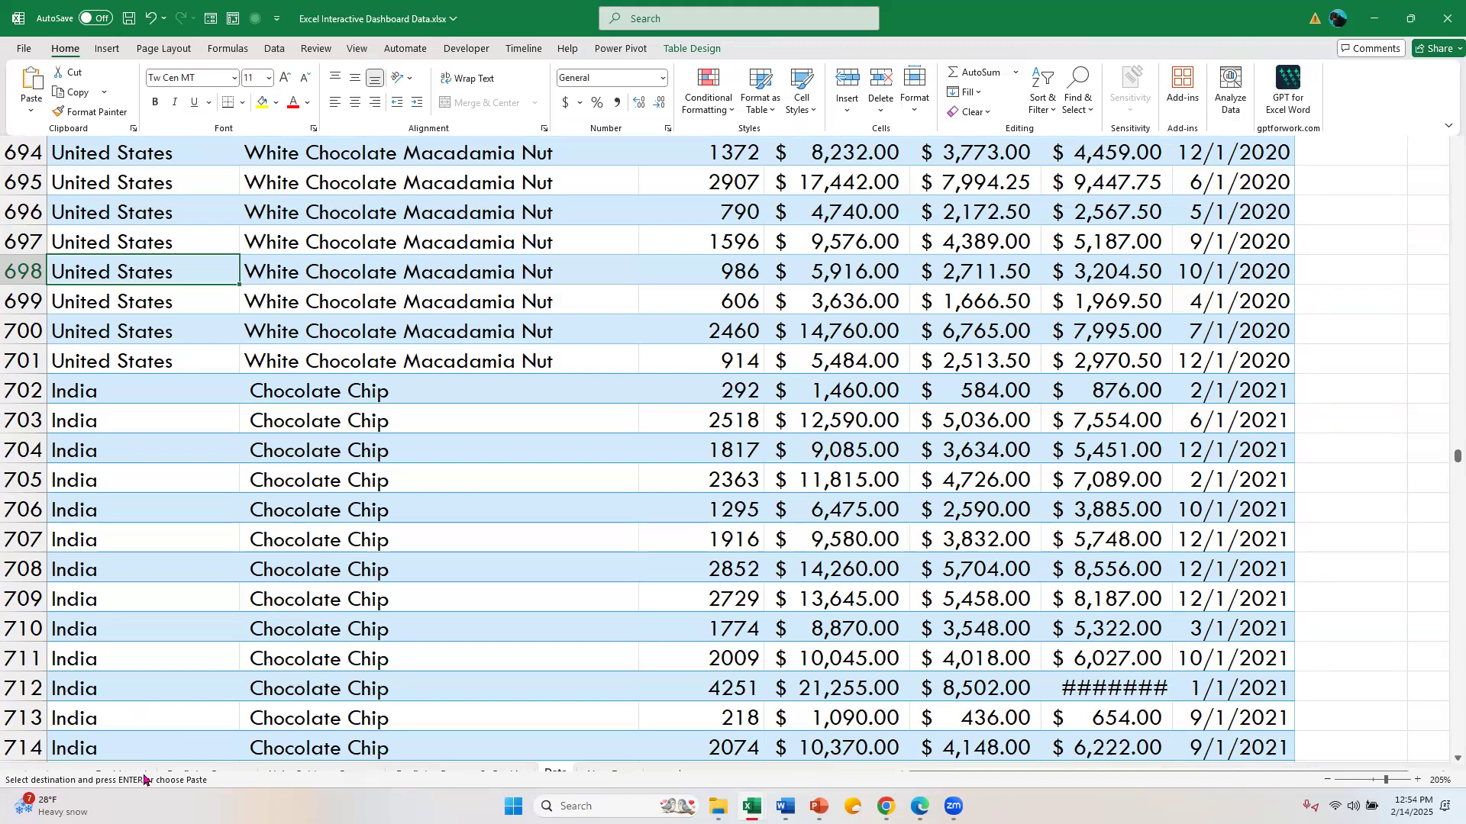
left_click(186, 647)
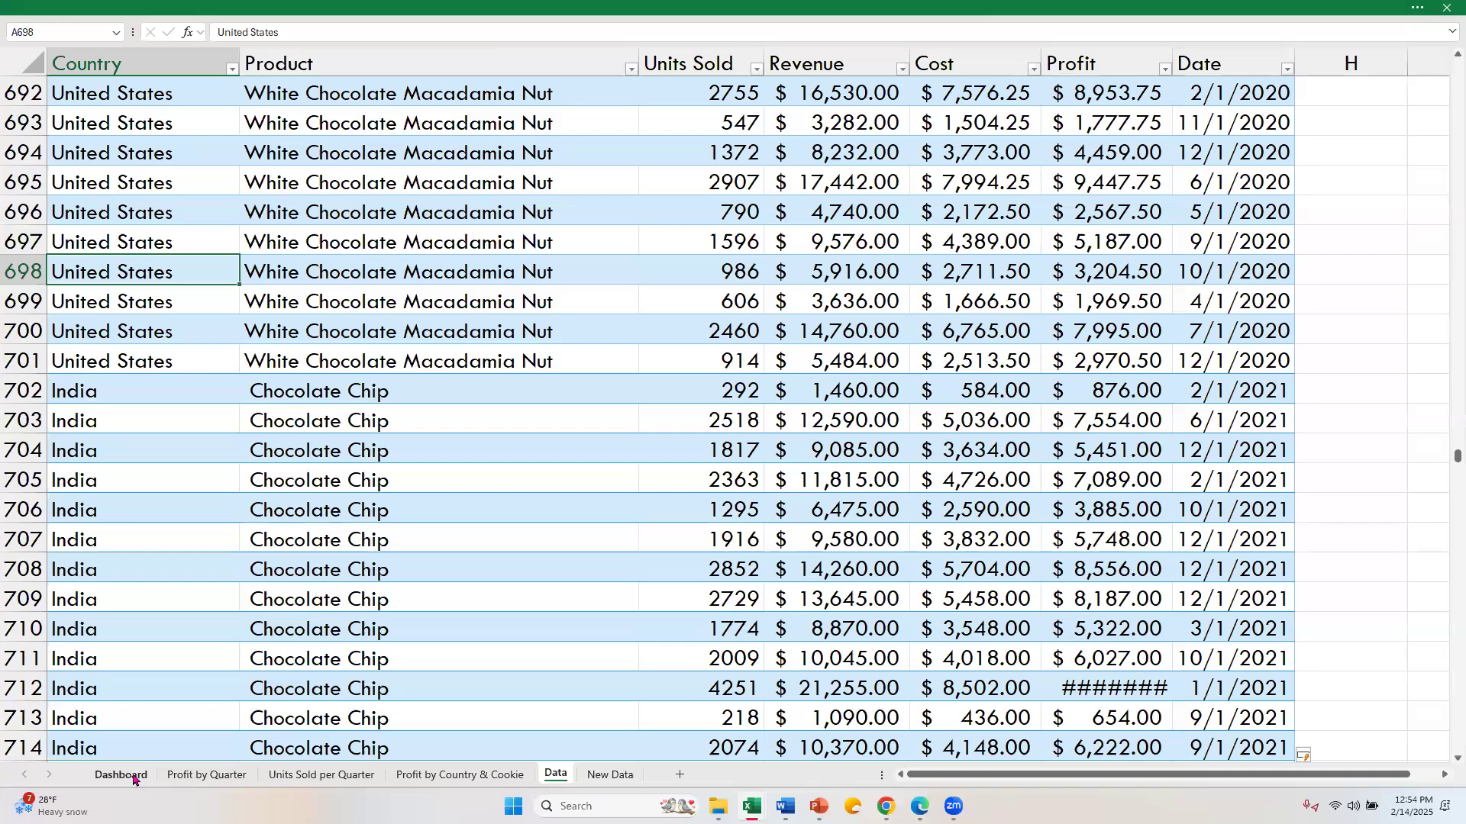
left_click(133, 778)
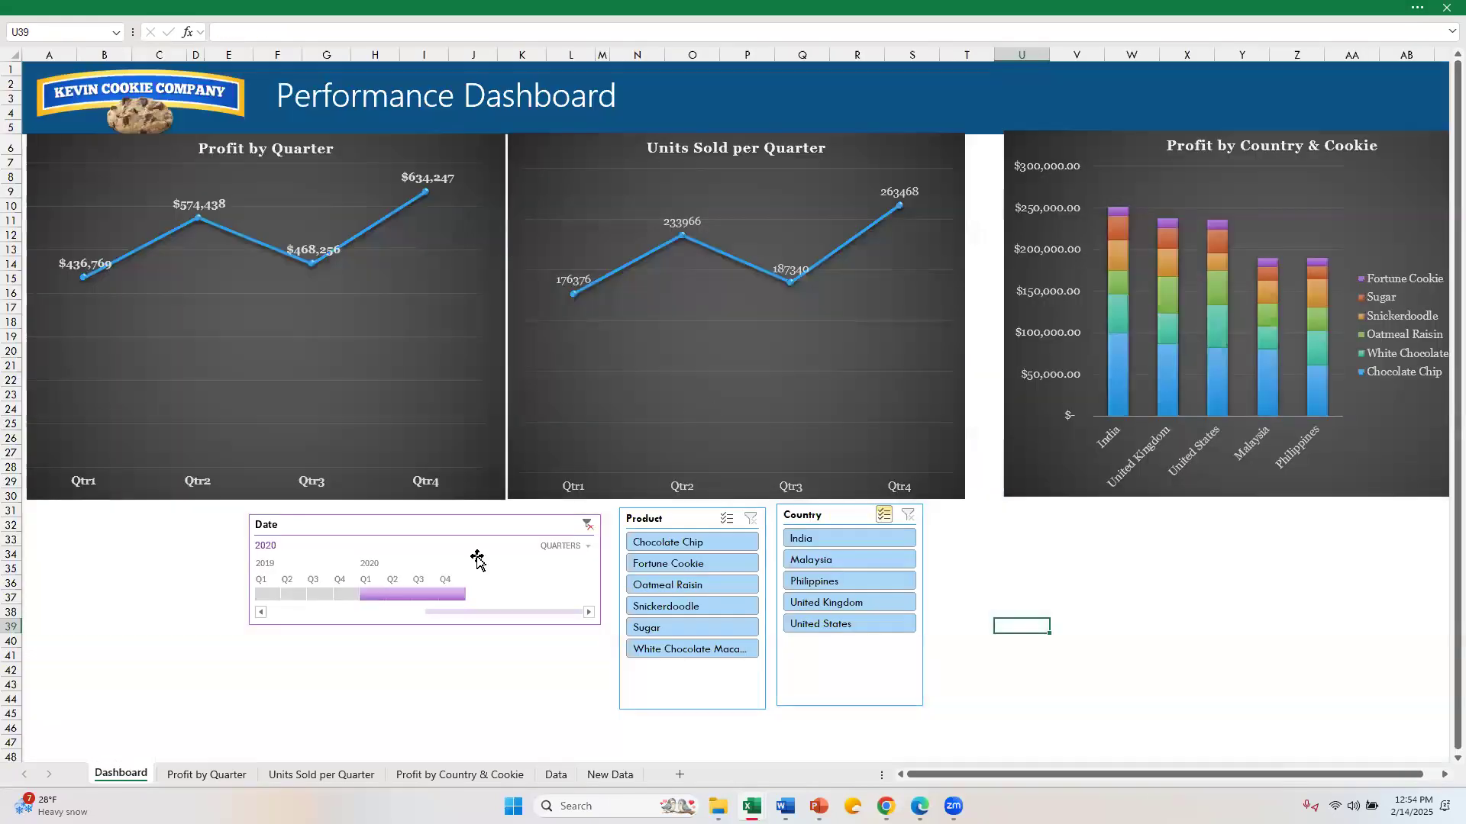
left_click(1418, 9)
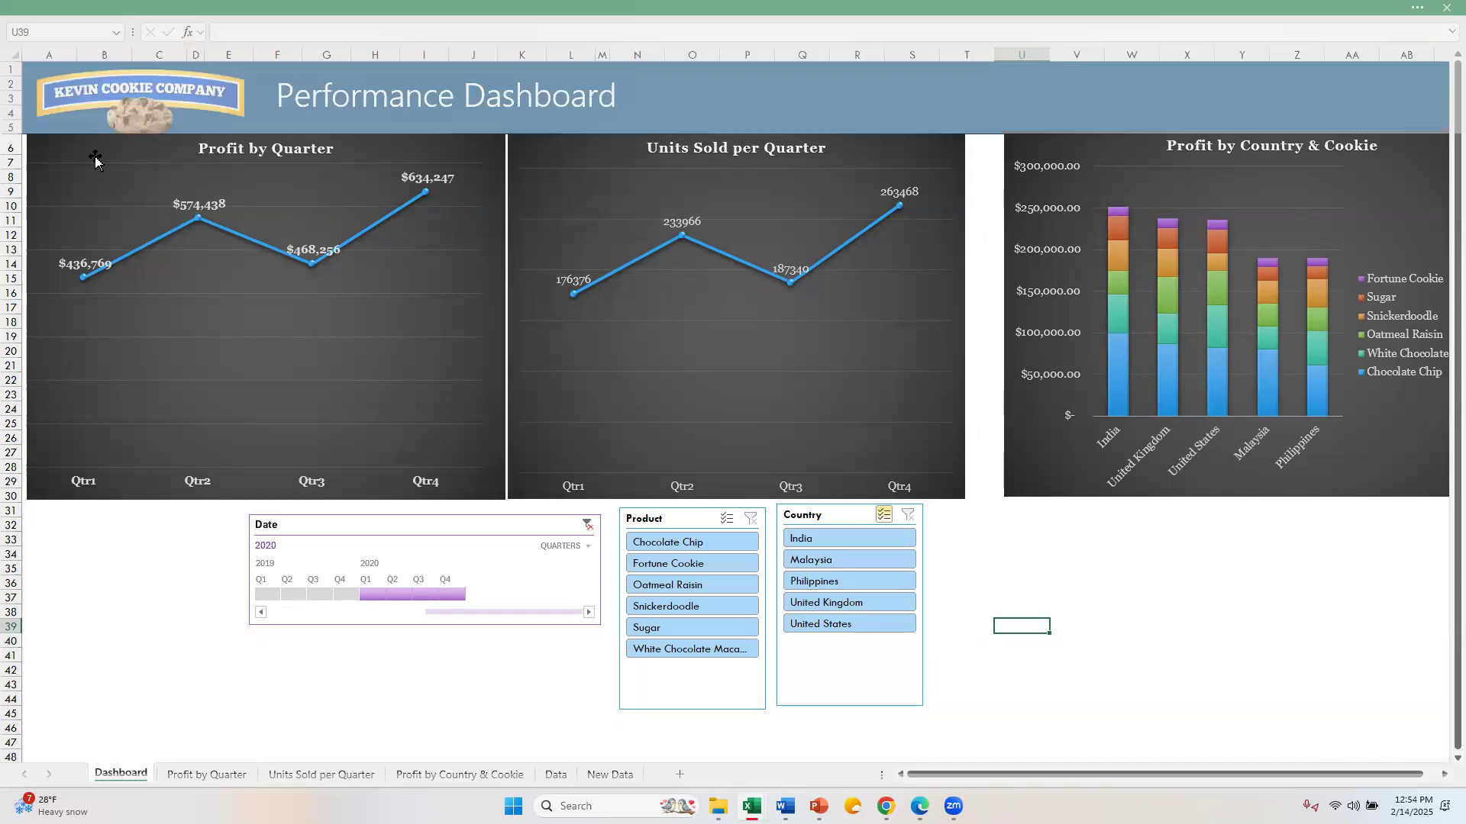
left_click(84, 180)
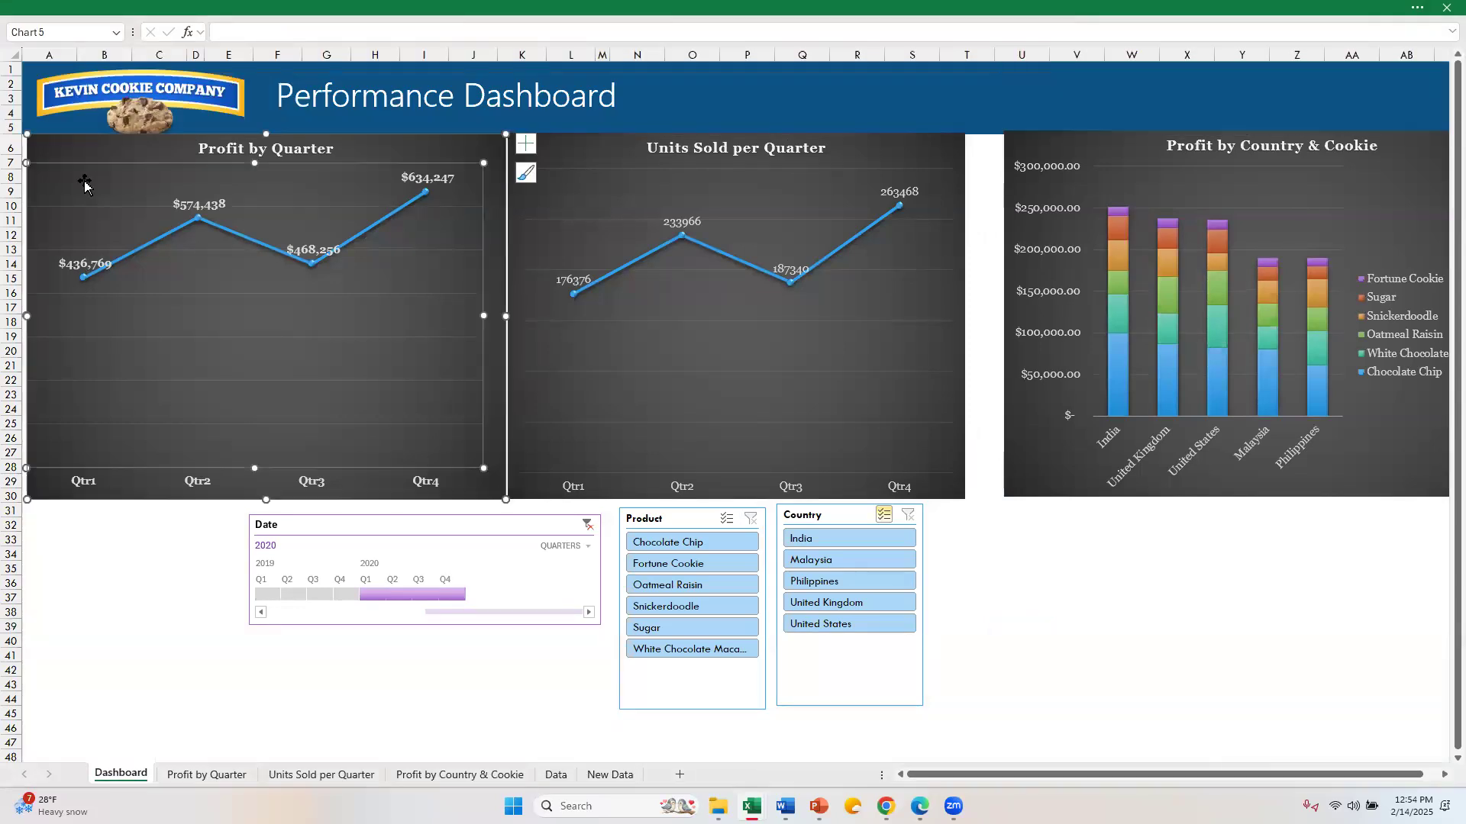
left_click(1411, 13)
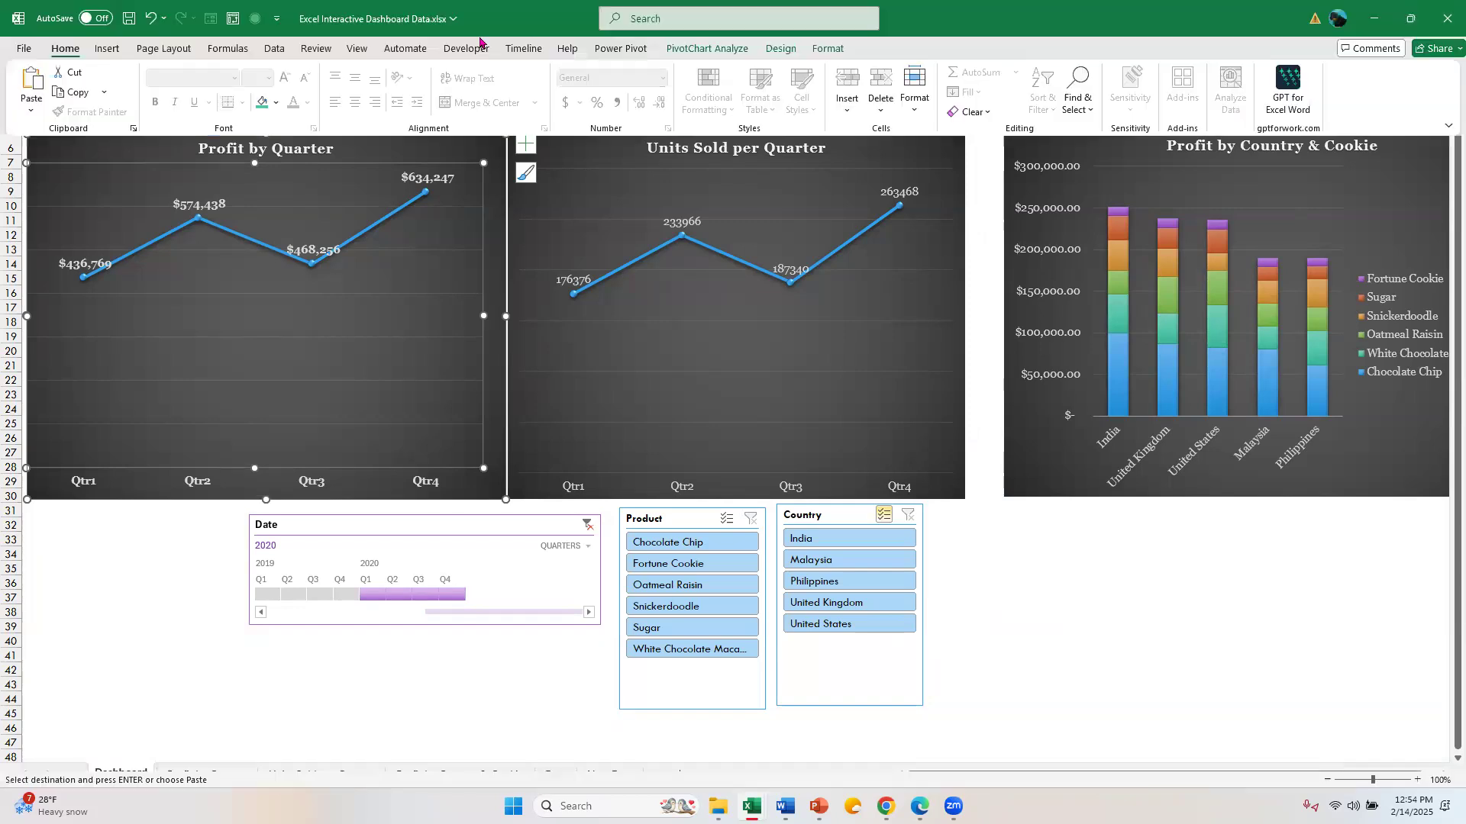
left_click(691, 49)
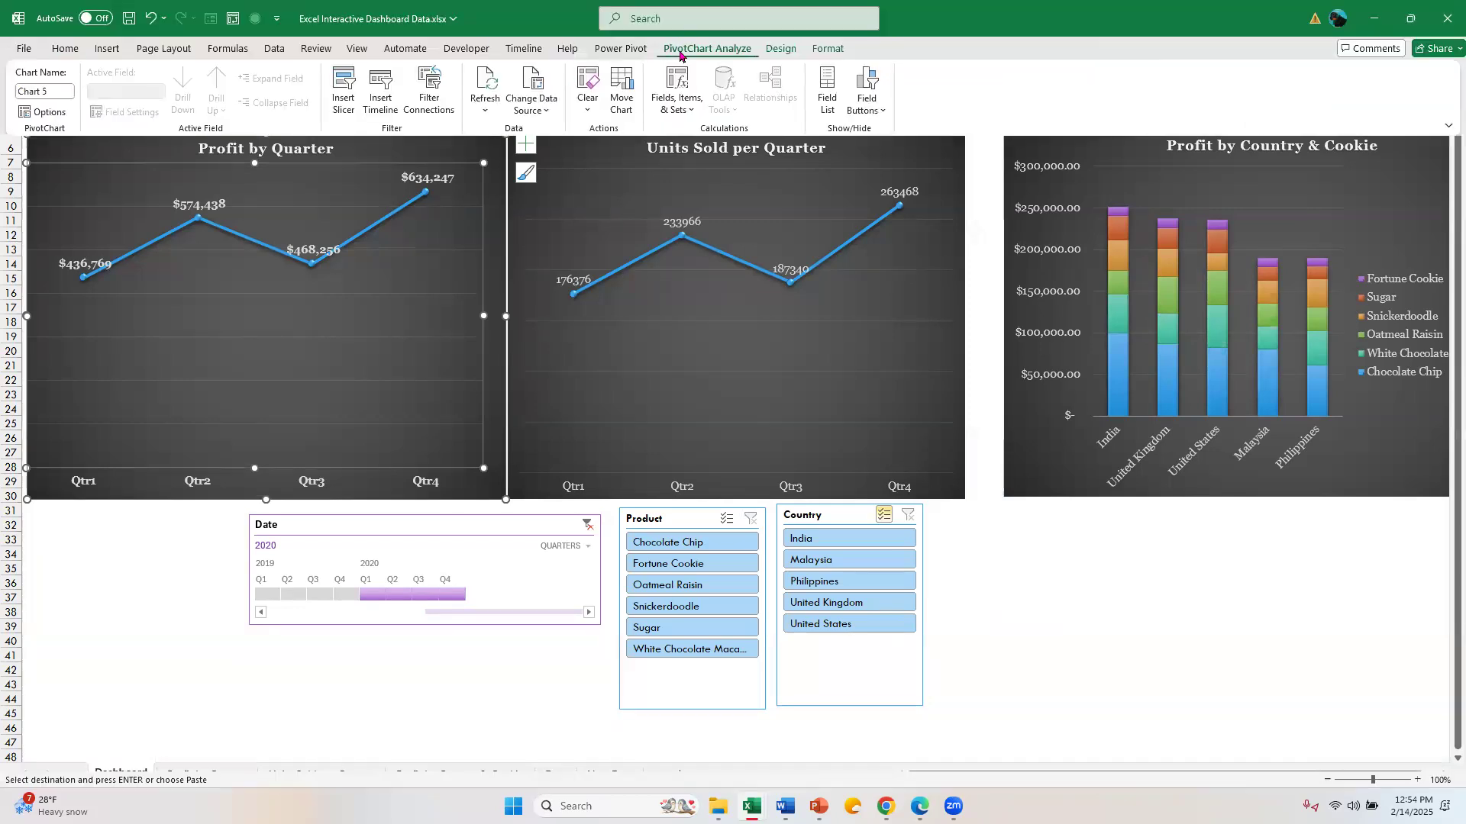
left_click(486, 110)
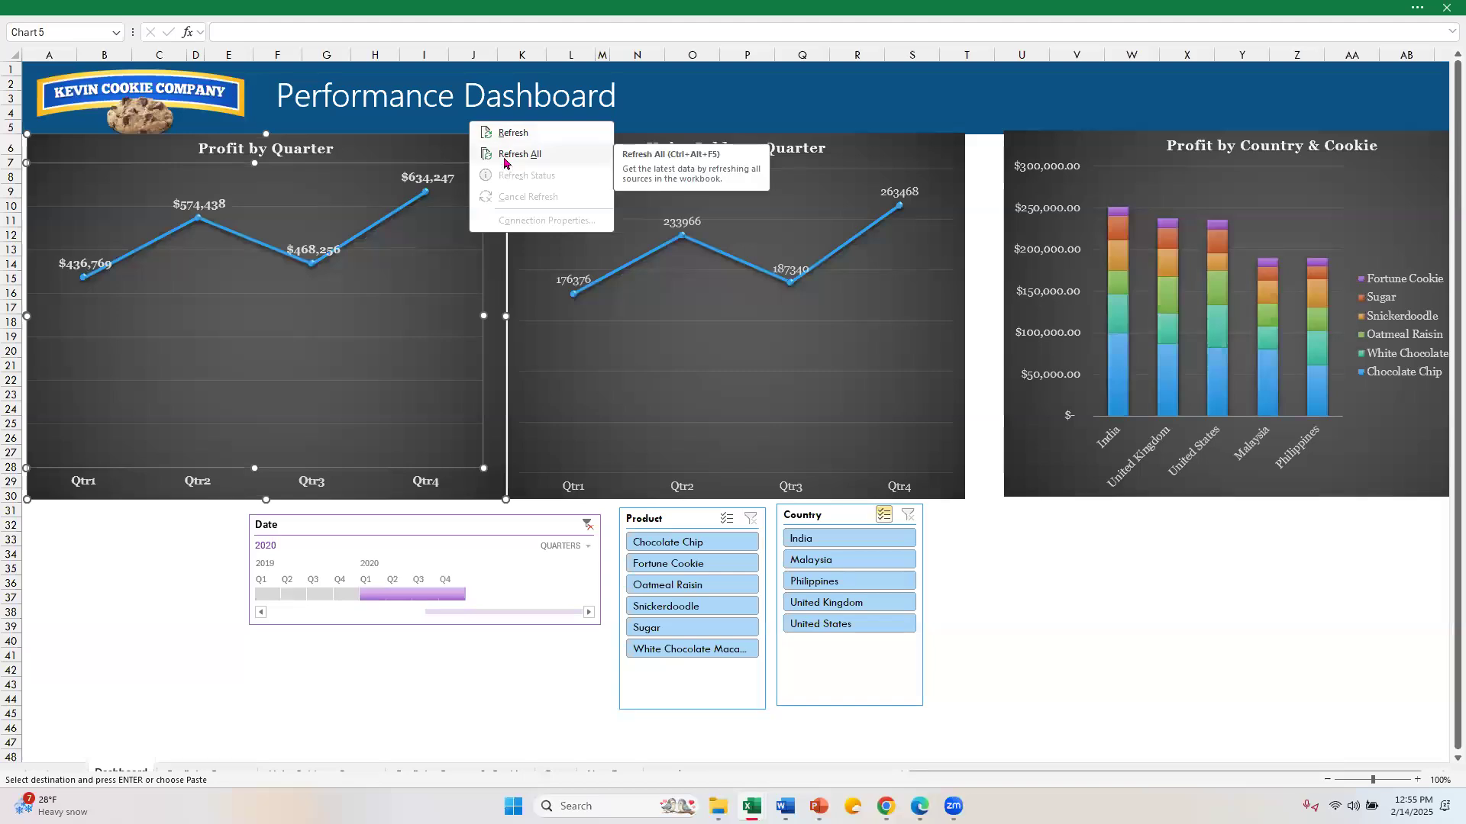
left_click(504, 155)
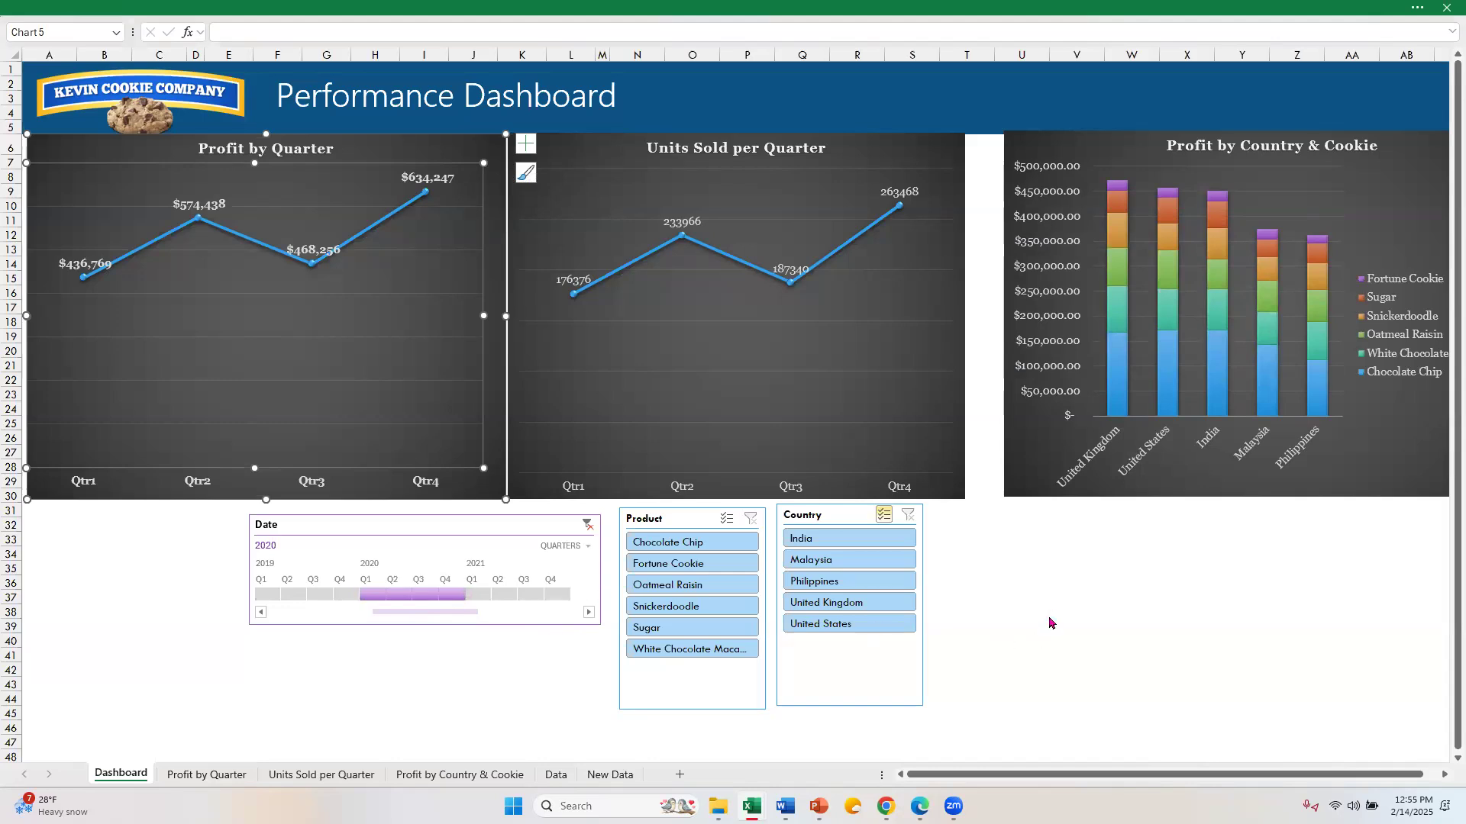
left_click(1048, 624)
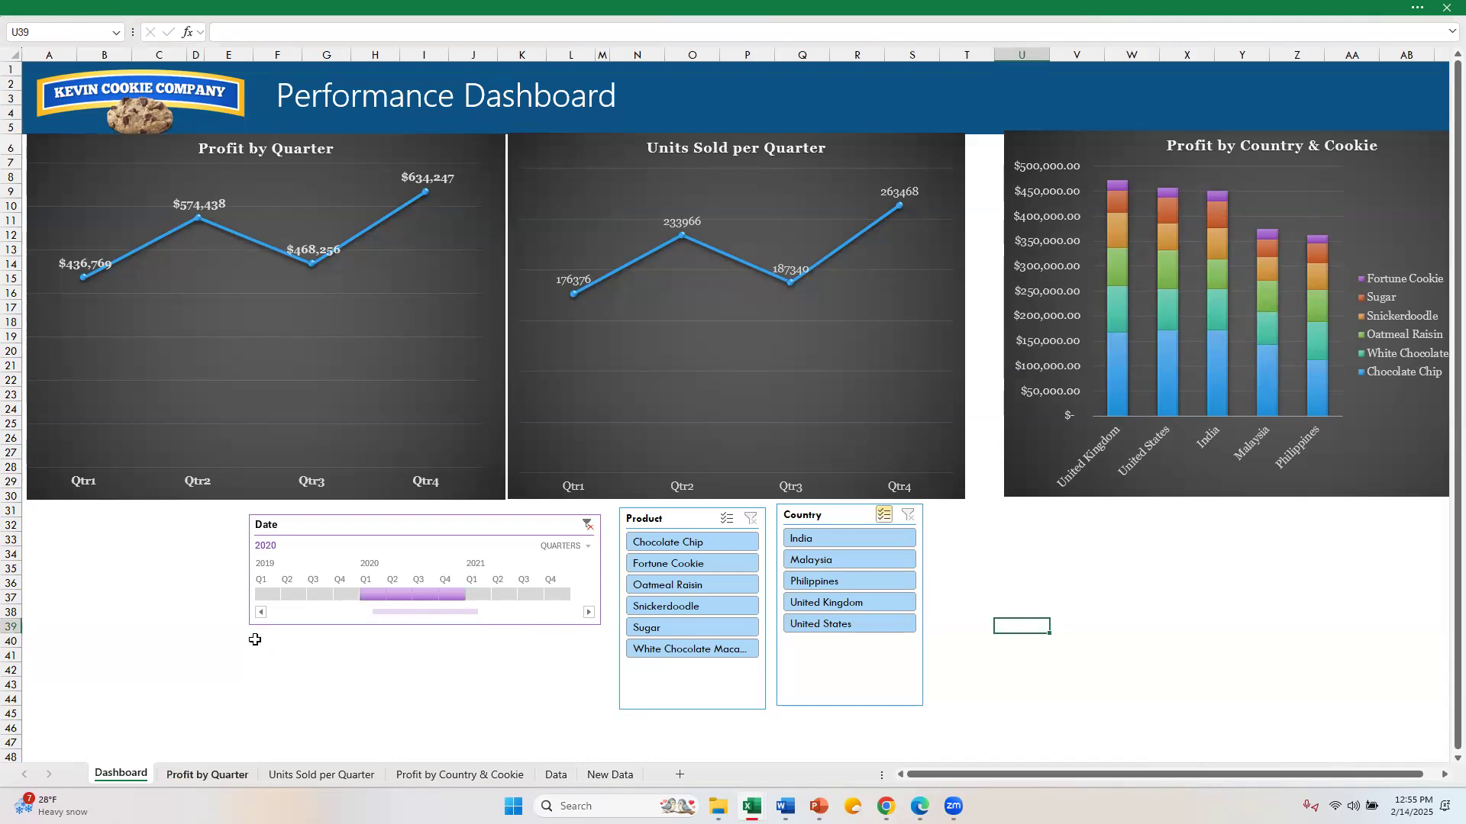
Extend the Date timeline filter on the dashboard to cover 2019–2020.
left_click(264, 595)
mouse_move(582, 608)
left_mouse_down()
mouse_move(600, 610)
mouse_move(587, 595)
left_mouse_up()
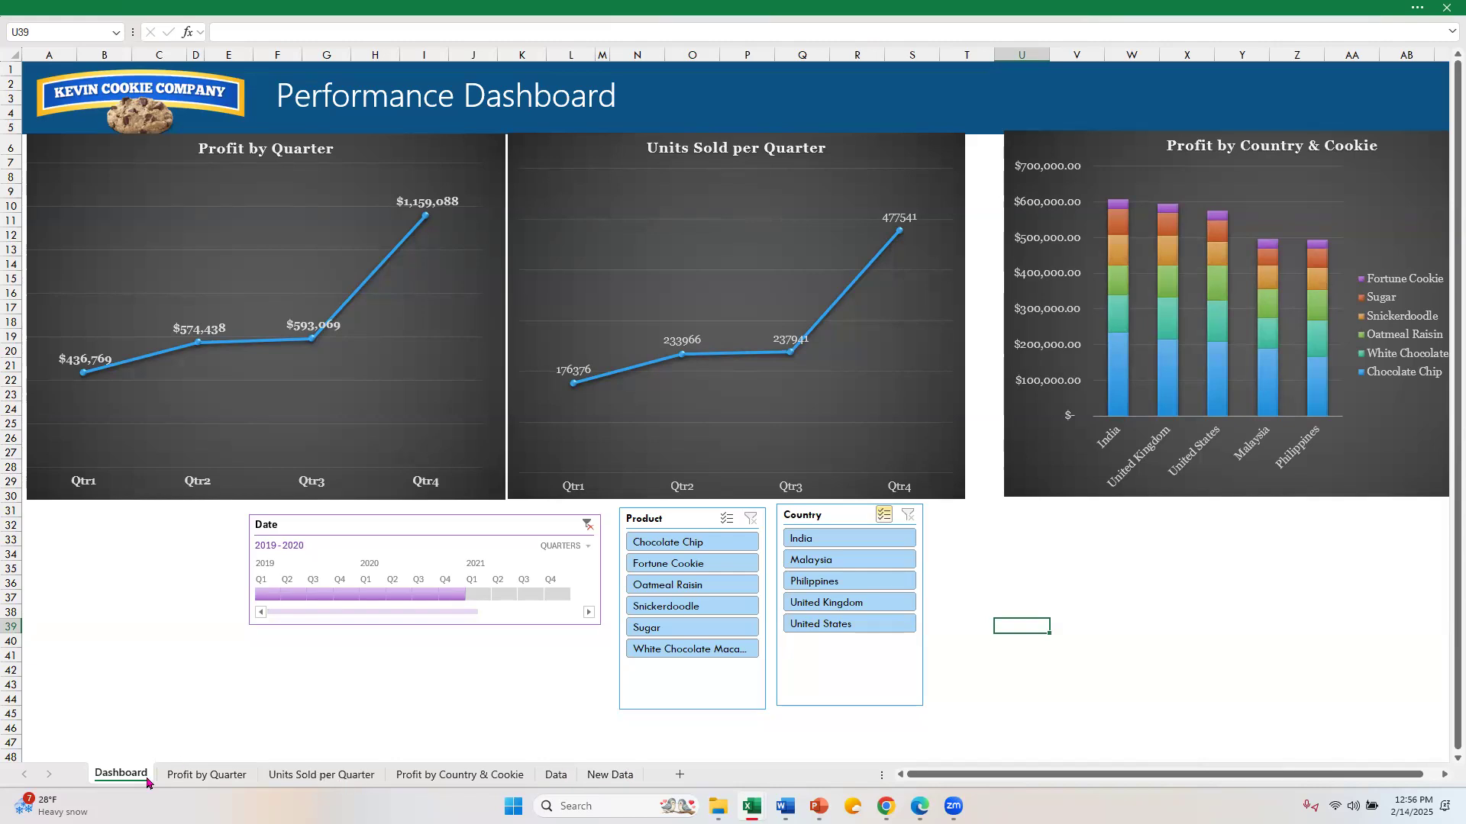
Unhide the PT Calcs sheet.
right_click(120, 779)
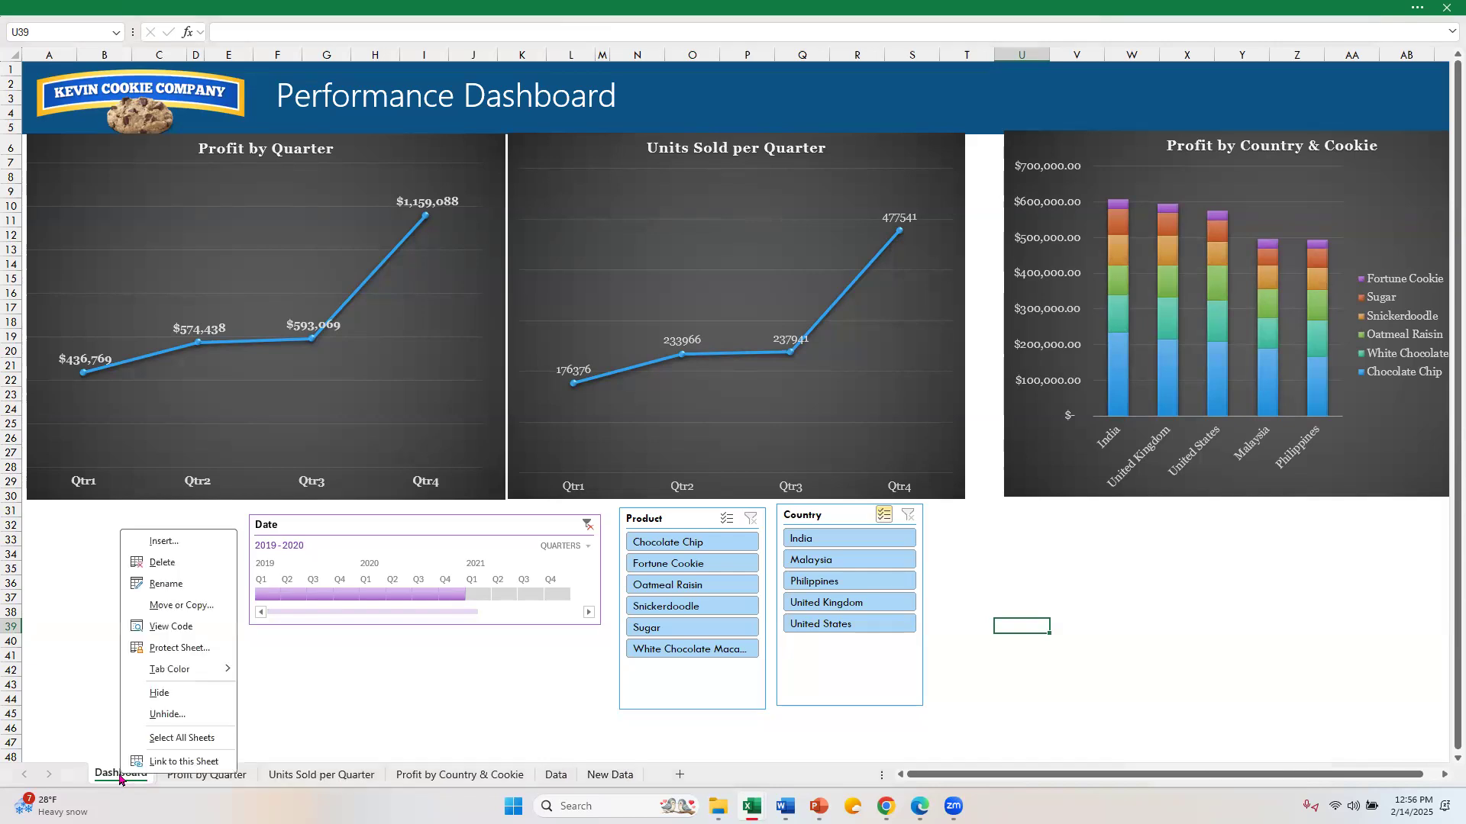
left_click(188, 714)
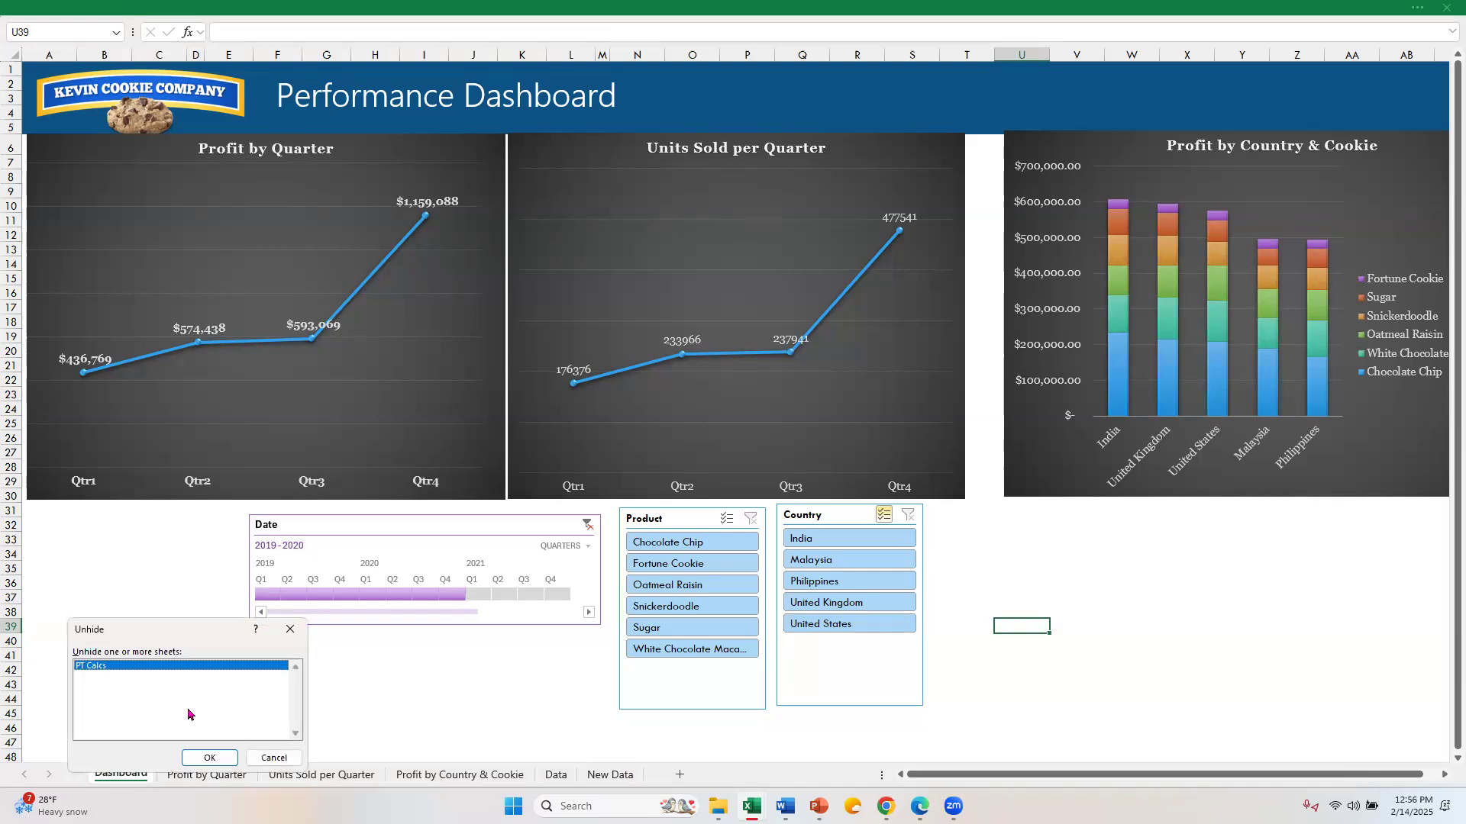
left_click(202, 758)
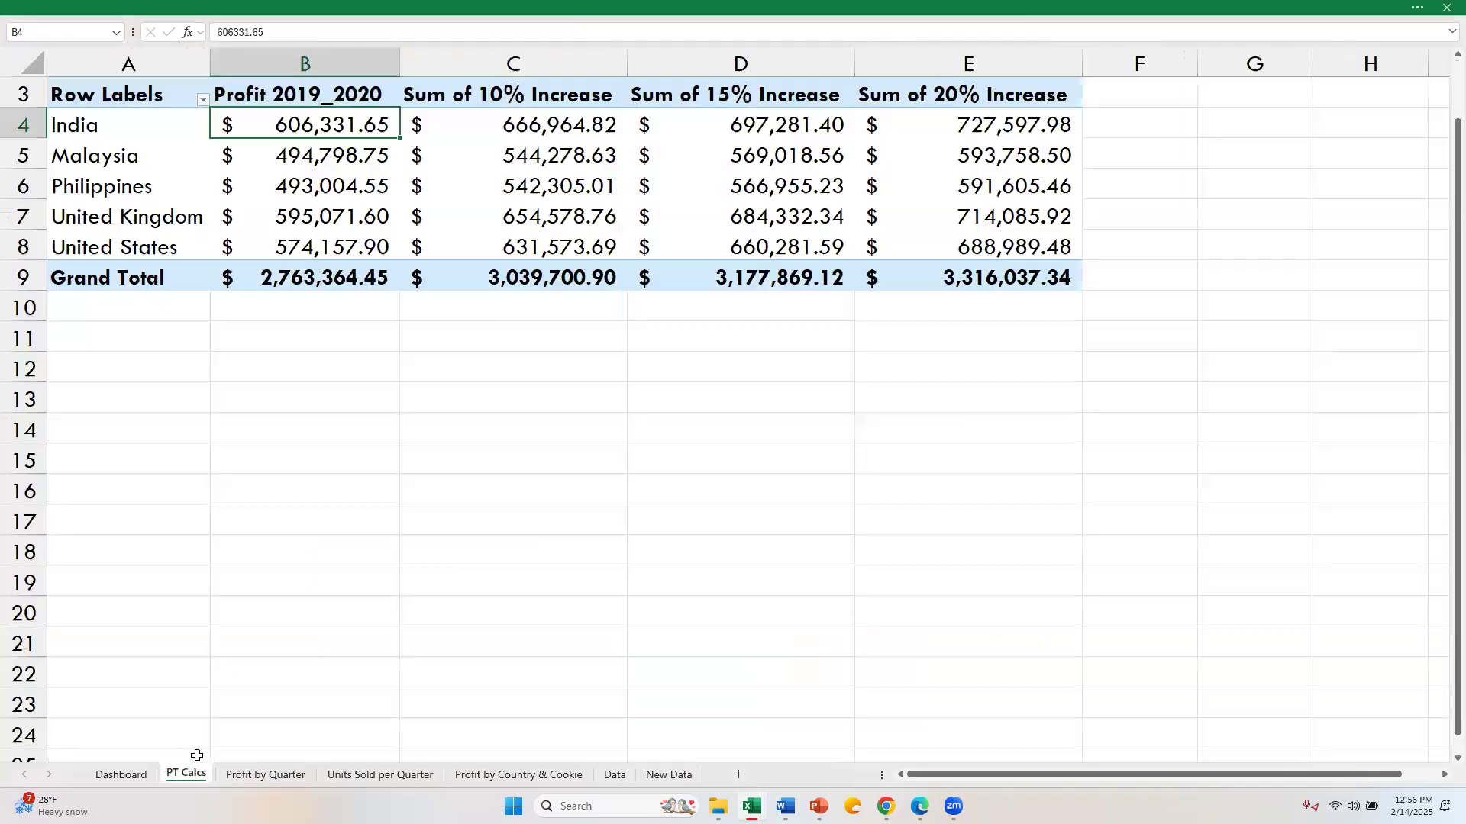
Set the ribbon to always be shown and return to the Dashboard sheet.
left_click(1416, 10)
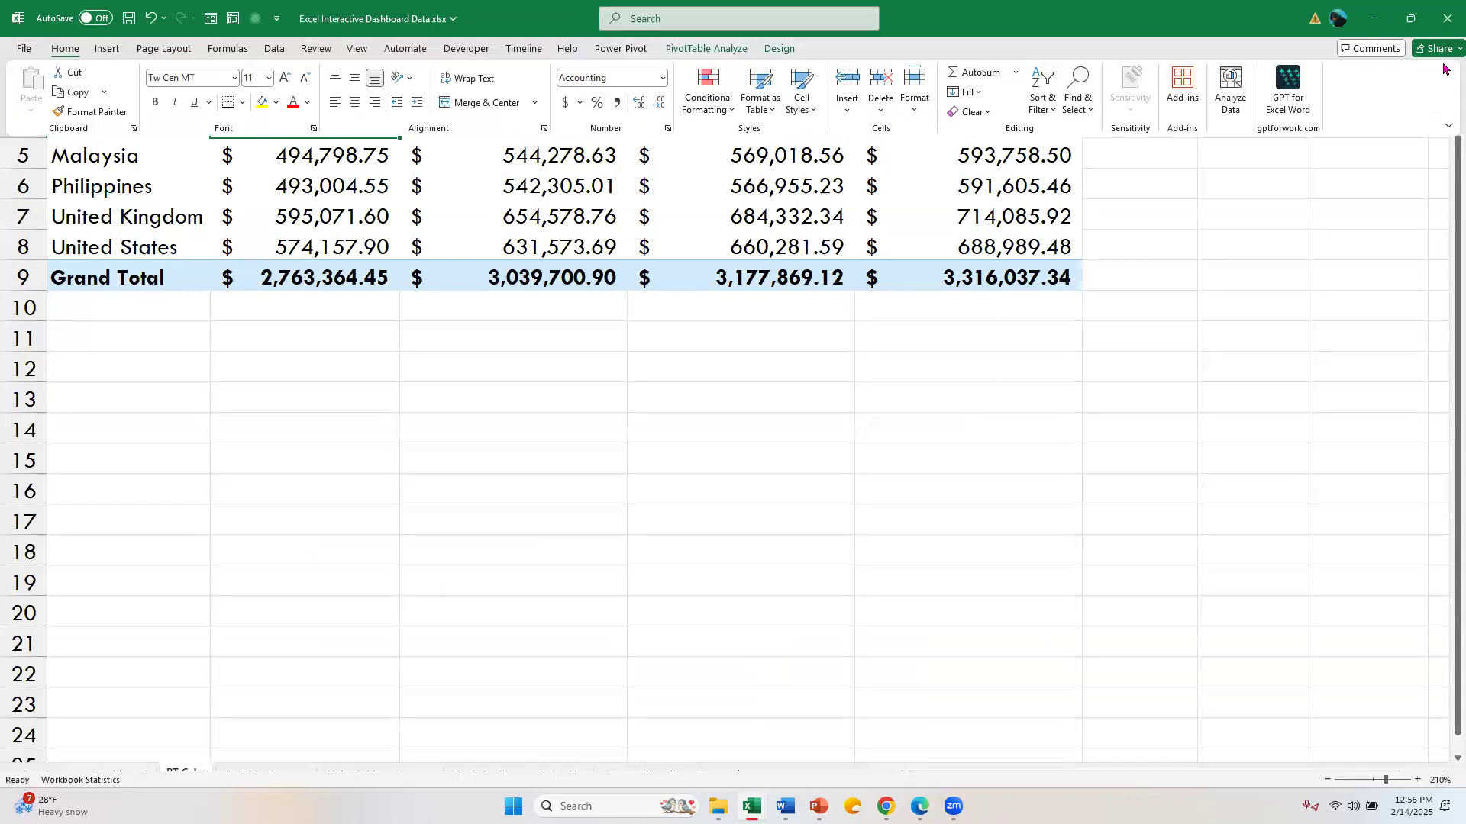
left_click(1447, 127)
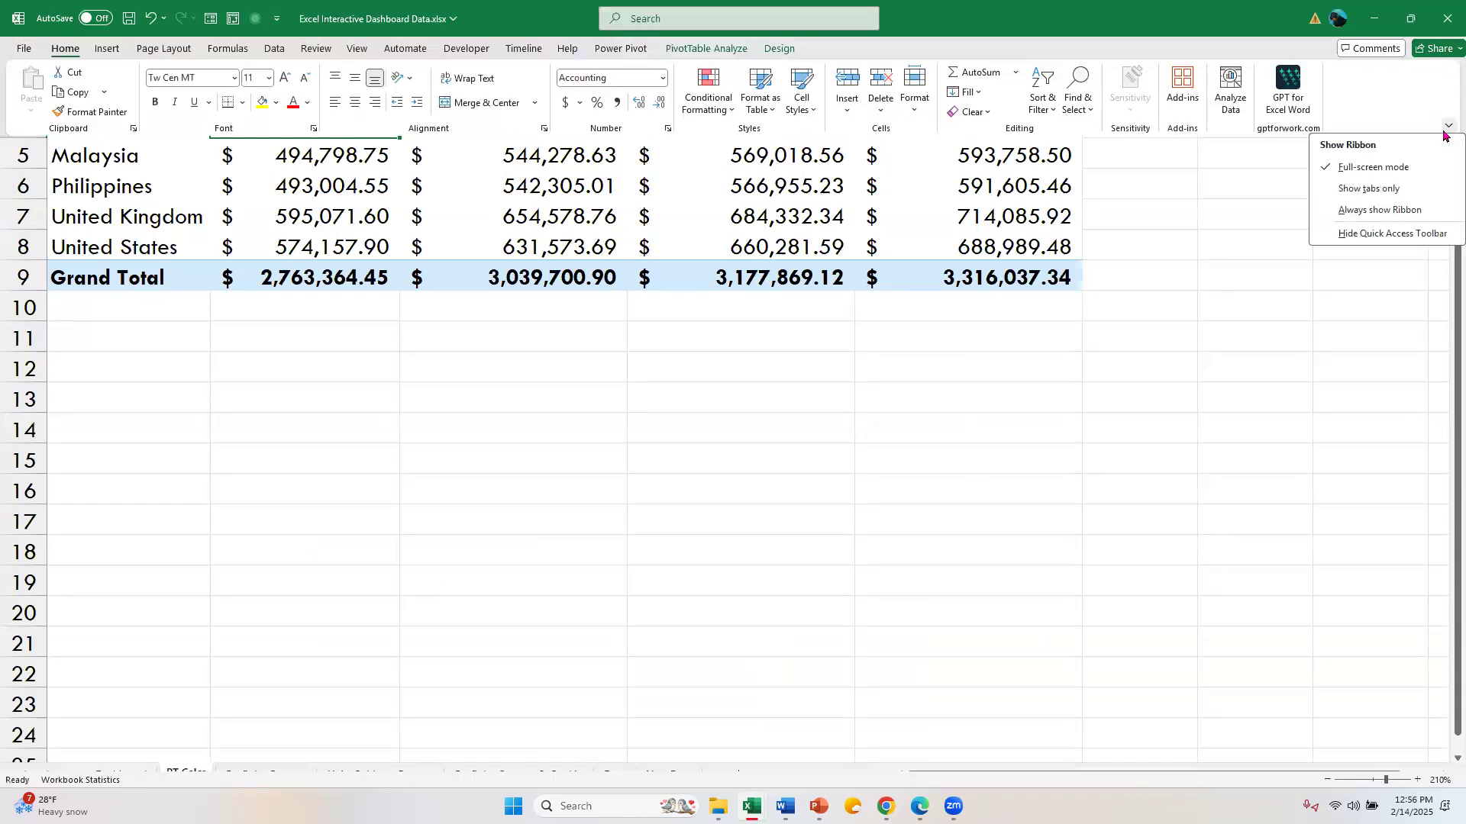
left_click(1405, 211)
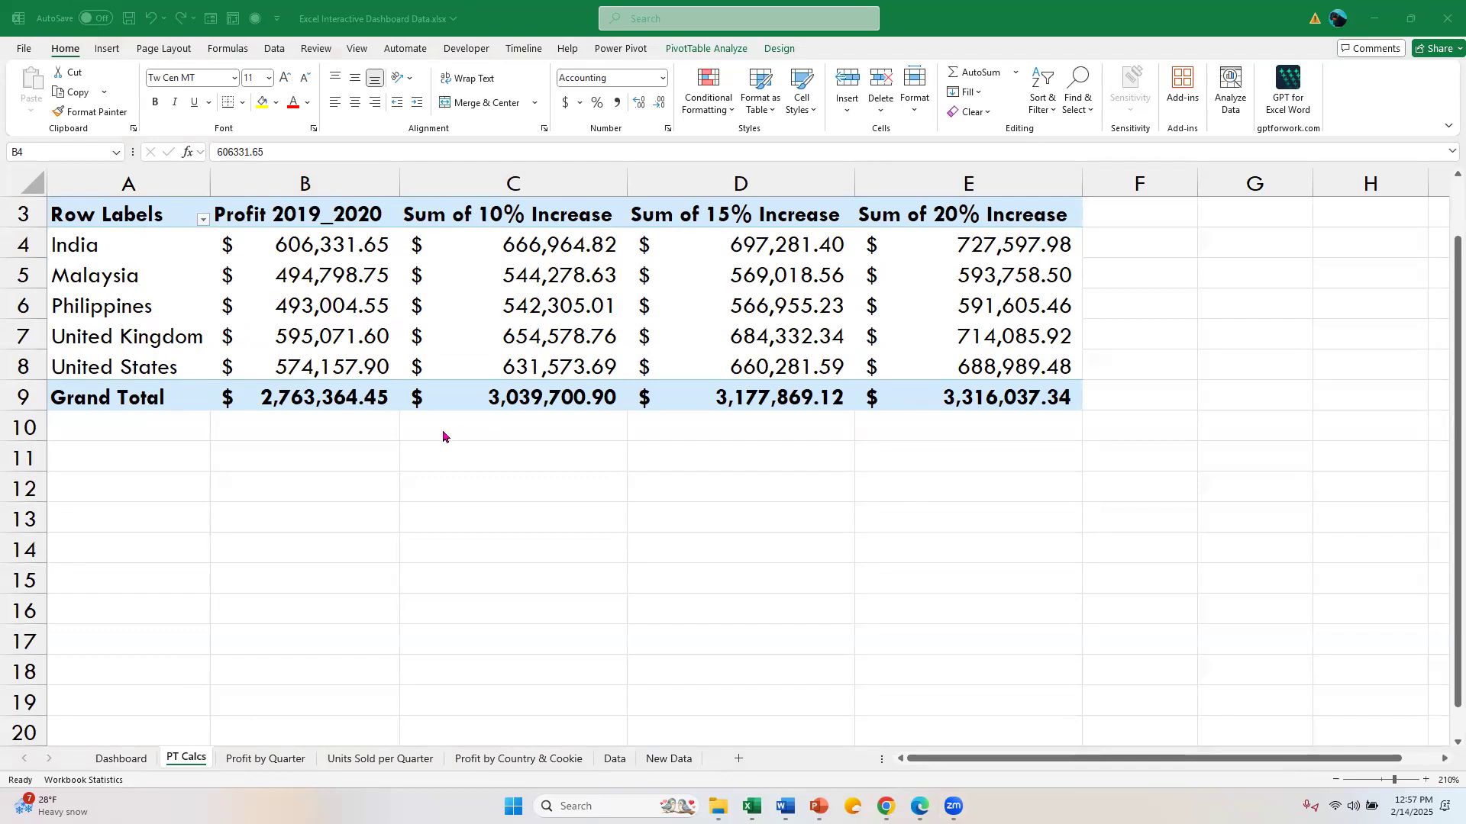
left_click(117, 765)
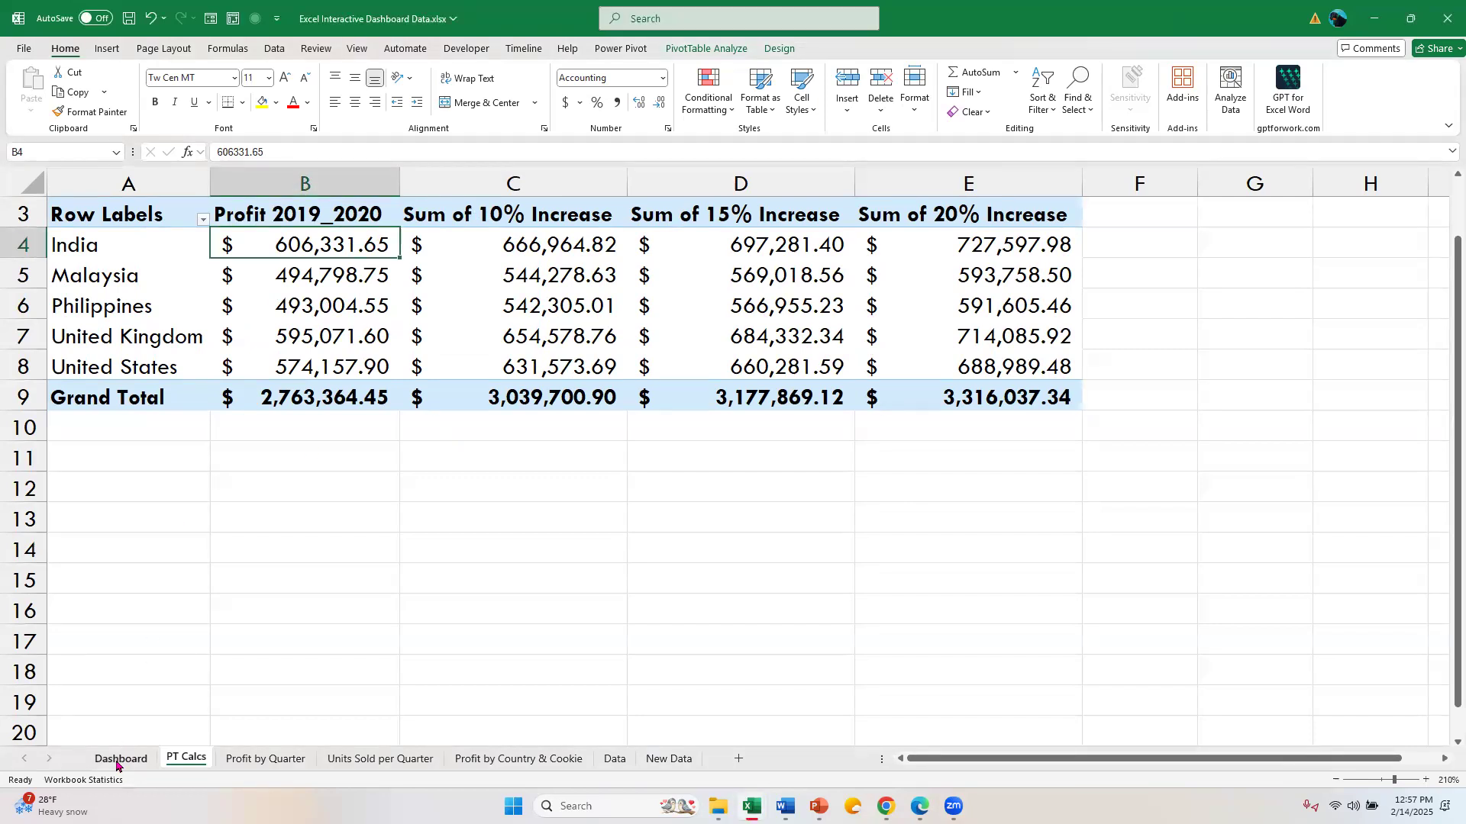
left_click(118, 760)
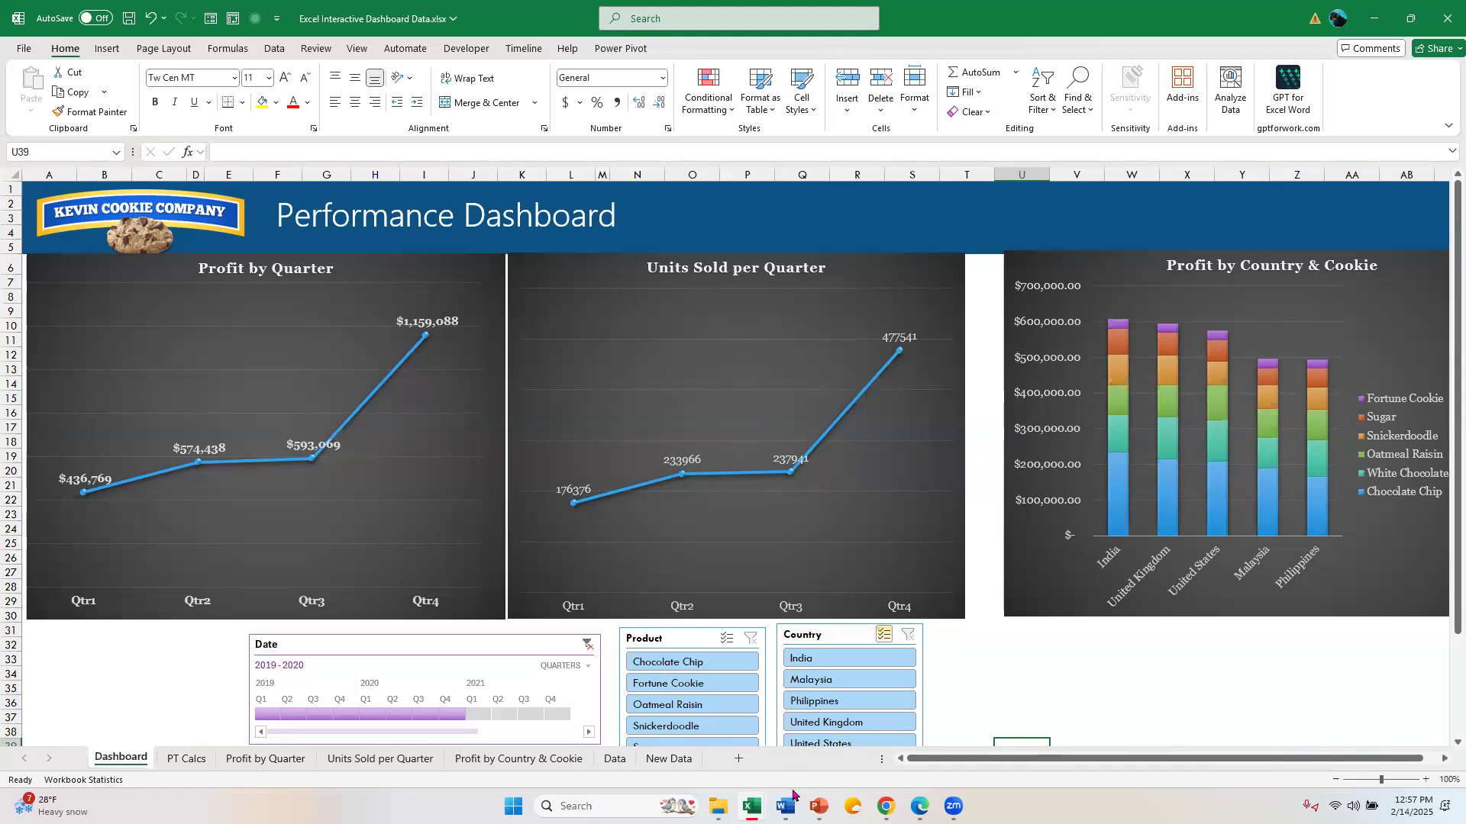
Switch to Document3 in Word to view the contact details, and on to the Dyanmic Dashboards.pptx presentation in PowerPoint.
mouse_move(786, 806)
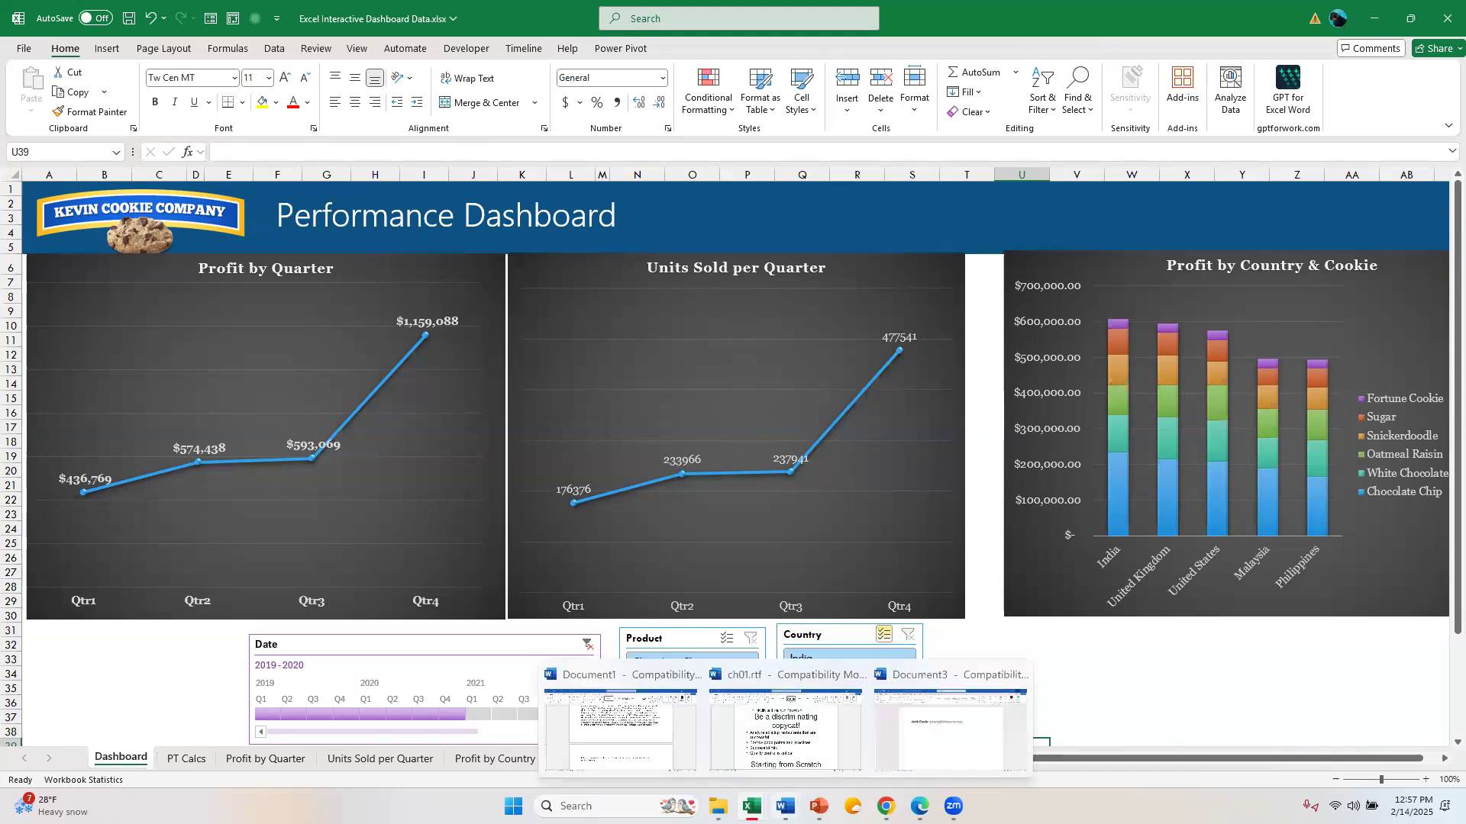
left_click(936, 763)
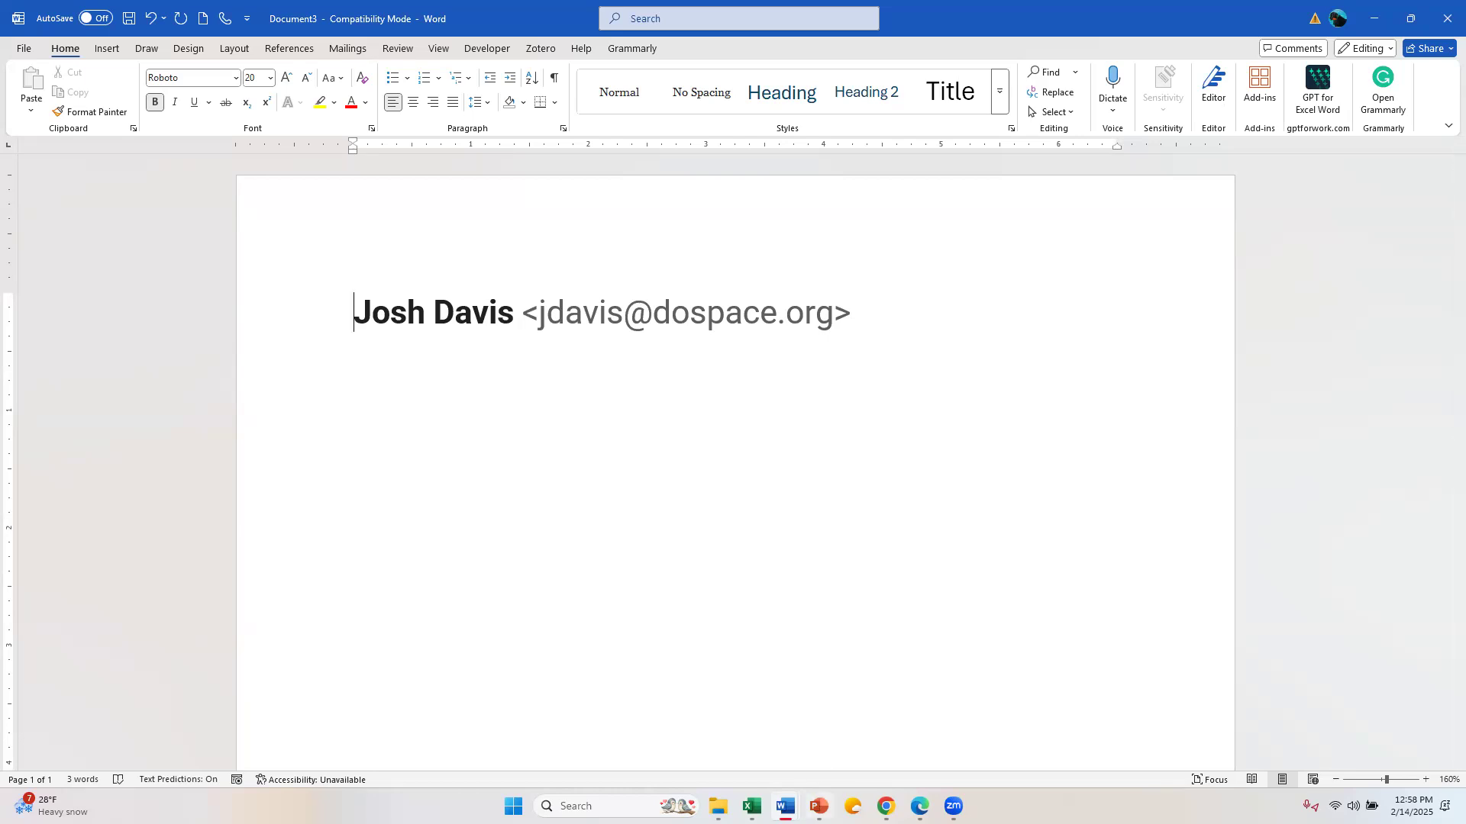
mouse_move(818, 806)
left_click(818, 806)
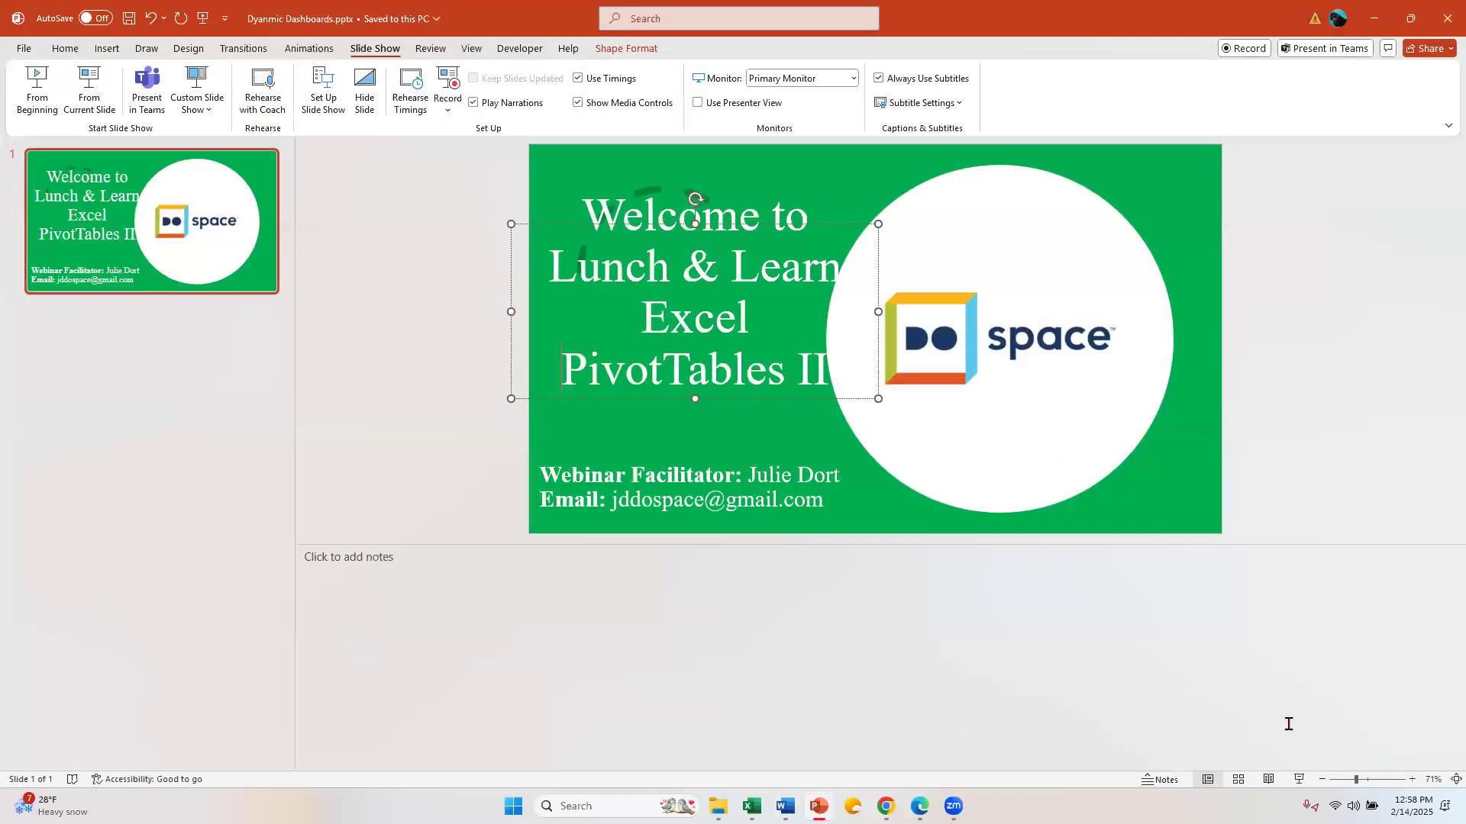